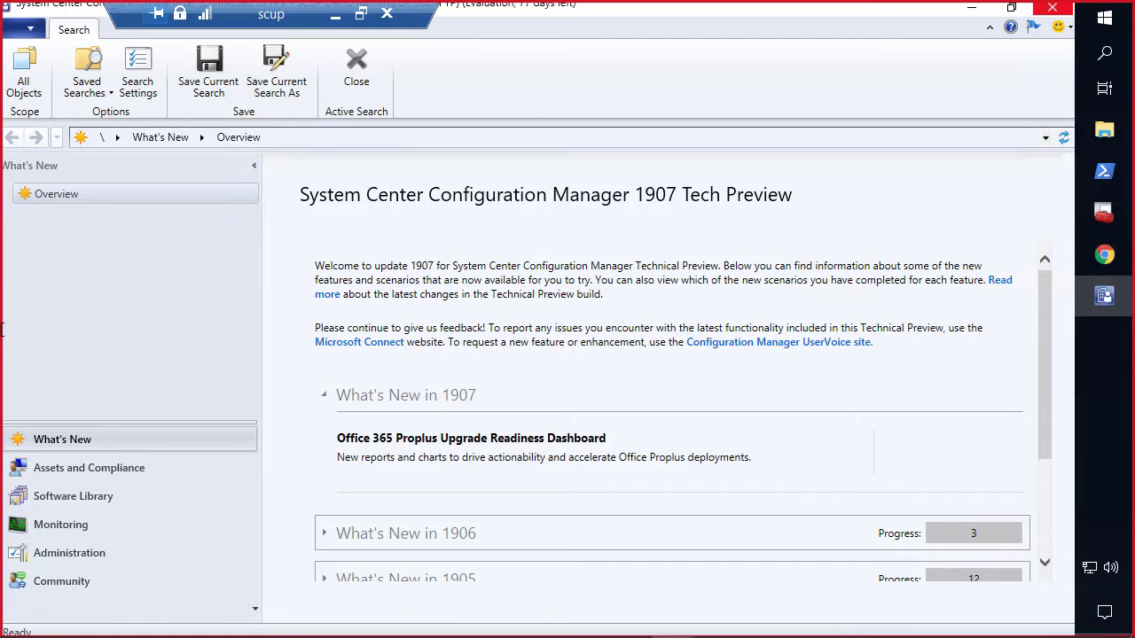
Step: Review the All Software Updates list in the Software Library with its Title column widened, and minimize the console
click(98, 497)
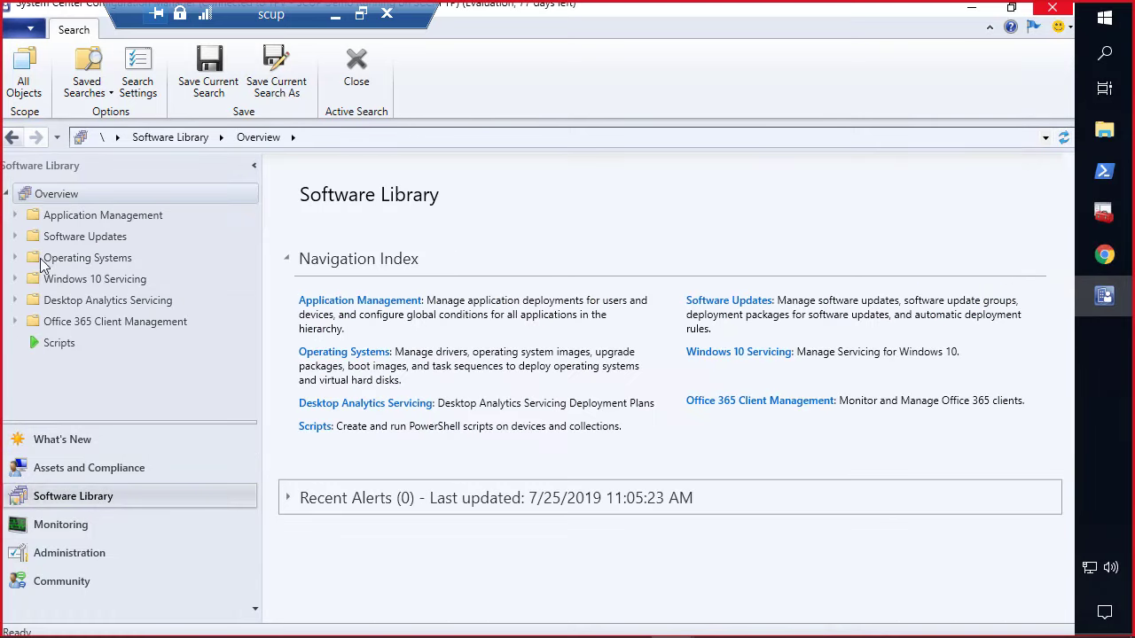
click(86, 237)
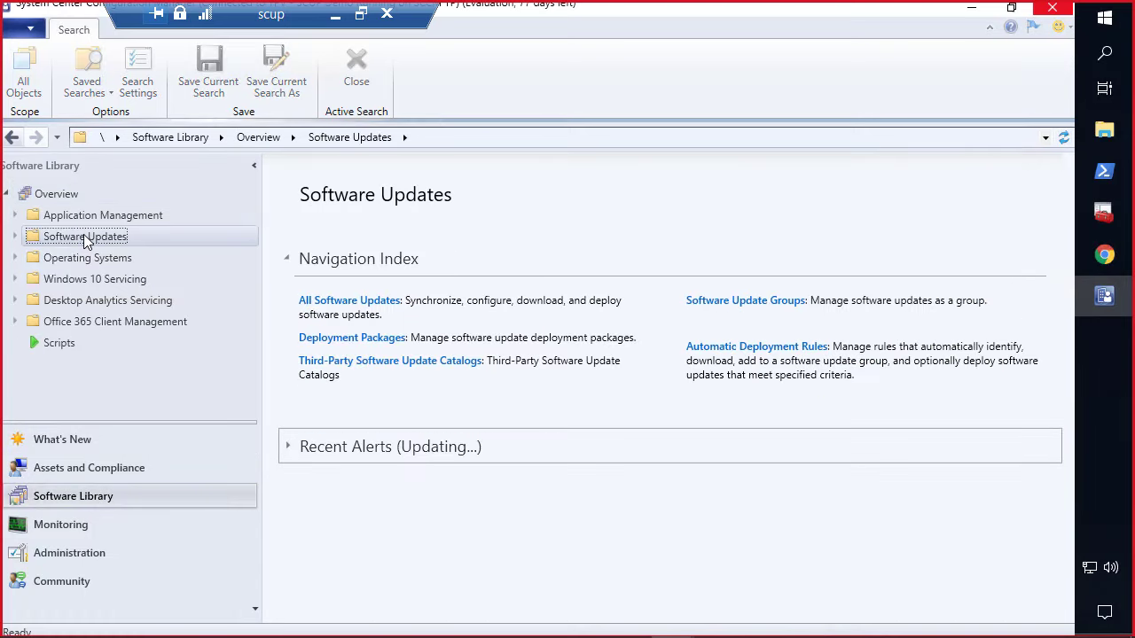
click(106, 266)
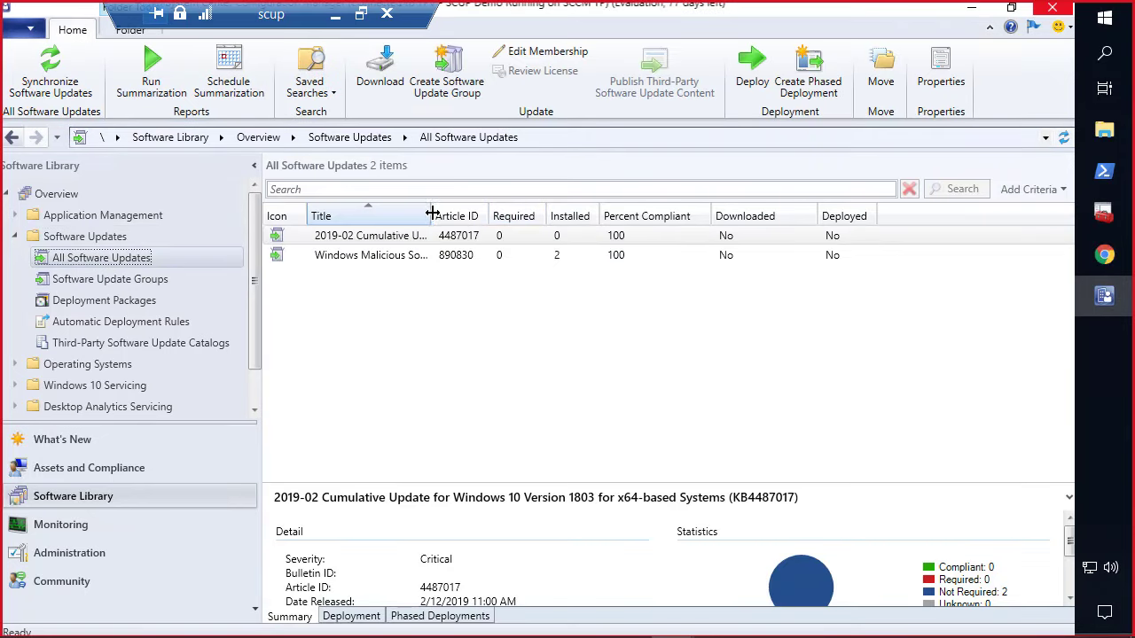
drag(432, 216, 591, 221)
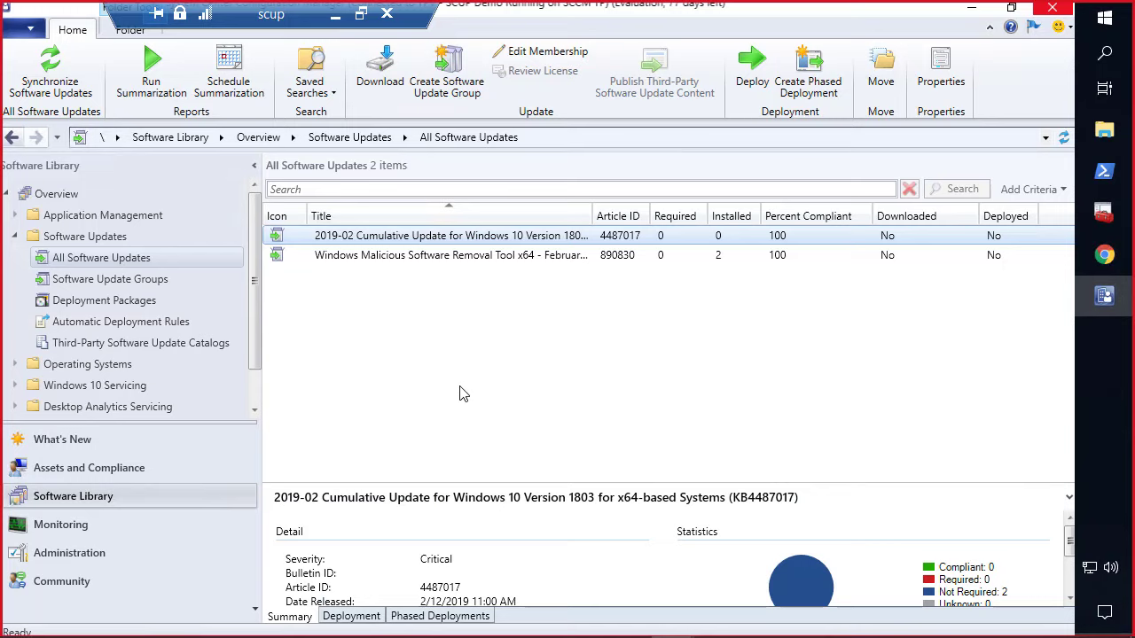
mouse_move(250, 174)
mouse_down()
mouse_move(579, 299)
mouse_move(735, 378)
mouse_up()
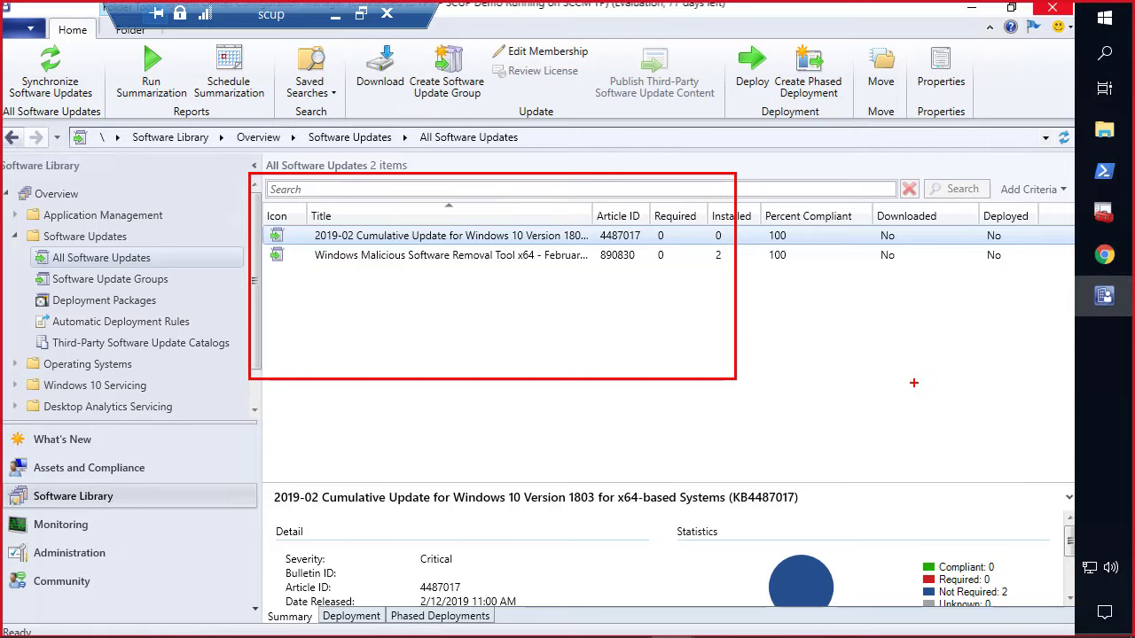
key(Escape)
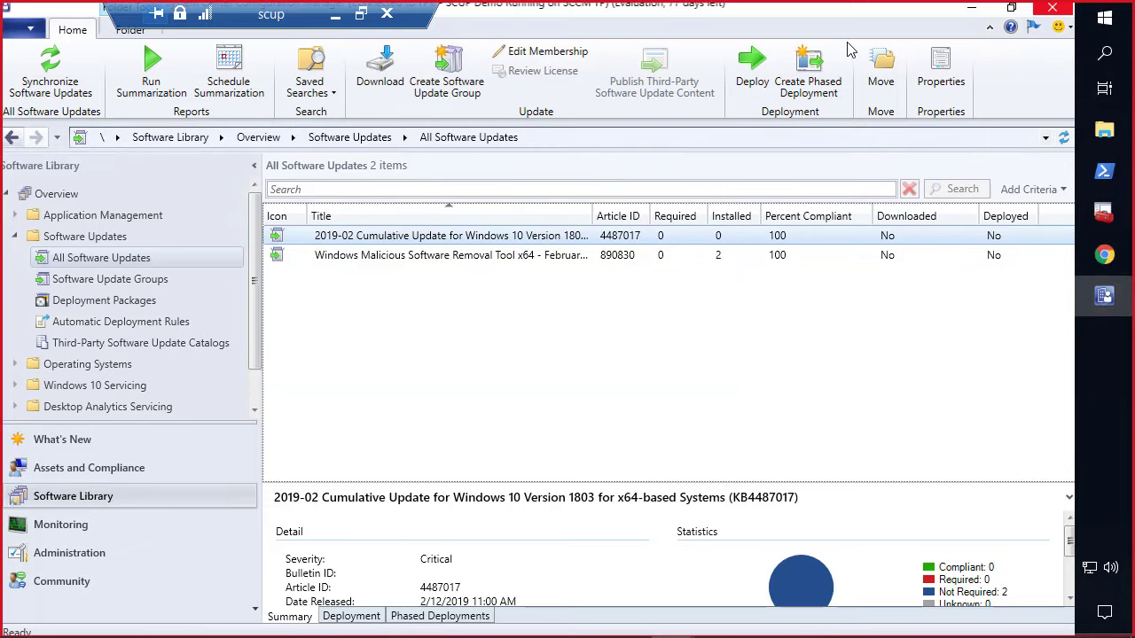
click(971, 13)
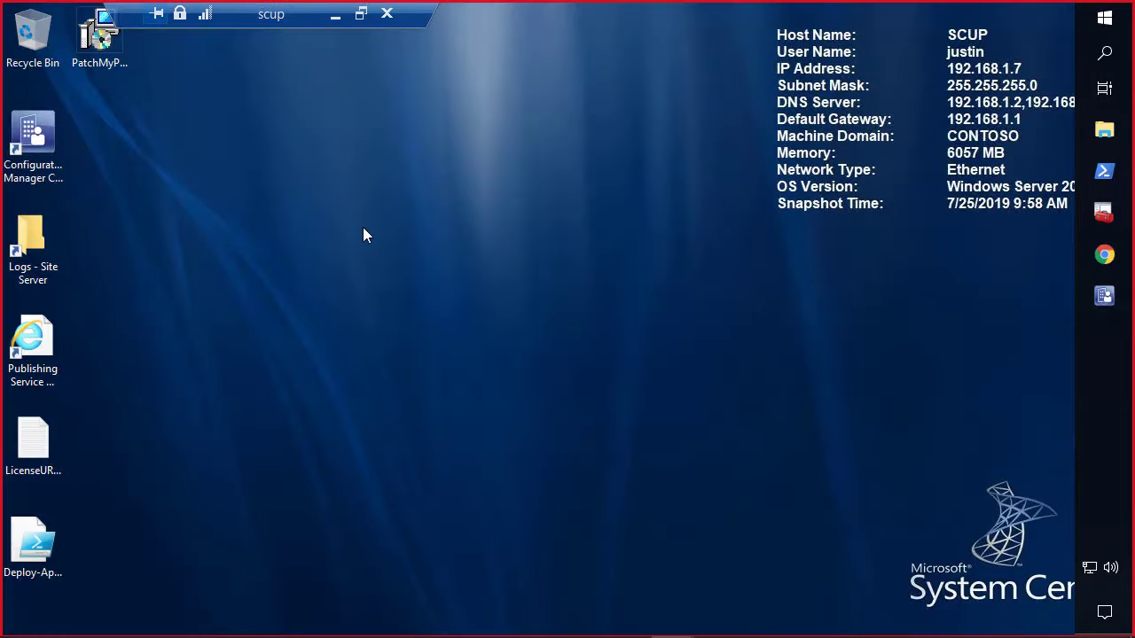
drag(260, 21, 435, 39)
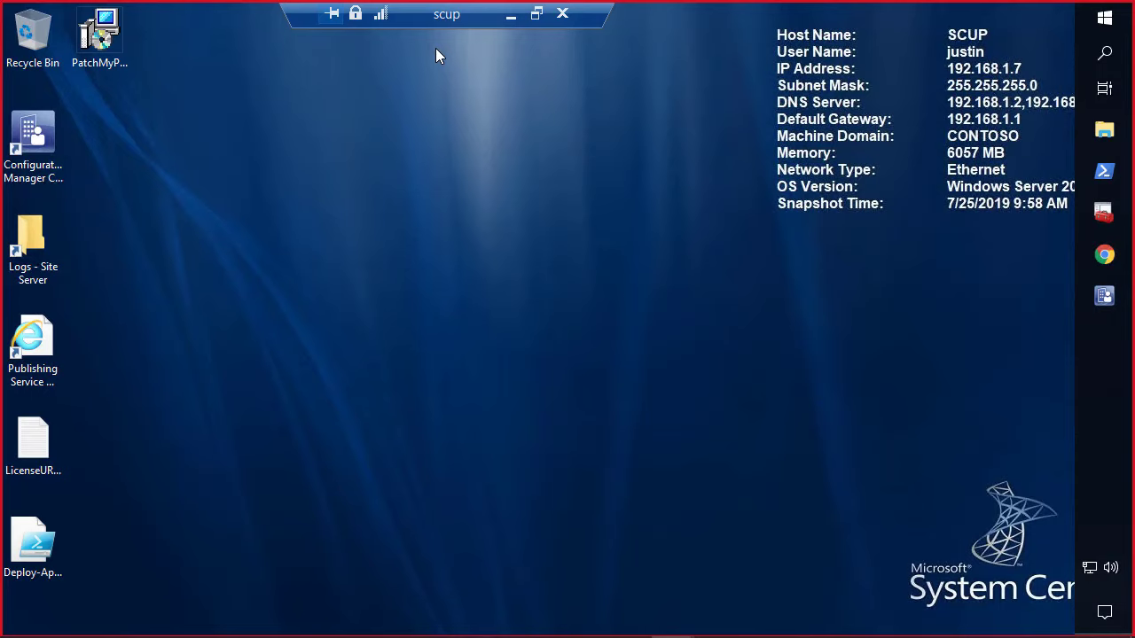
click(511, 16)
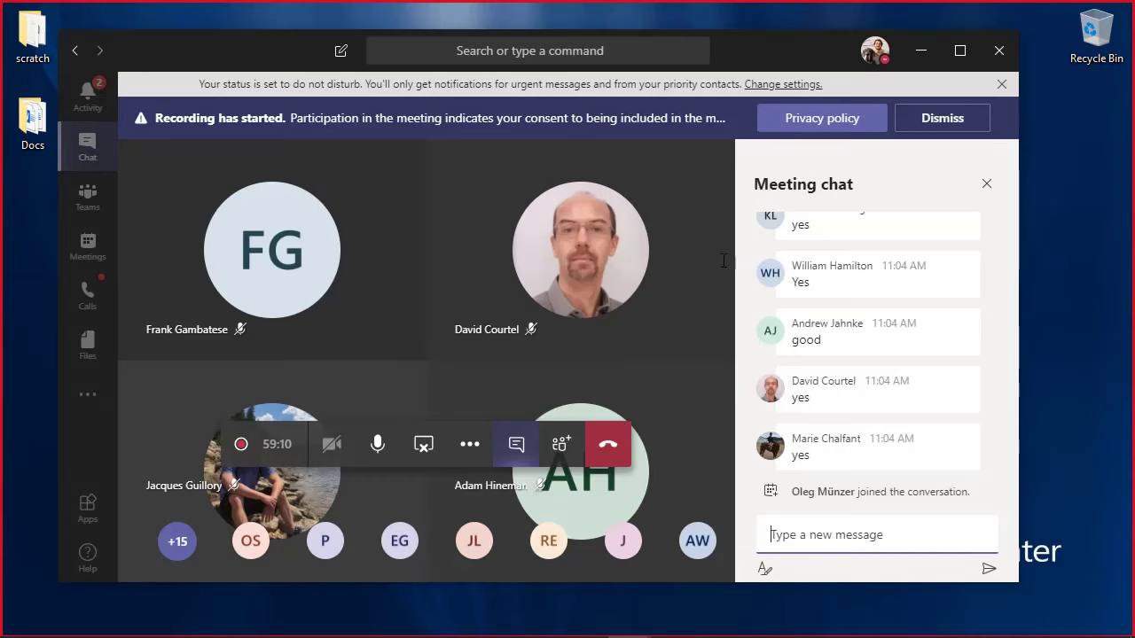
mouse_move(640, 612)
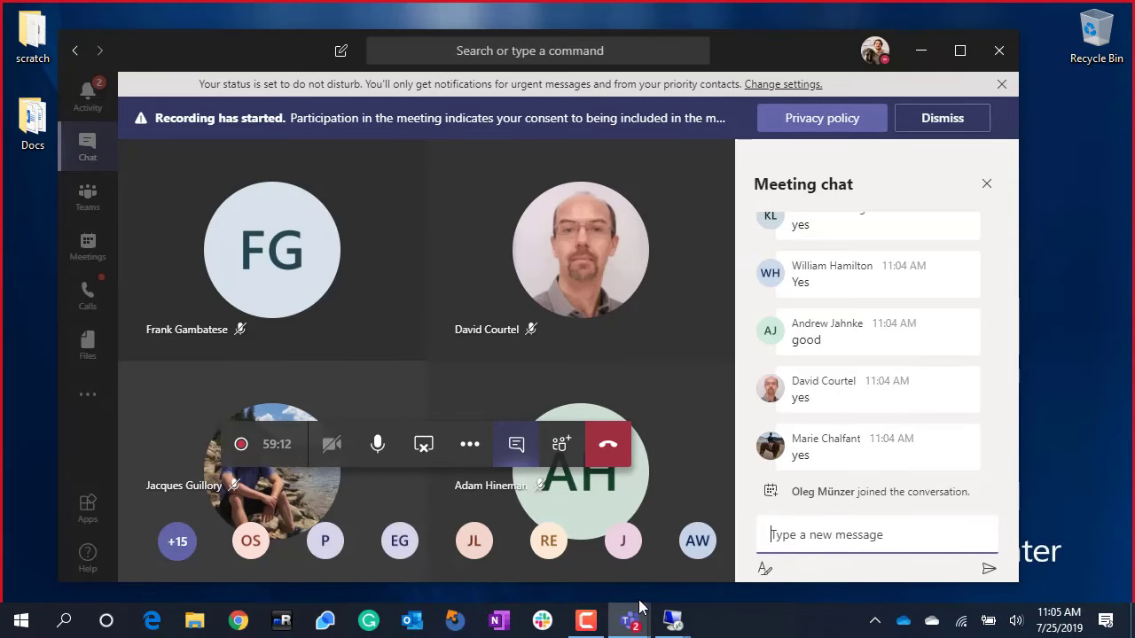
mouse_move(674, 621)
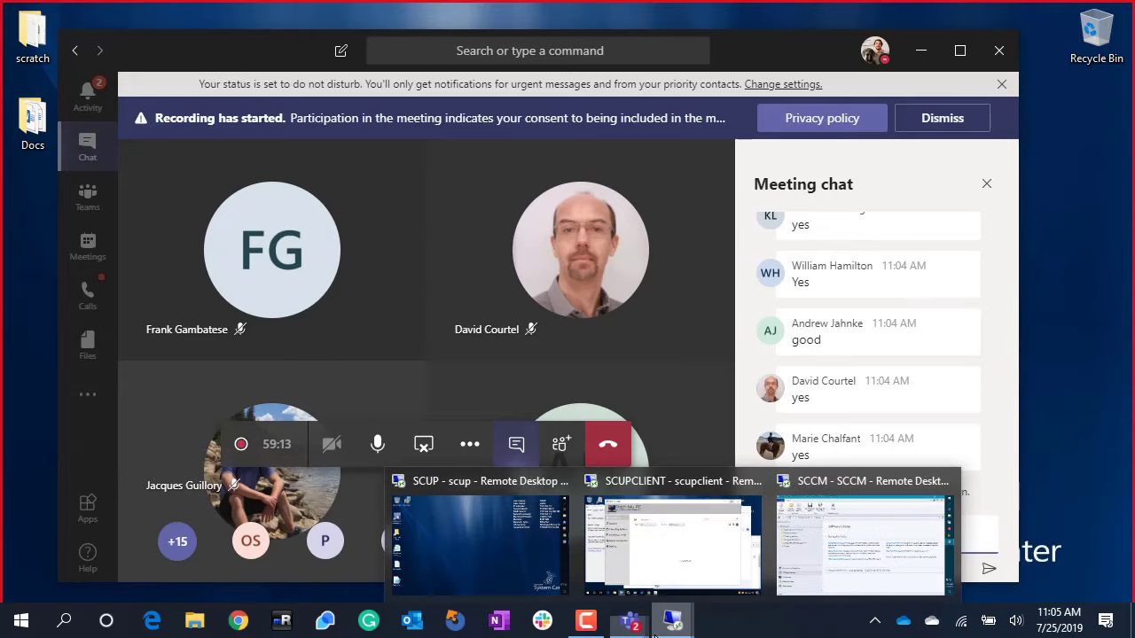
click(519, 523)
mouse_move(558, 631)
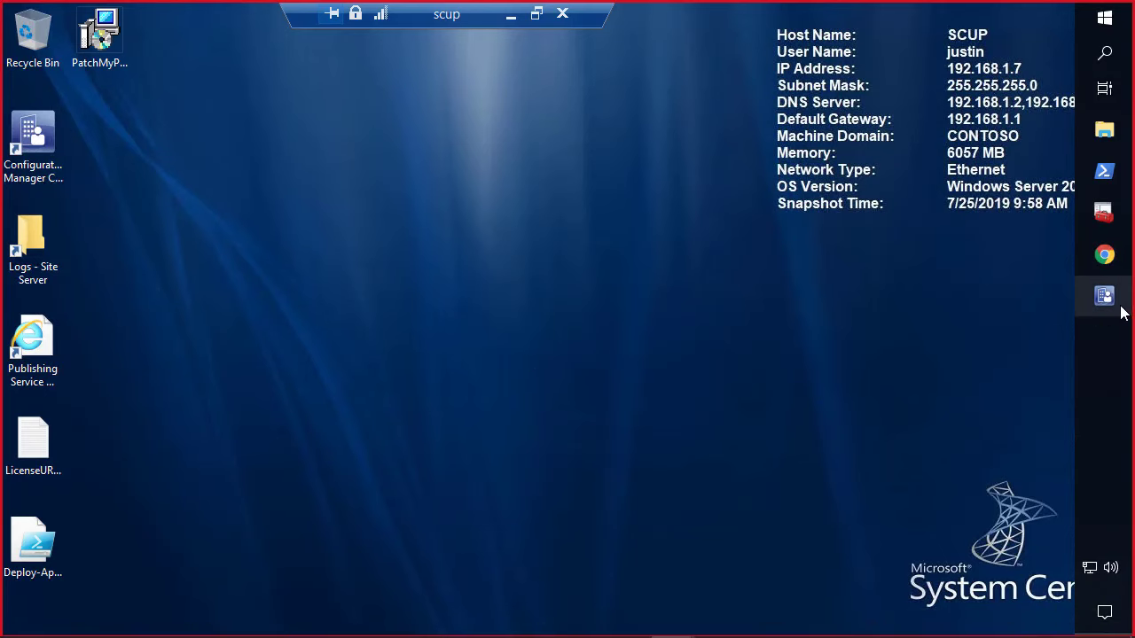
Step: Check in the Configuration Manager console's Servers and Site System Roles that the site server holds the Software update point role, and minimize the console
click(1118, 309)
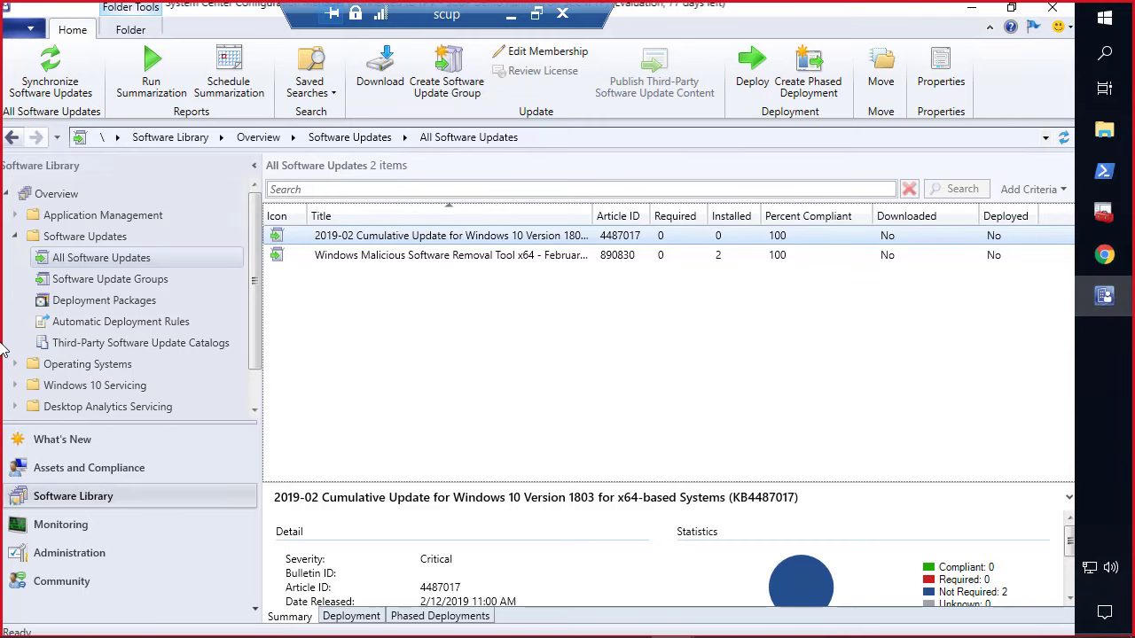
click(71, 552)
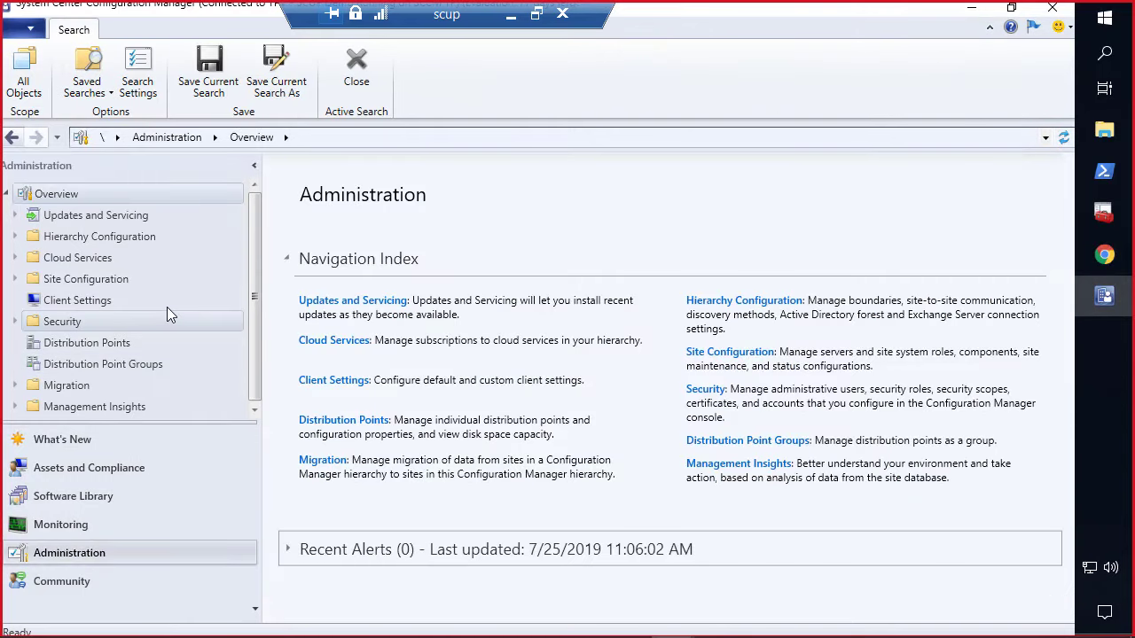
click(104, 279)
click(99, 322)
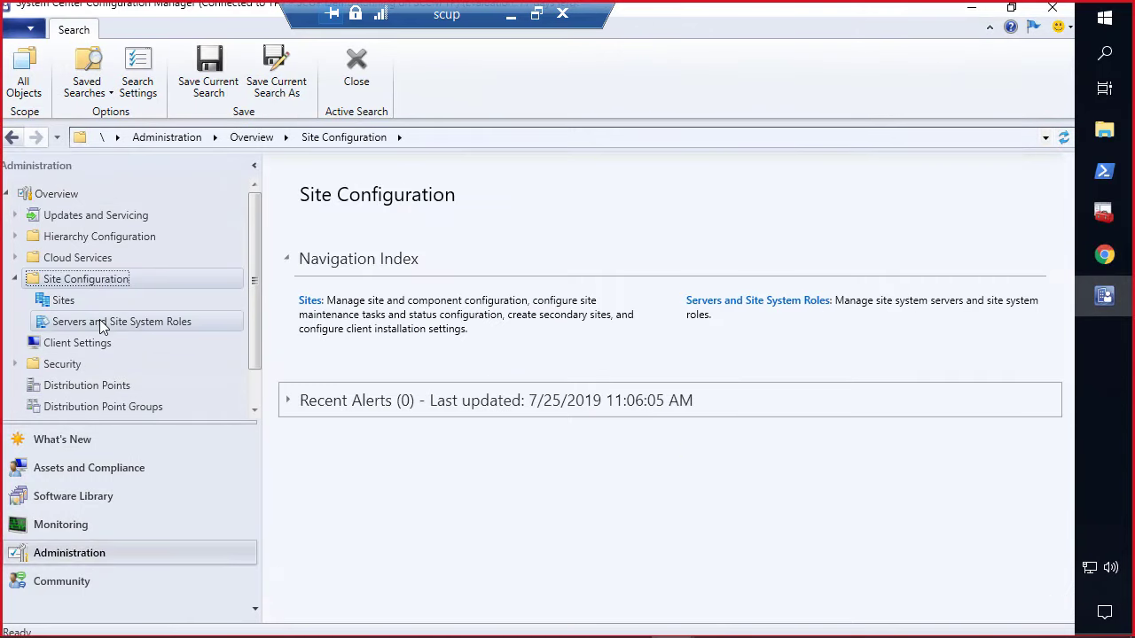
drag(426, 486, 410, 330)
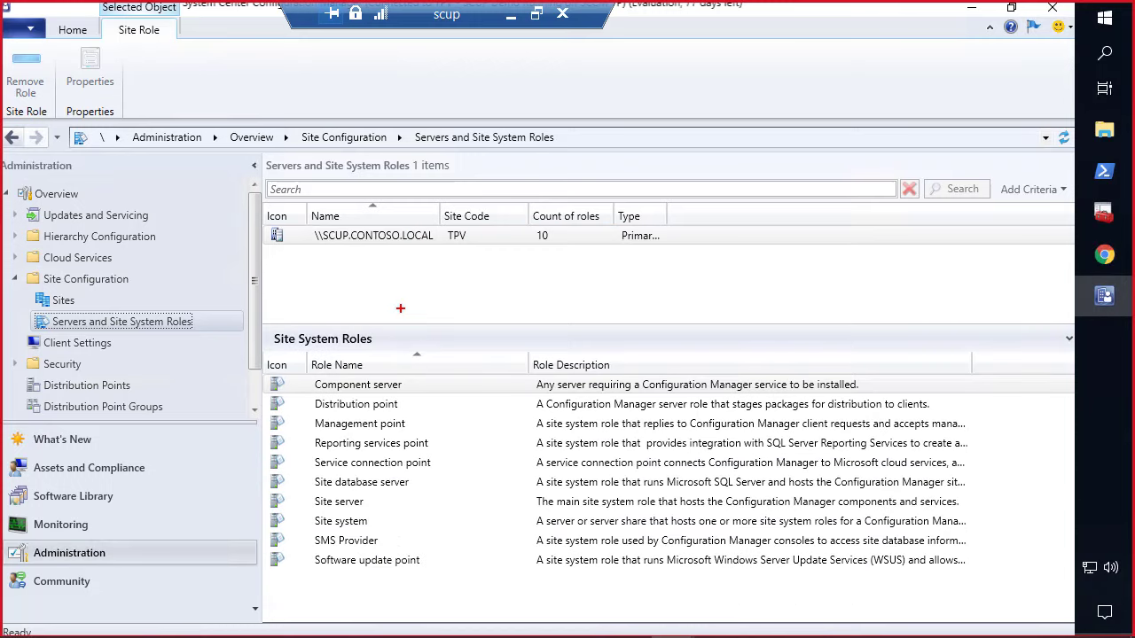
drag(250, 207, 459, 244)
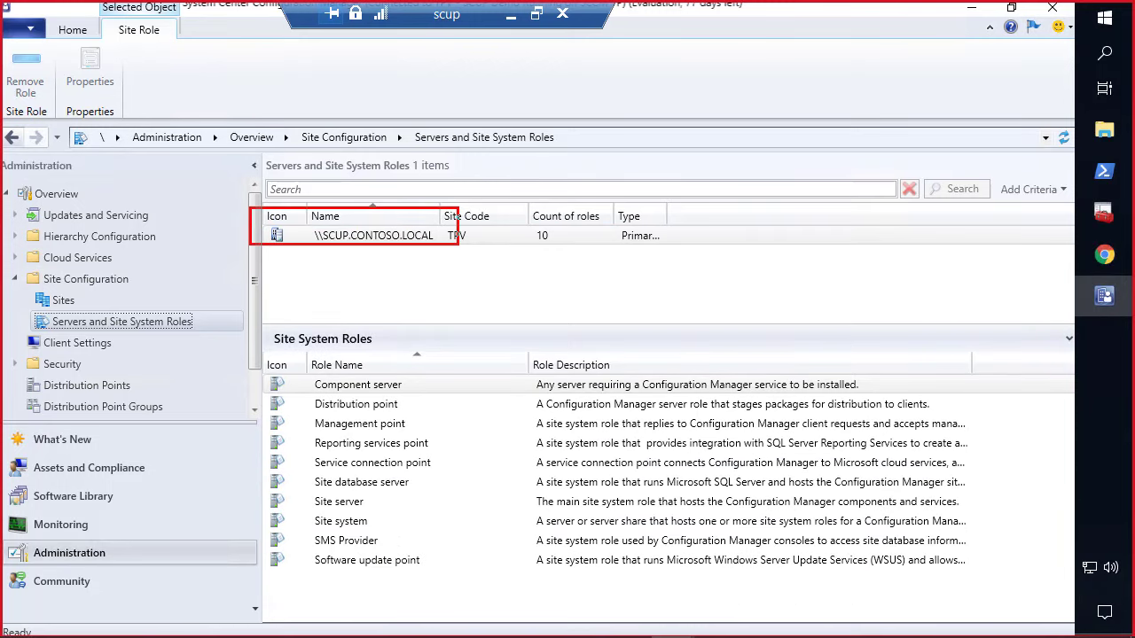
mouse_move(250, 543)
mouse_down()
mouse_move(431, 583)
mouse_move(440, 573)
mouse_up()
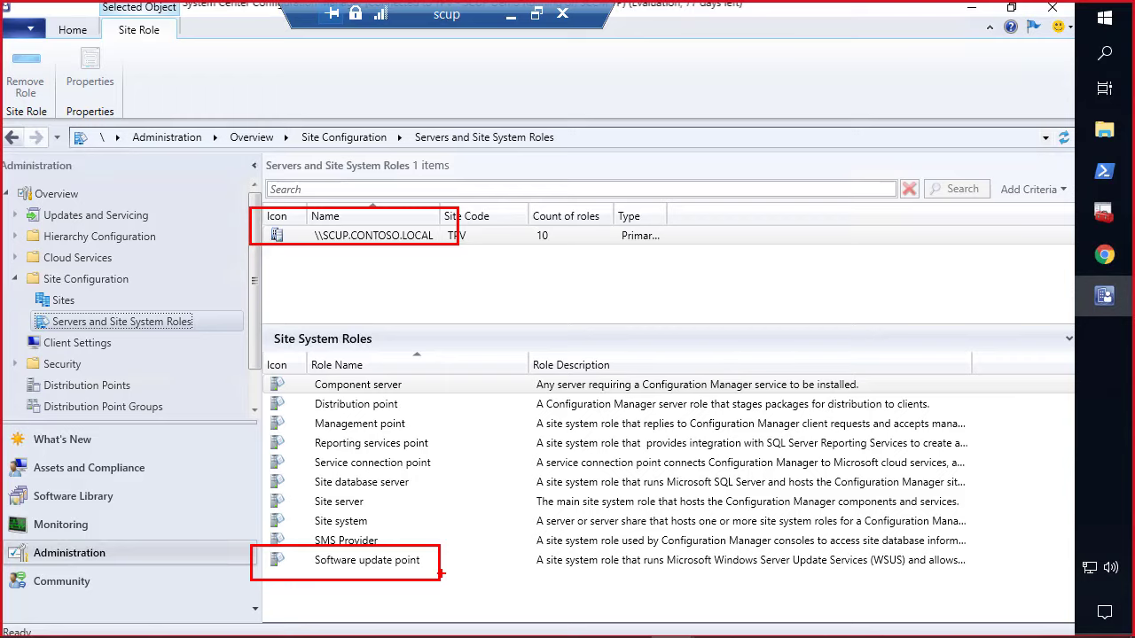
key(Escape)
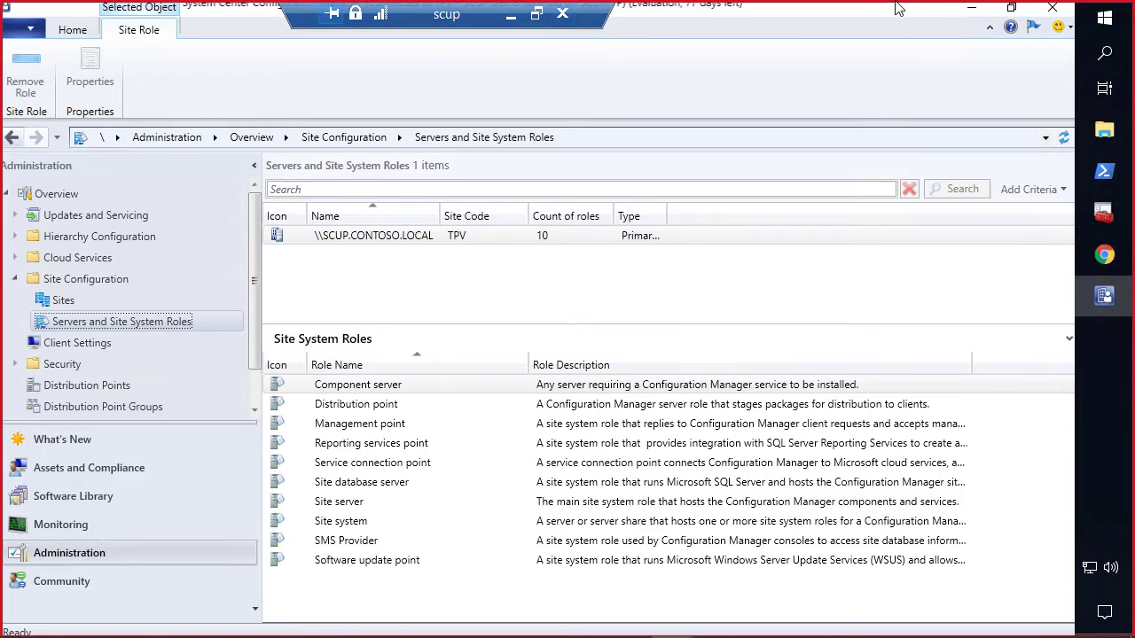
click(970, 8)
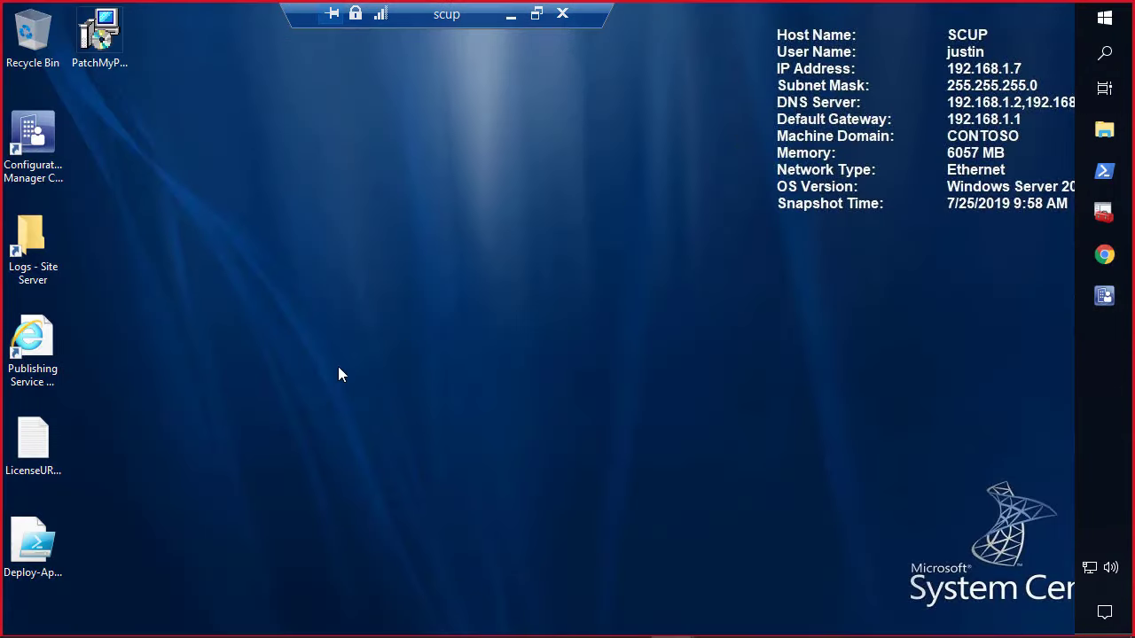
Step: Run the PatchMyPC-Publishing-Service.msi installer from the desktop and accept the terms of its license agreement
double_click(100, 35)
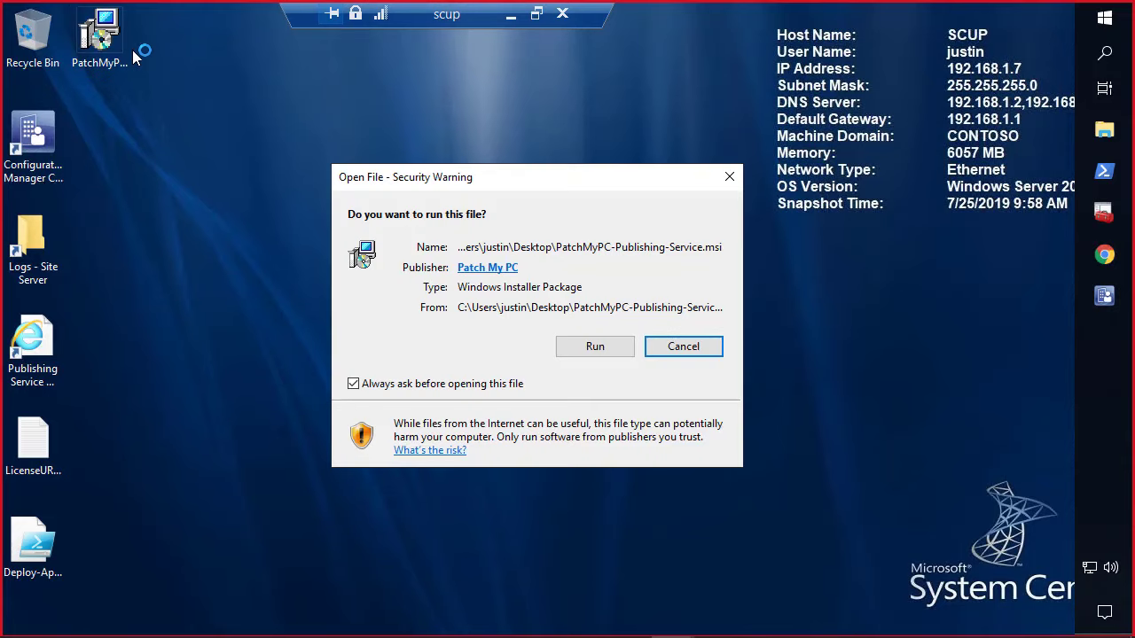
click(585, 352)
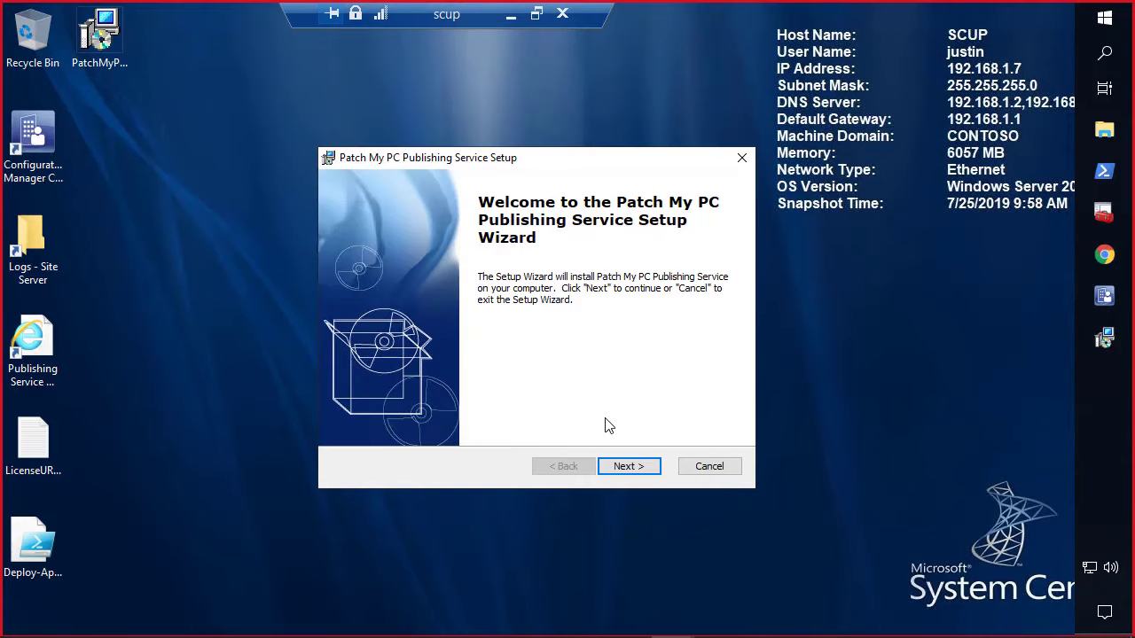
click(629, 470)
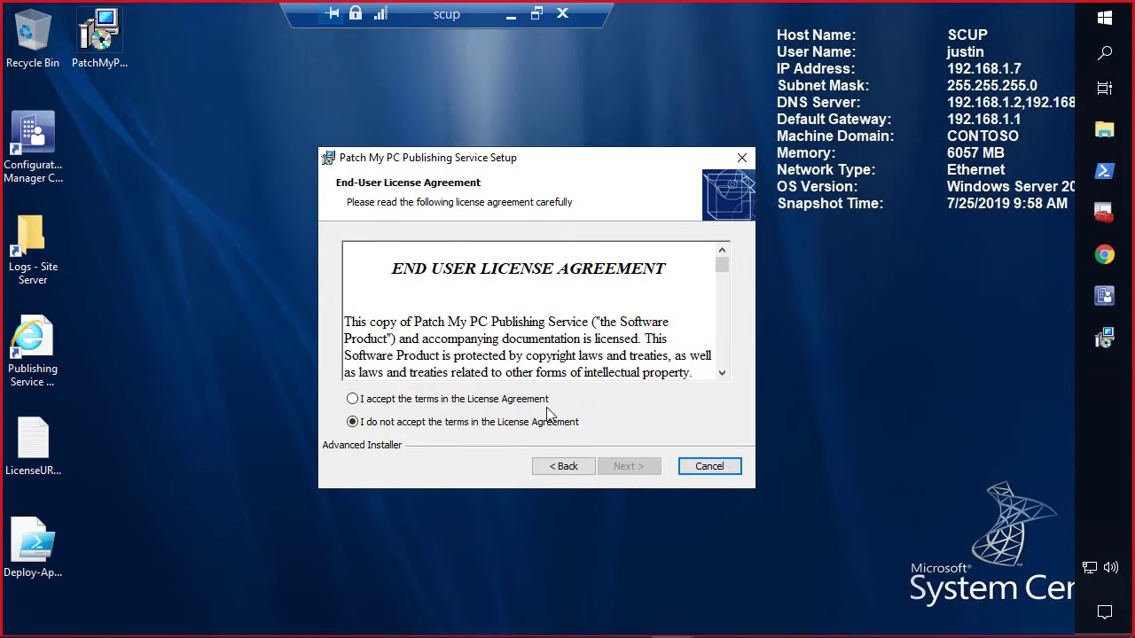
click(541, 403)
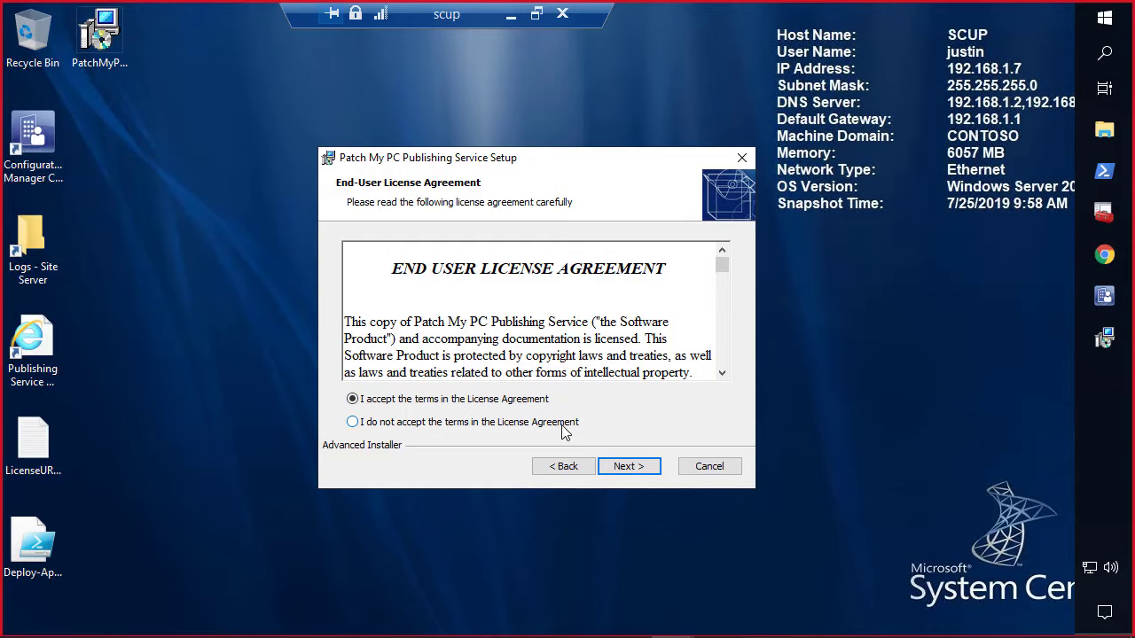
click(625, 471)
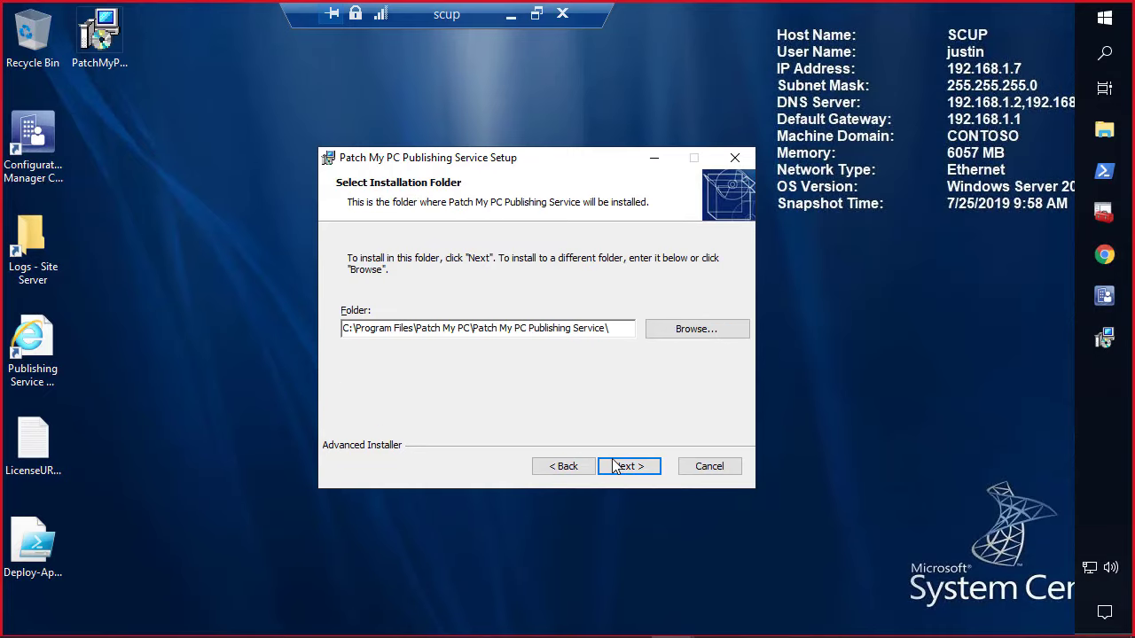
Step: Install Patch My PC Publishing Service in the default folder with administrator approval, and finish setup by launching its publishing settings
click(620, 472)
click(621, 467)
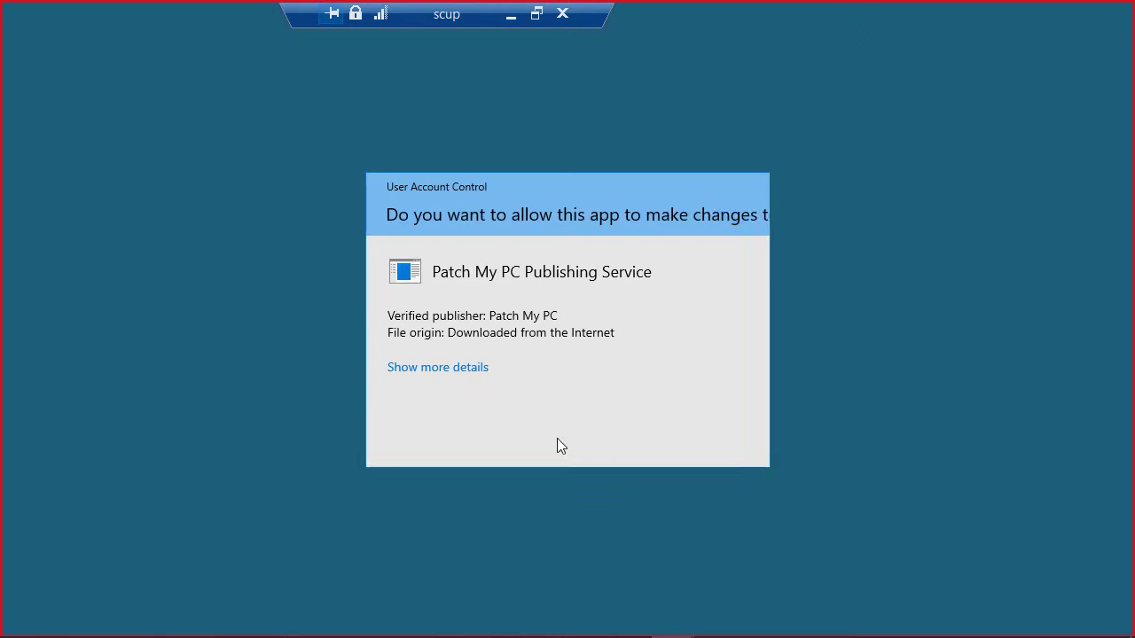
click(531, 431)
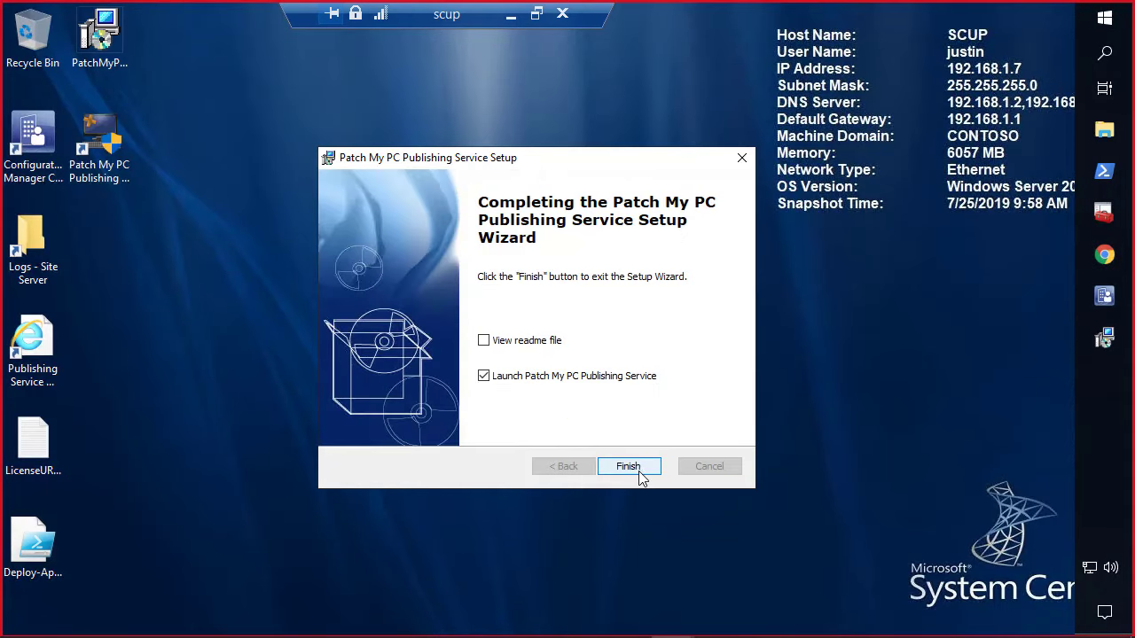
click(637, 470)
click(521, 441)
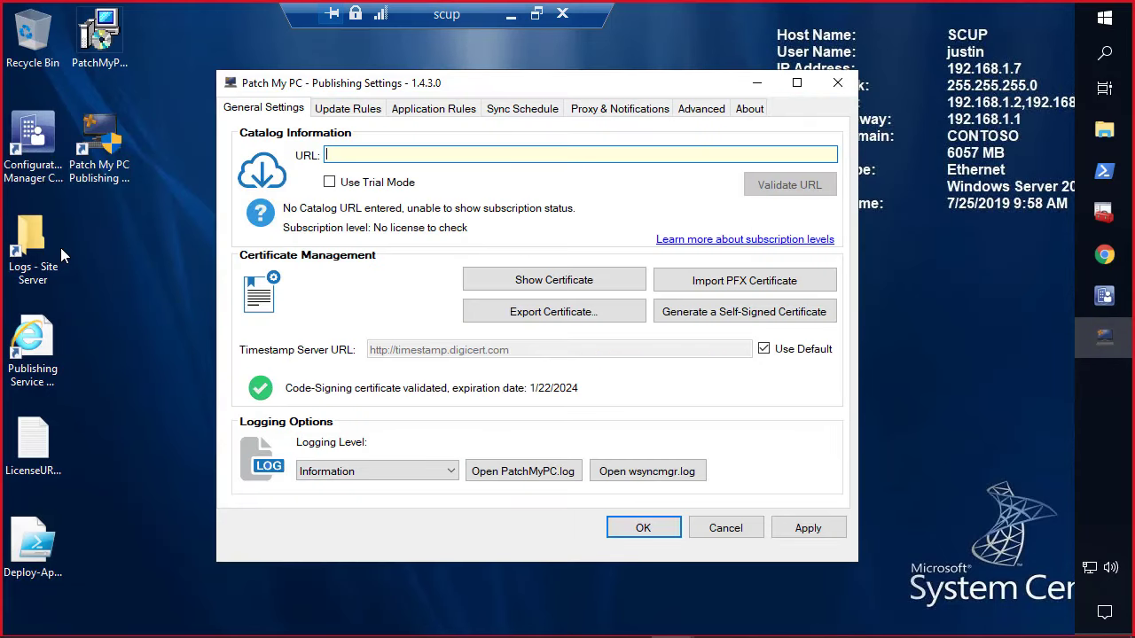
Step: Copy the first subscription URL from LicenseURL.txt into the catalog URL field and validate the catalog subscription
double_click(35, 434)
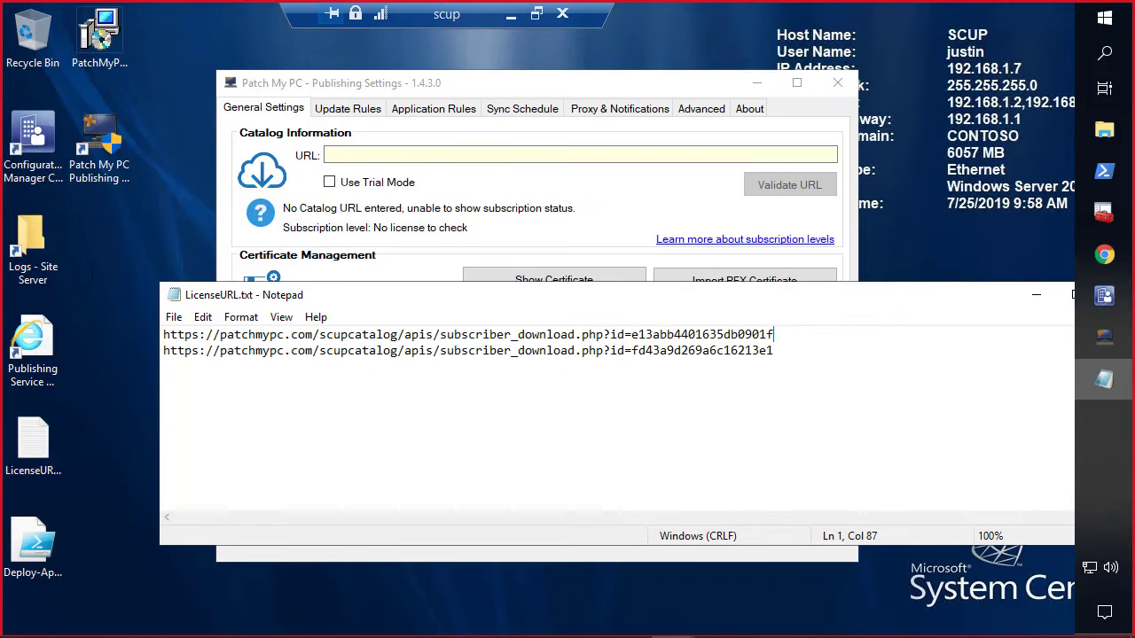
key(shift+Home)
key(ctrl+c)
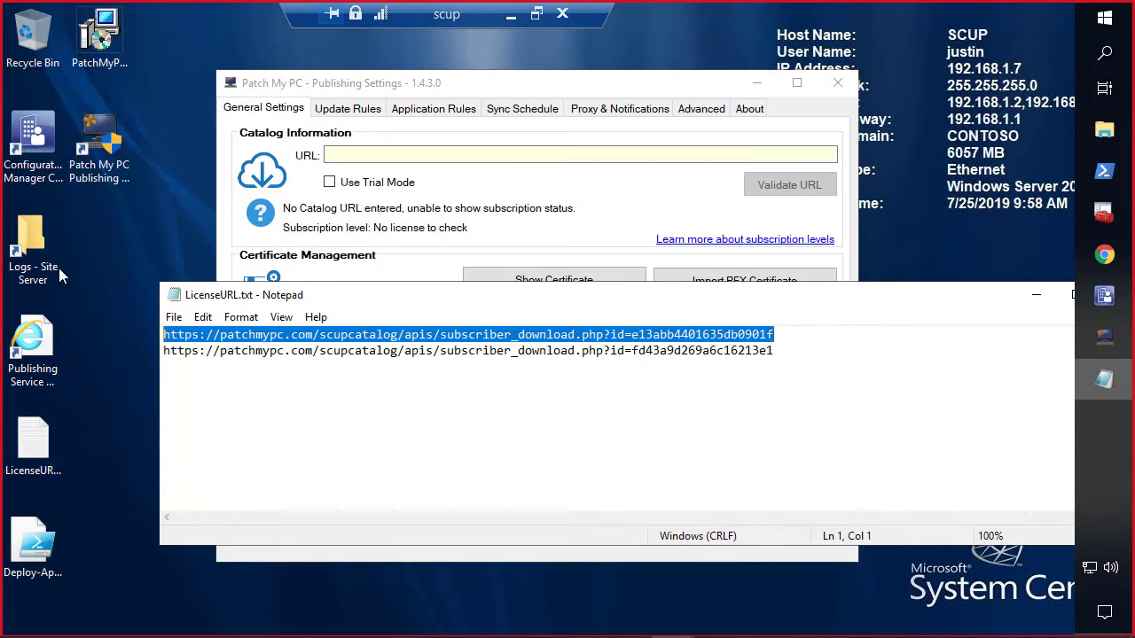
click(1035, 296)
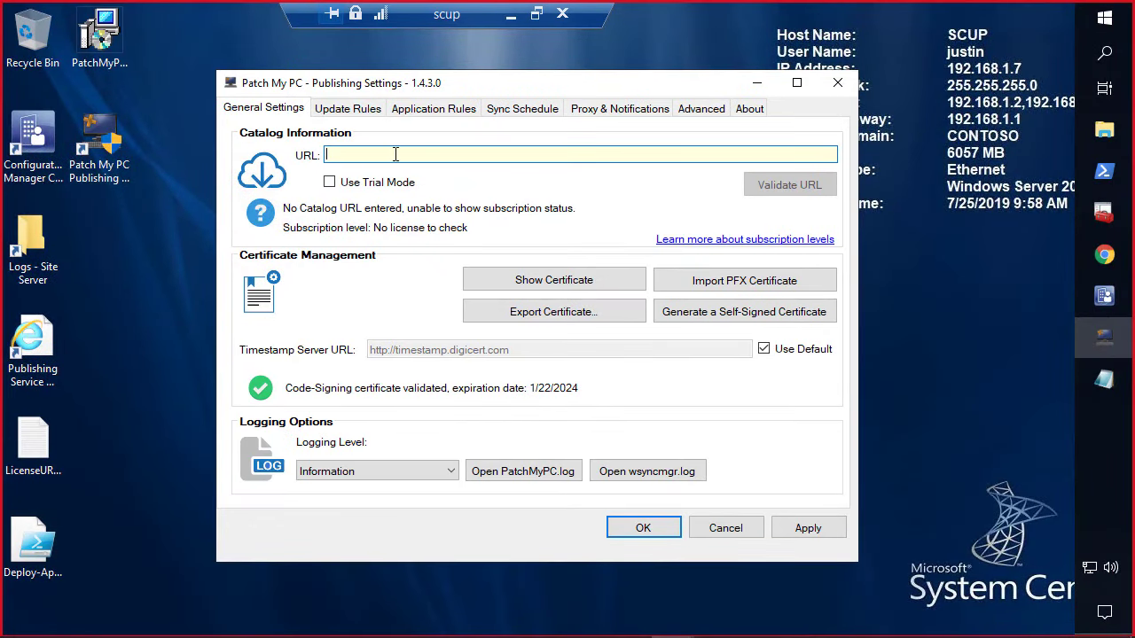
key(ctrl+v)
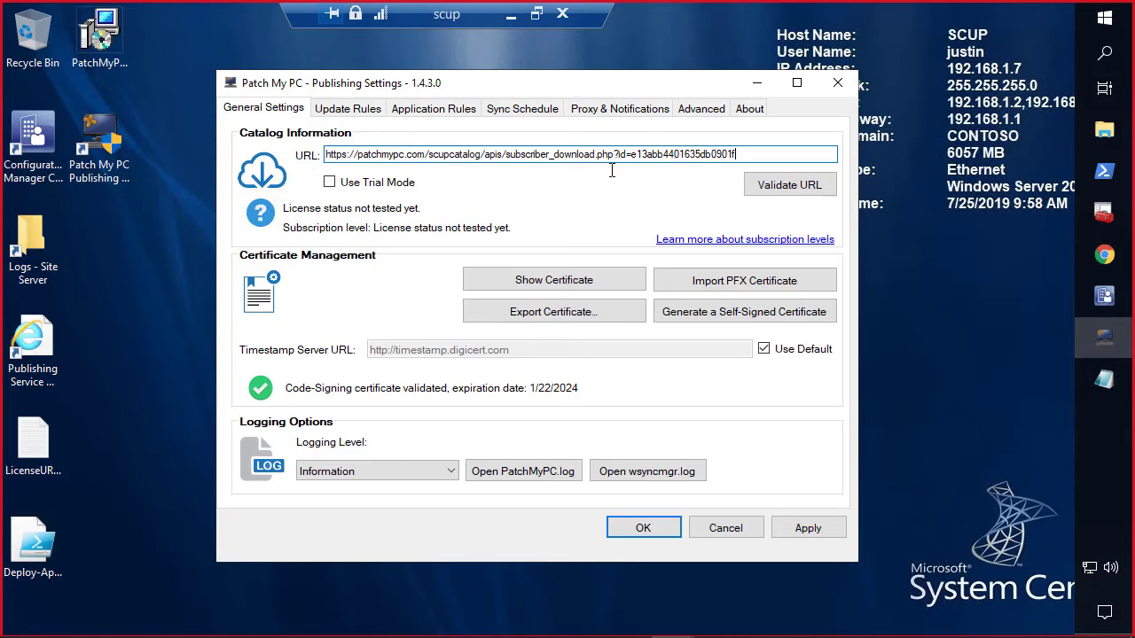
click(773, 184)
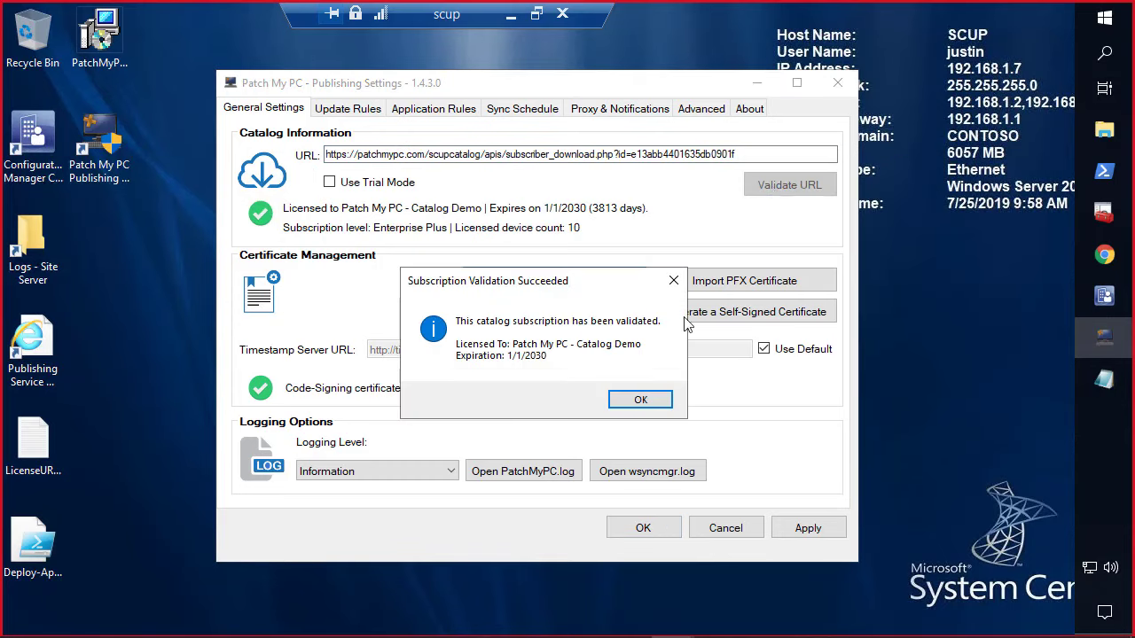
click(656, 400)
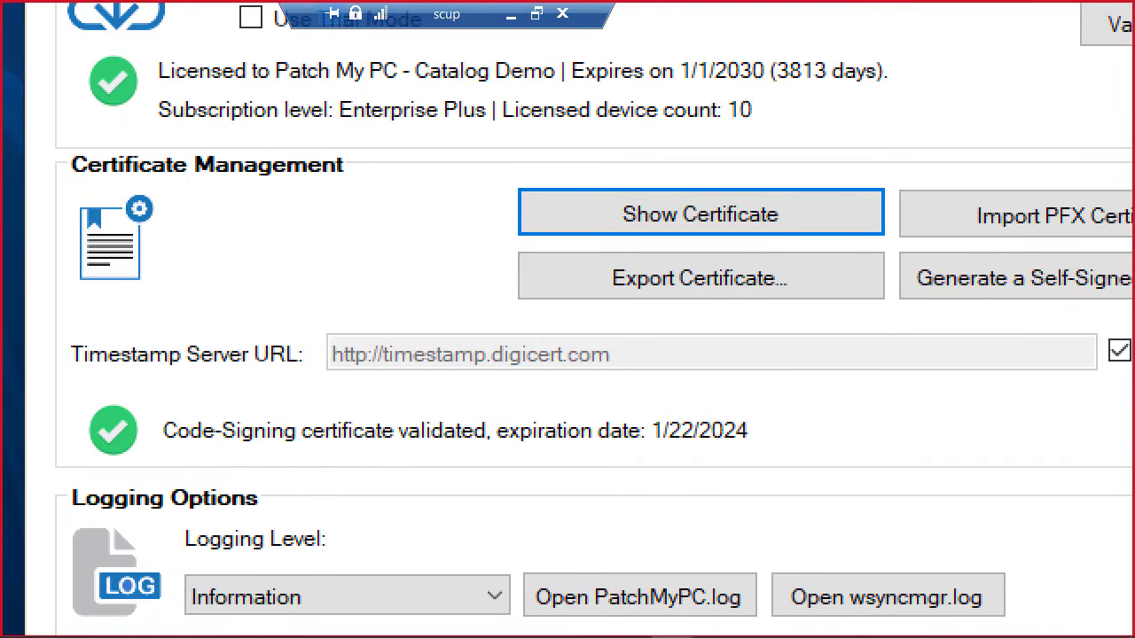
mouse_move(48, 145)
mouse_down()
mouse_move(350, 291)
mouse_move(759, 526)
mouse_move(860, 483)
mouse_move(858, 463)
mouse_move(837, 459)
mouse_up()
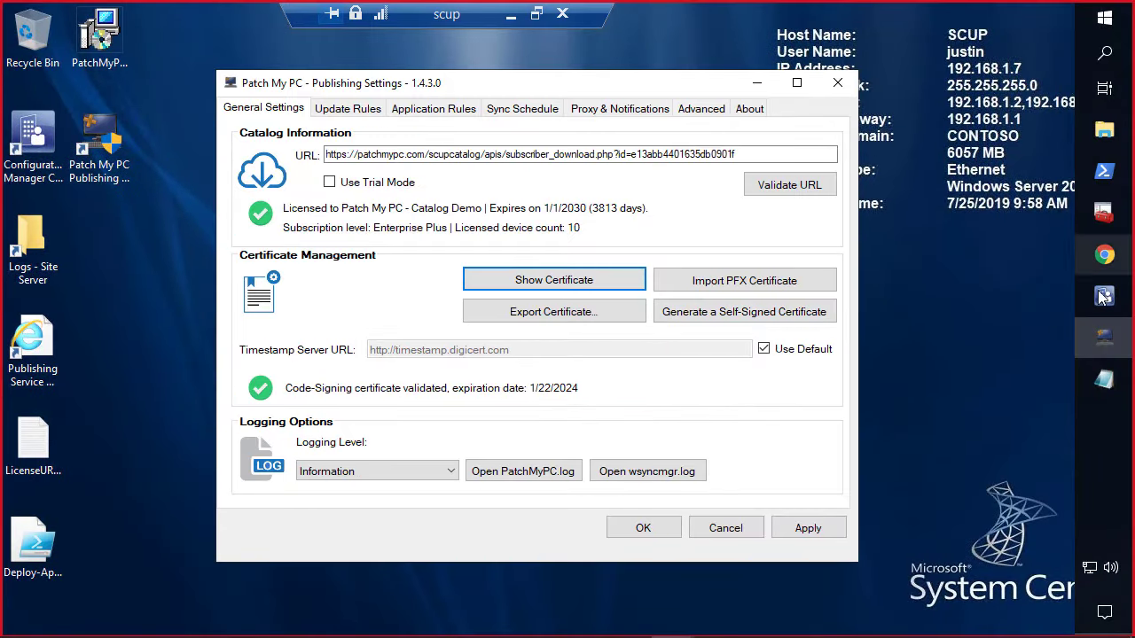
Step: Review the WSUS signing certificate configuration for third-party updates in the site's Software Update Point component properties in the Configuration Manager console
click(1103, 296)
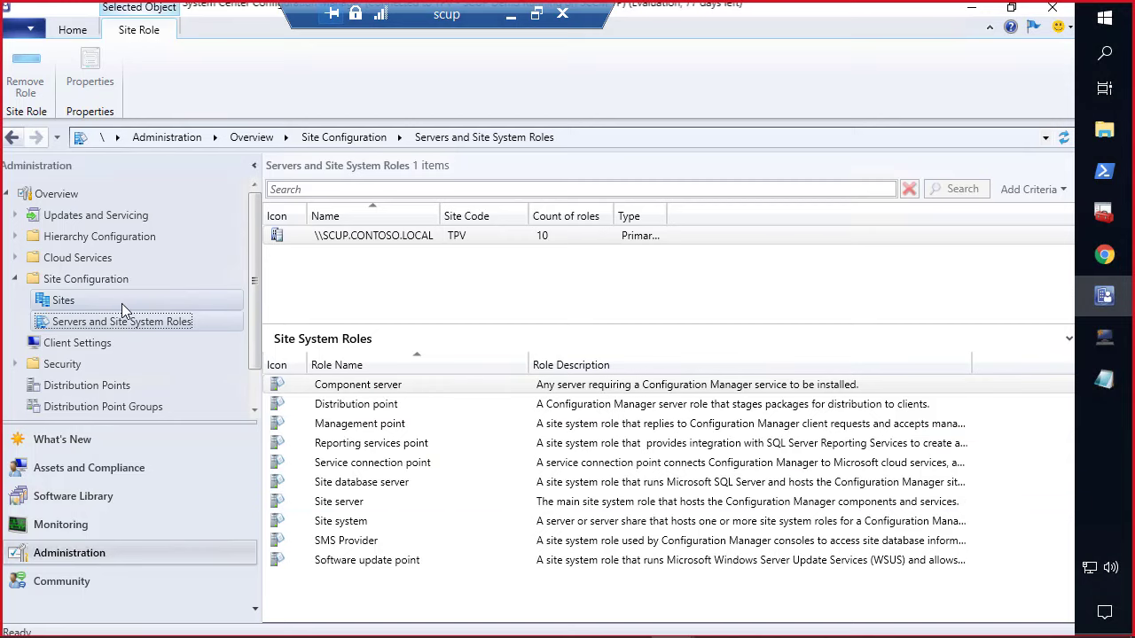
click(122, 303)
click(347, 241)
right_click(346, 241)
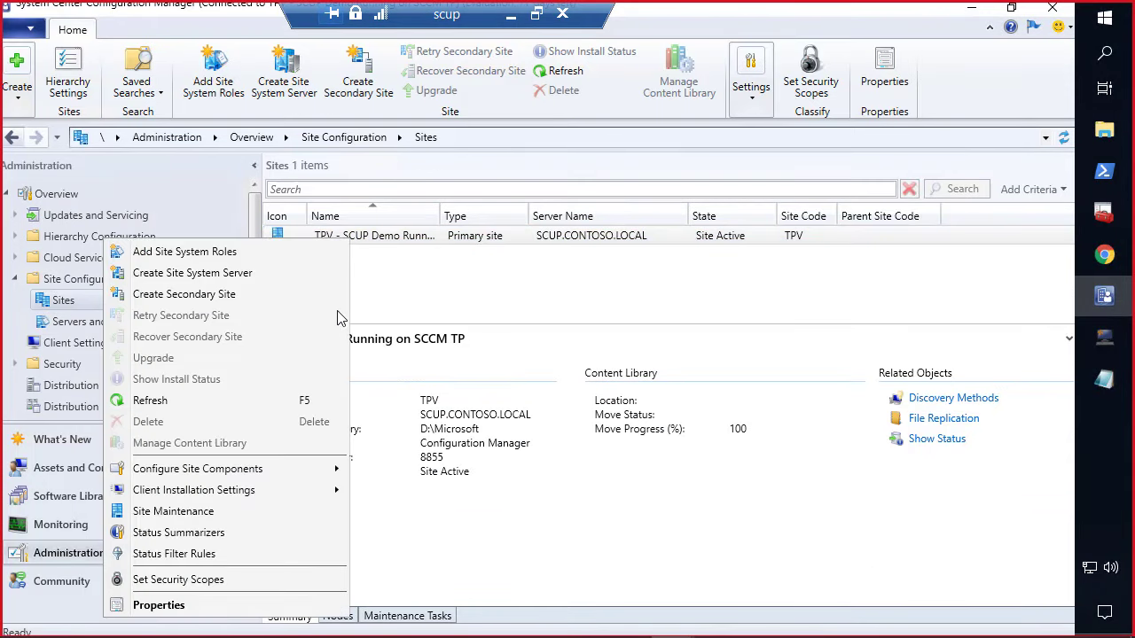
mouse_move(272, 470)
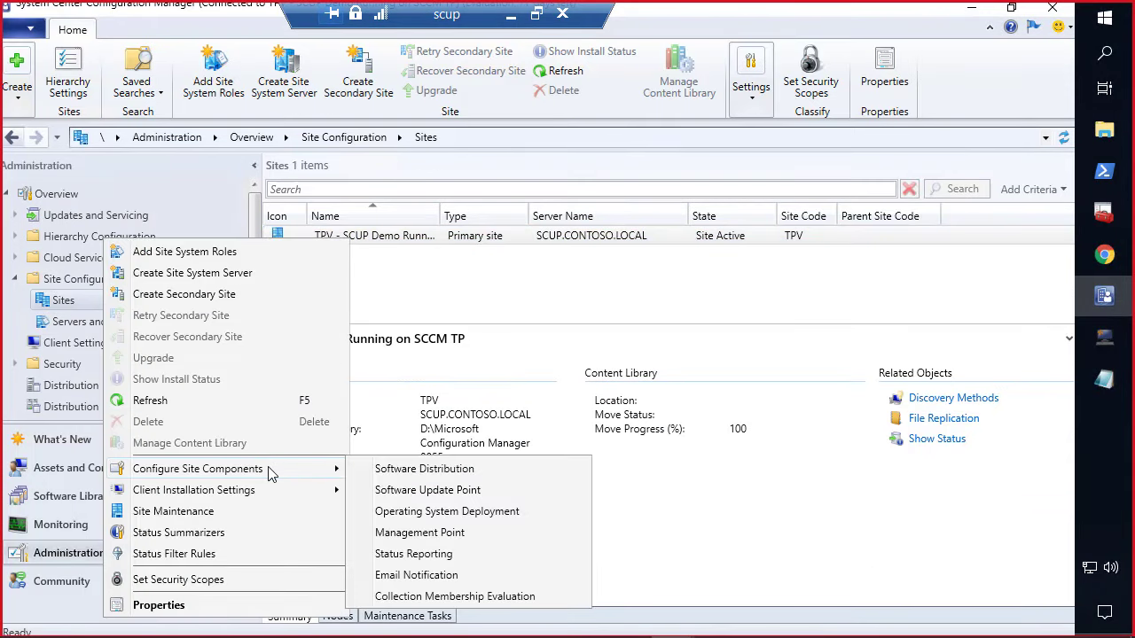
click(430, 491)
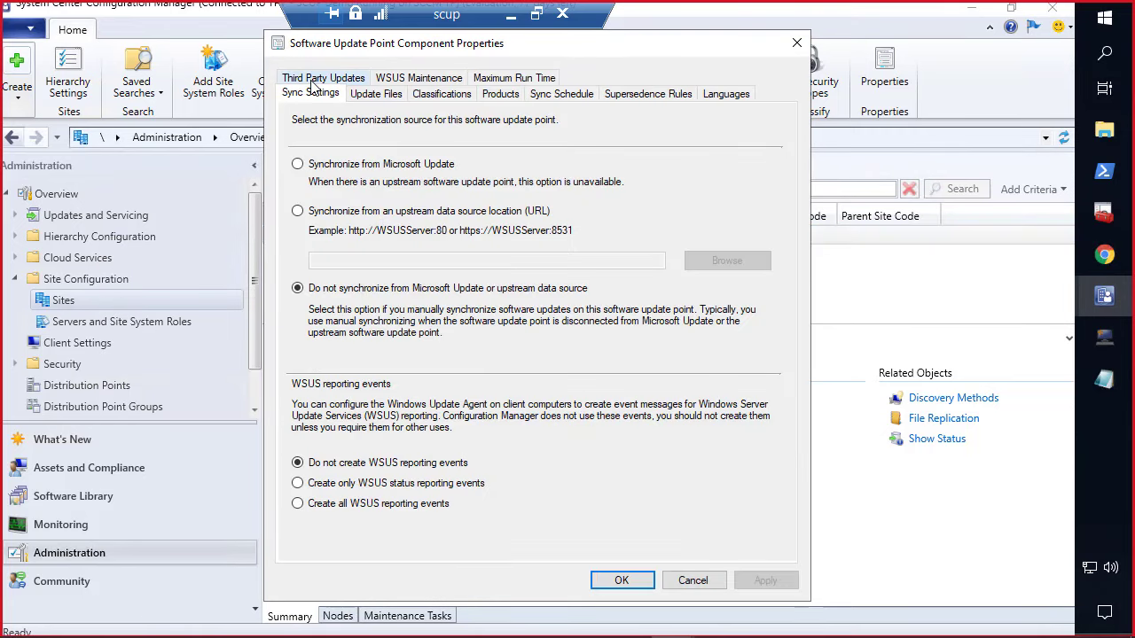
click(314, 80)
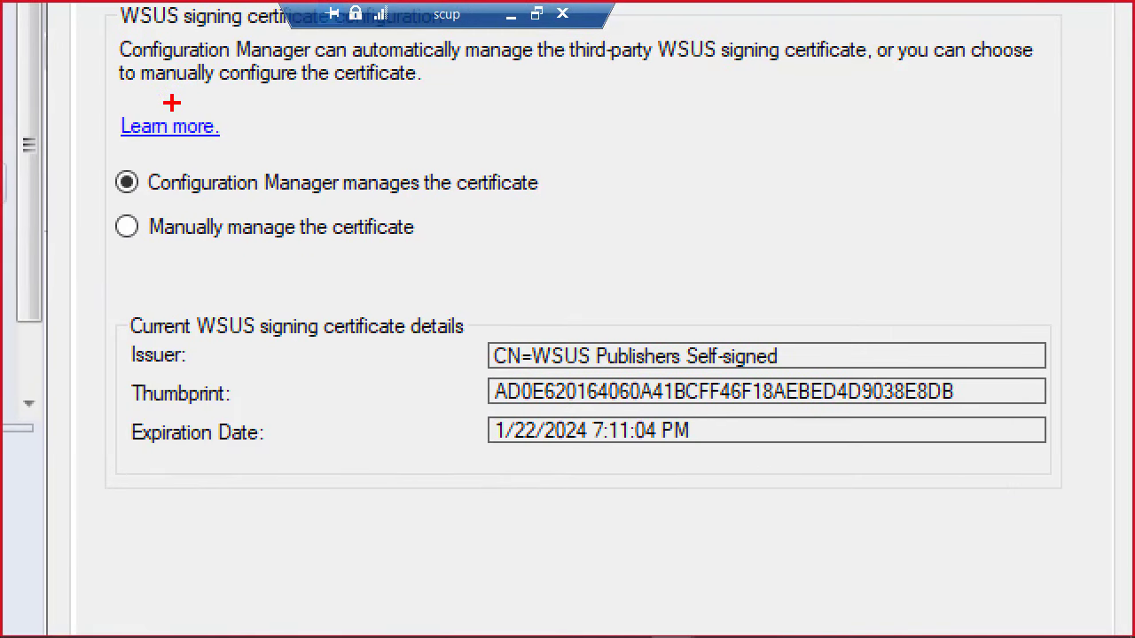
mouse_move(103, 152)
mouse_down()
mouse_move(658, 468)
mouse_move(1107, 625)
mouse_move(1104, 525)
mouse_move(1056, 505)
mouse_up()
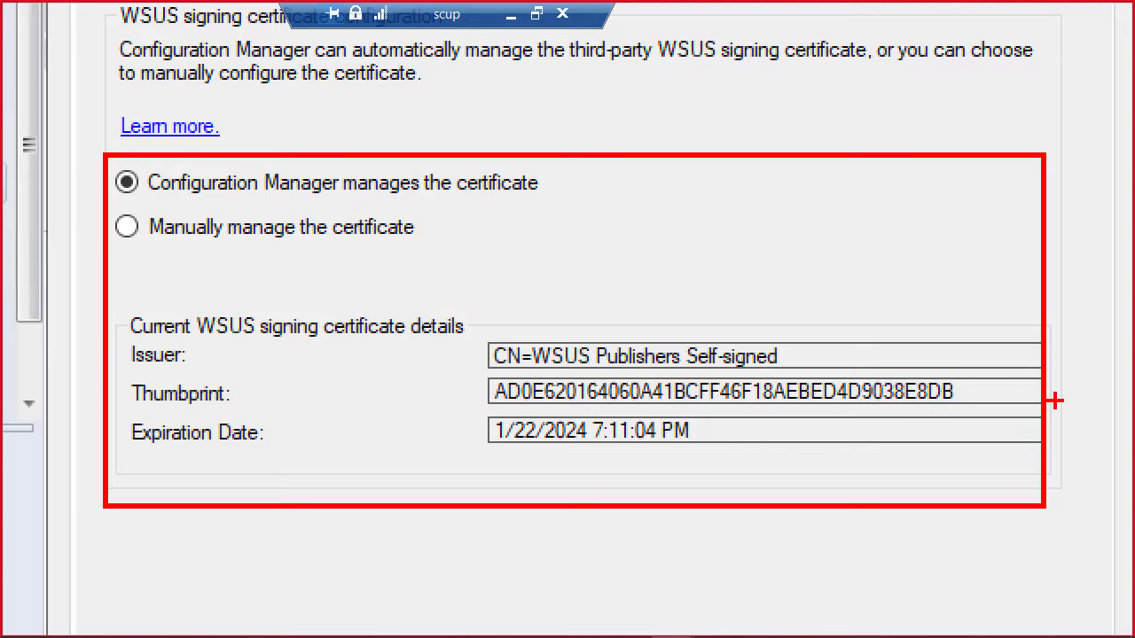
key(Escape)
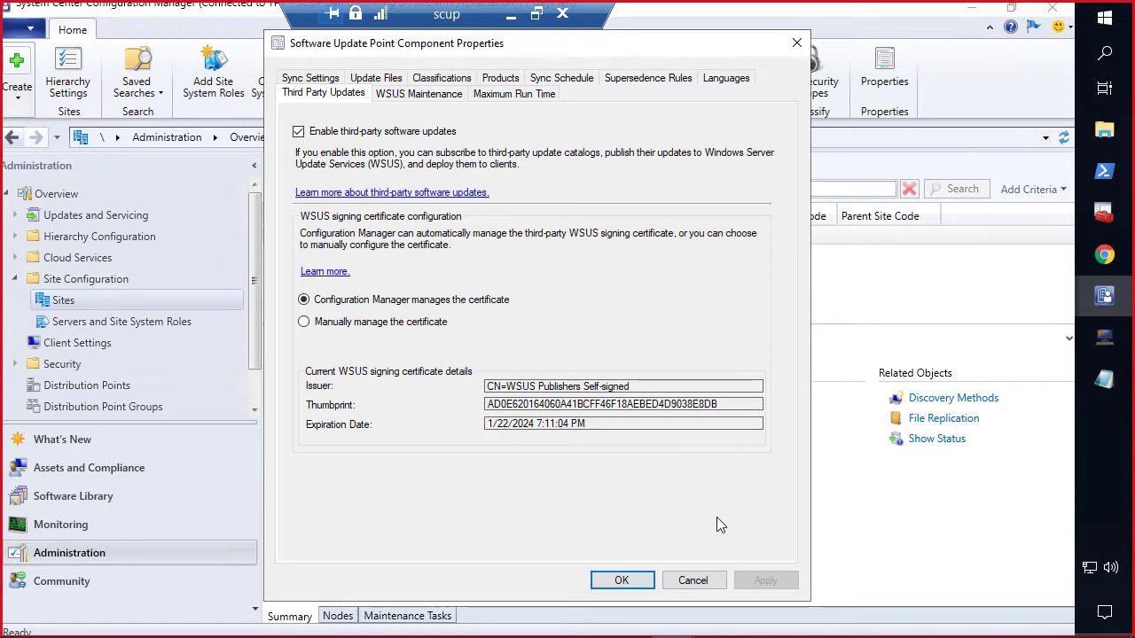
click(621, 581)
Step: Return to the Patch My PC publishing settings and expand all vendors in the update rules product list
click(1103, 336)
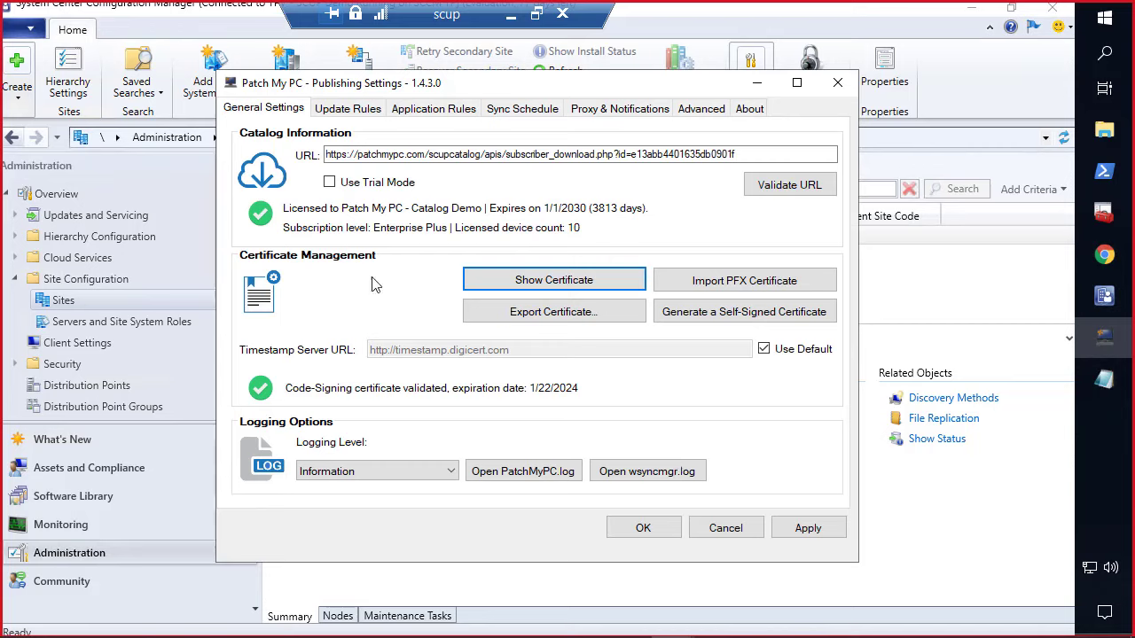
click(358, 115)
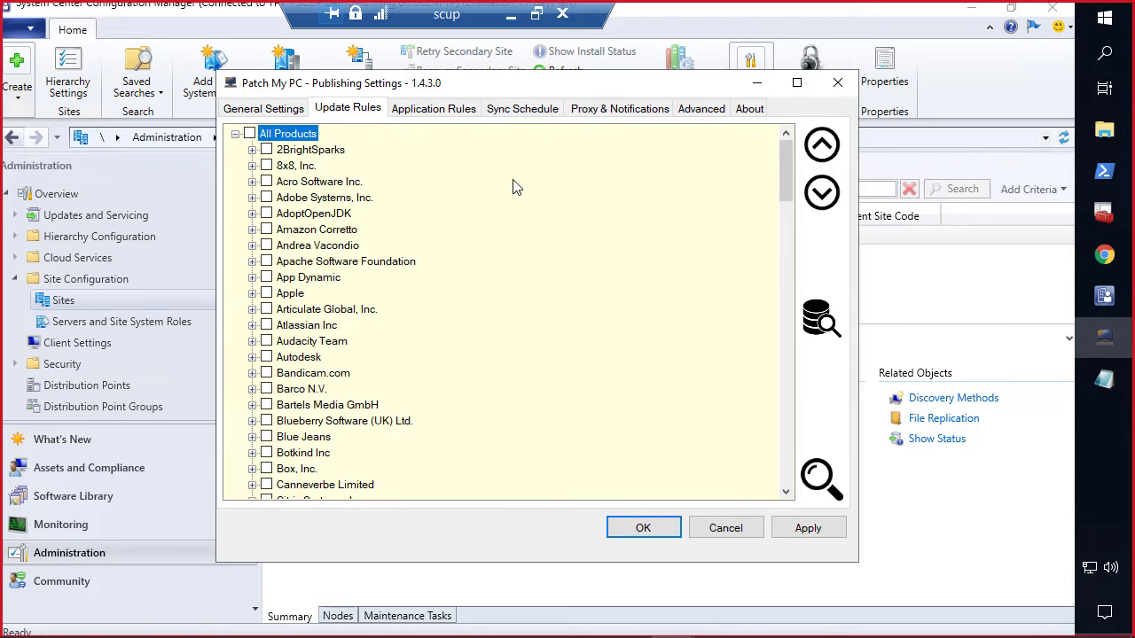
click(815, 199)
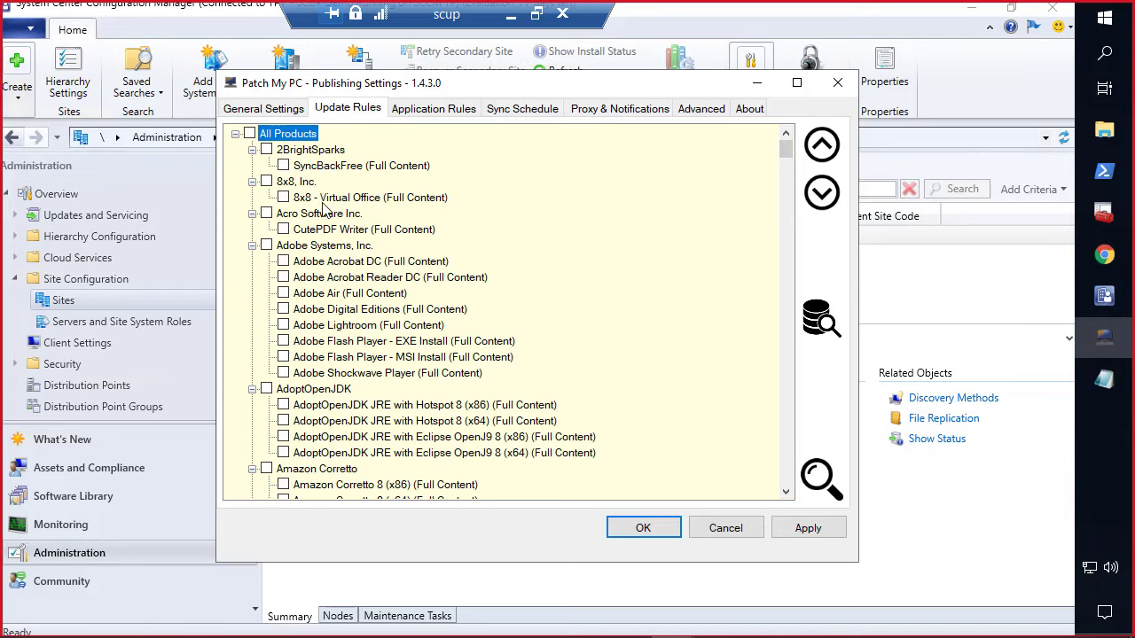
Step: Browse the product list in the site's Software Update Point component properties in the Configuration Manager console, and cancel the dialog
click(177, 303)
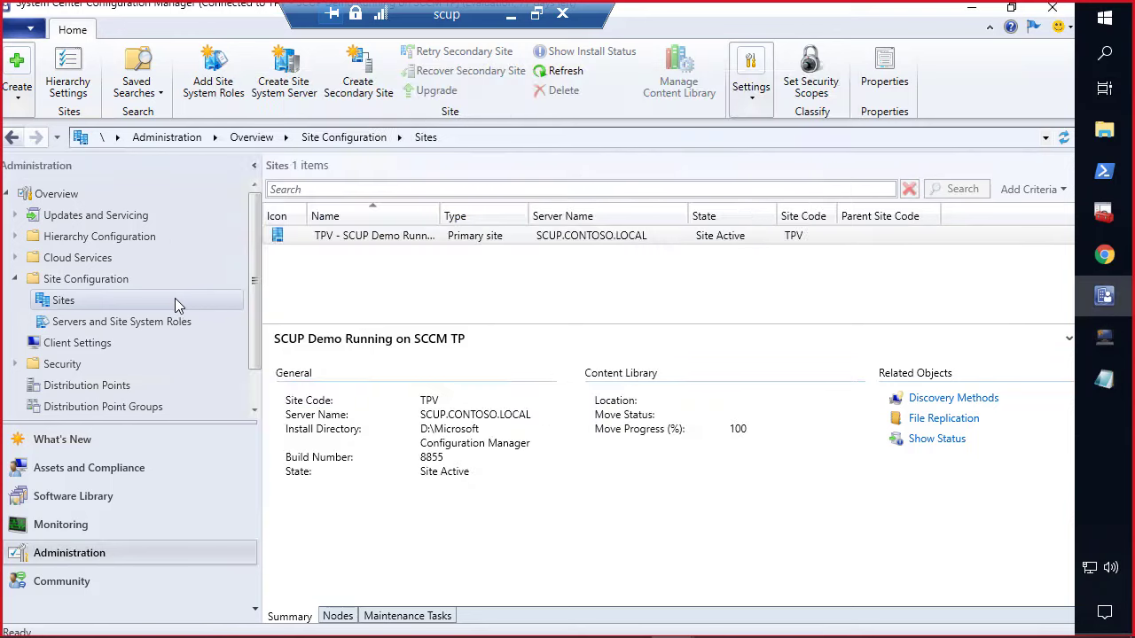
right_click(388, 249)
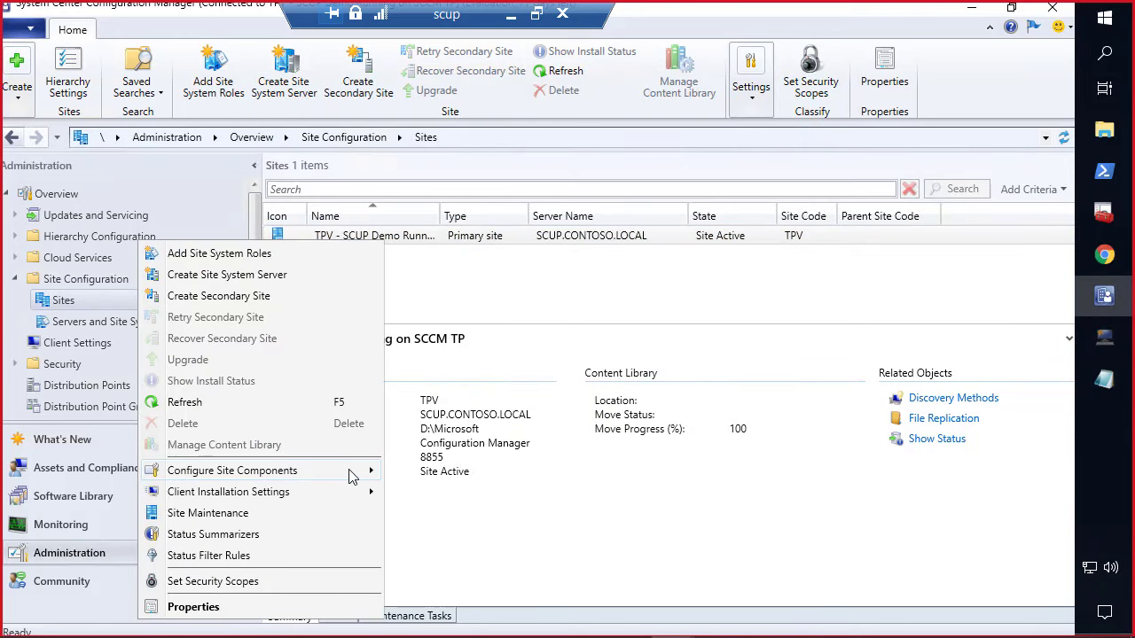
mouse_move(352, 470)
click(512, 493)
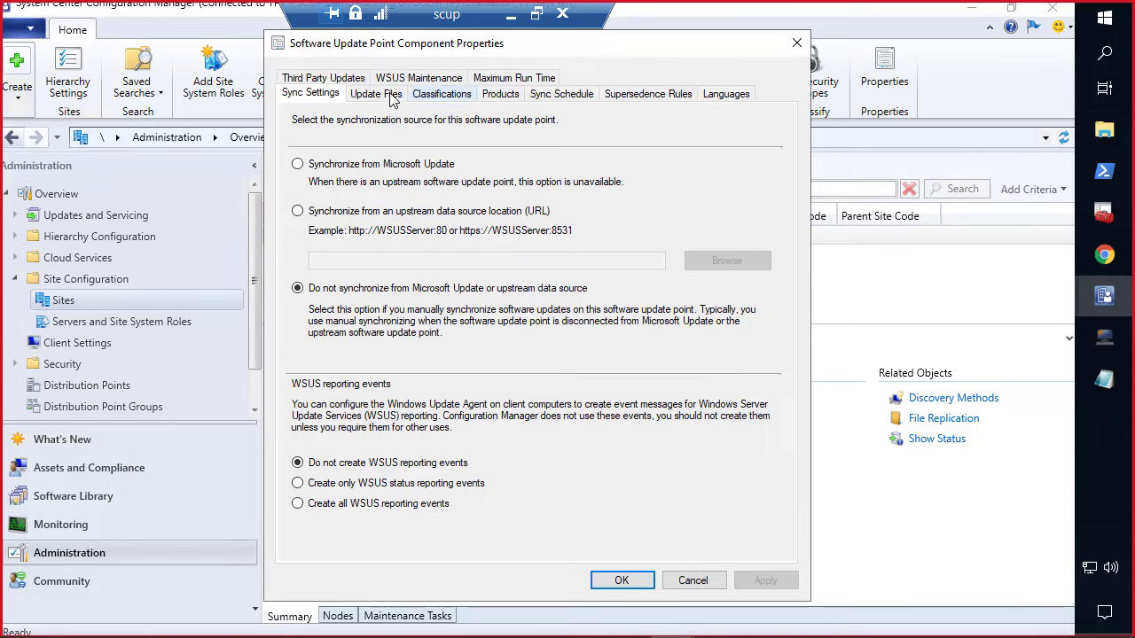
click(489, 96)
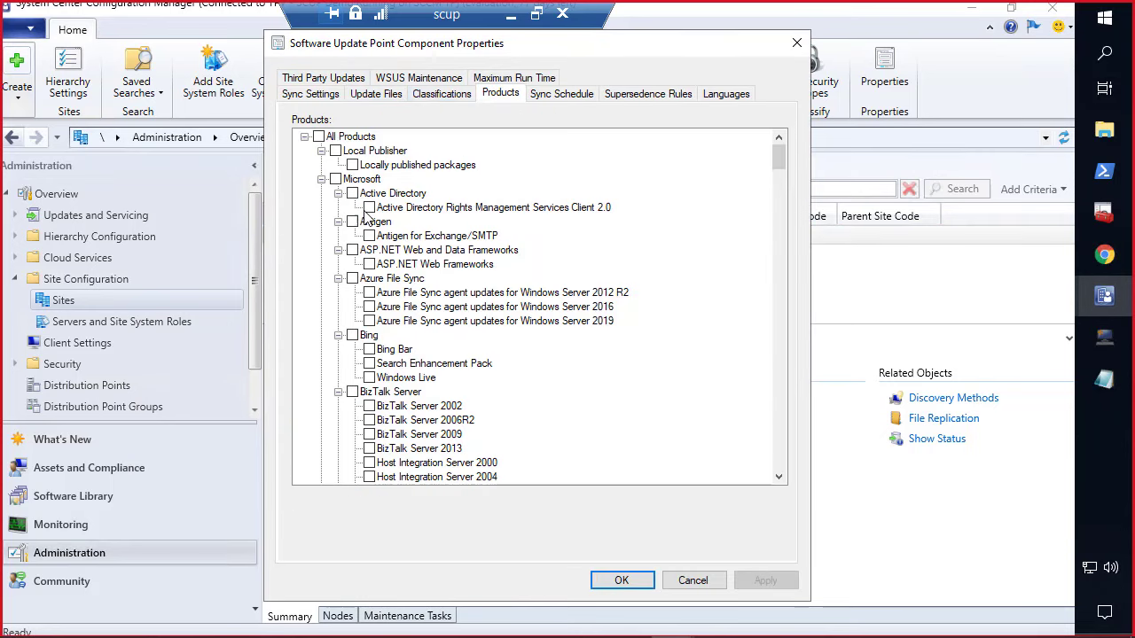
scroll(390, 244, down, 12)
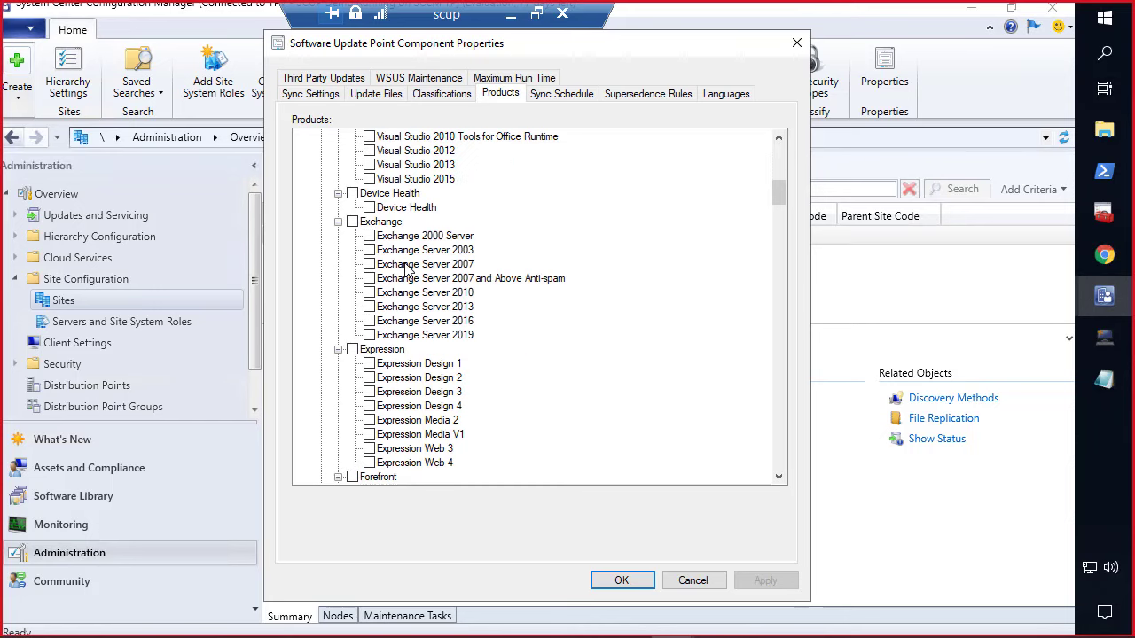
scroll(406, 271, down, 17)
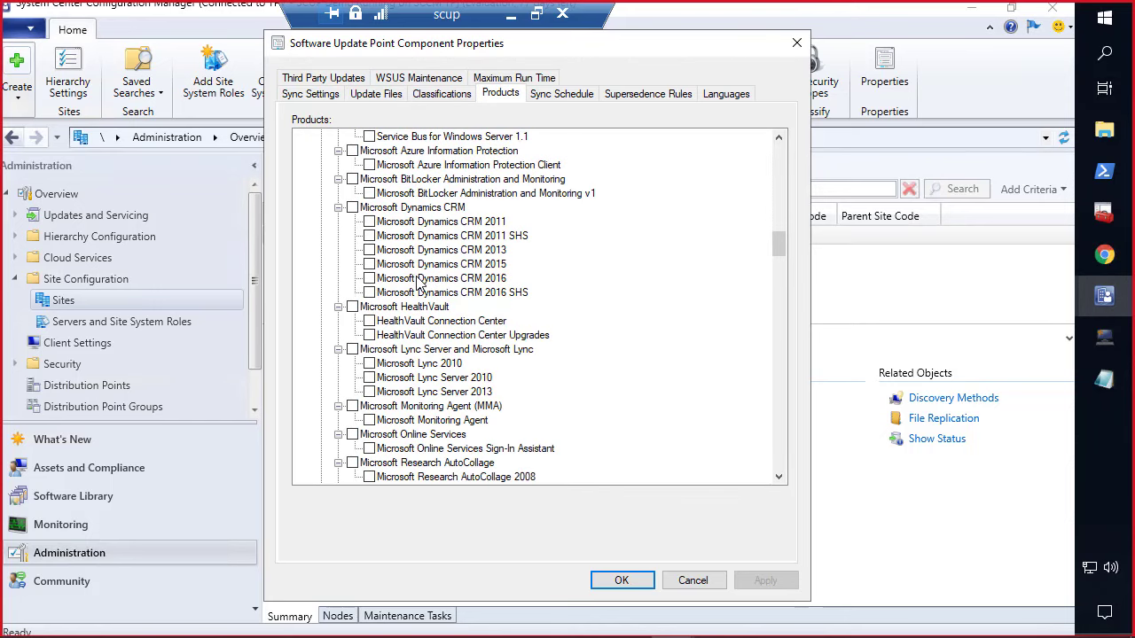
scroll(419, 282, down, 4)
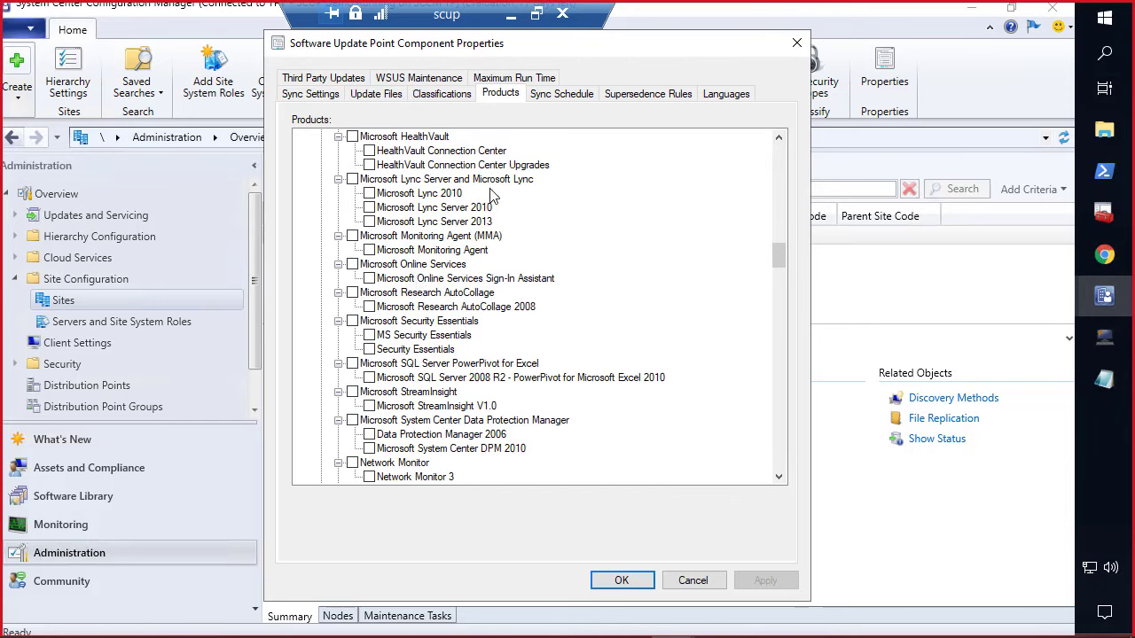
click(690, 580)
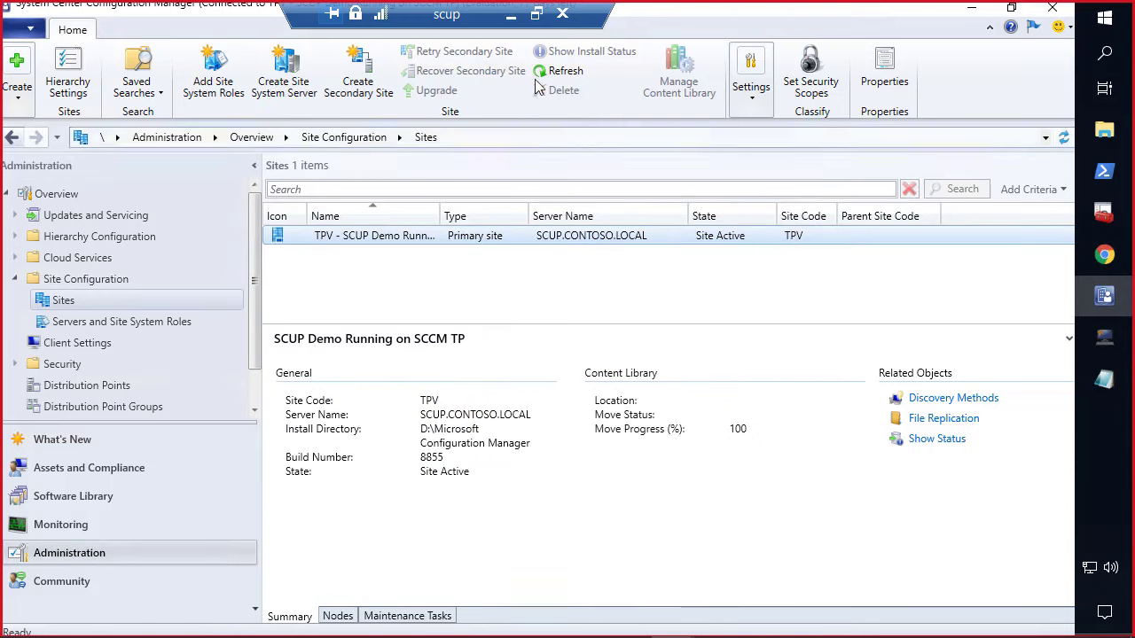
Step: Switch back to the publishing settings and scan the CM_PR1 database on server SCCM for managed applications
click(1118, 351)
mouse_move(931, 629)
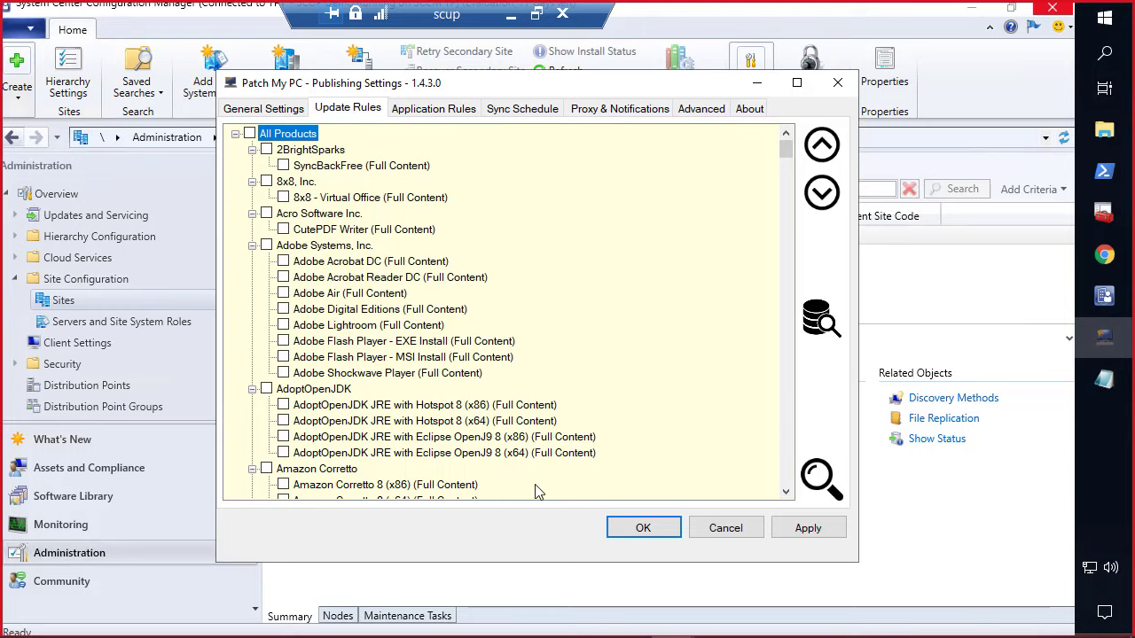
click(814, 314)
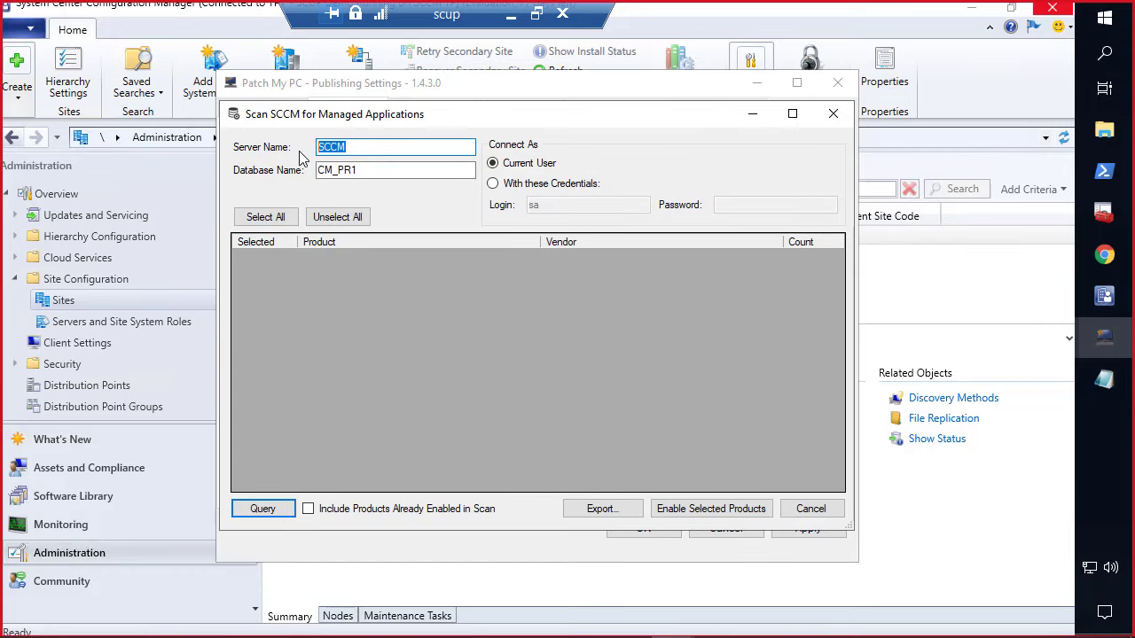
drag(370, 173, 305, 170)
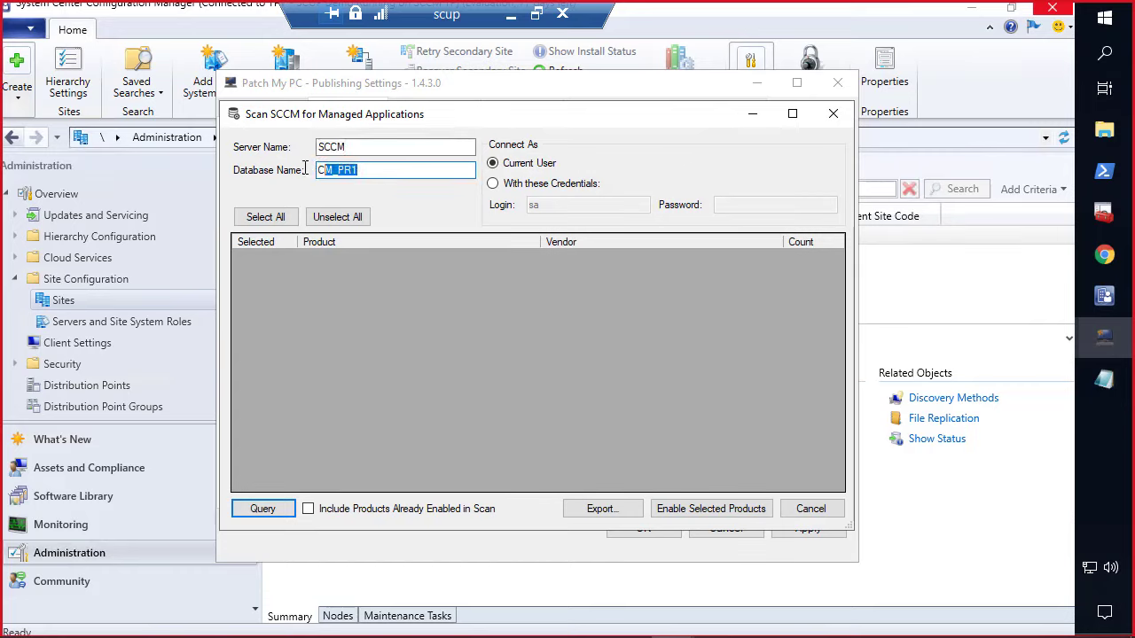
click(266, 509)
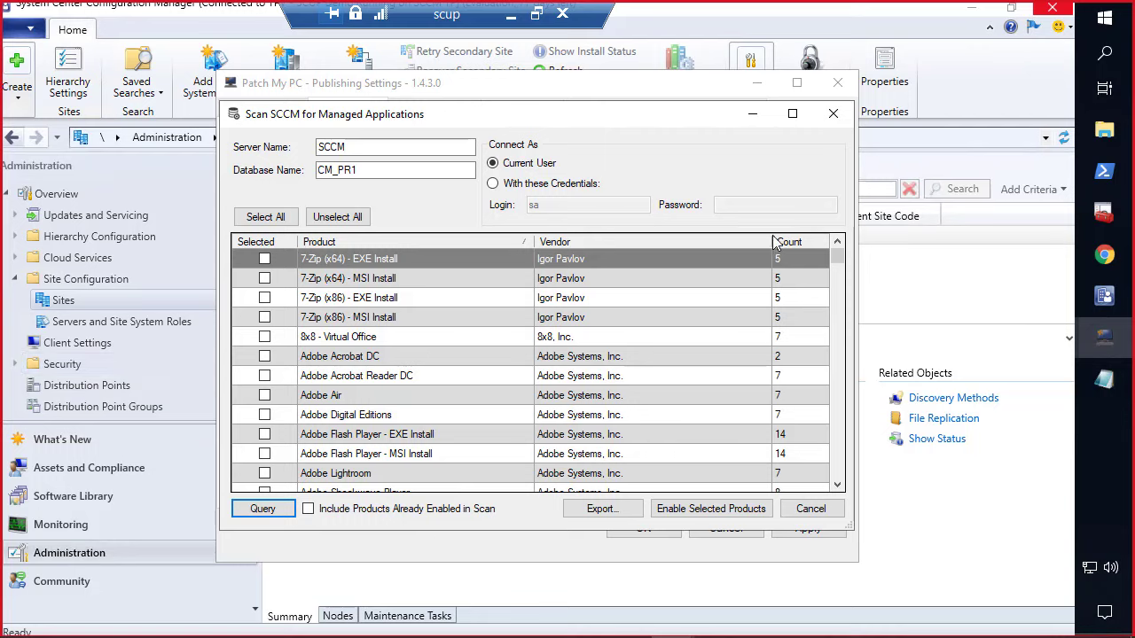
Step: Widen the Count column of the scan results and sort the products by count in descending order
drag(772, 239, 728, 239)
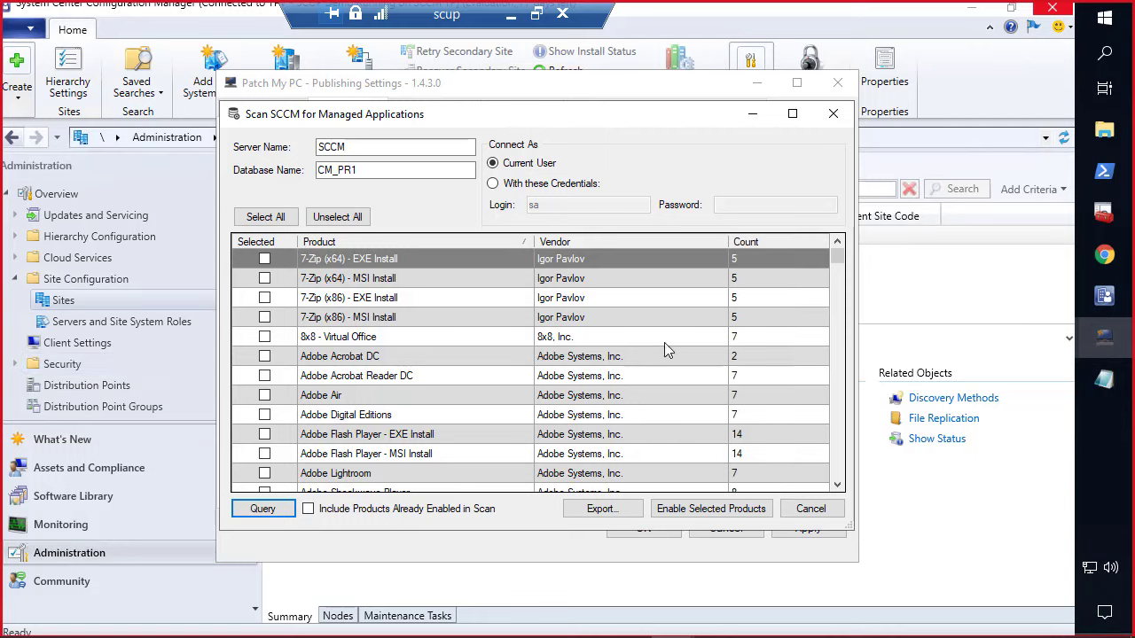
click(795, 241)
click(780, 245)
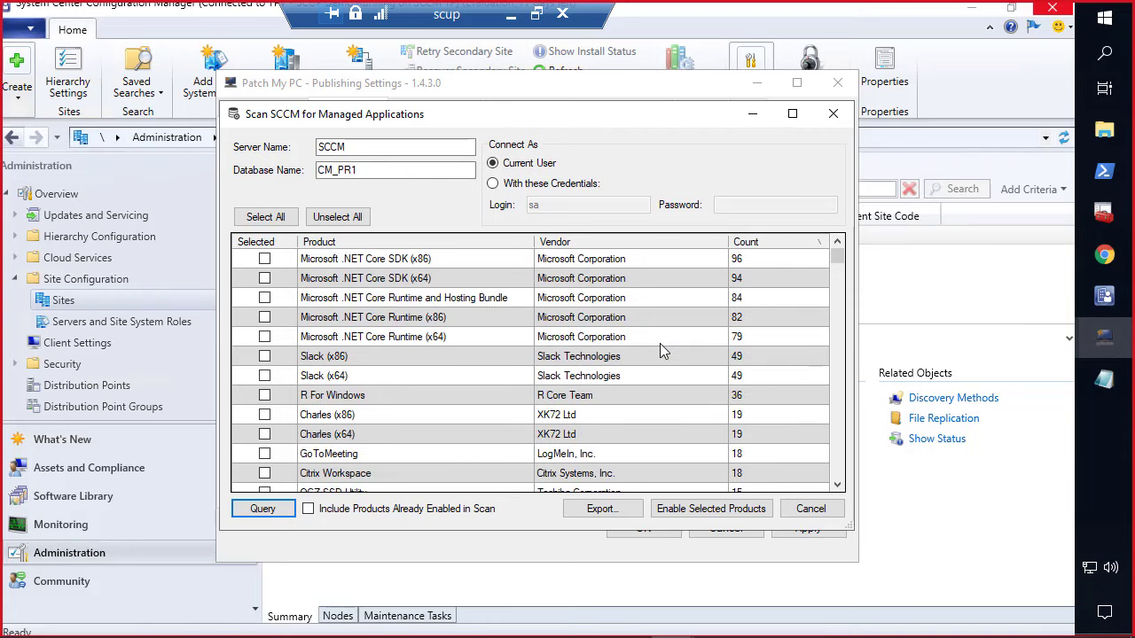
Step: Sort the scanned products by product name, browse them, and select all of them
click(363, 243)
scroll(393, 319, down, 5)
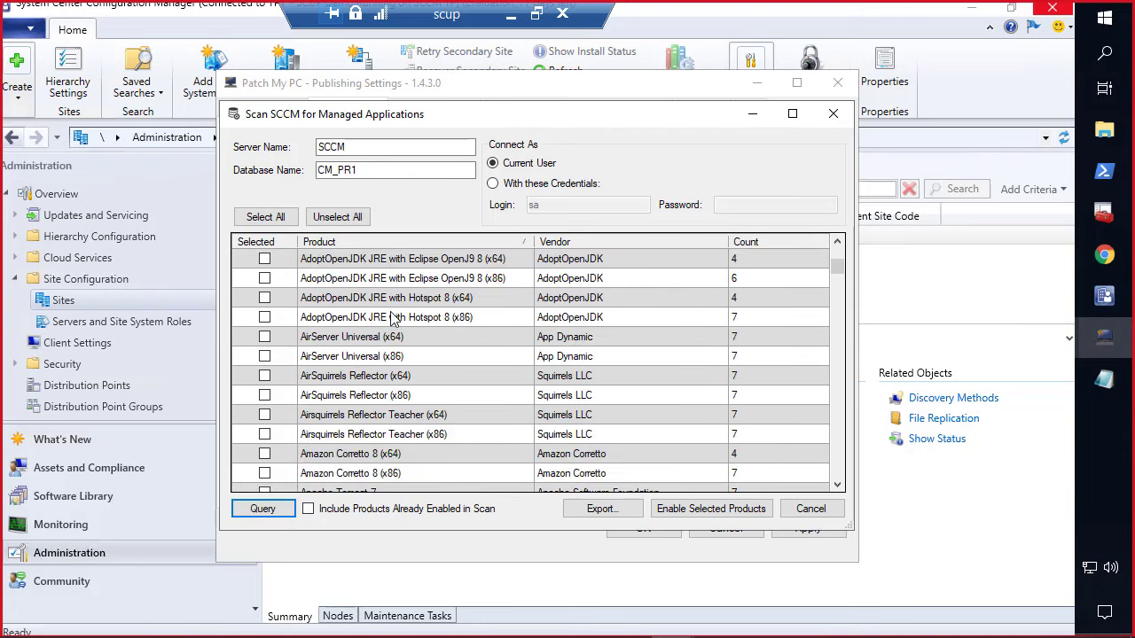
scroll(395, 317, down, 20)
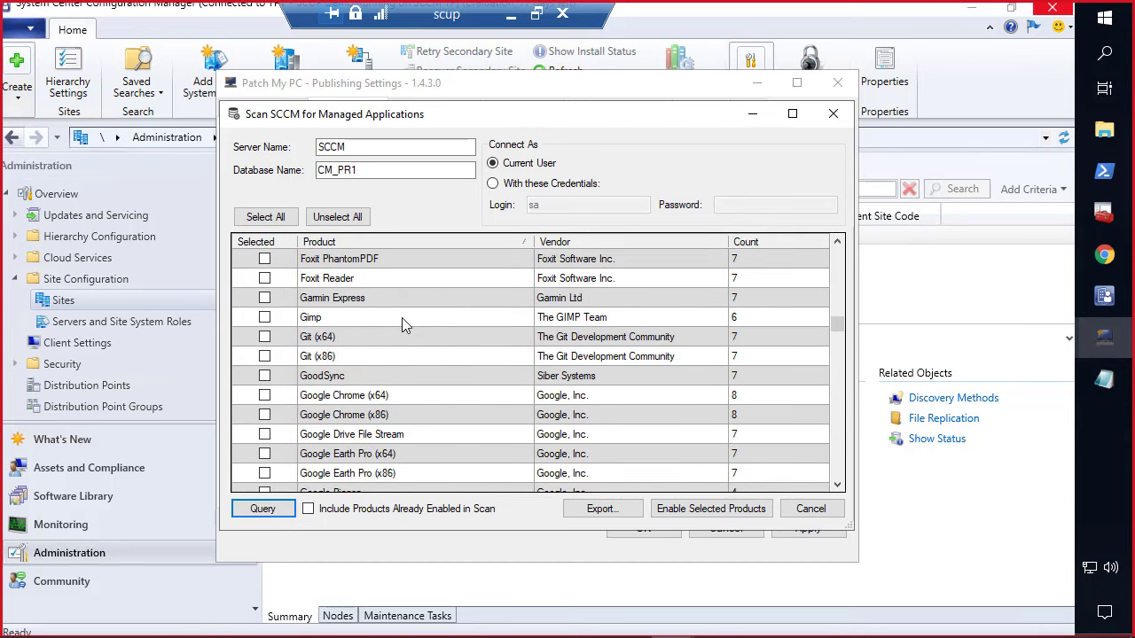
scroll(398, 324, down, 15)
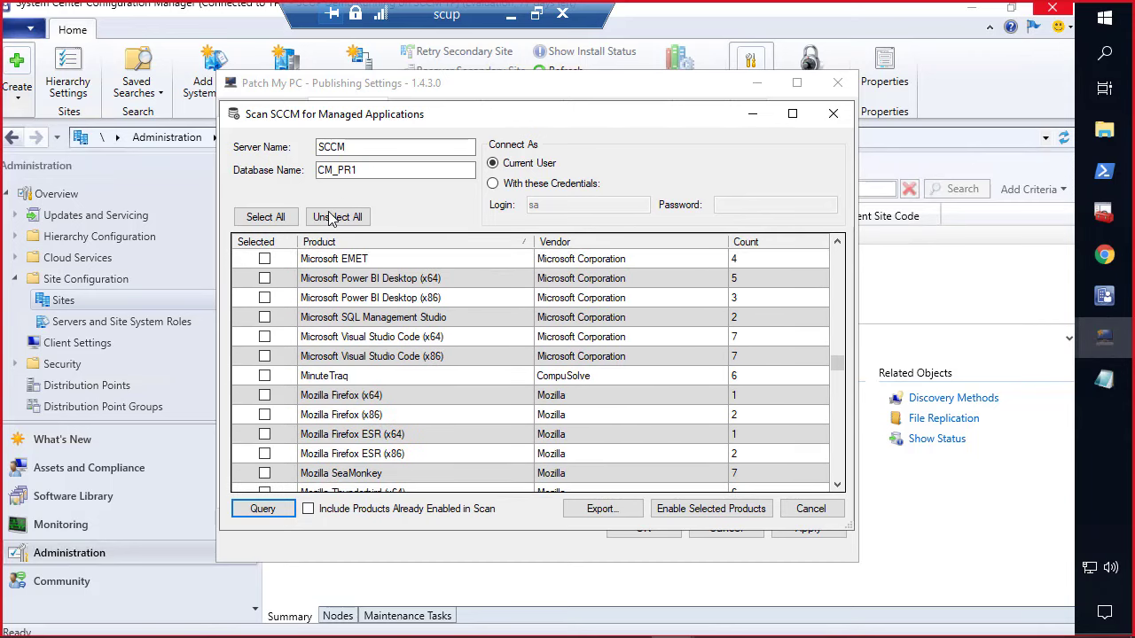
click(291, 218)
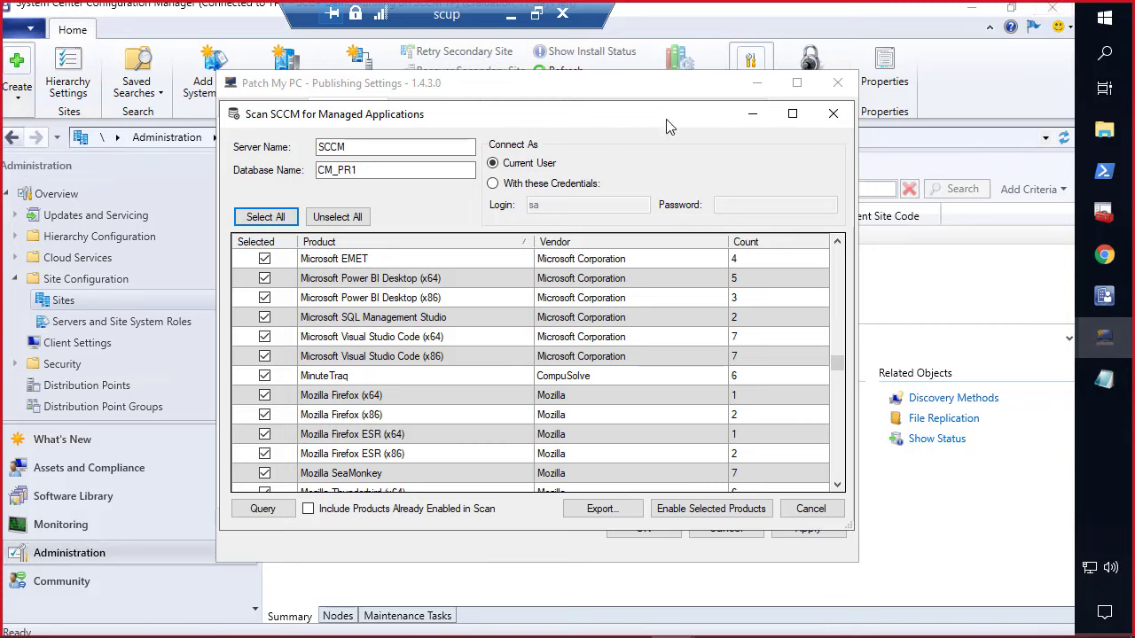
Step: Minimize the scup remote session and mute all participants of the Microsoft Teams meeting
click(511, 16)
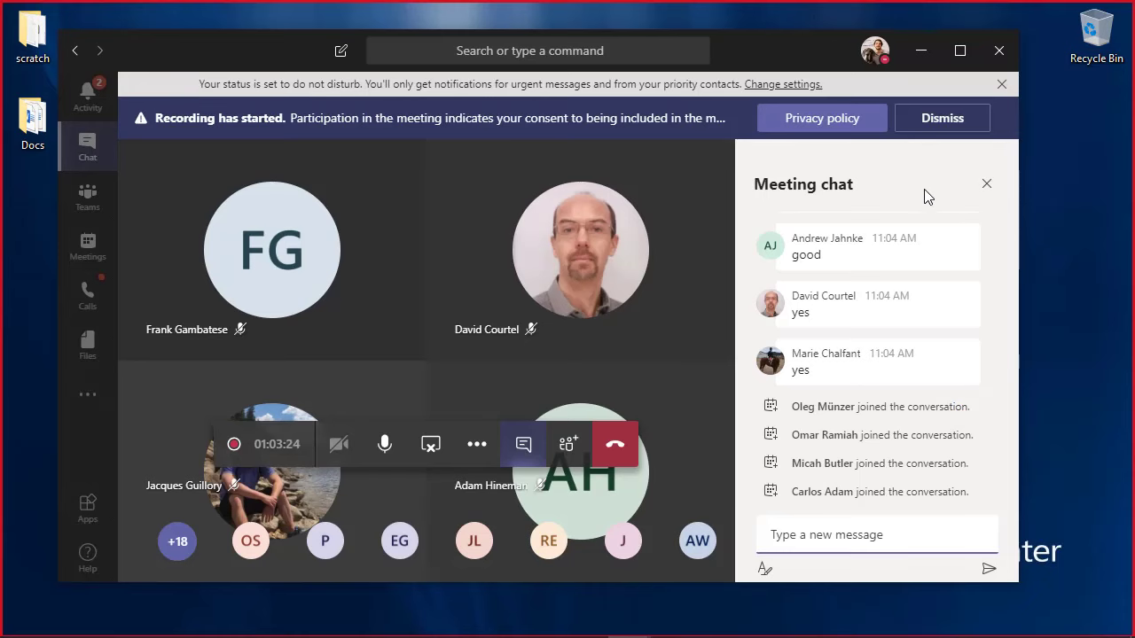
click(573, 444)
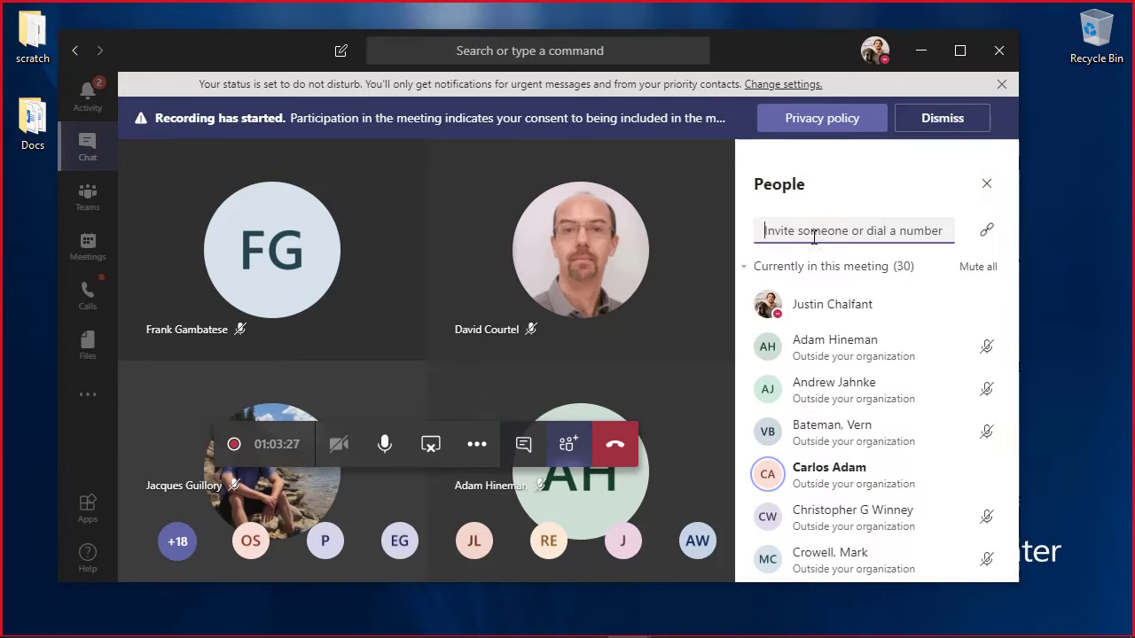
click(969, 268)
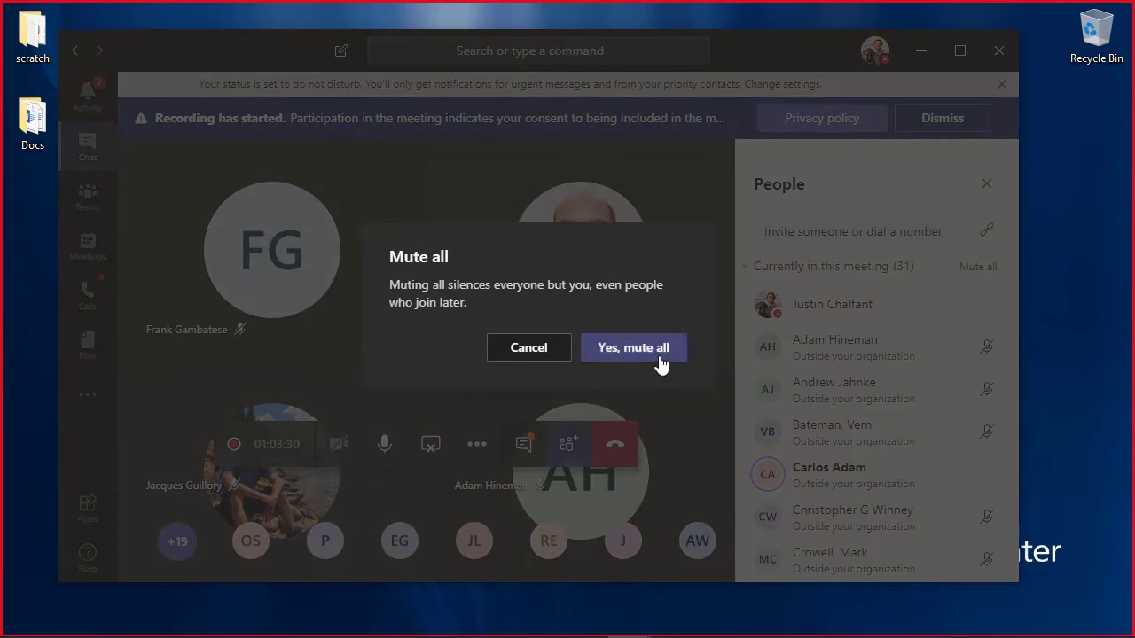
click(661, 354)
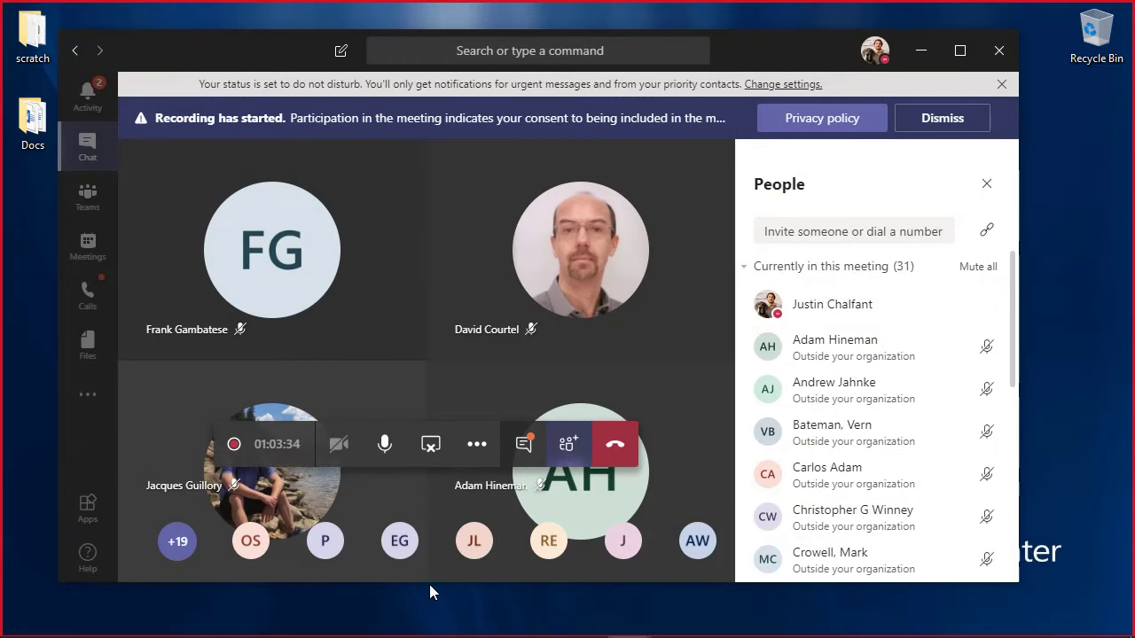
Step: Show the conversation of the Microsoft Teams meeting and get the message field ready
click(522, 444)
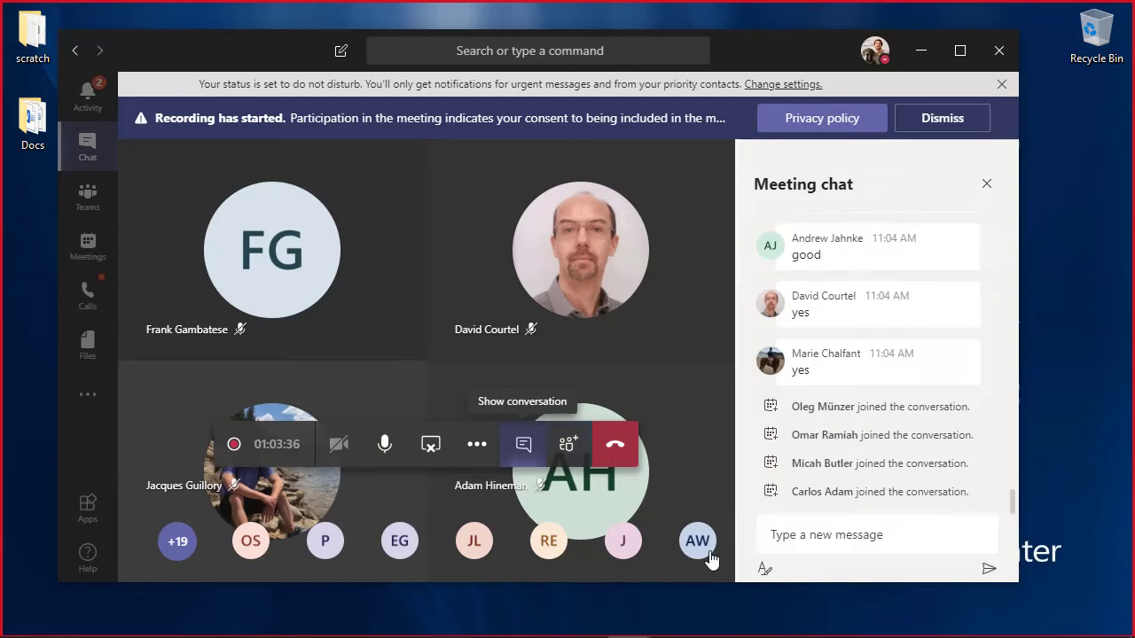
click(778, 547)
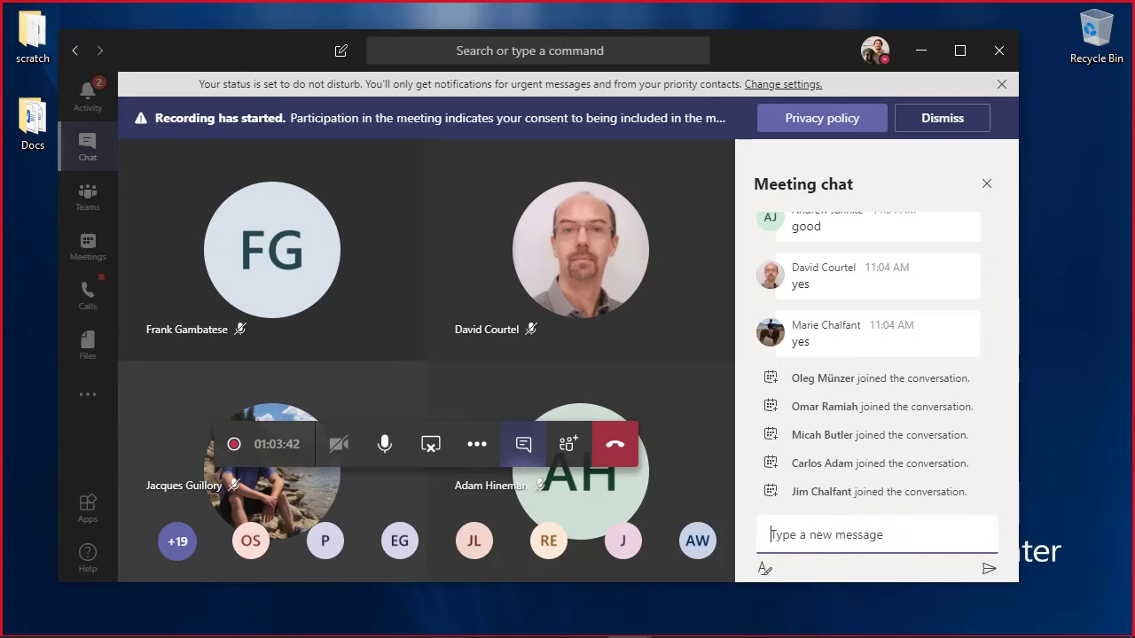
mouse_move(672, 623)
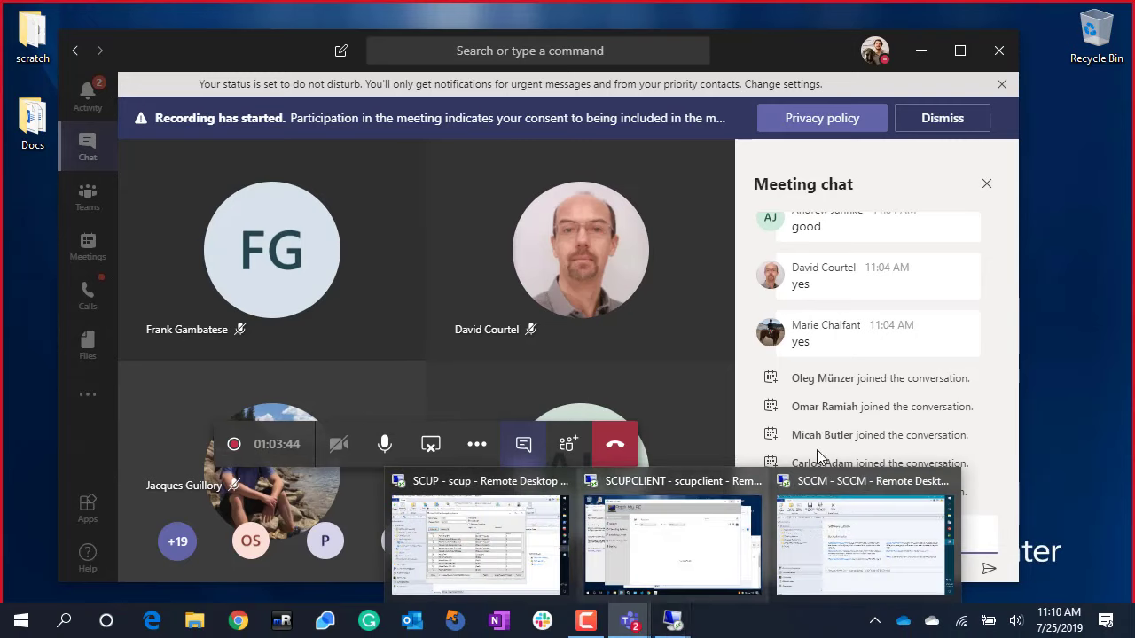
click(843, 519)
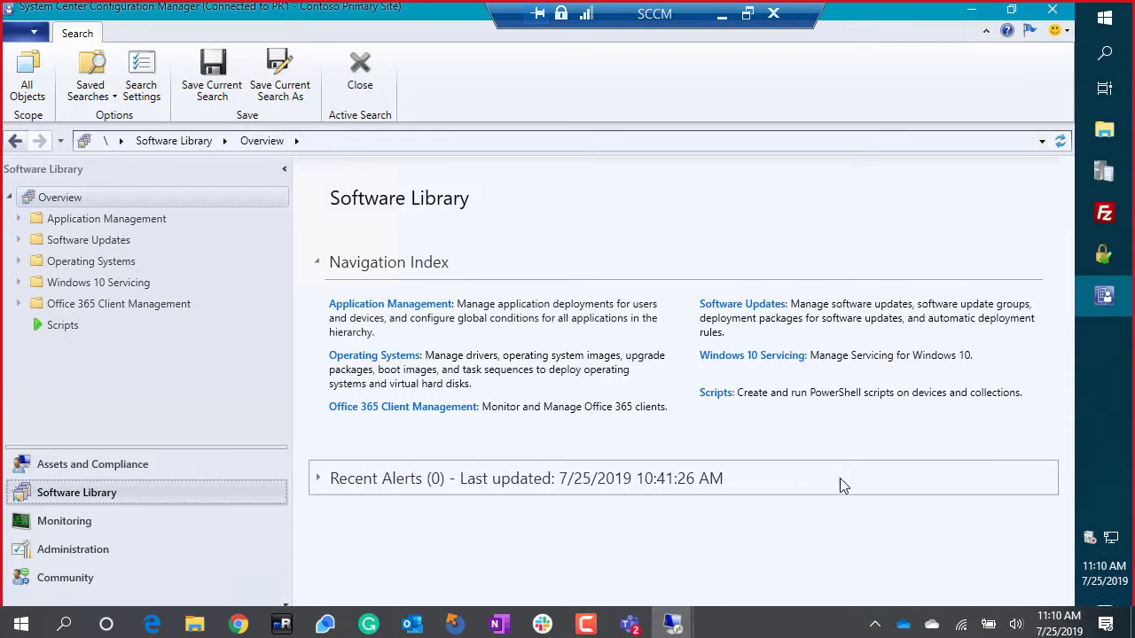
click(722, 14)
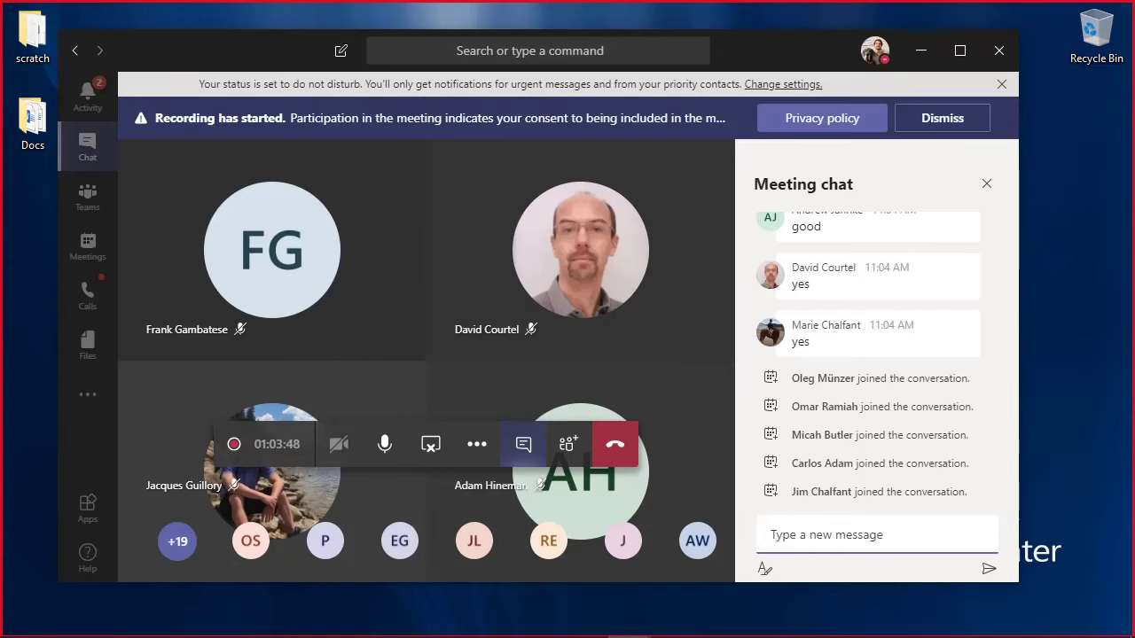
Step: Switch back to the scup remote session and enable the selected products from the SCCM scan
mouse_move(672, 622)
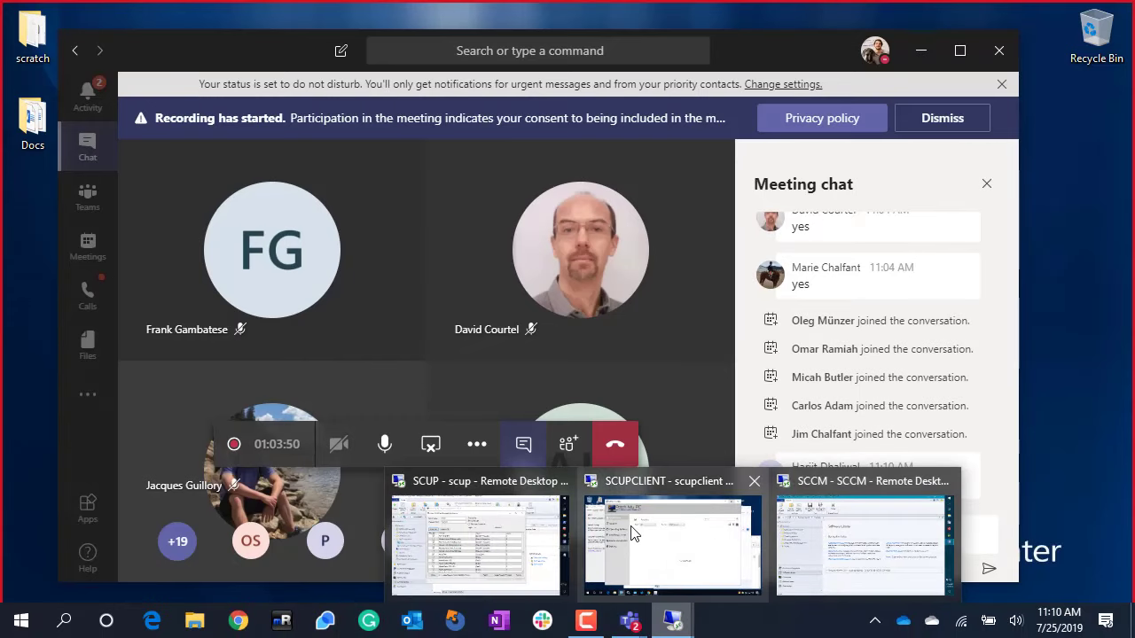
click(517, 536)
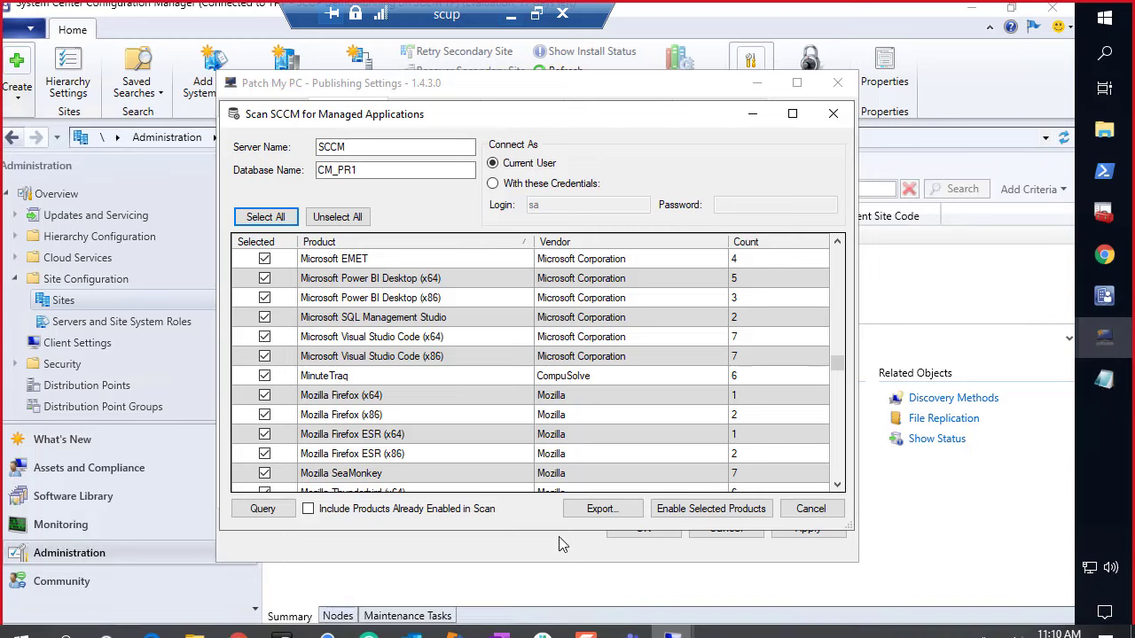
click(709, 511)
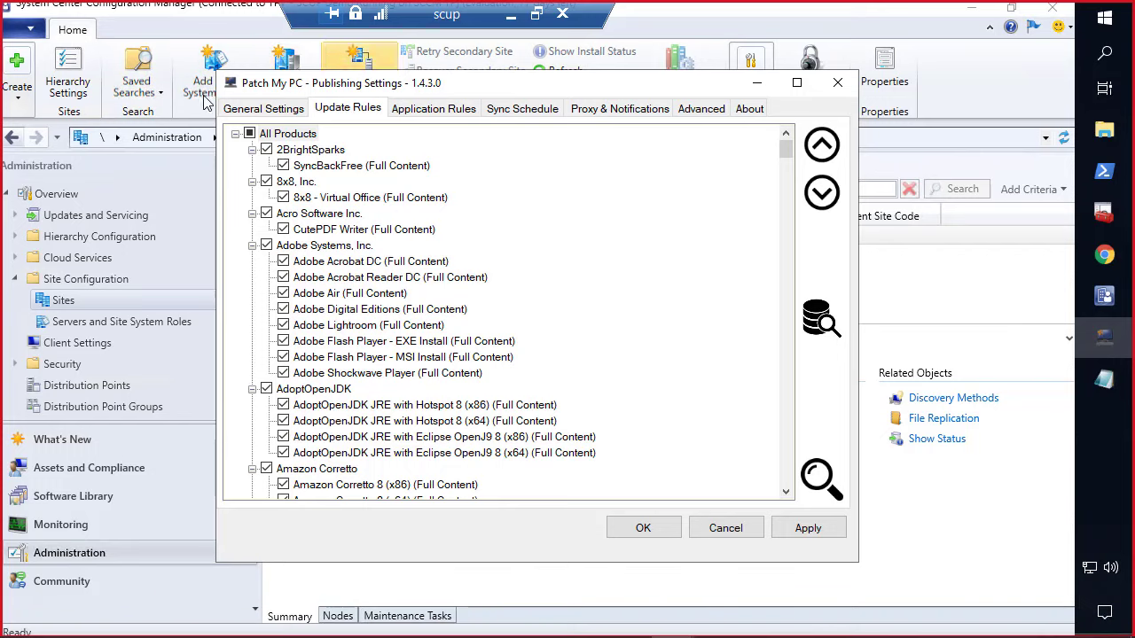
Step: Deselect All Products in the update rules and recursively enable auto-killing conflicting processes before installing updates
click(249, 134)
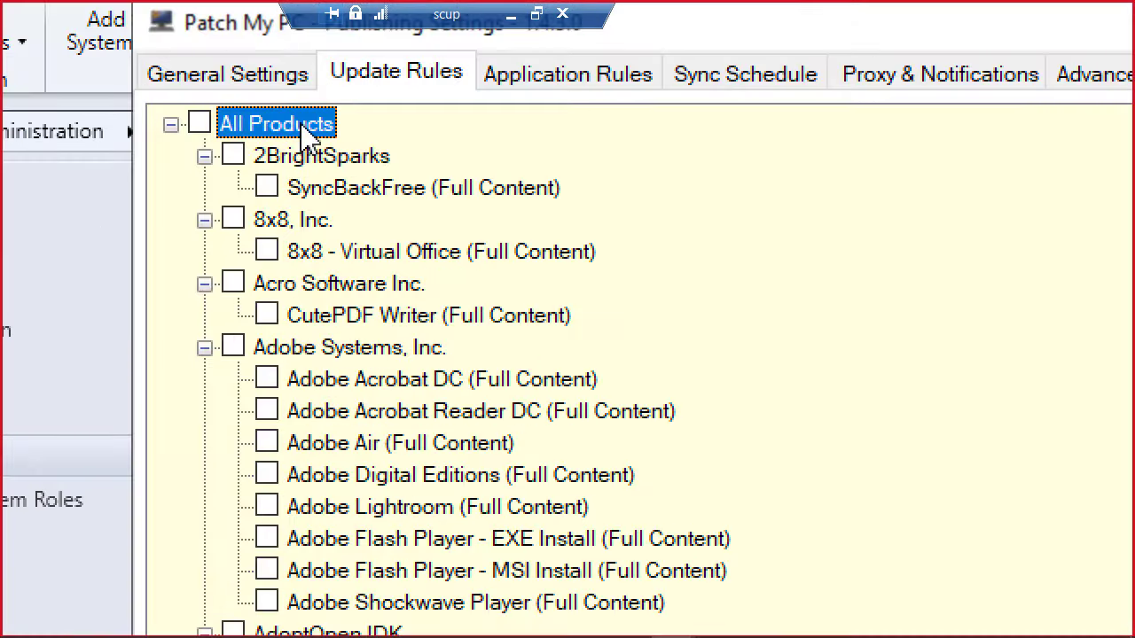
right_click(288, 124)
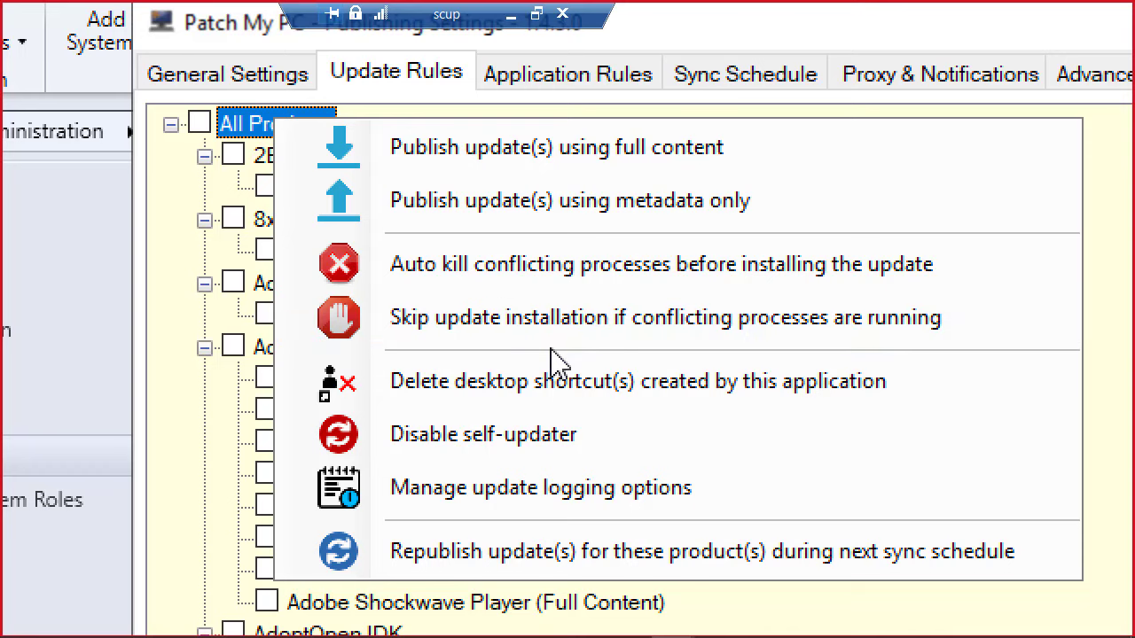
click(550, 270)
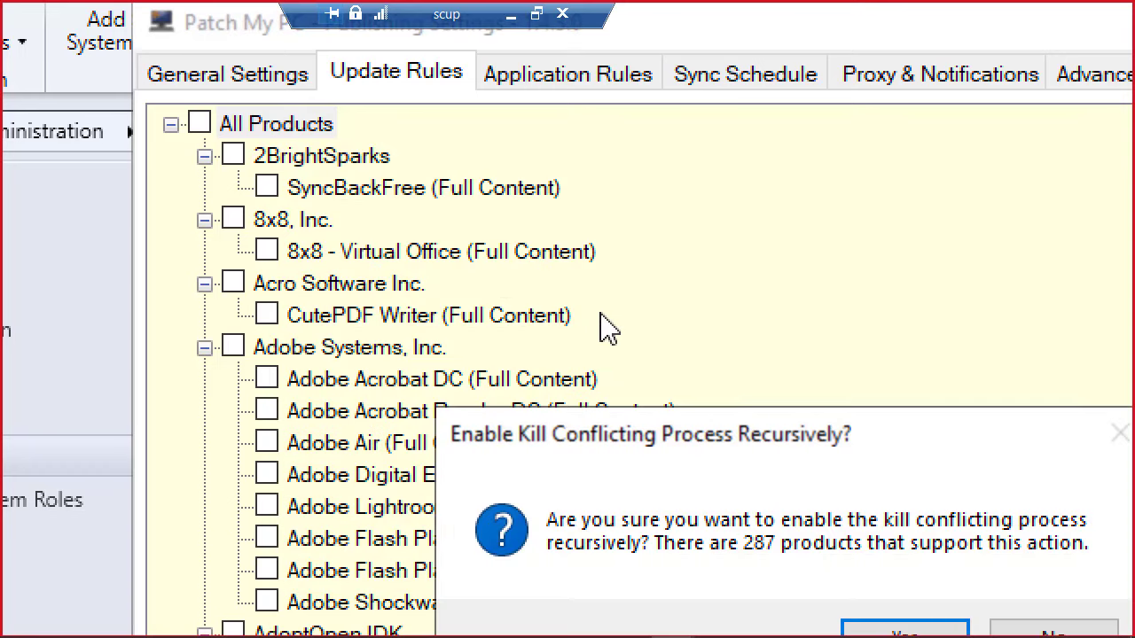
click(919, 460)
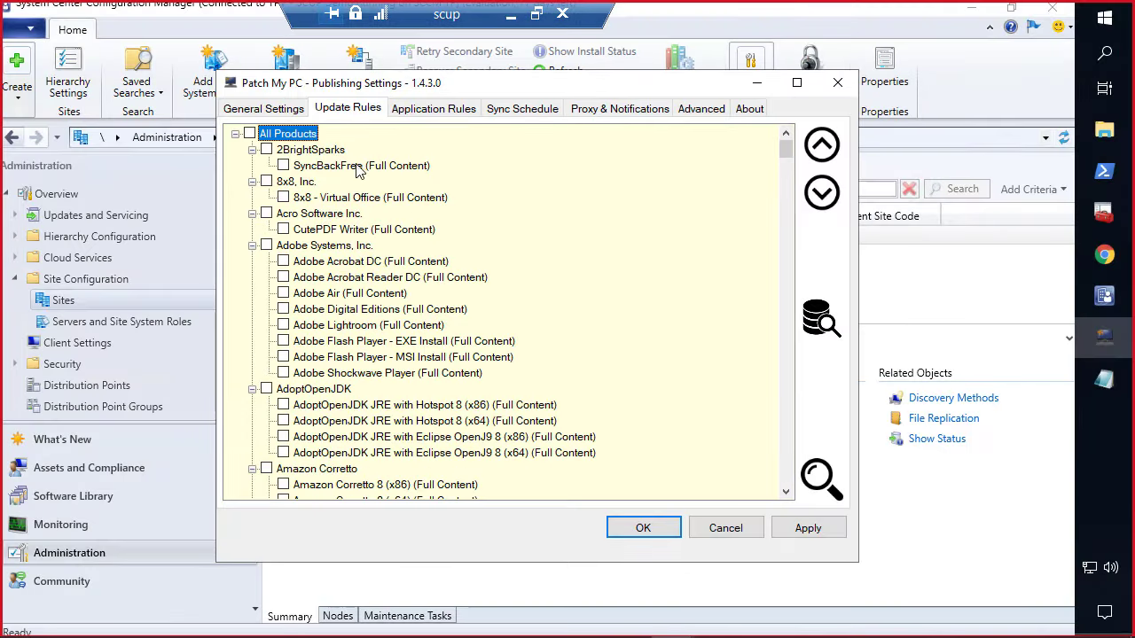
Step: Recursively enable desktop shortcut deletion and disabling of the self-updater for All Products
right_click(282, 136)
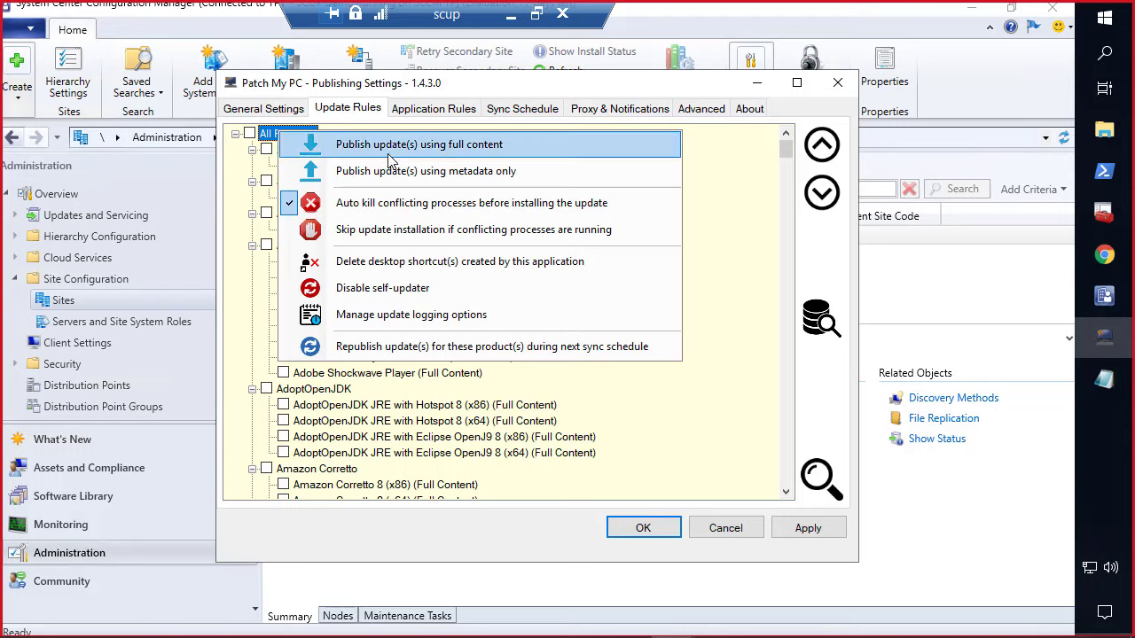
click(406, 261)
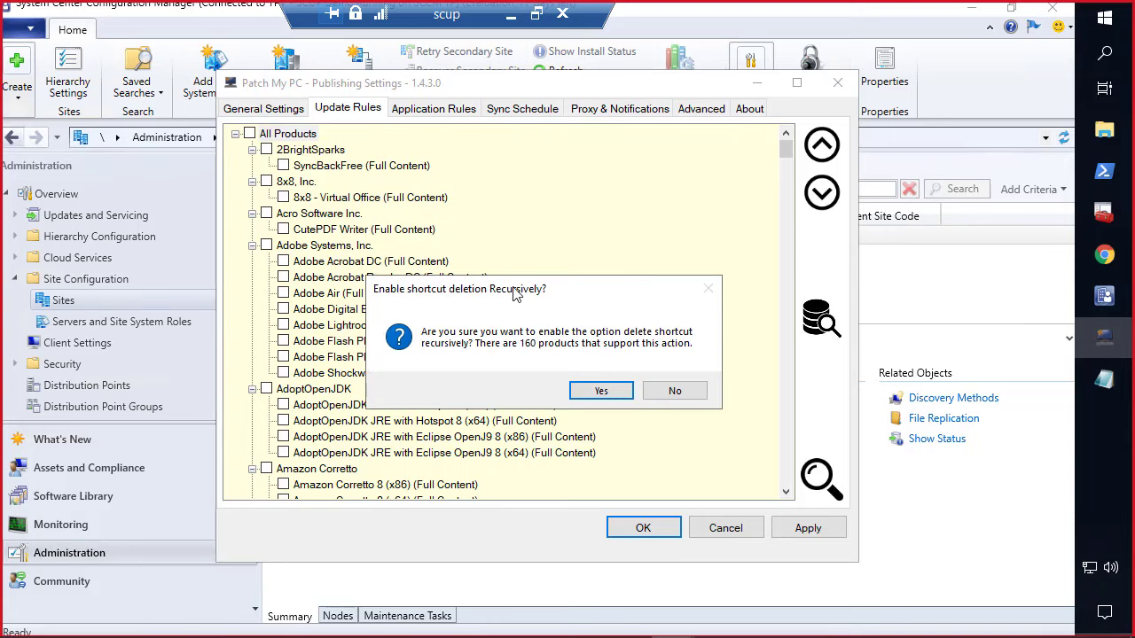
click(608, 390)
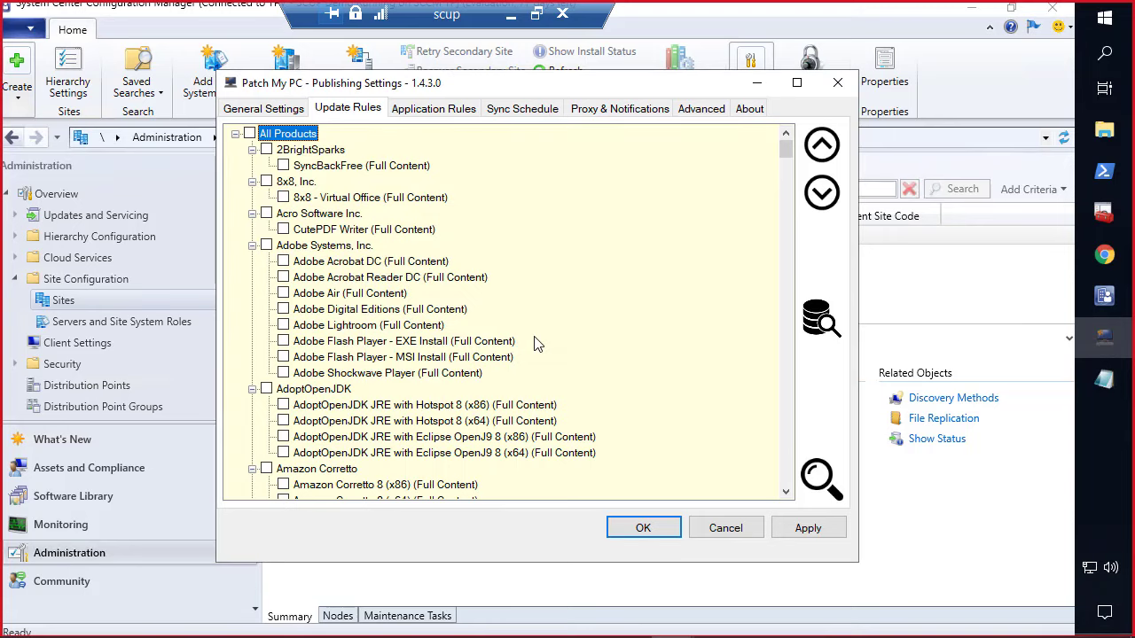
right_click(268, 139)
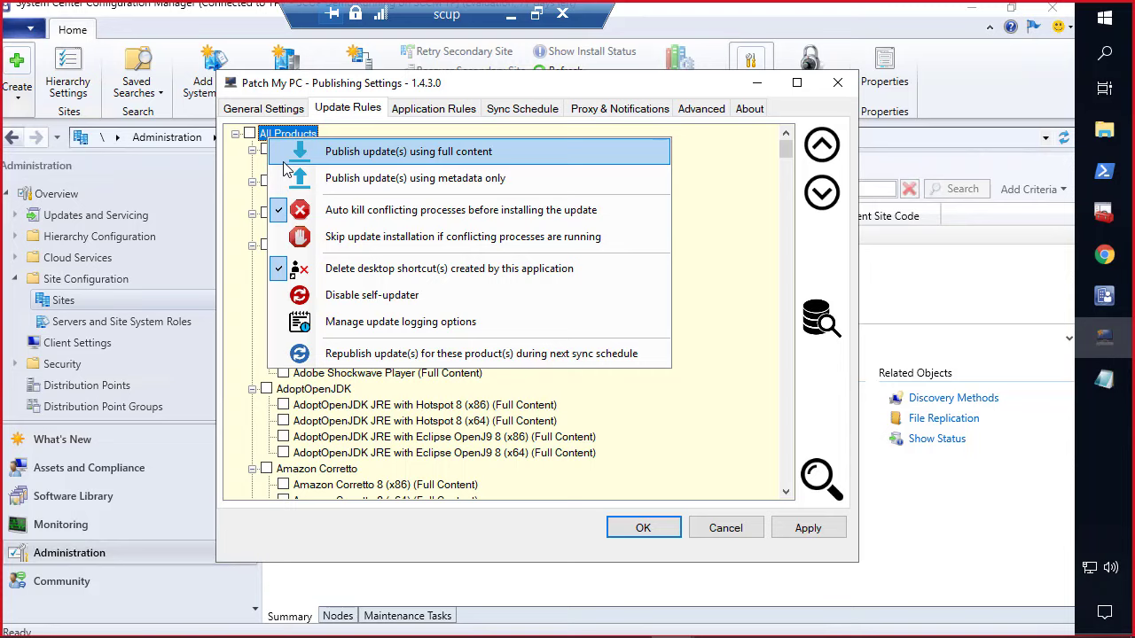
click(443, 298)
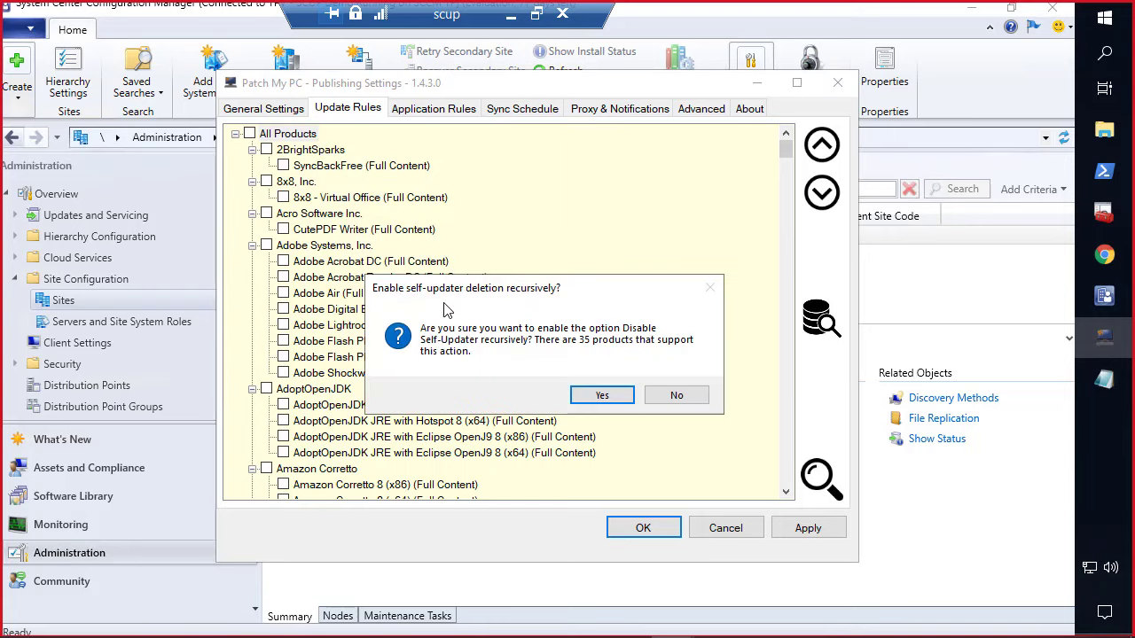
click(605, 396)
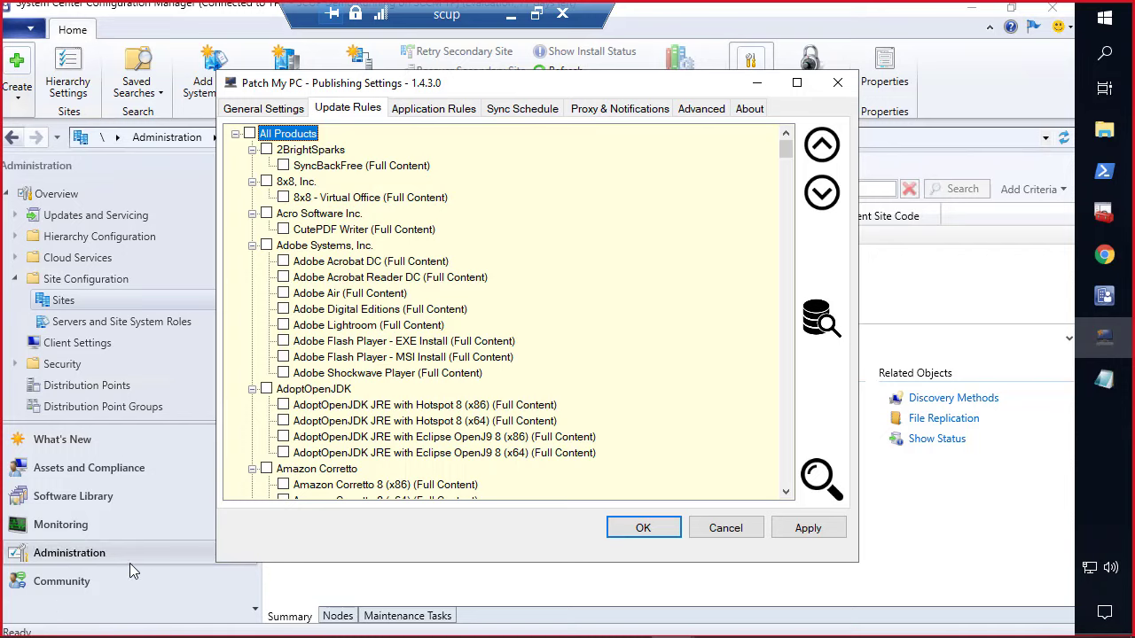
Step: Open the update logging options for All Products and copy the \\scup.contoso.local\InstallationLogs path from File Explorer
right_click(307, 135)
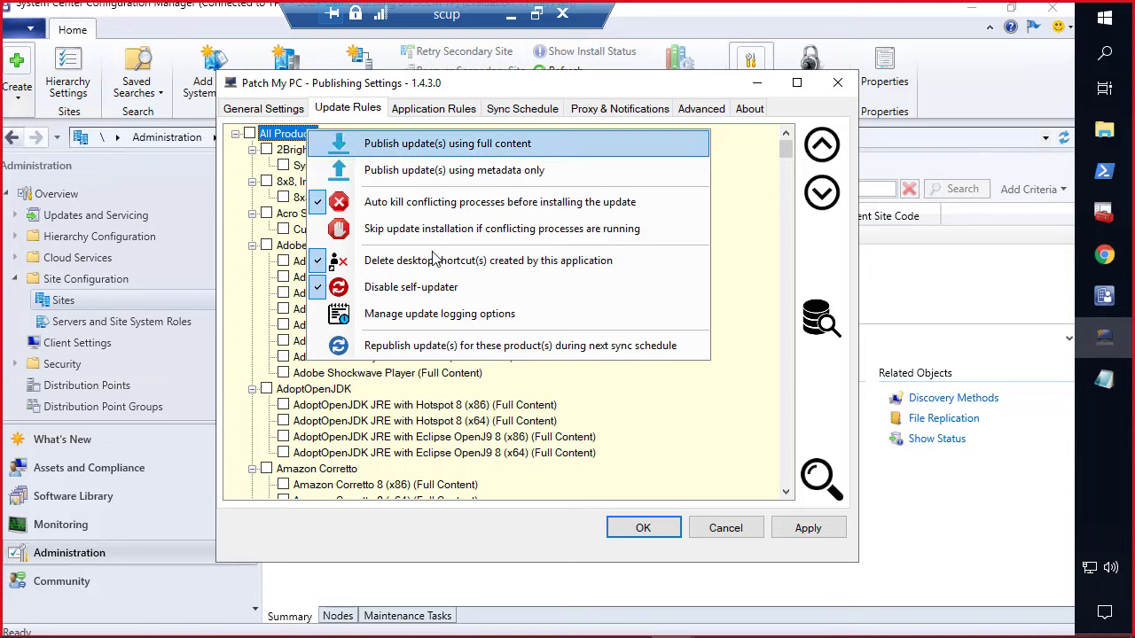
click(447, 318)
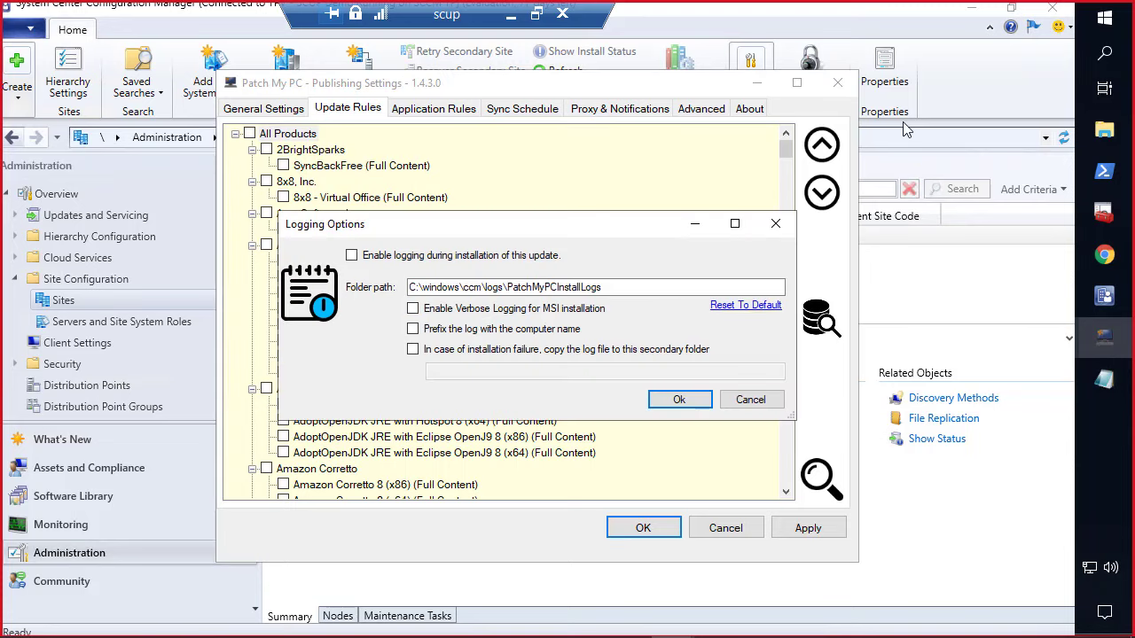
click(1104, 131)
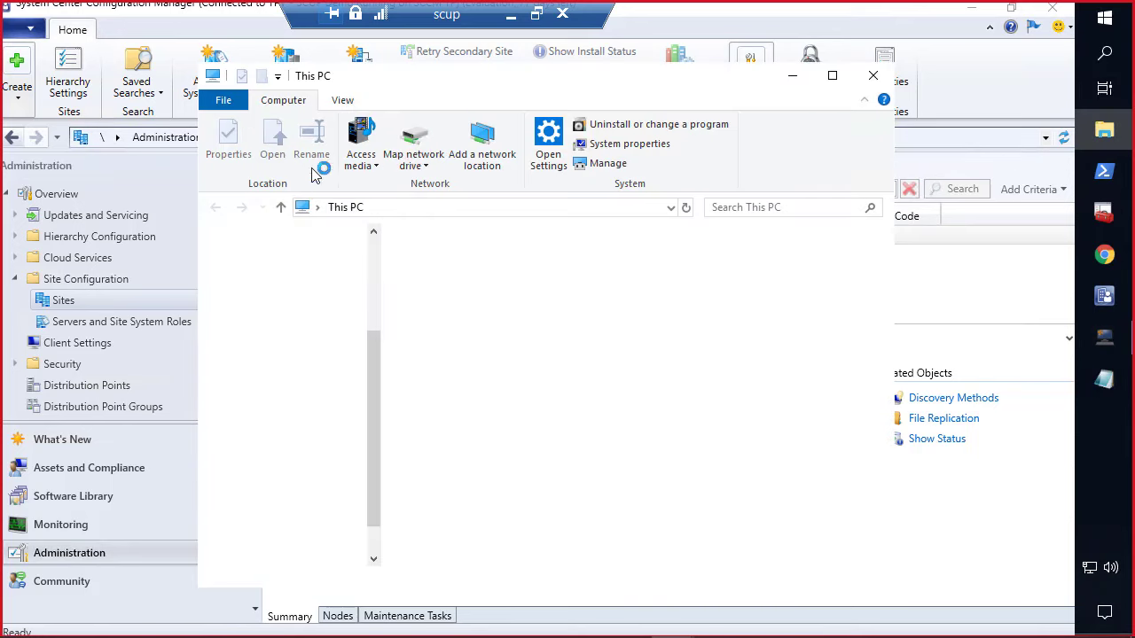
scroll(316, 355, up, 2)
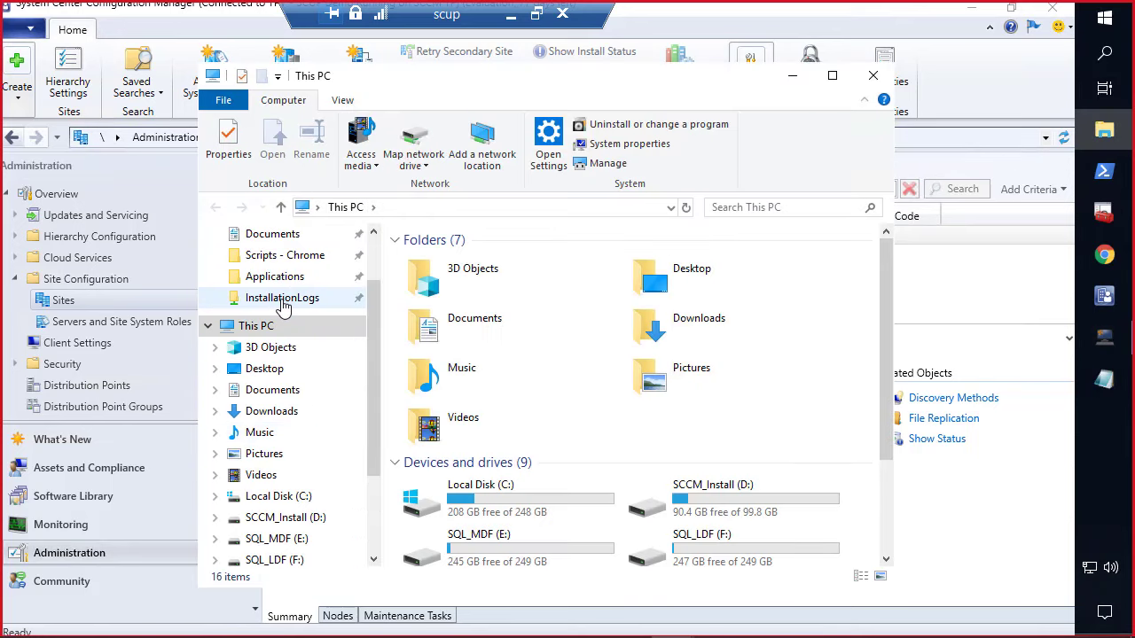
click(317, 298)
click(596, 207)
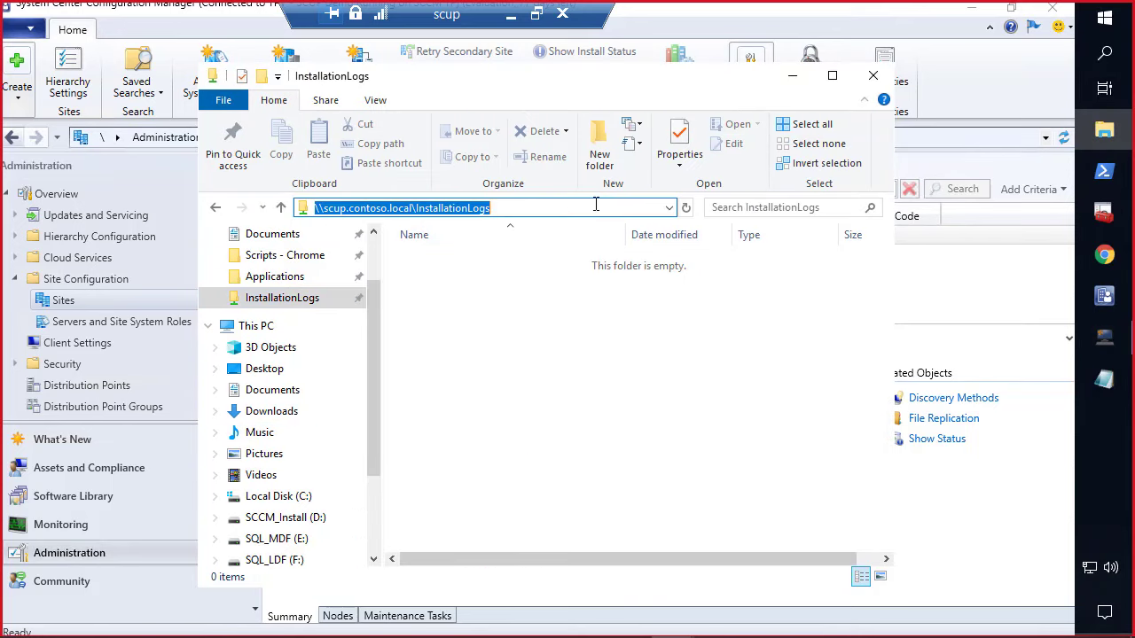
click(544, 210)
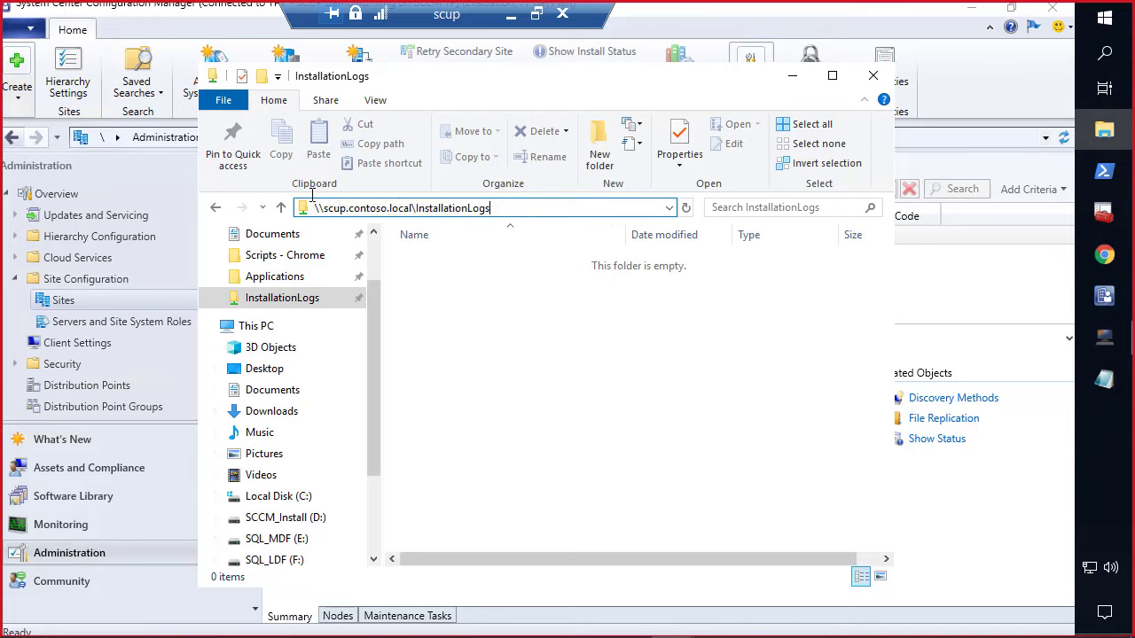
key(ctrl+a)
key(ctrl+c)
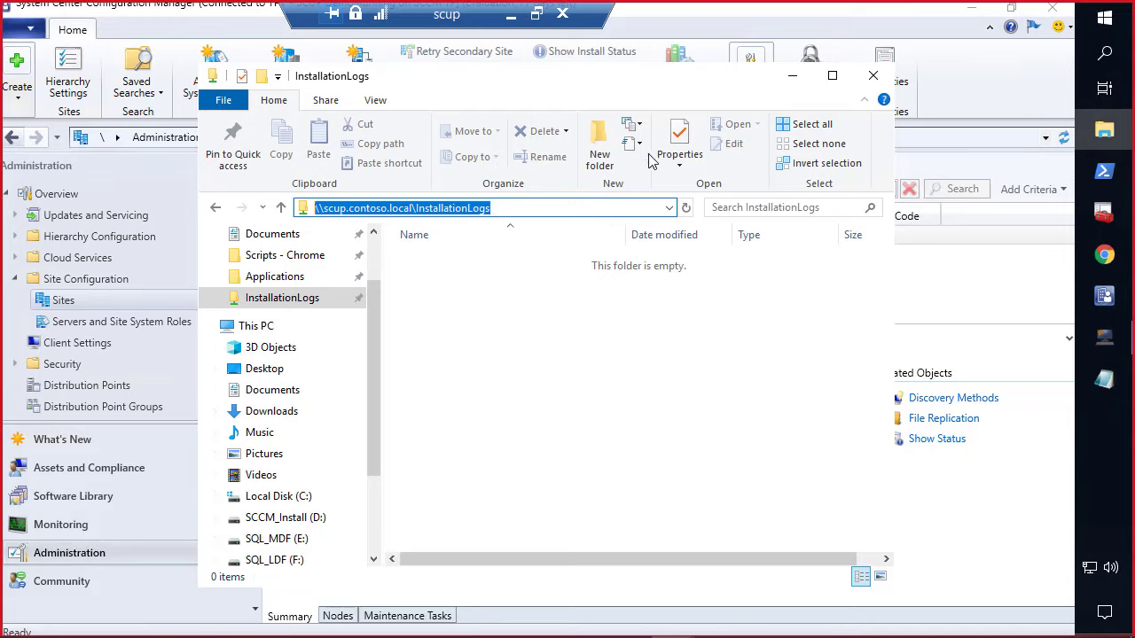
click(793, 80)
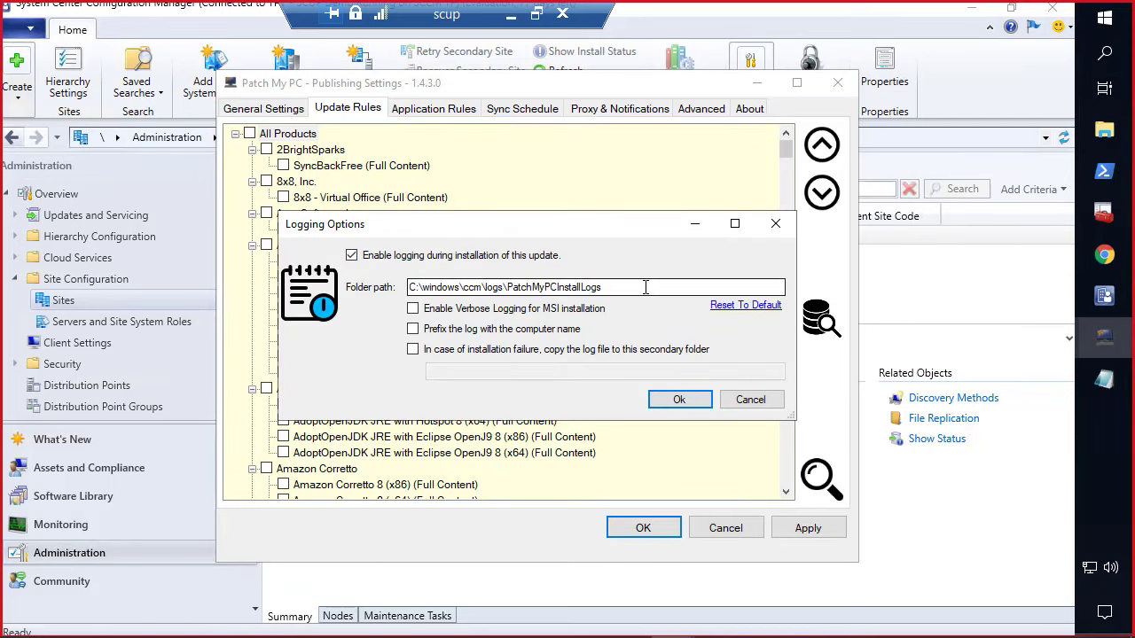
Step: Enable logging during update installation, including verbose logging for MSI installations, keeping the folder C:\windows\ccm\logs\PatchMyPCInstallLogs
drag(646, 286, 315, 286)
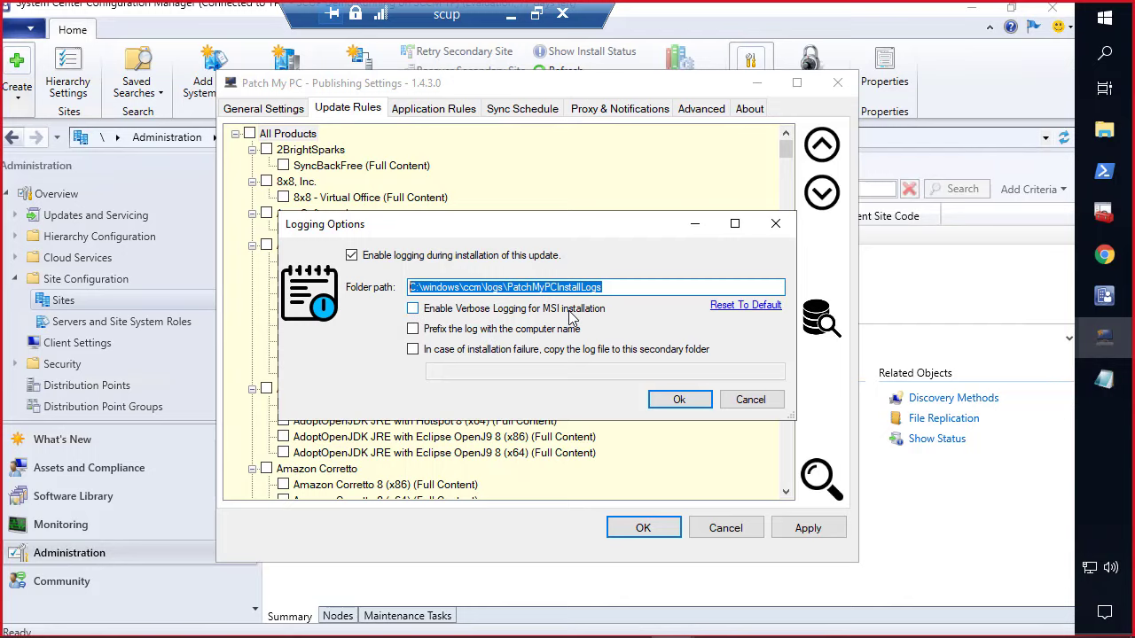
click(616, 289)
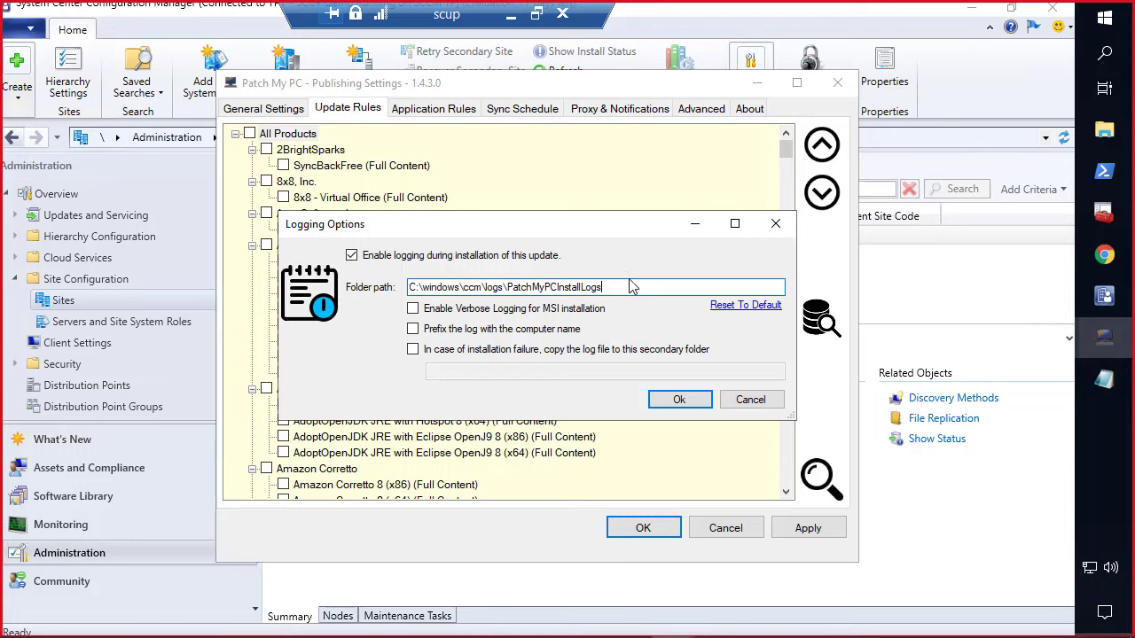
drag(627, 287, 402, 278)
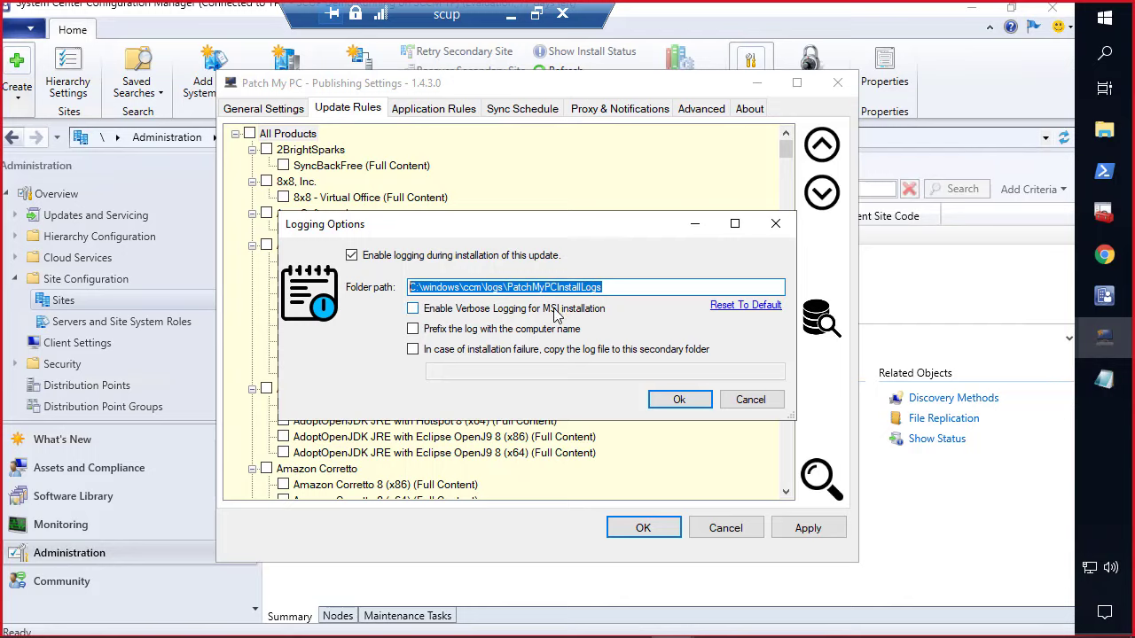
click(450, 310)
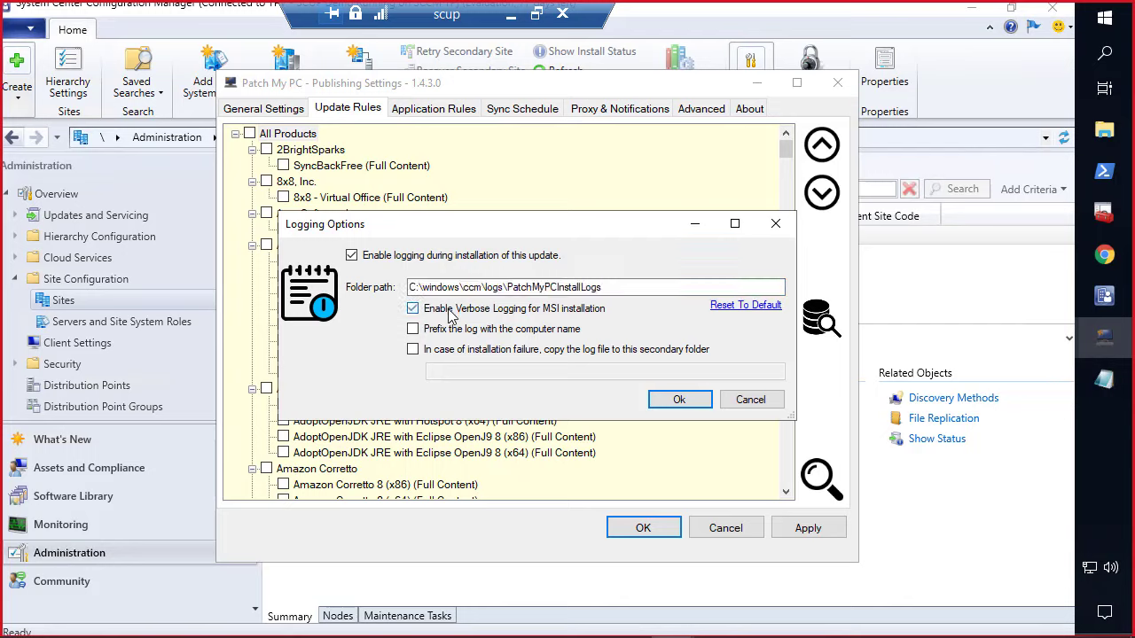
drag(621, 289, 377, 282)
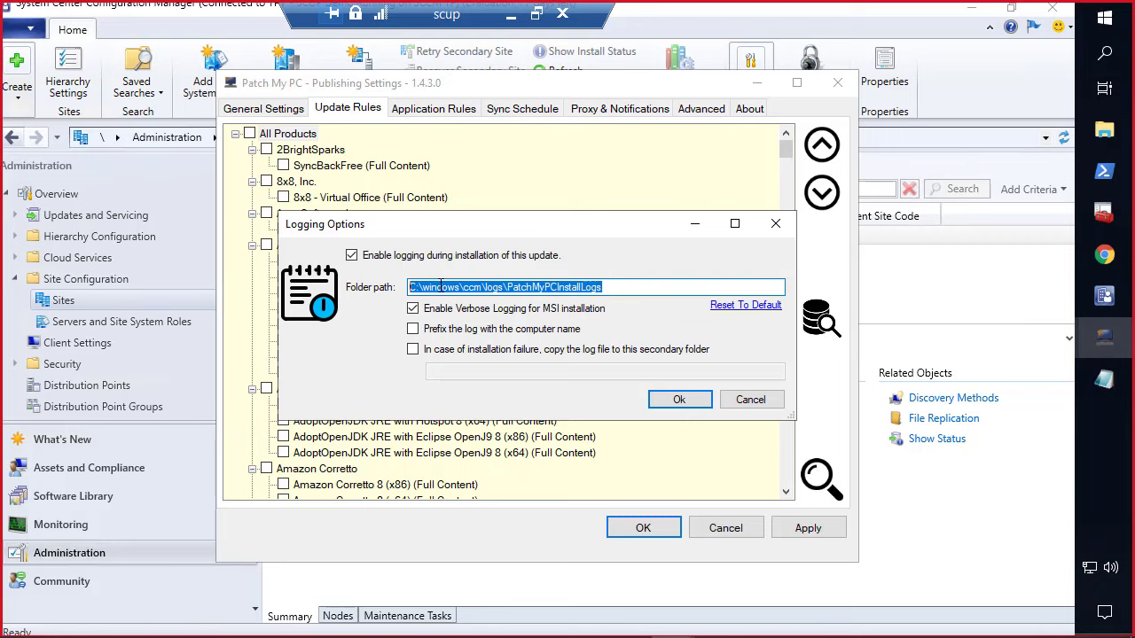
key(ctrl+1)
click(443, 285)
mouse_move(365, 266)
mouse_down()
mouse_move(880, 338)
mouse_move(897, 315)
mouse_up()
key(Escape)
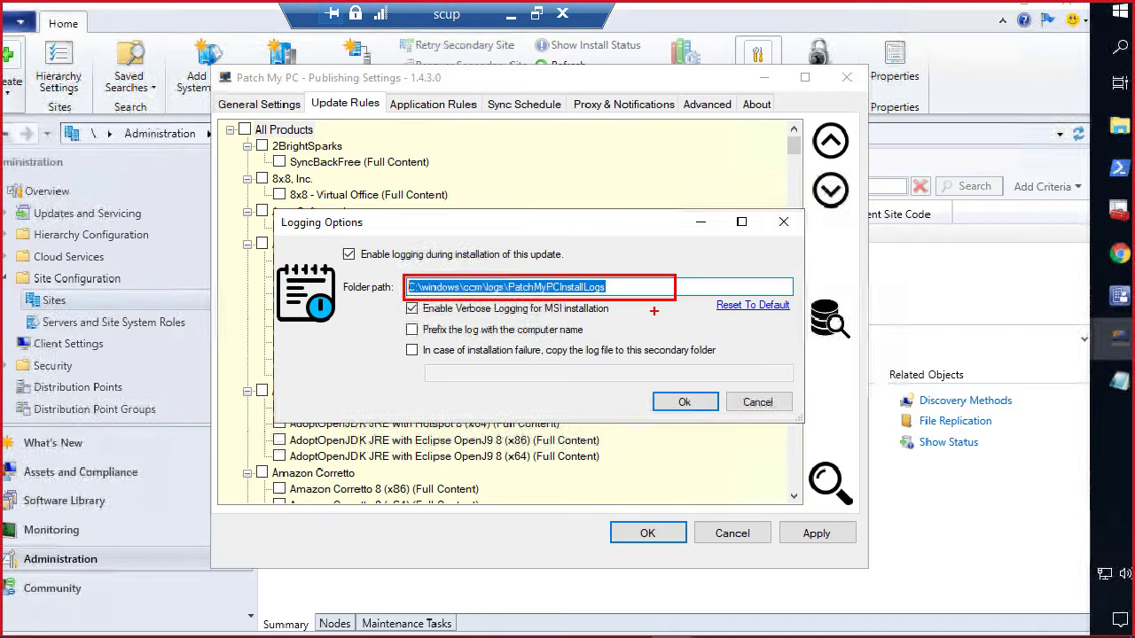
Step: Prefix the log with the computer name and copy logs of failed installations to the secondary folder \\scup.contoso.local\InstallationLogs
click(422, 333)
click(412, 328)
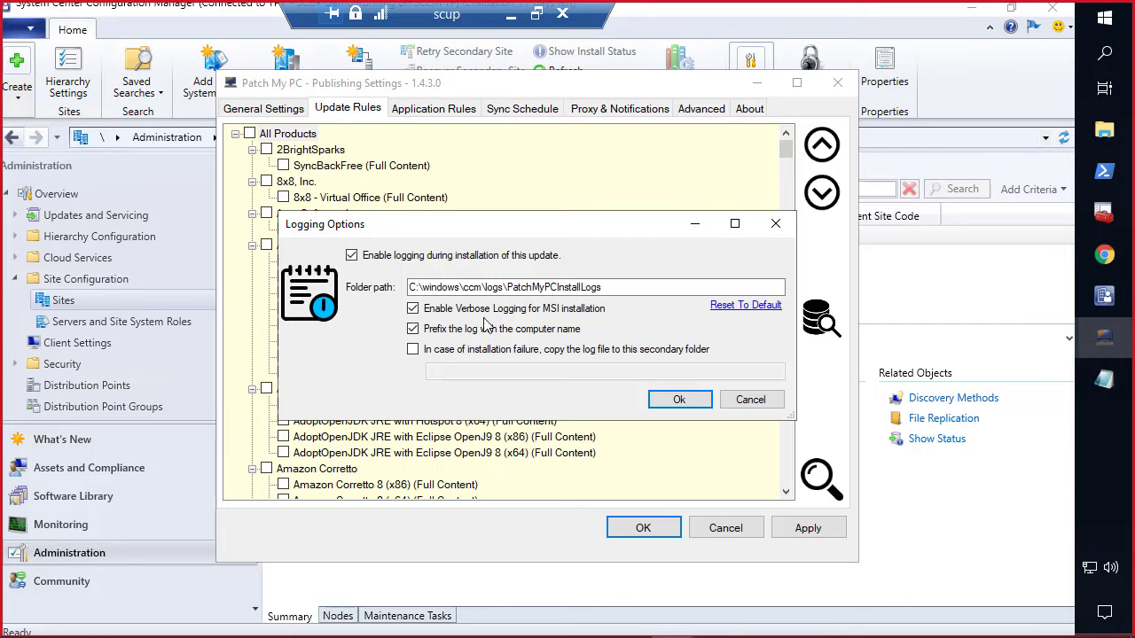
click(463, 349)
click(452, 374)
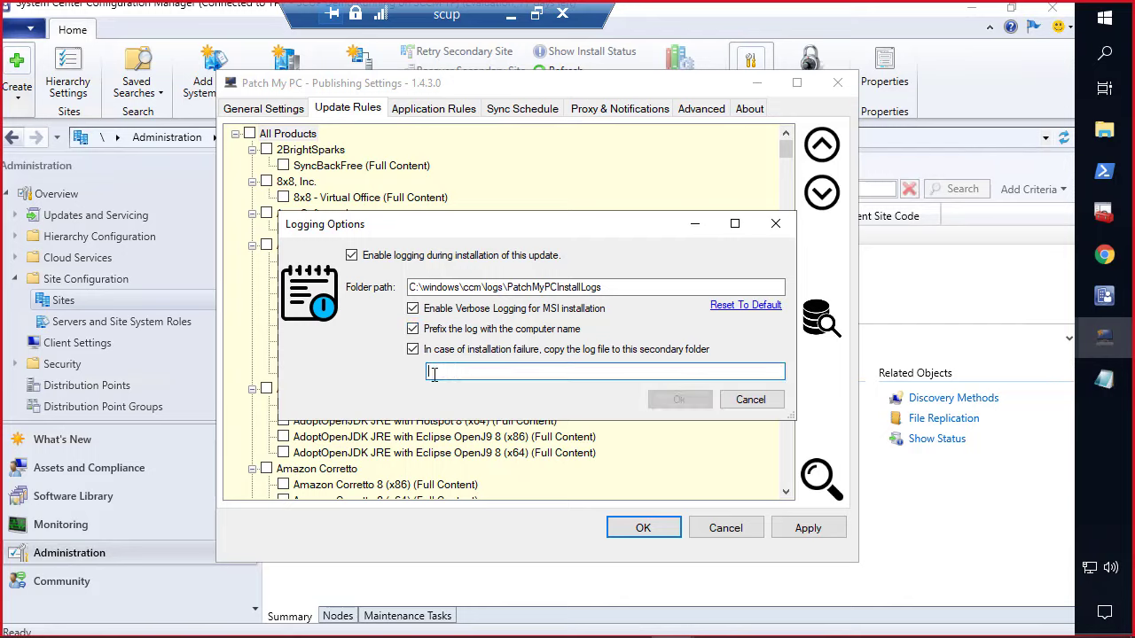
key(ctrl+v)
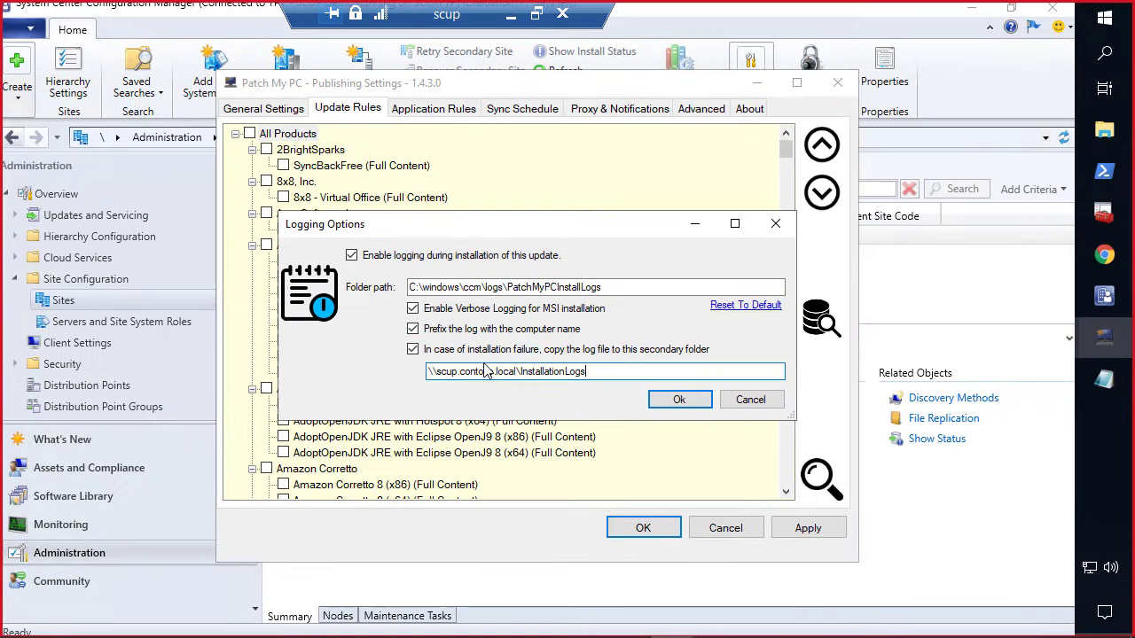
Step: Accept the logging options, search the products for "chrome" and enable Google Chrome (x64) for publishing
click(678, 410)
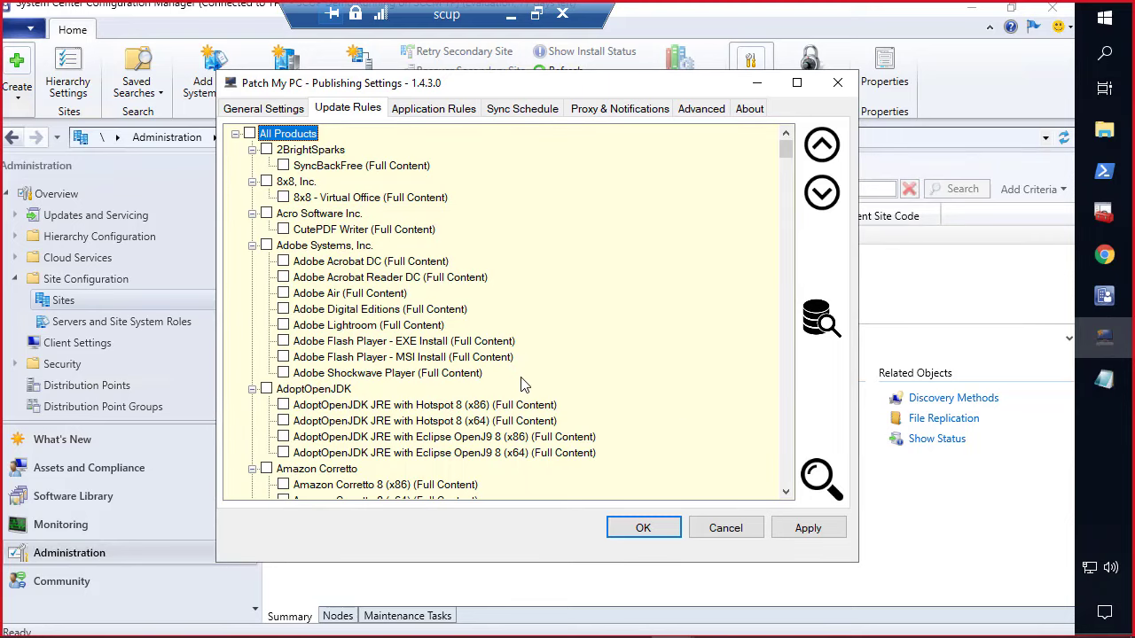
key(ctrl+f)
text(chrome)
key(Return)
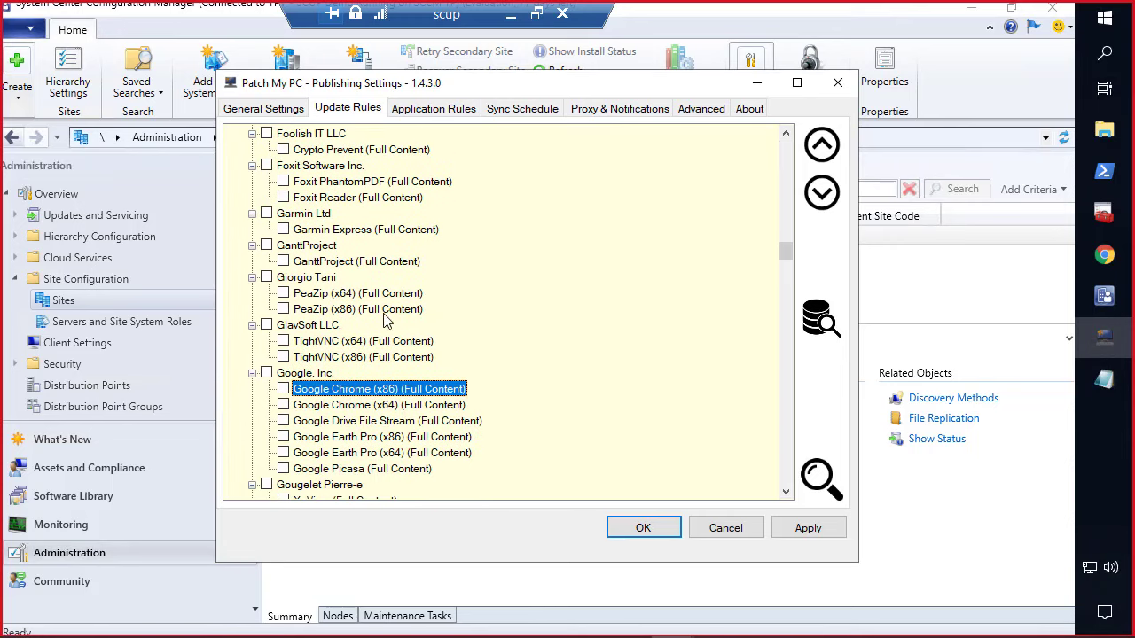
click(284, 405)
click(303, 406)
scroll(335, 410, down, 3)
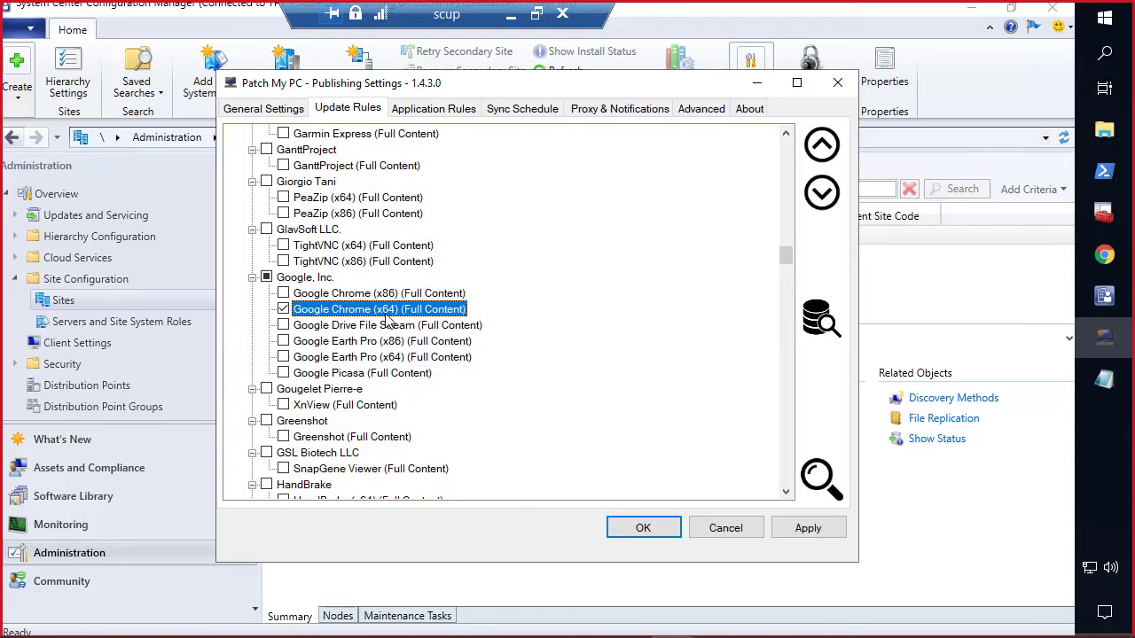
Step: Open the custom pre/post update scripts for Google Chrome (x64) and start browsing for a post-update script
right_click(325, 263)
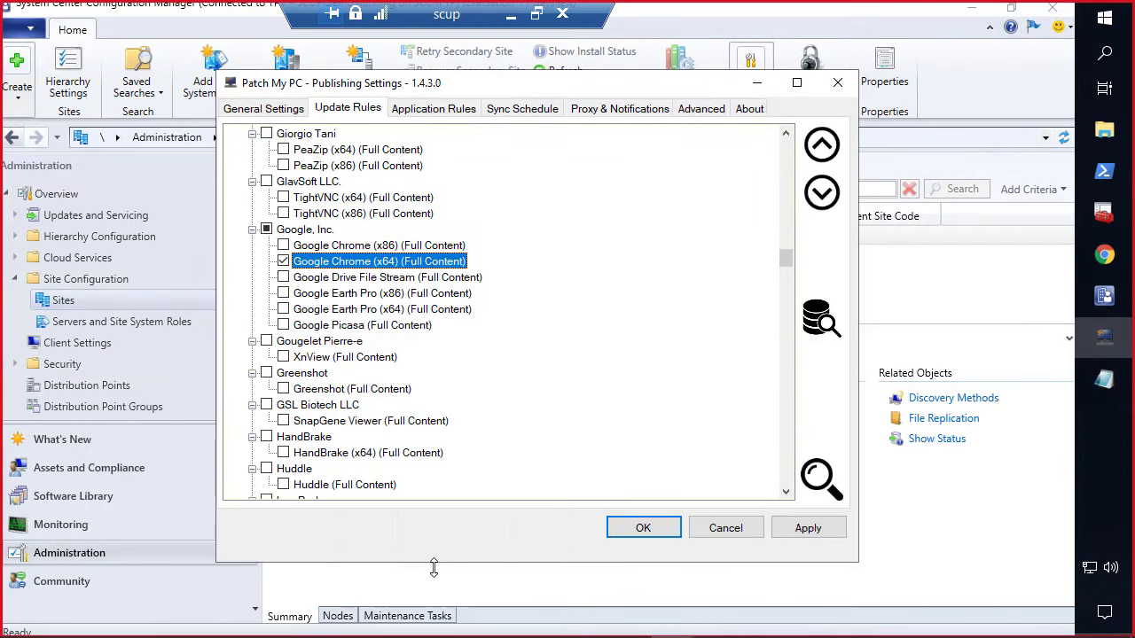
right_click(376, 263)
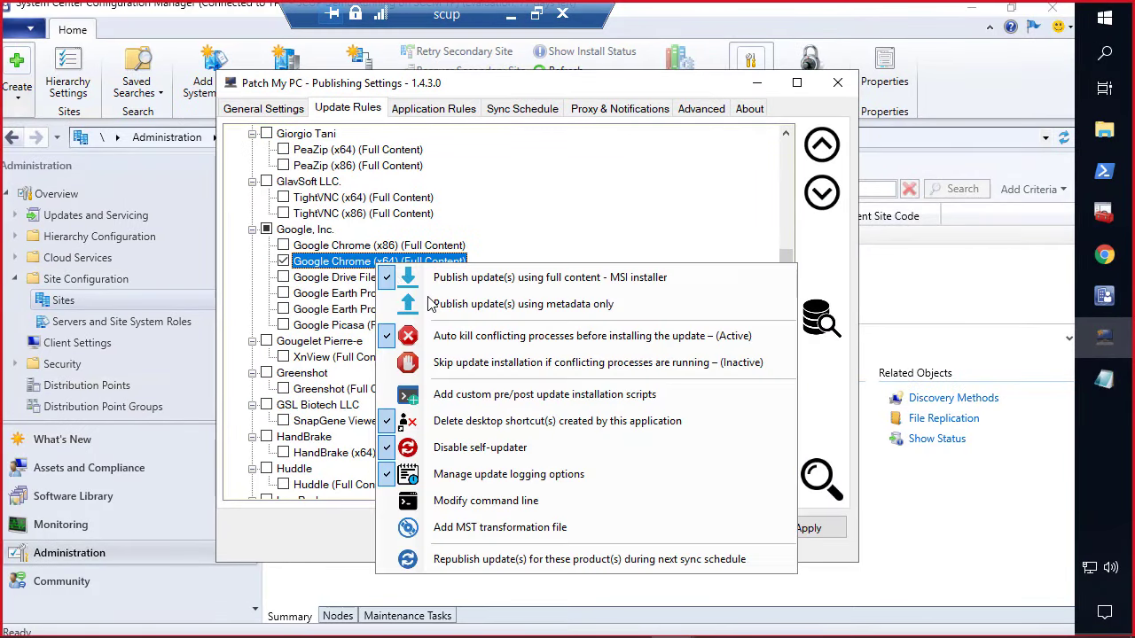
click(543, 396)
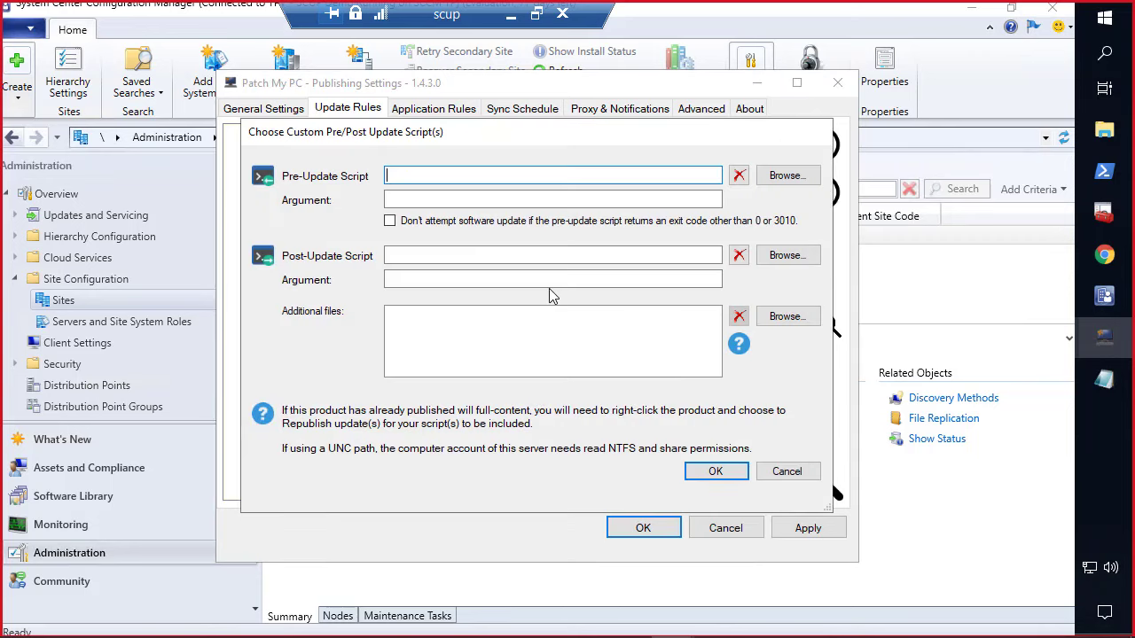
click(785, 256)
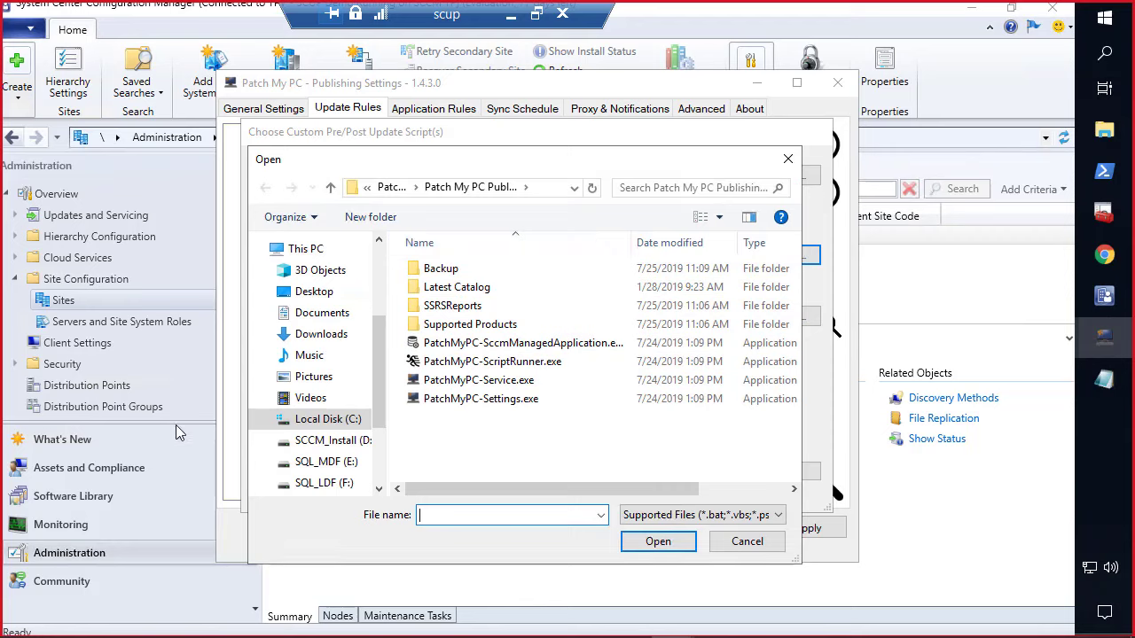
scroll(327, 390, up, 1)
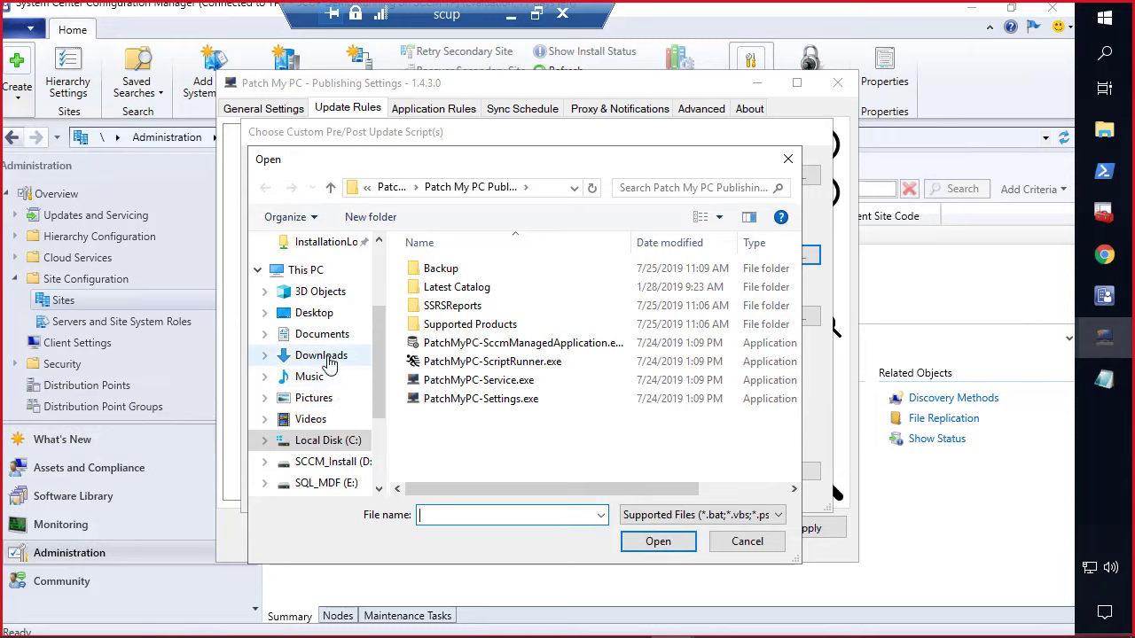
scroll(345, 293, up, 2)
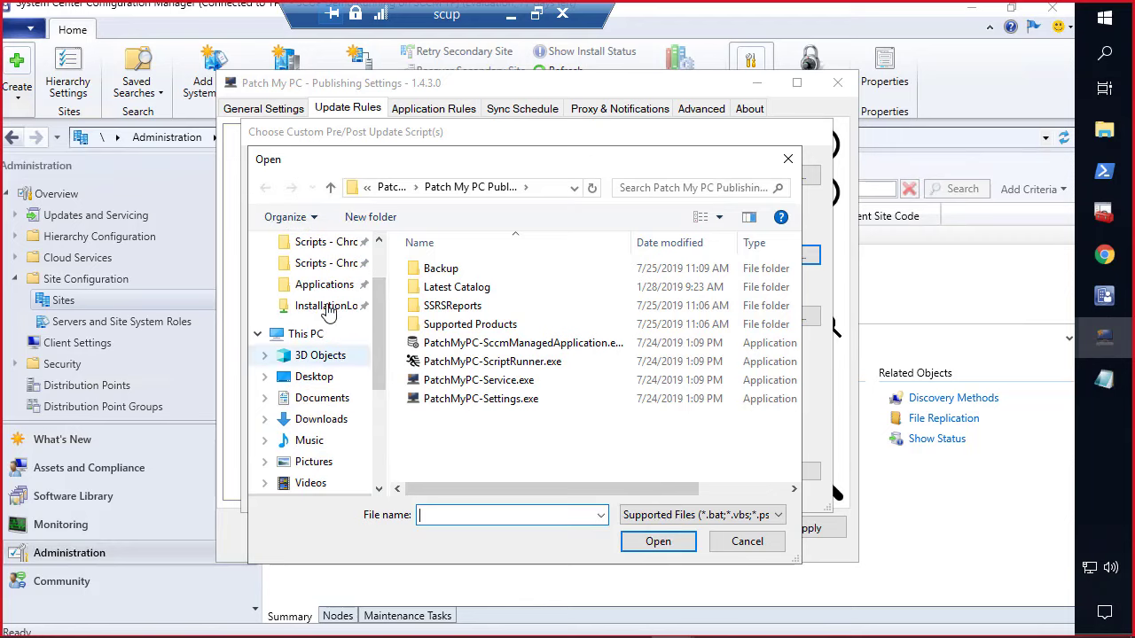
Step: Check the meeting chat in Microsoft Teams and the SCCM remote session, and return to the scup remote session
click(510, 14)
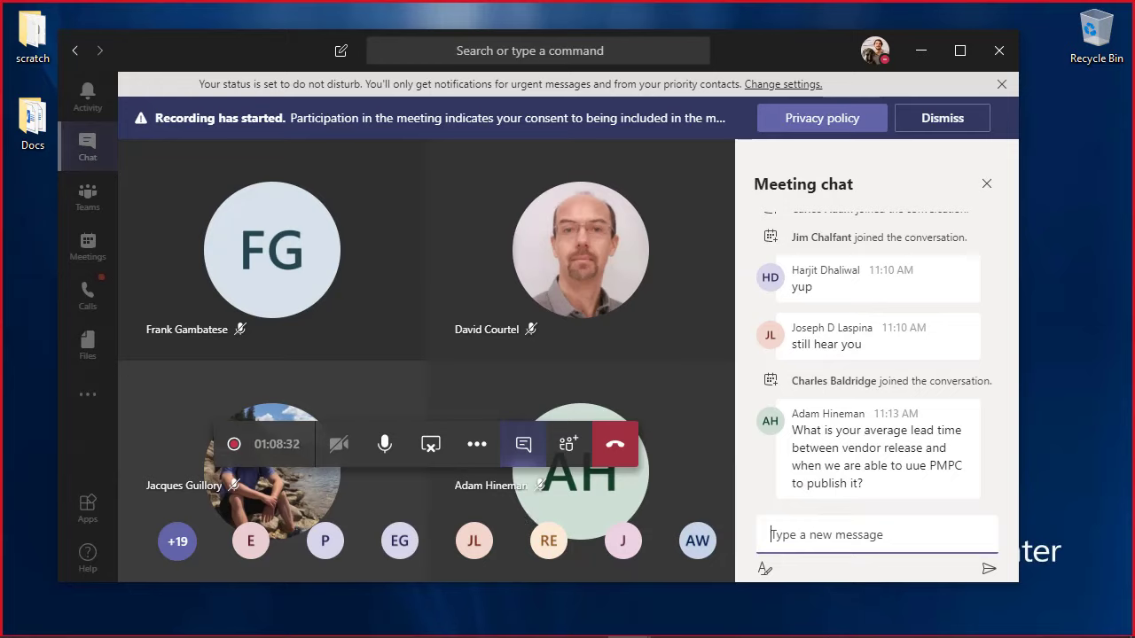
mouse_move(627, 625)
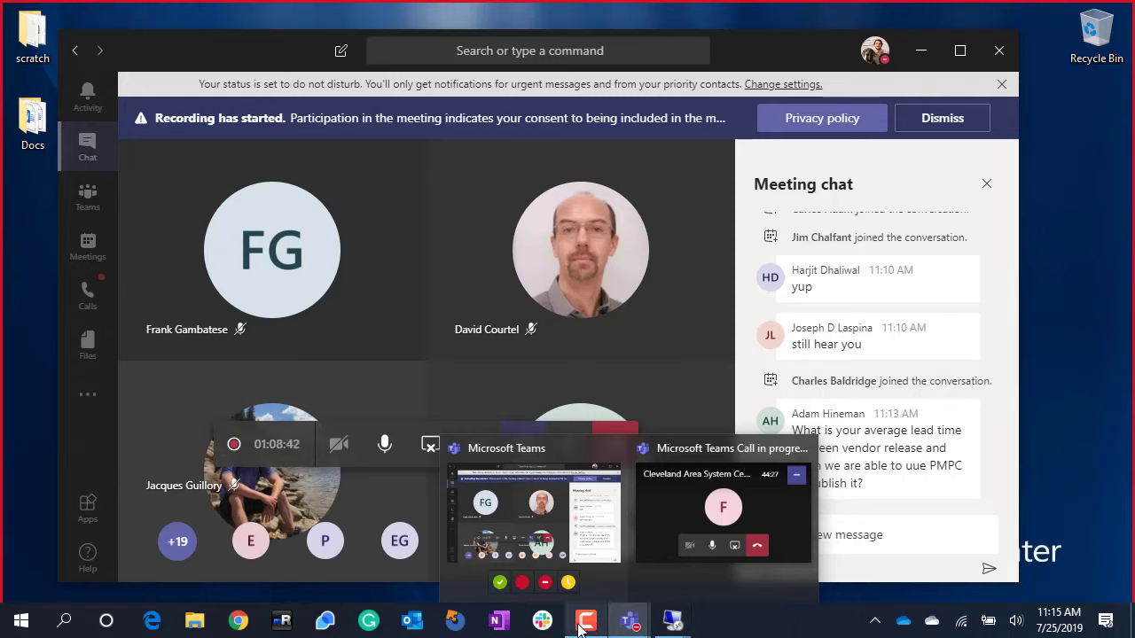
mouse_move(671, 620)
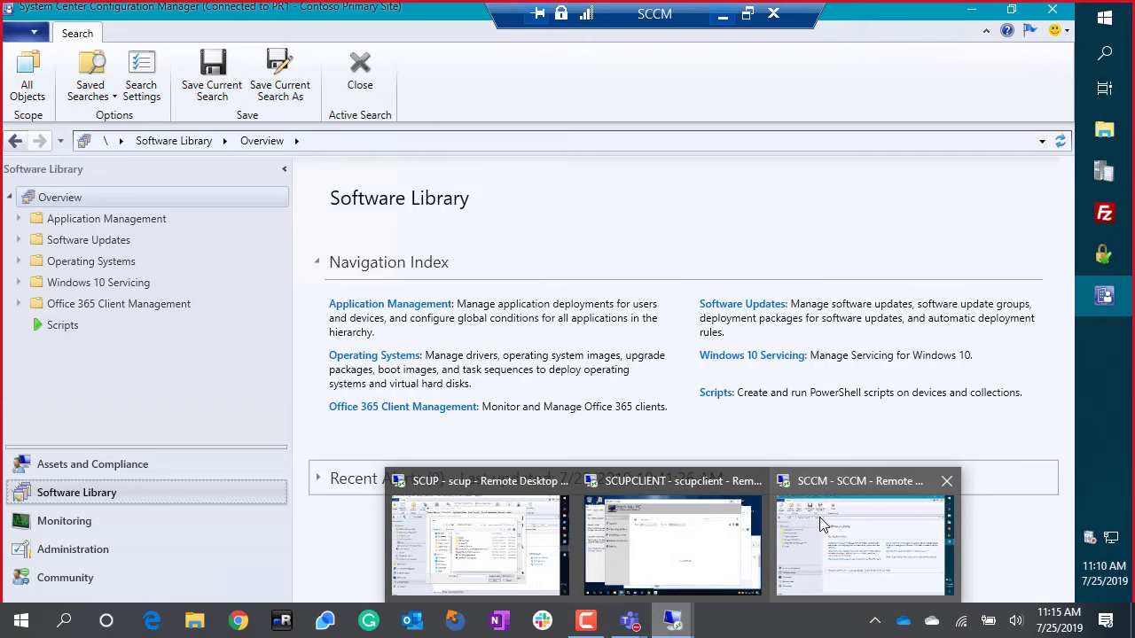
click(819, 516)
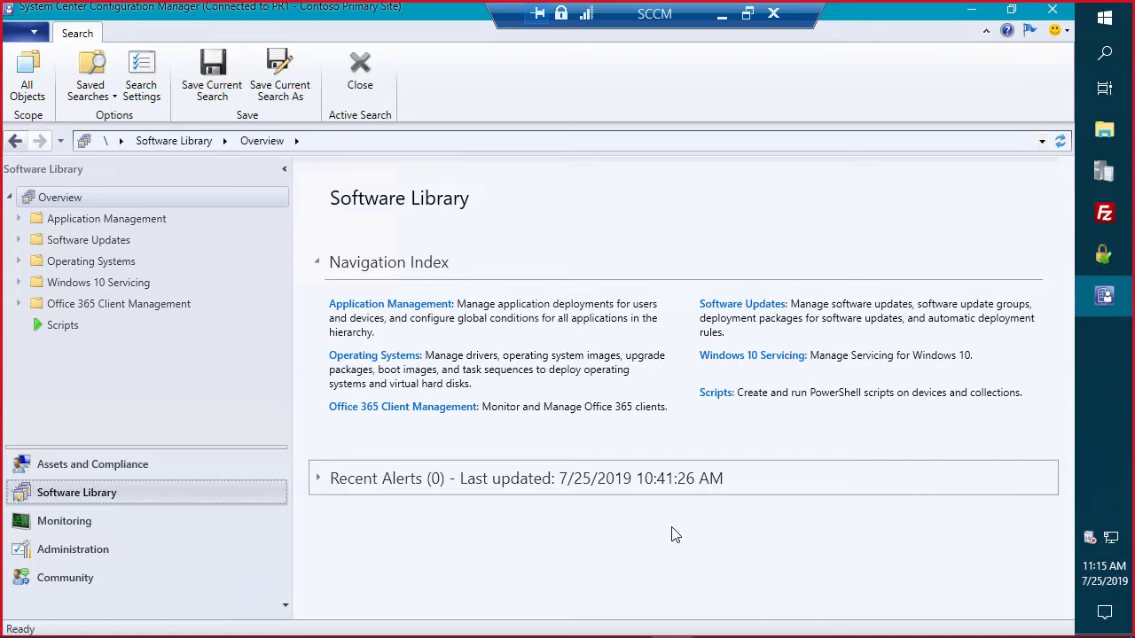
click(721, 17)
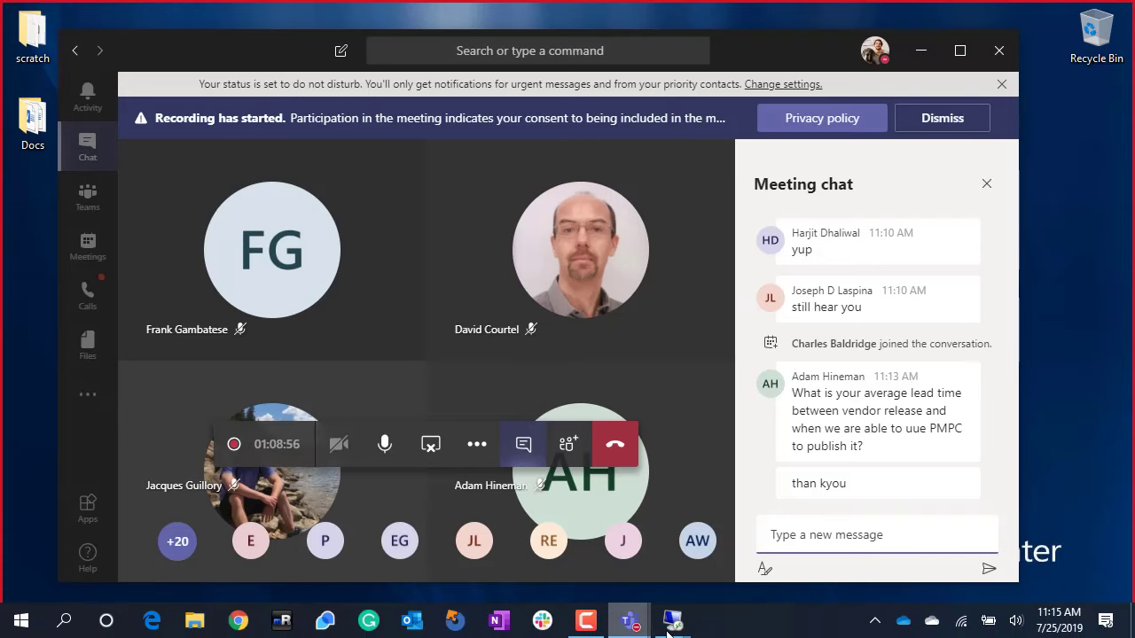
mouse_move(671, 626)
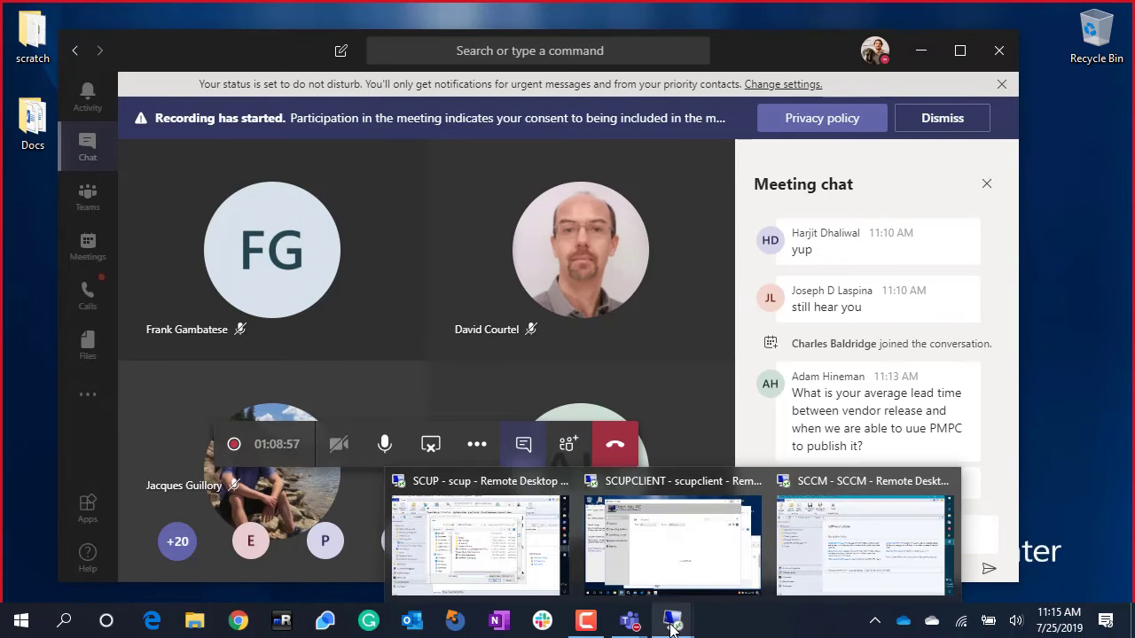
click(473, 523)
Step: Browse to the Scripts - Chrome folder and open SetGoogleChromeHomepage.ps1 in Notepad++
scroll(330, 288, up, 1)
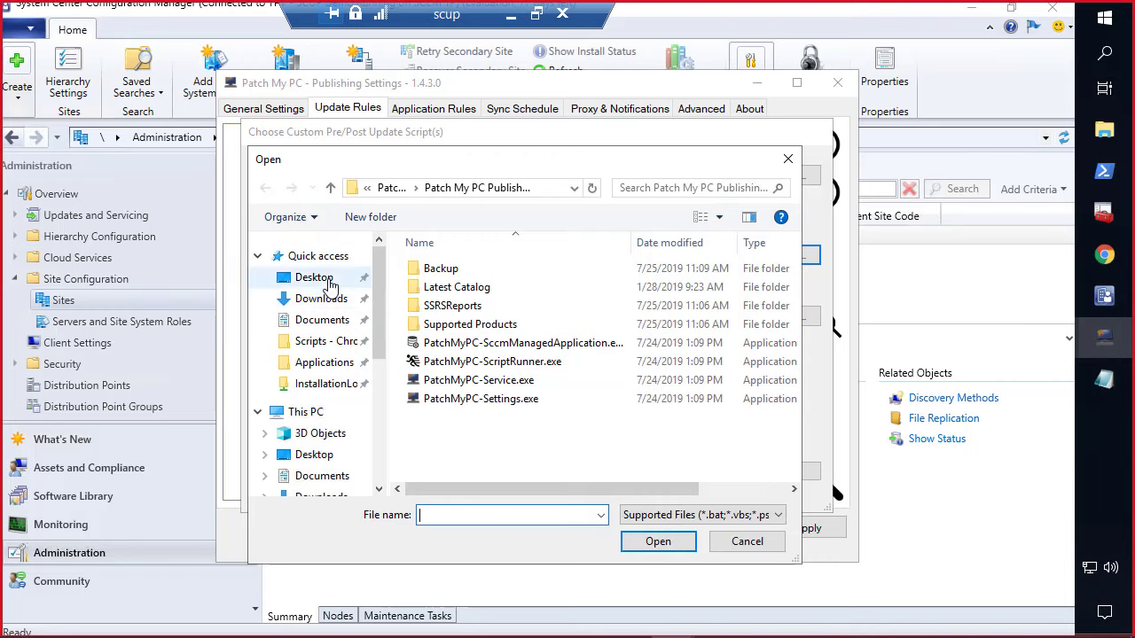
click(324, 343)
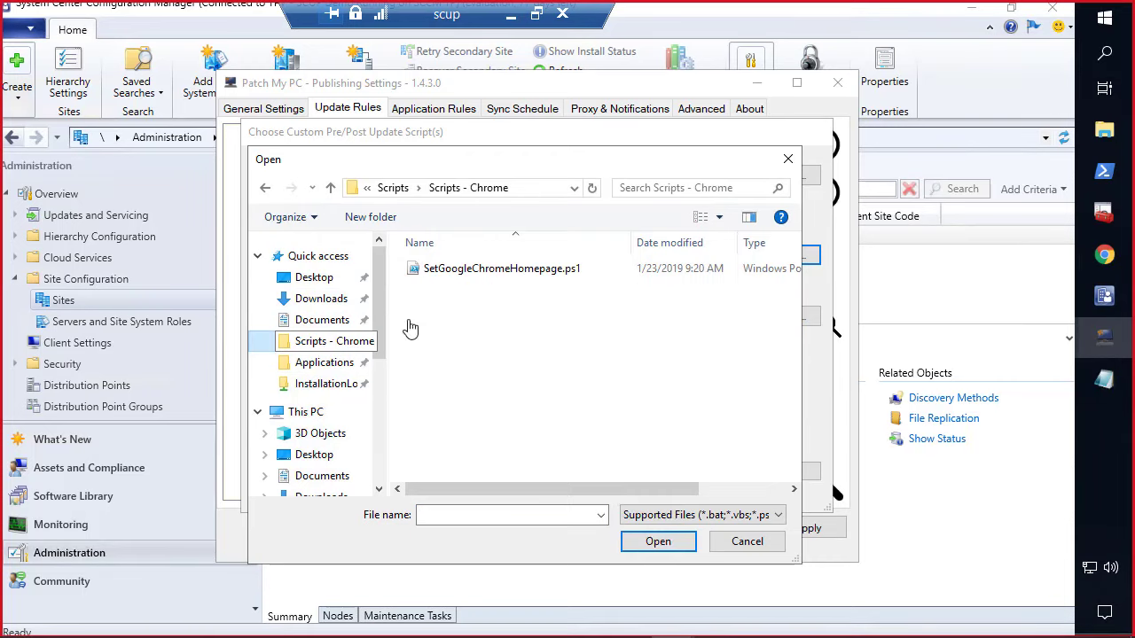
click(500, 268)
right_click(499, 267)
click(408, 357)
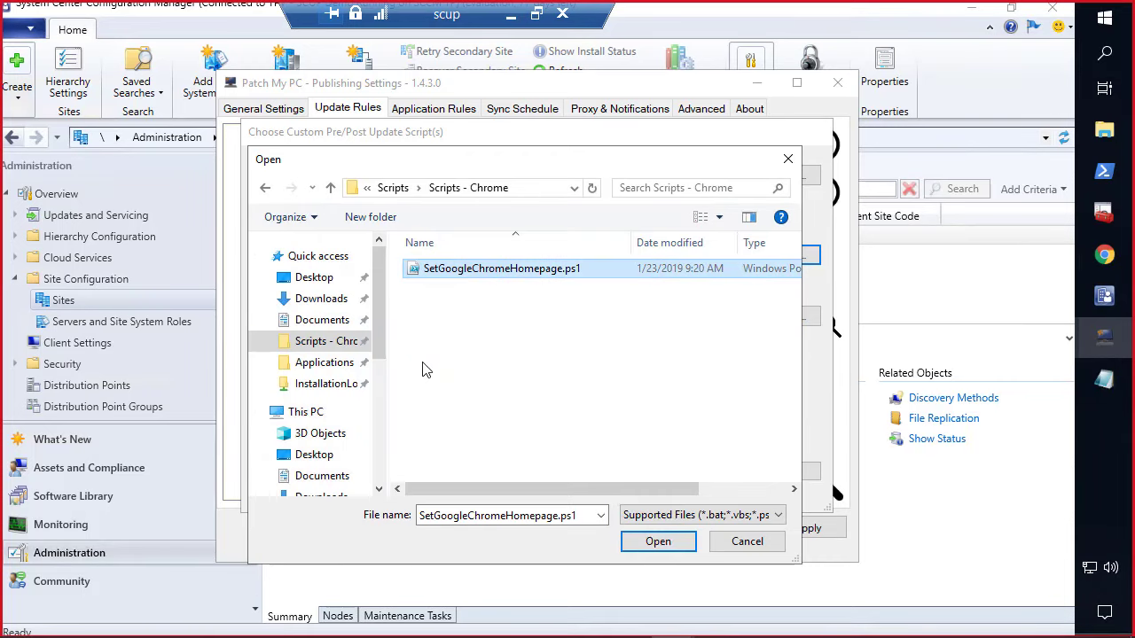
Step: Review the script's registry key and URL variables and its PasswordManagerEnabled and RestoreOnStartup settings, and close Notepad++
drag(534, 311, 229, 281)
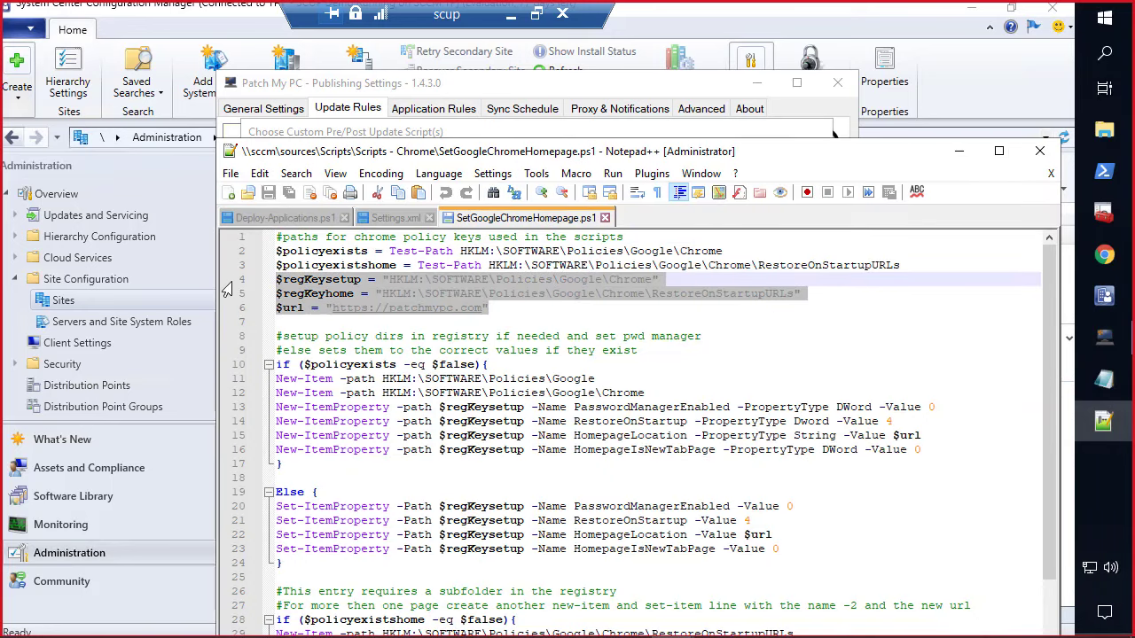
double_click(616, 410)
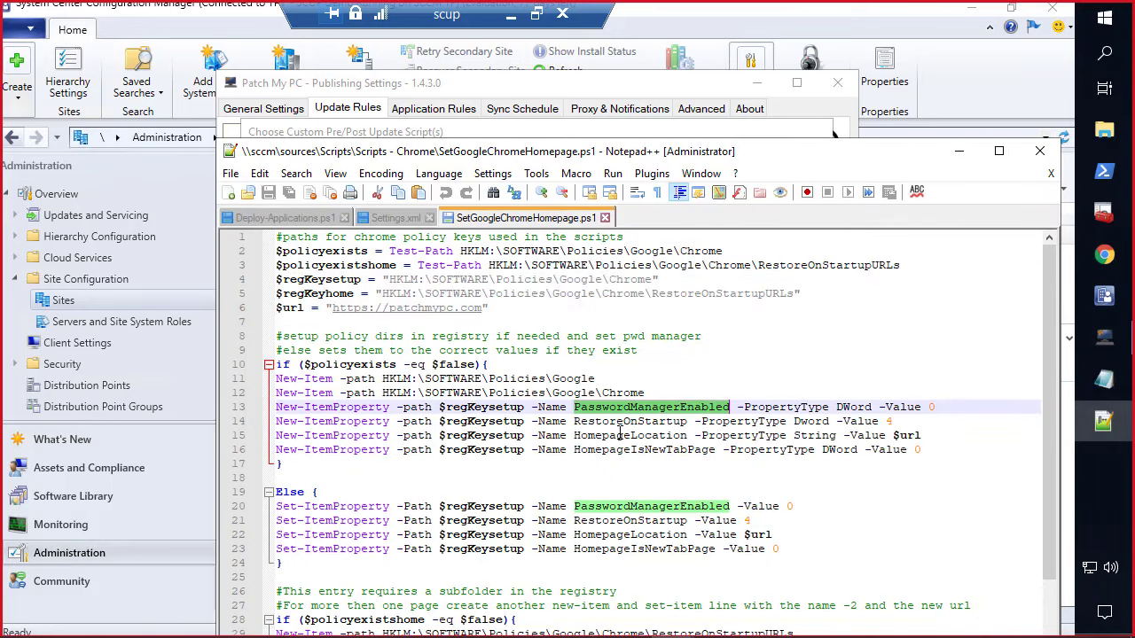
double_click(612, 424)
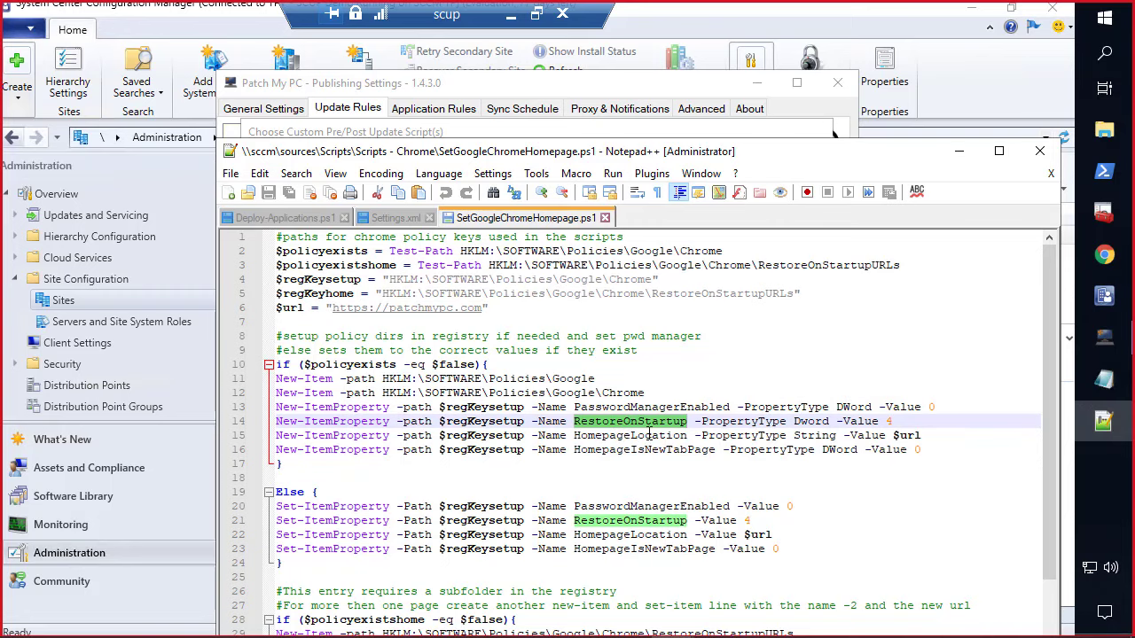
click(1040, 151)
Step: Attach SetGoogleChromeHomepage.ps1 as the post-update script for Google Chrome (x64) and review the product's other update options
double_click(560, 269)
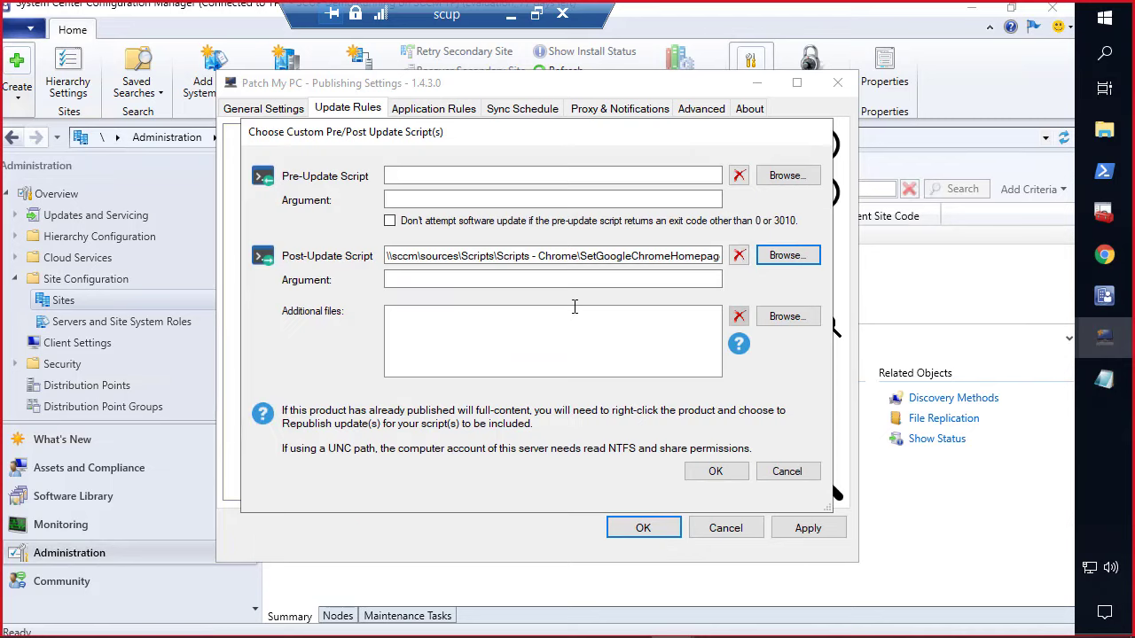
mouse_move(439, 631)
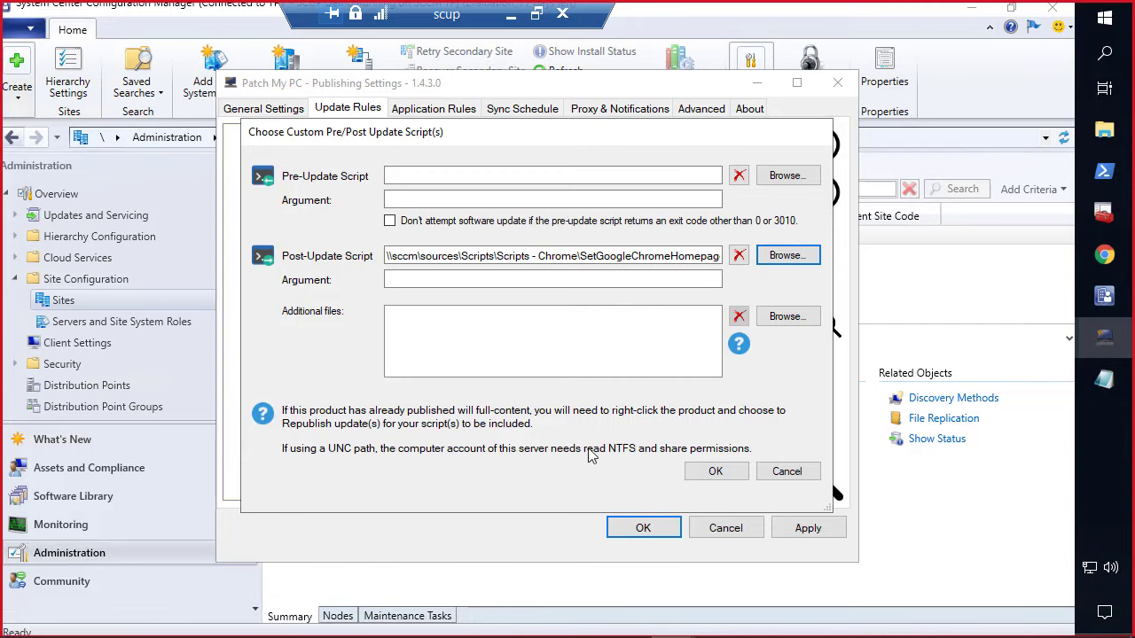
click(715, 472)
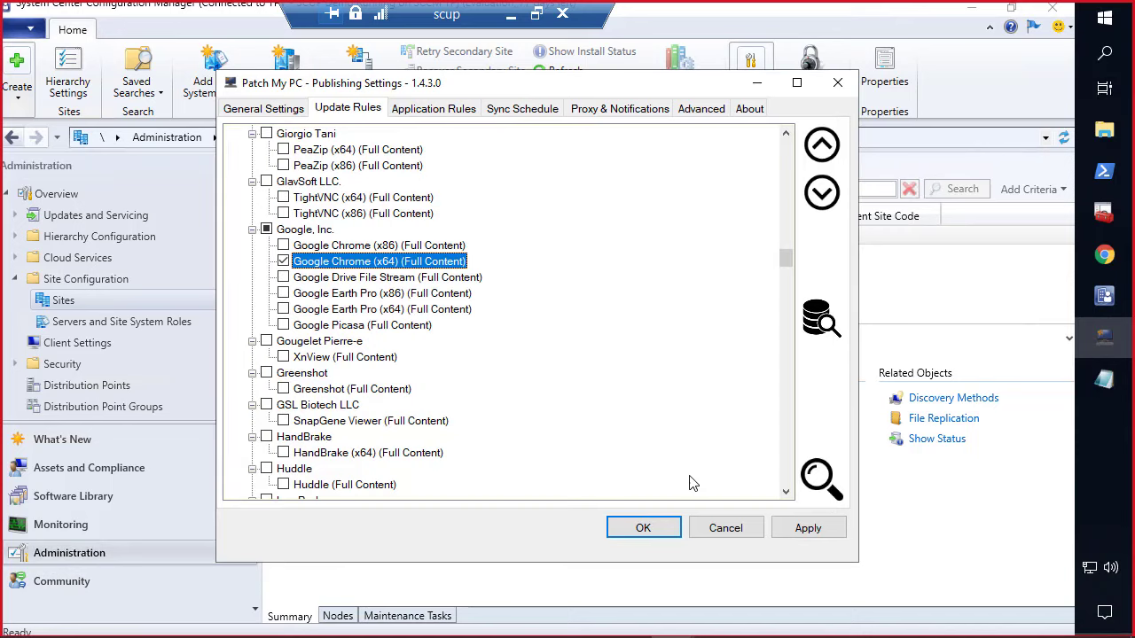
right_click(347, 259)
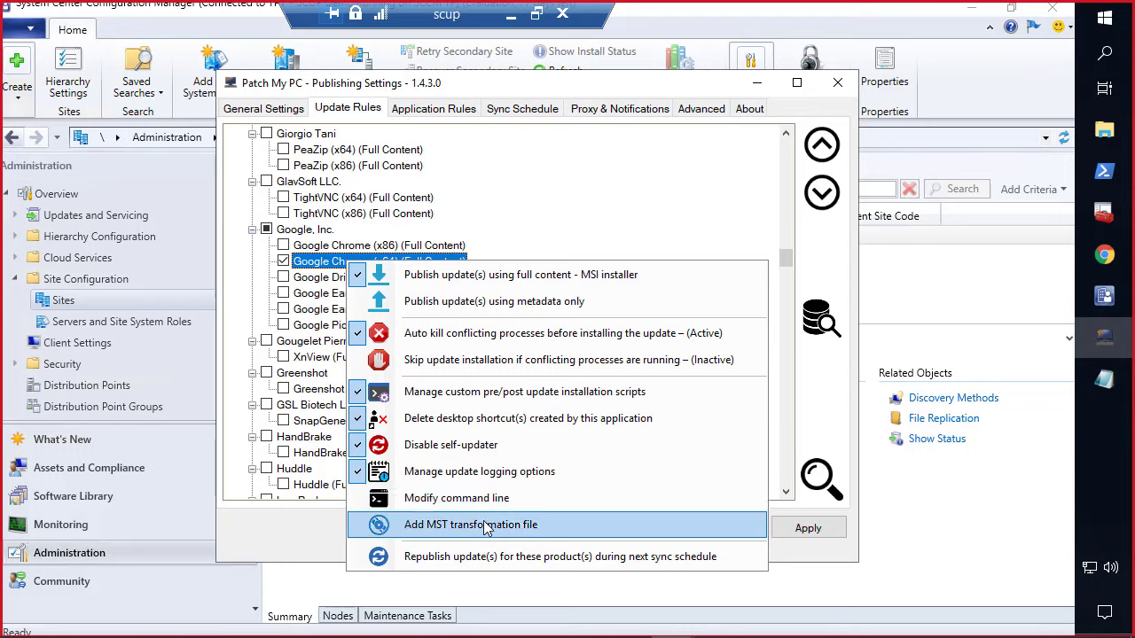
click(299, 545)
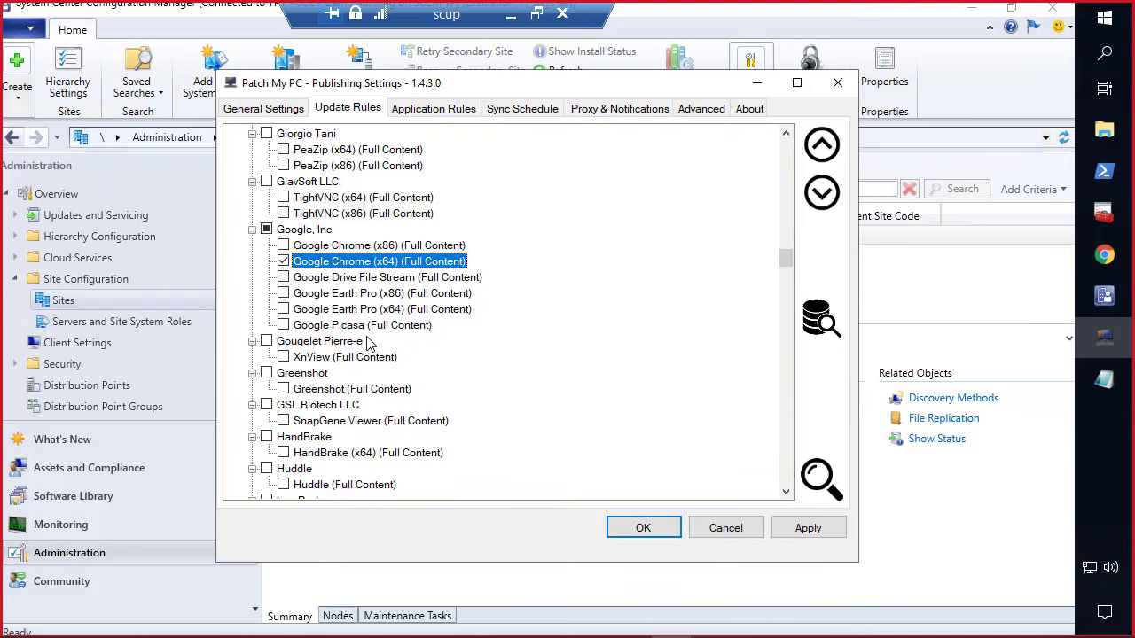
Step: Search the products for "java" and enable Oracle Java 8 (x86) for publishing
key(ctrl+f)
text(java)
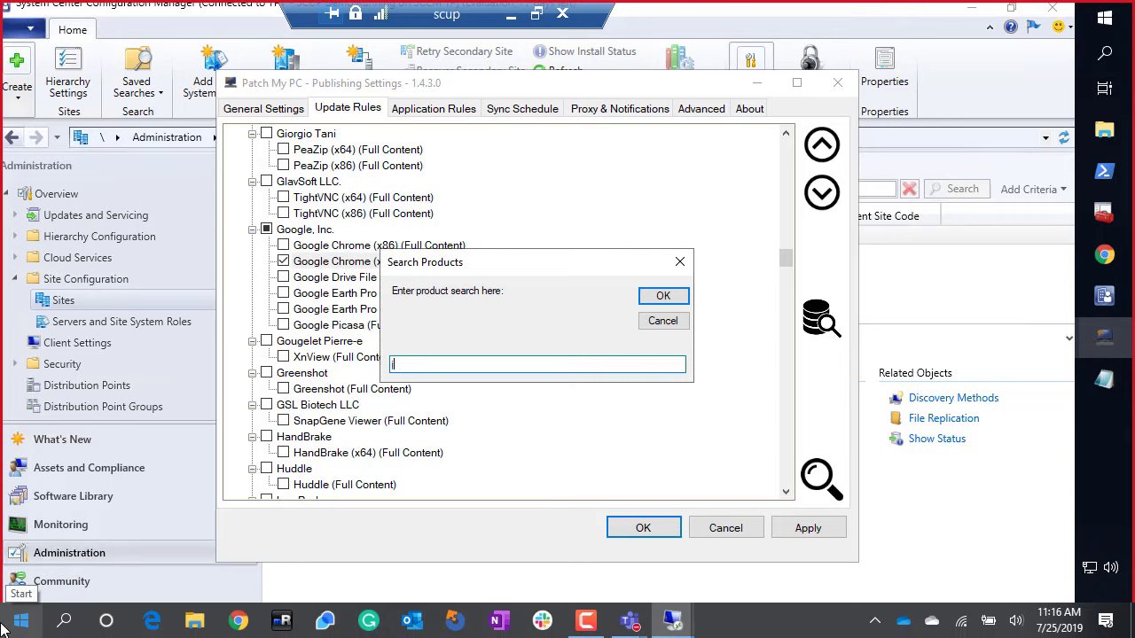
key(Return)
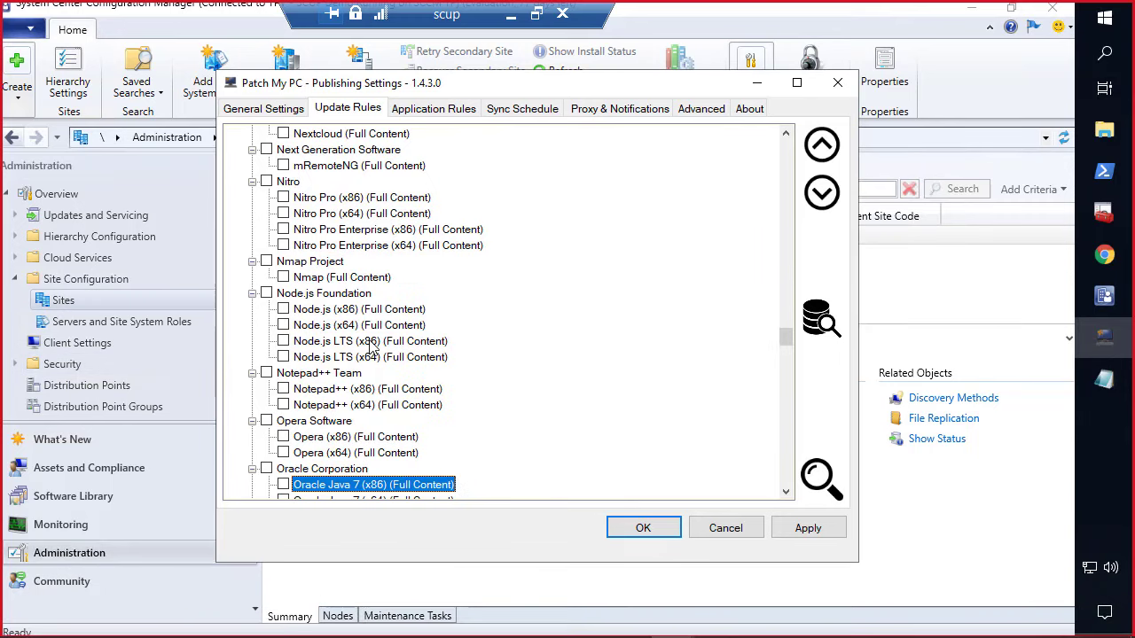
scroll(346, 379, down, 3)
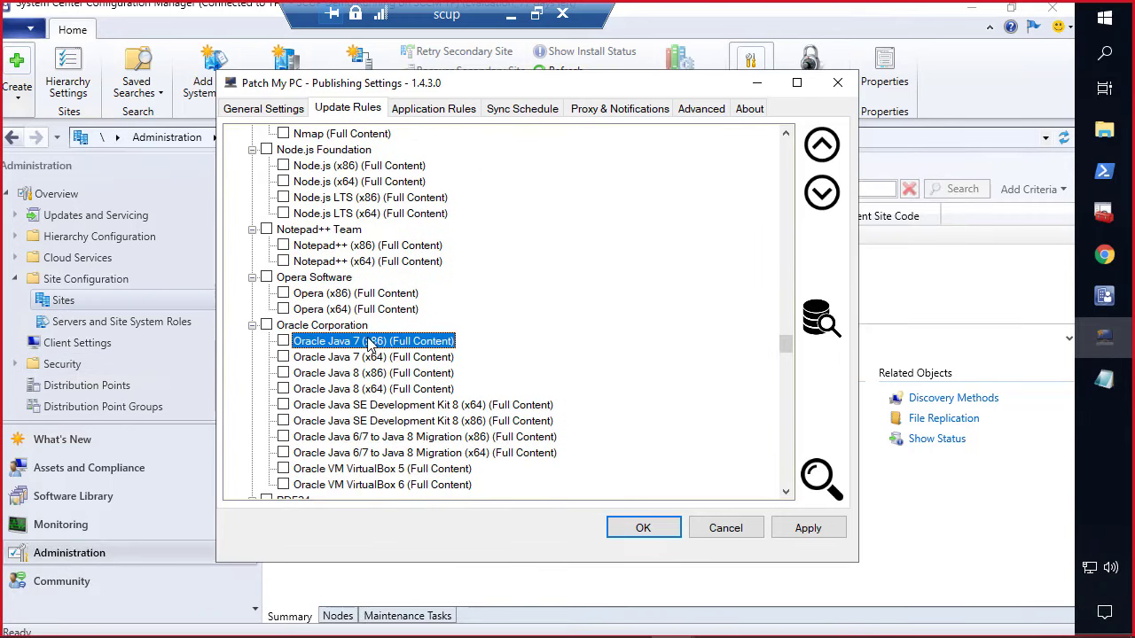
click(283, 373)
click(310, 380)
Step: Review the Patch My PC defined pre/post update scripts for Oracle Java 8 (x86), keeping the recommended pre-update script
right_click(315, 381)
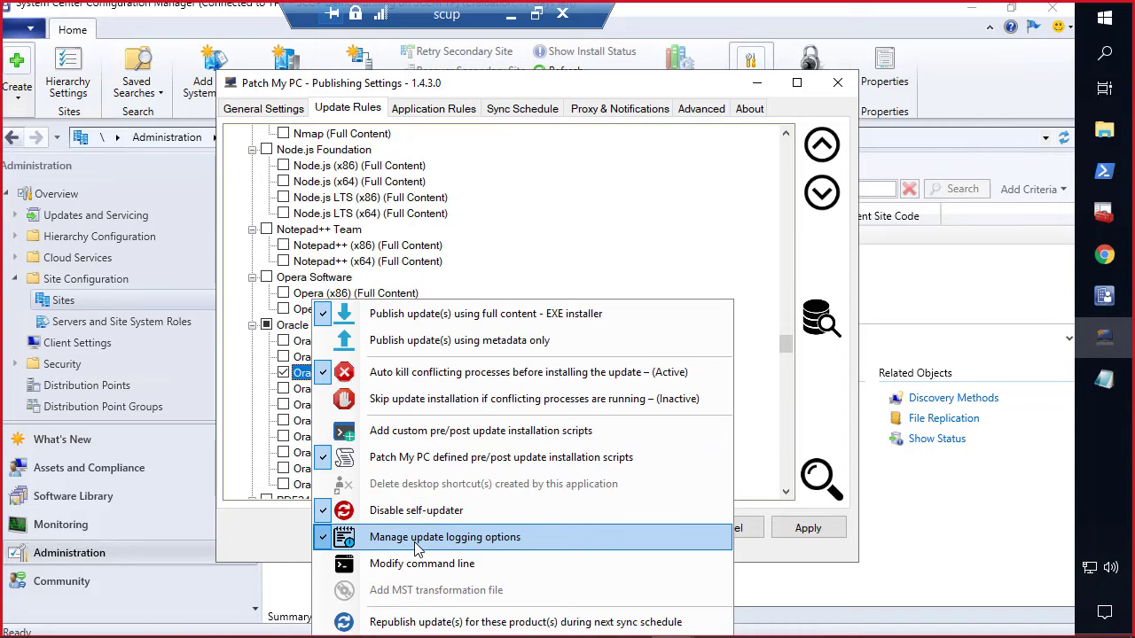
click(467, 462)
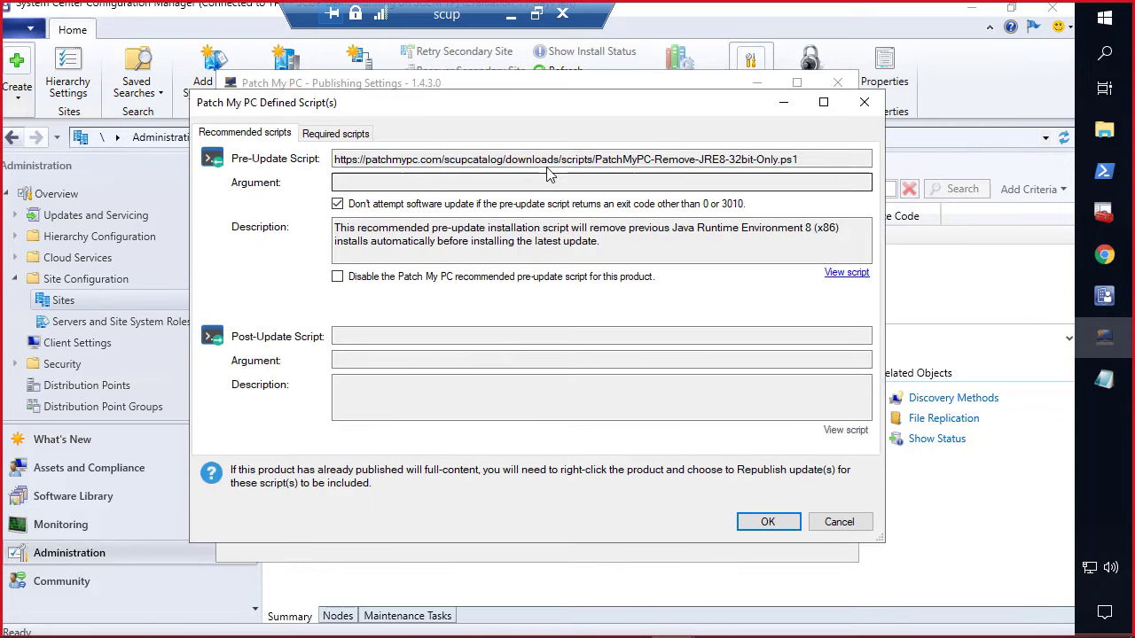
click(528, 160)
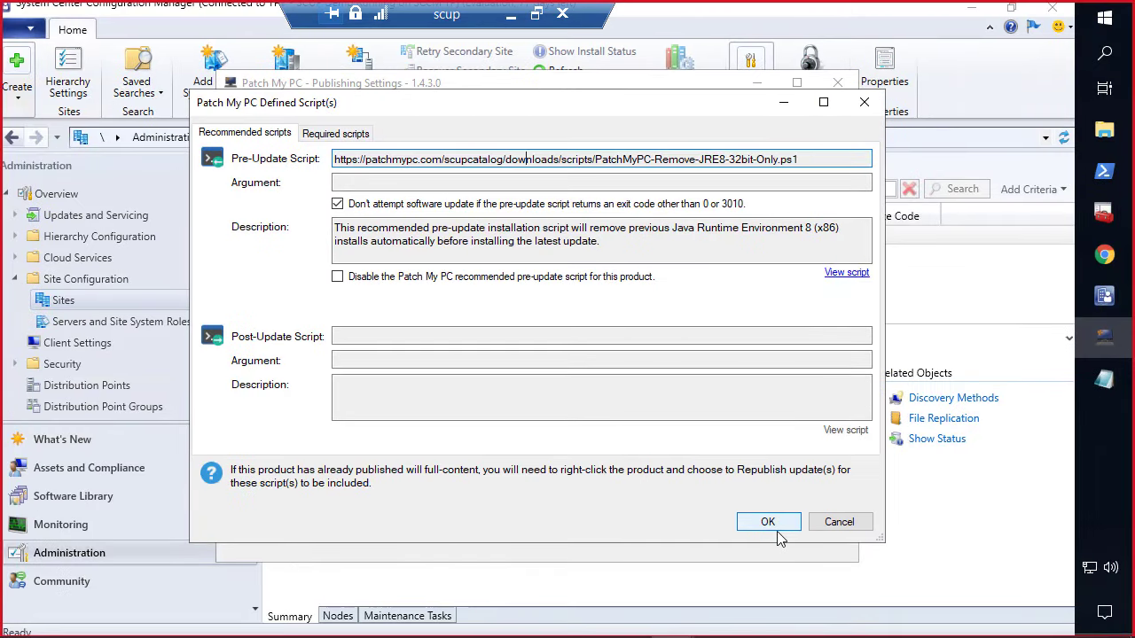
click(767, 525)
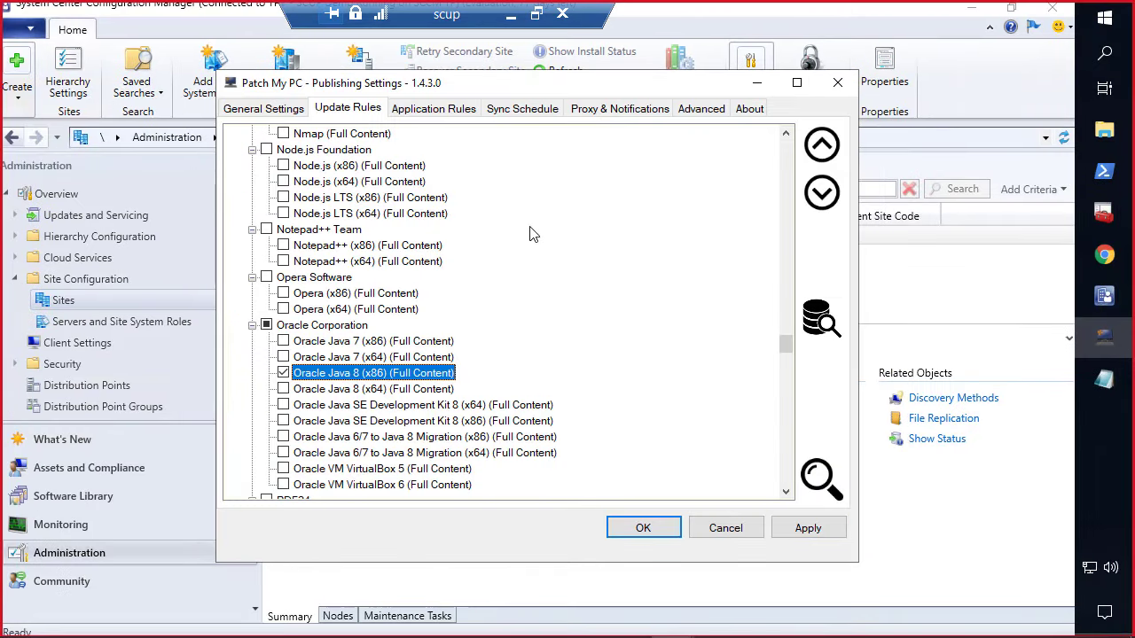
scroll(527, 235, up, 10)
scroll(514, 239, up, 15)
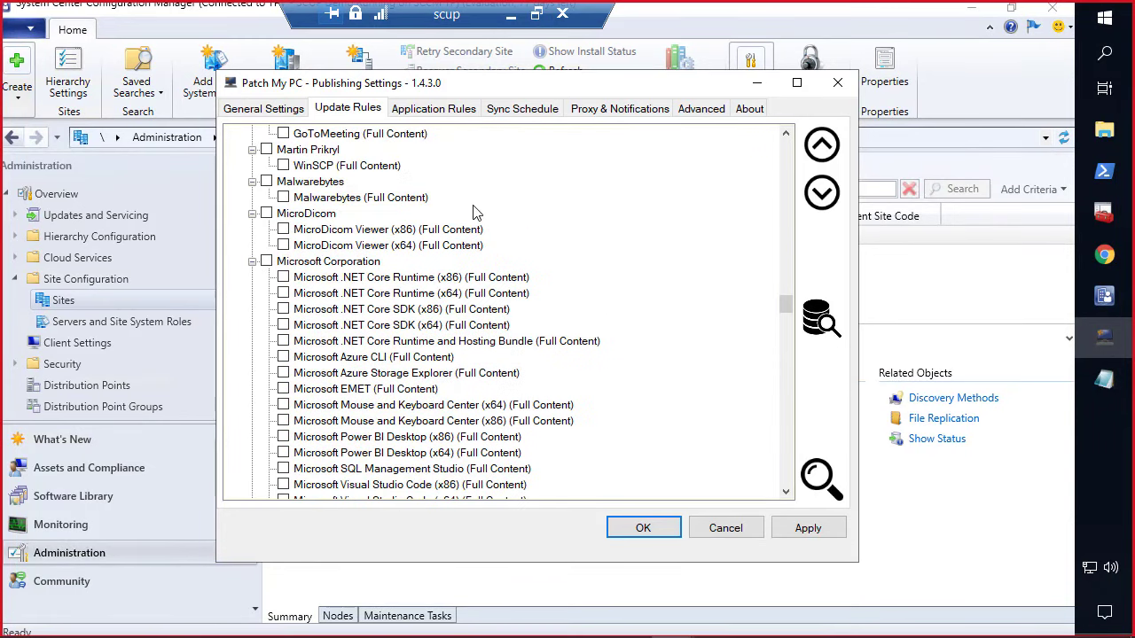
scroll(505, 202, up, 15)
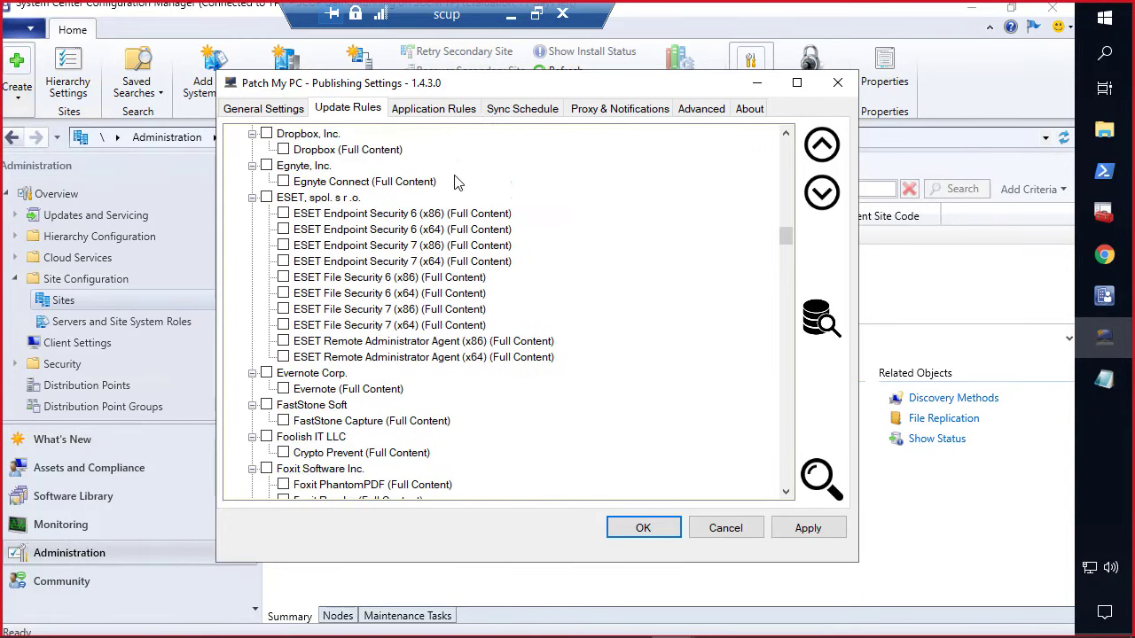
Step: Compare the product lists under Update Rules and Application Rules
scroll(523, 220, up, 2)
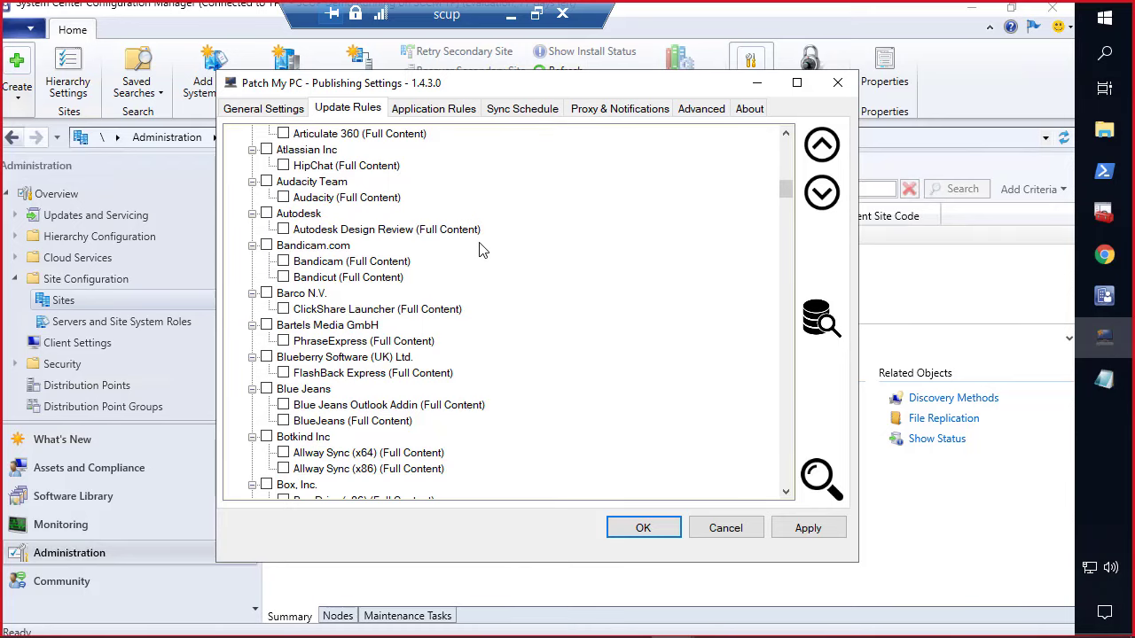
scroll(454, 232, up, 12)
scroll(385, 150, up, 3)
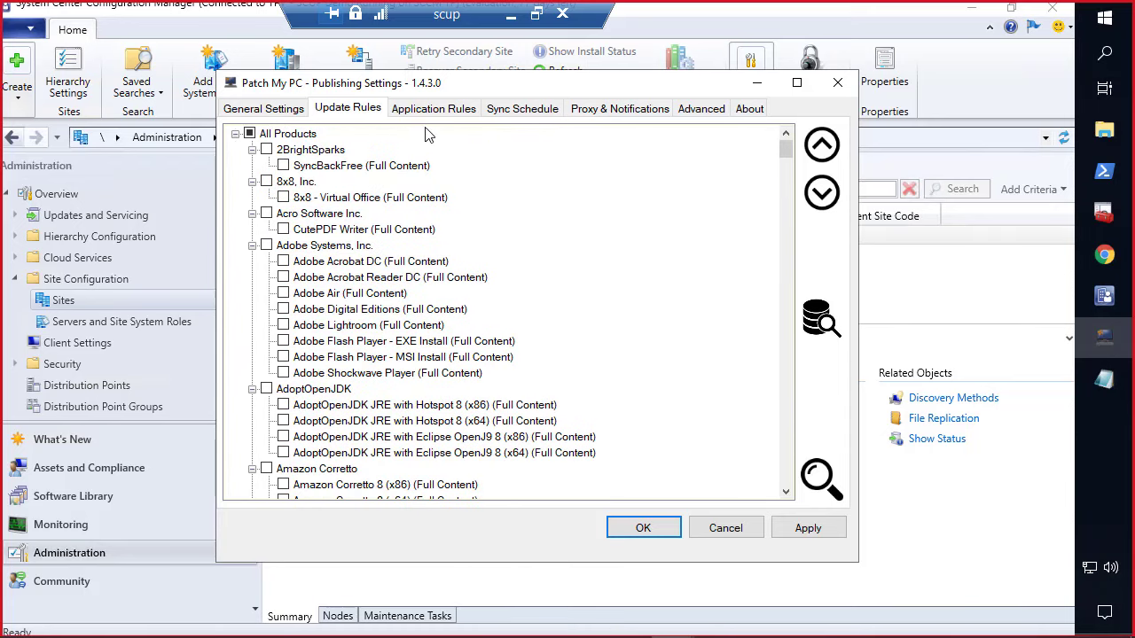
click(433, 108)
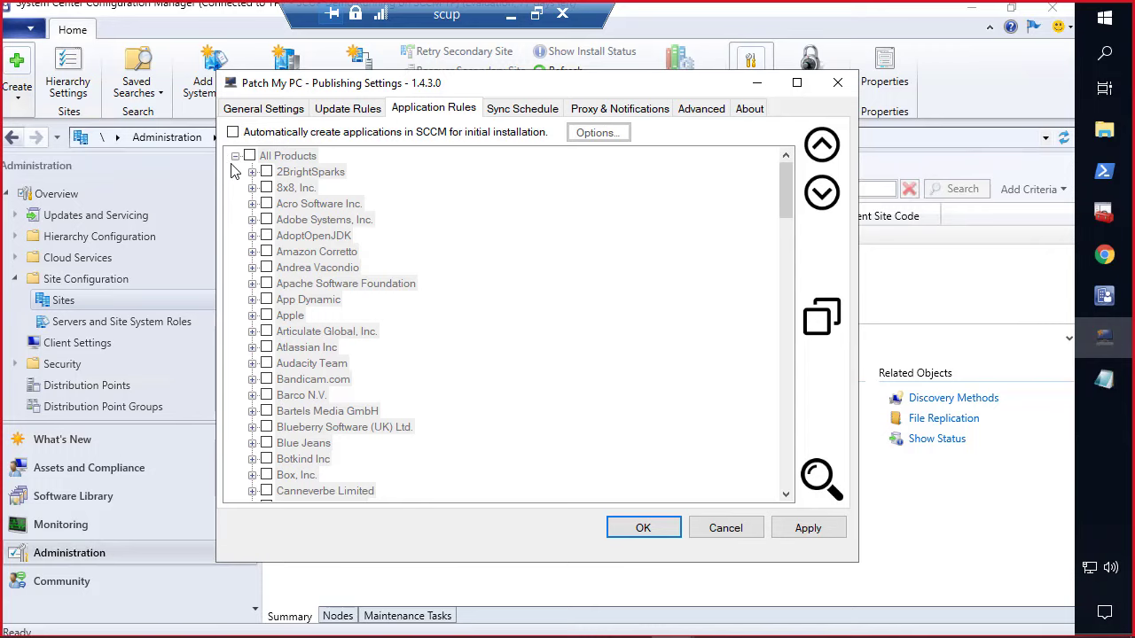
click(338, 118)
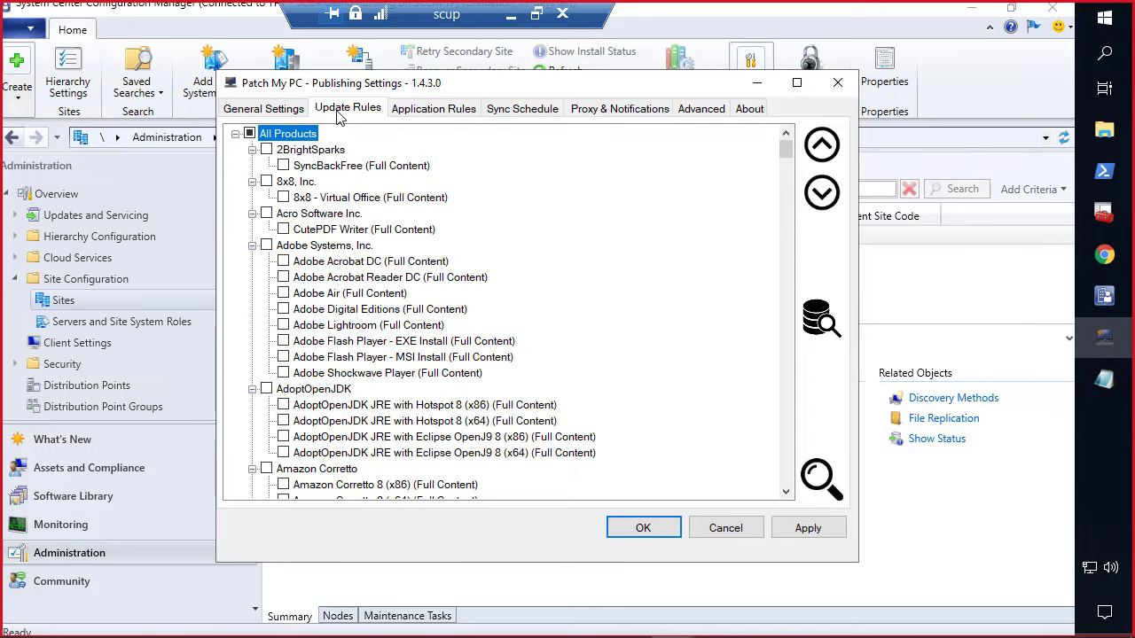
click(445, 116)
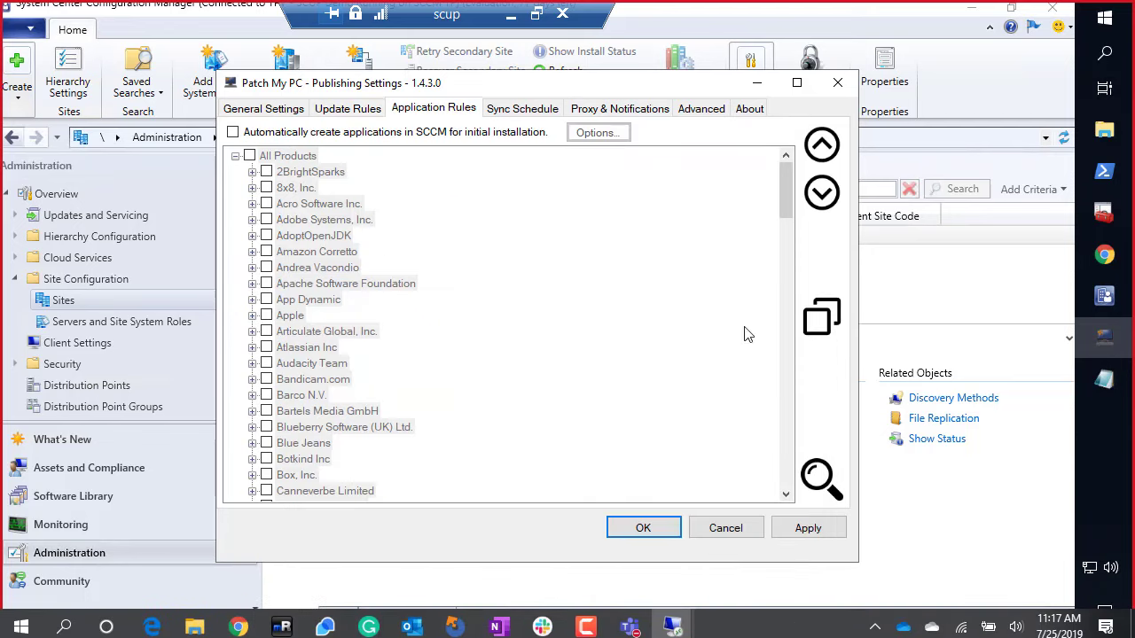
Step: Enable automatic application creation in SCCM for initial installation, and review and accept its connection, creation, auto-update and content distribution options
click(499, 134)
click(596, 137)
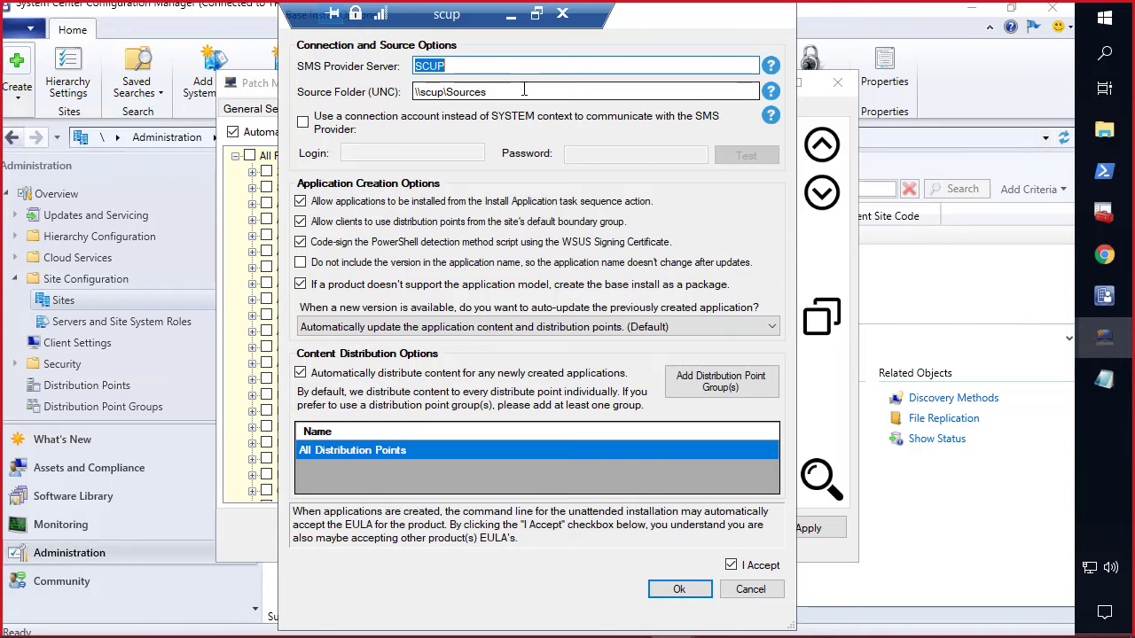
drag(409, 55, 519, 103)
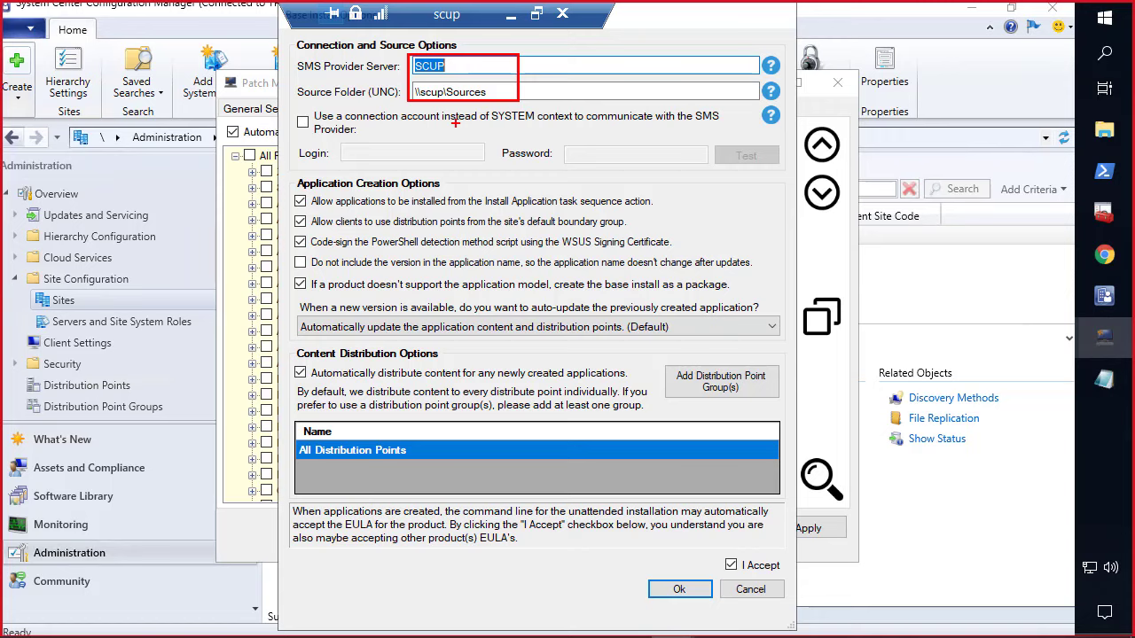
mouse_move(289, 175)
mouse_down()
mouse_move(798, 326)
mouse_move(786, 340)
mouse_up()
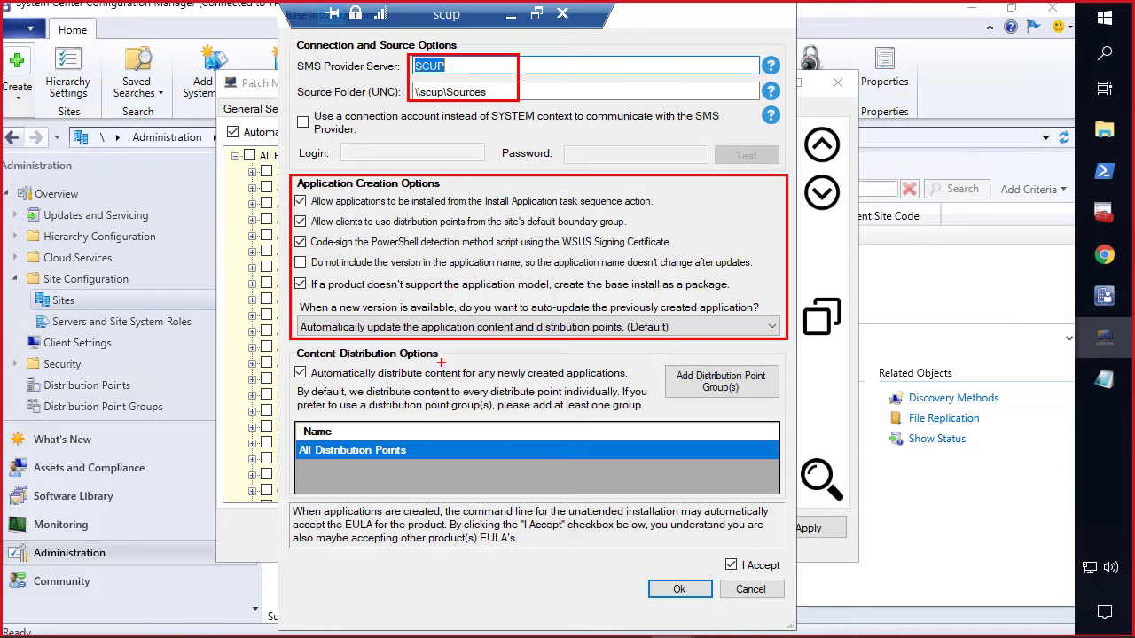
click(553, 326)
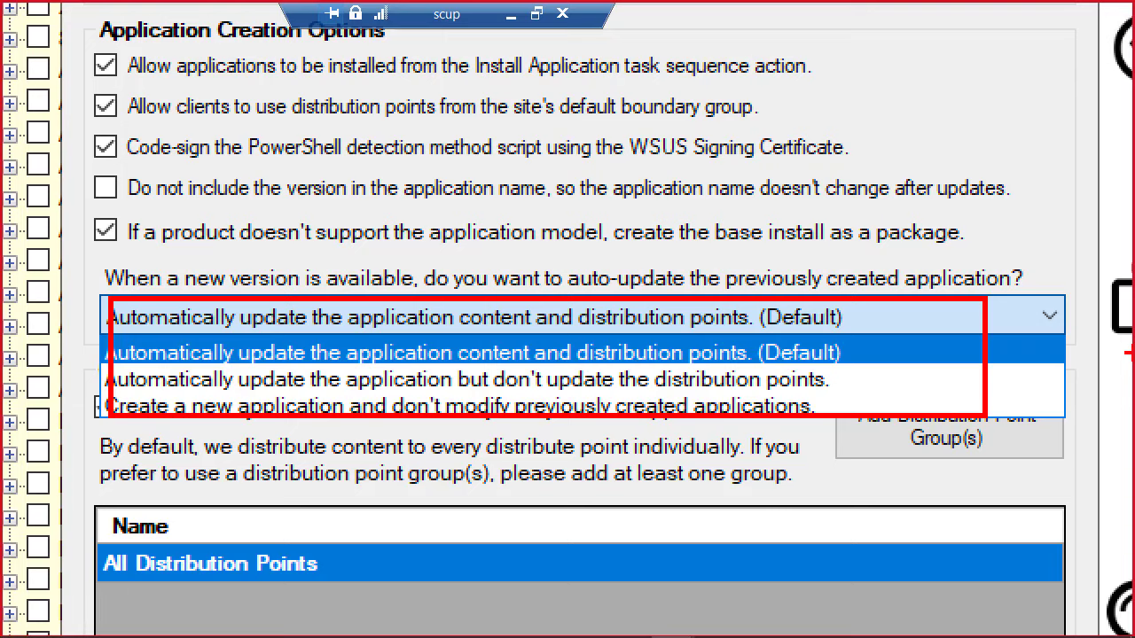
key(Escape)
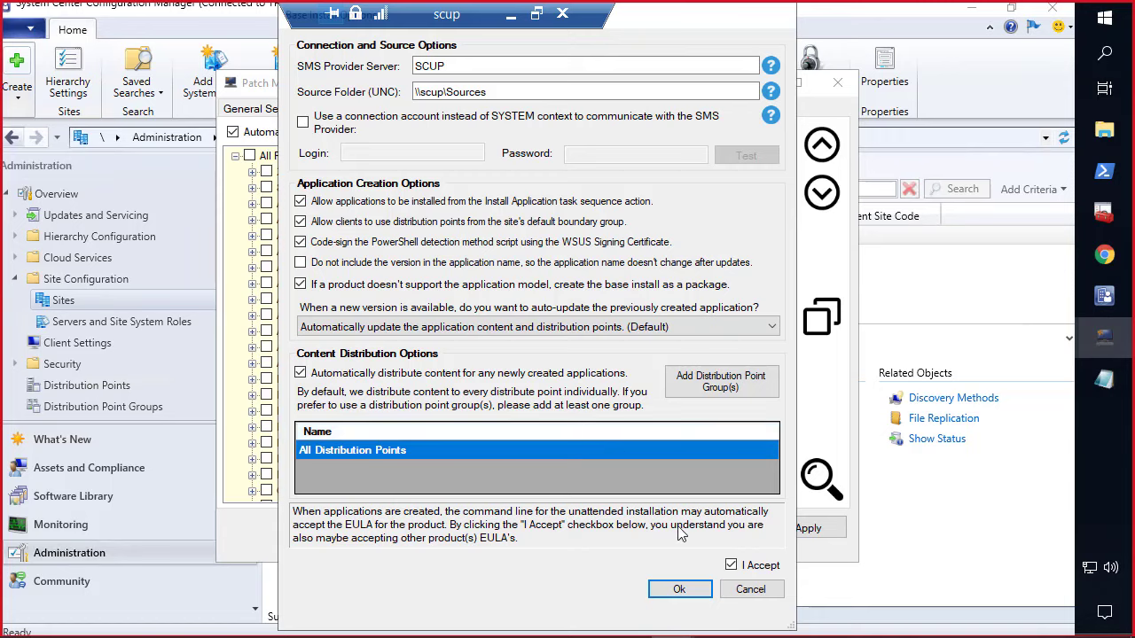
click(682, 591)
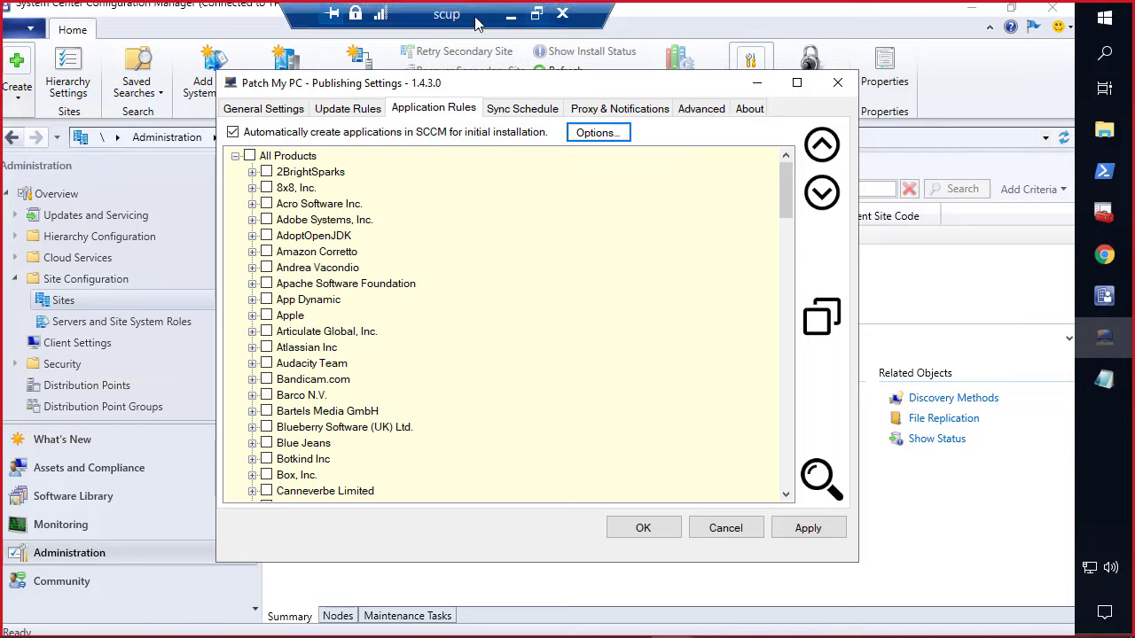
Step: Check the Teams meeting chat outside the remote session and return to the SCUP session
click(511, 15)
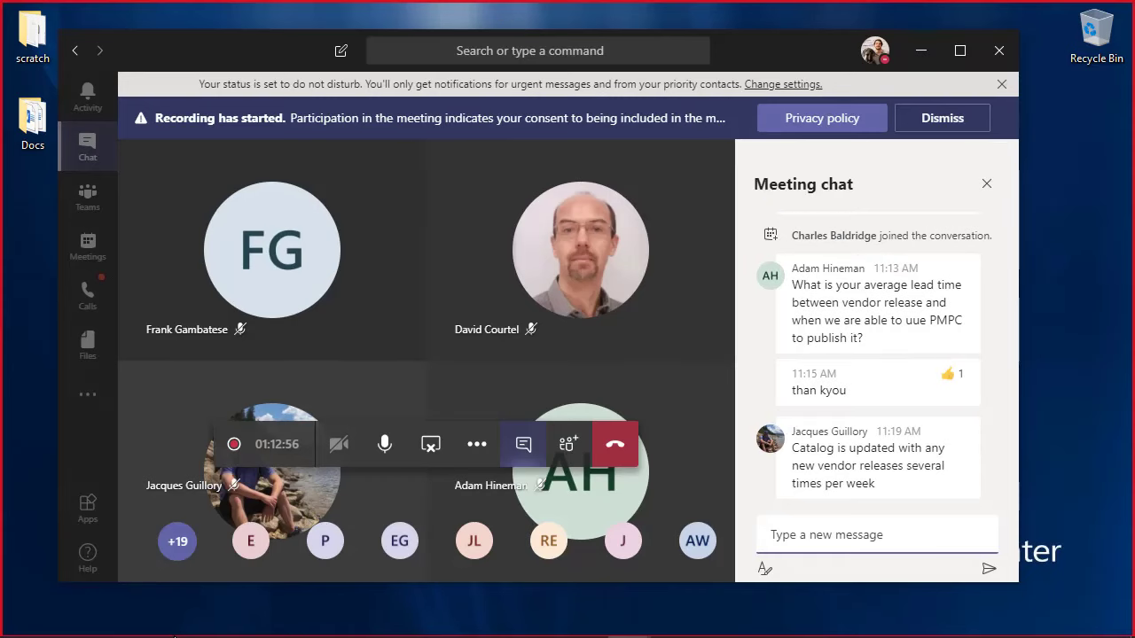
mouse_move(655, 635)
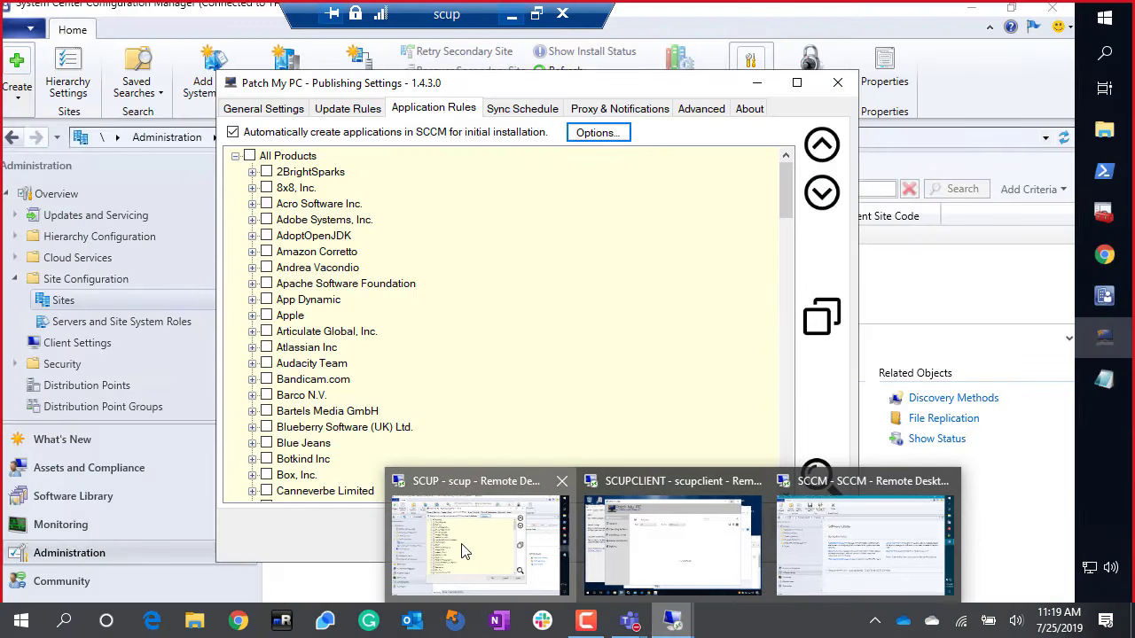
click(497, 523)
Step: Switch to Chrome and open ideas.patchmypc.com in a new tab
click(1128, 257)
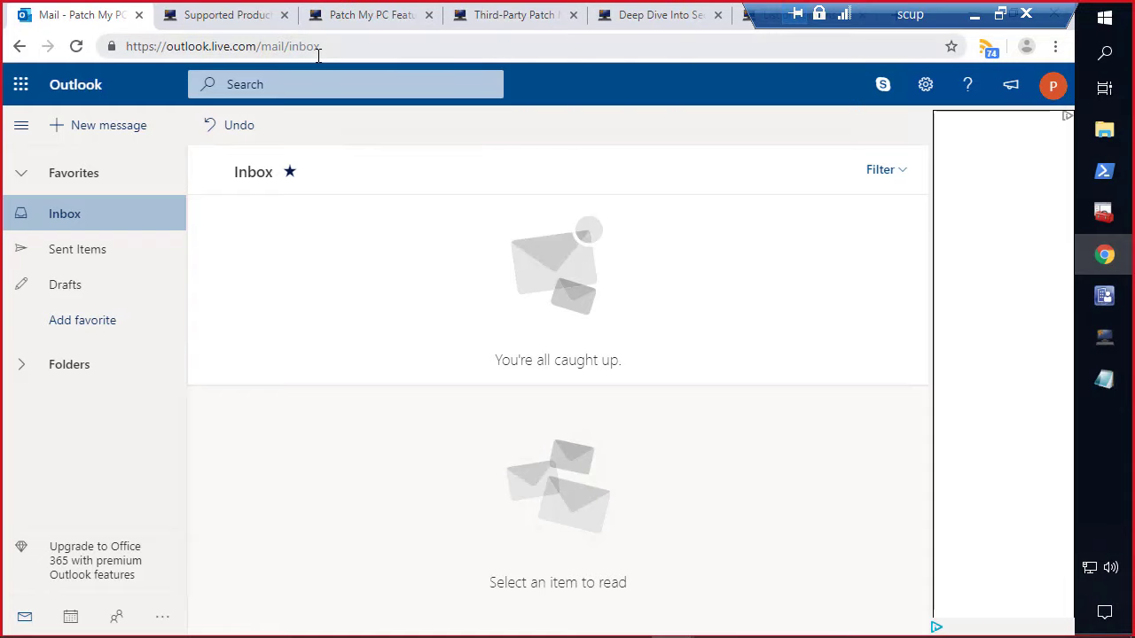
key(ctrl+t)
text(ideas)
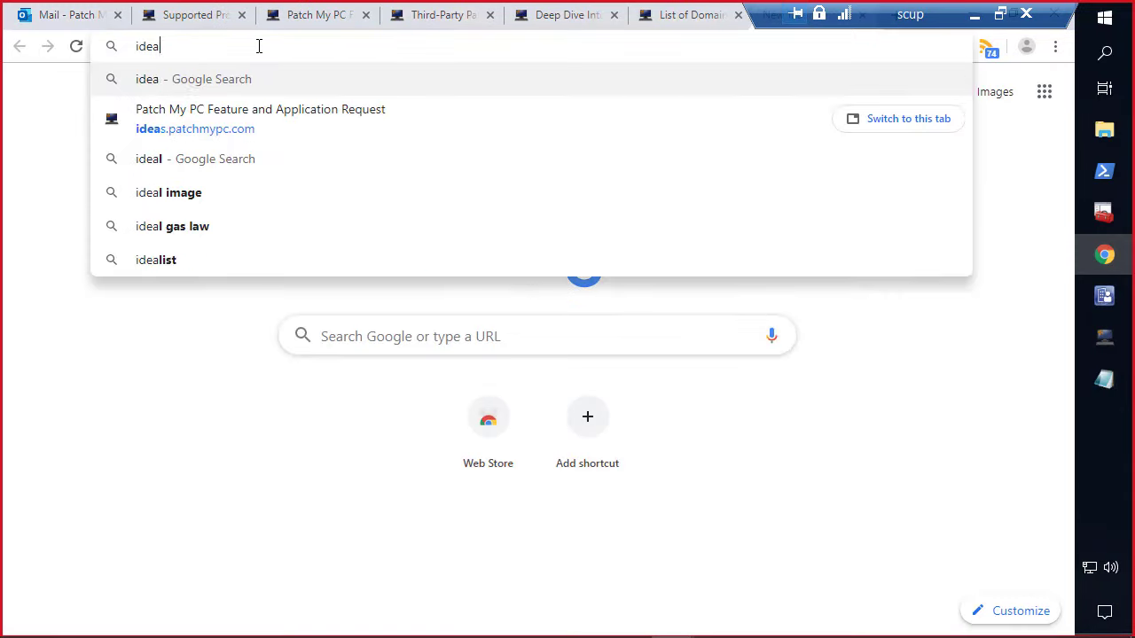
key(Return)
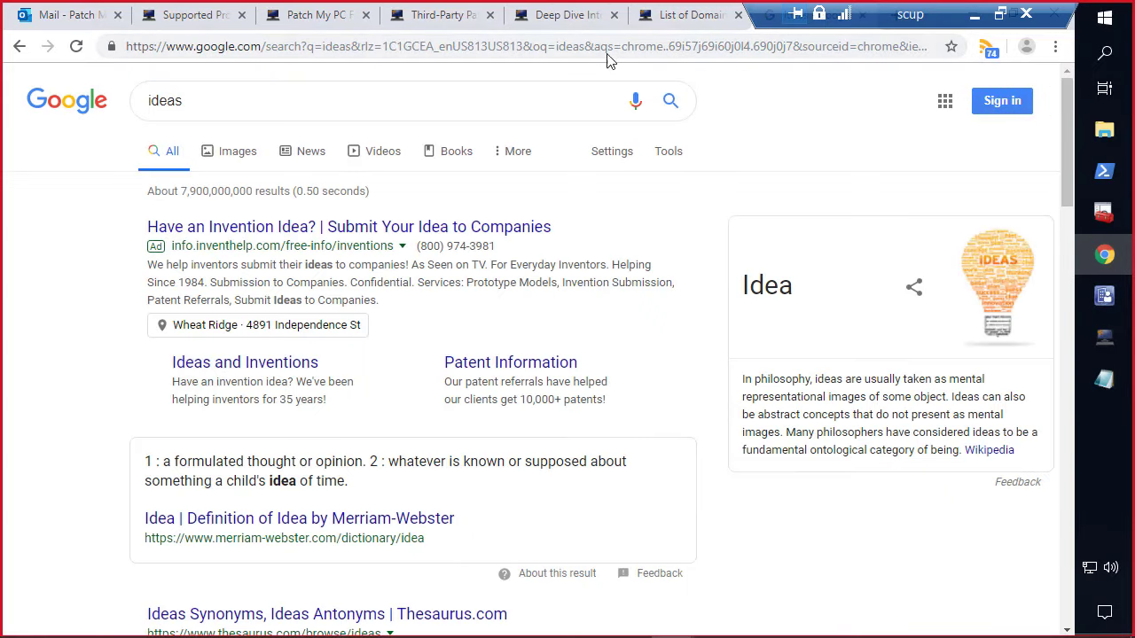
click(605, 53)
text(ideas.pa)
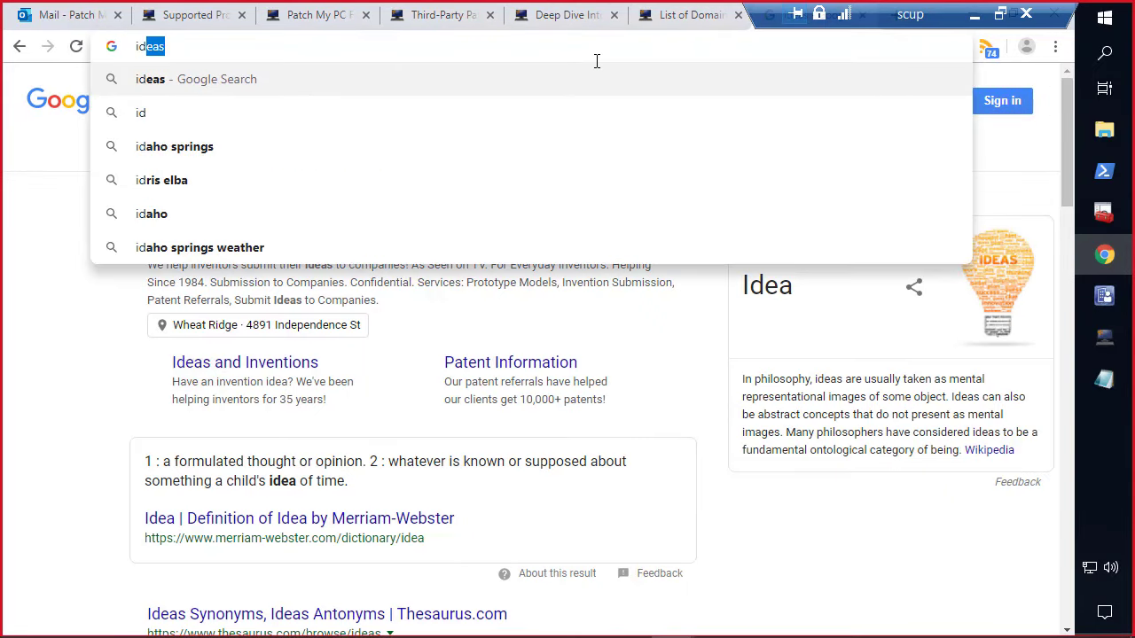
text(tc)
key(Return)
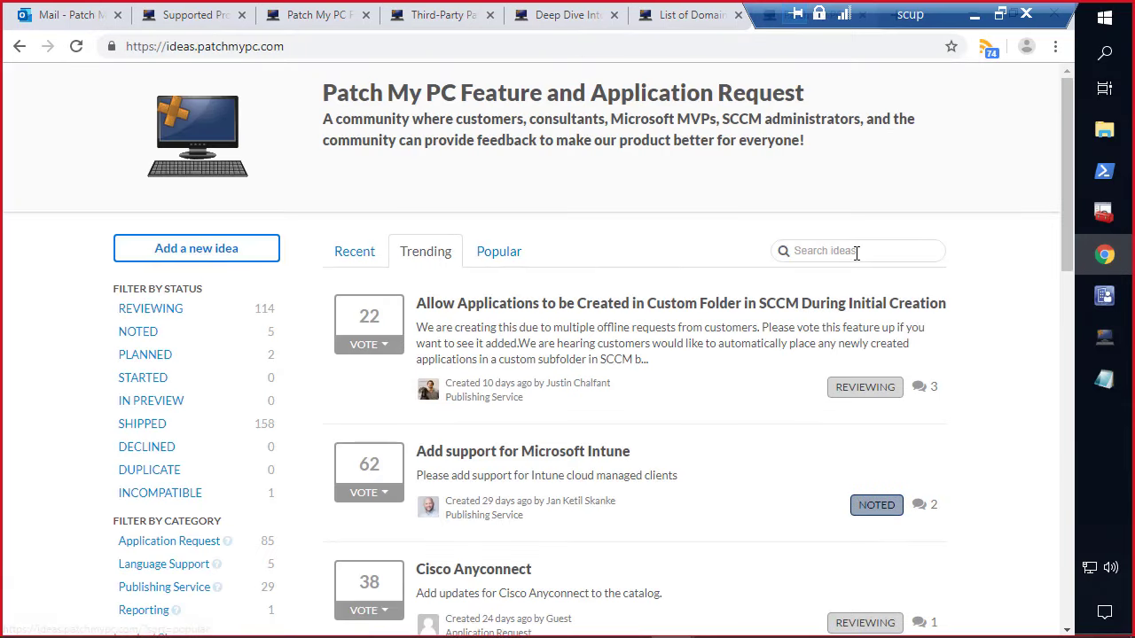
Step: Search the ideas for "per application" and open the request to make Base Application auto-update configurable at individual product level
text(per applkca)
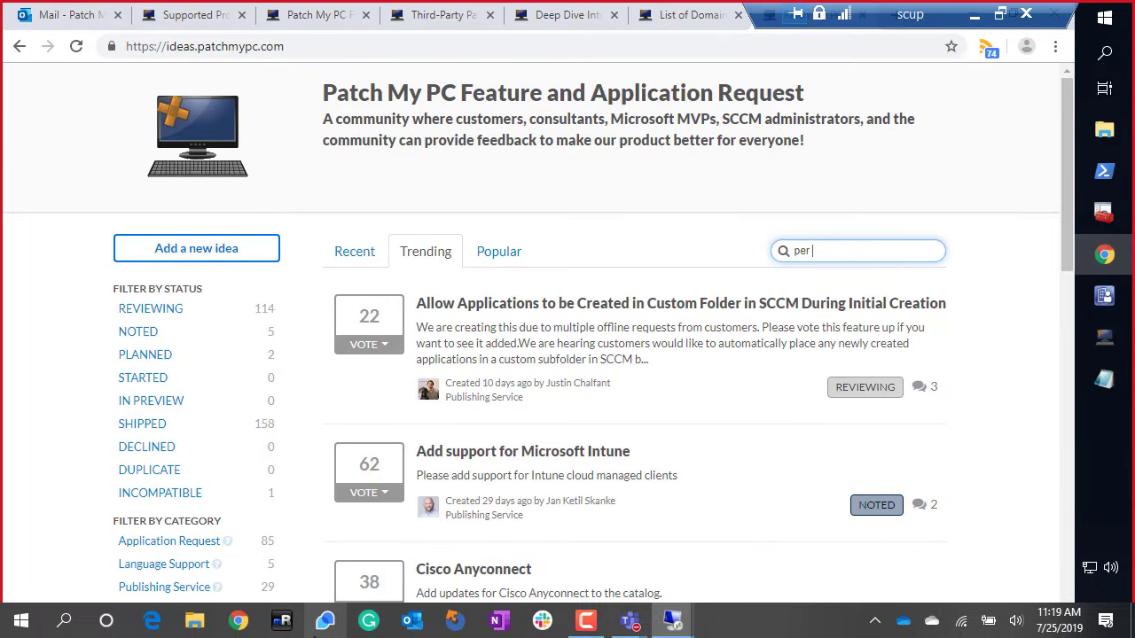
key(BackSpace)
key(BackSpace)
key(BackSpace)
key(BackSpace)
text(locatpo)
key(BackSpace)
key(BackSpace)
key(BackSpace)
key(BackSpace)
key(BackSpace)
key(BackSpace)
key(BackSpace)
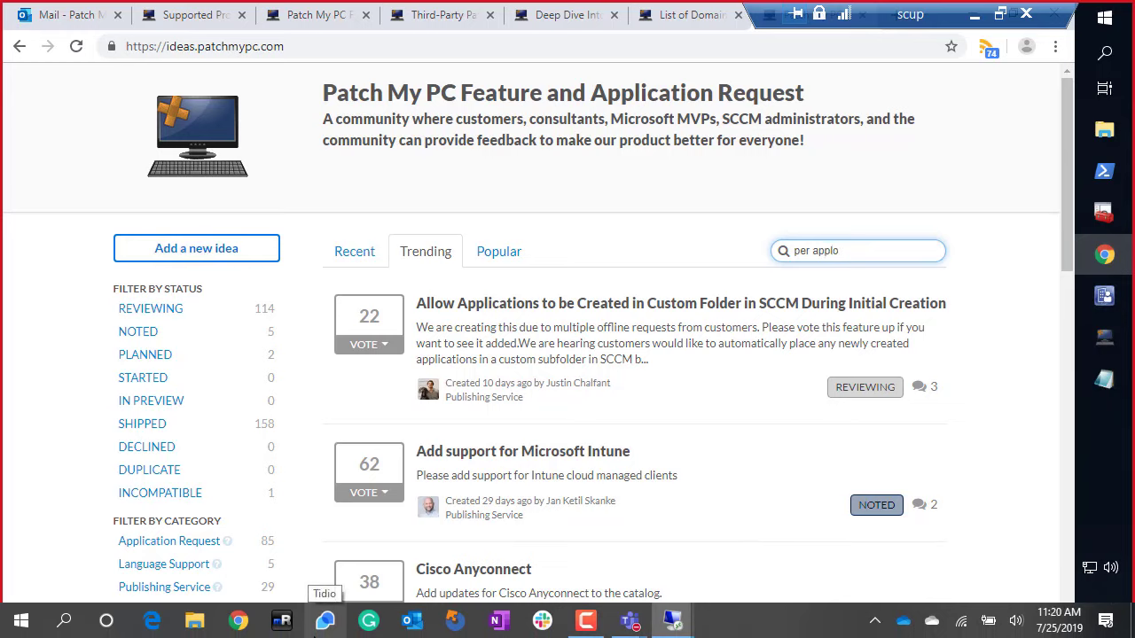
text(lication)
key(Return)
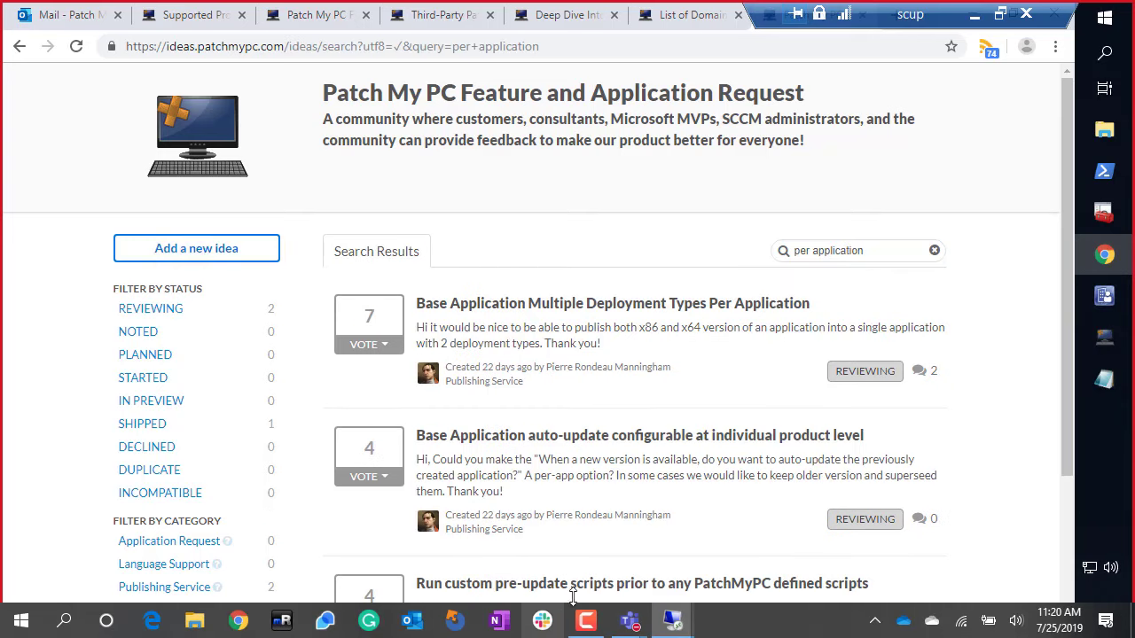
scroll(563, 427, down, 1)
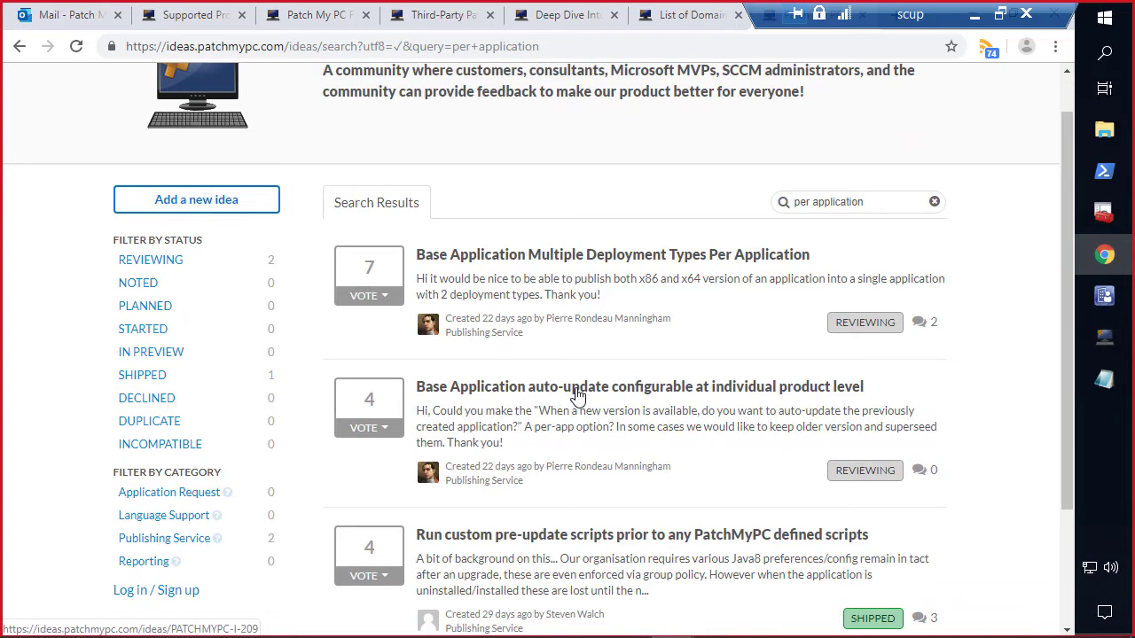
click(578, 396)
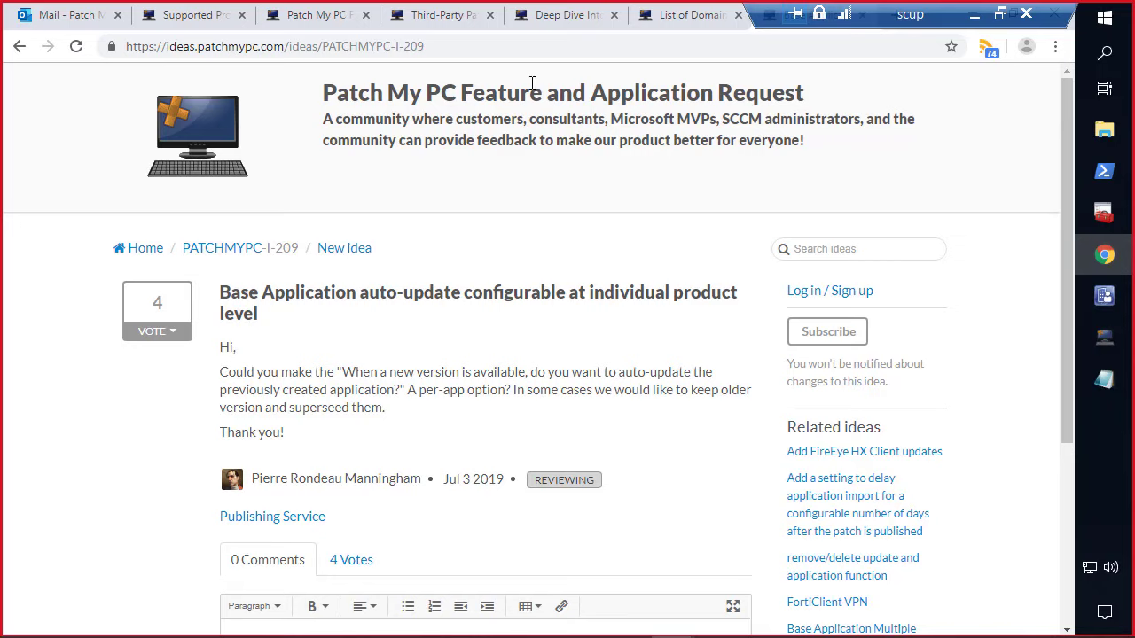
Step: Move the remote session's connection bar so the needed browser tabs are reachable
drag(901, 15, 235, 2)
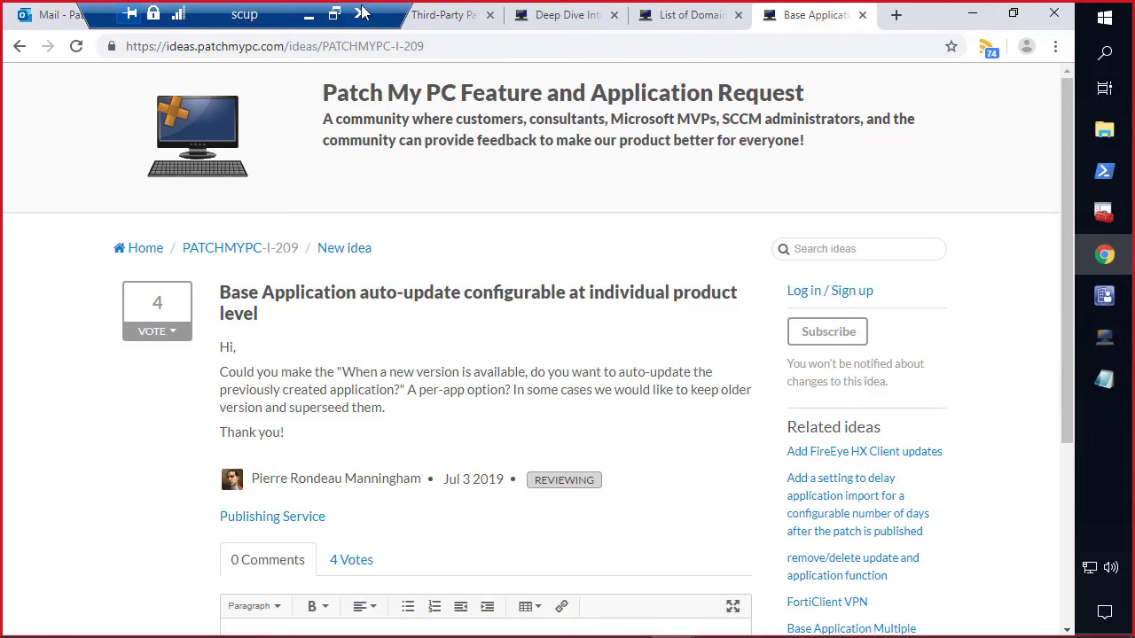
click(335, 13)
drag(292, 11, 452, 3)
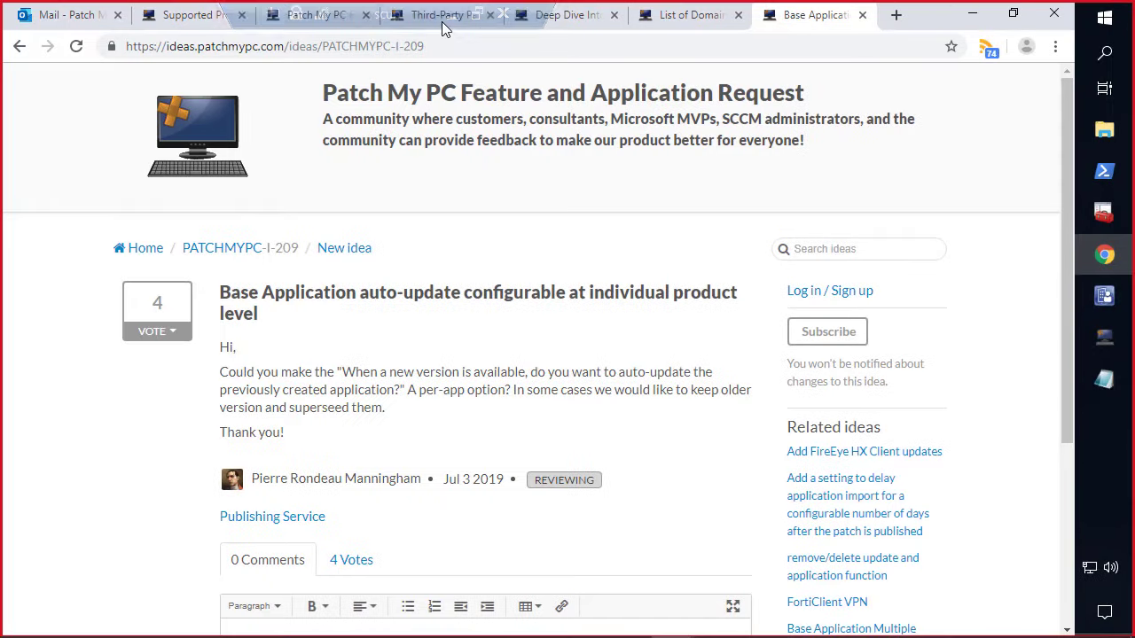
click(335, 20)
Step: Review the new product request section and the list of supported products on the Patch My PC supported products page
click(200, 16)
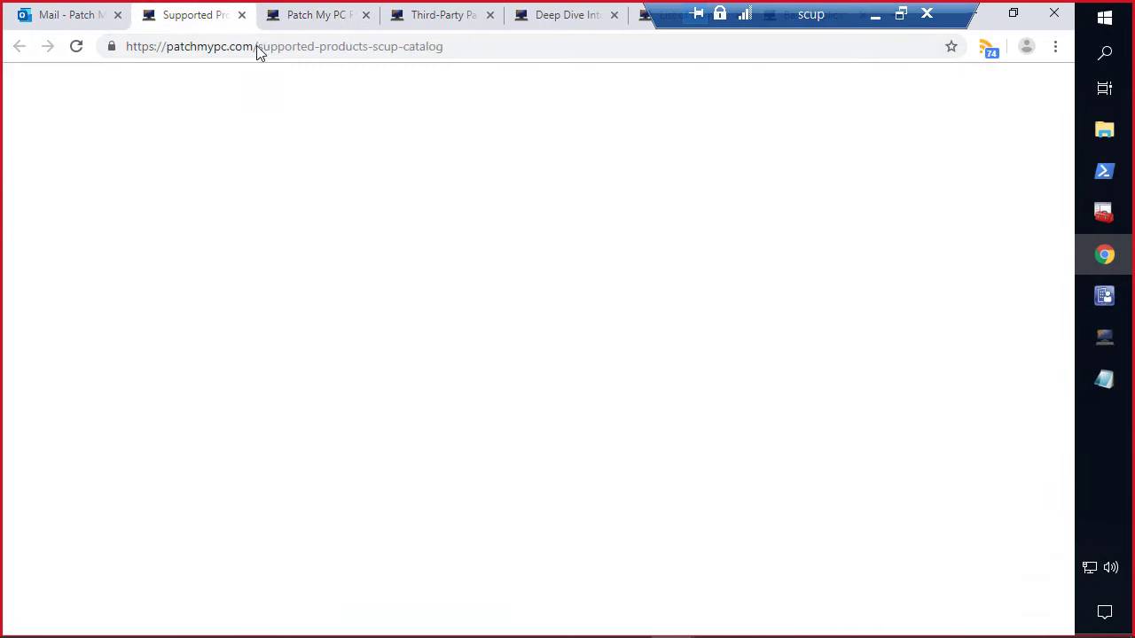
scroll(438, 377, down, 3)
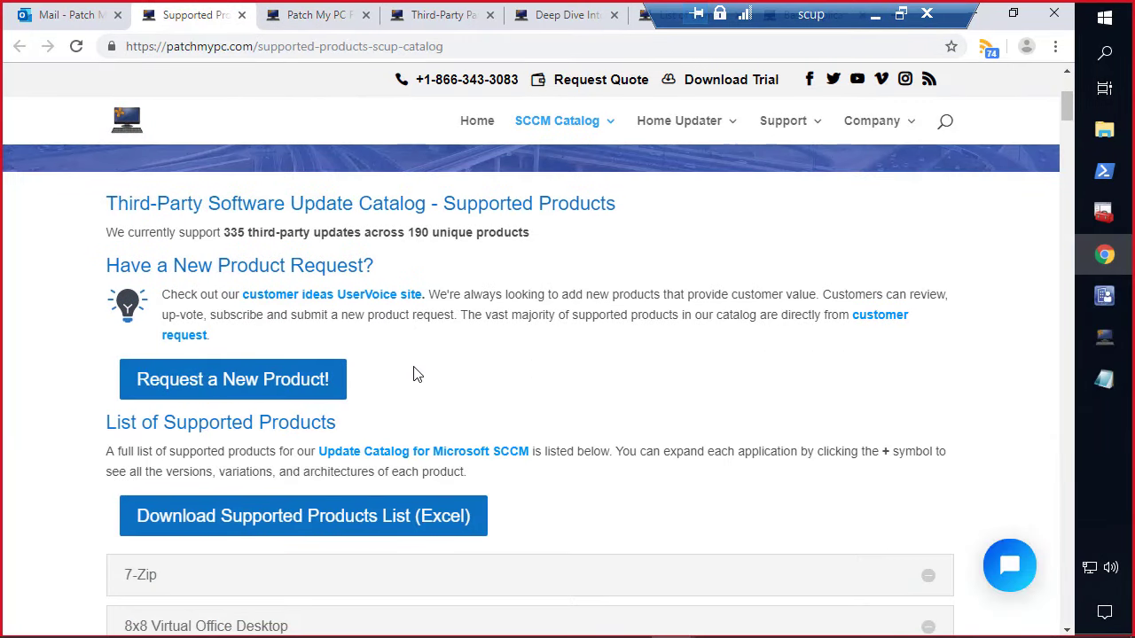
scroll(422, 405, down, 4)
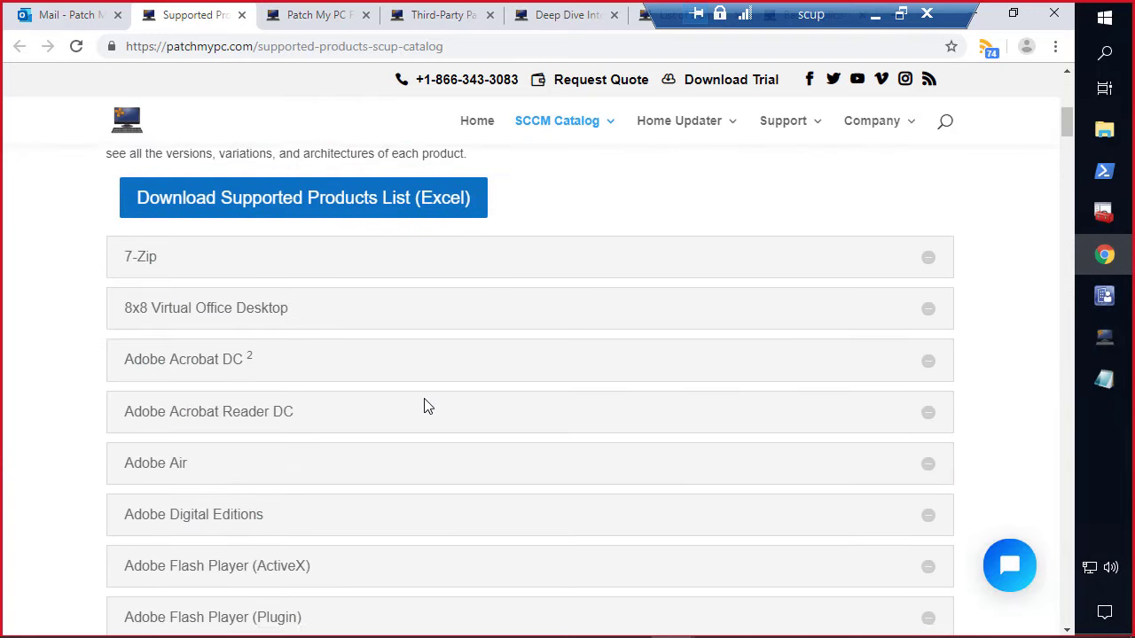
scroll(388, 378, down, 3)
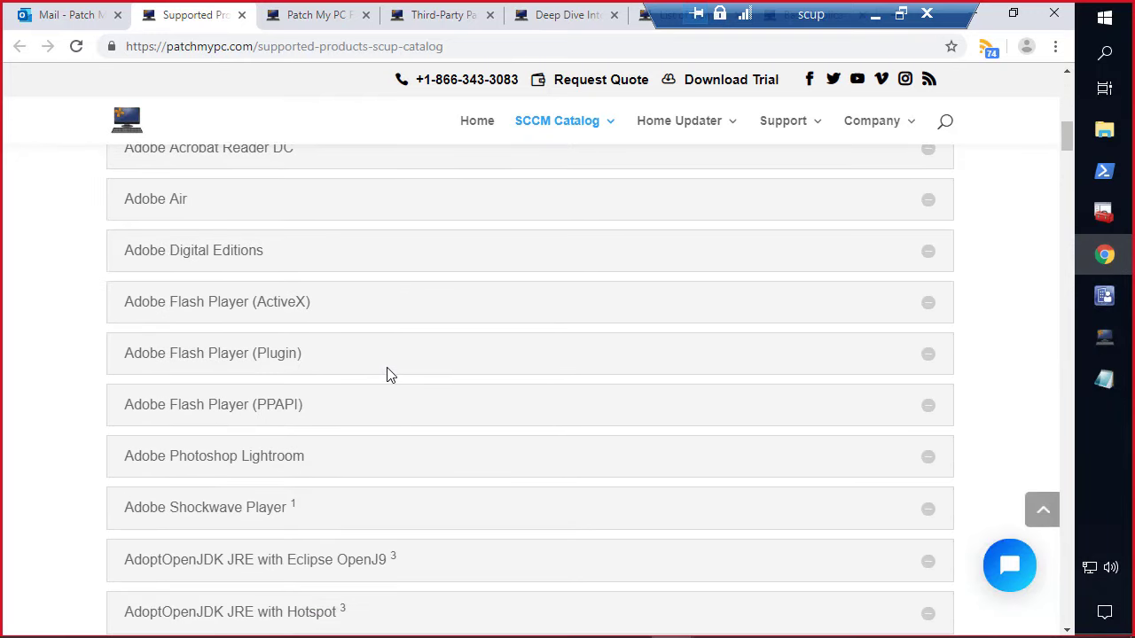
scroll(384, 368, down, 2)
scroll(383, 371, down, 3)
scroll(378, 357, up, 15)
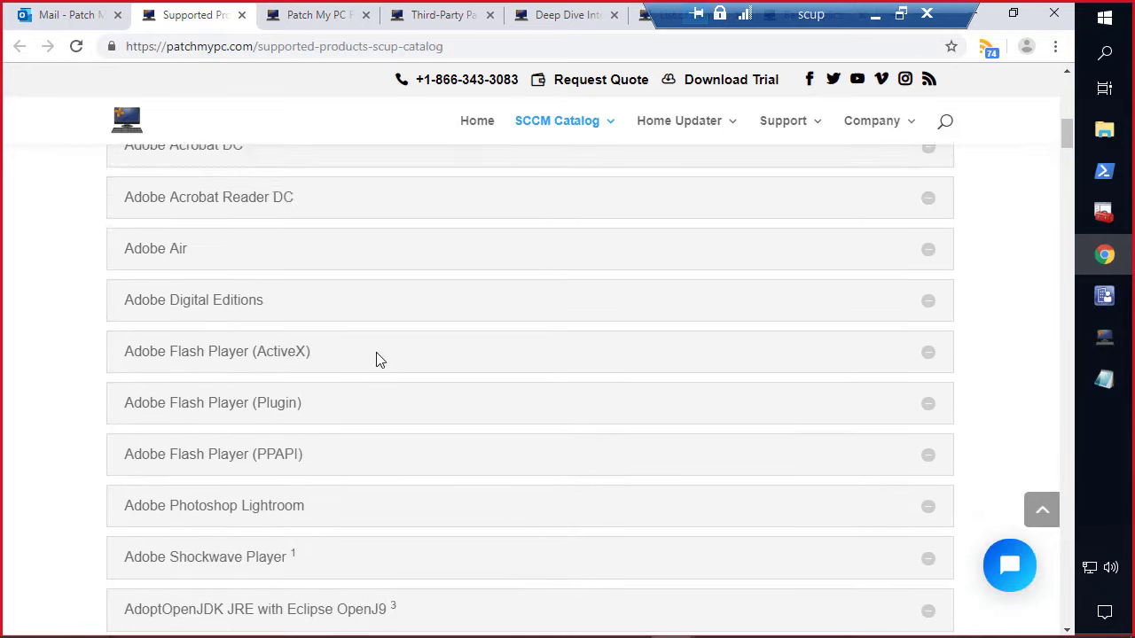
scroll(191, 428, down, 3)
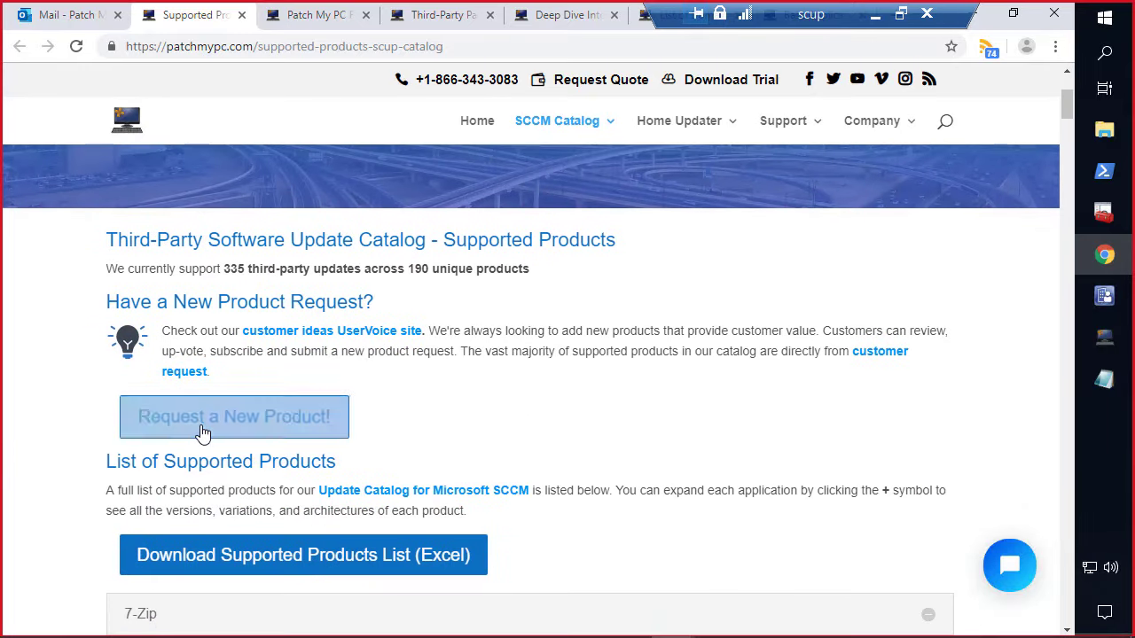
Step: Open the new product request site and filter the ideas by the Application Request category, removing the Declined status filter
click(202, 427)
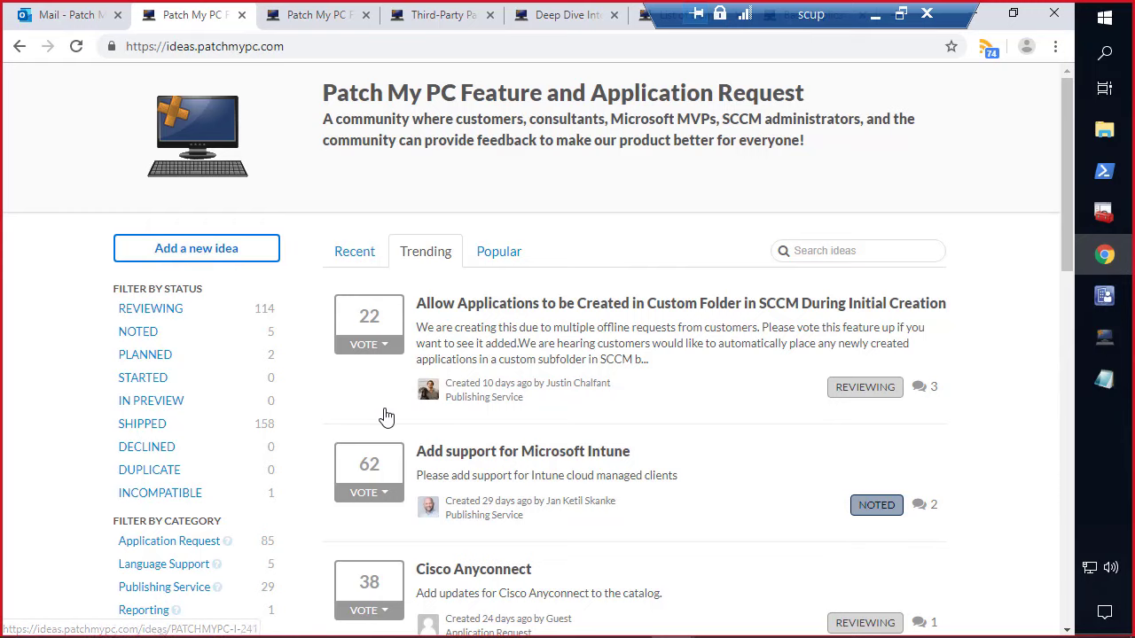
scroll(297, 429, down, 2)
click(174, 424)
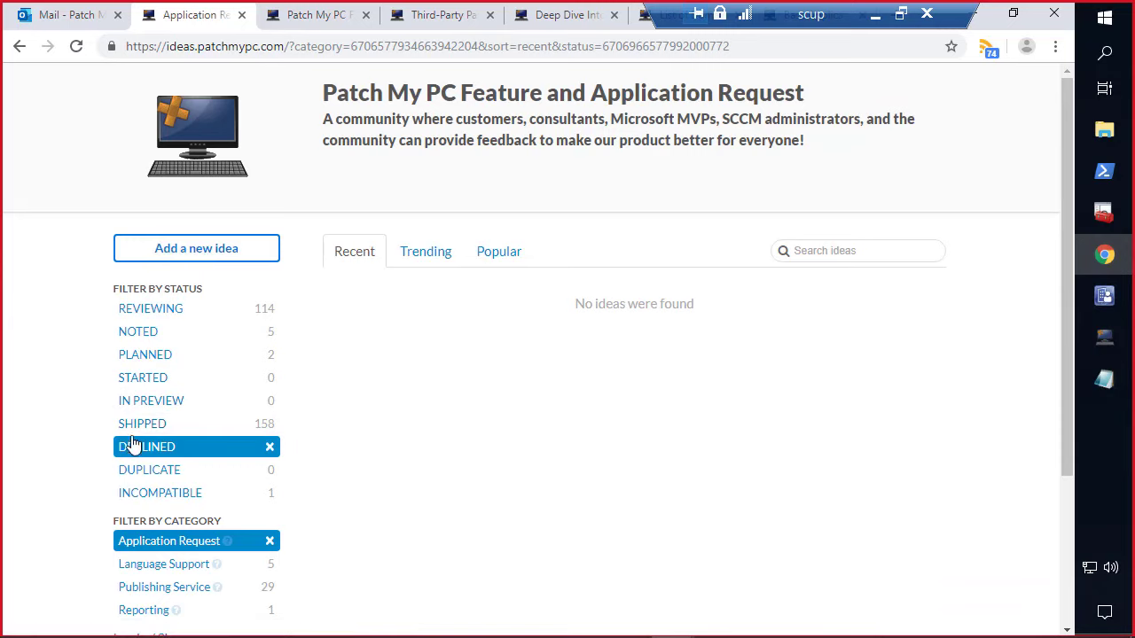
drag(98, 413, 311, 435)
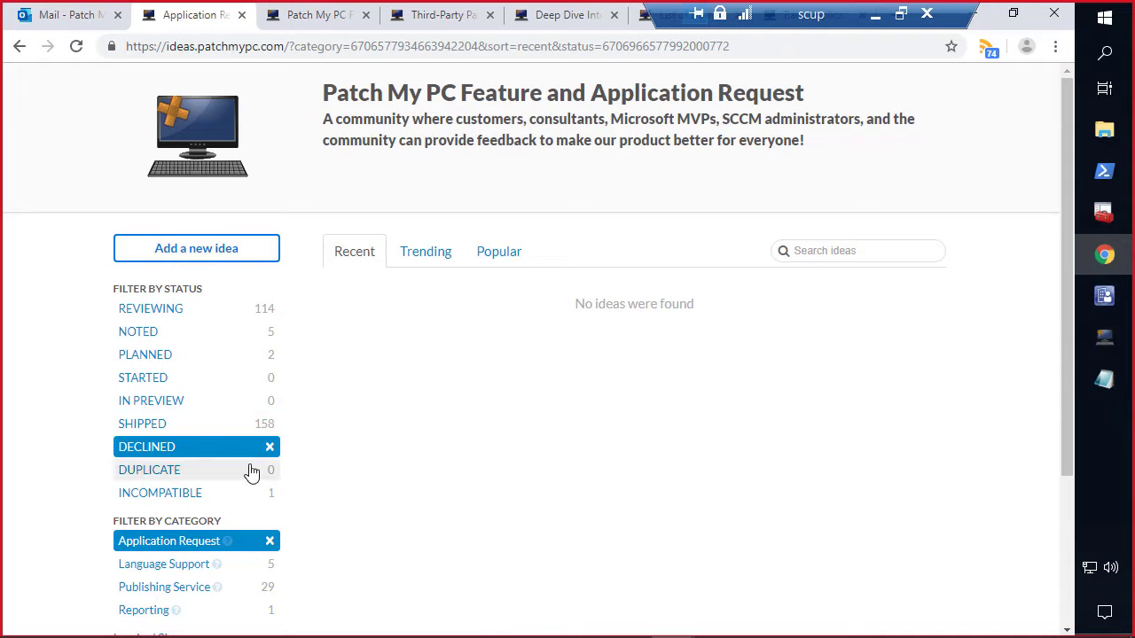
click(271, 450)
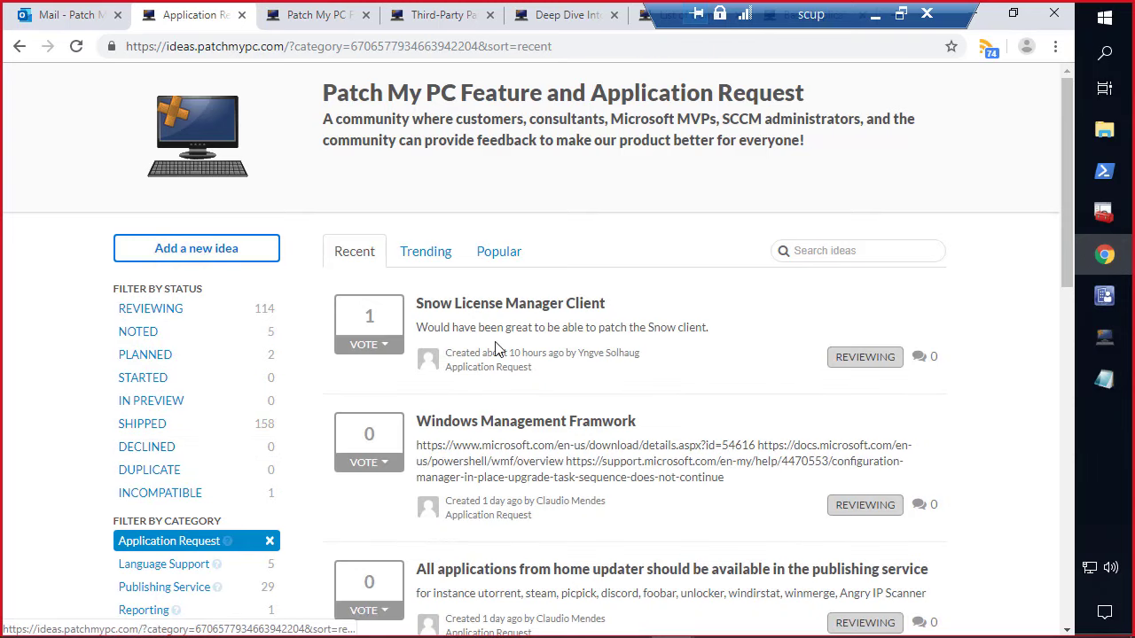
Step: Switch to the Patch My PC Publishing Settings window and expand all vendors in the application rules product list
scroll(481, 345, down, 2)
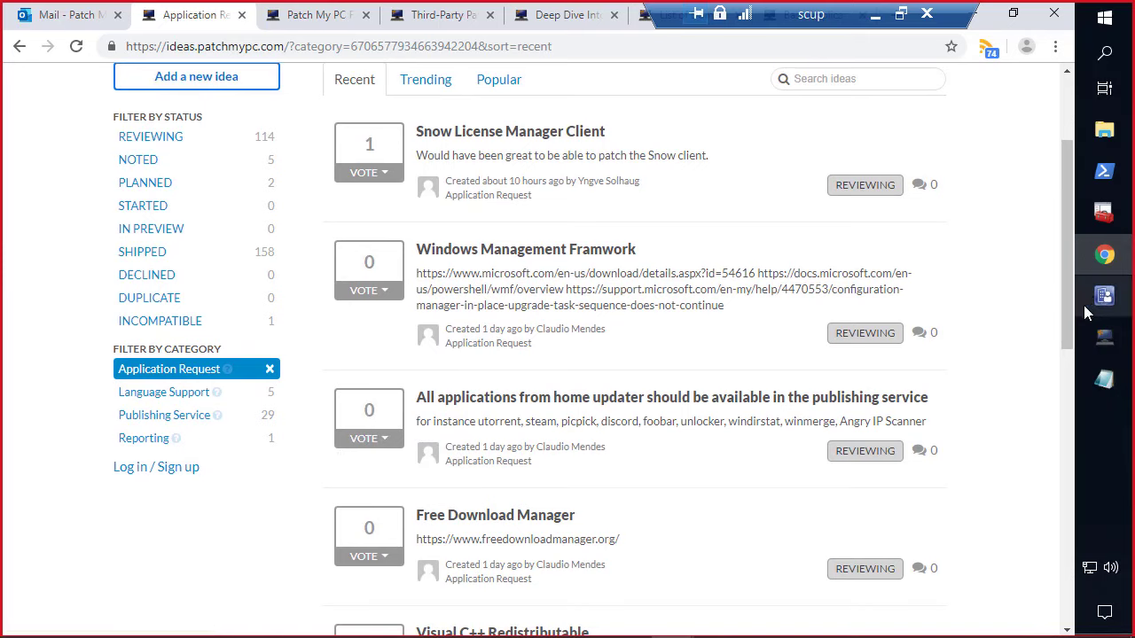
mouse_move(1080, 306)
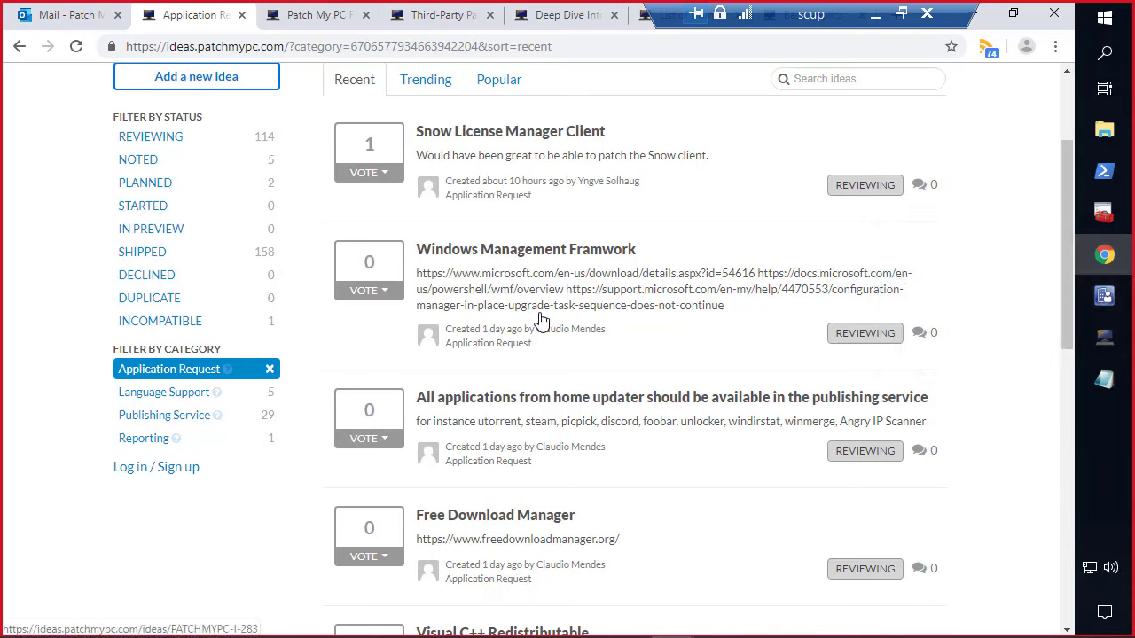
drag(808, 27, 660, 24)
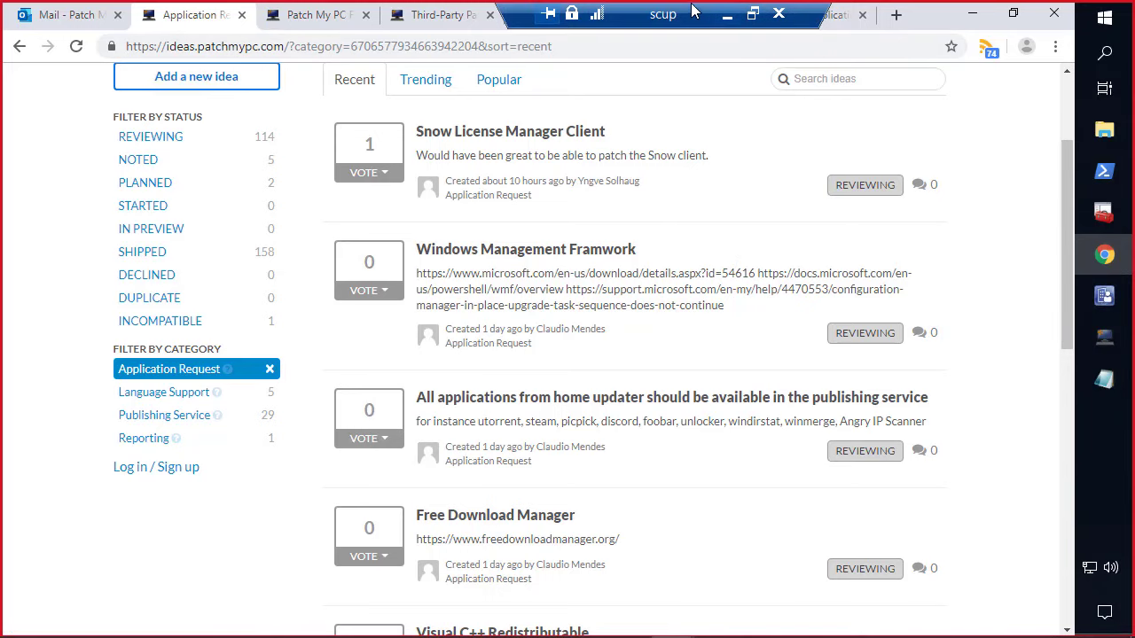
click(1108, 351)
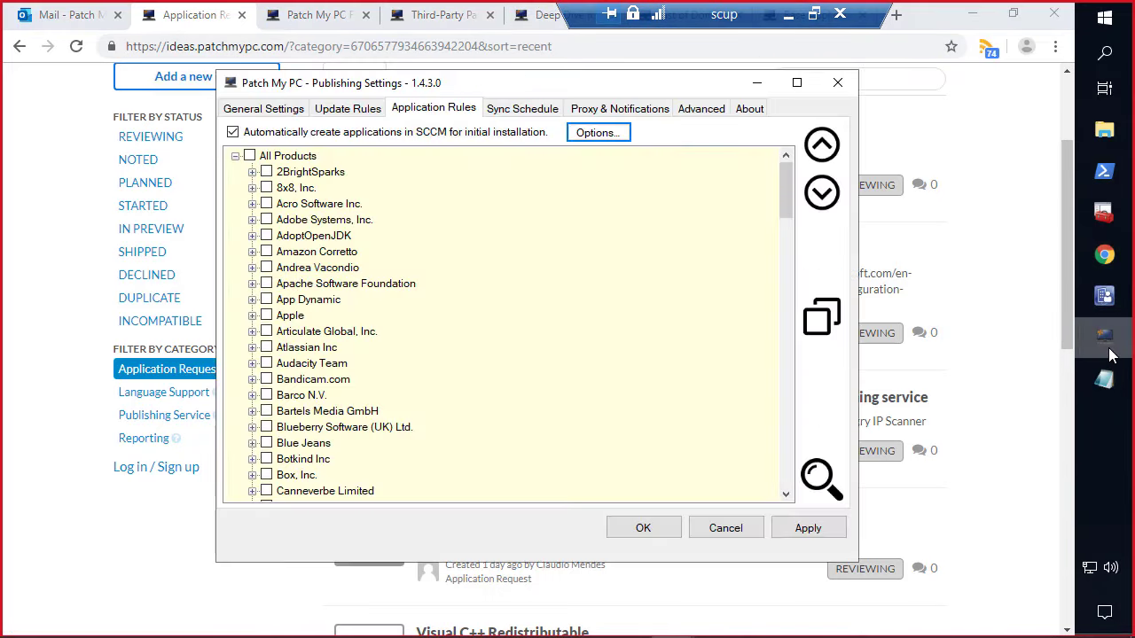
click(821, 195)
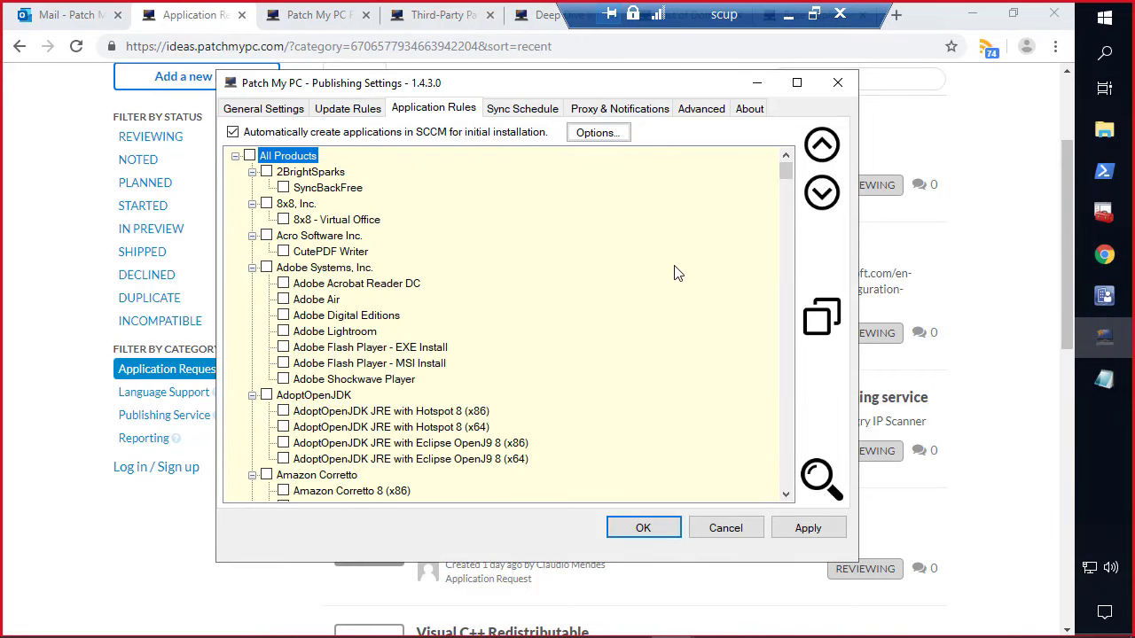
scroll(373, 335, down, 2)
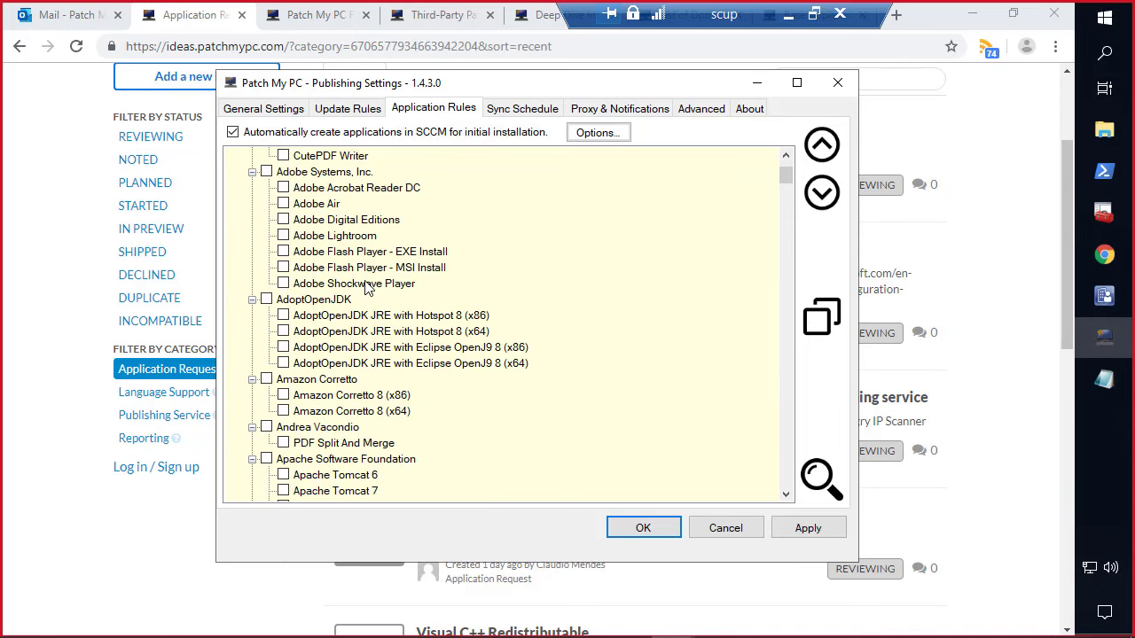
scroll(23, 596, down, 3)
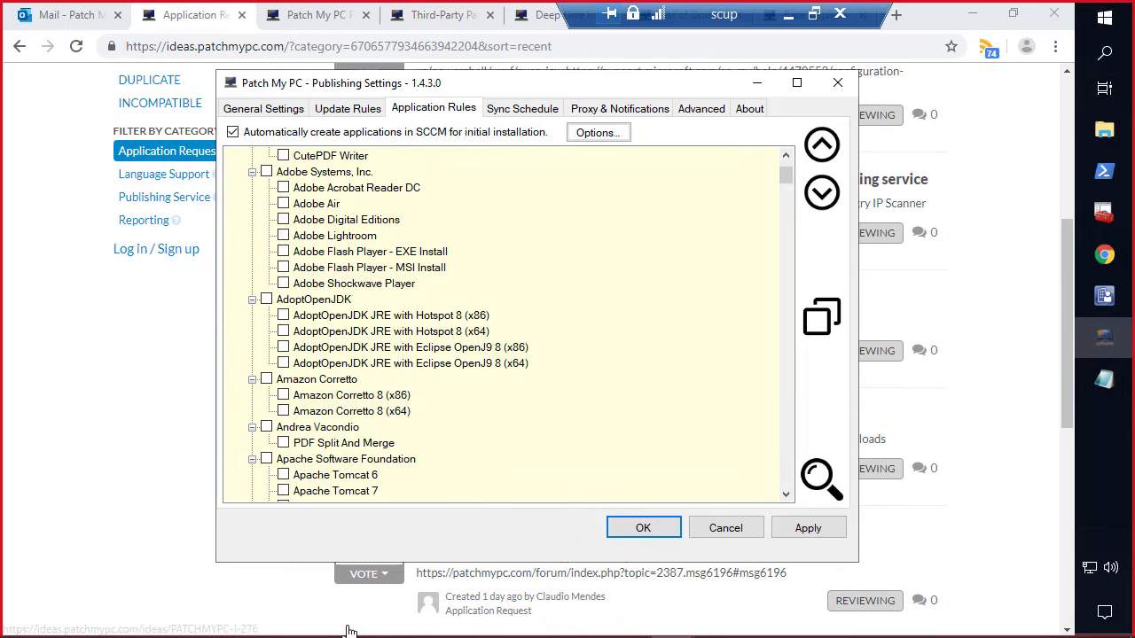
Step: Search the application rules for 7-Zip and enable 7-Zip (x64) - EXE Install
key(ctrl+f)
text(7-0z)
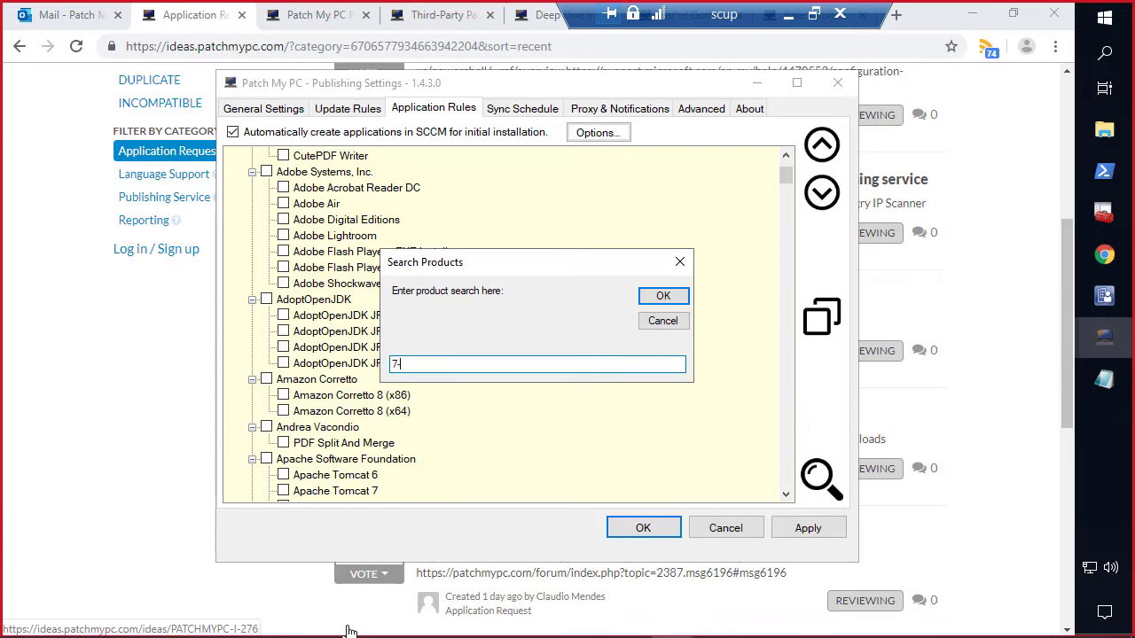
key(Return)
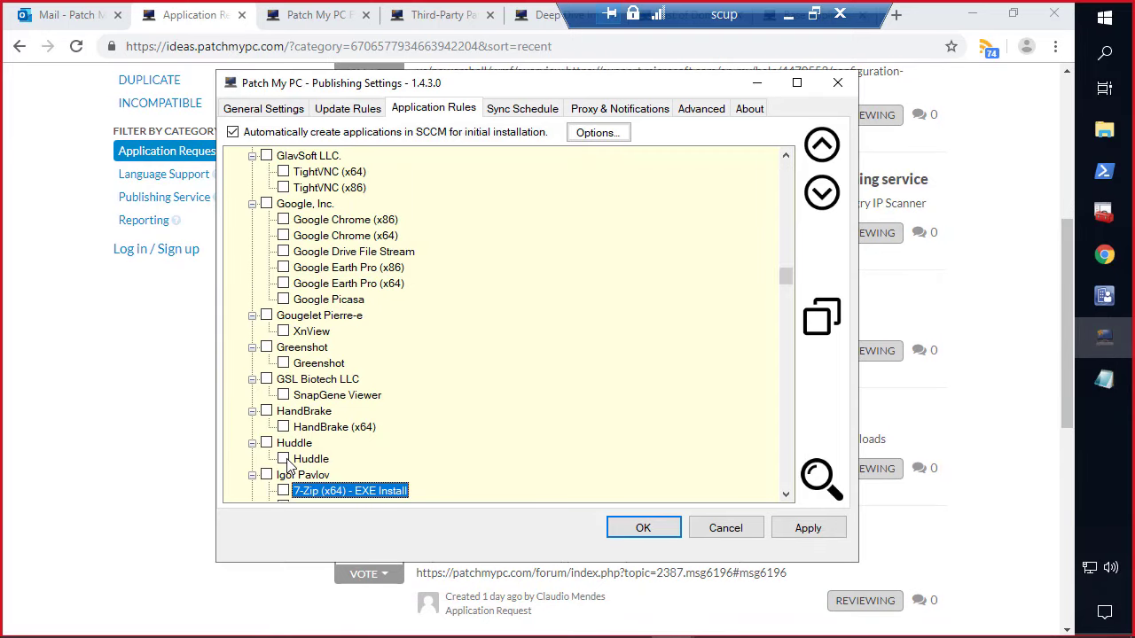
scroll(284, 441, down, 1)
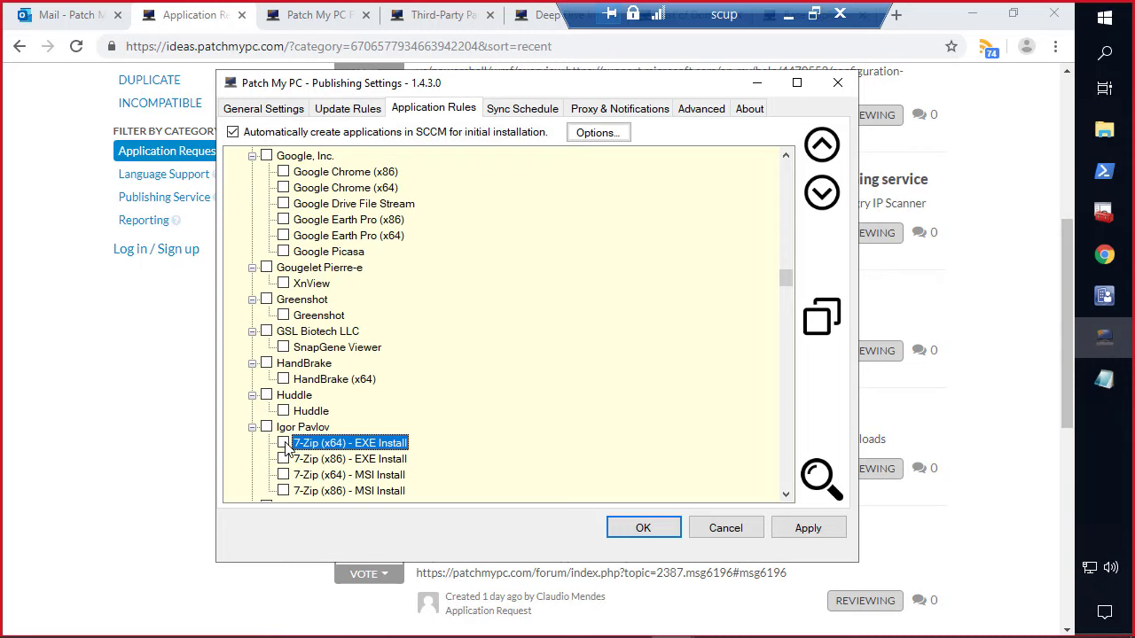
click(282, 442)
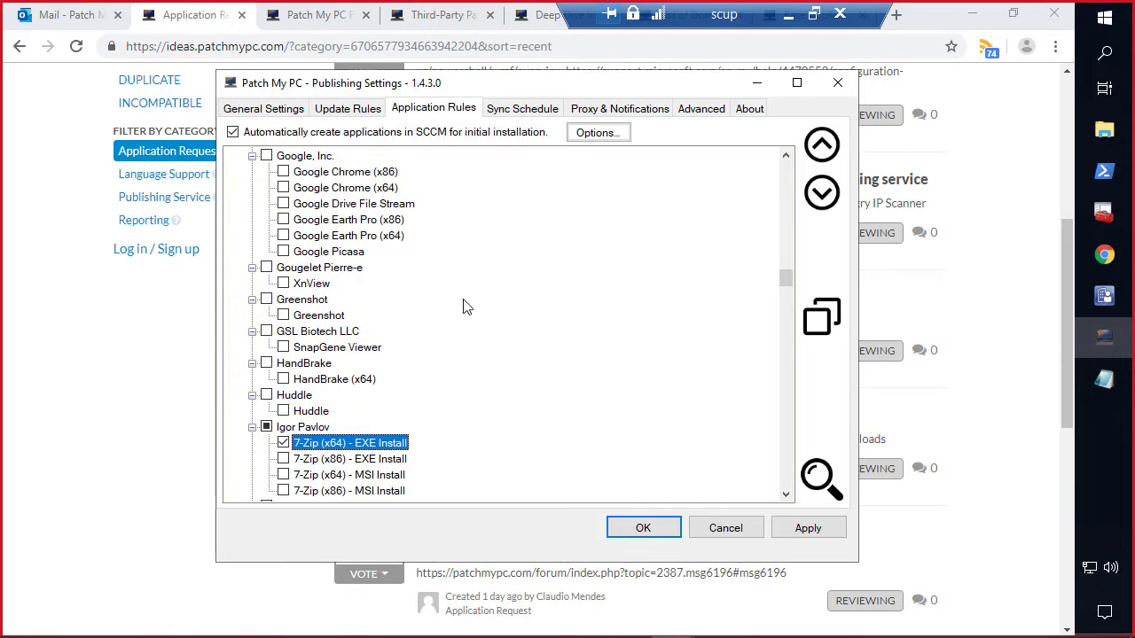
Step: Copy the enabled products from the update rules into the application rules, including their custom actions
click(358, 189)
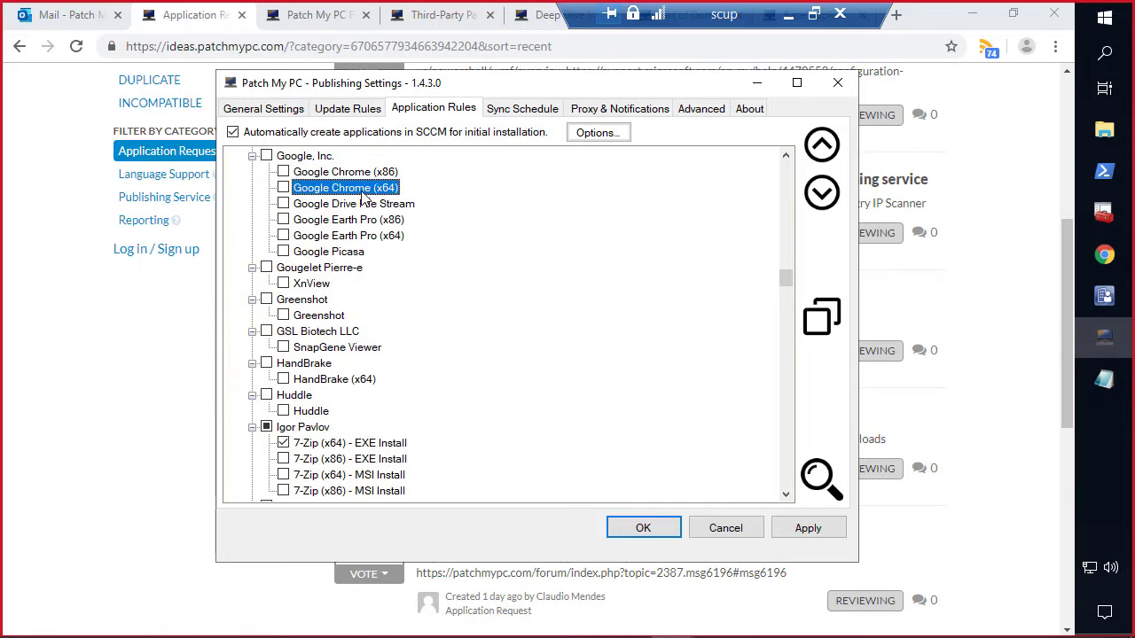
click(837, 326)
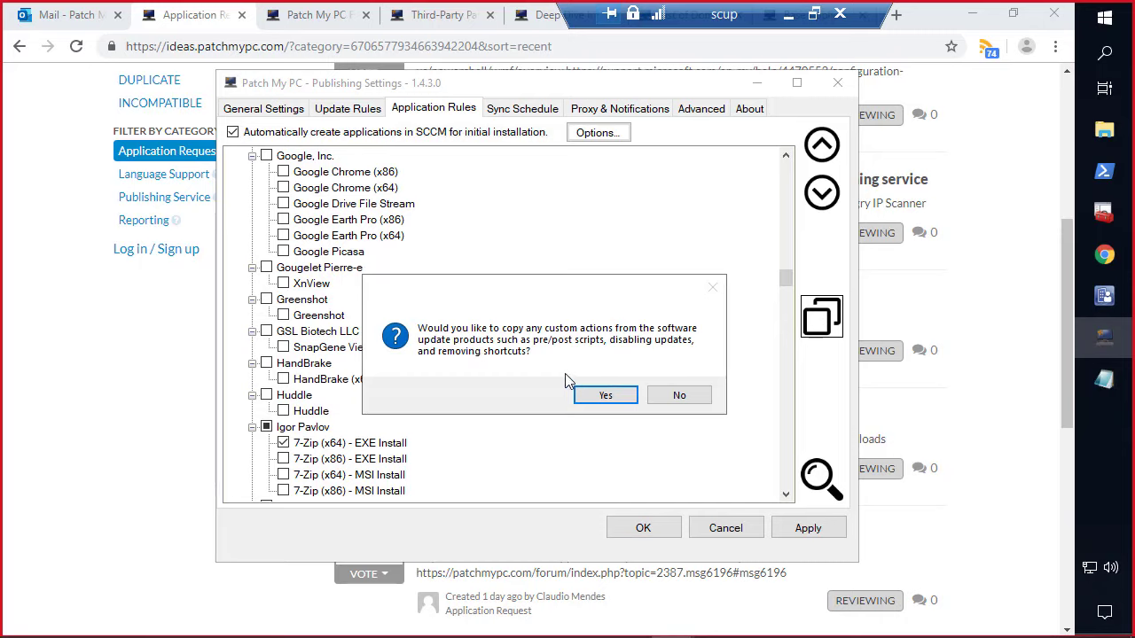
click(590, 397)
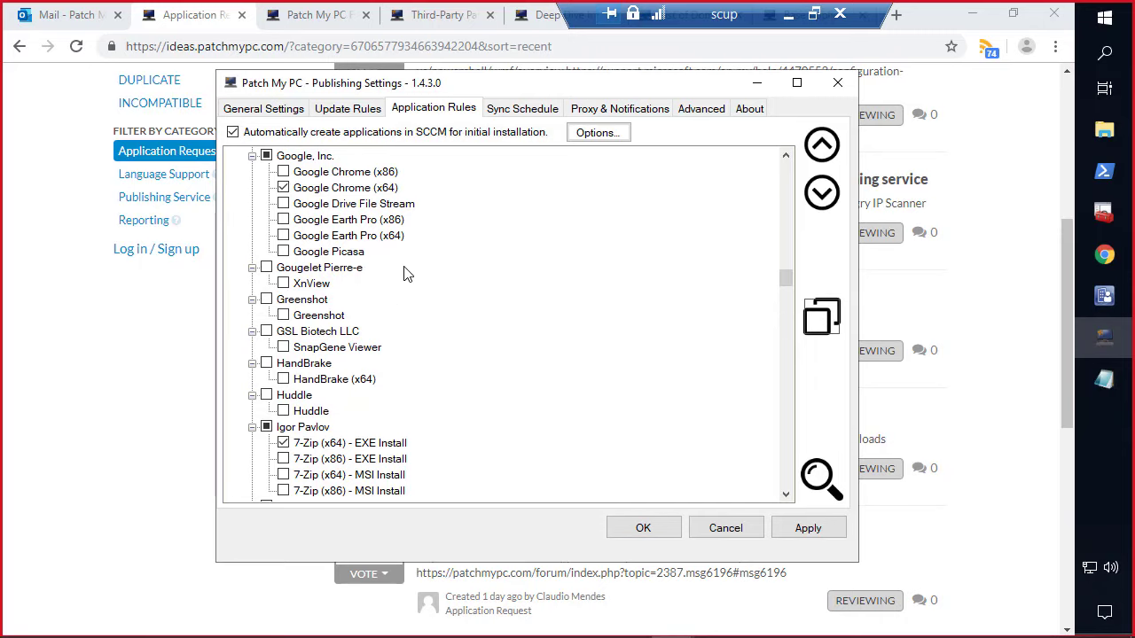
Step: Check the custom options copied to Google Chrome (x64), leaving them as they are, and apply the application rule changes
right_click(310, 188)
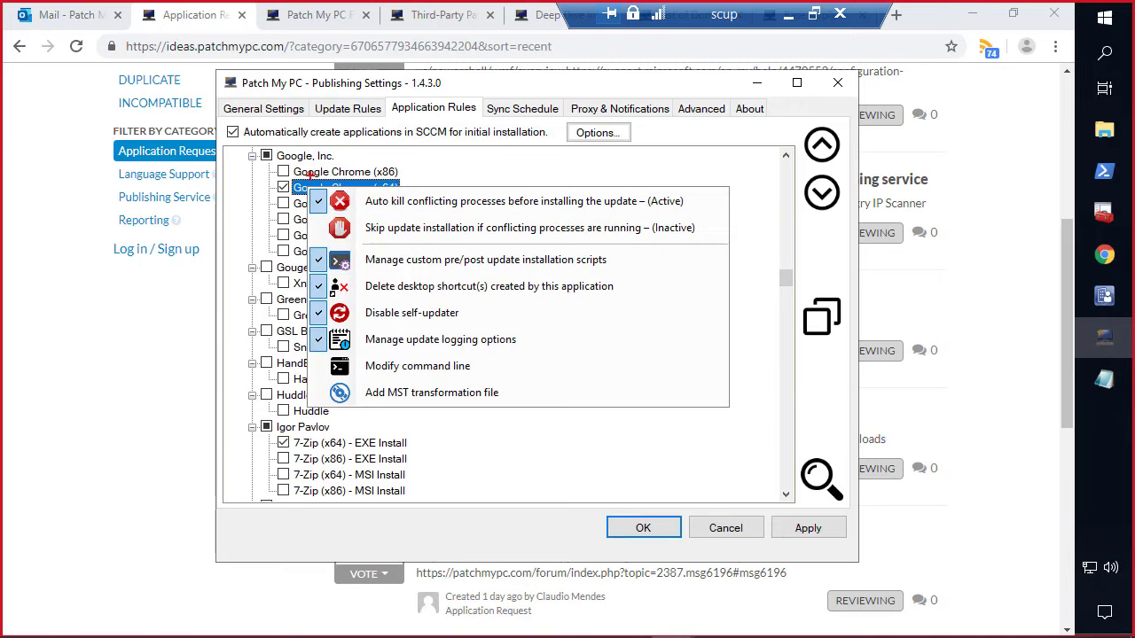
mouse_move(256, 177)
mouse_down()
mouse_move(594, 285)
mouse_move(767, 418)
mouse_up()
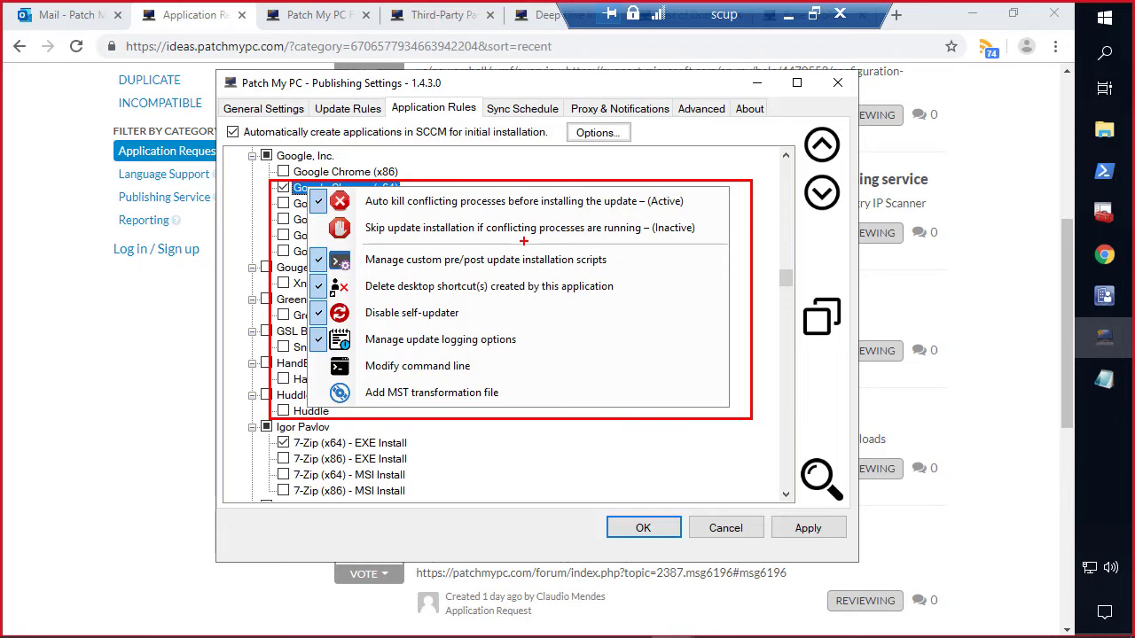
key(Escape)
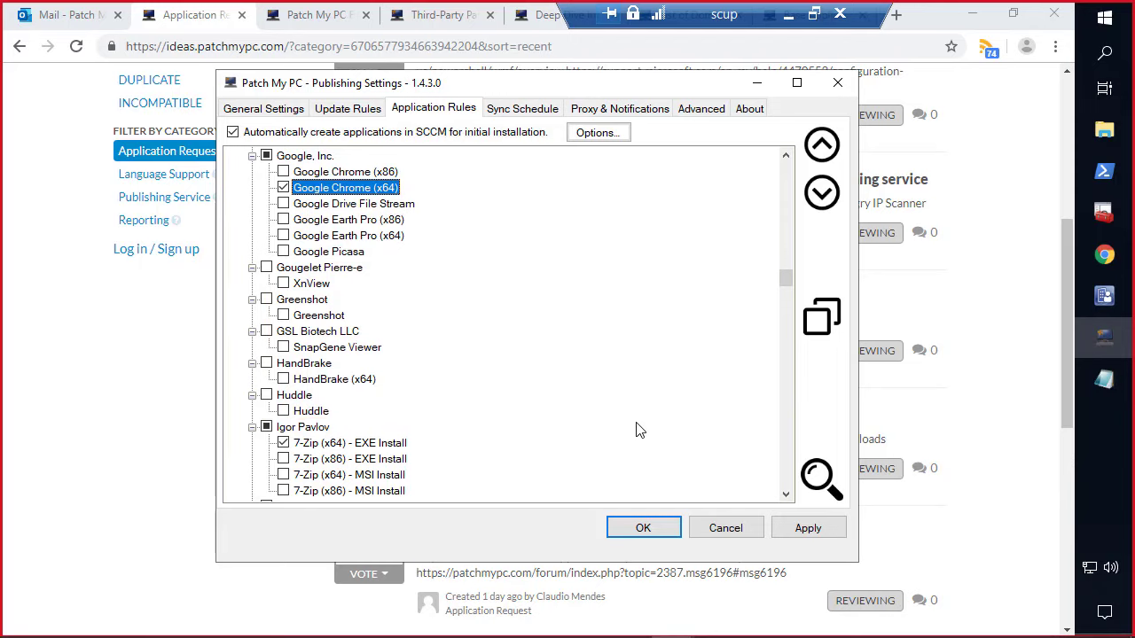
click(802, 527)
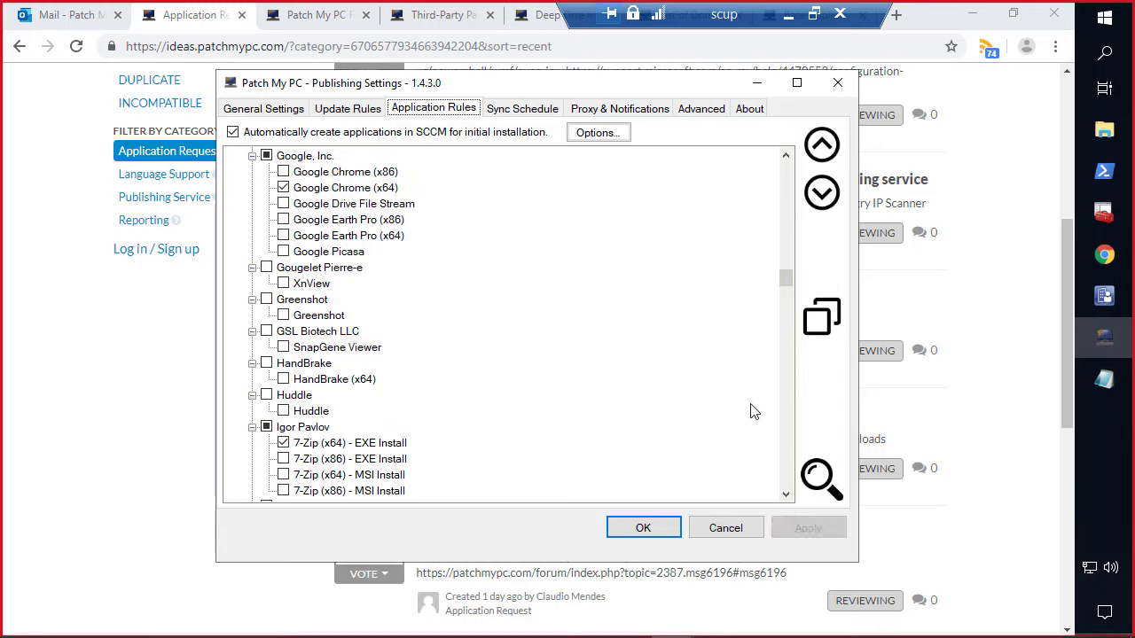
Step: Minimize the remote session to check the Teams meeting chat, and return to the scup remote session
click(787, 14)
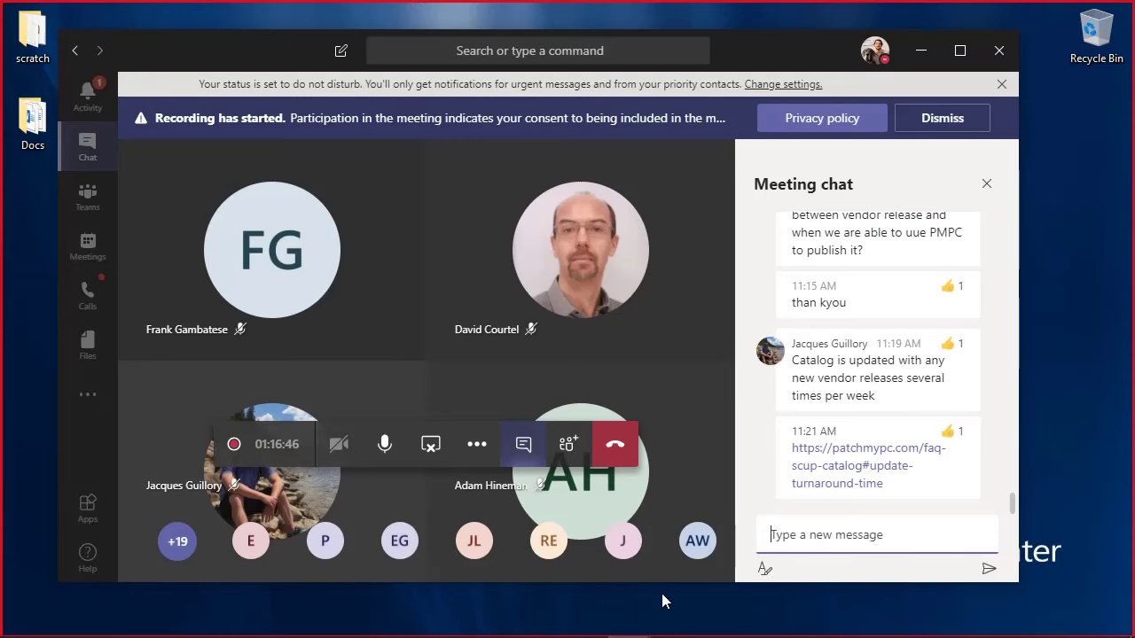
mouse_move(620, 631)
mouse_move(672, 621)
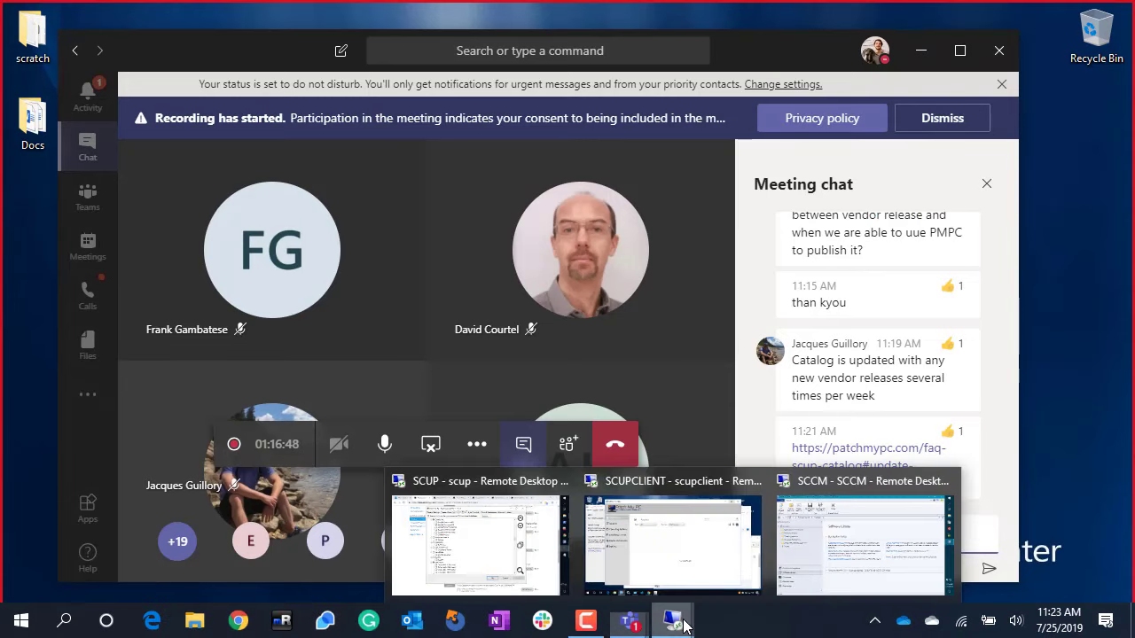
click(516, 539)
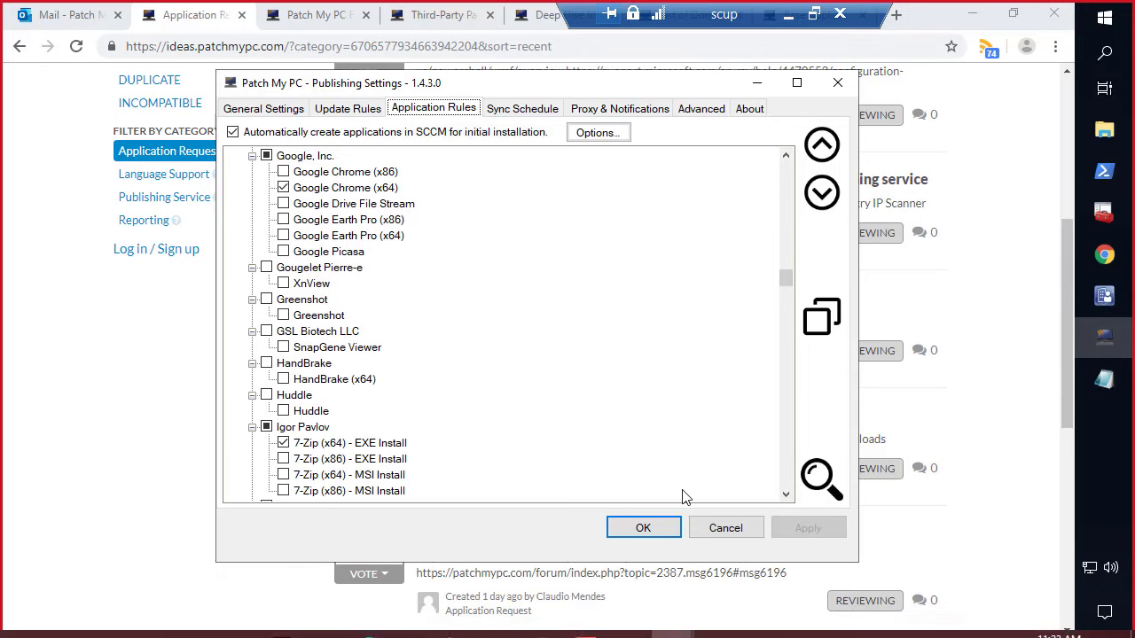
Step: Run the publishing service sync from the sync schedule settings and confirm it
click(347, 111)
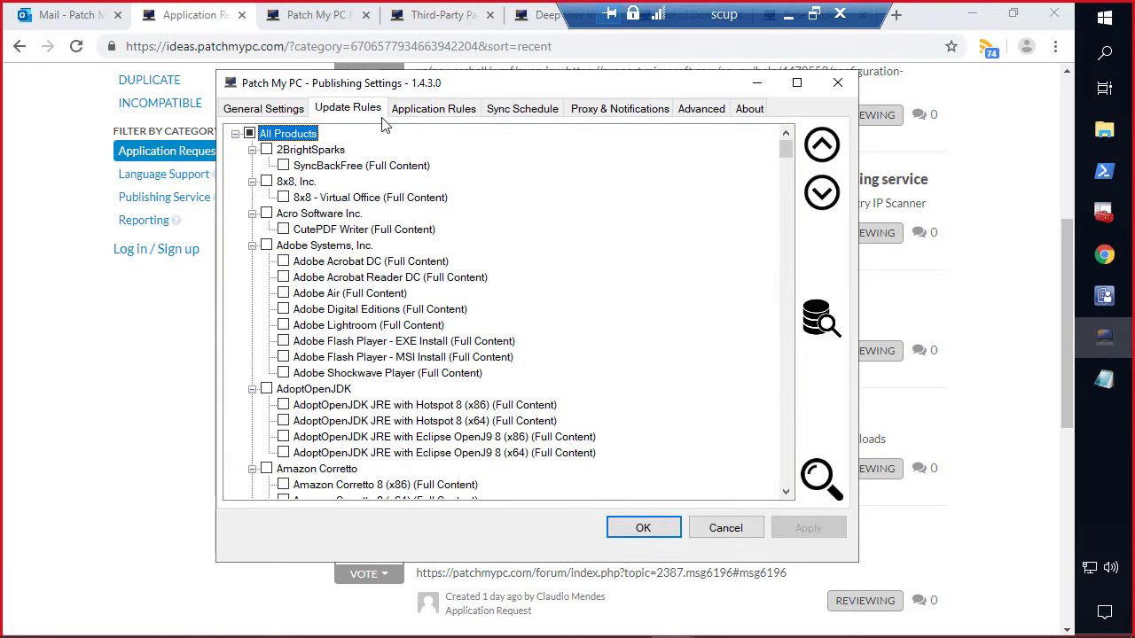
click(507, 109)
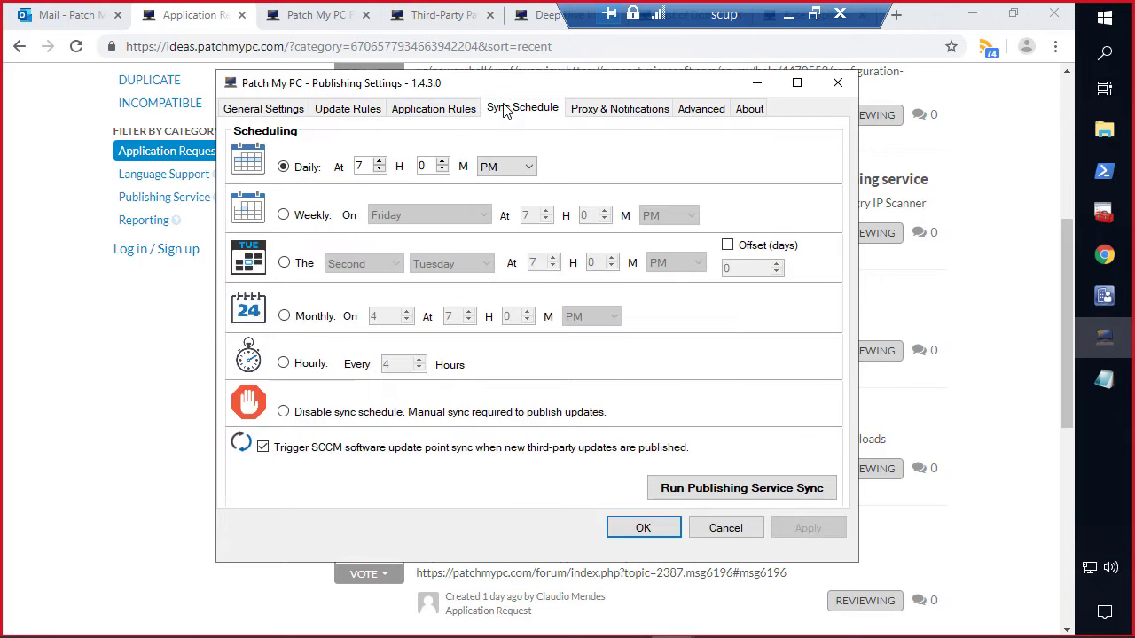
click(741, 486)
click(671, 390)
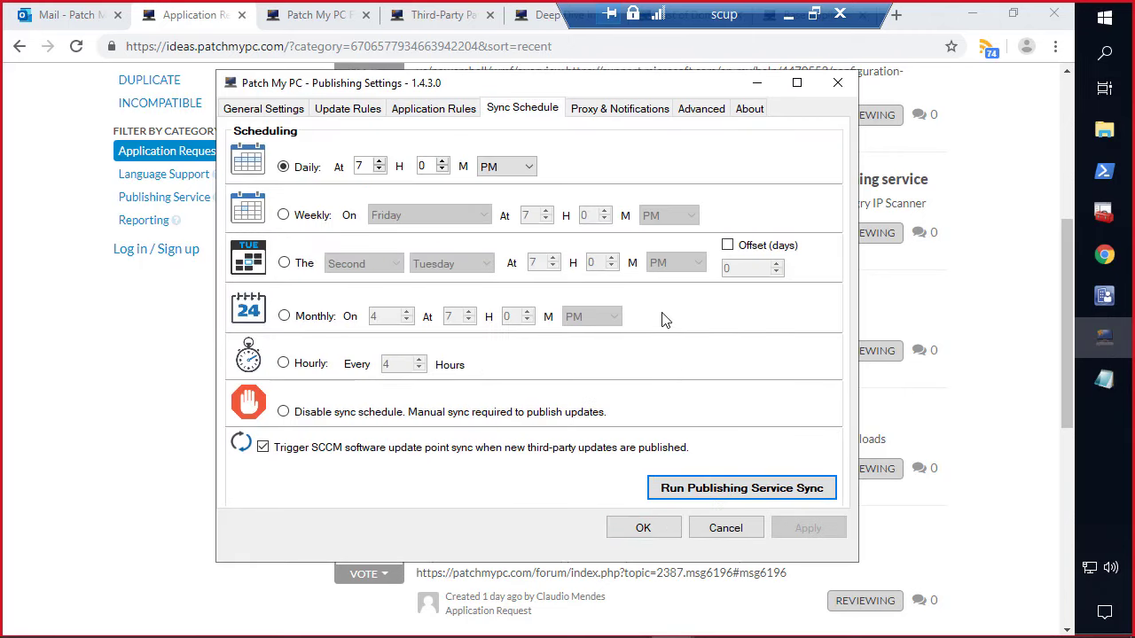
Step: Open PatchMyPC.log from the logging options and dock the log viewer beside the settings window
drag(506, 87, 314, 111)
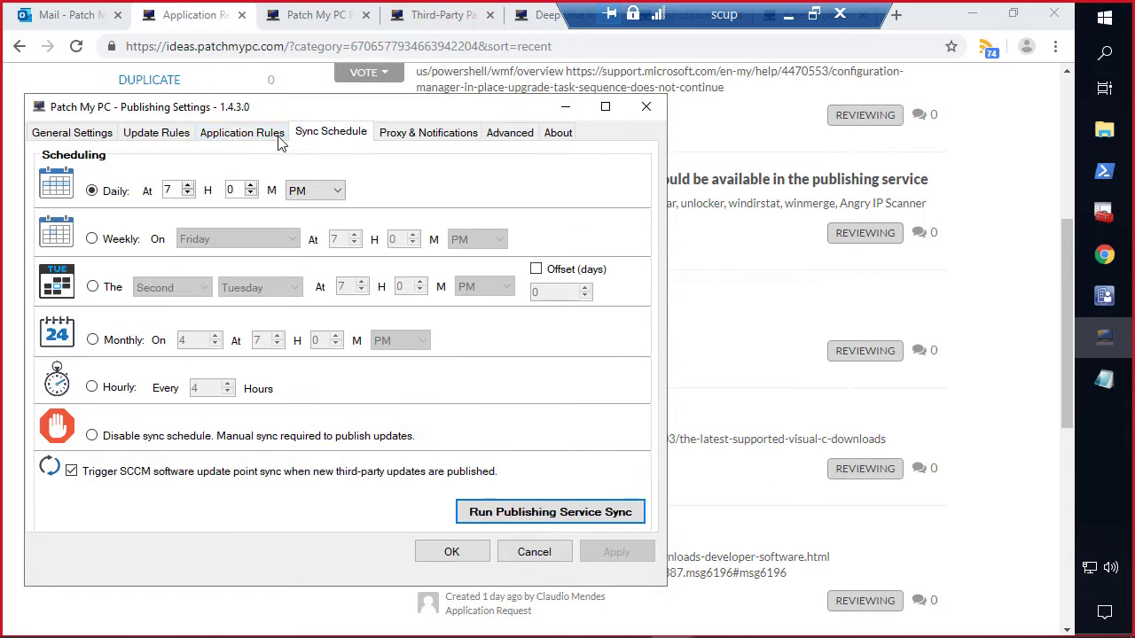
click(79, 133)
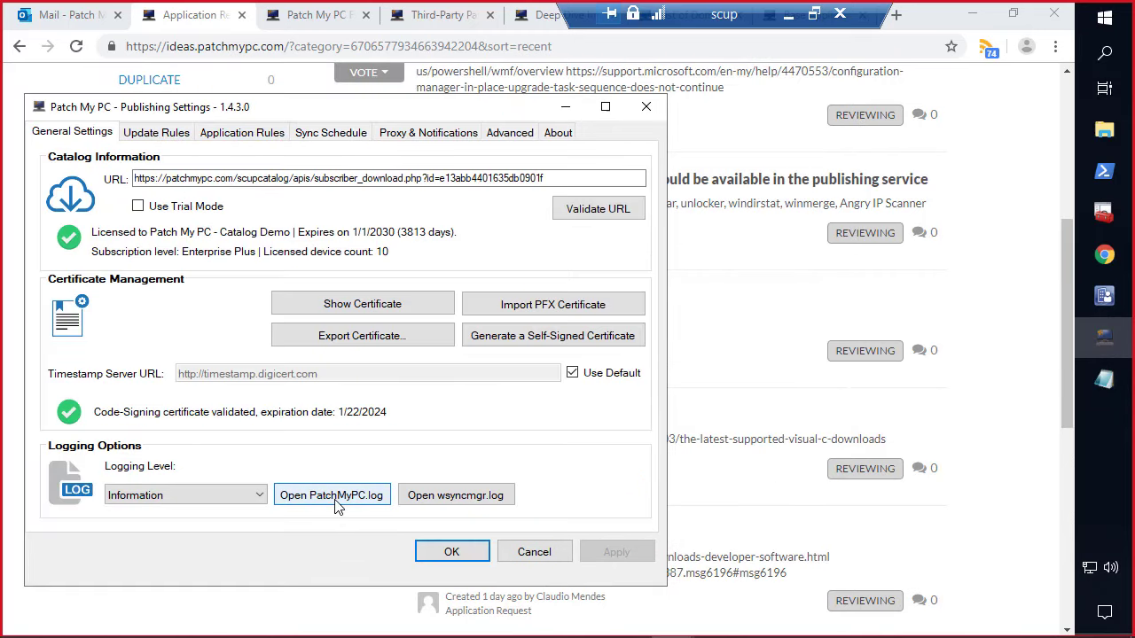
click(336, 505)
drag(396, 108, 1130, 135)
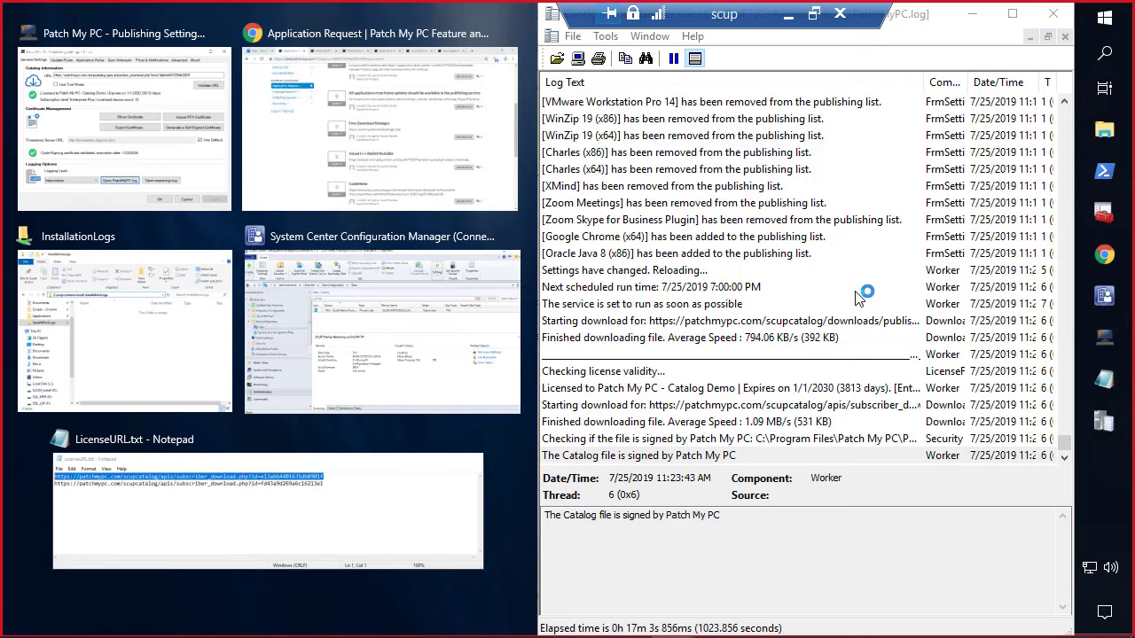
click(817, 555)
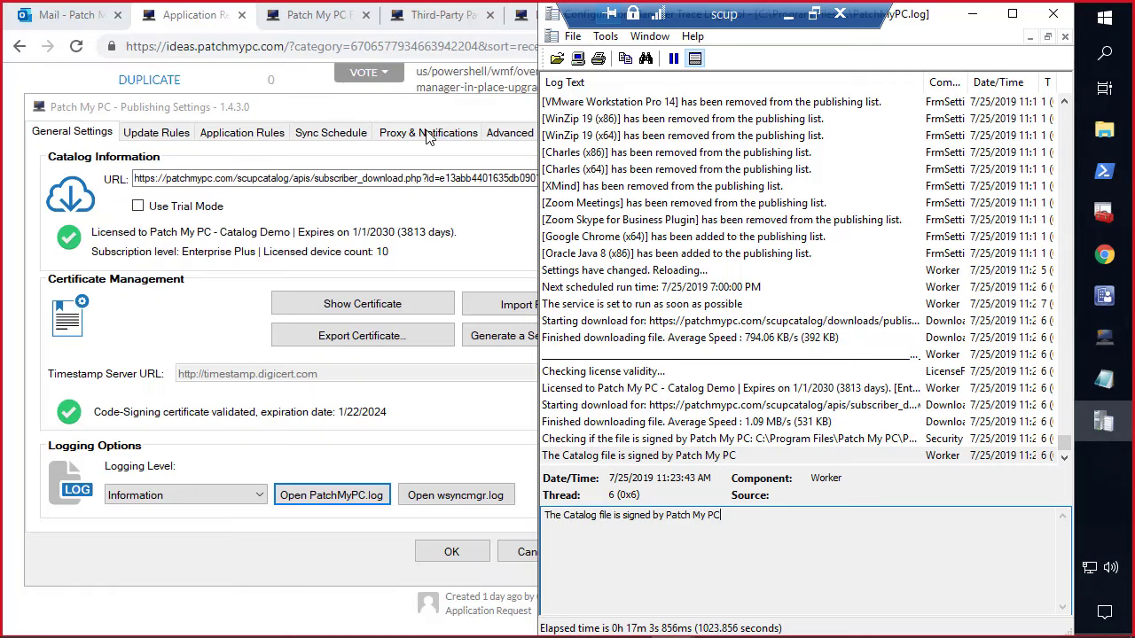
Step: Review the publishing service's sync scheduling options, from daily to hourly and disabled
click(325, 132)
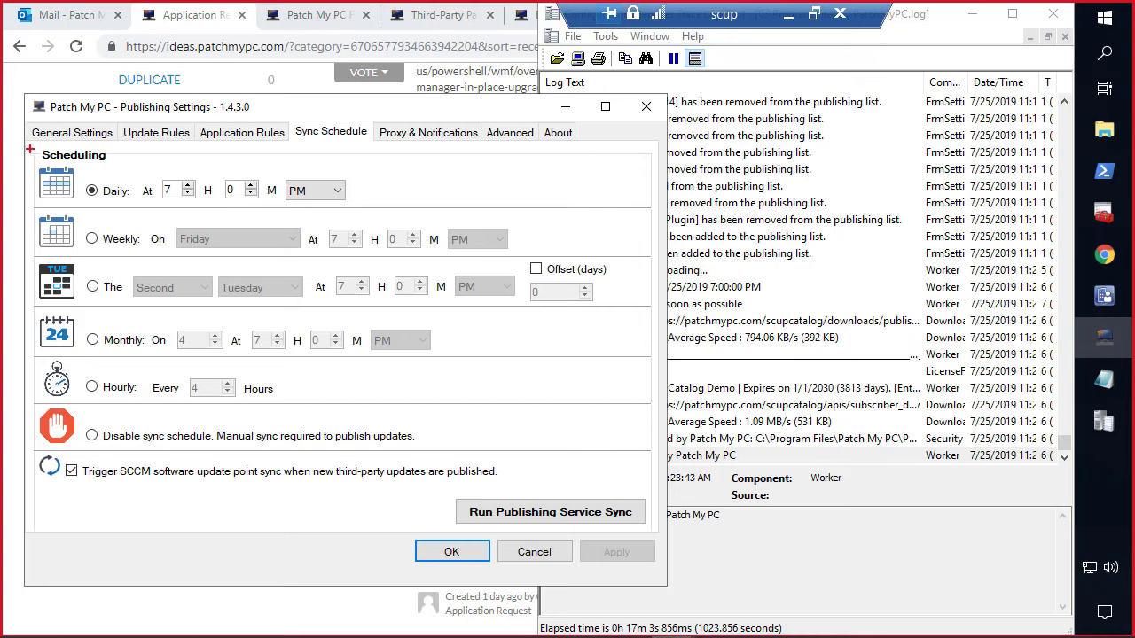
mouse_move(30, 149)
mouse_down()
mouse_move(234, 225)
mouse_move(693, 505)
mouse_move(643, 498)
mouse_up()
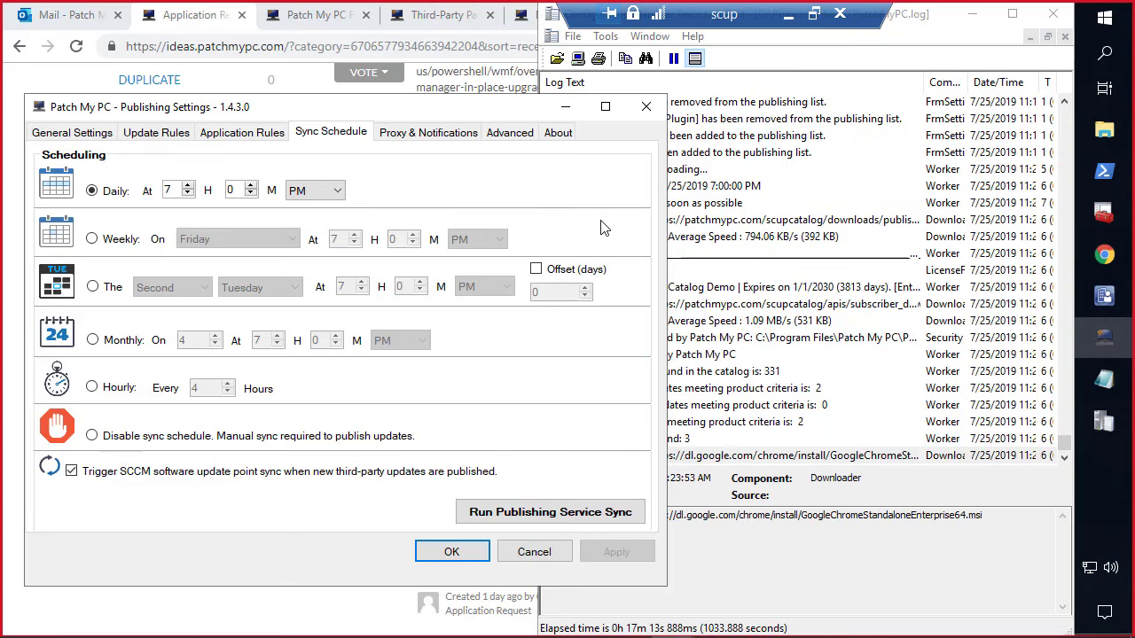
Step: Switch to Chrome, open the July 24, 2019 post from the Catalog Updates RSS feed, and review its updates and base installs
click(1122, 266)
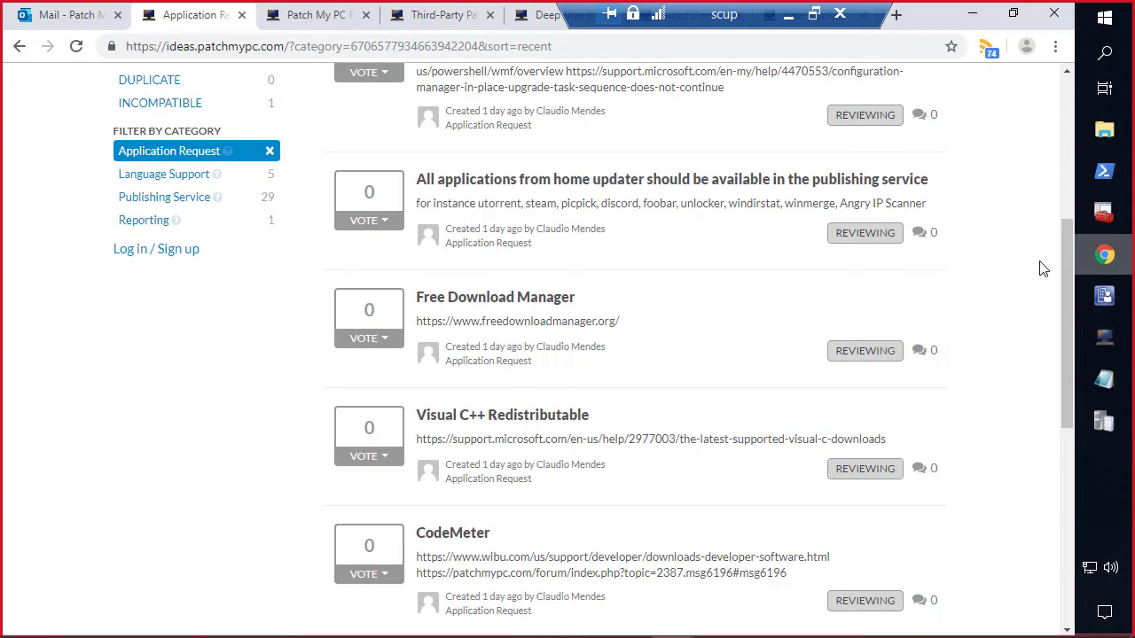
click(987, 46)
click(935, 147)
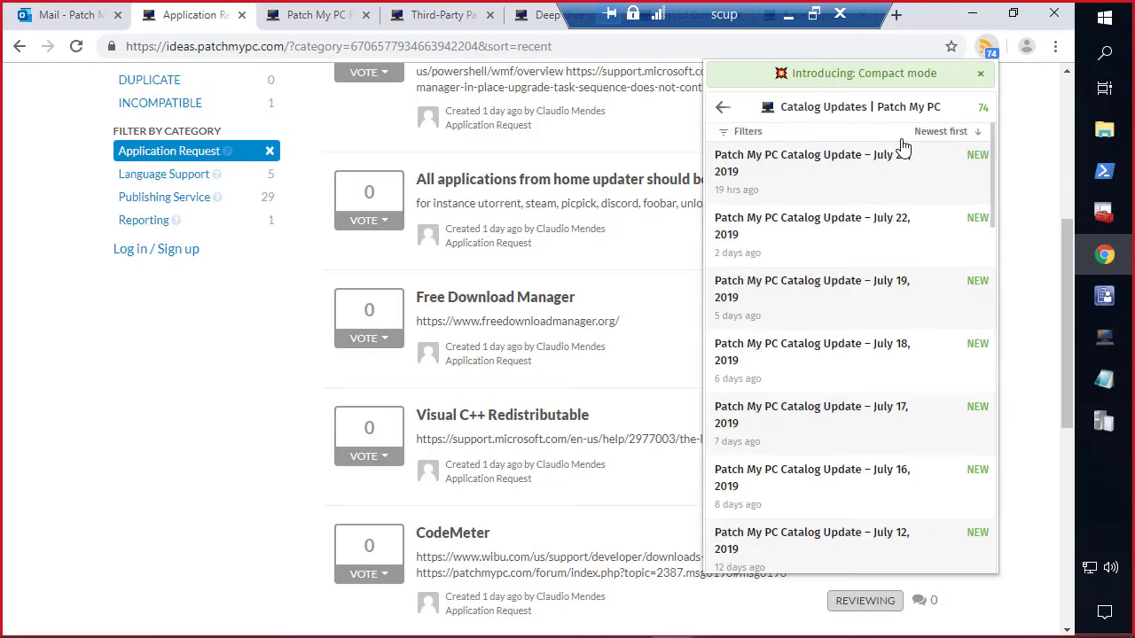
click(876, 168)
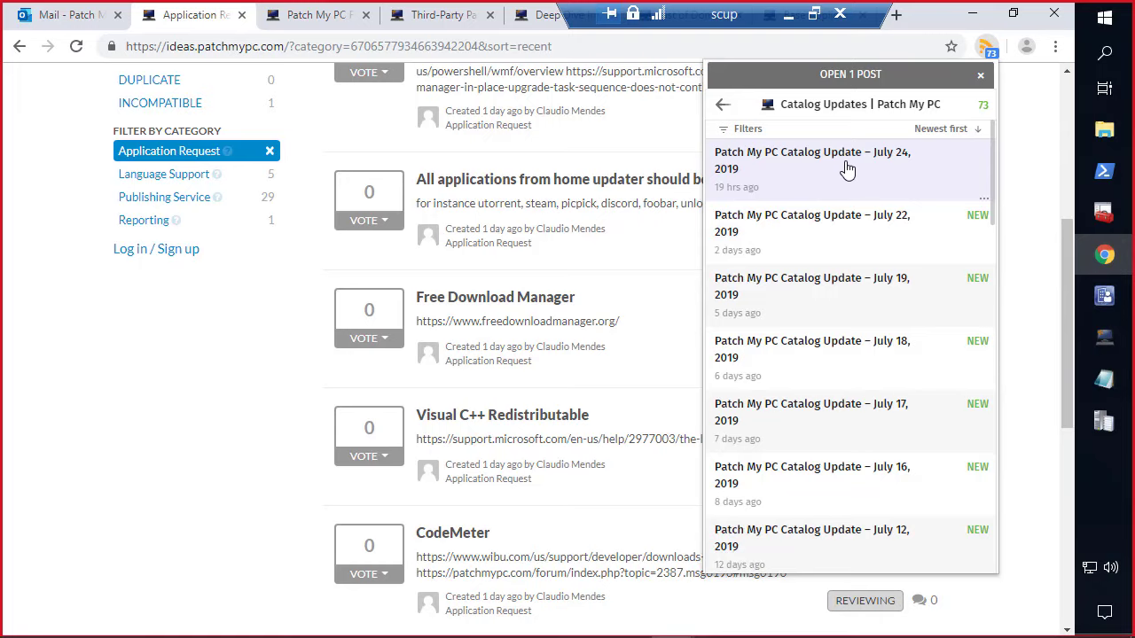
click(846, 168)
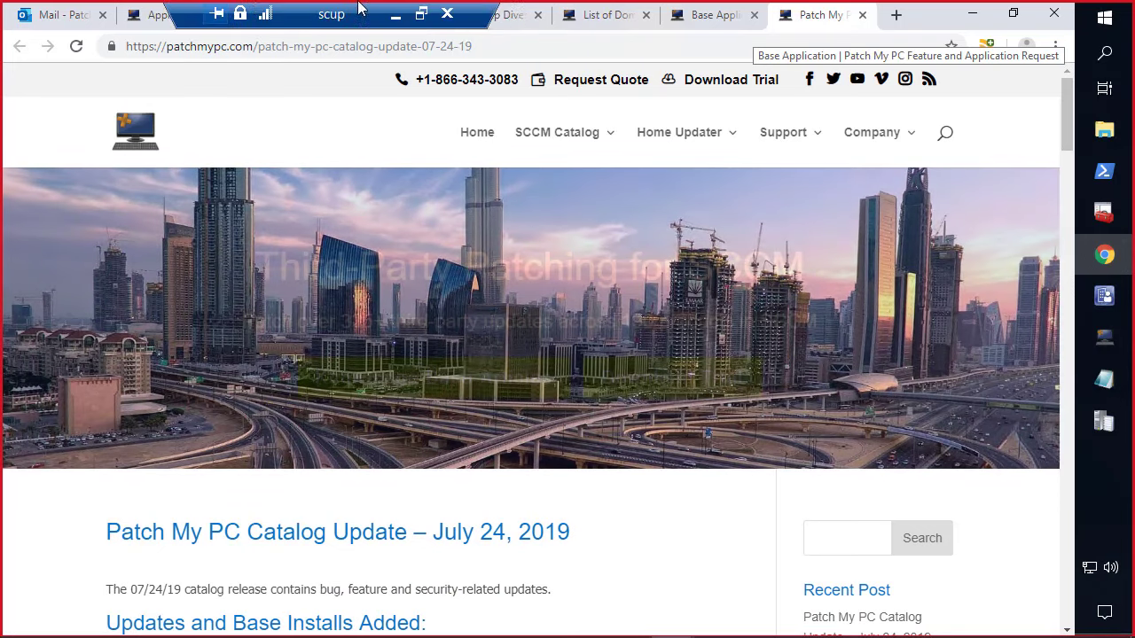
scroll(443, 450, down, 3)
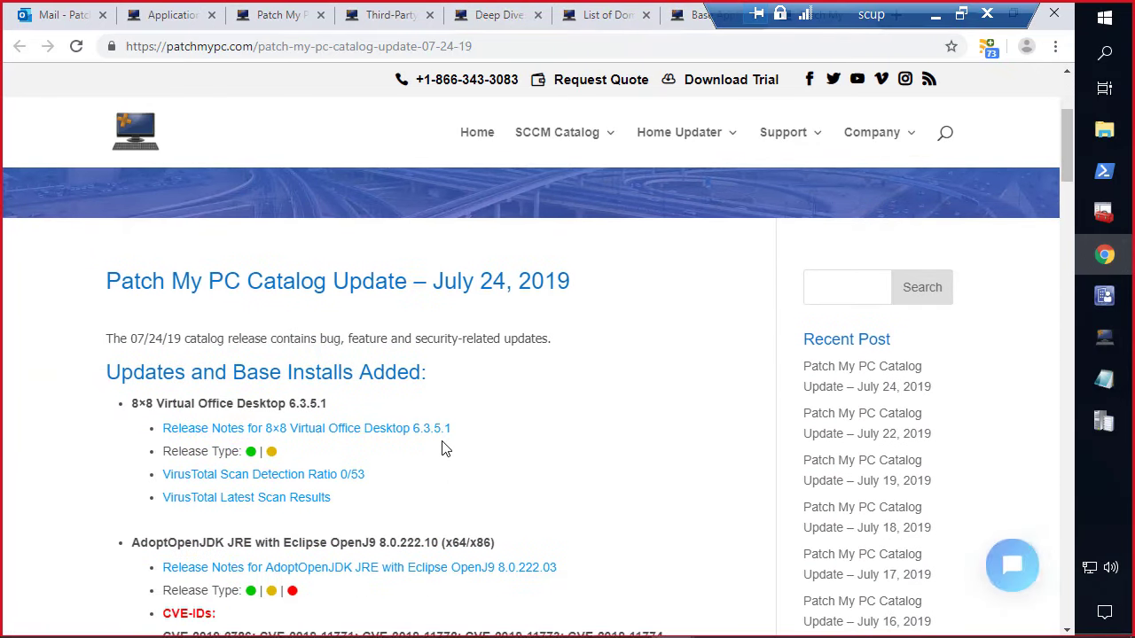
Step: Open the release notes for AdoptOpenJDK JRE with Eclipse OpenJ9 from the catalog post in a new tab and review them
scroll(445, 449, down, 1)
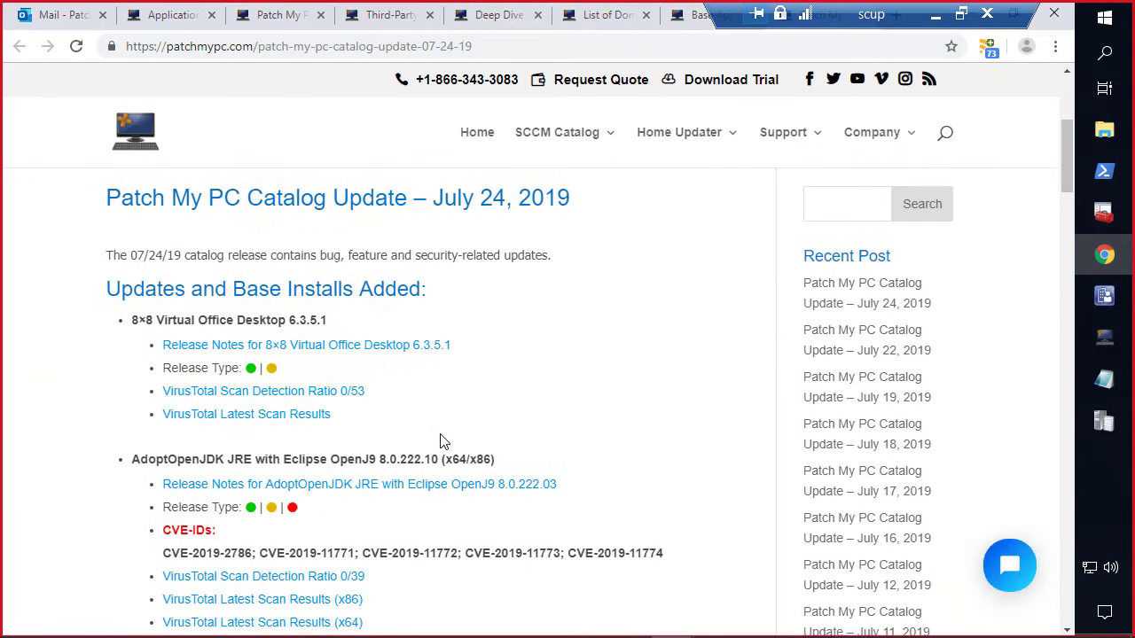
scroll(443, 441, down, 2)
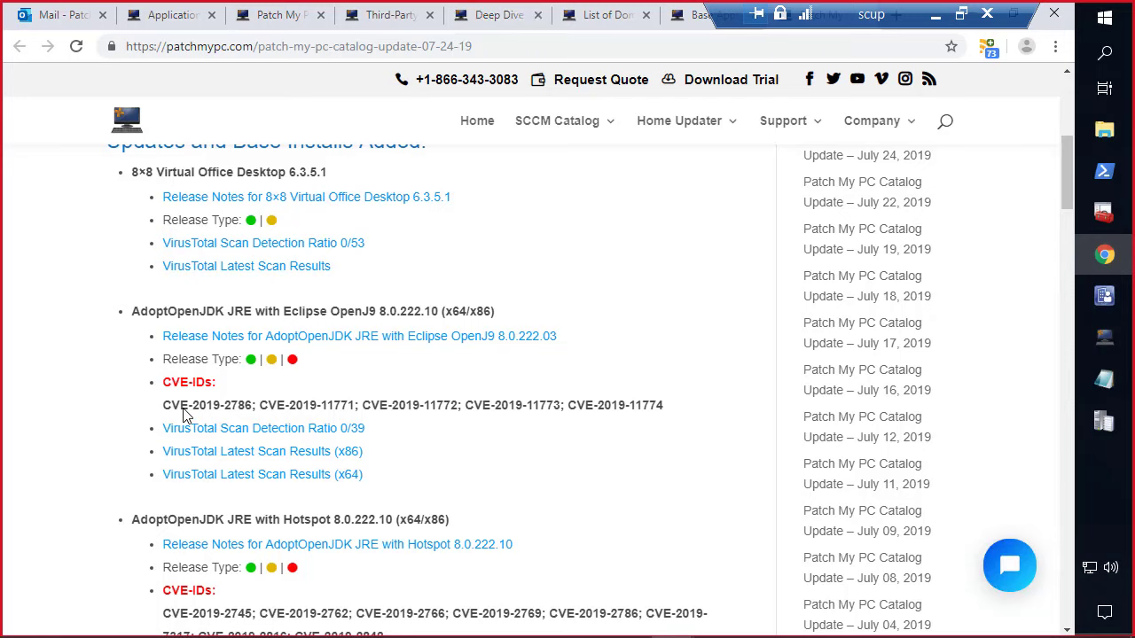
scroll(191, 412, down, 2)
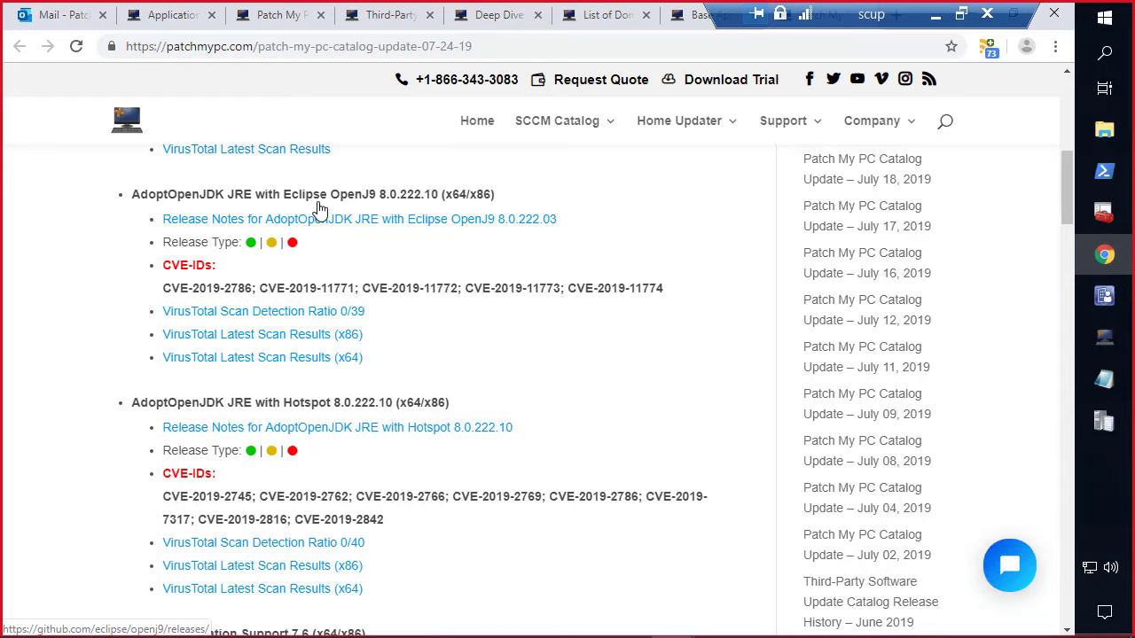
right_click(346, 221)
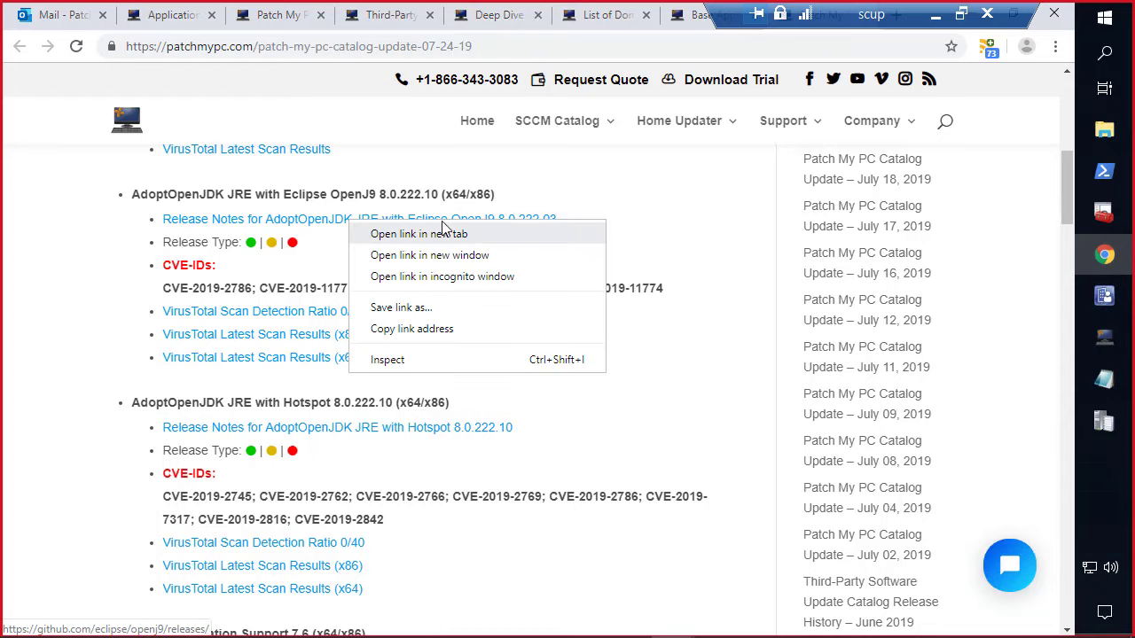
click(396, 233)
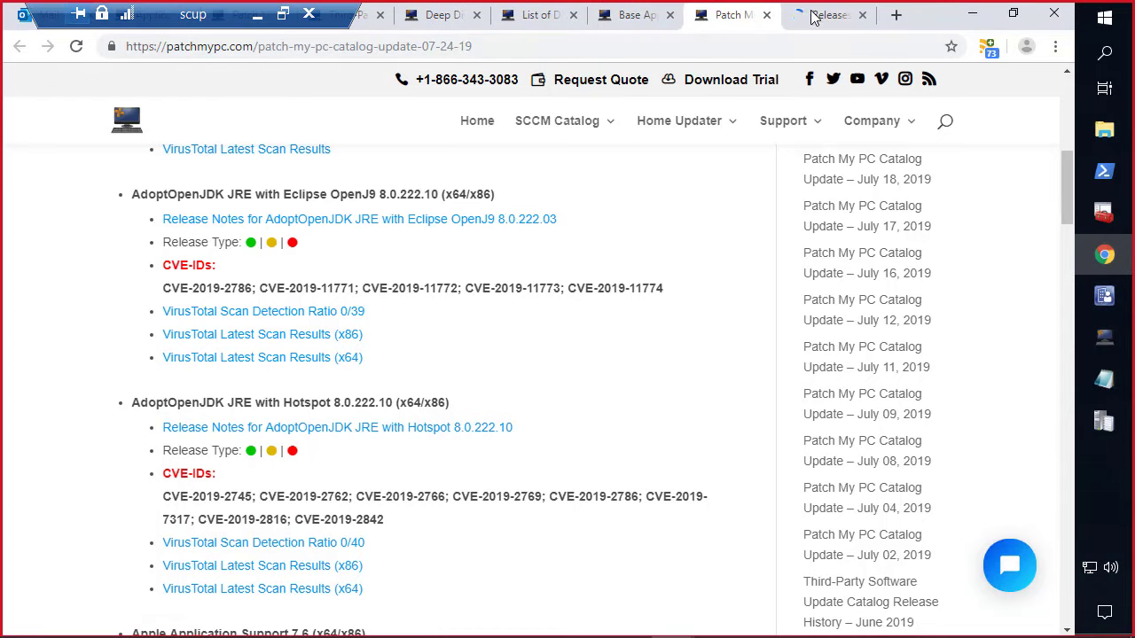
click(815, 15)
scroll(599, 226, down, 4)
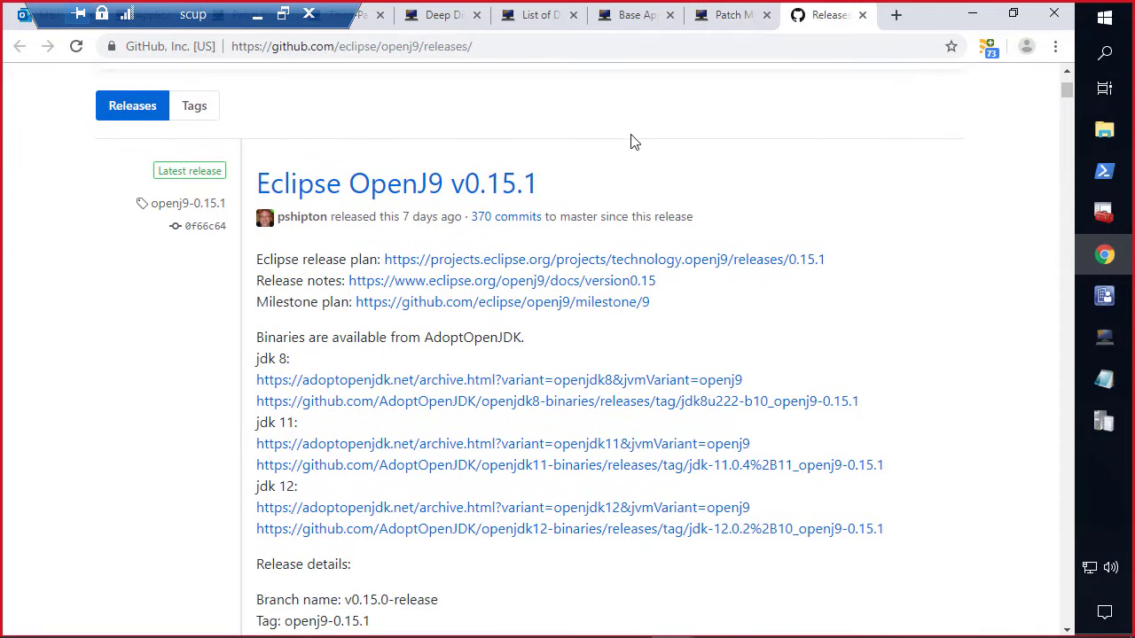
Step: Return to the July 24, 2019 catalog post, review its CVE-IDs, and open the x86 VirusTotal latest scan results for Snagit
click(727, 21)
scroll(486, 320, down, 7)
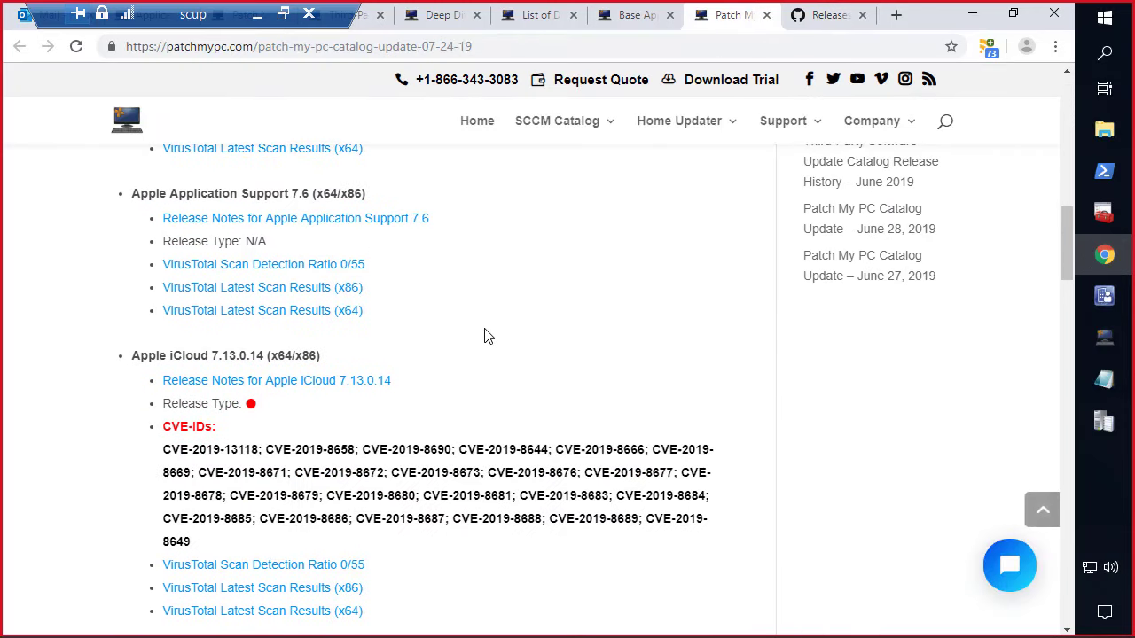
scroll(485, 330, down, 1)
scroll(422, 266, up, 3)
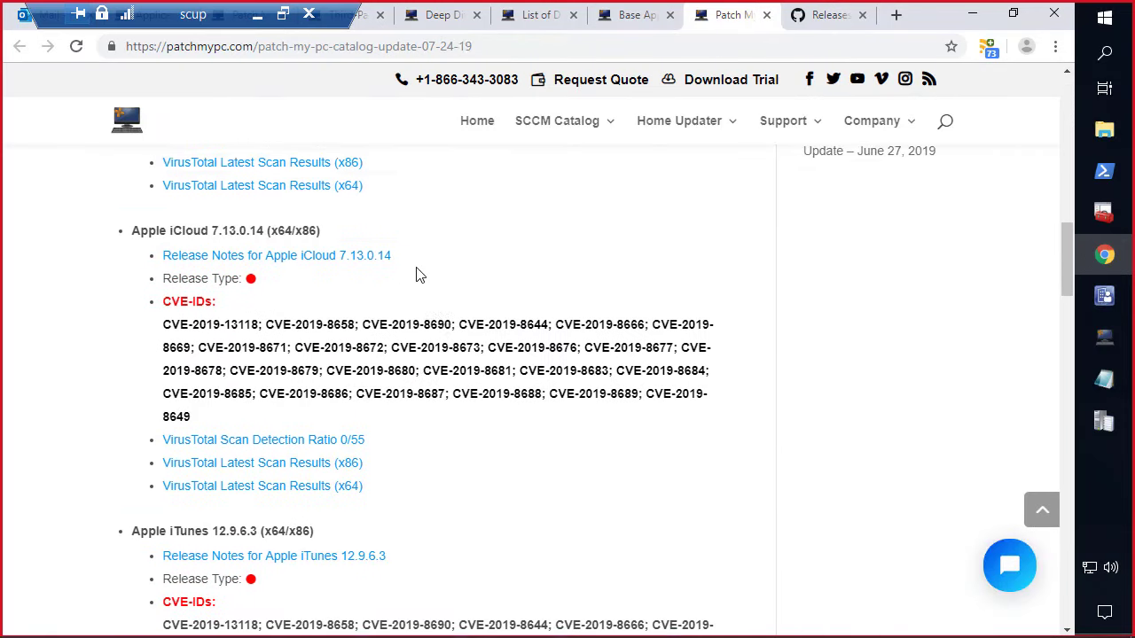
right_click(425, 270)
click(5, 297)
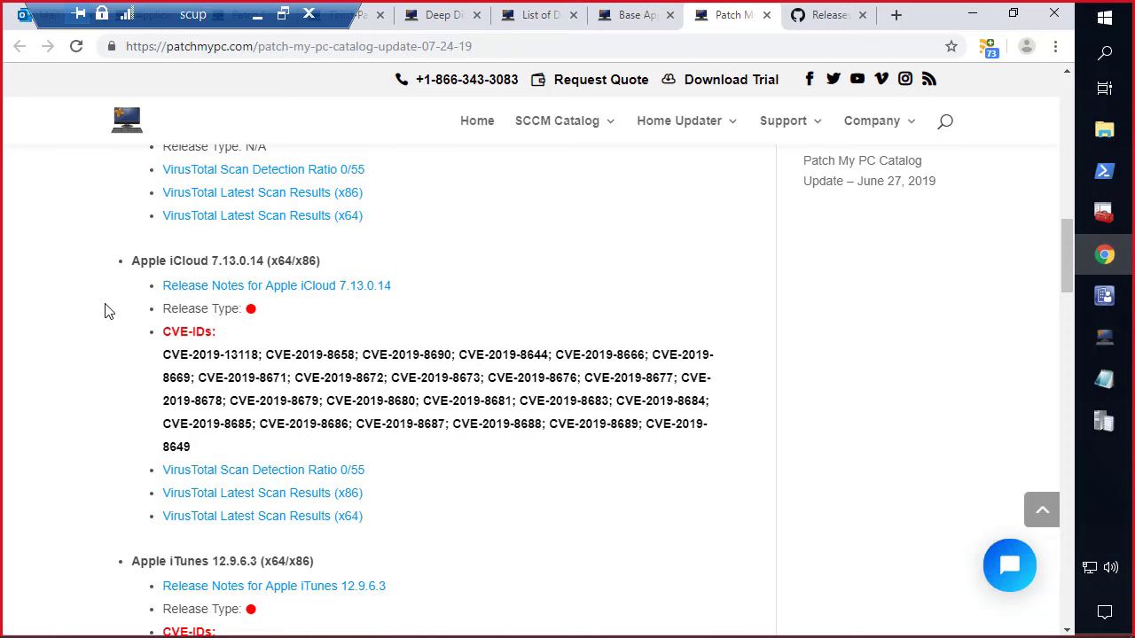
scroll(213, 329, down, 2)
scroll(213, 330, down, 9)
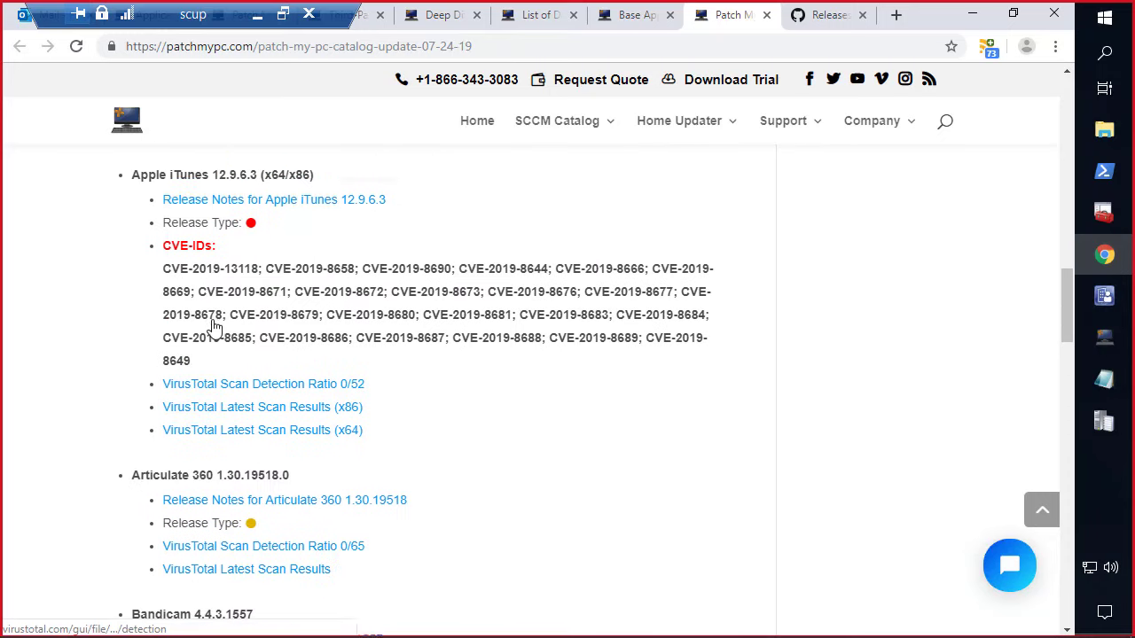
scroll(224, 348, down, 8)
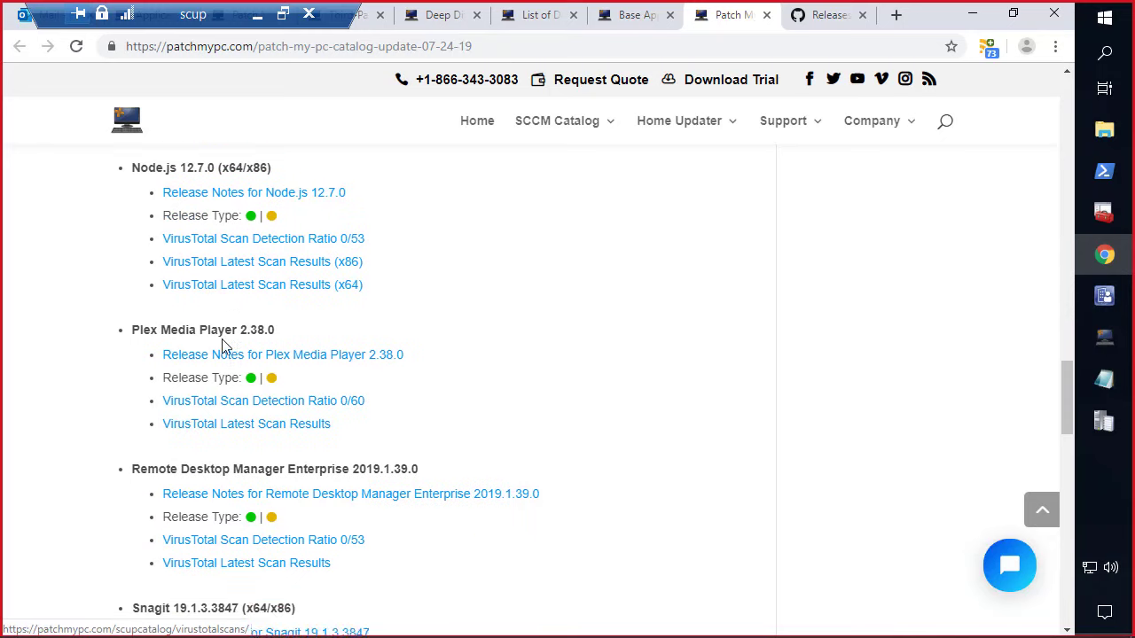
scroll(222, 346, down, 5)
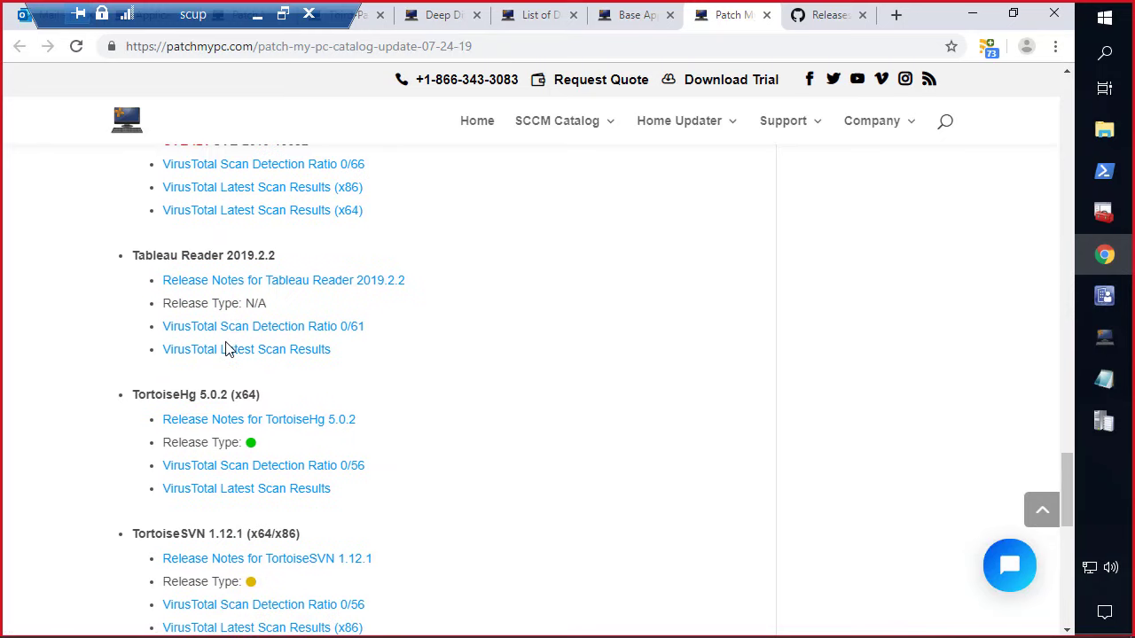
scroll(222, 350, up, 4)
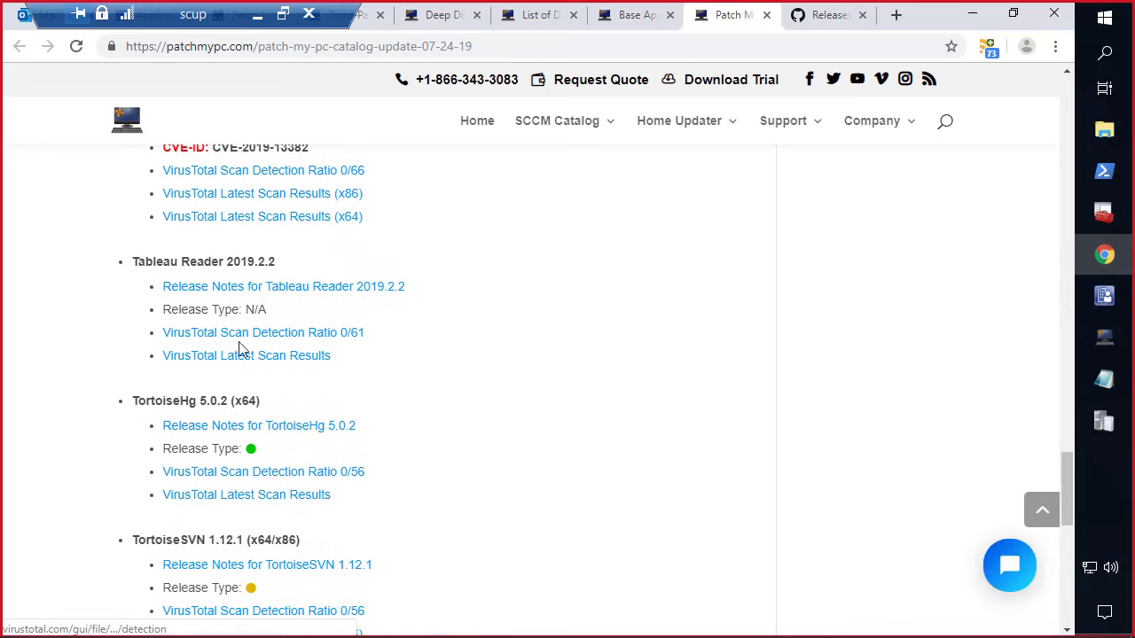
click(317, 202)
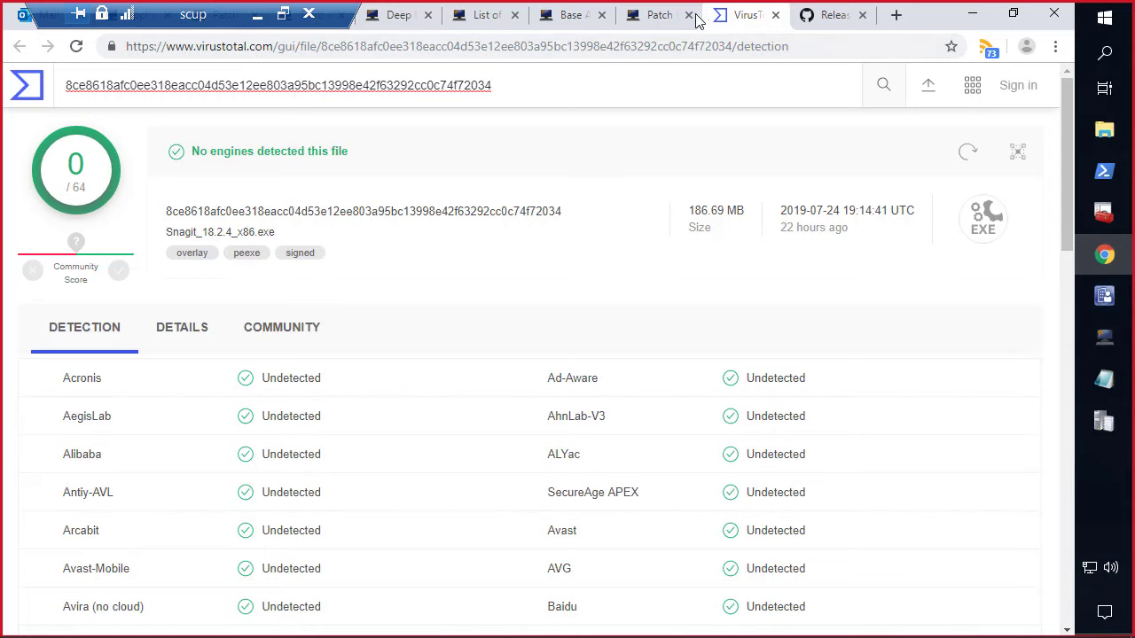
Step: Go from the catalog post to the SCCM catalog overview page and open its newsletter signup form in a new tab
click(647, 16)
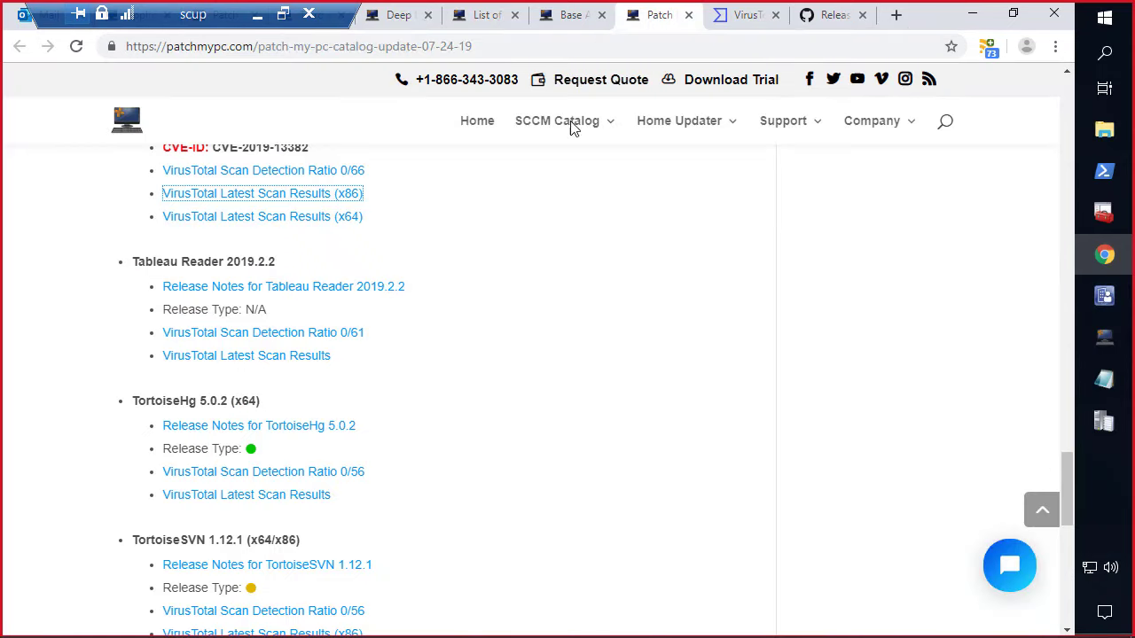
mouse_move(572, 128)
click(620, 183)
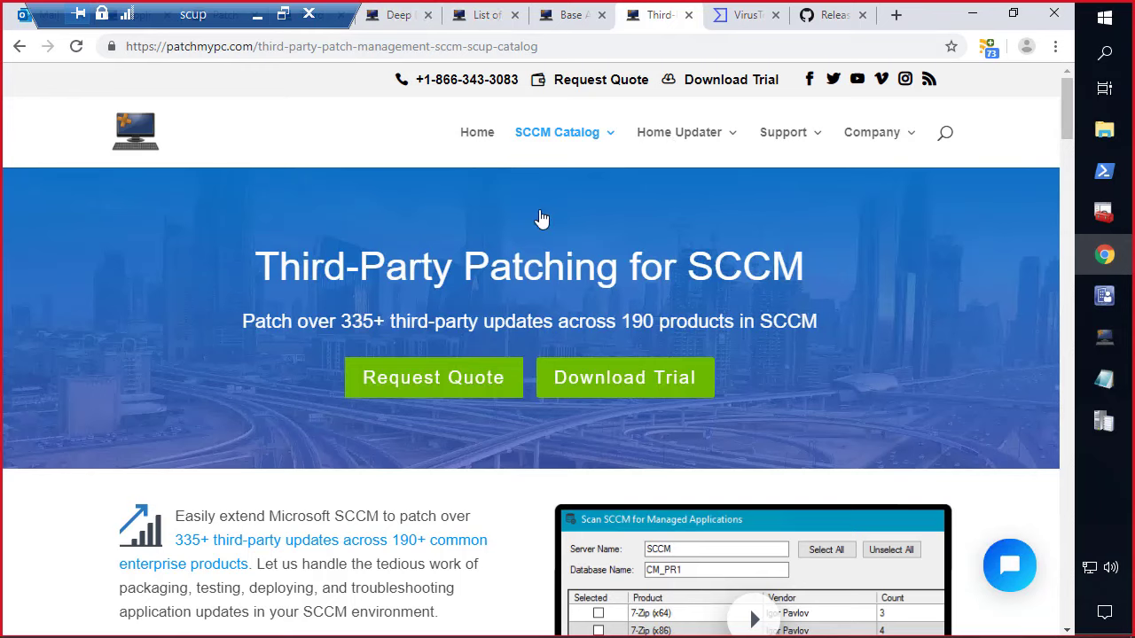
mouse_move(567, 150)
scroll(504, 508, down, 4)
scroll(519, 383, down, 2)
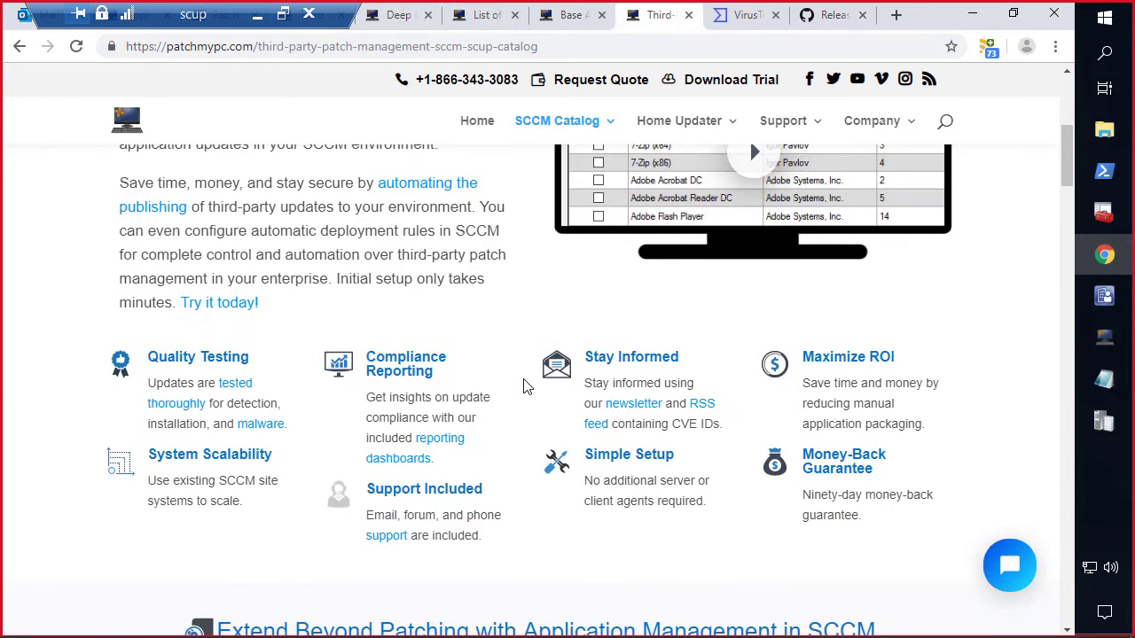
right_click(621, 412)
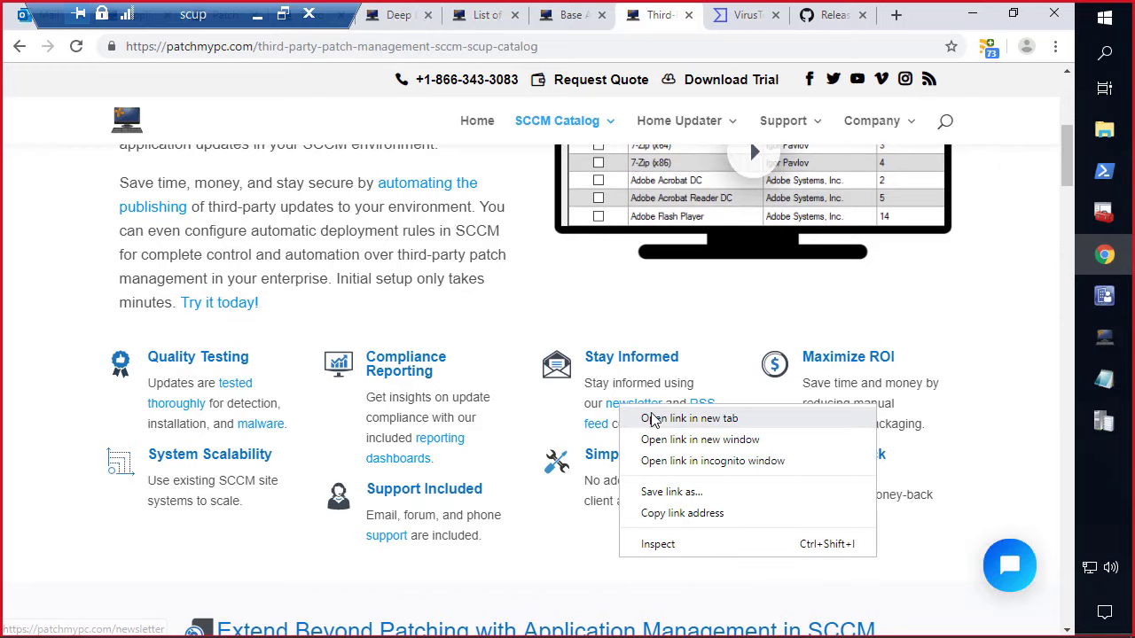
click(656, 420)
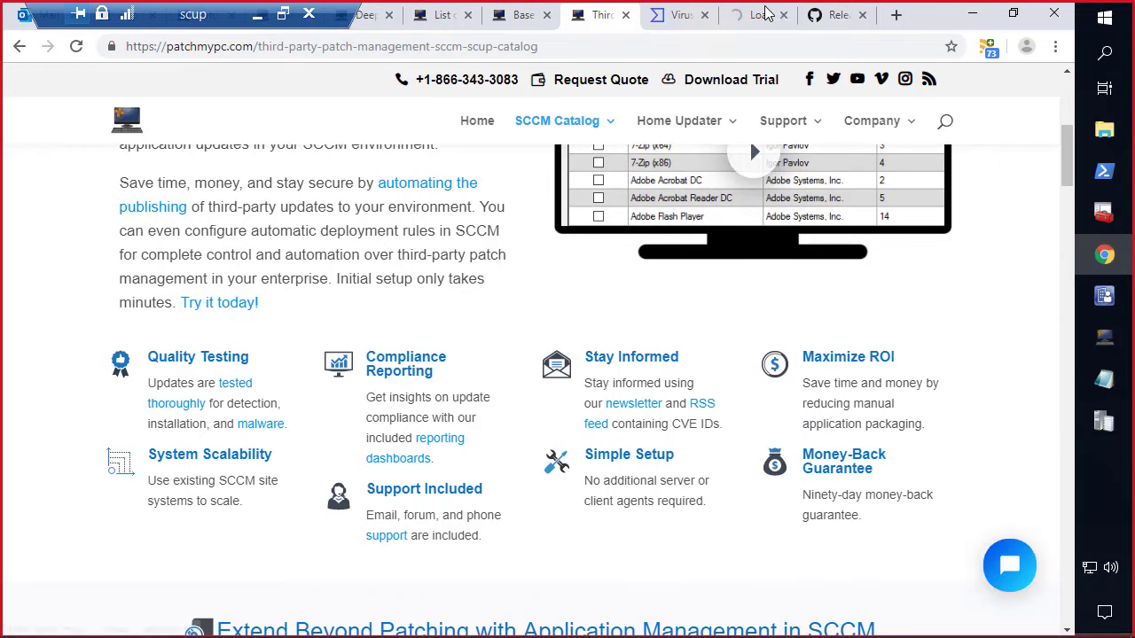
click(765, 12)
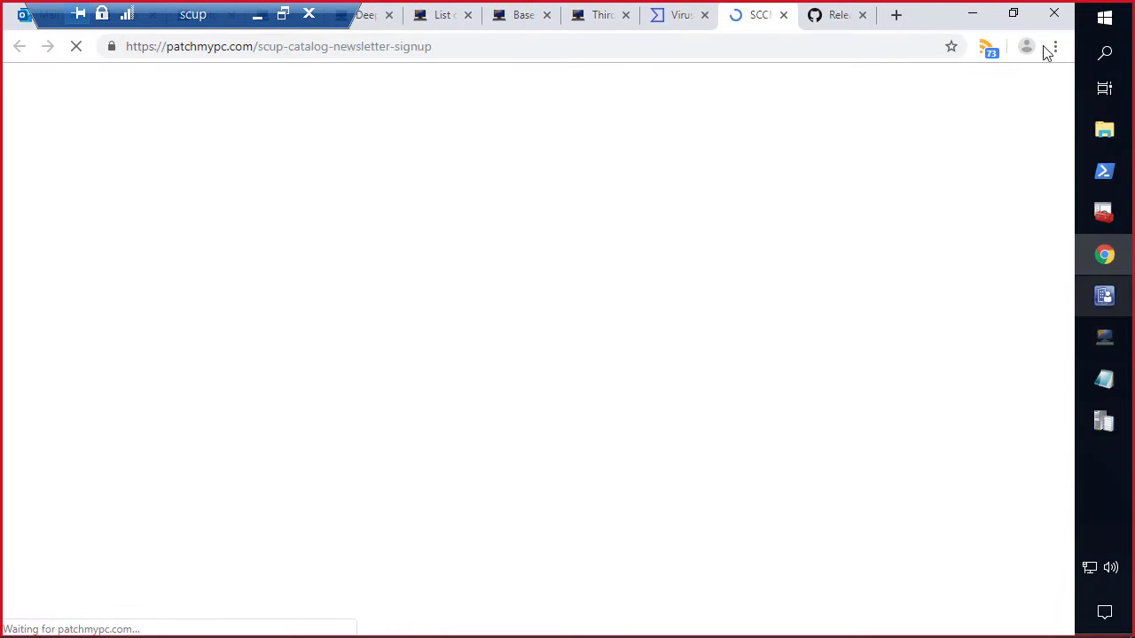
scroll(512, 425, down, 2)
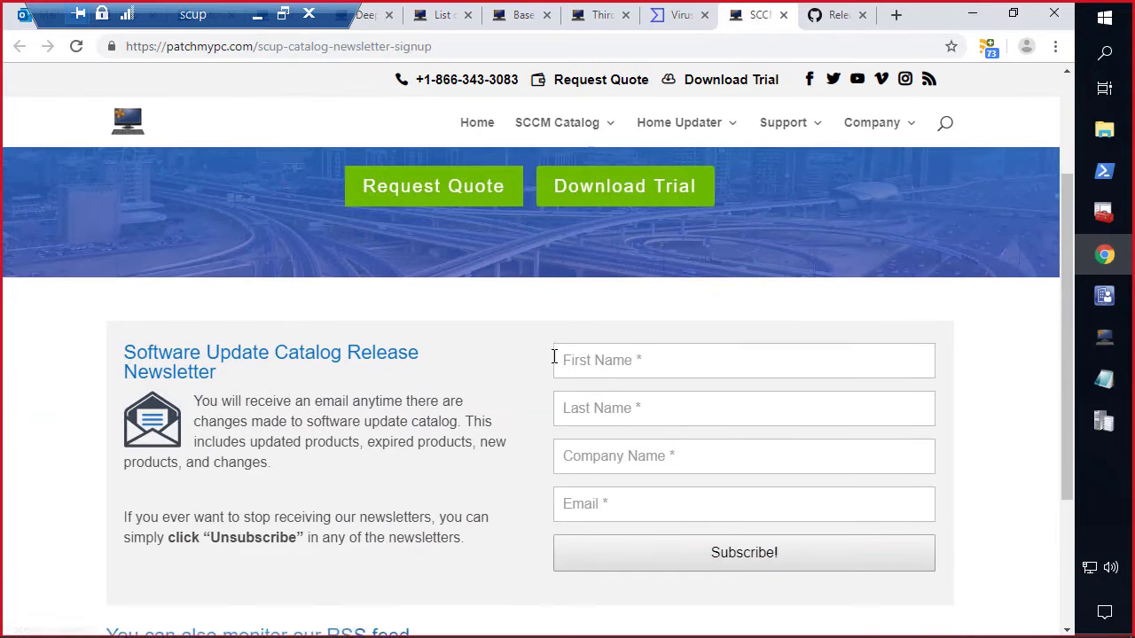
Step: Switch back to the Publishing Settings window and review the SMTP settings for email reports
click(971, 14)
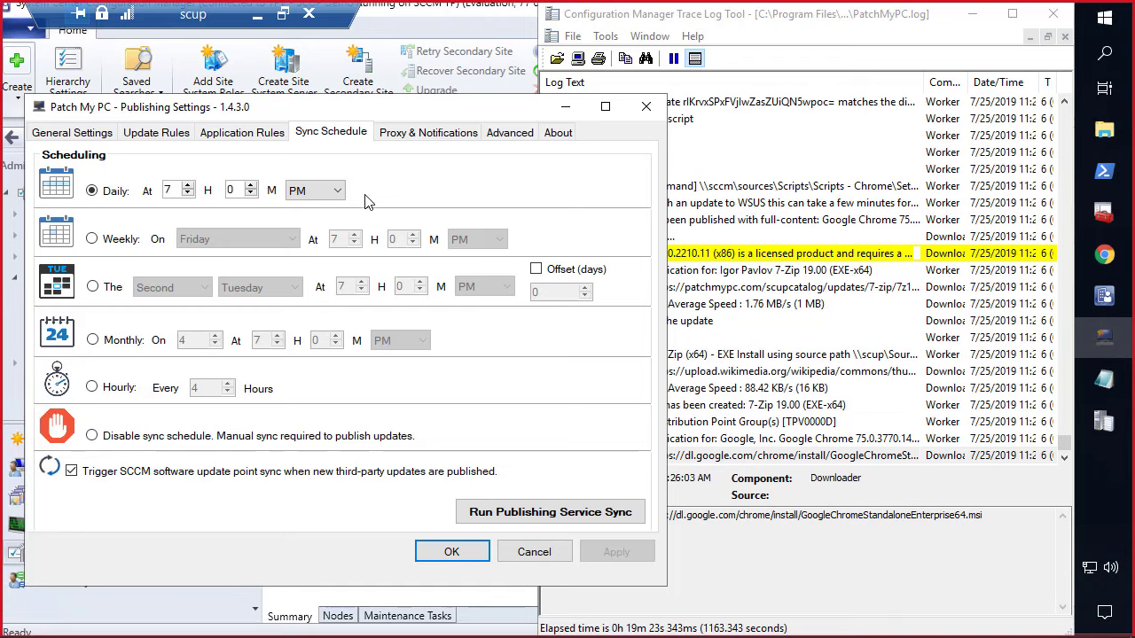
click(429, 132)
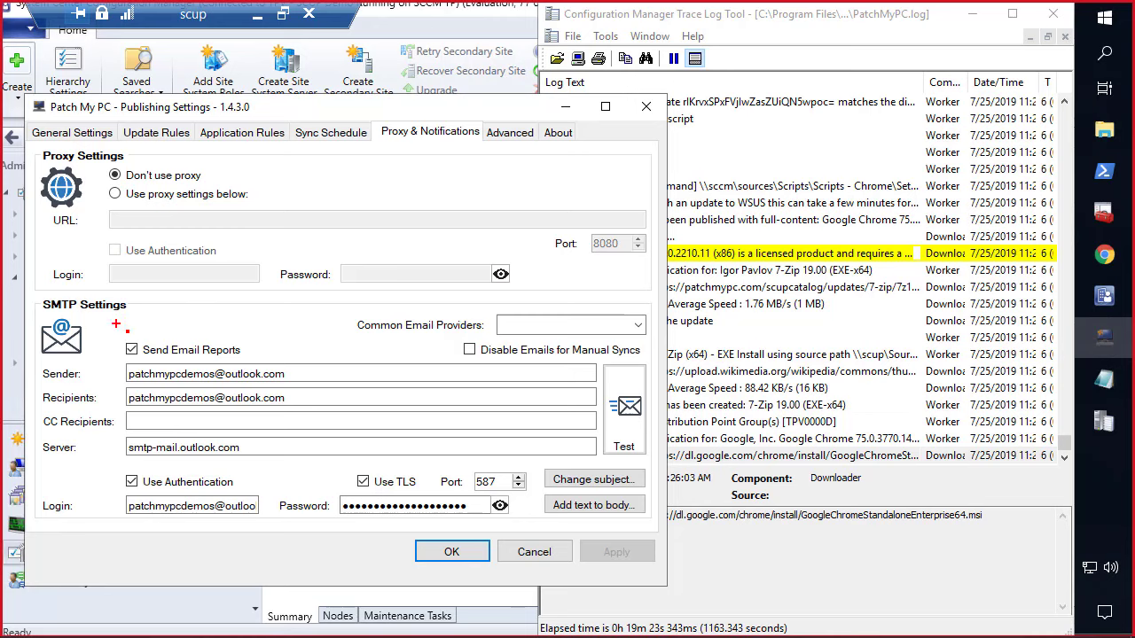
mouse_move(115, 325)
mouse_down()
mouse_move(310, 365)
mouse_move(601, 542)
mouse_move(643, 532)
mouse_up()
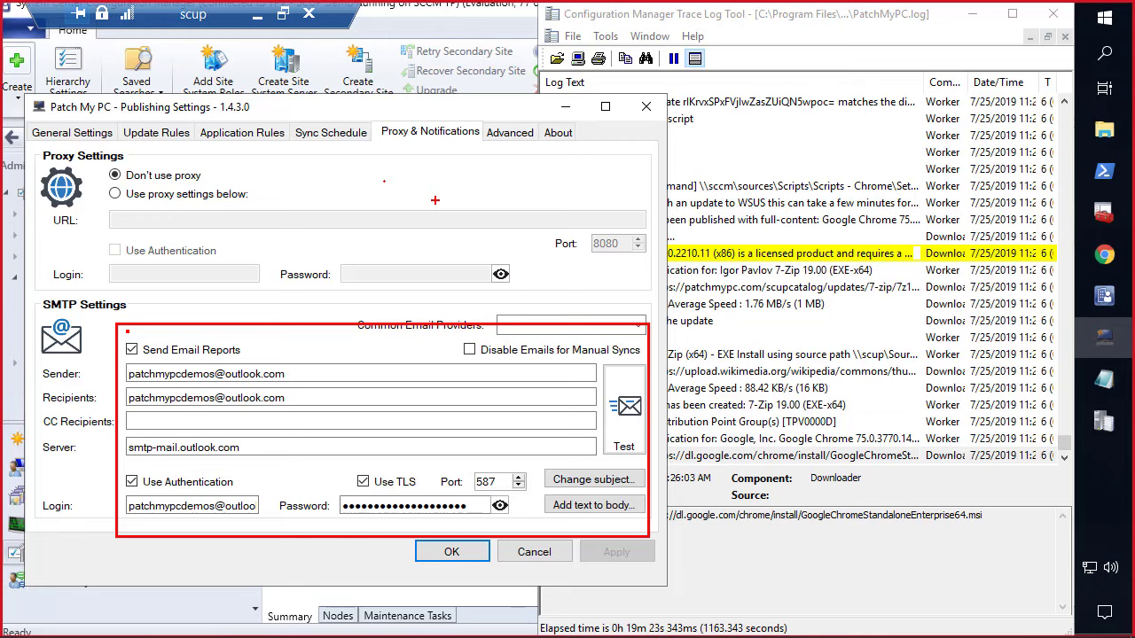
Step: Review the advanced options and the version and support details in Publishing Settings, then check the end of the sync log
click(97, 133)
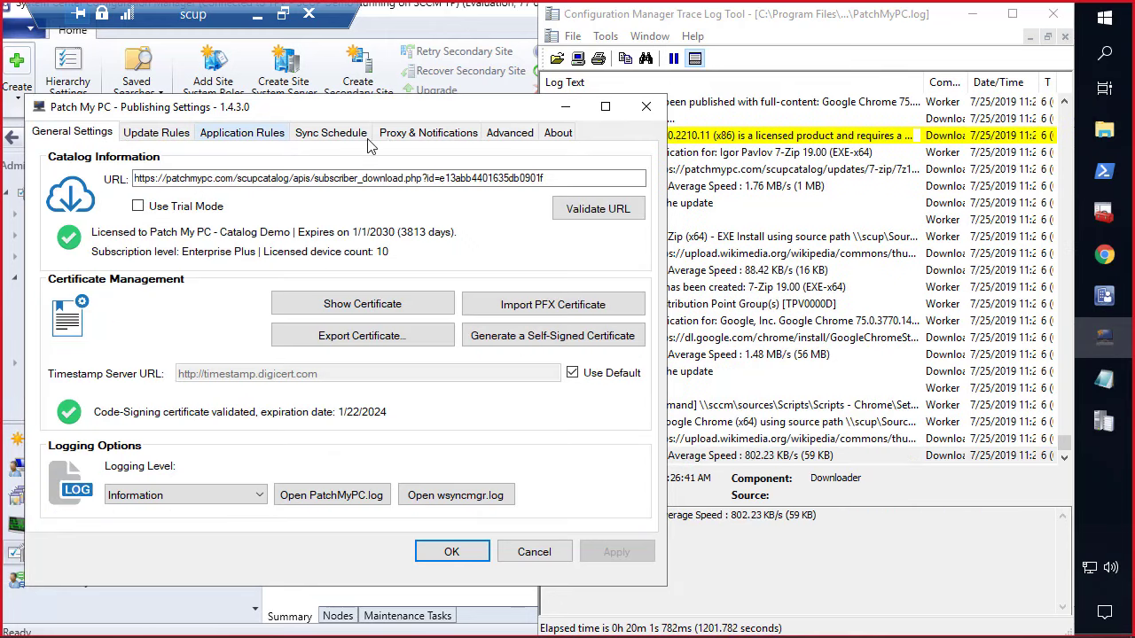
click(460, 134)
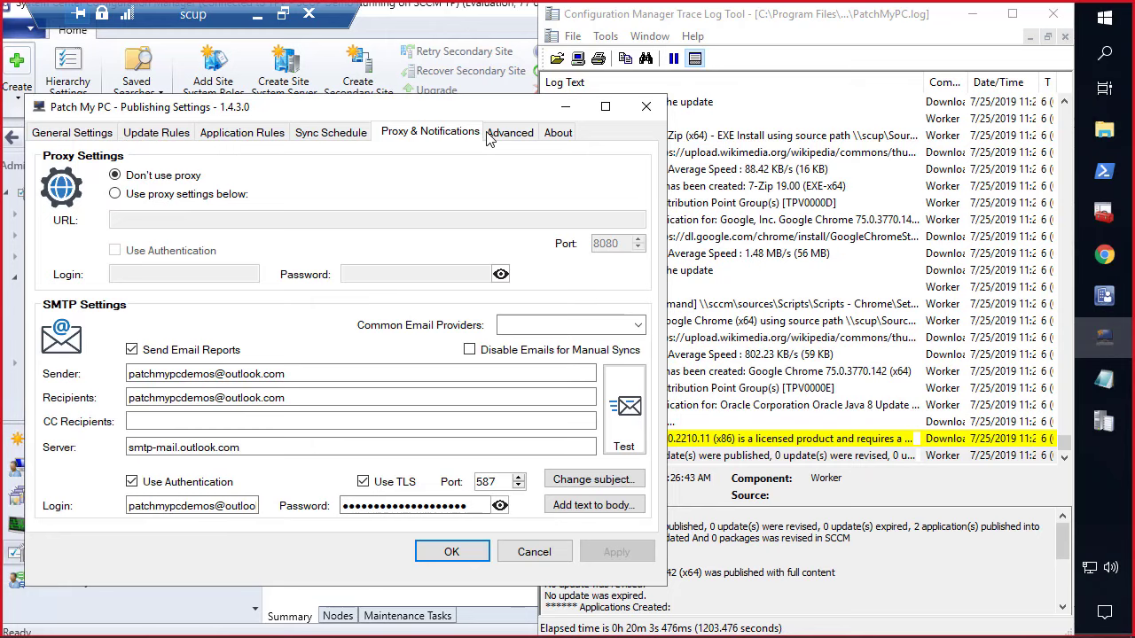
click(491, 136)
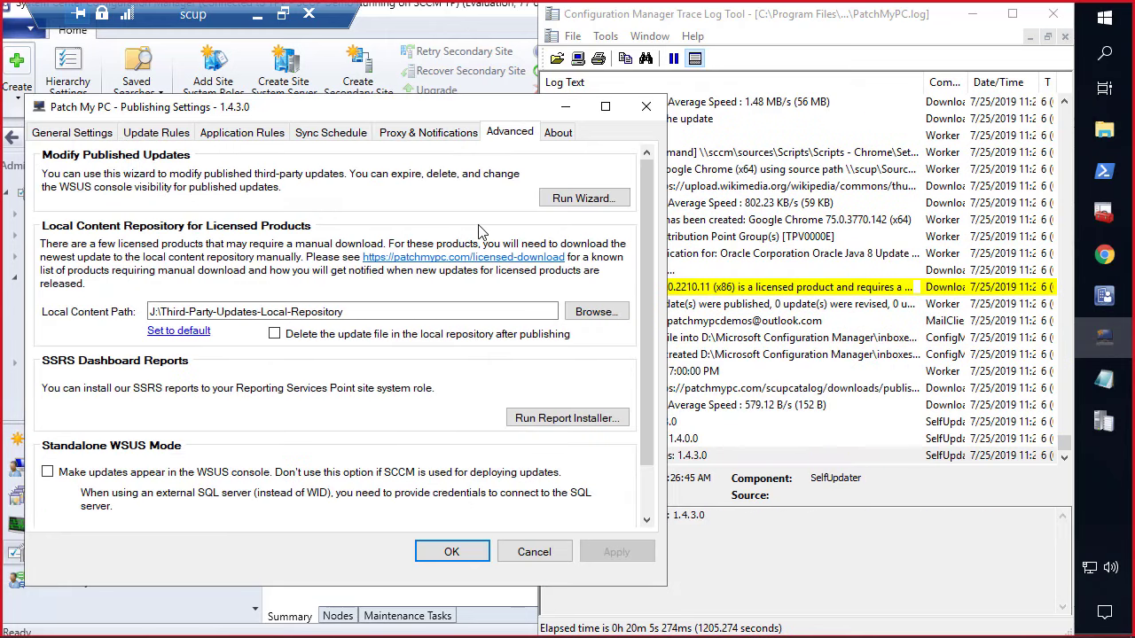
click(556, 135)
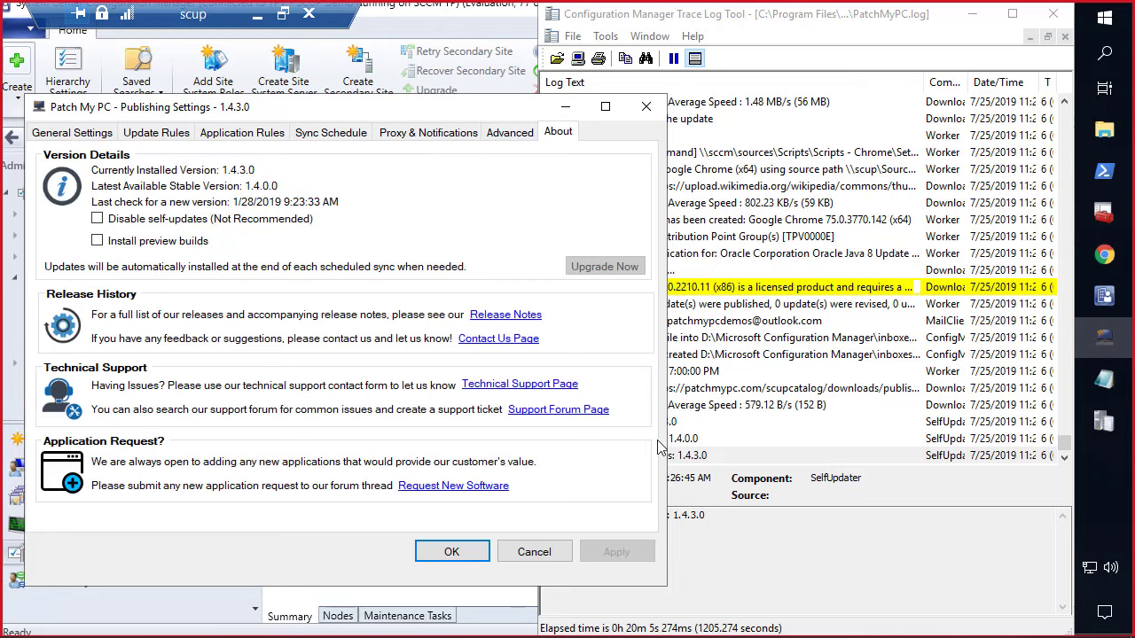
click(707, 542)
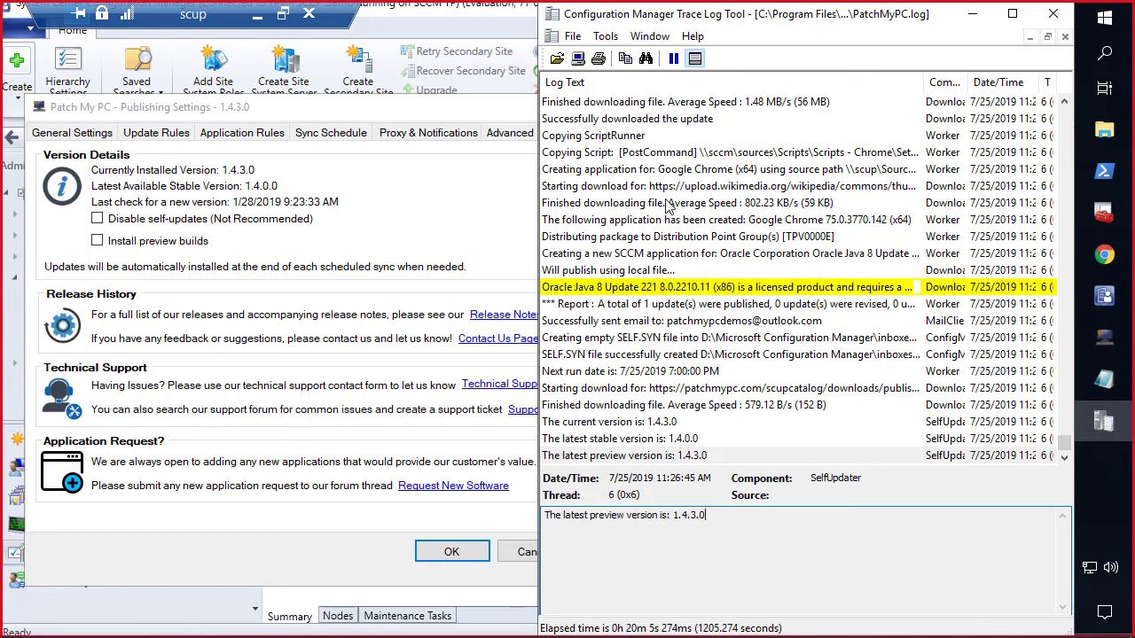
Step: Switch to the Outlook inbox in Chrome, open the Patch My PC Publishing Service report email in a maximized window, and review it
click(1108, 257)
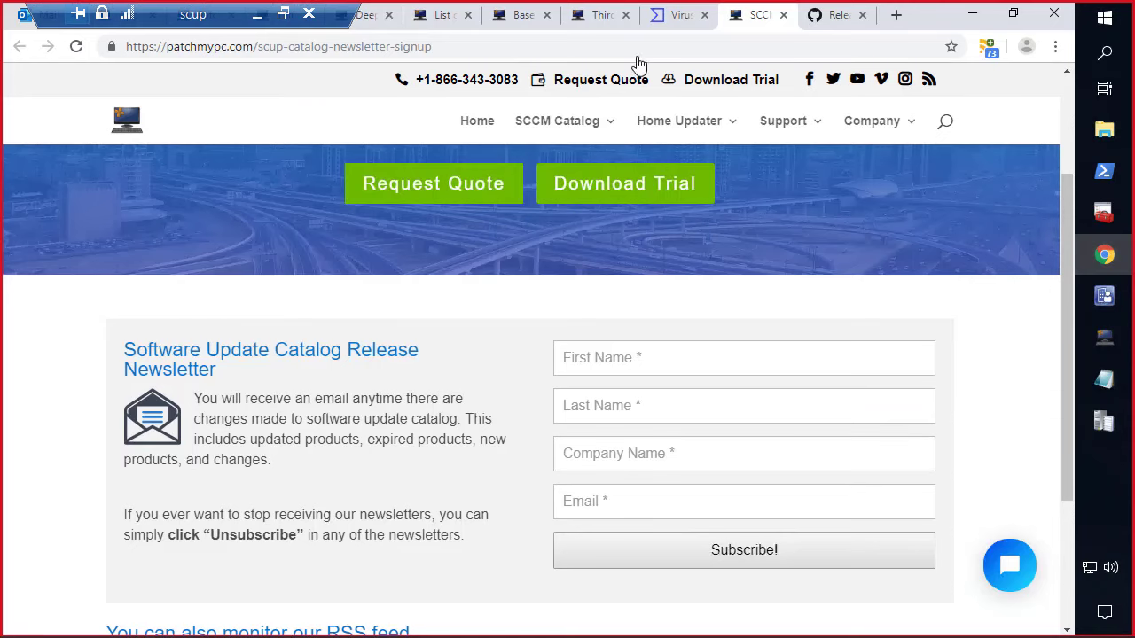
click(283, 14)
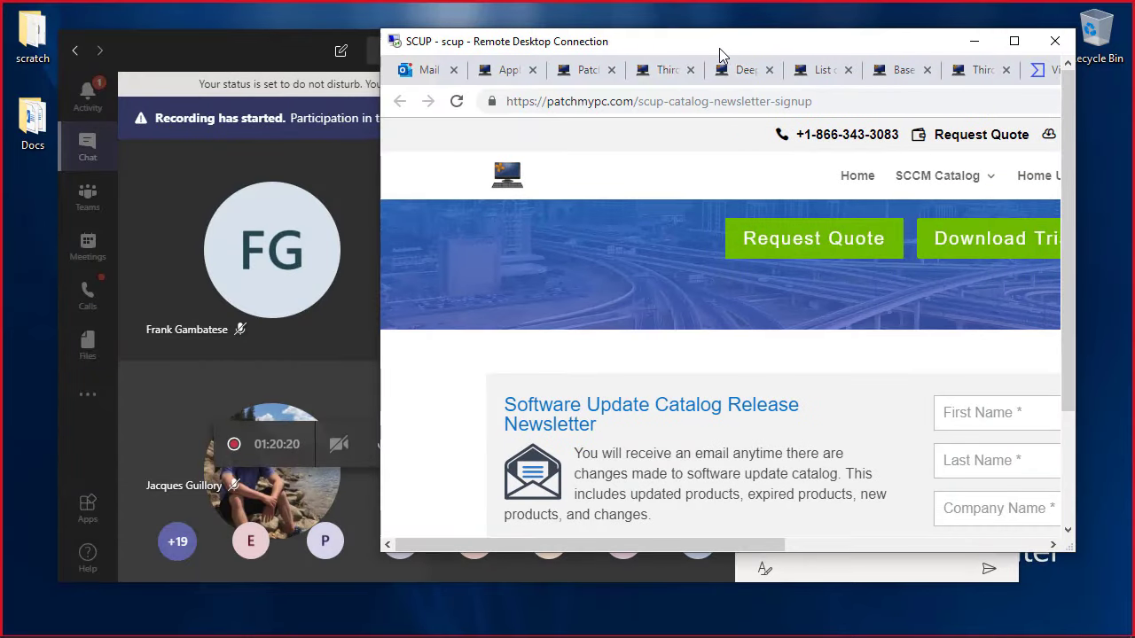
double_click(719, 48)
click(52, 16)
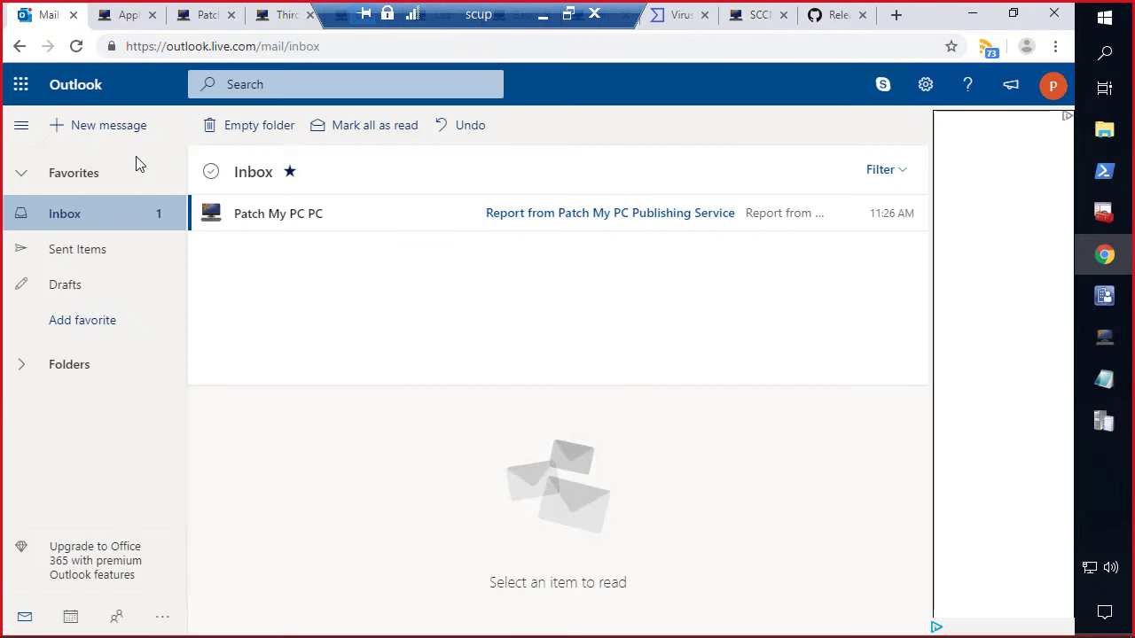
double_click(424, 222)
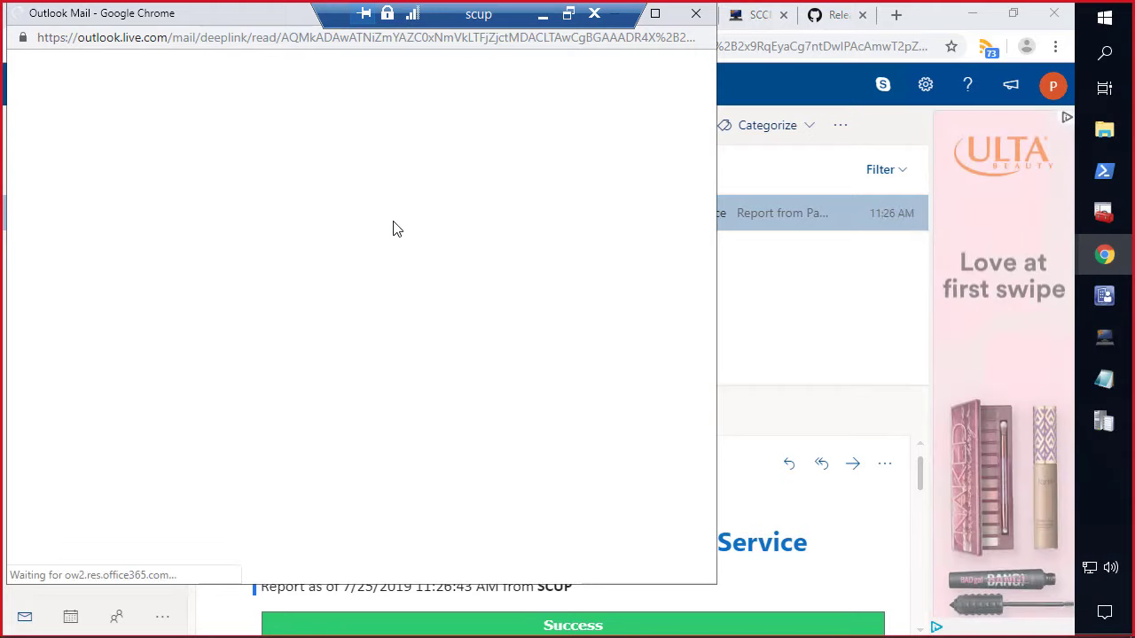
double_click(204, 12)
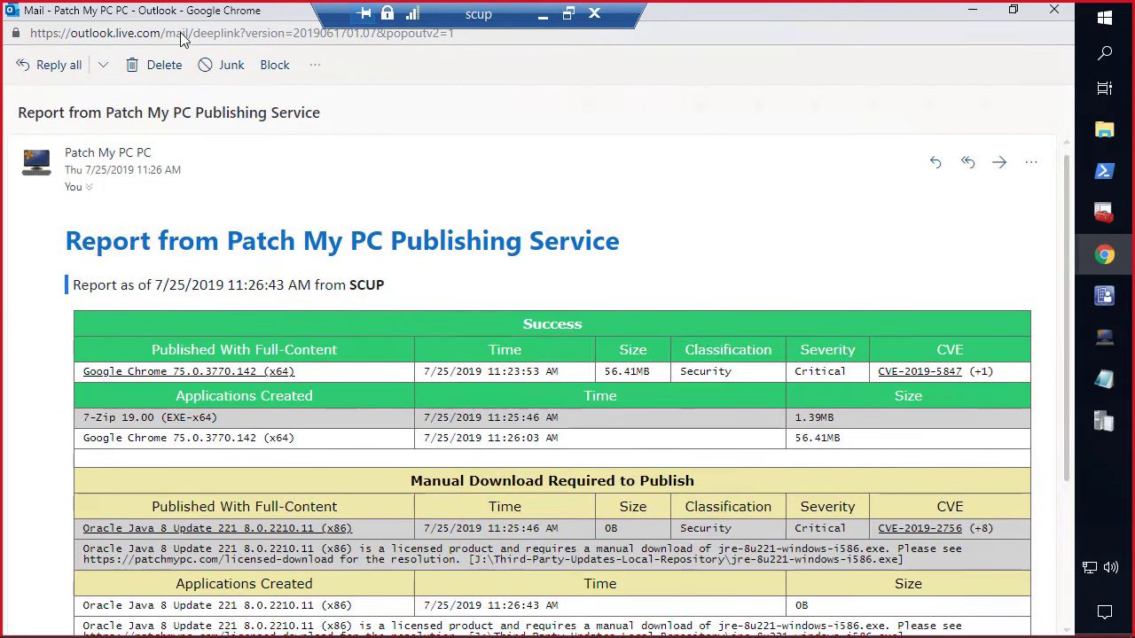
scroll(280, 334, down, 3)
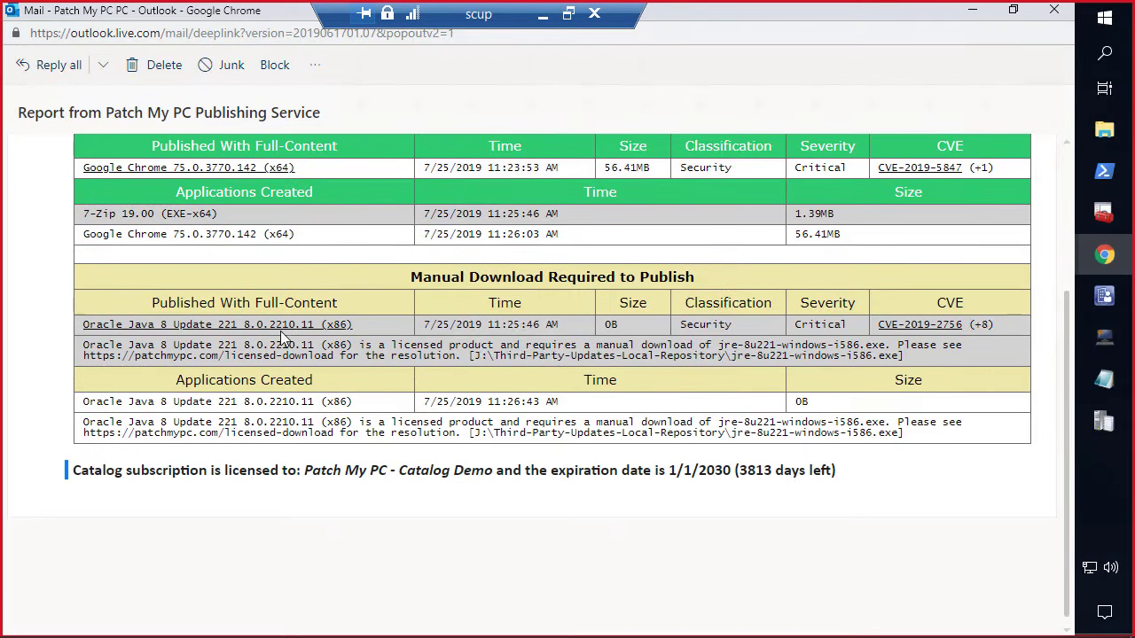
Step: Compare the Java download path in the report email with the Local Content Path in Publishing Settings, then return to the email
scroll(296, 329, up, 2)
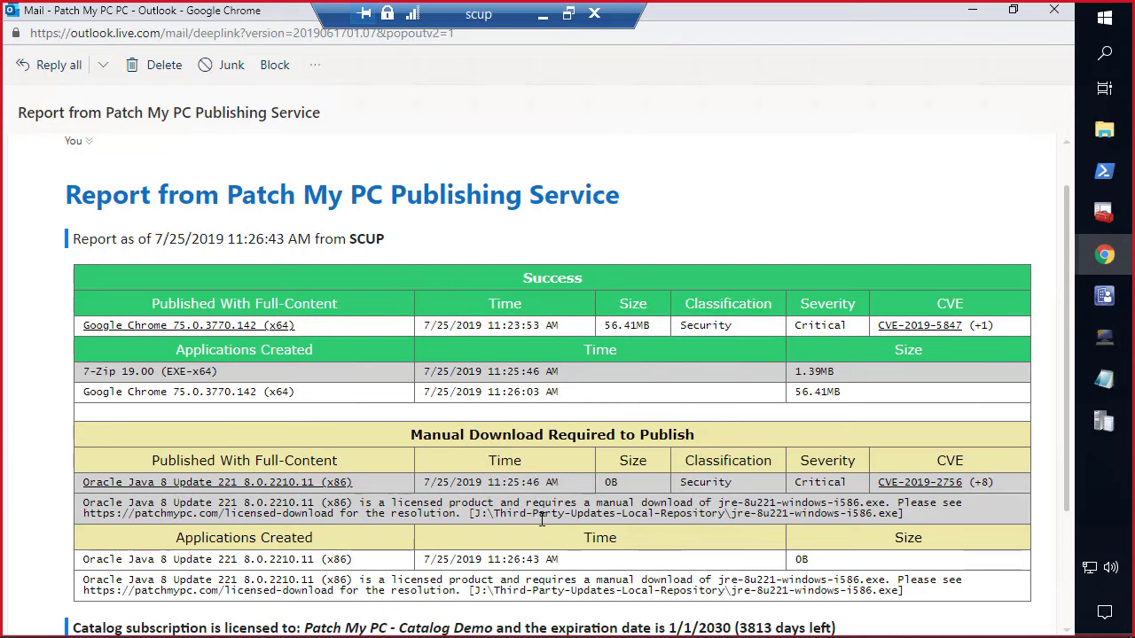
drag(480, 514, 680, 522)
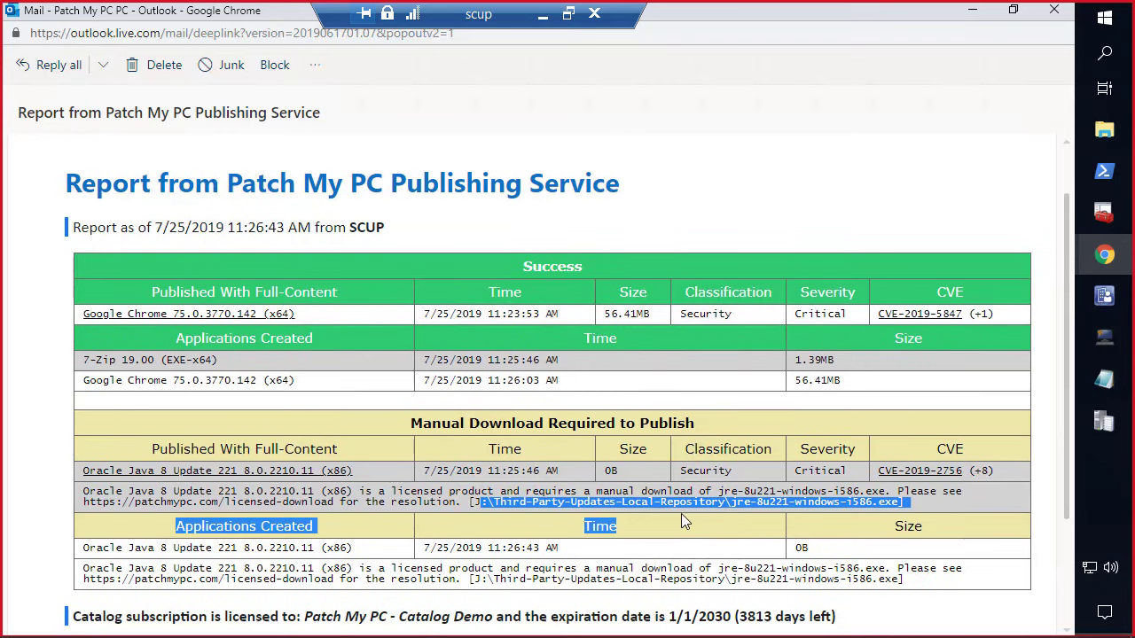
drag(748, 502, 725, 502)
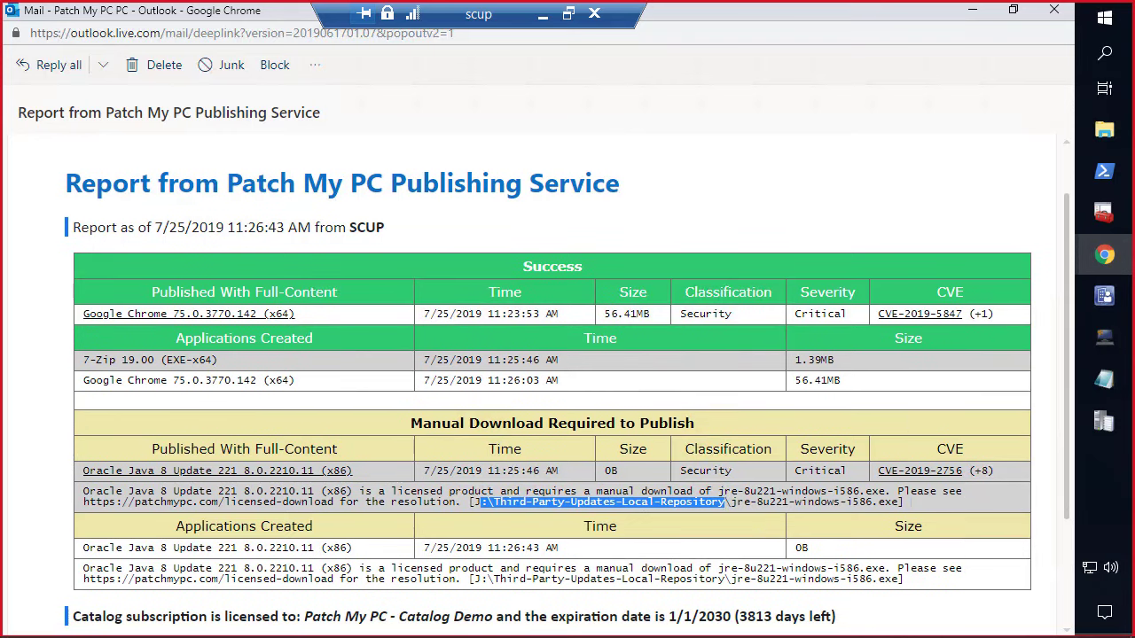
click(1104, 336)
click(498, 137)
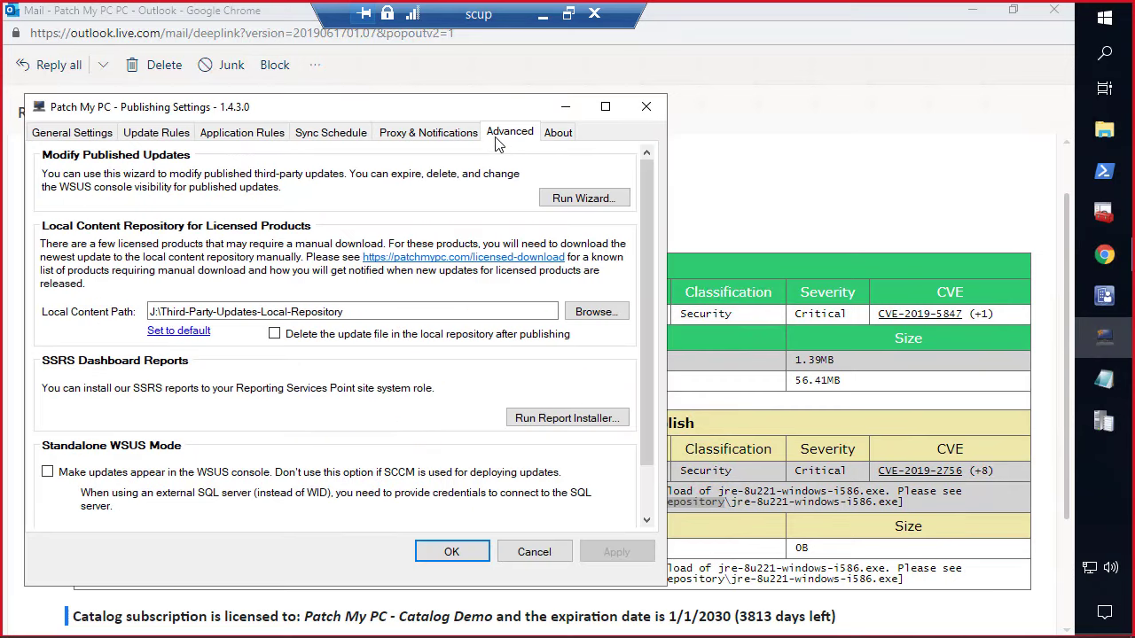
drag(364, 307, 30, 309)
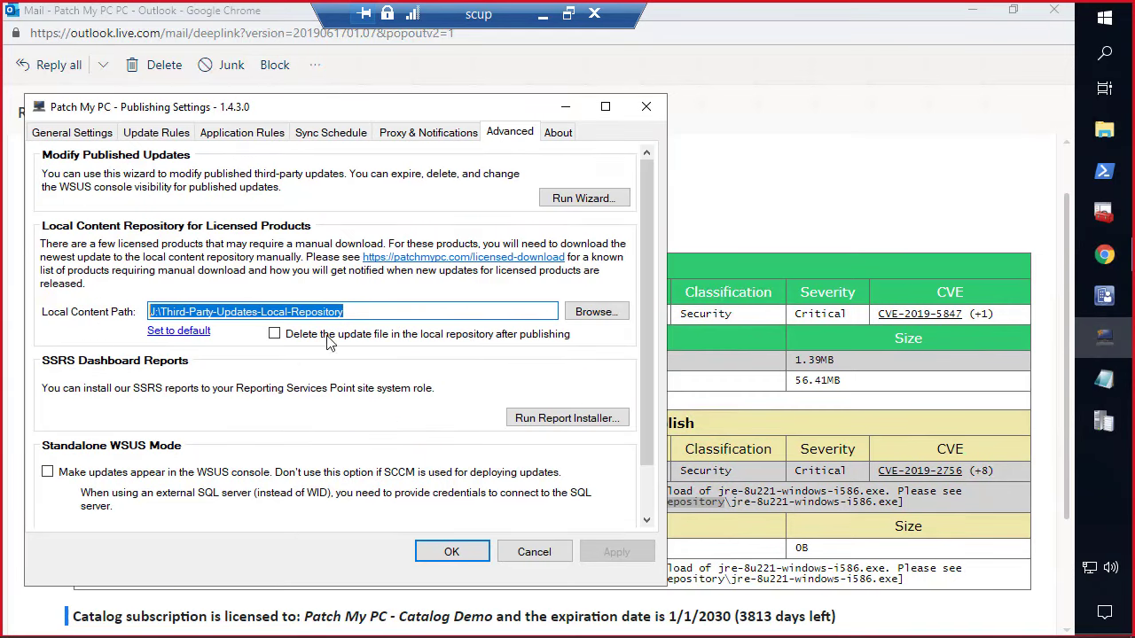
click(791, 247)
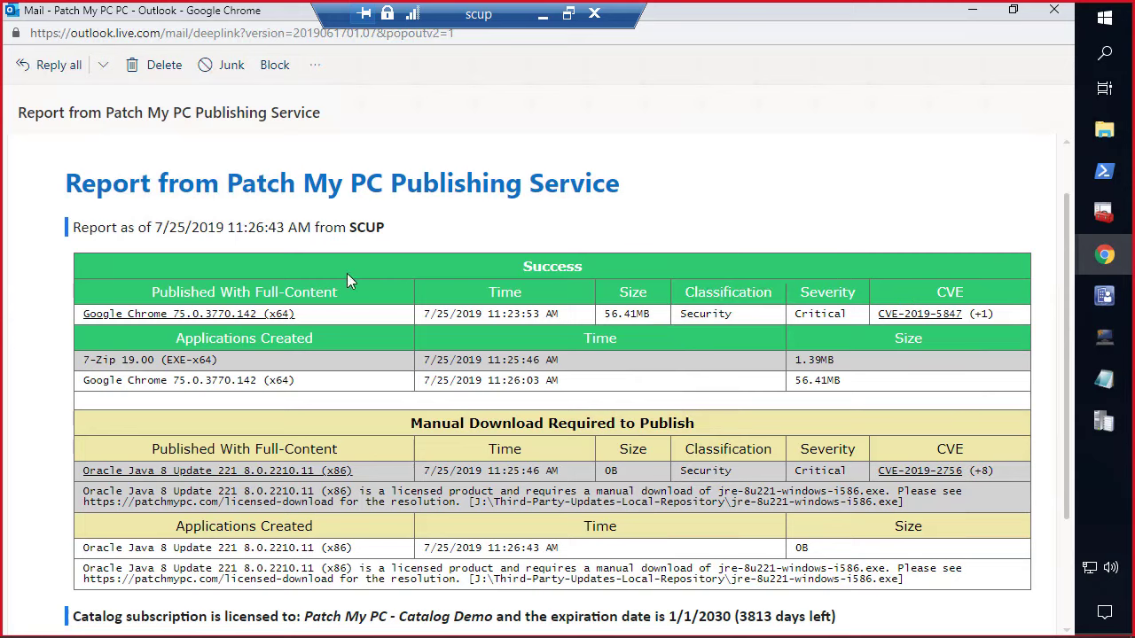
Step: Open the Google Chrome 75.0.3770.142 (x64) release notes from the report, review the security fixes, and return to the email
click(230, 321)
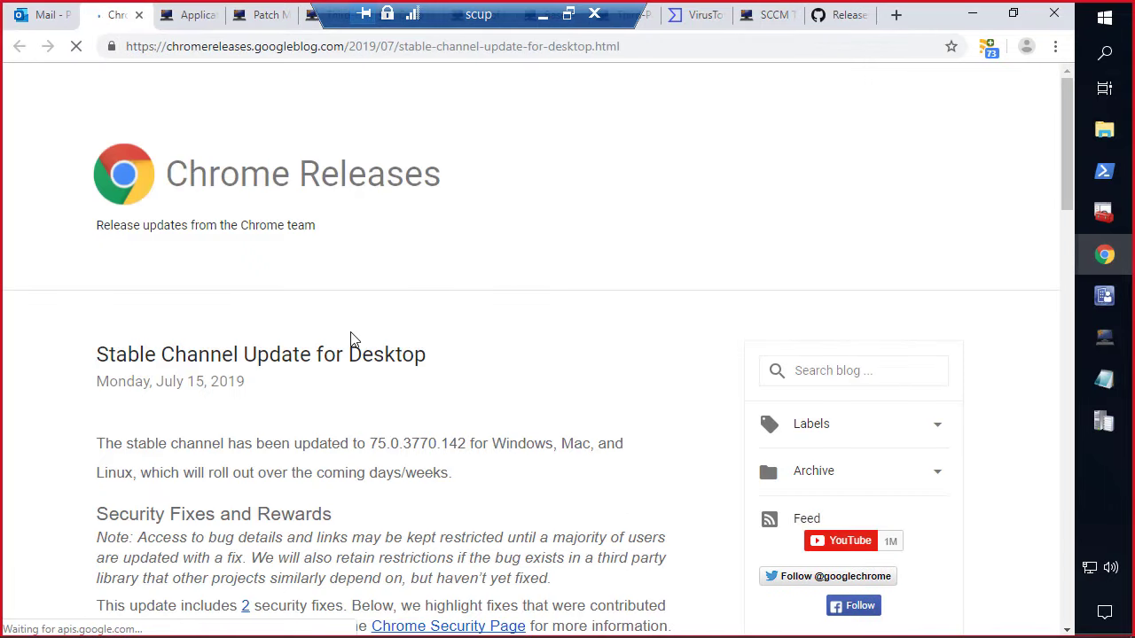
scroll(353, 338, down, 3)
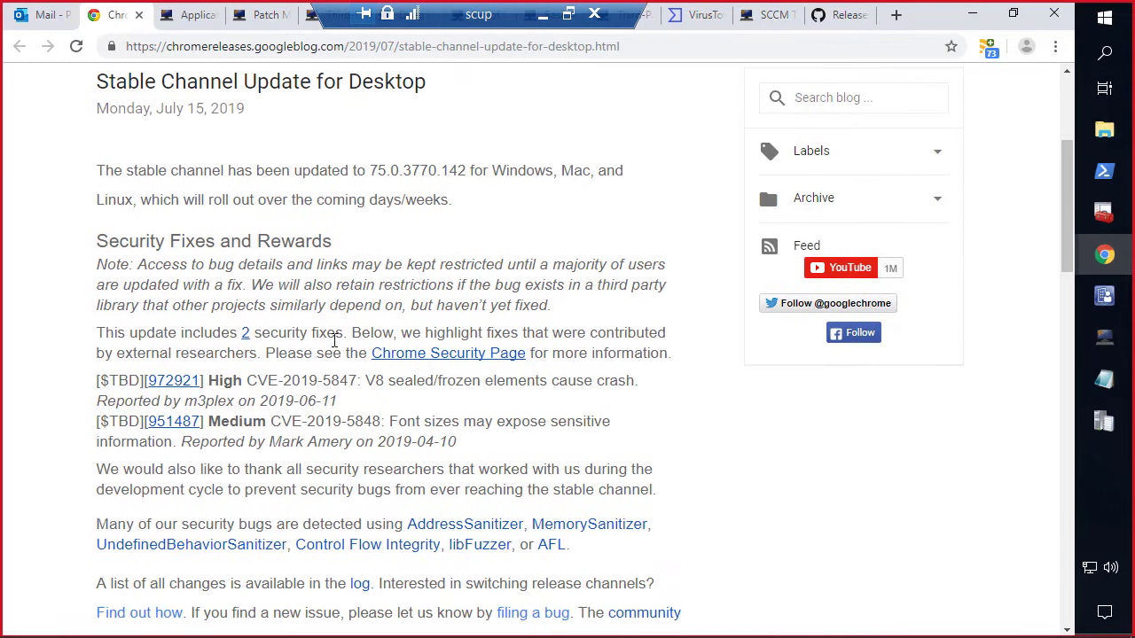
scroll(352, 301, down, 1)
scroll(674, 112, up, 3)
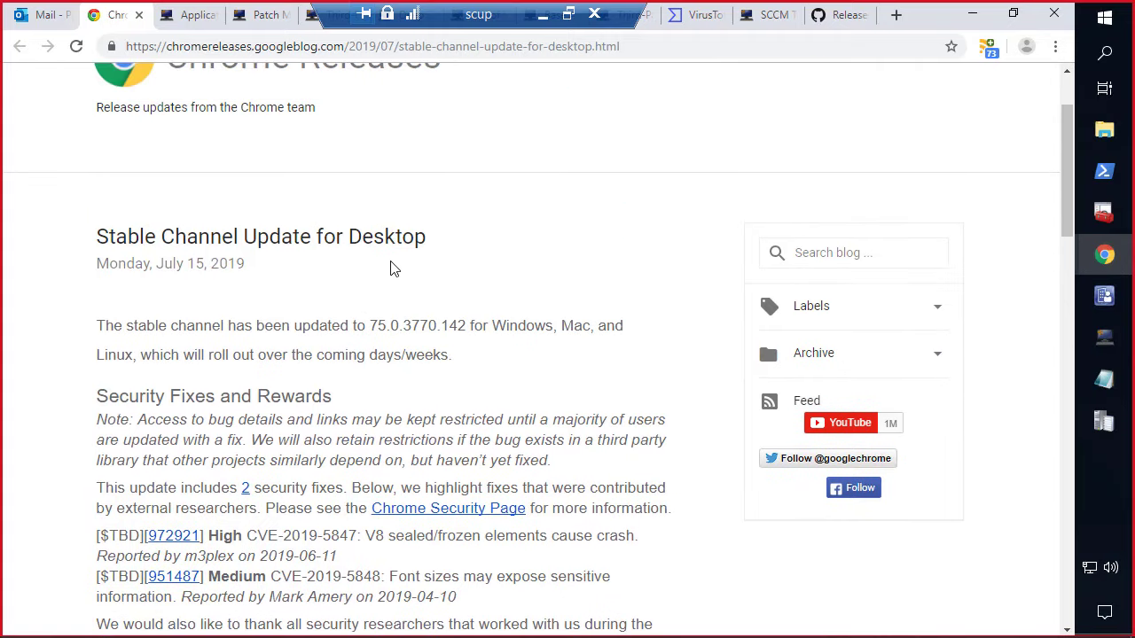
click(975, 12)
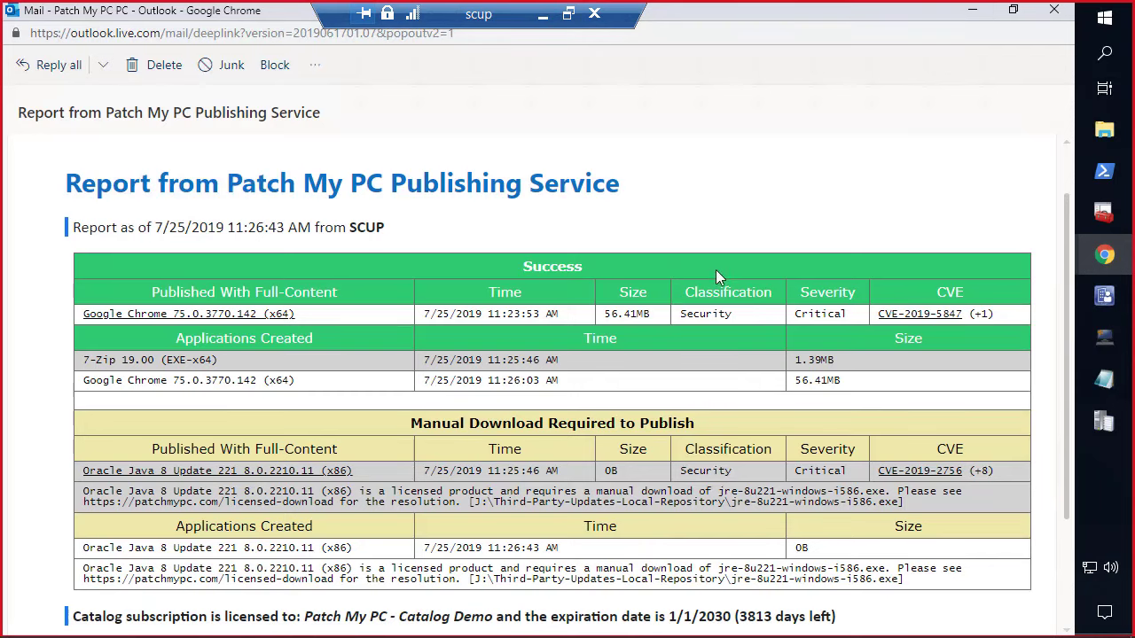
Step: Review the classification and severity of the Google Chrome update in the report and open its CVE-2019-5847 page
double_click(725, 289)
double_click(703, 312)
double_click(822, 316)
click(930, 315)
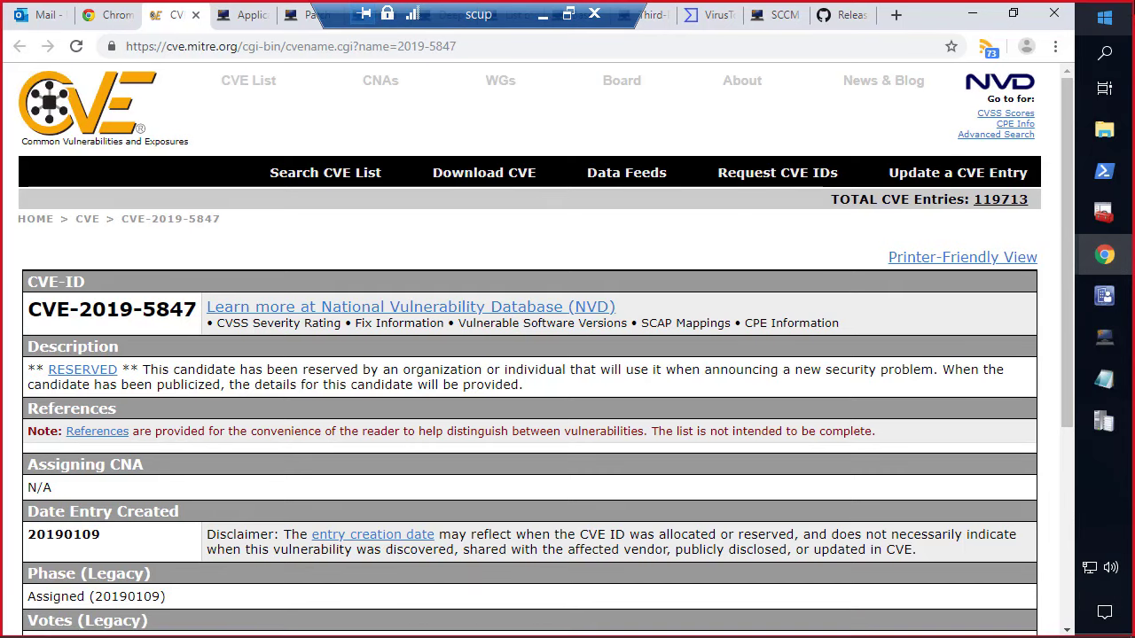
Step: Switch to File Explorer and open the Sources folder on the \\SCCM server
click(1103, 131)
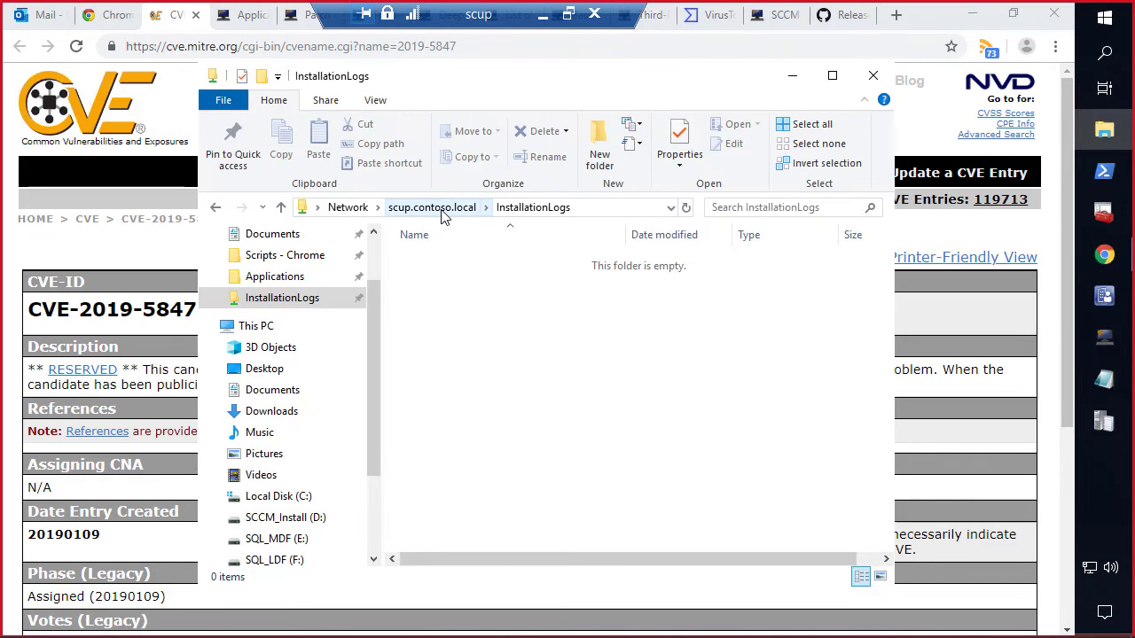
click(594, 207)
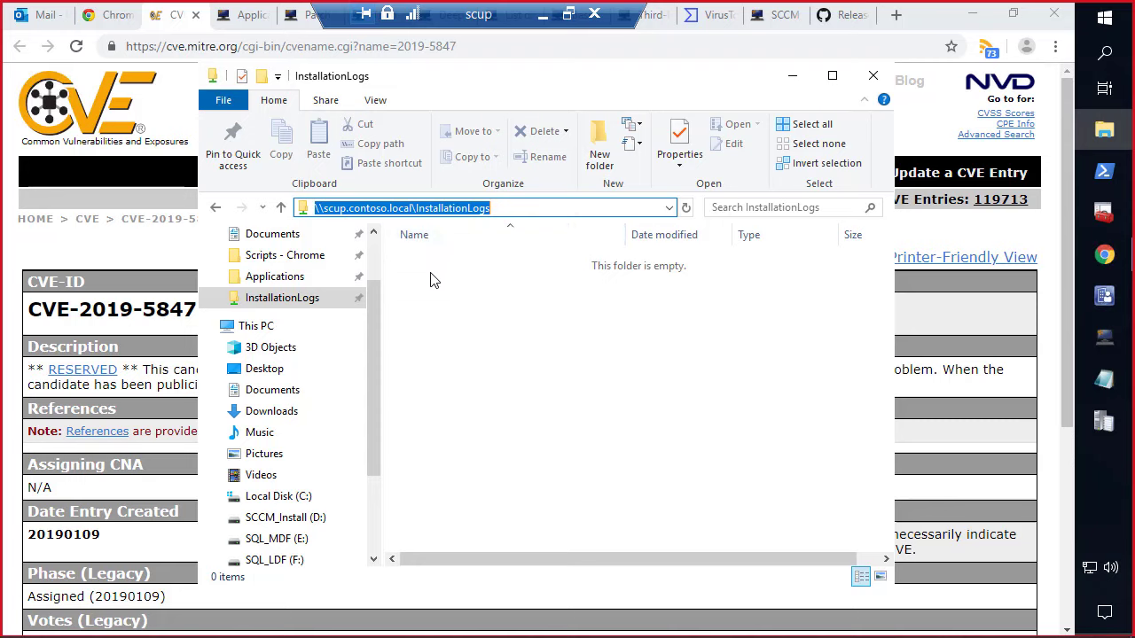
text(\\)
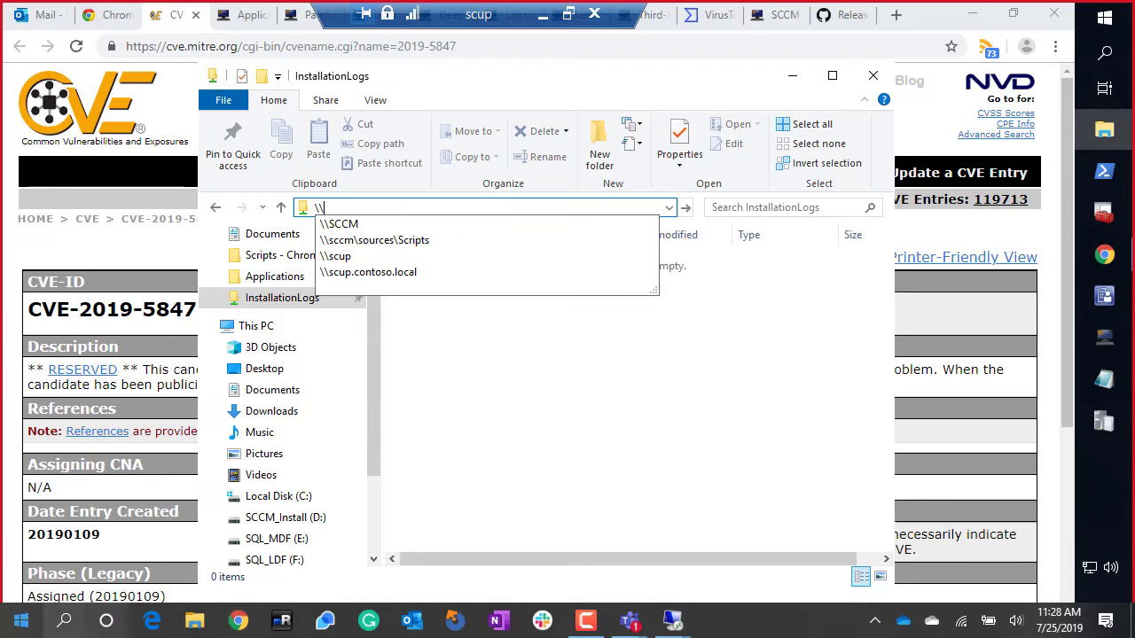
key(Down)
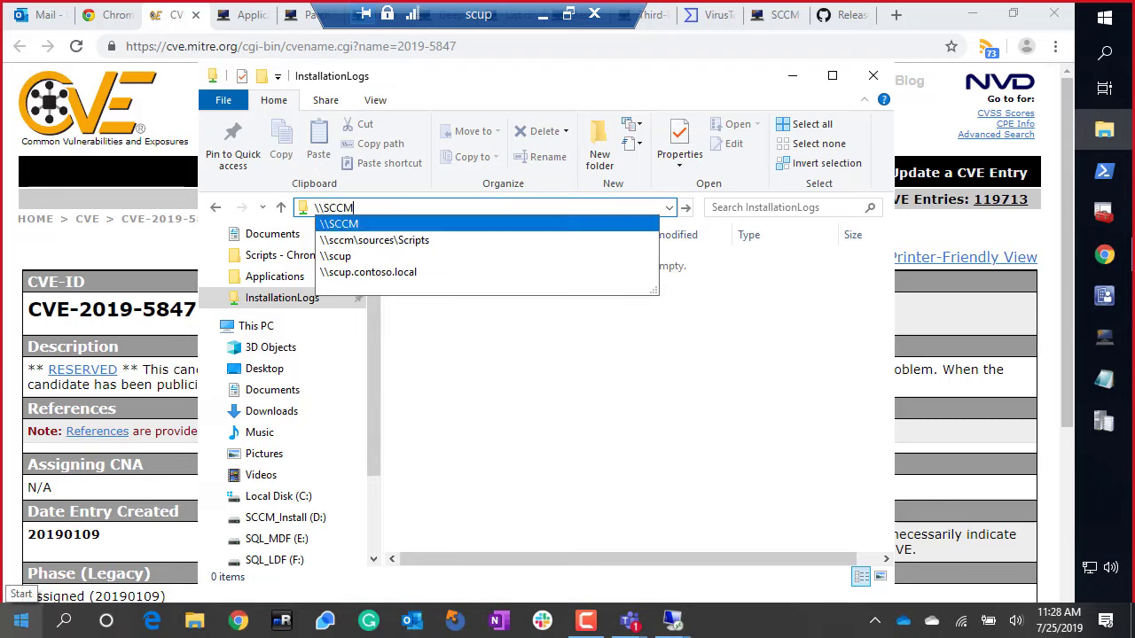
key(Down)
key(Down)
key(Up)
key(Up)
key(Return)
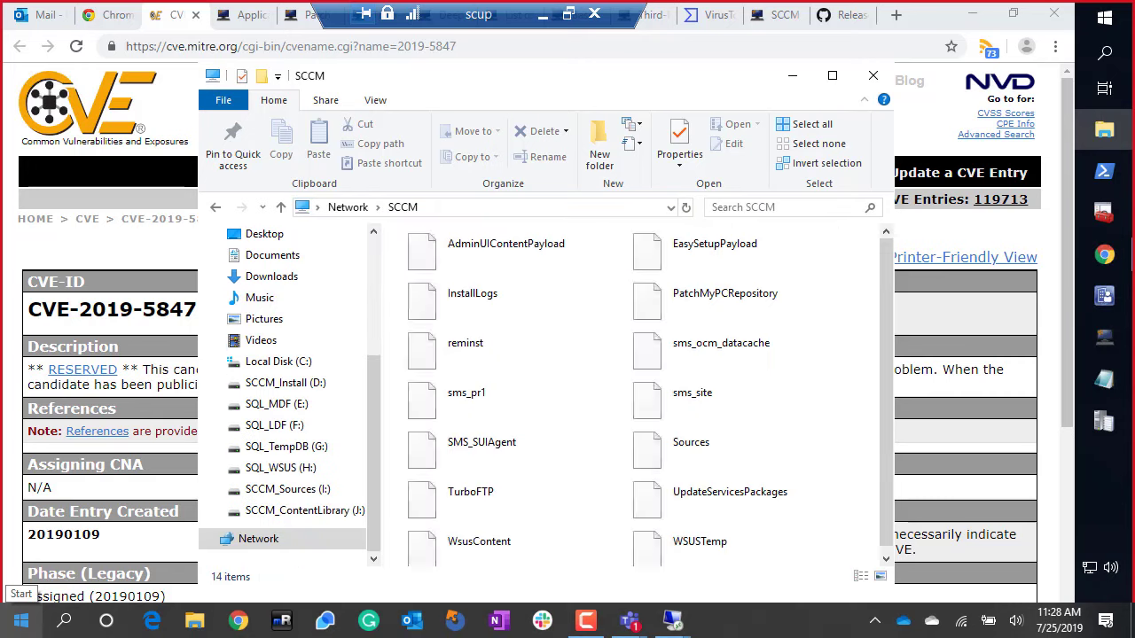
key(s)
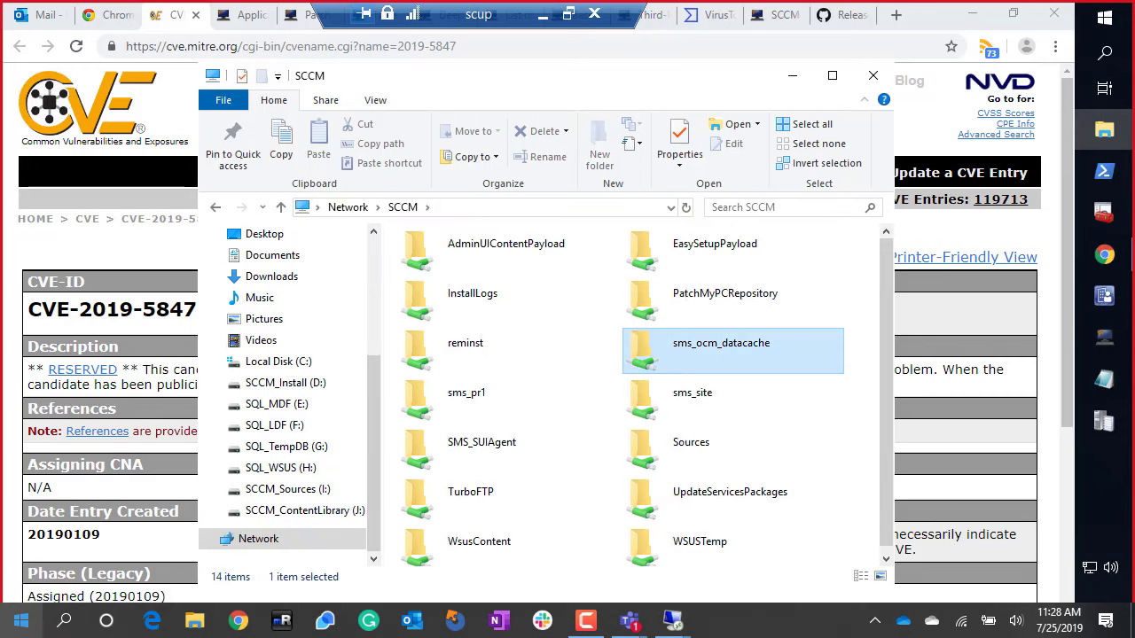
key(Down)
key(Down)
key(Return)
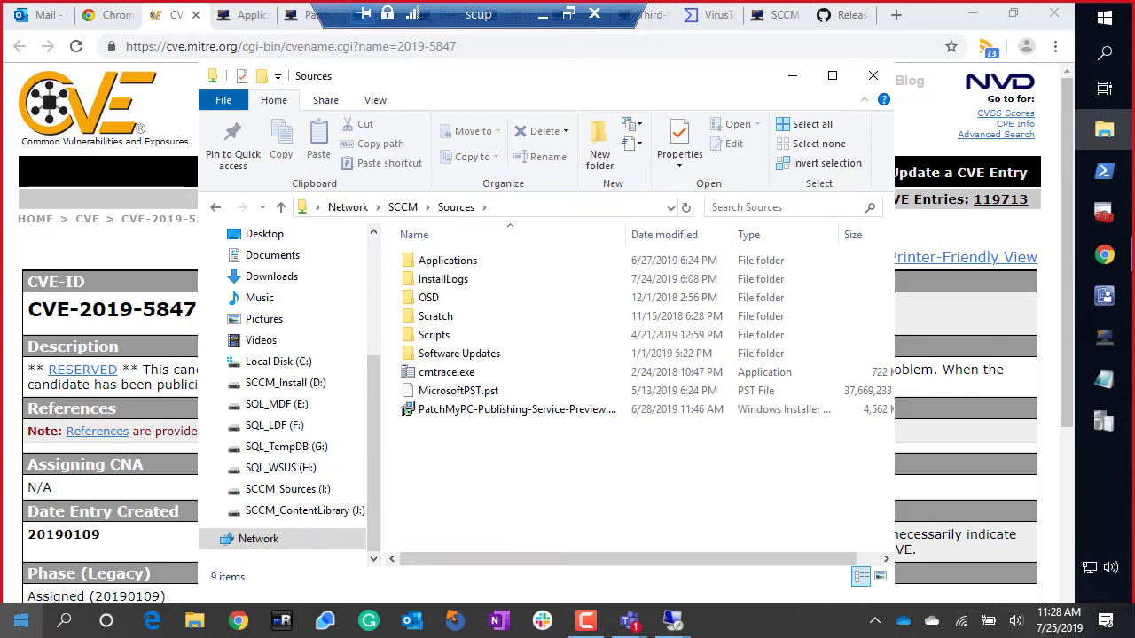
Step: Open the SCUPUpdates\Java folder on the \\asus server
click(636, 214)
text(\scup)
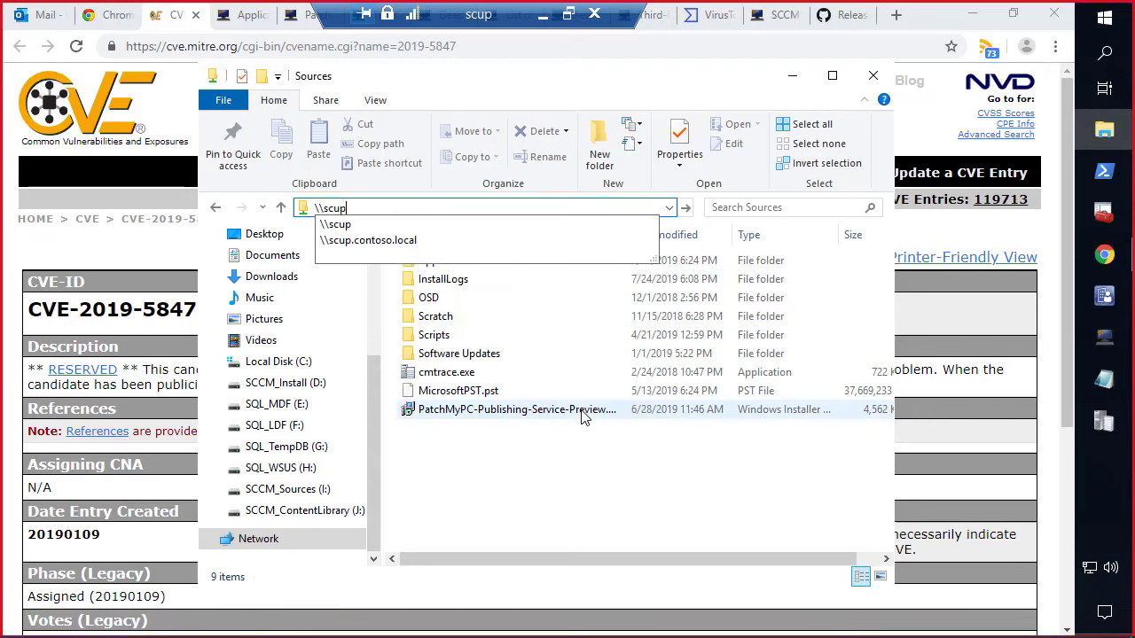
key(BackSpace)
key(BackSpace)
key(BackSpace)
text(asus)
key(Return)
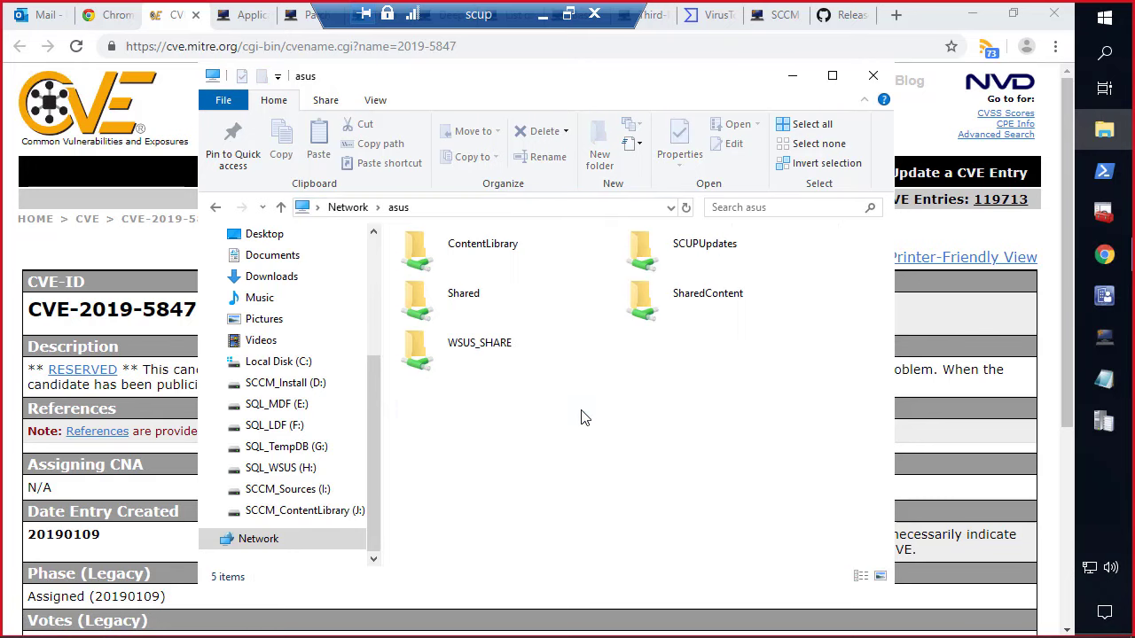
text(scup)
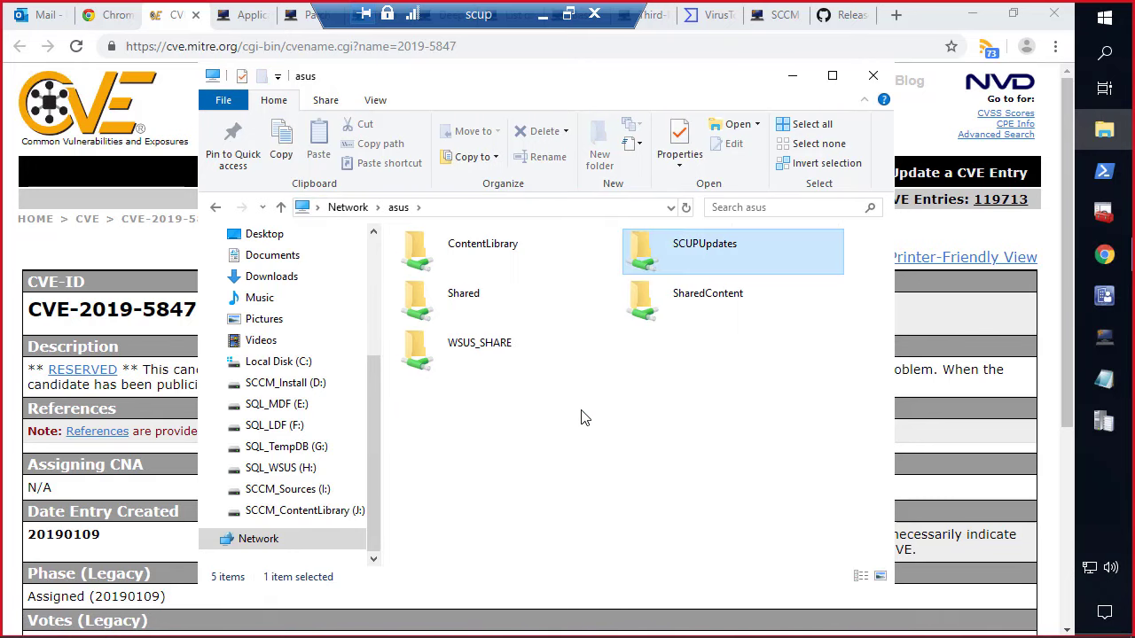
key(Return)
key(Return)
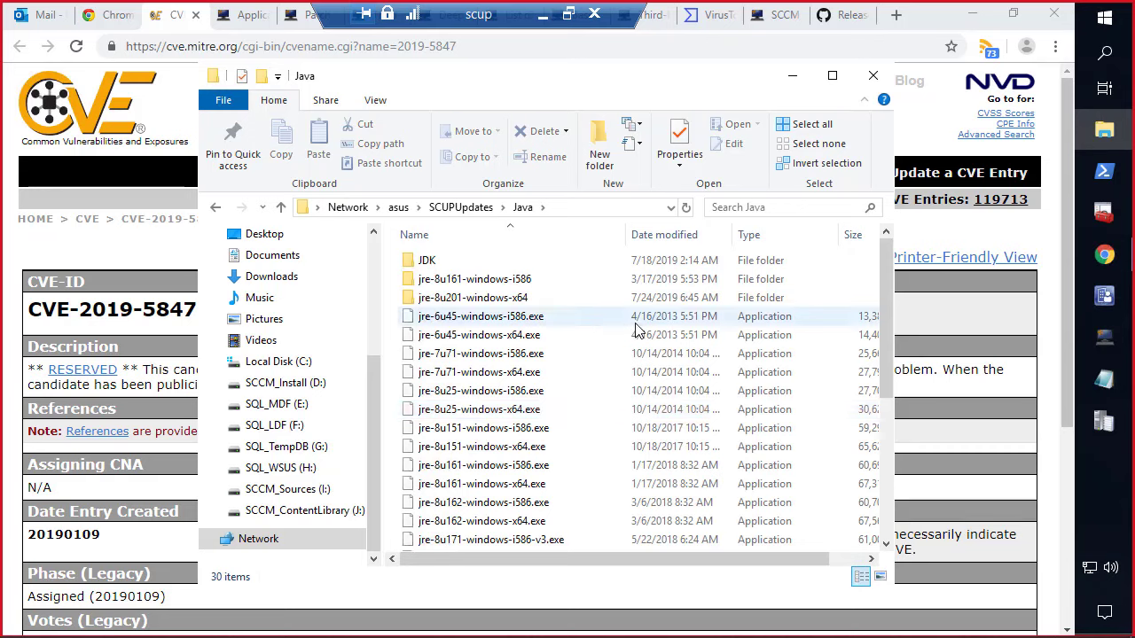
Step: Sort the Java folder by date modified, newest first, and copy jre-8u221-windows-x64.exe and jre-8u221-windows-i586.exe
click(663, 234)
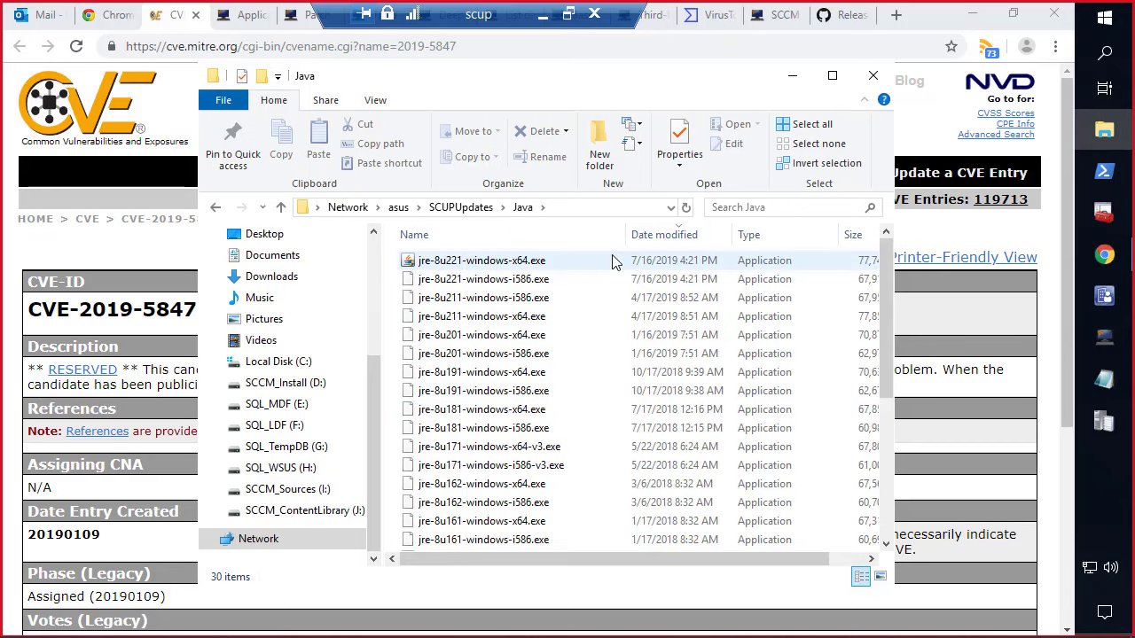
click(534, 261)
shift+click(523, 279)
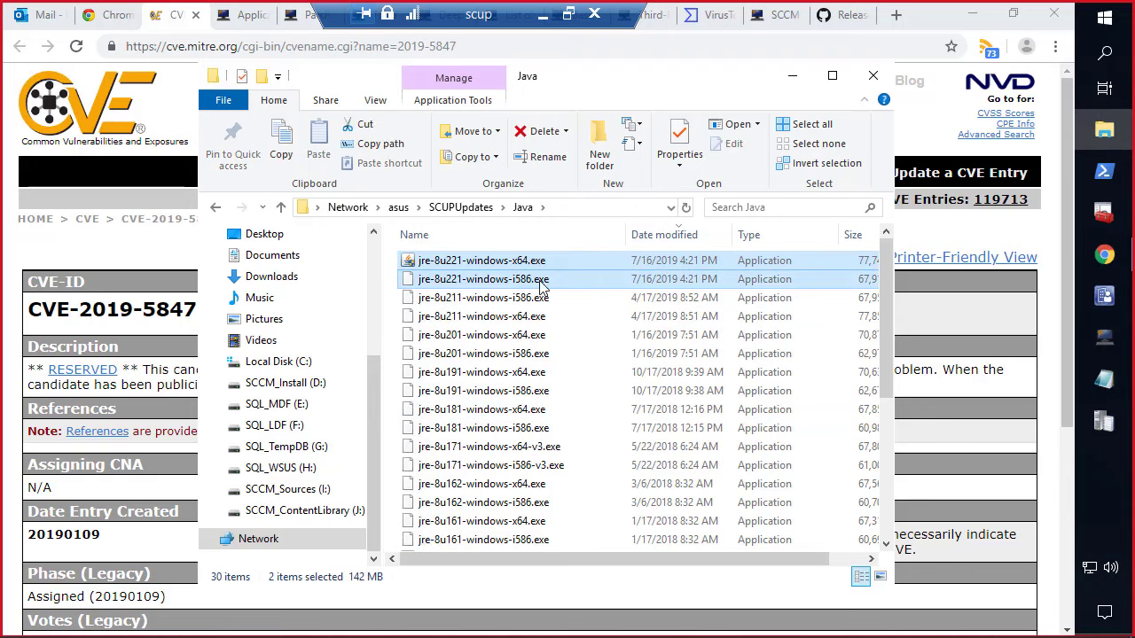
click(797, 80)
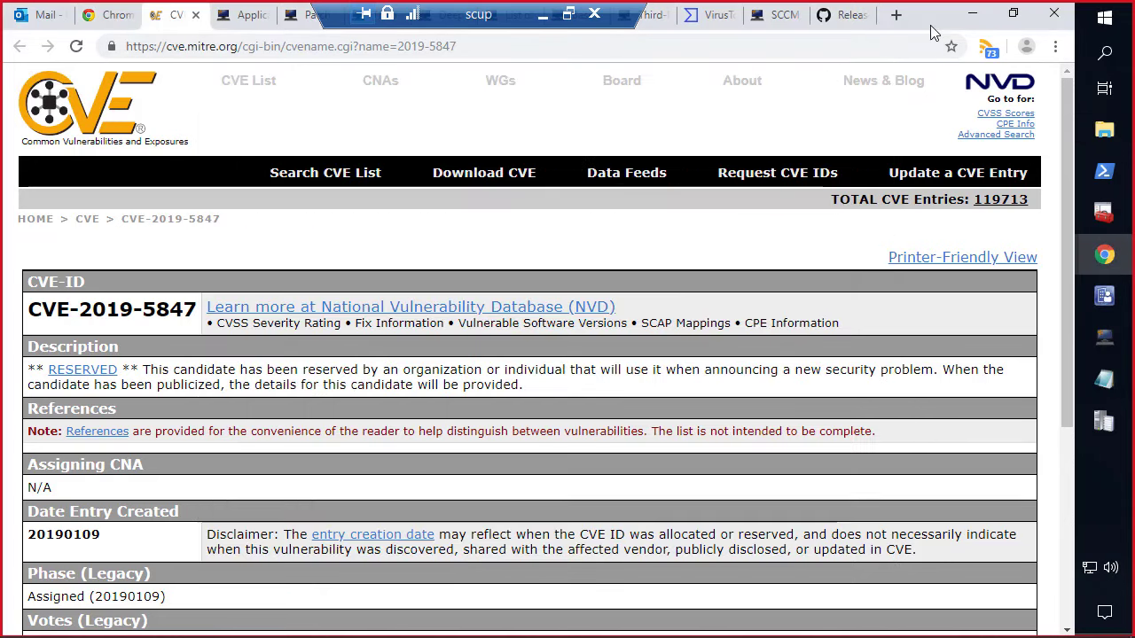
Step: Minimize the CVE page, check the Local Content Path in Publishing Settings again, and return to File Explorer
click(972, 14)
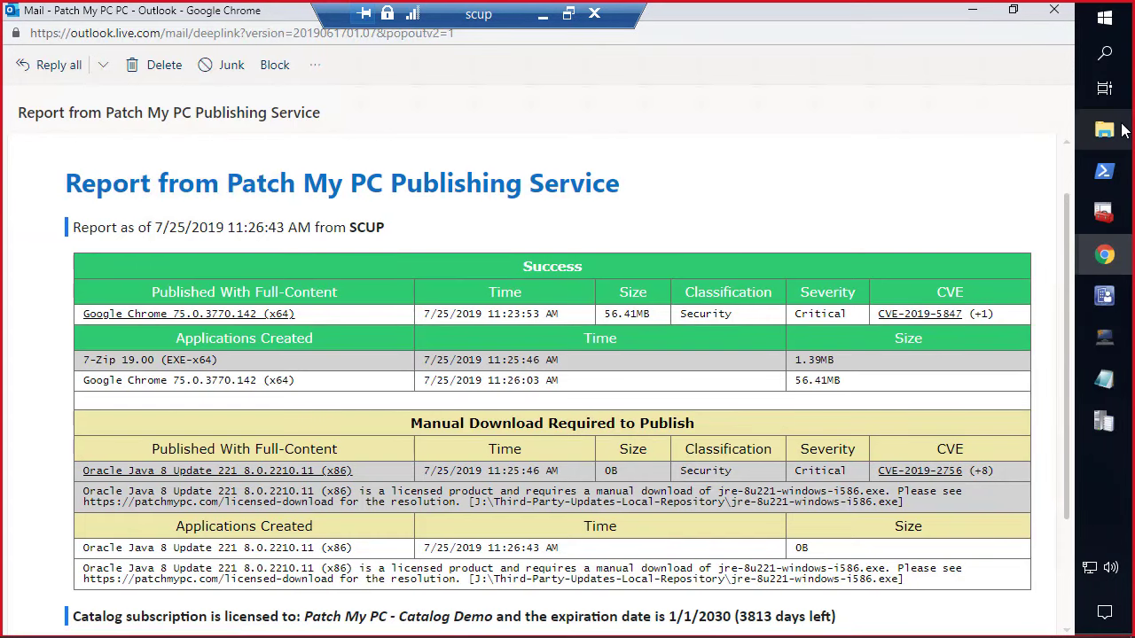
click(1103, 130)
scroll(302, 280, up, 2)
scroll(301, 280, up, 1)
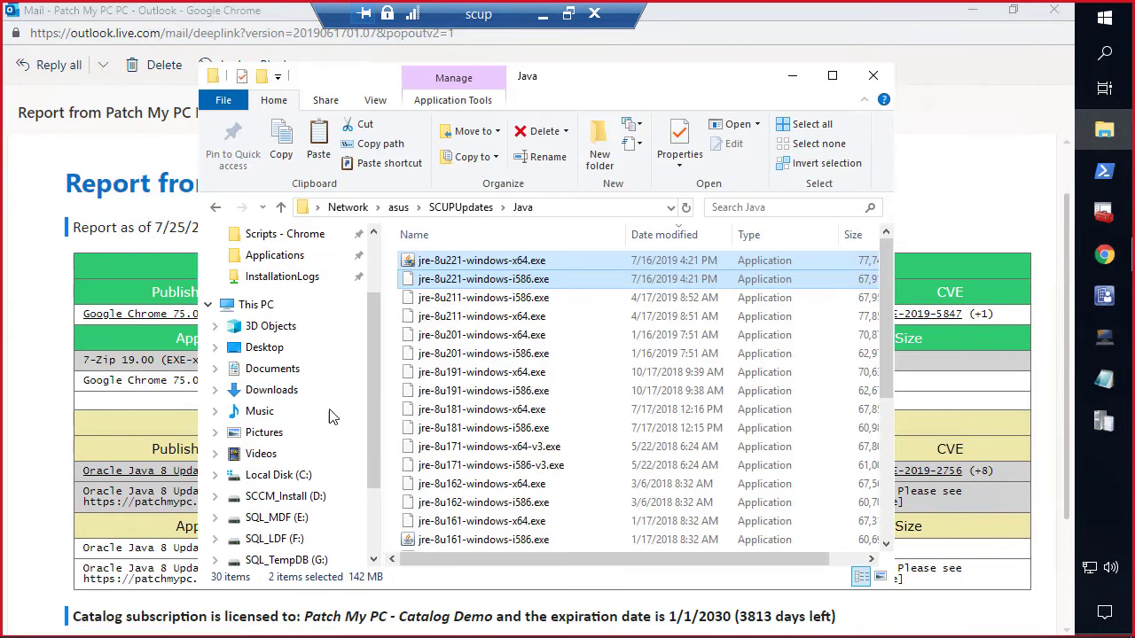
click(1103, 337)
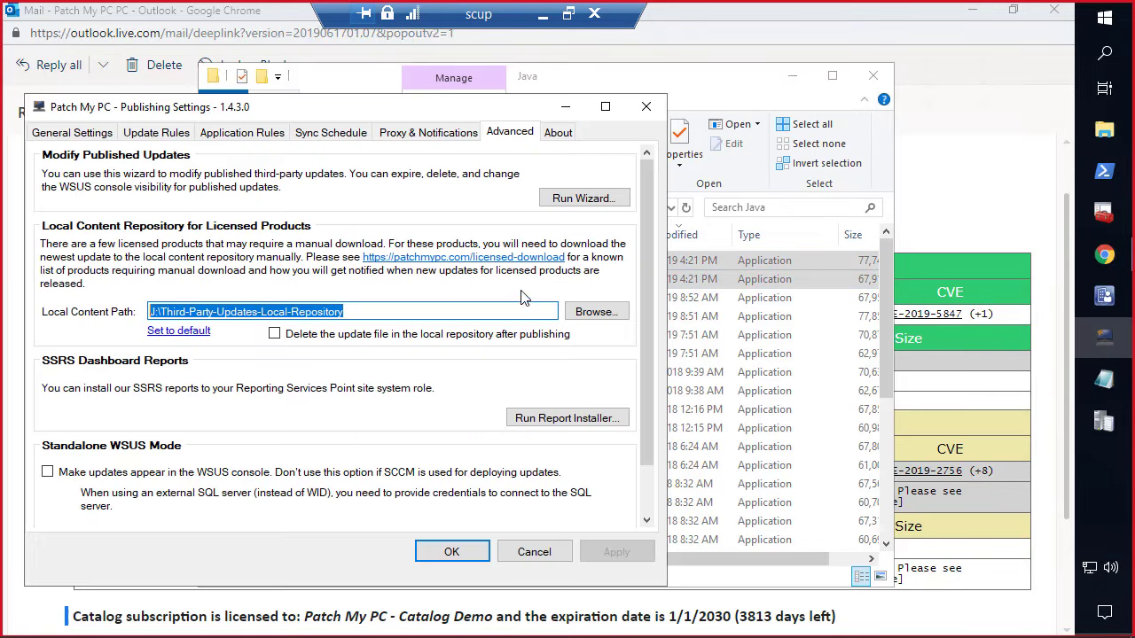
click(742, 286)
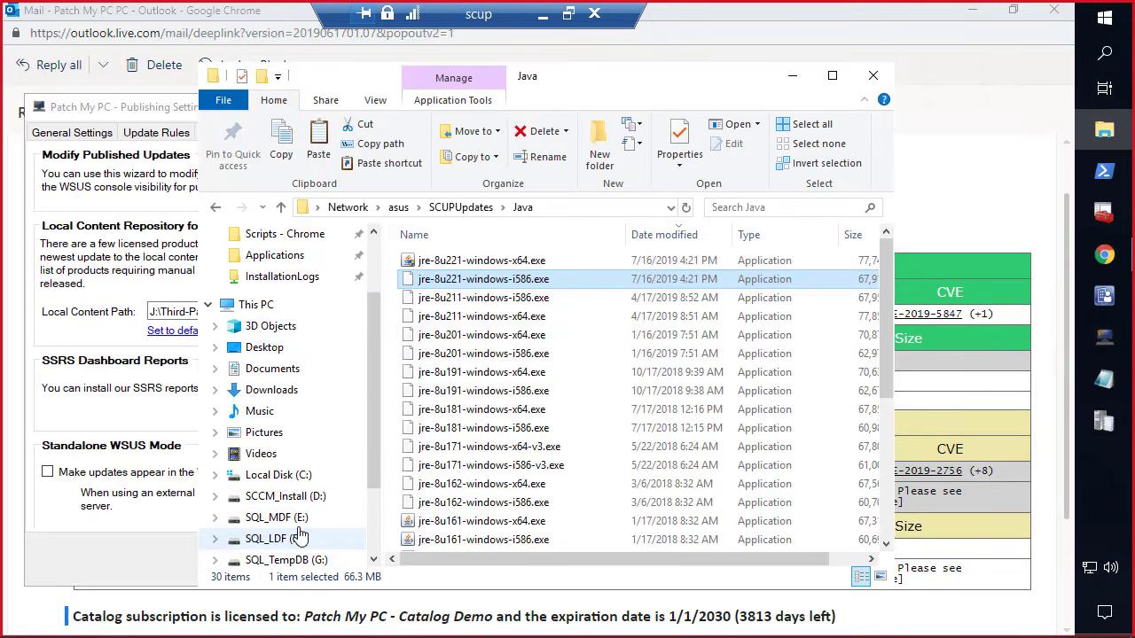
Step: Paste the copied Java installers into J:\Third-Party-Updates-Local-Repository, sort the folder by newest date modified, and minimize the report email
scroll(302, 537, down, 1)
scroll(307, 539, down, 1)
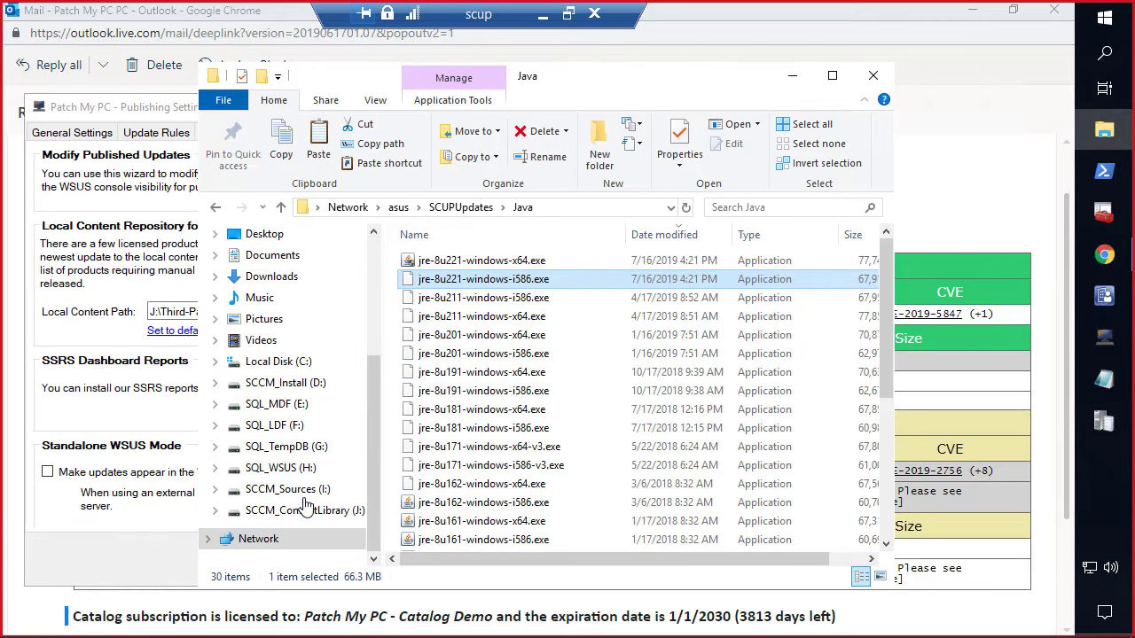
click(302, 510)
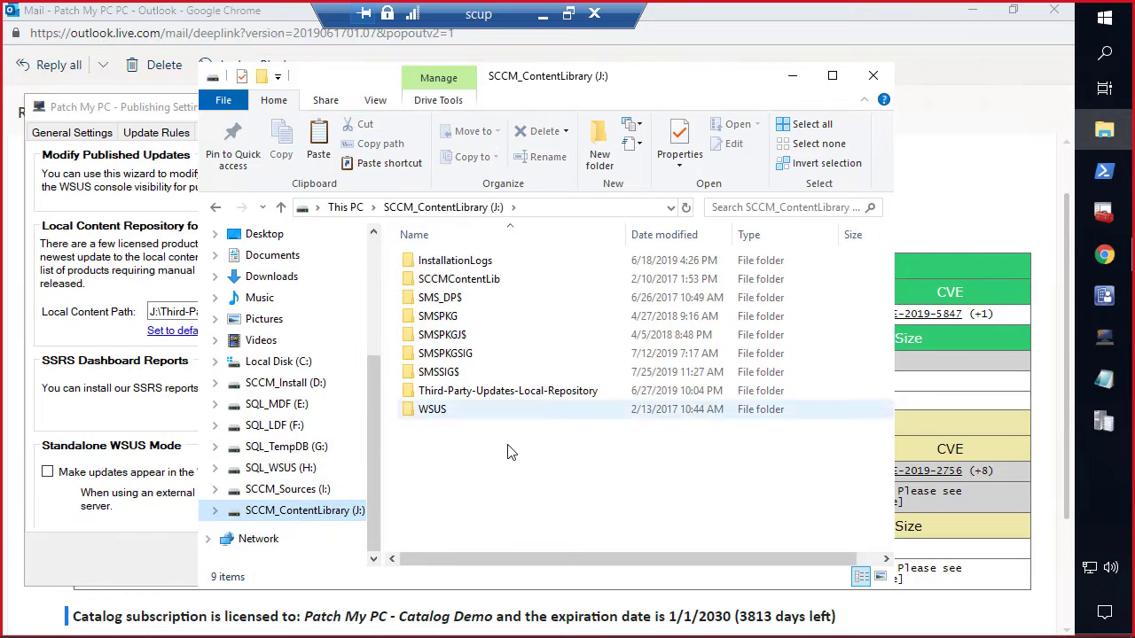
double_click(502, 399)
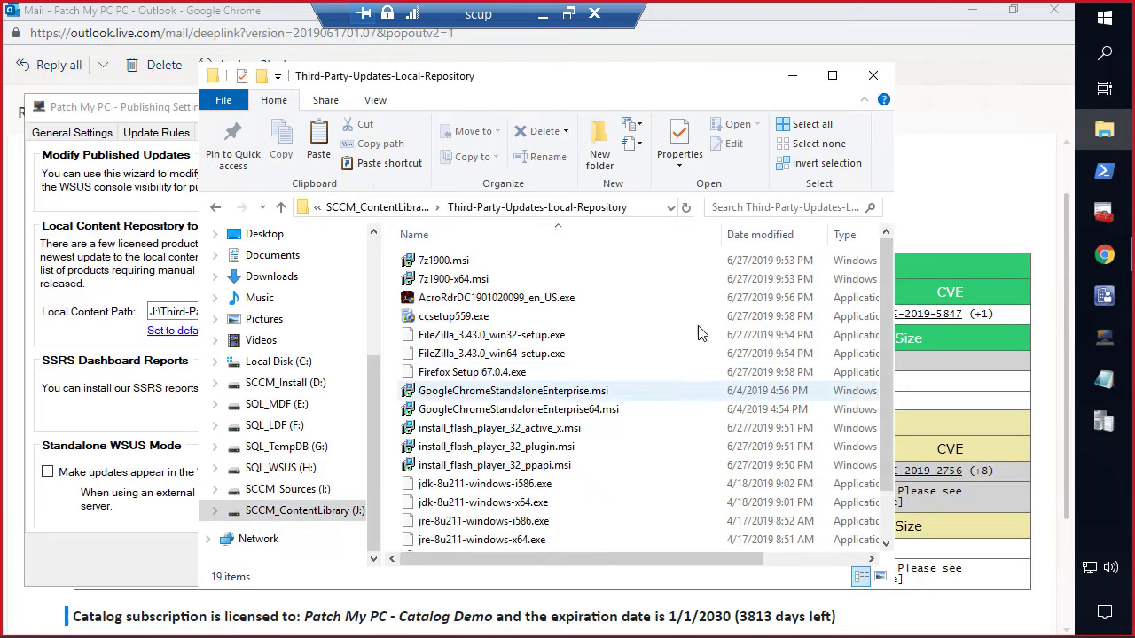
click(785, 352)
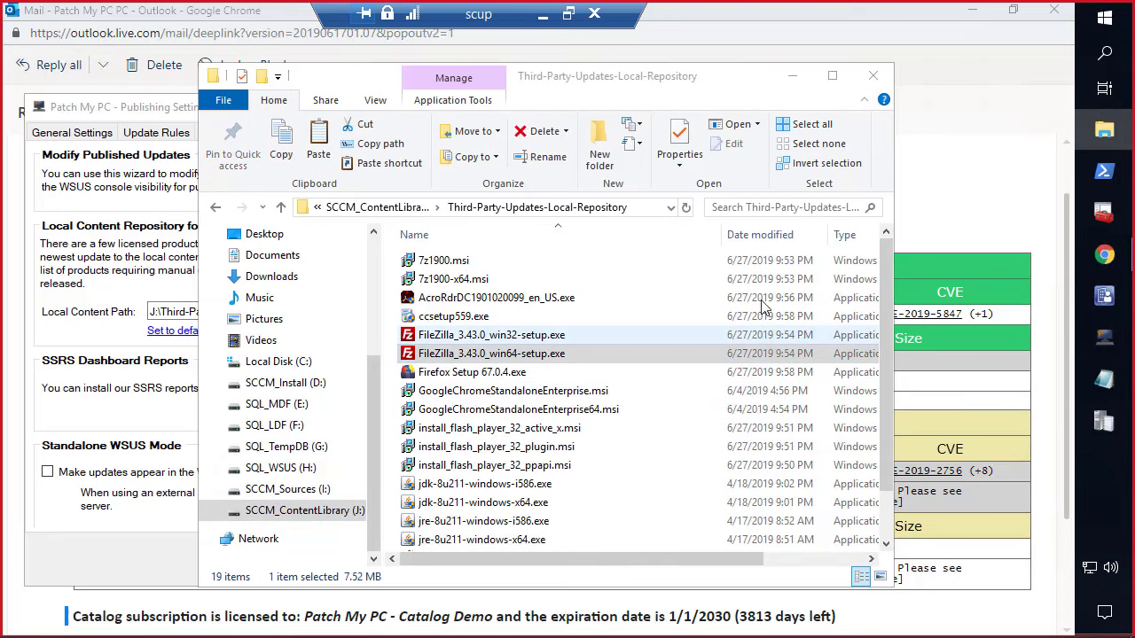
key(ctrl+v)
click(776, 236)
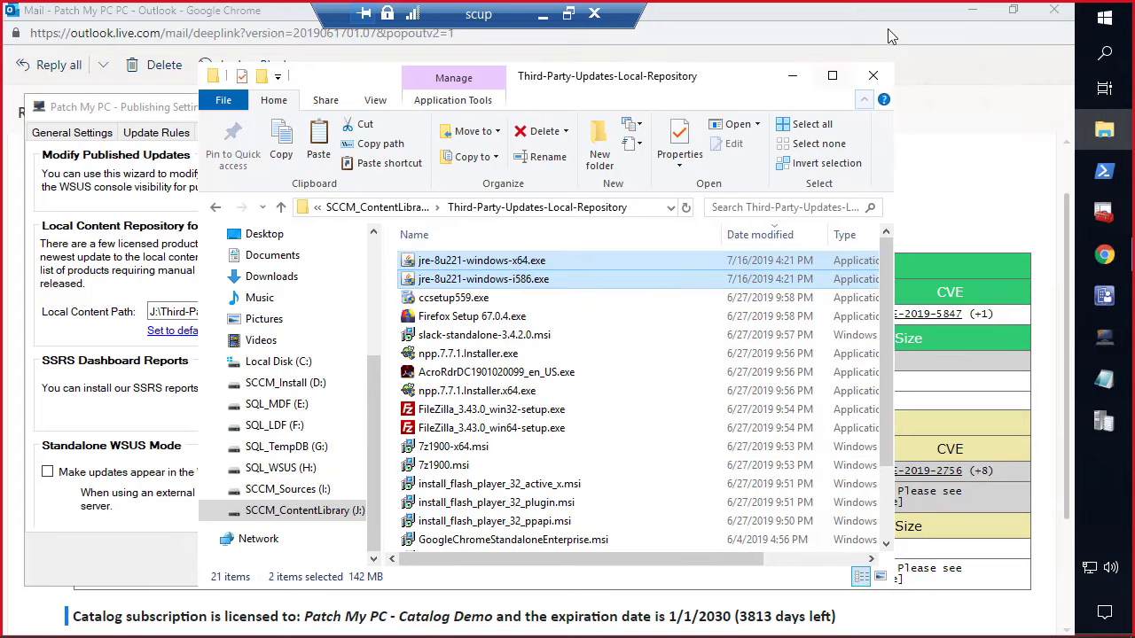
click(968, 10)
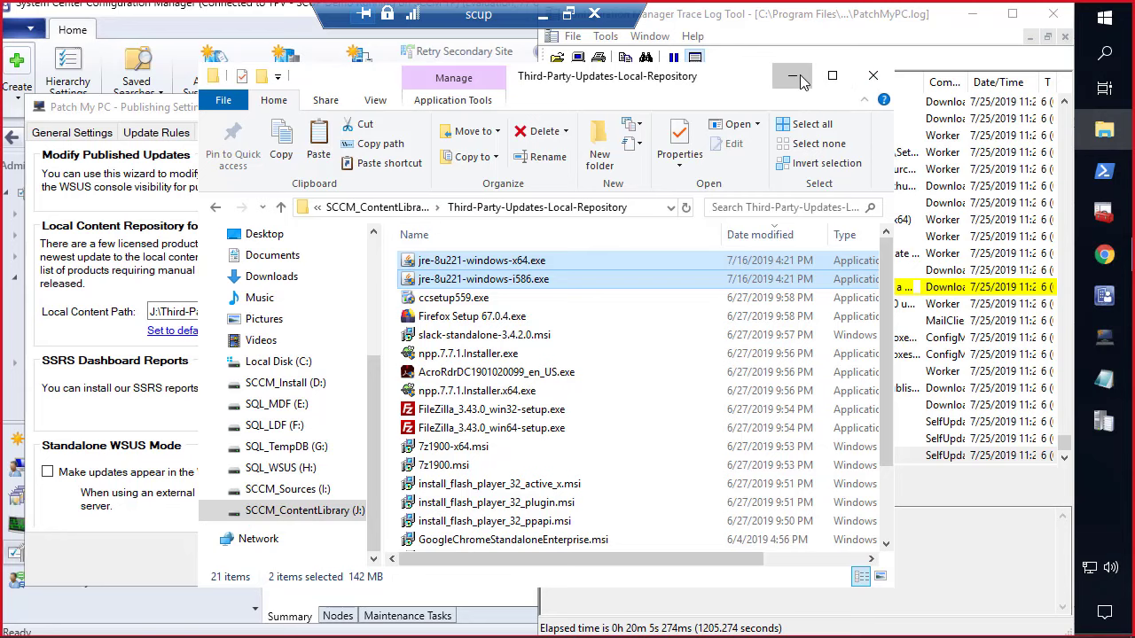
Step: Minimize the local repository folder and bring the emailed publishing report back up at its Manual Download Required to Publish section
click(792, 75)
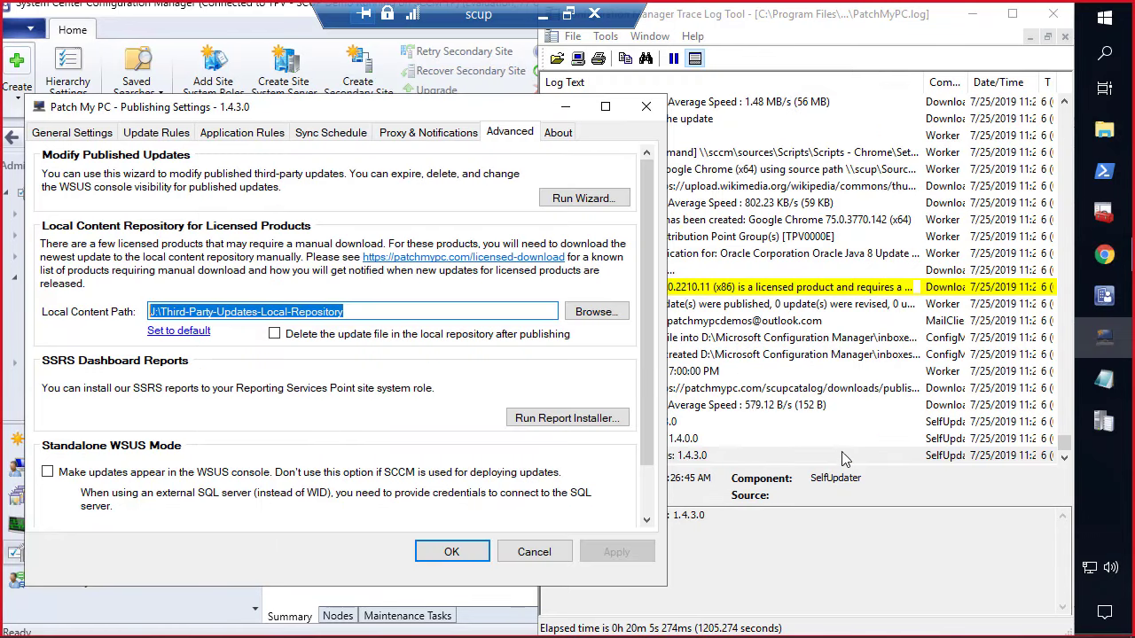
click(1103, 255)
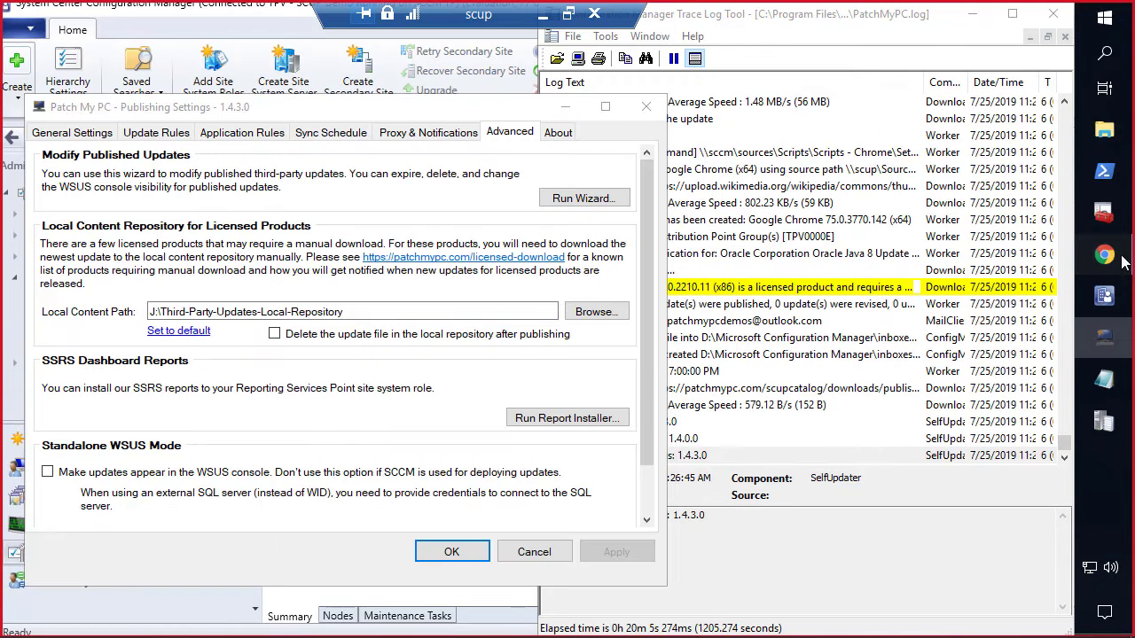
click(975, 333)
scroll(441, 422, down, 1)
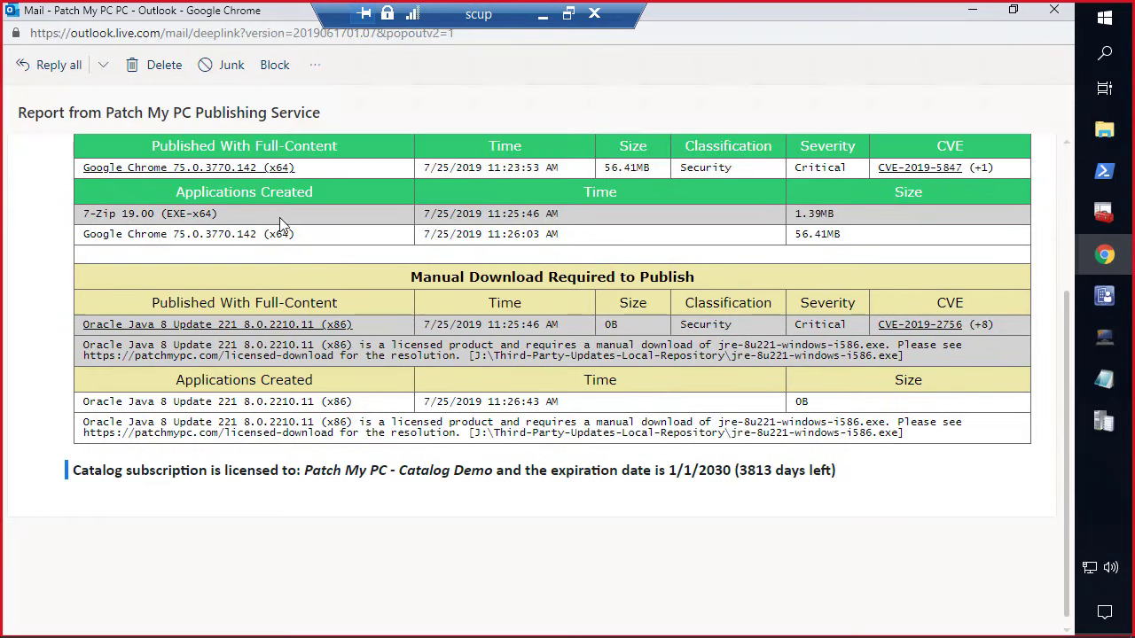
Step: Run the publishing service sync from the Sync Schedule settings, acknowledge the request and minimize Publishing Settings
click(1104, 337)
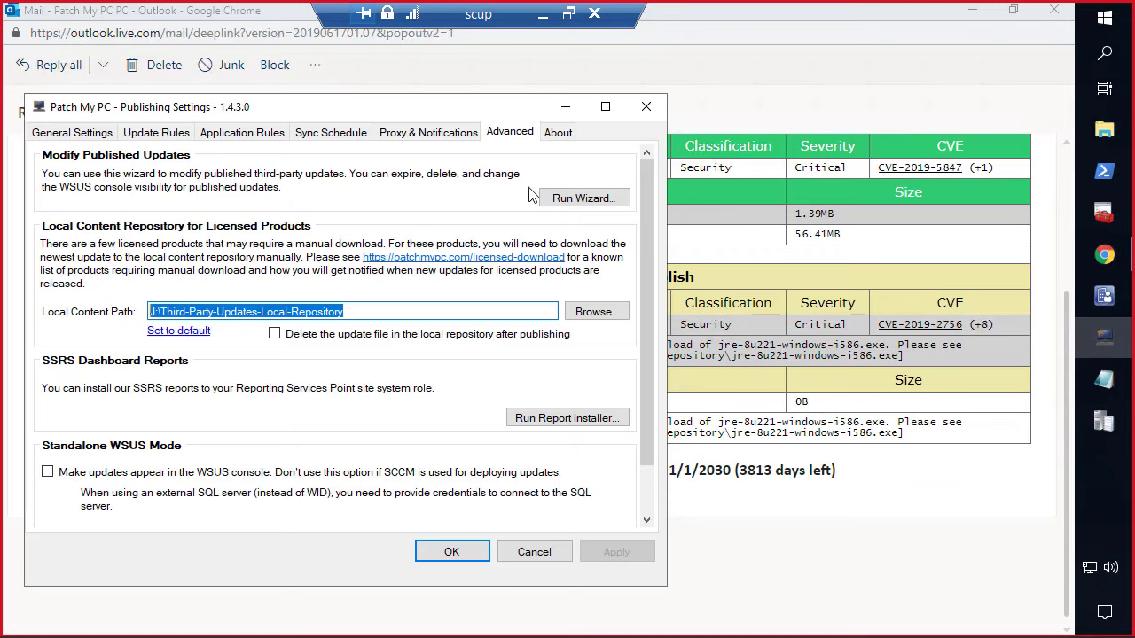
click(333, 133)
click(511, 512)
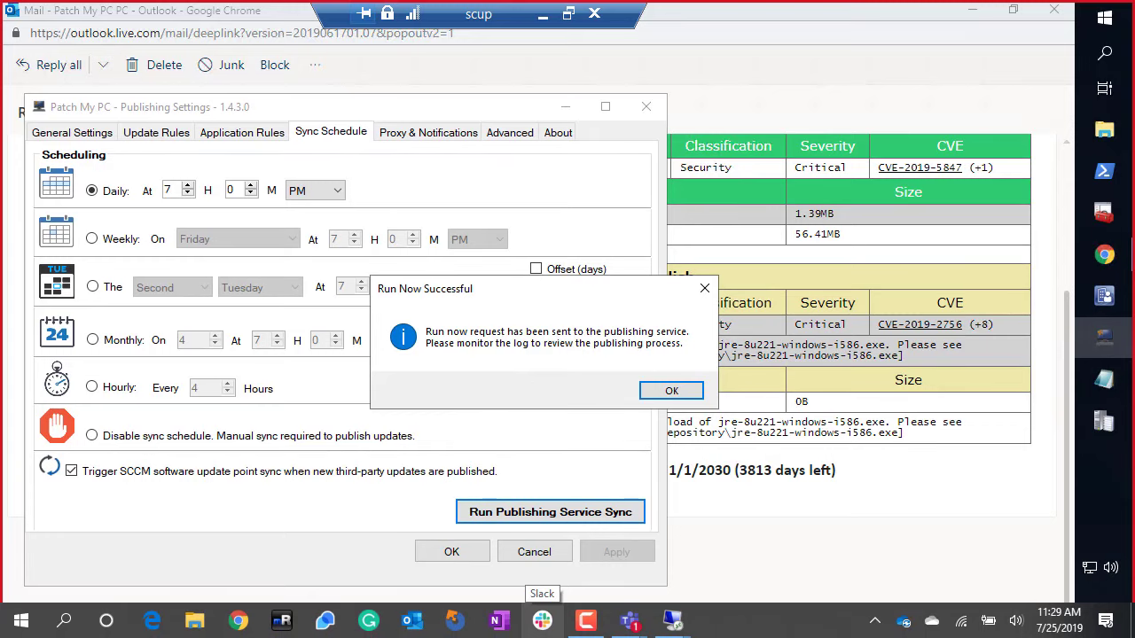
key(Return)
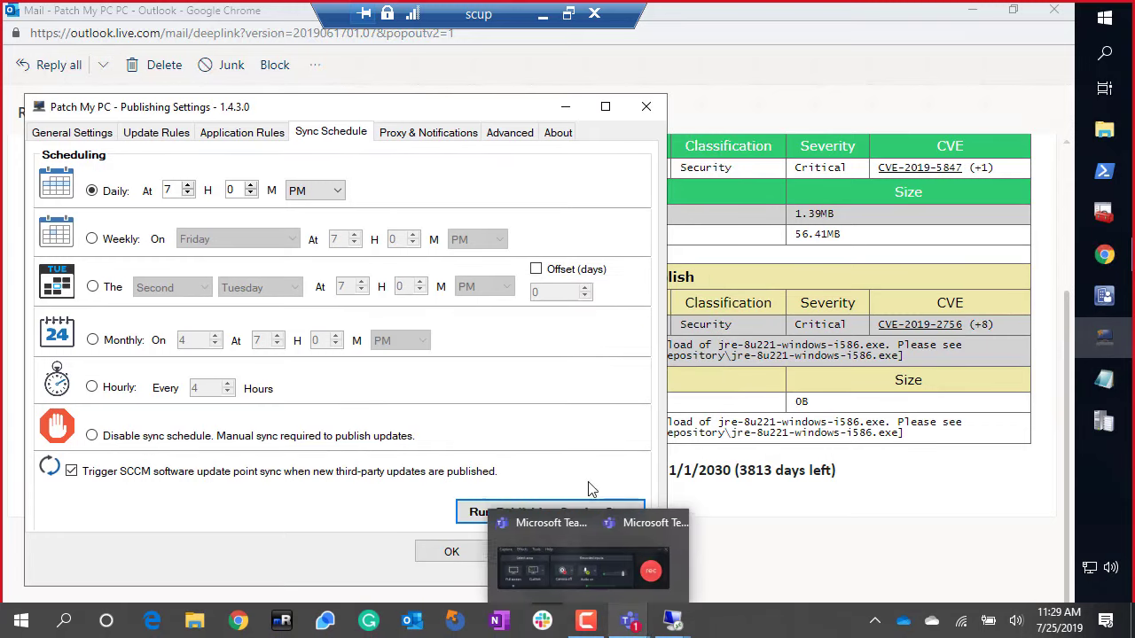
click(571, 105)
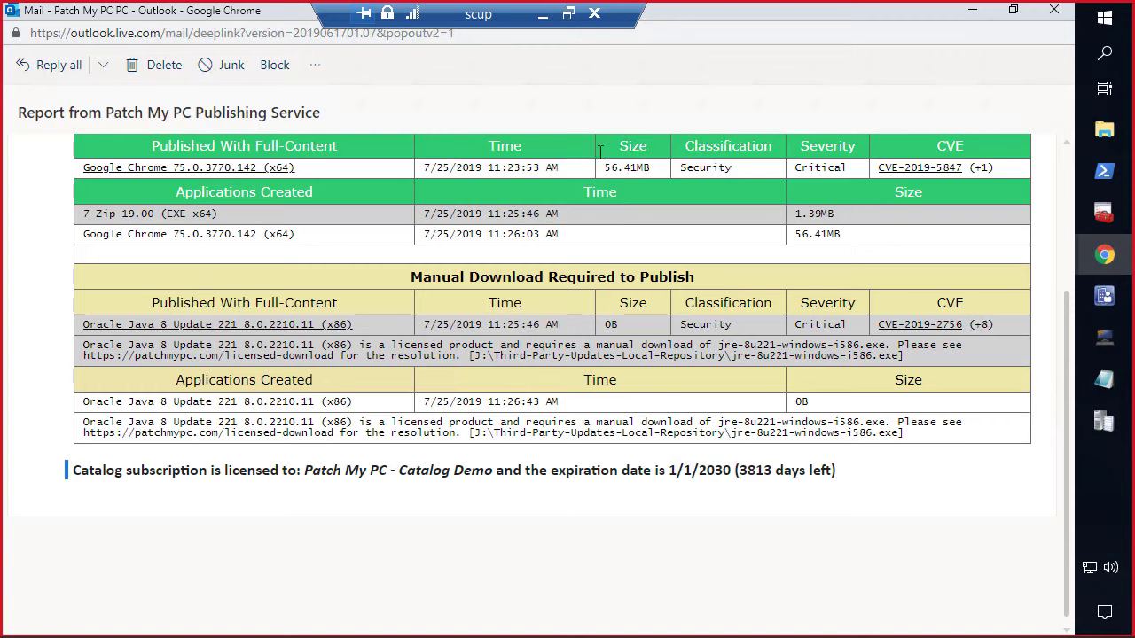
Step: Check the Teams meeting chat outside the remote session, return to the scup session and bring the report email forward
click(544, 24)
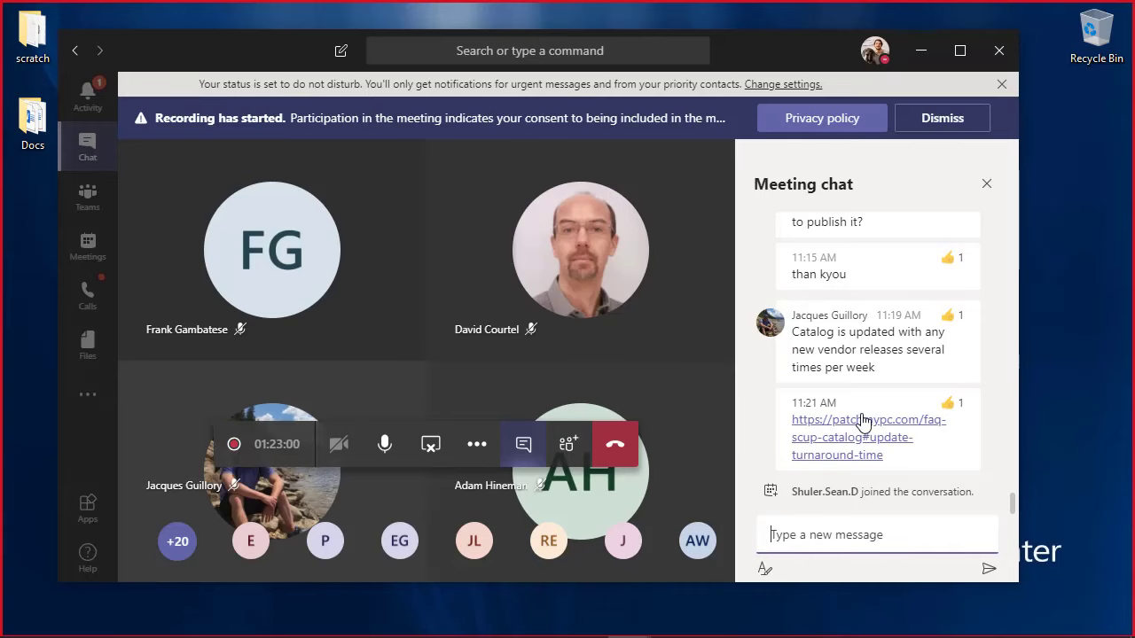
mouse_move(554, 632)
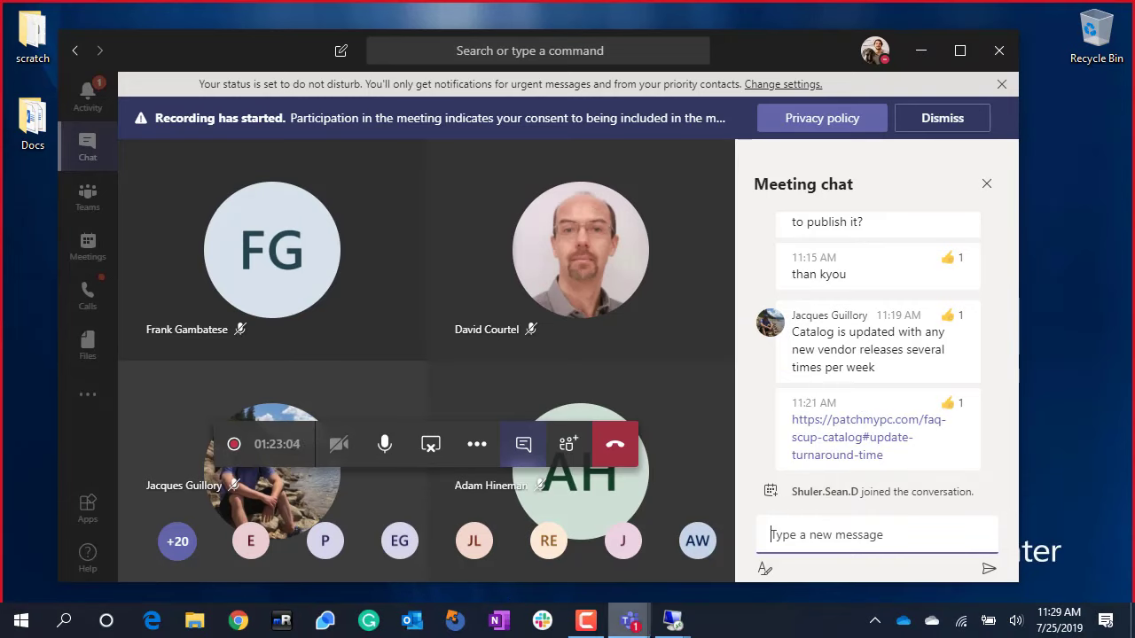
mouse_move(673, 620)
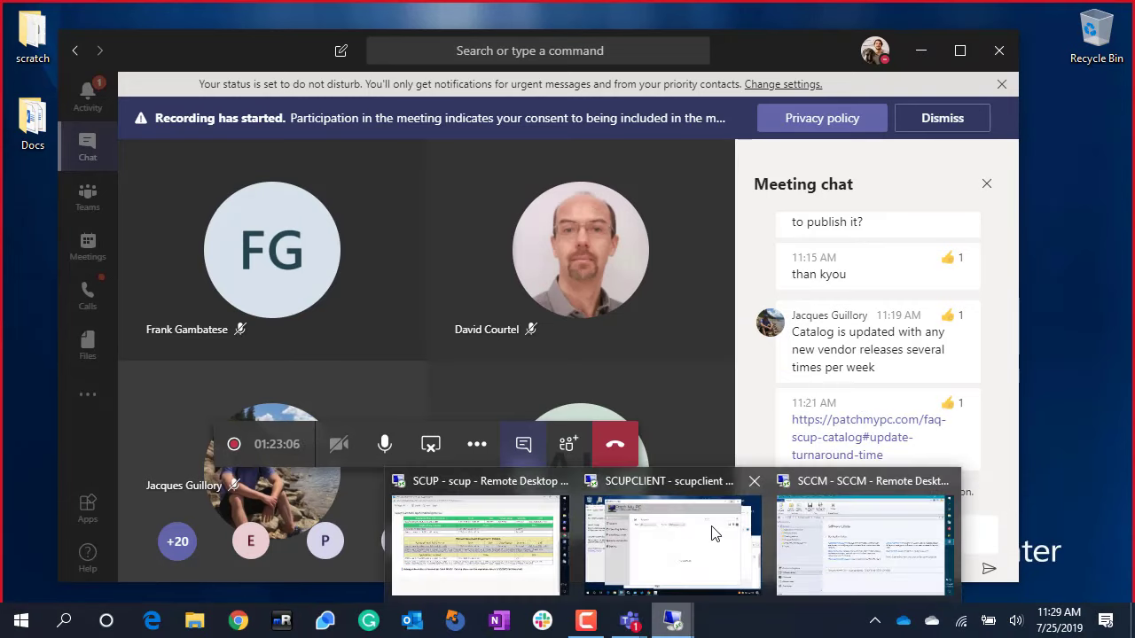
click(449, 539)
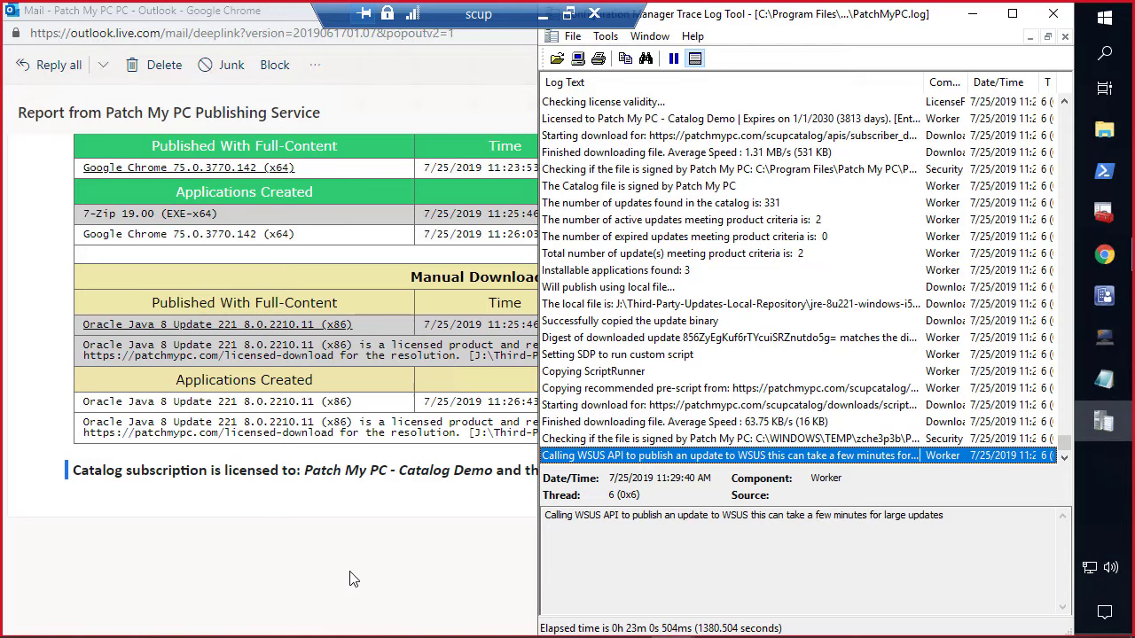
click(387, 578)
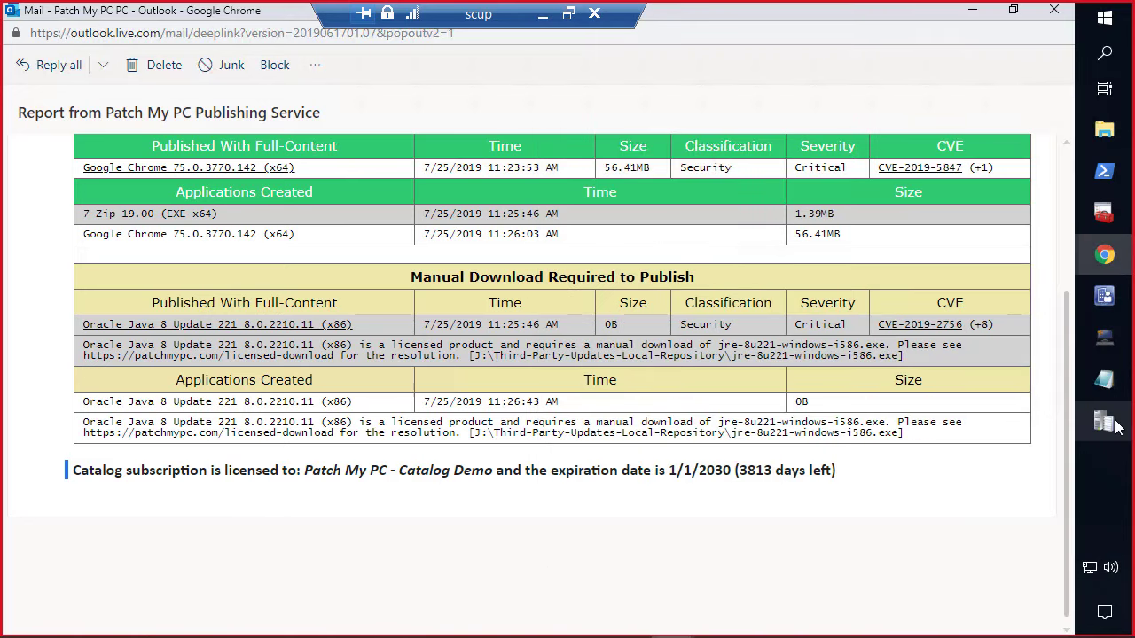
Step: Review the Application Rules product list in Publishing Settings, focusing on the AdoptOpenJDK and Amazon Corretto entries
click(1104, 337)
click(259, 135)
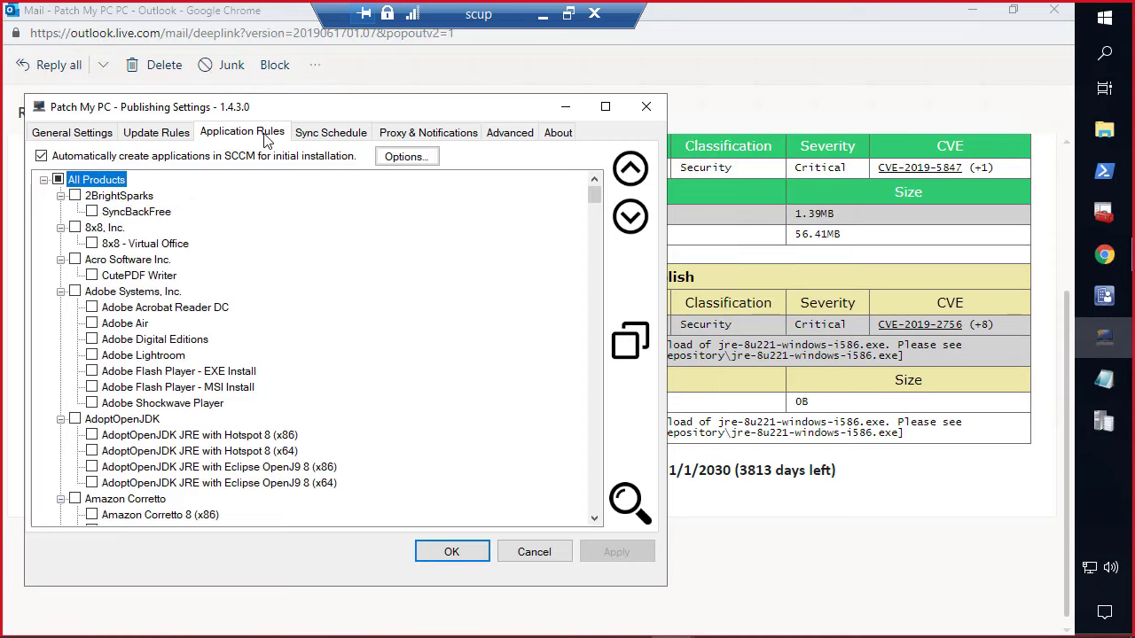
scroll(257, 337, down, 1)
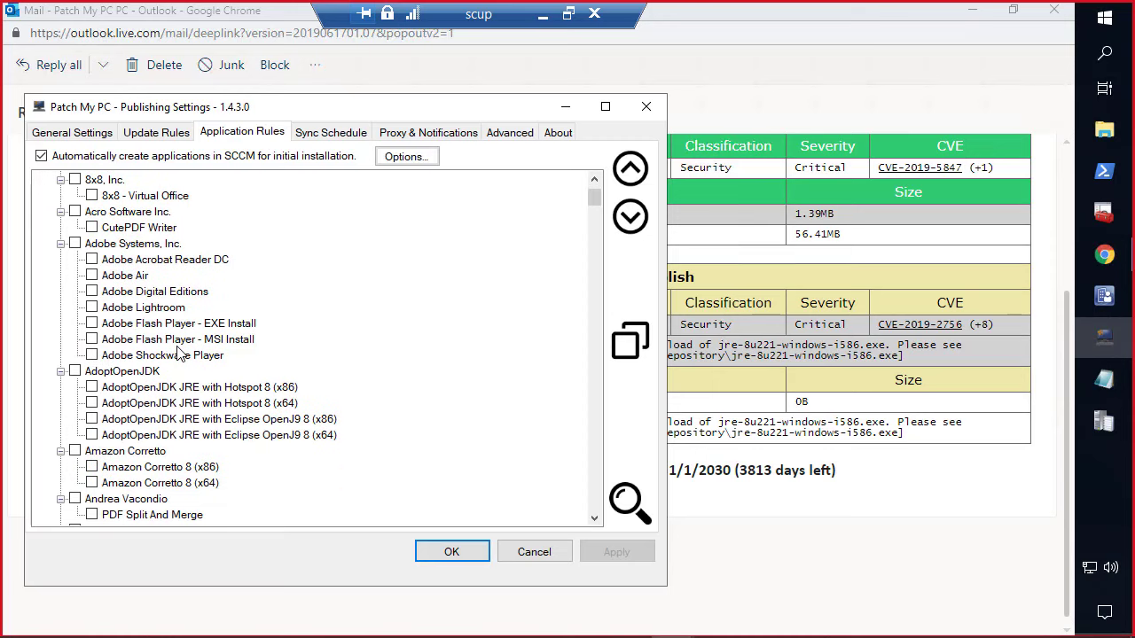
scroll(177, 351, down, 1)
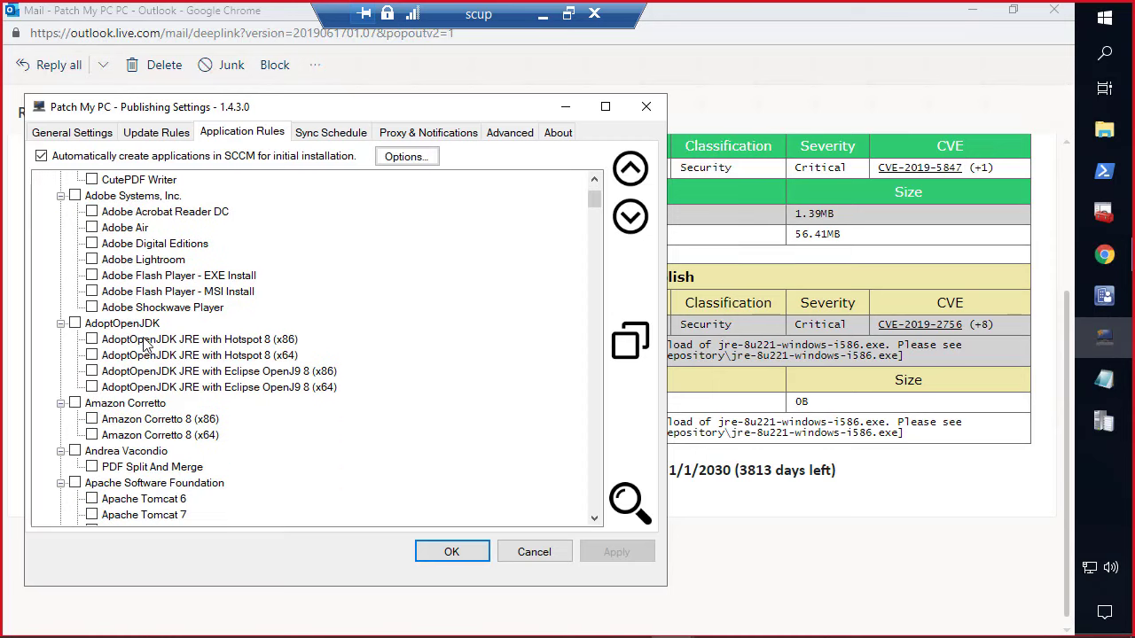
drag(60, 319, 419, 448)
Step: Examine the Sync Schedule option that triggers an SCCM software update point sync when new third-party updates are published
click(326, 140)
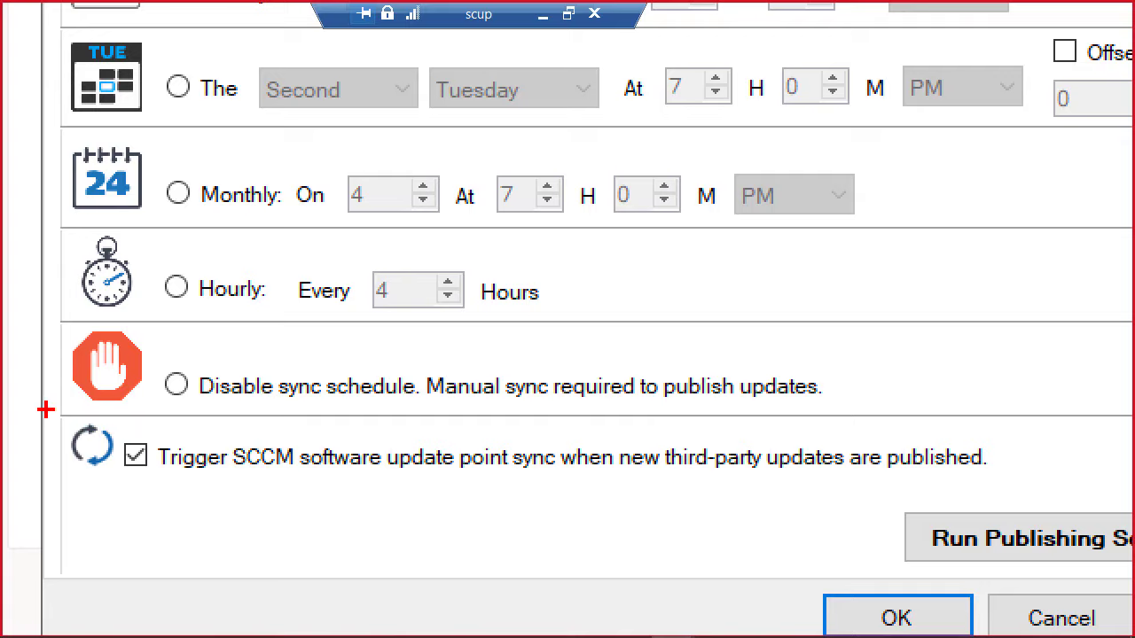
drag(61, 414, 1020, 496)
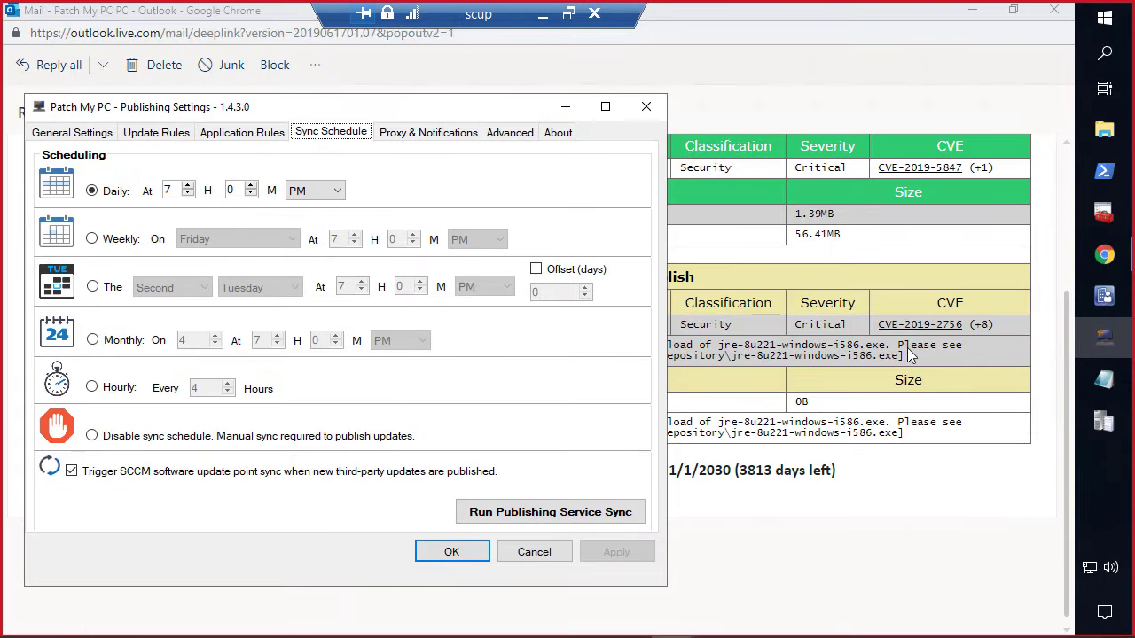
key(Return)
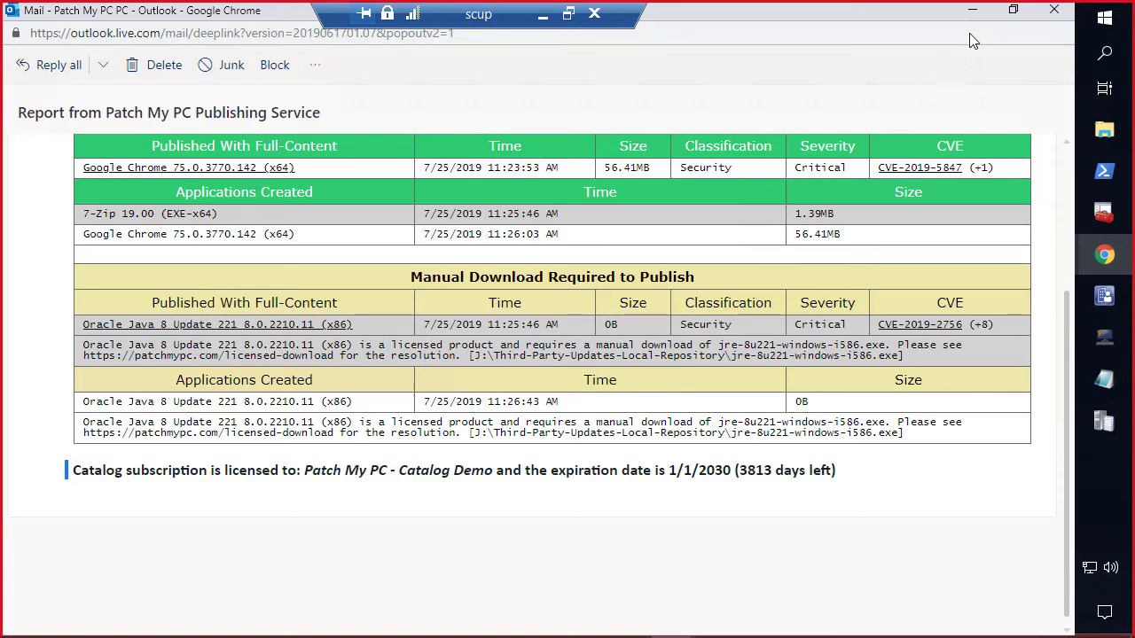
Step: Close the earlier report email and bring PatchMyPC.log forward to check its latest entries
click(1053, 10)
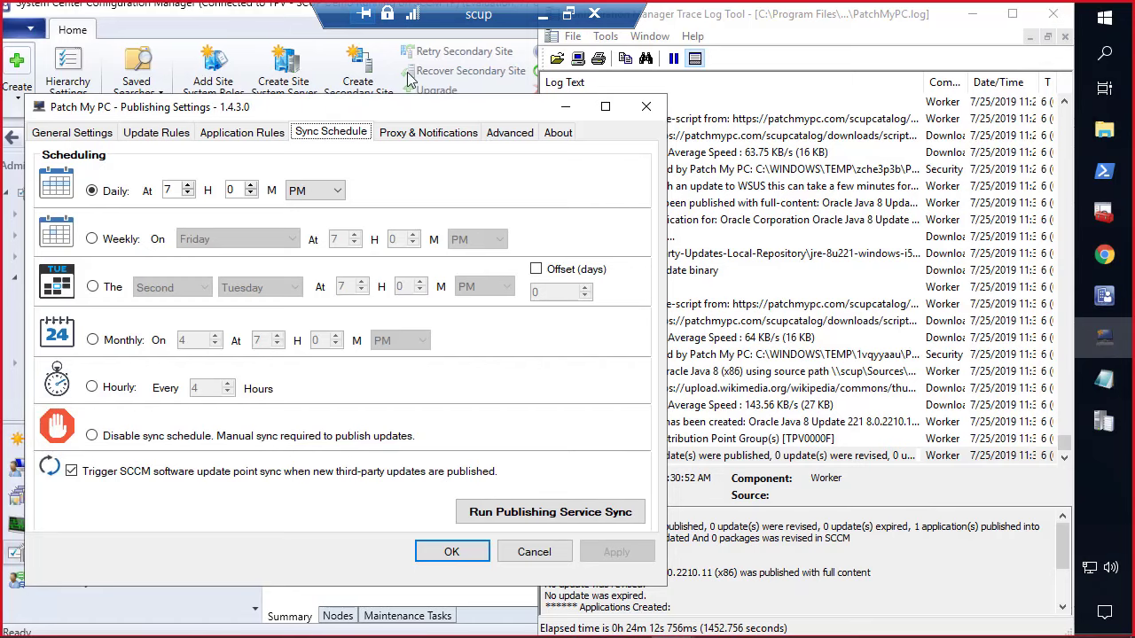
click(694, 410)
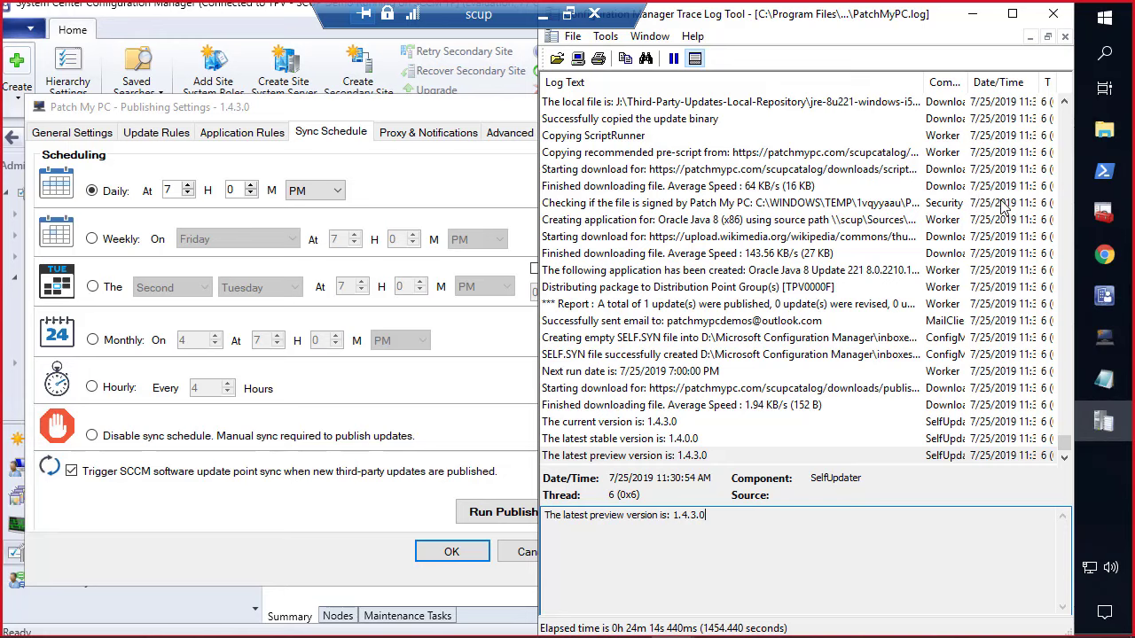
Step: Open the newest Publishing Service report, received at 11:30 AM, in its own window from the Outlook inbox and maximize it
mouse_move(1108, 271)
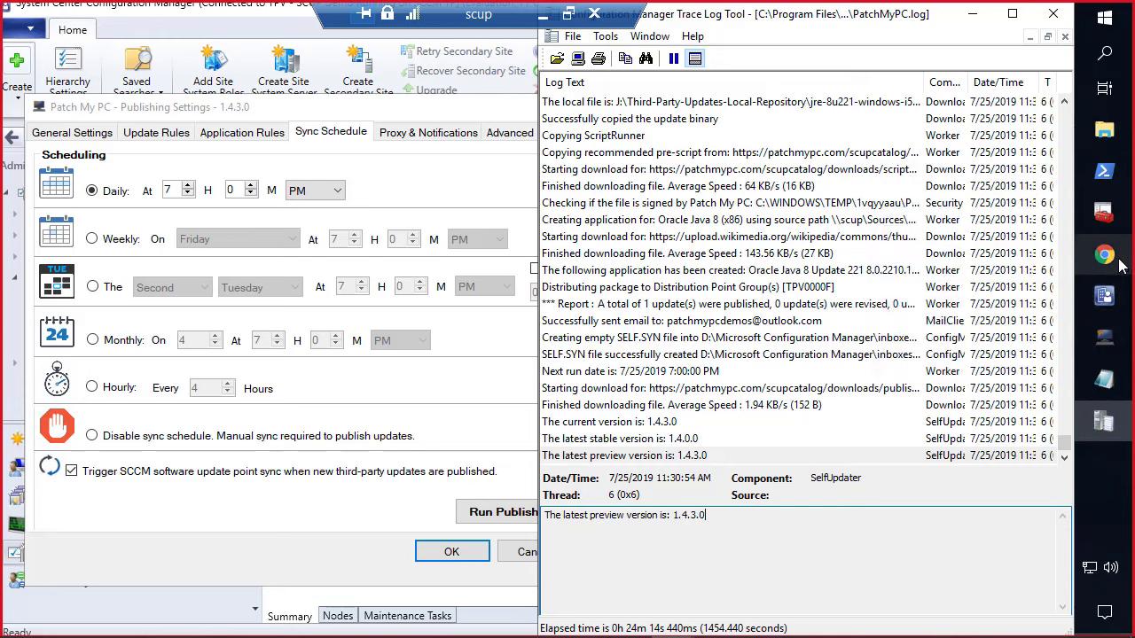
click(1120, 265)
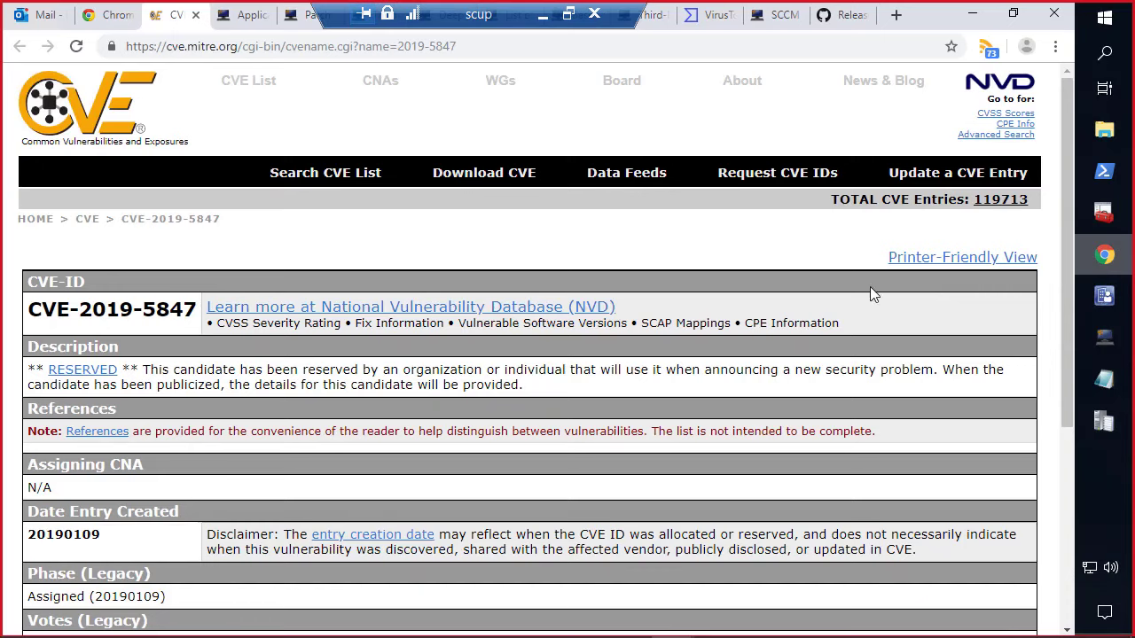
click(45, 16)
double_click(543, 220)
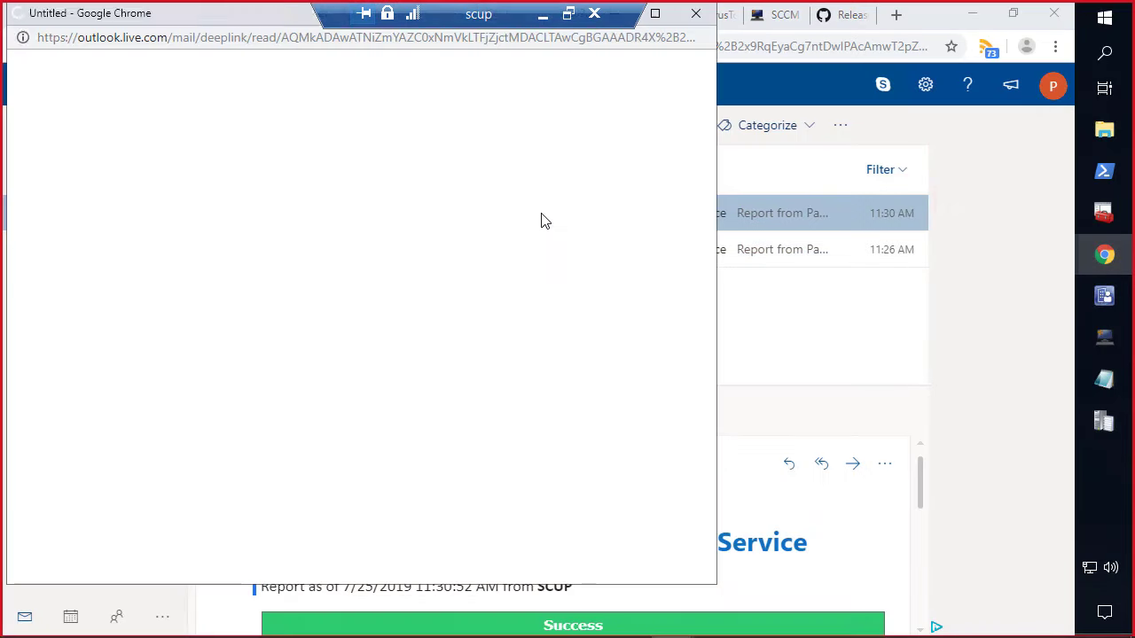
click(654, 13)
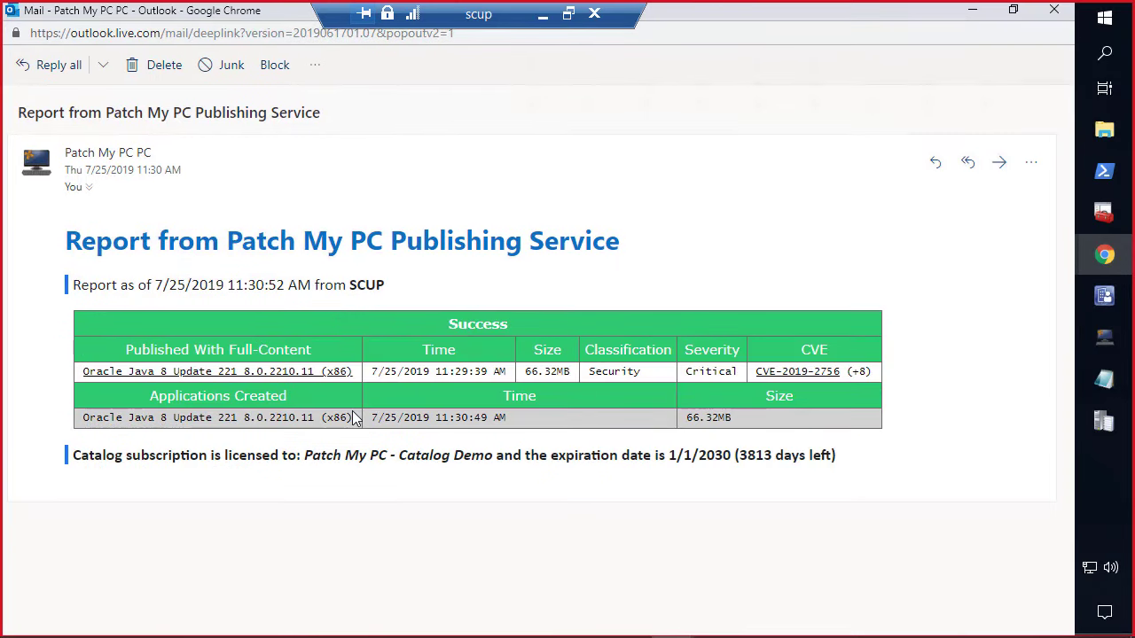
Step: View the Oracle Java 8 Update 221 release notes from the report, and copy the ID from the CVE-2019-2756 page
click(269, 376)
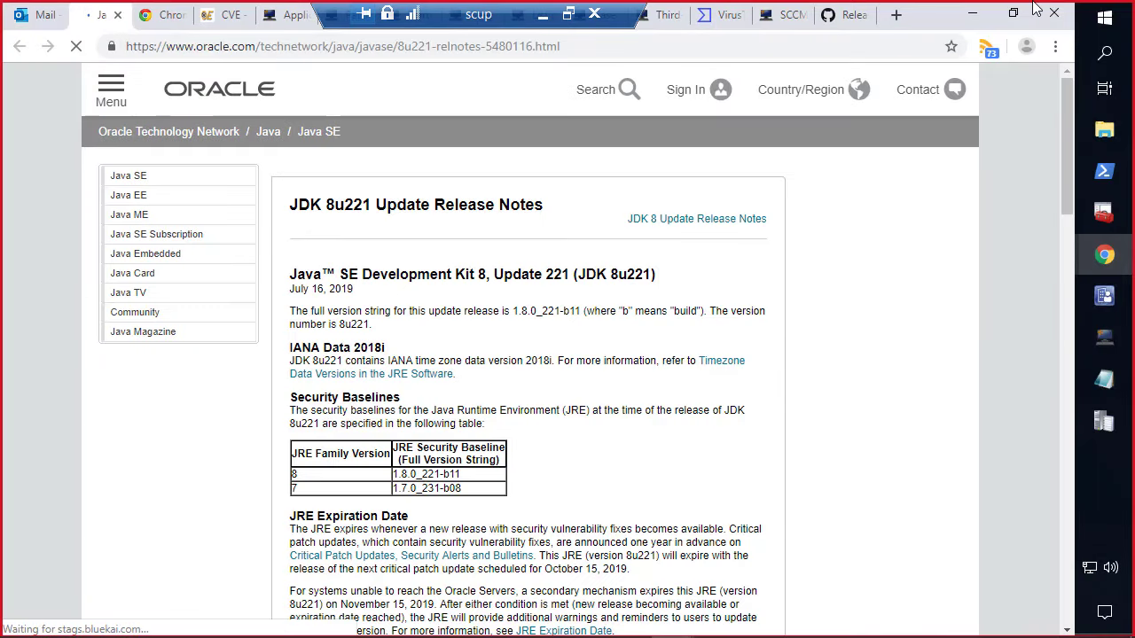
click(975, 17)
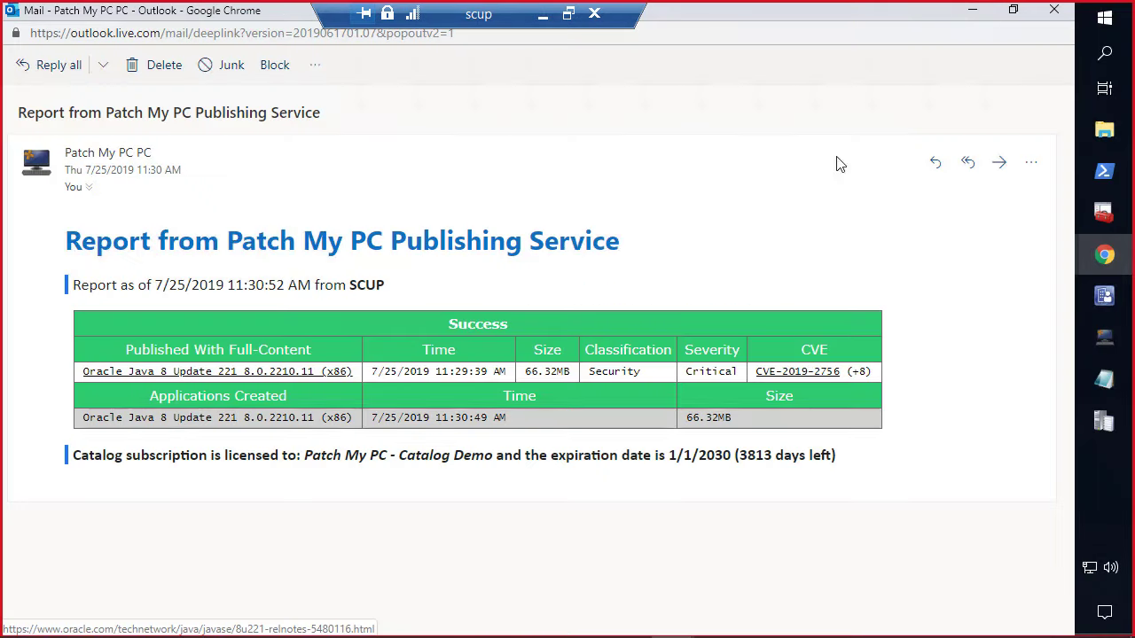
click(791, 376)
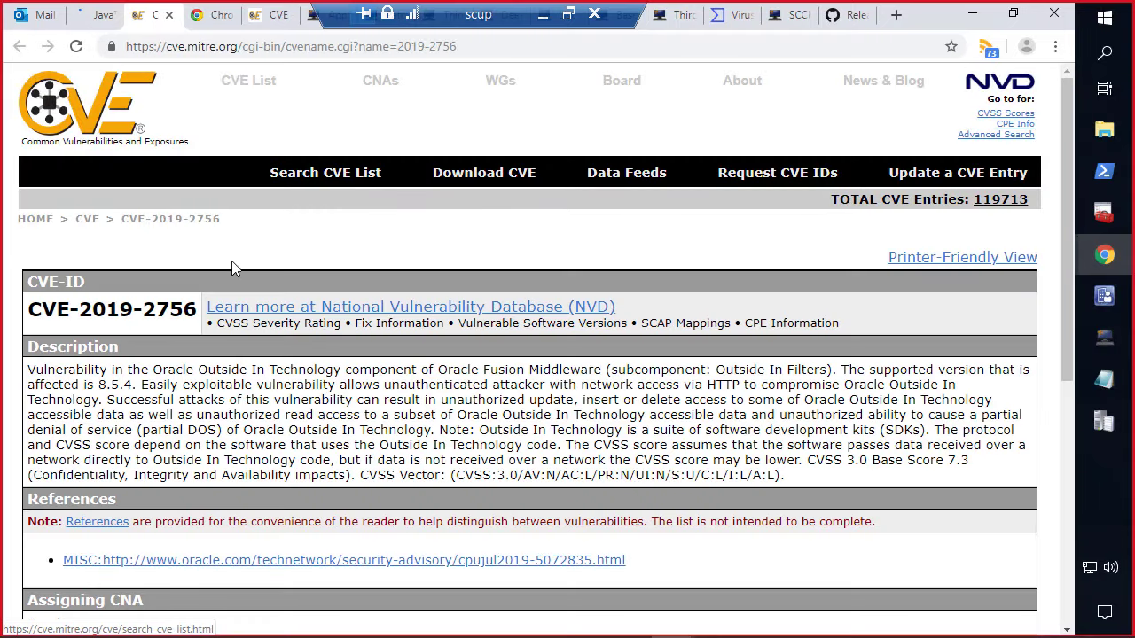
drag(196, 310, 27, 309)
key(ctrl+c)
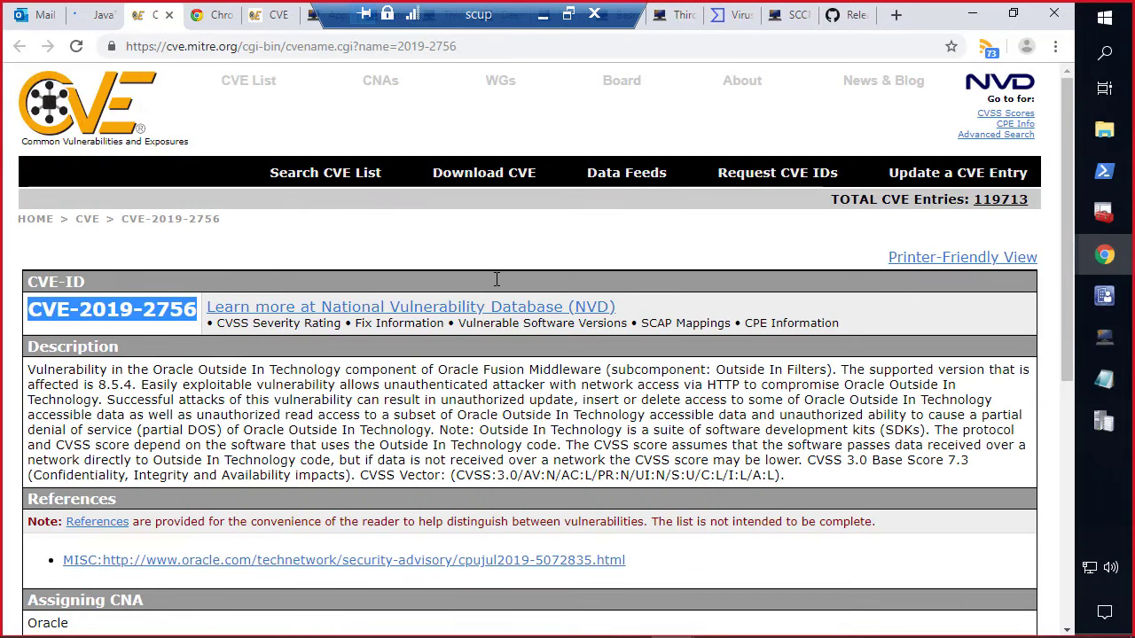
Step: Switch to the Configuration Manager console, show All Software Updates in the Software Library and widen the Title column
click(1104, 296)
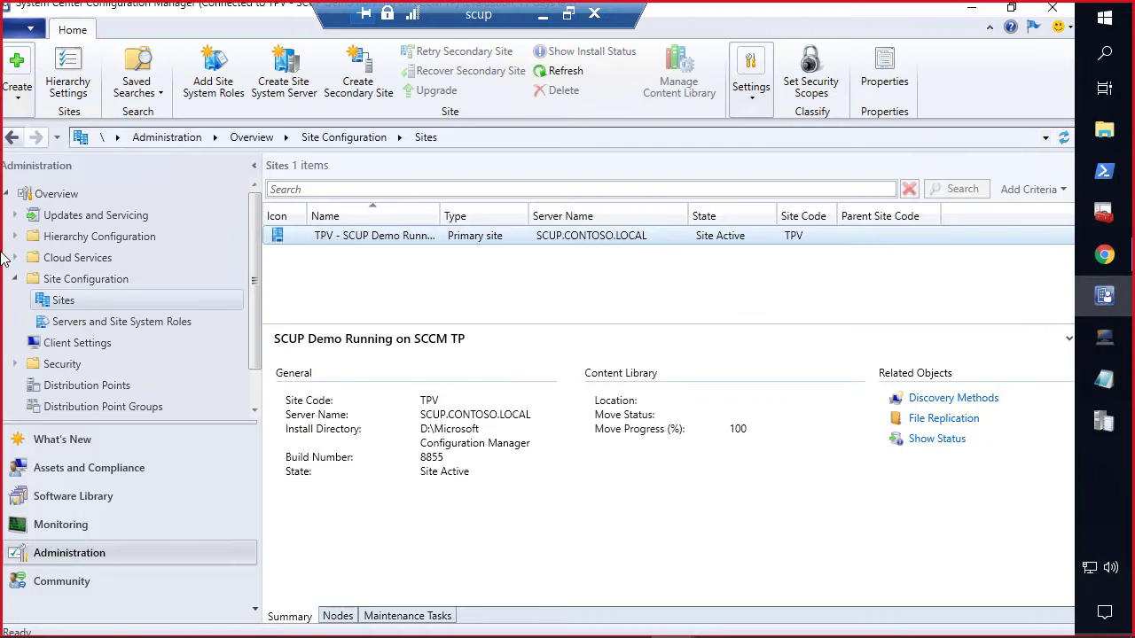
click(127, 494)
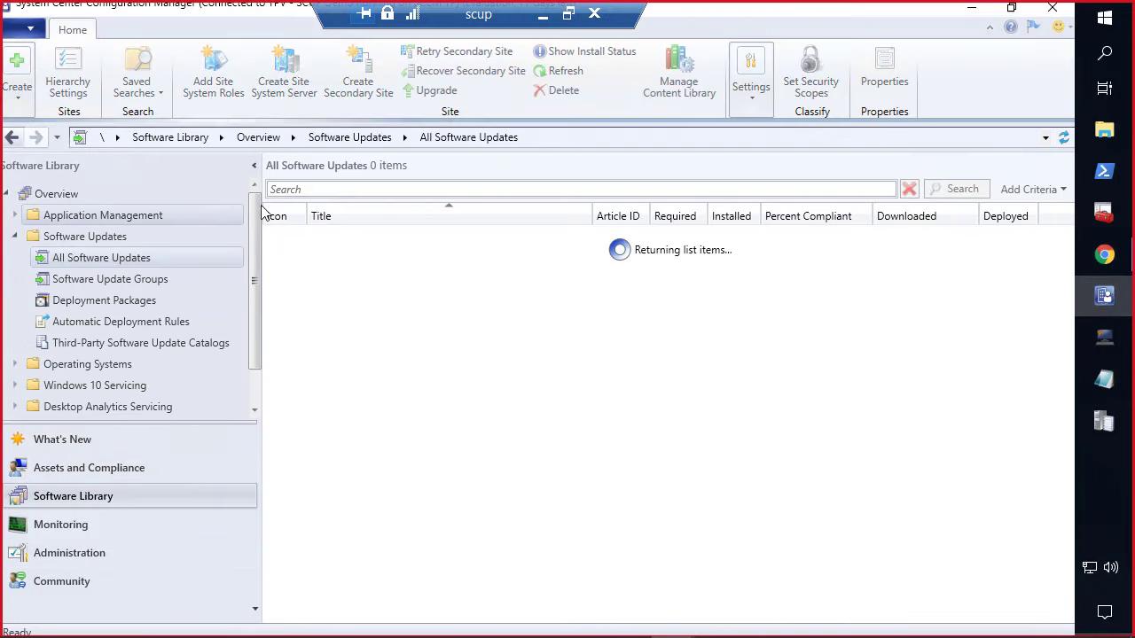
drag(595, 217, 628, 247)
Step: Select the Google Chrome 75.0.3770.142 (x64) update and examine its compliance statistics
click(461, 256)
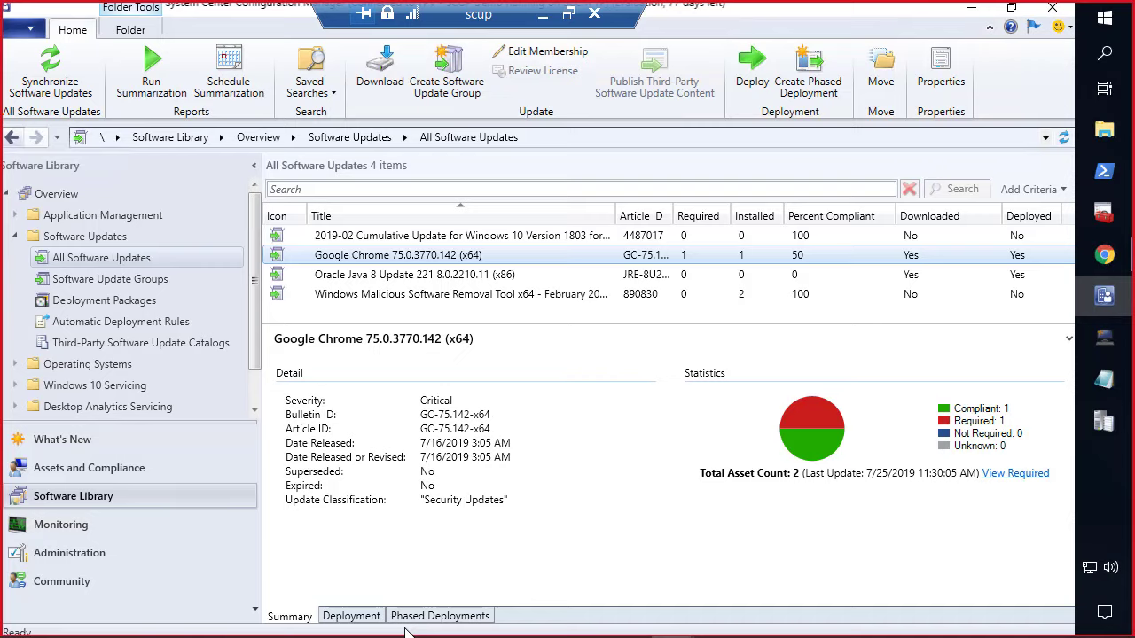
click(533, 277)
click(499, 256)
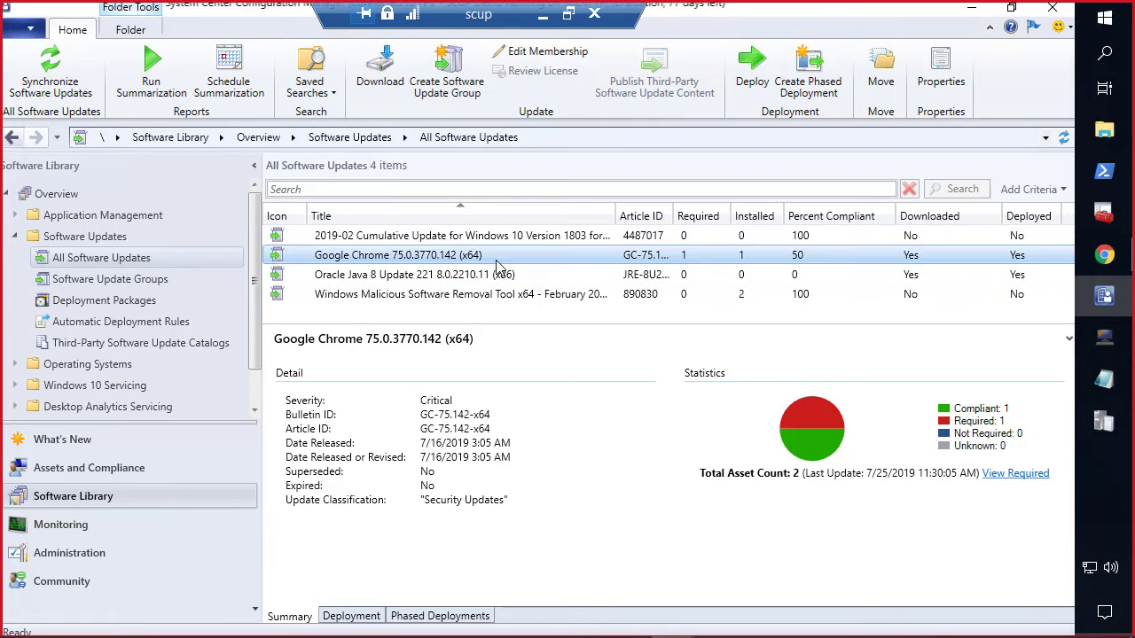
key(ctrl+1)
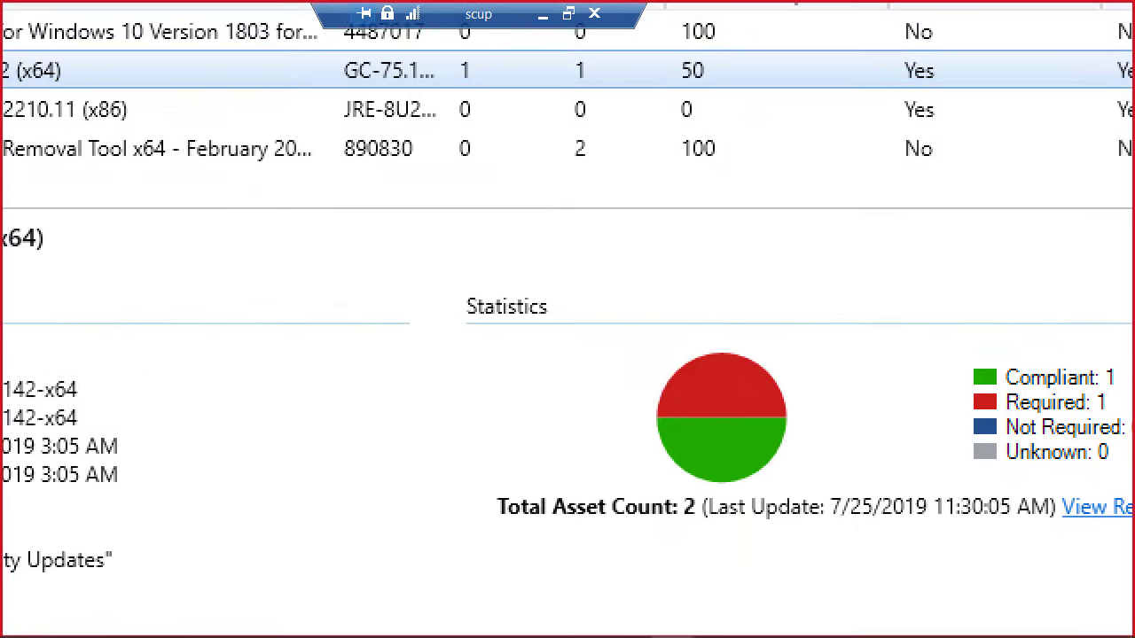
mouse_move(400, 250)
mouse_down()
mouse_move(628, 324)
mouse_move(1031, 529)
mouse_move(1104, 579)
mouse_up()
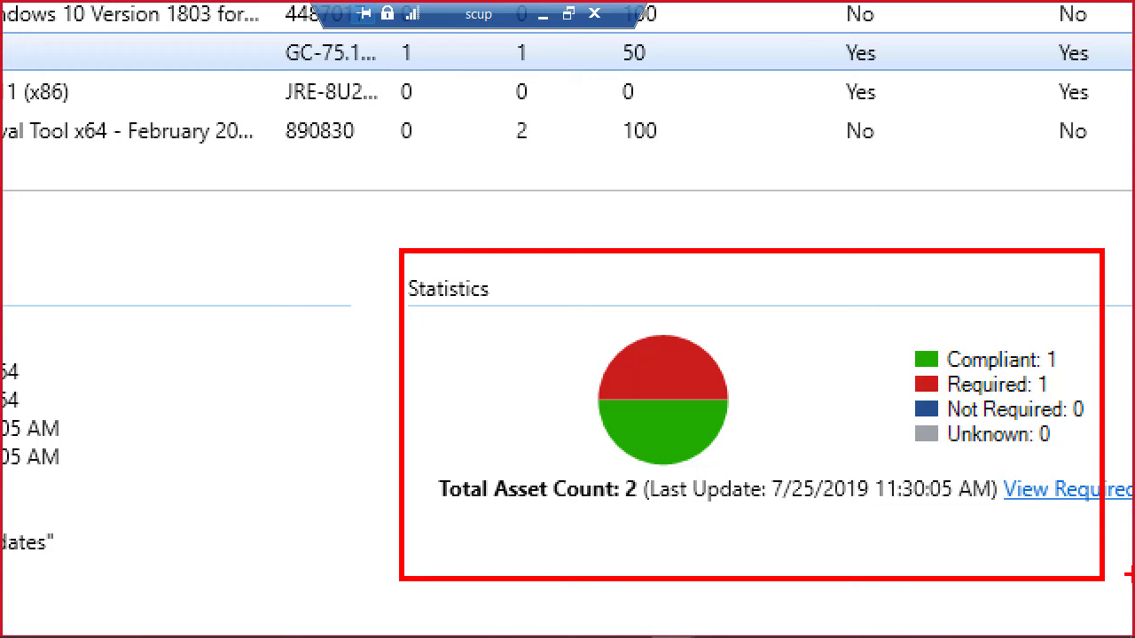
key(Escape)
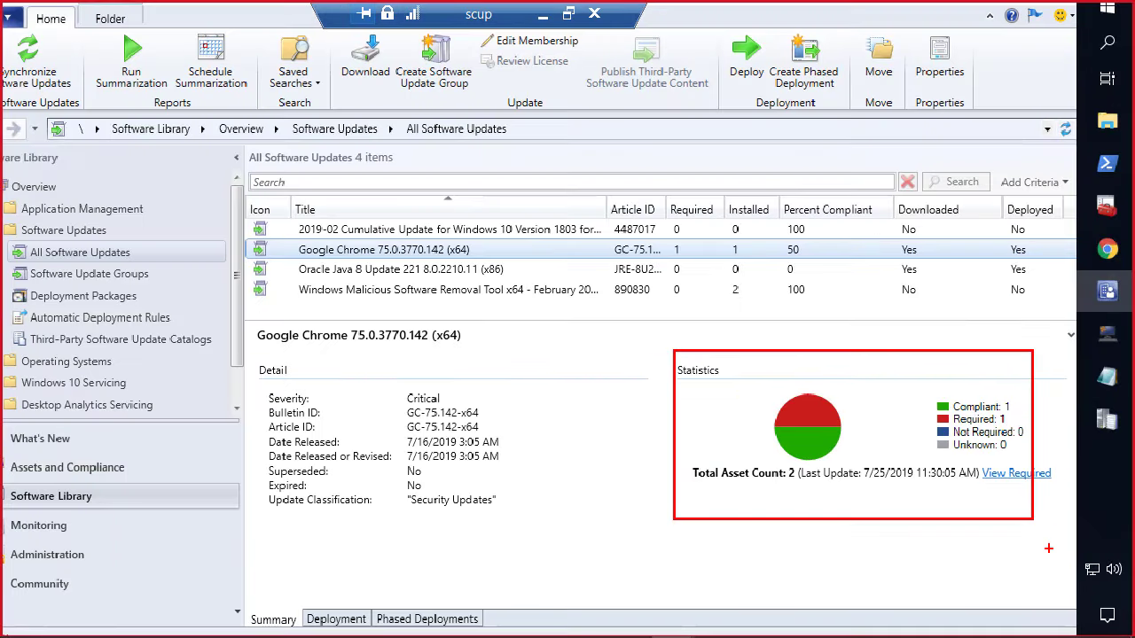
Step: Search All Software Updates for CVE-2019-2756, review the matching update and clear the search
click(423, 189)
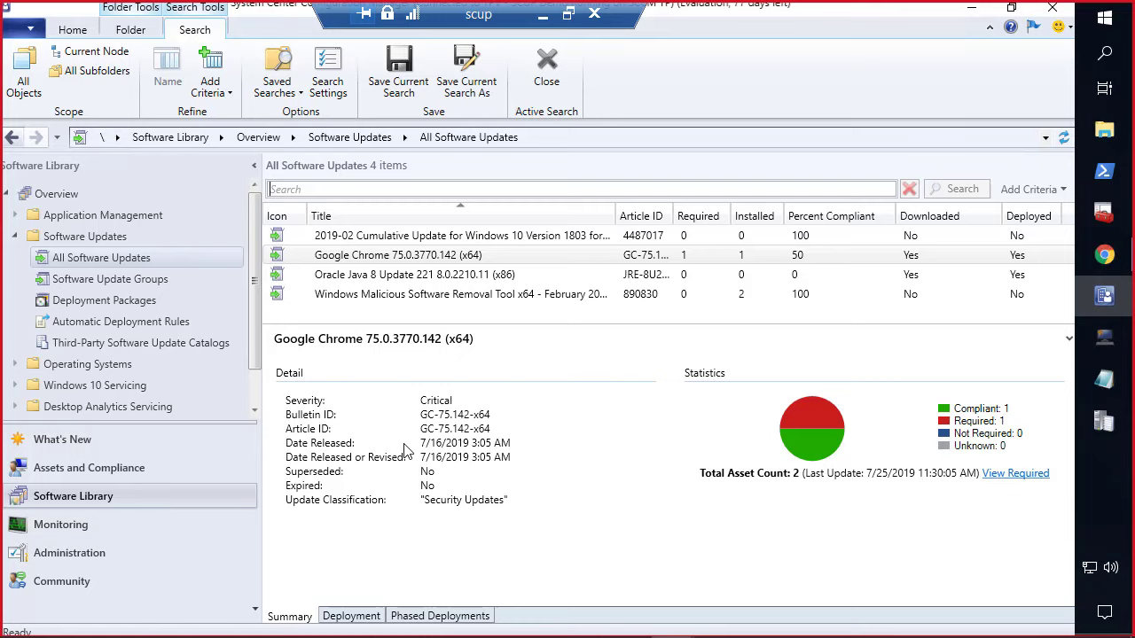
key(ctrl+v)
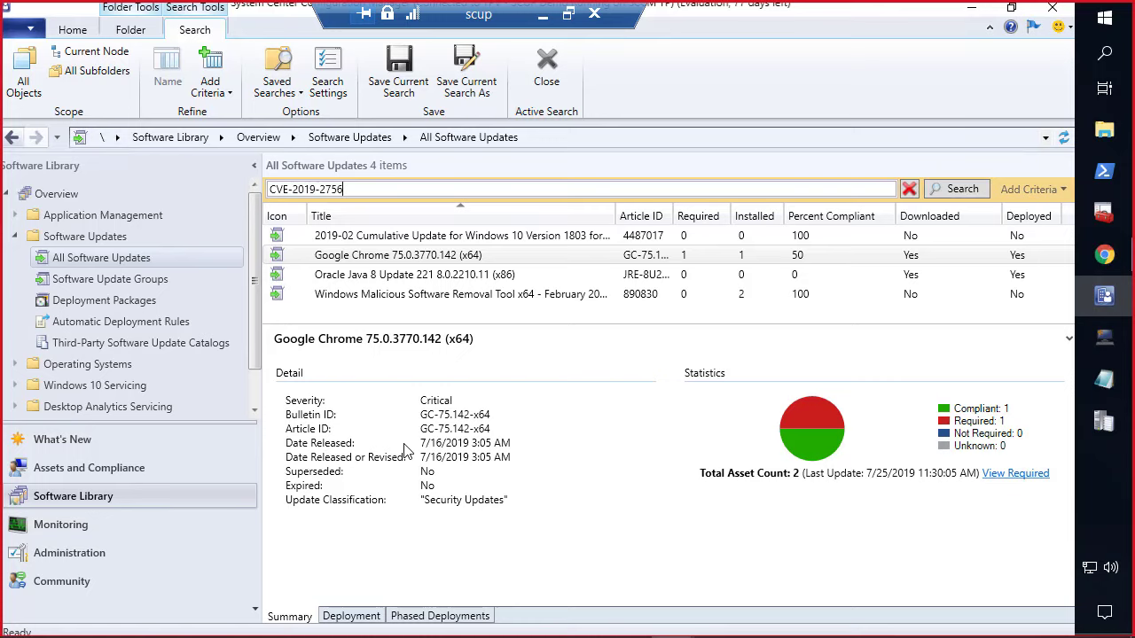
key(Return)
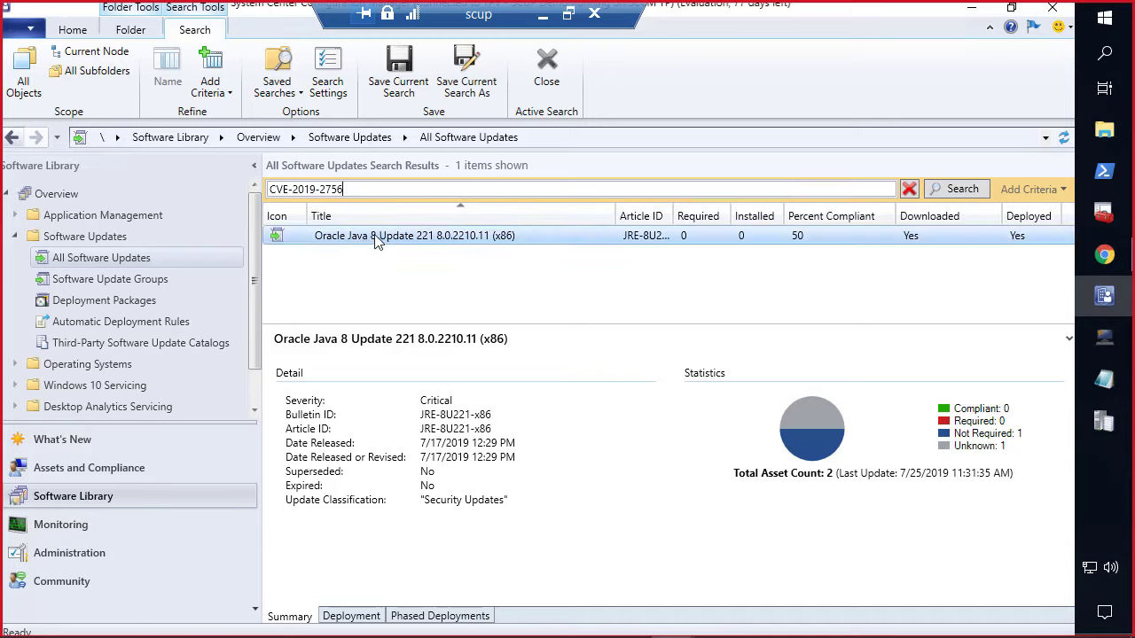
click(908, 191)
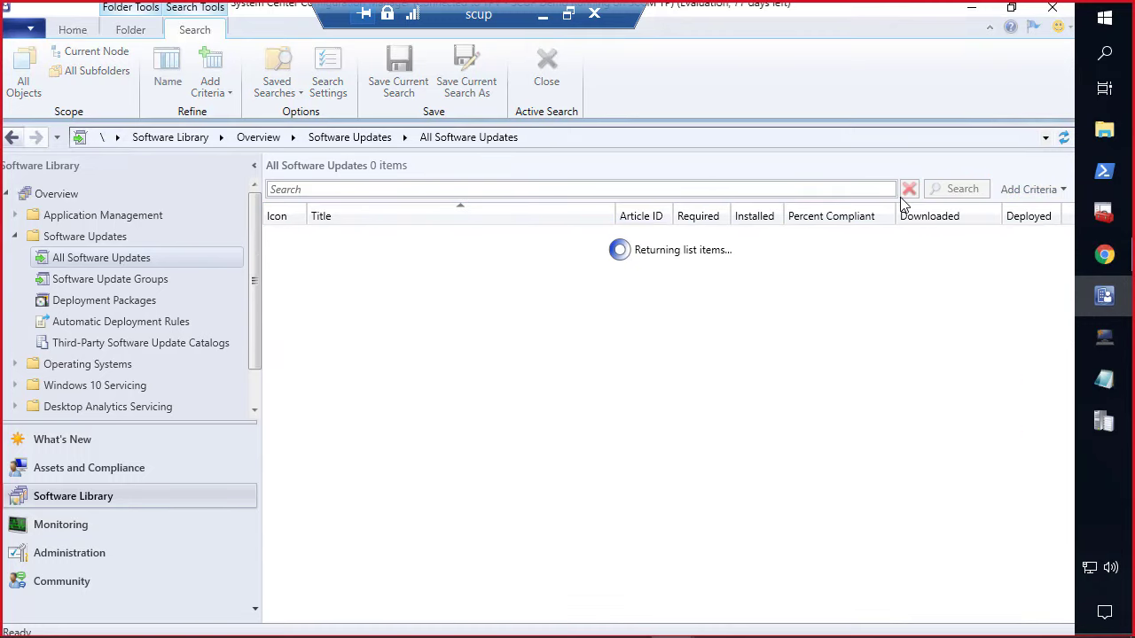
Step: Filter all software updates by the vendor Patch My PC and select the Google Chrome and Oracle Java updates
click(1029, 190)
scroll(962, 311, down, 5)
scroll(953, 334, down, 3)
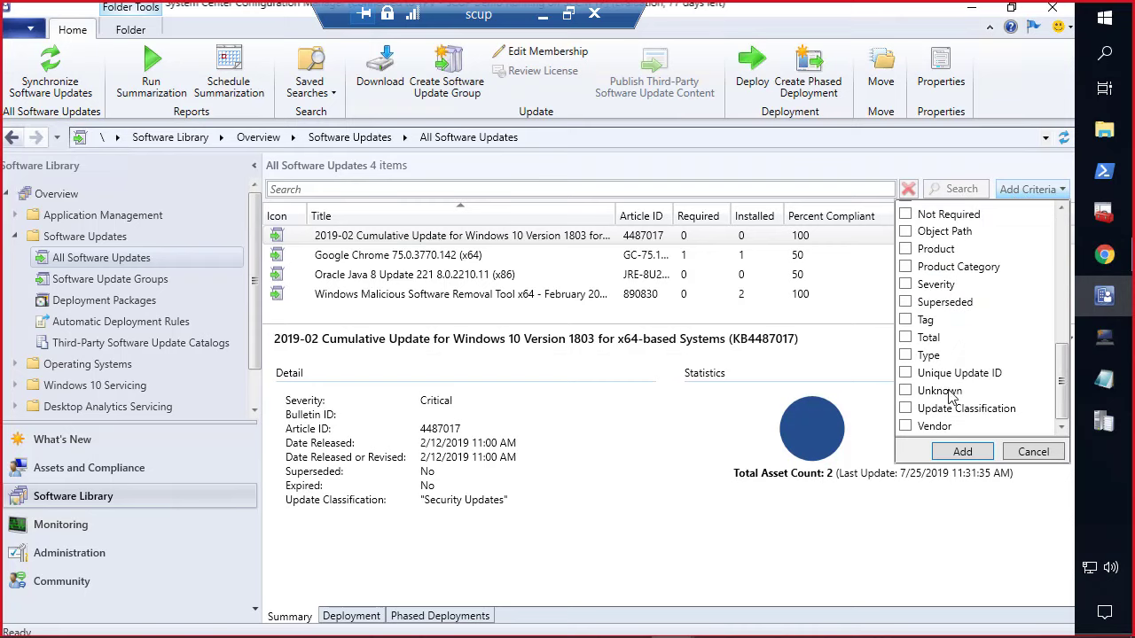
click(905, 427)
click(962, 453)
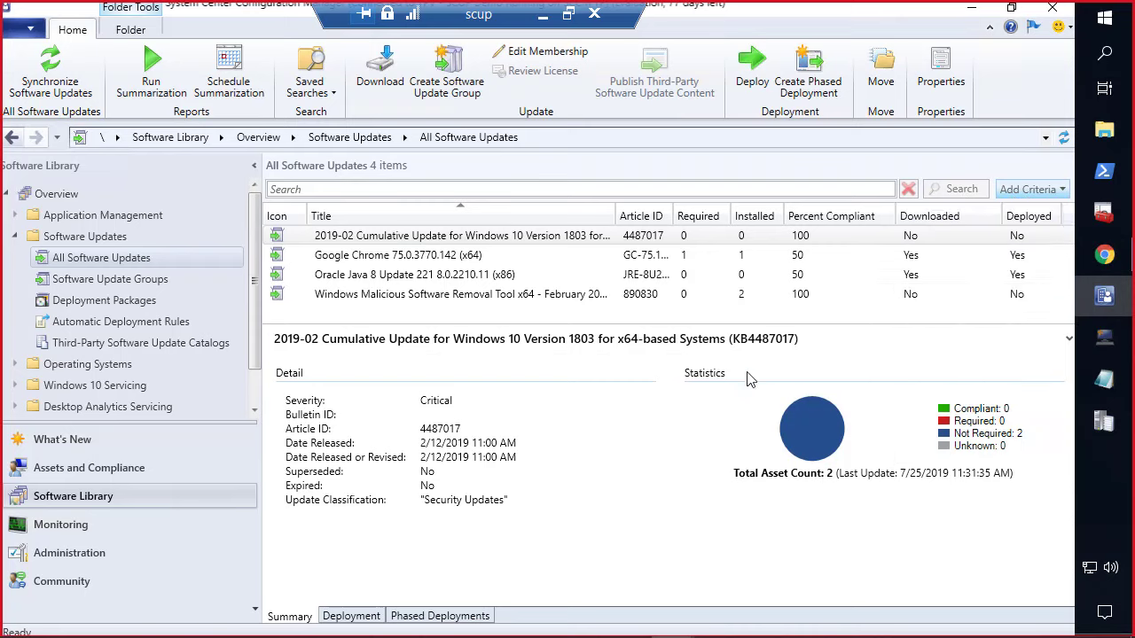
click(360, 219)
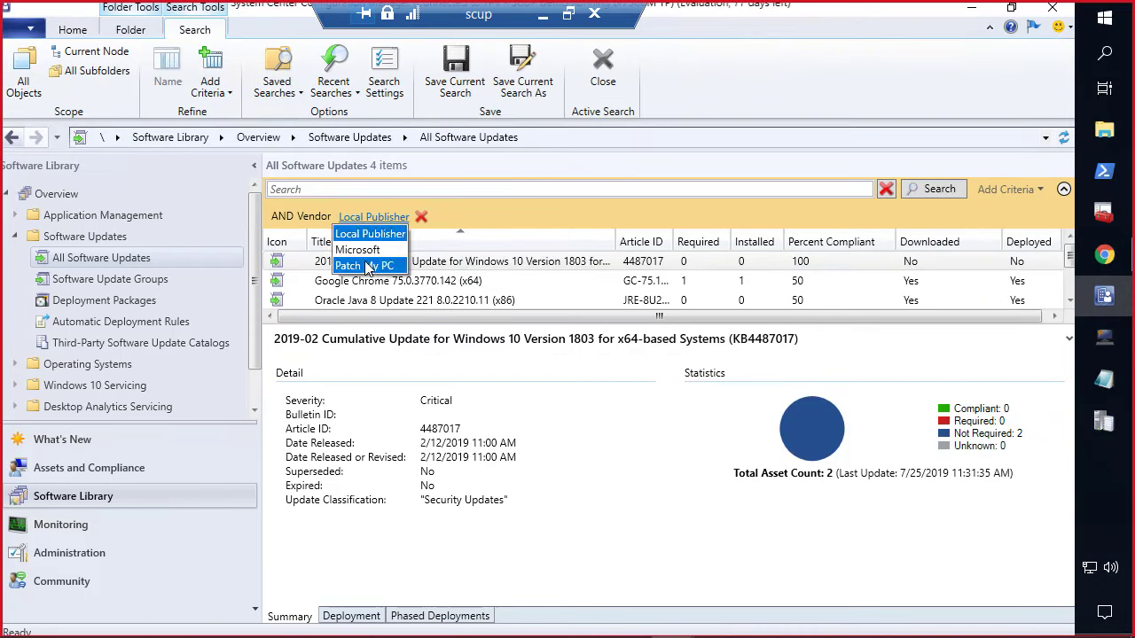
click(364, 266)
click(930, 190)
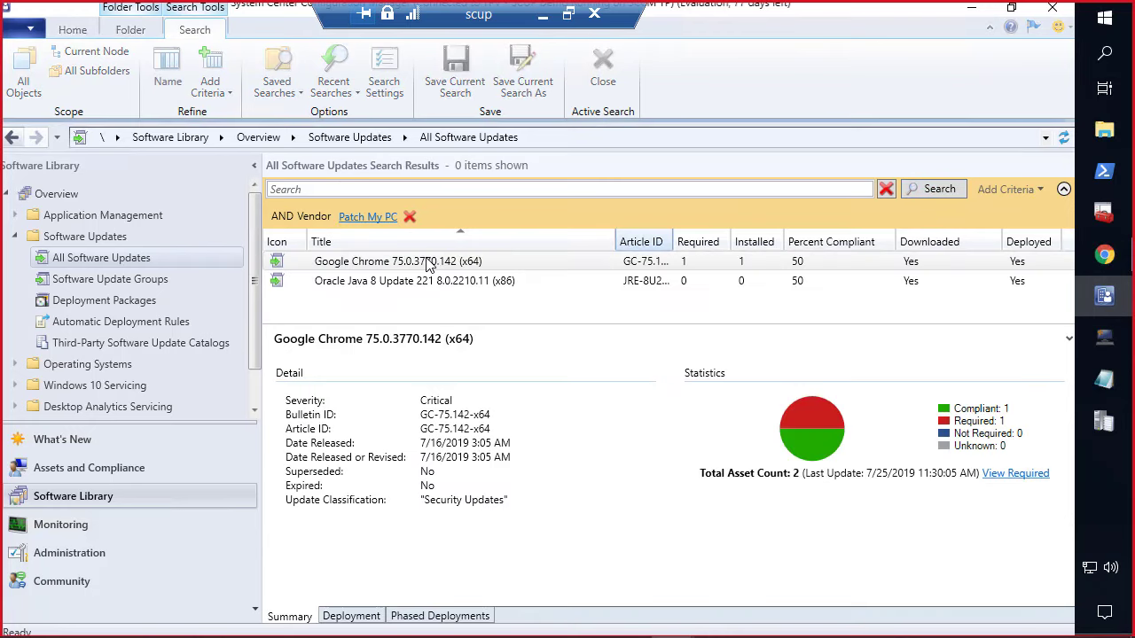
shift+click(432, 282)
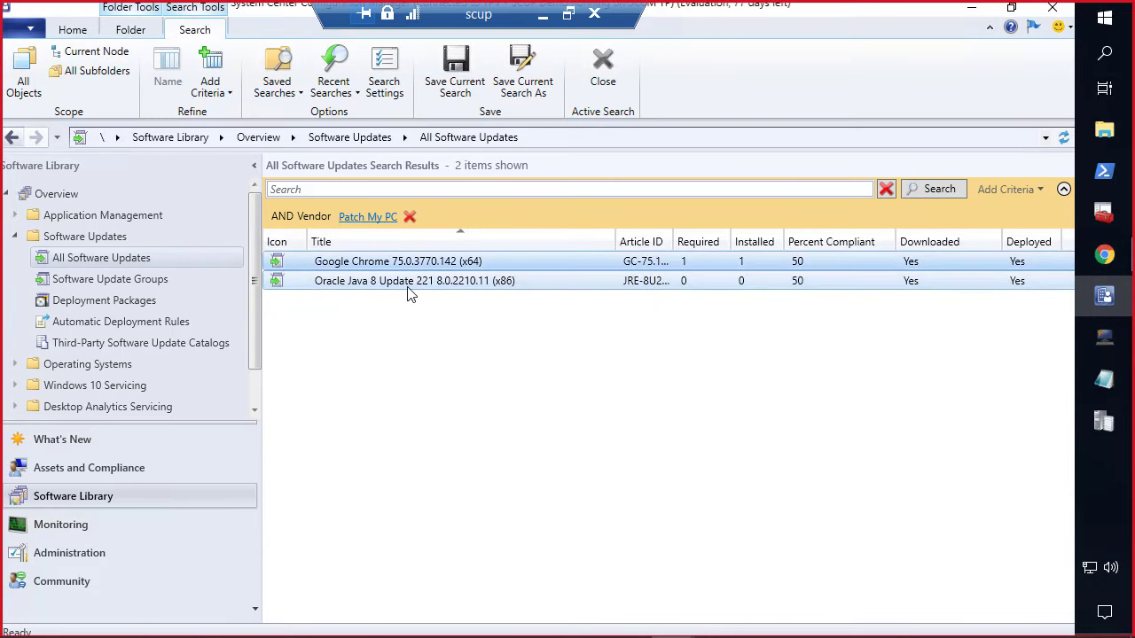
Step: Examine the software update criteria of the Patch My PC Updates automatic deployment rule and preview the updates they match
click(121, 321)
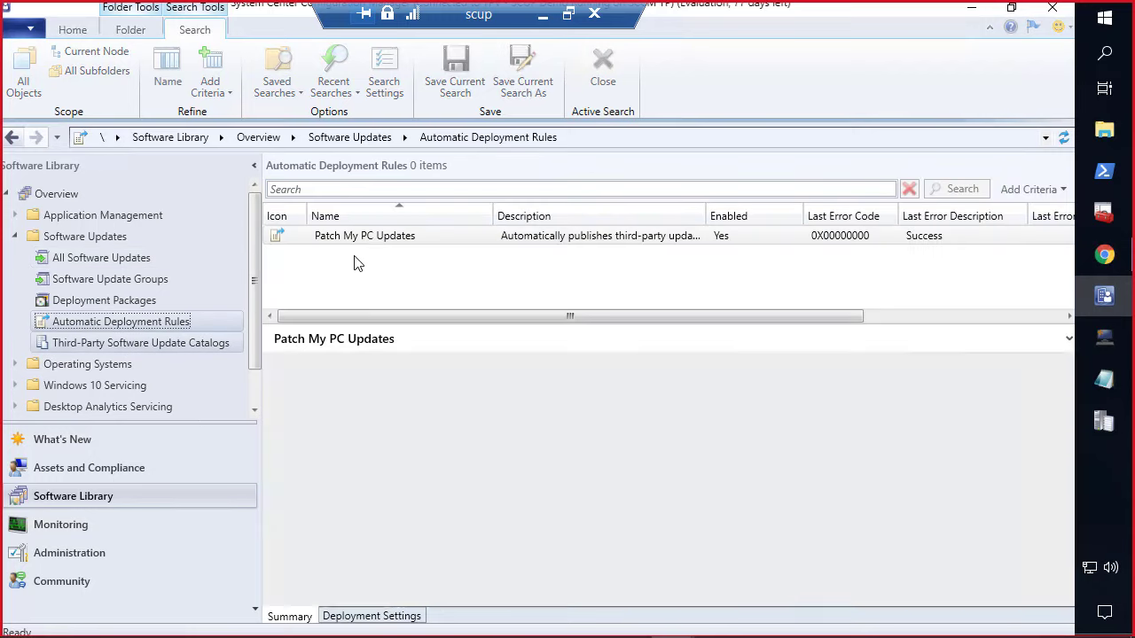
click(380, 236)
right_click(381, 236)
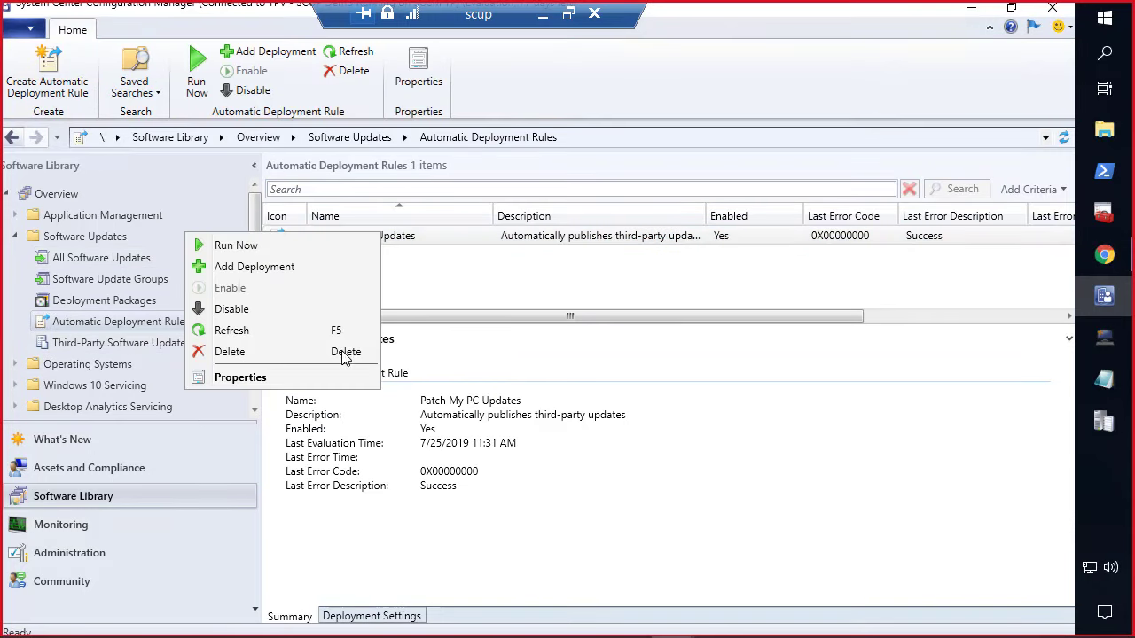
click(280, 378)
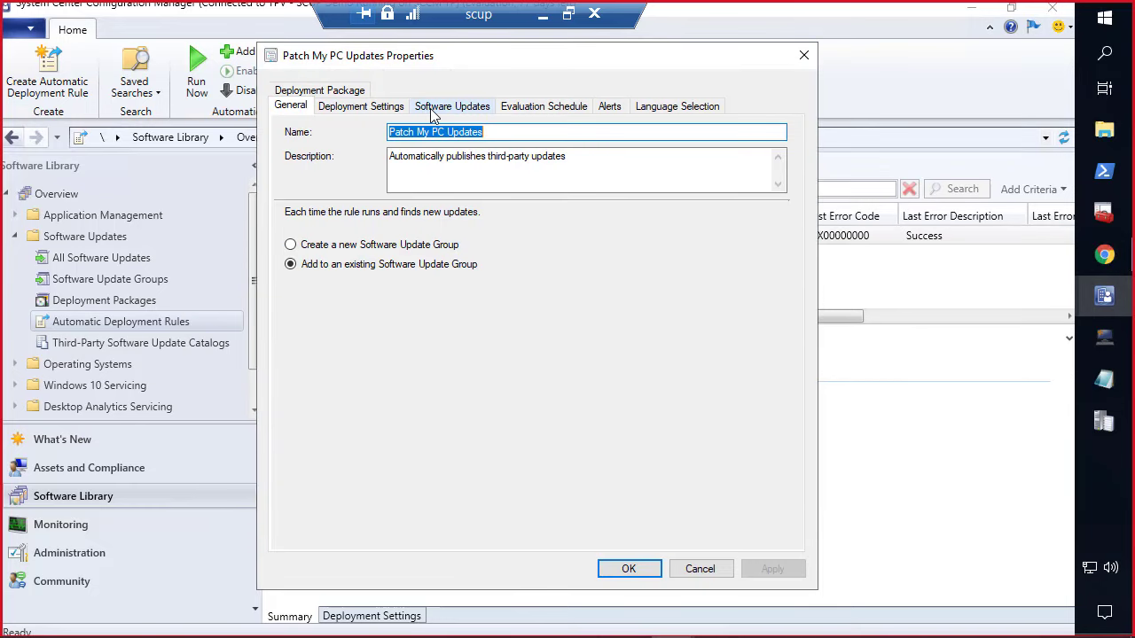
click(451, 107)
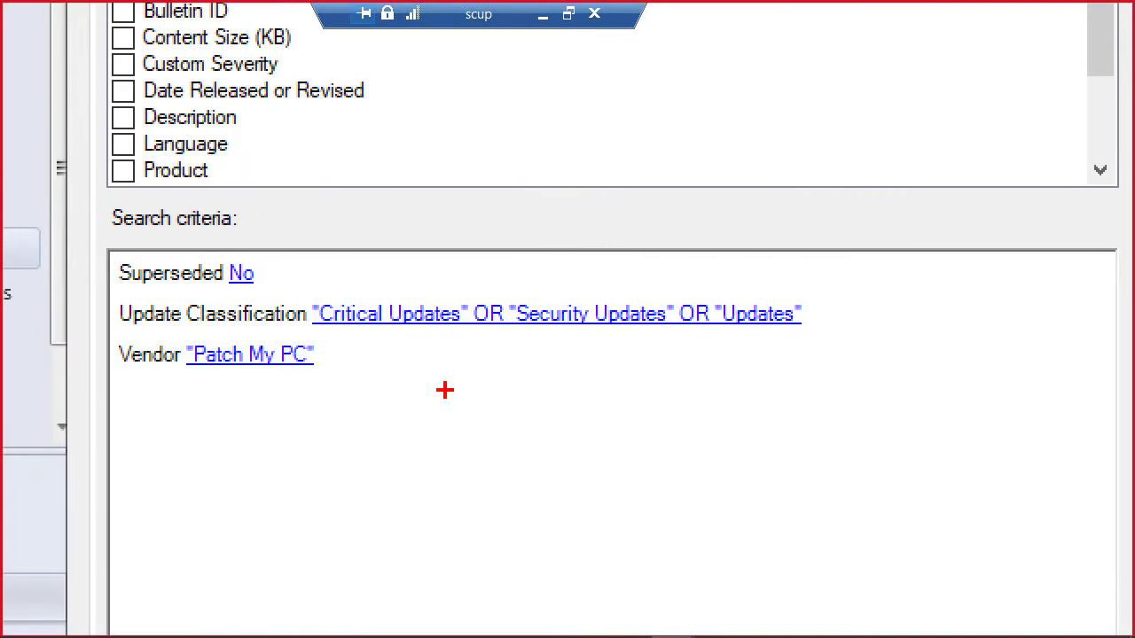
mouse_move(81, 227)
mouse_down()
mouse_move(1051, 388)
mouse_move(1052, 407)
mouse_up()
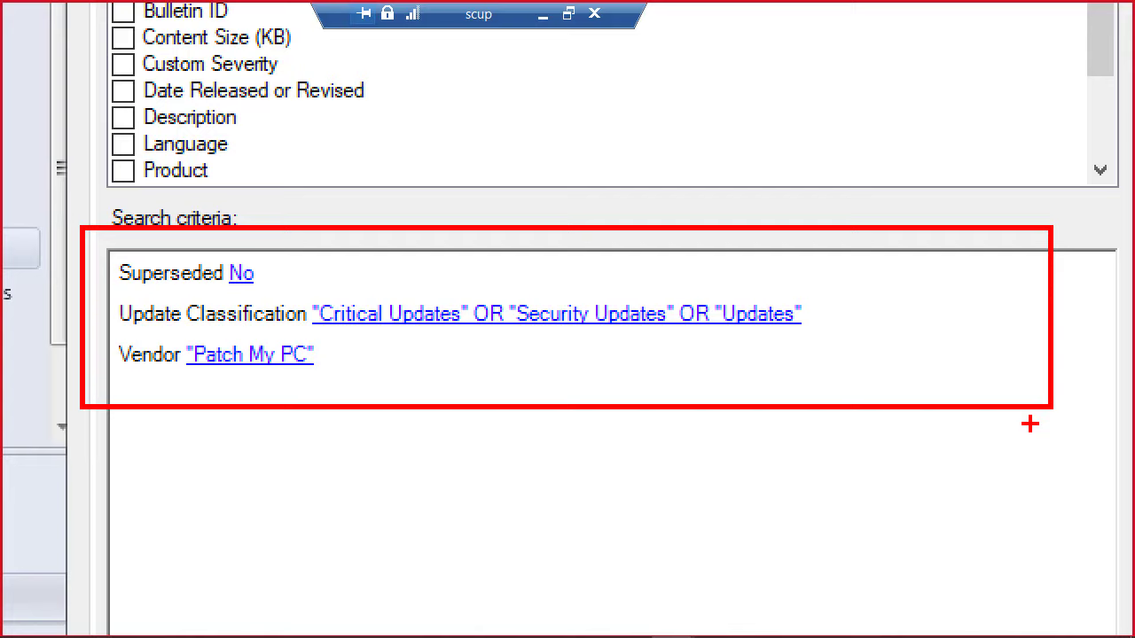
key(Escape)
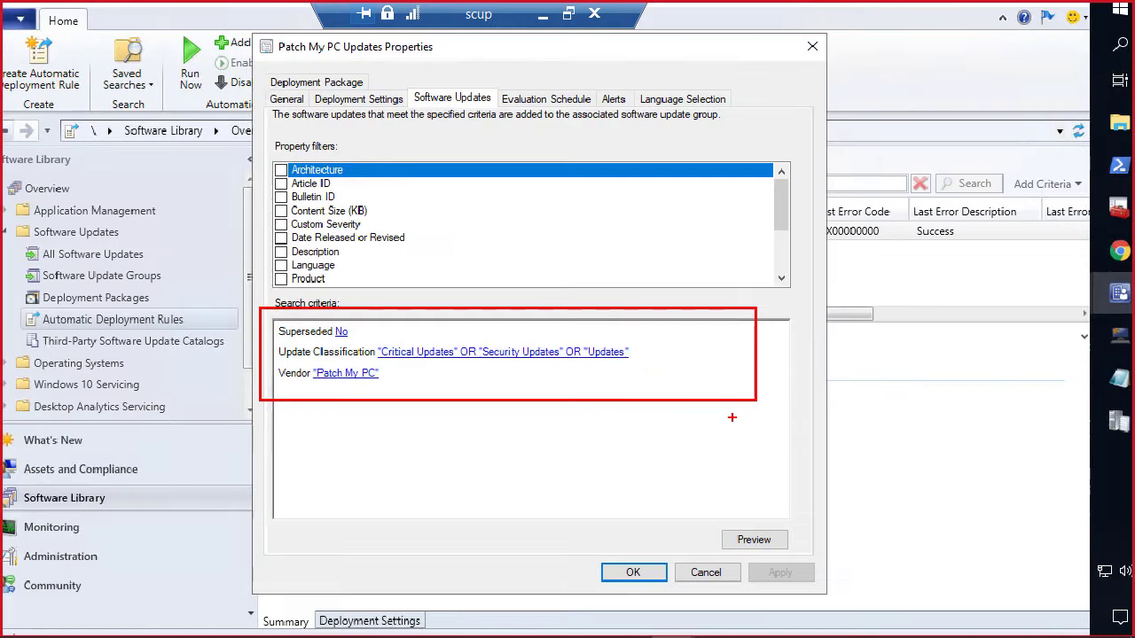
click(748, 538)
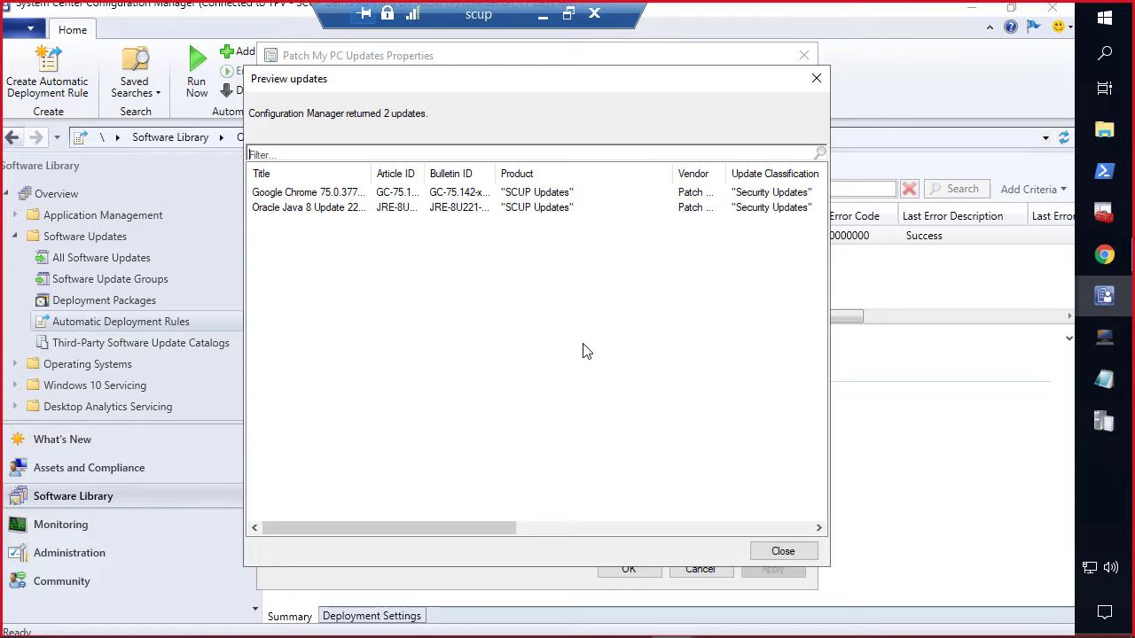
click(816, 78)
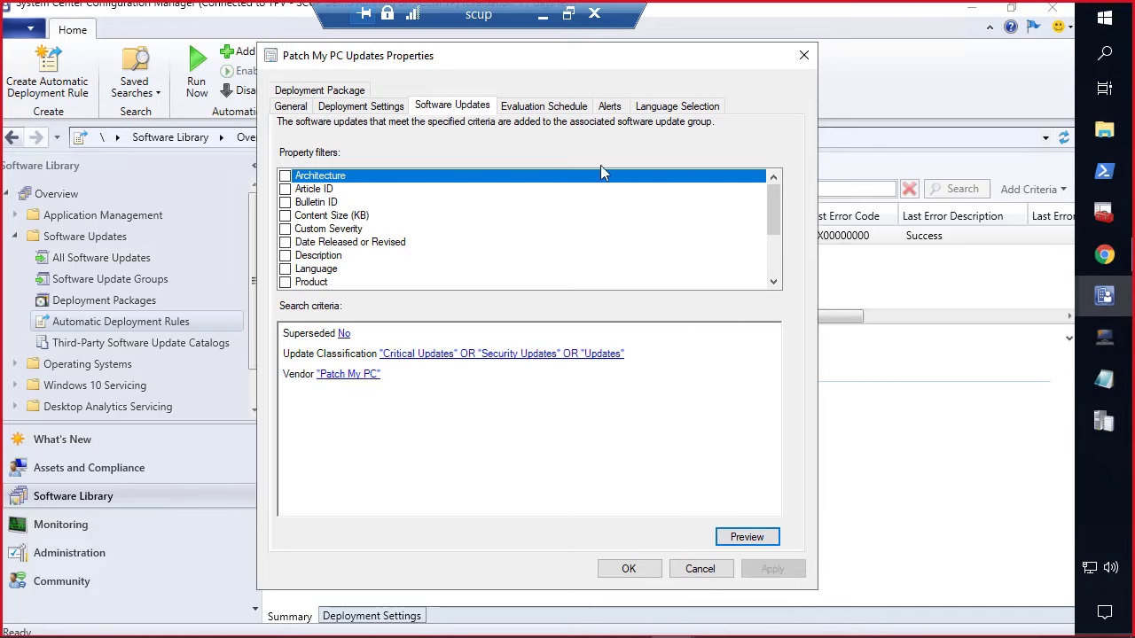
click(720, 568)
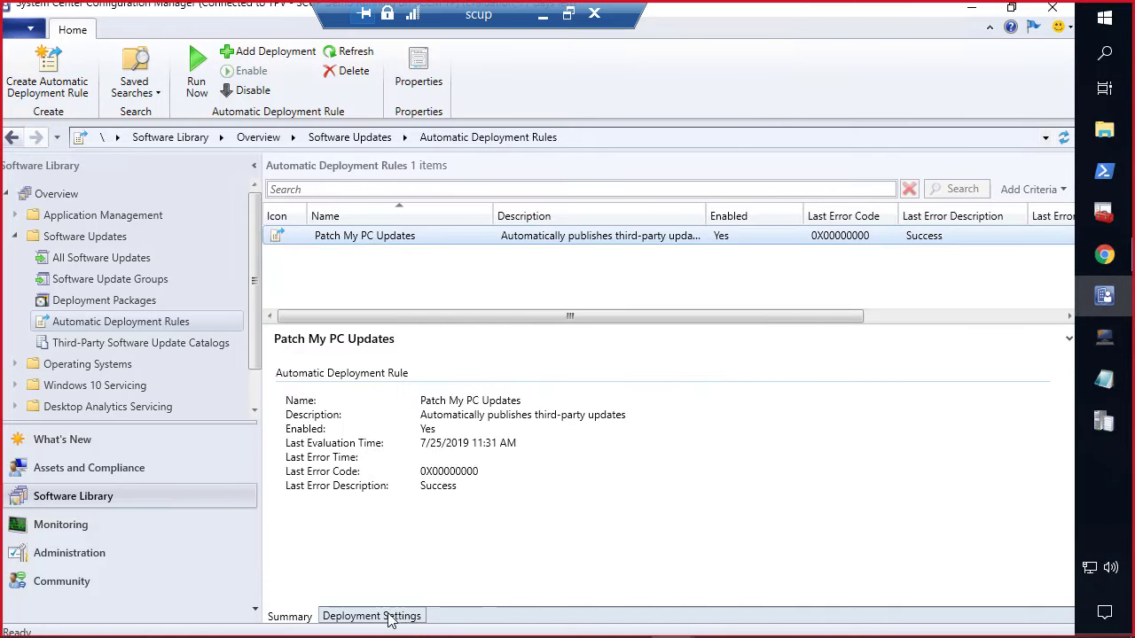
Step: Review the collection, deployment schedule and user notification options of the rule's "01 - Workstation Patching - Pilot - IT Only - 1 Day" deployment
click(372, 615)
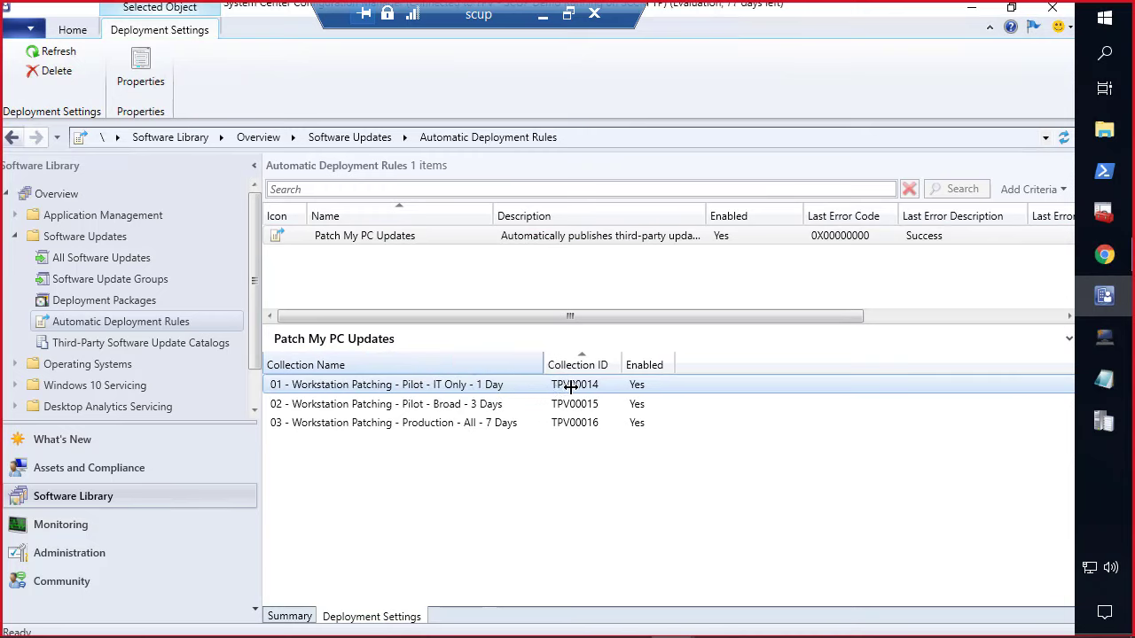
click(475, 386)
double_click(474, 390)
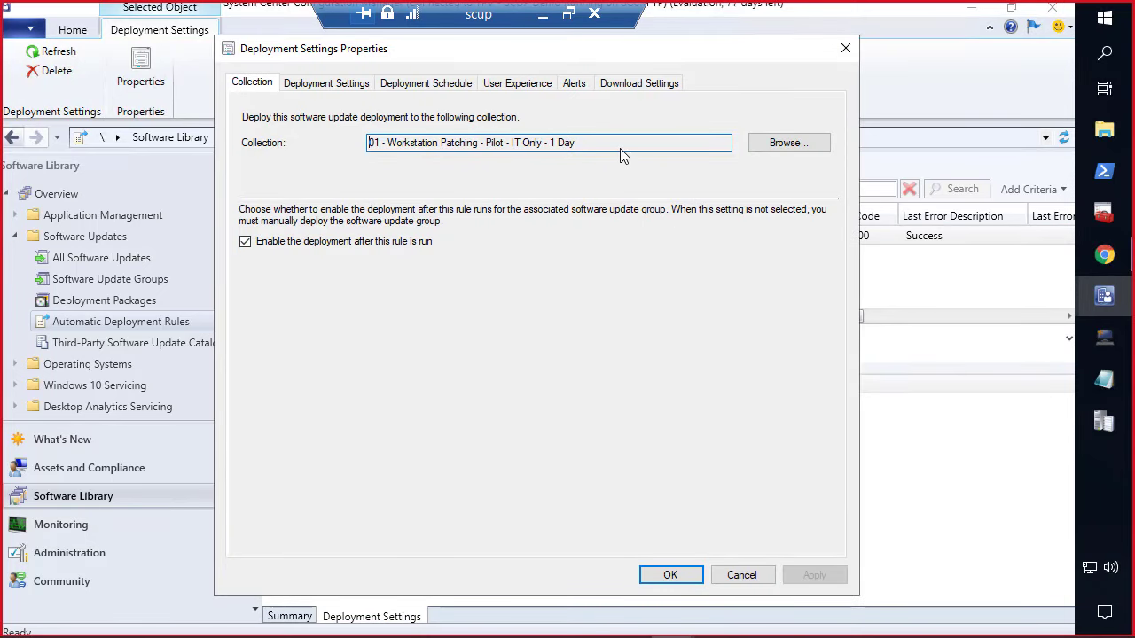
drag(620, 145, 329, 109)
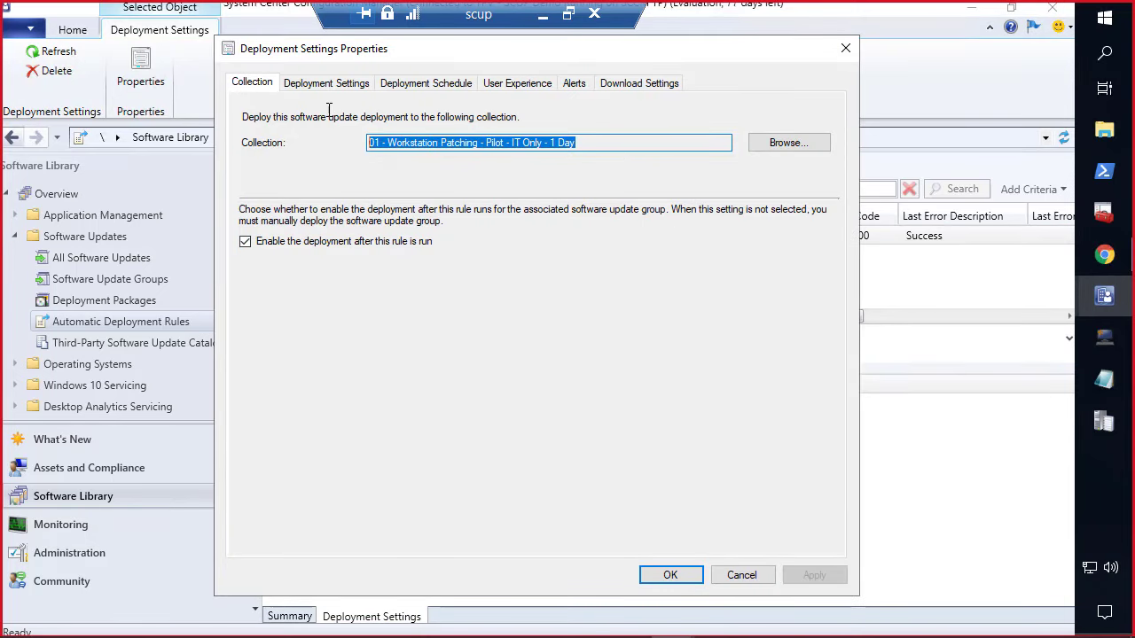
click(401, 84)
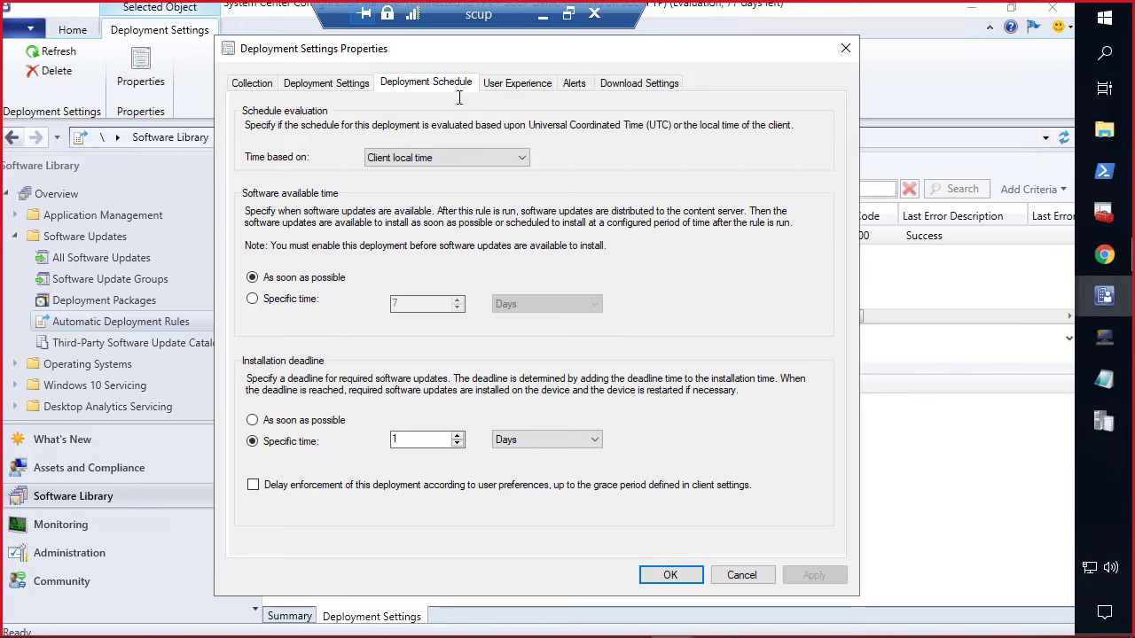
click(532, 84)
click(568, 126)
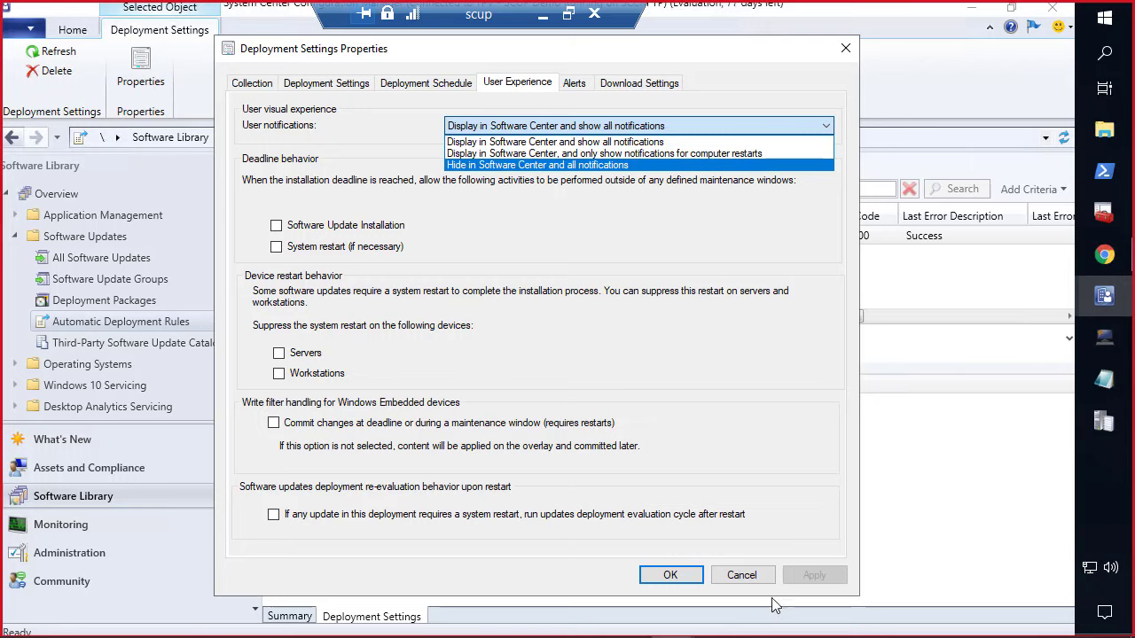
click(739, 576)
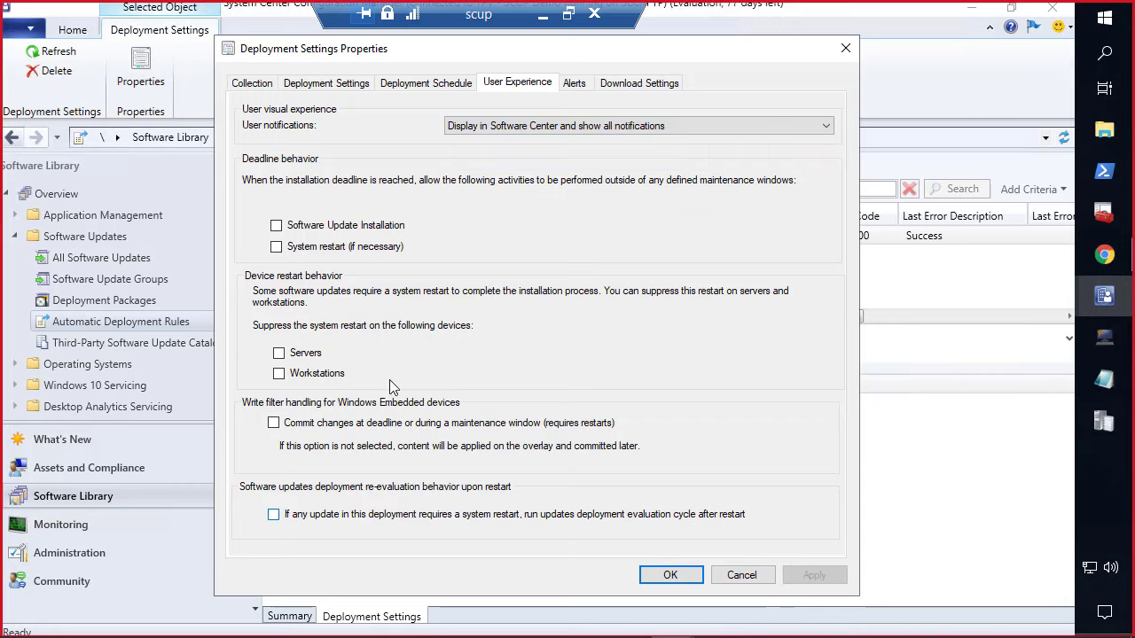
click(741, 576)
Step: Inspect the updates in the PatchMyPC Updates deployment package and the deployments of the Patch My PC Updates software update group
click(104, 300)
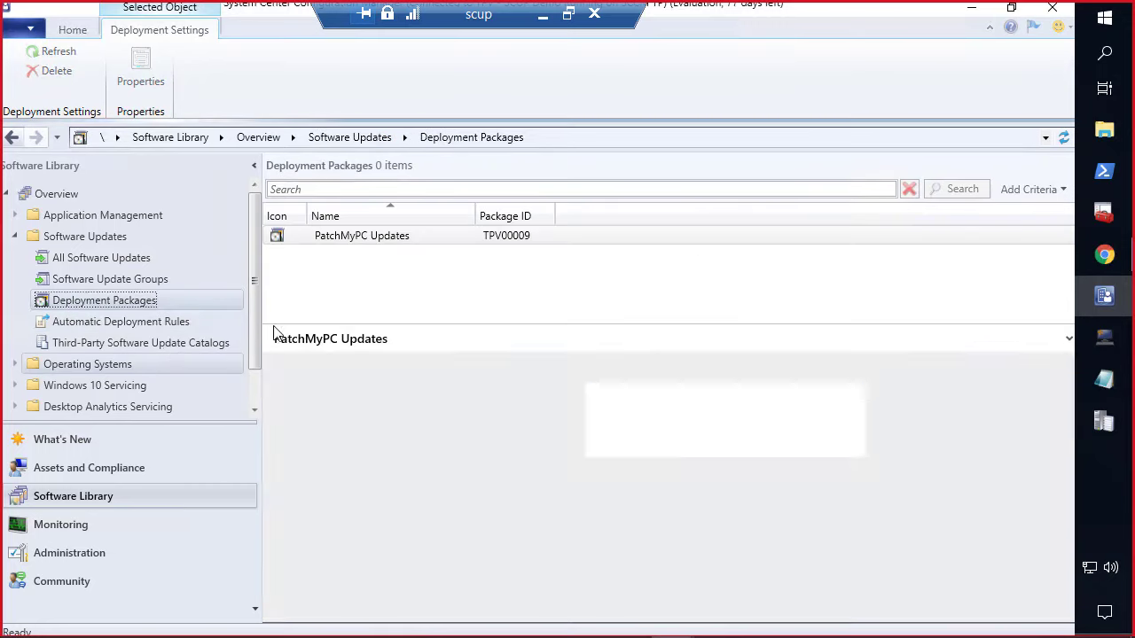
click(359, 236)
double_click(370, 238)
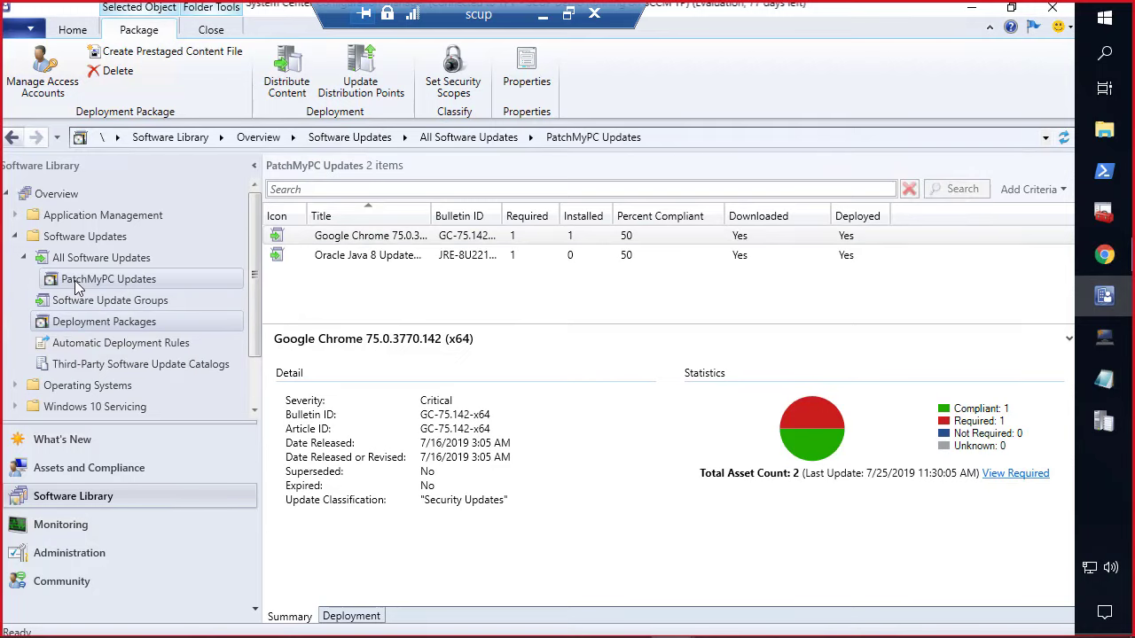
click(110, 301)
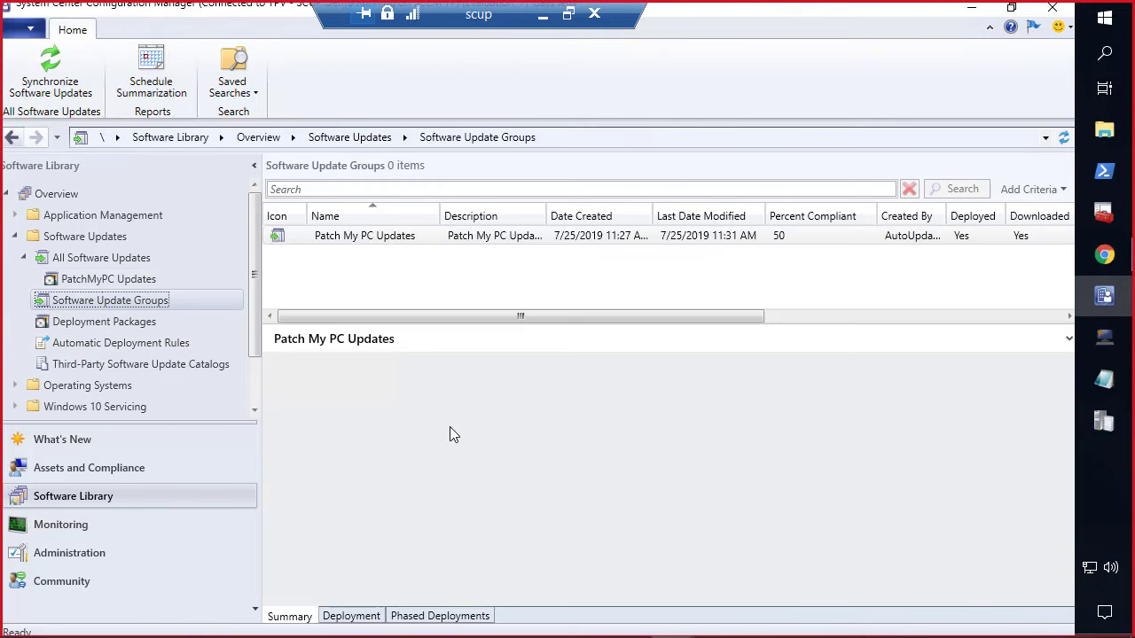
click(359, 616)
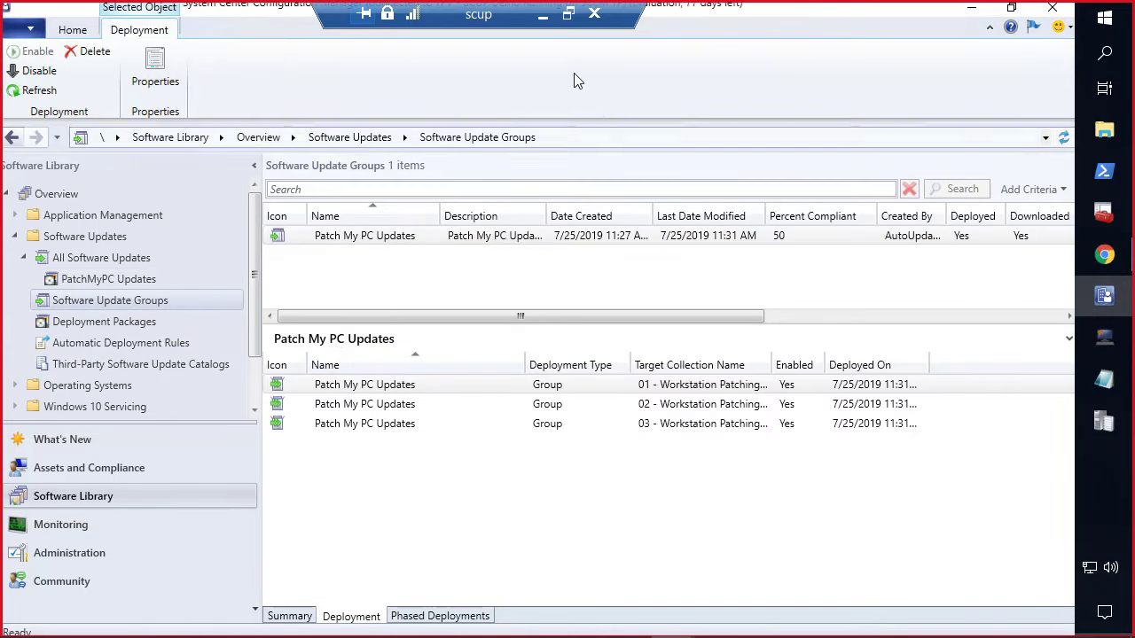
Step: Examine the general and Software Center information of the Google Chrome 75.0.3770.142 (x64) application, leaving its properties unchanged
click(121, 214)
click(71, 236)
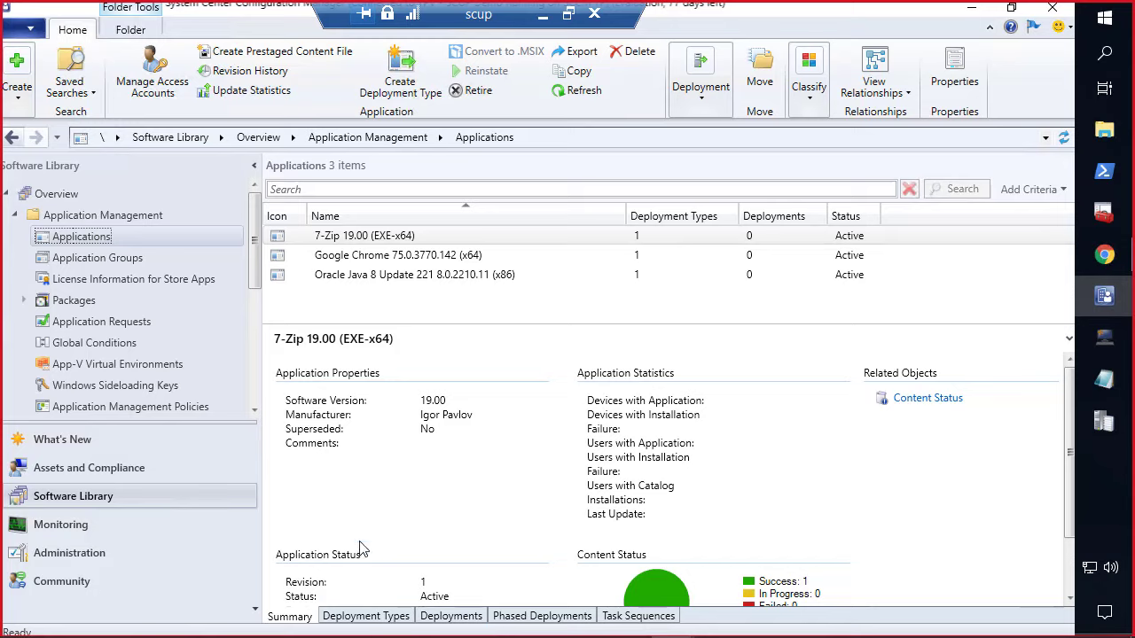
right_click(372, 255)
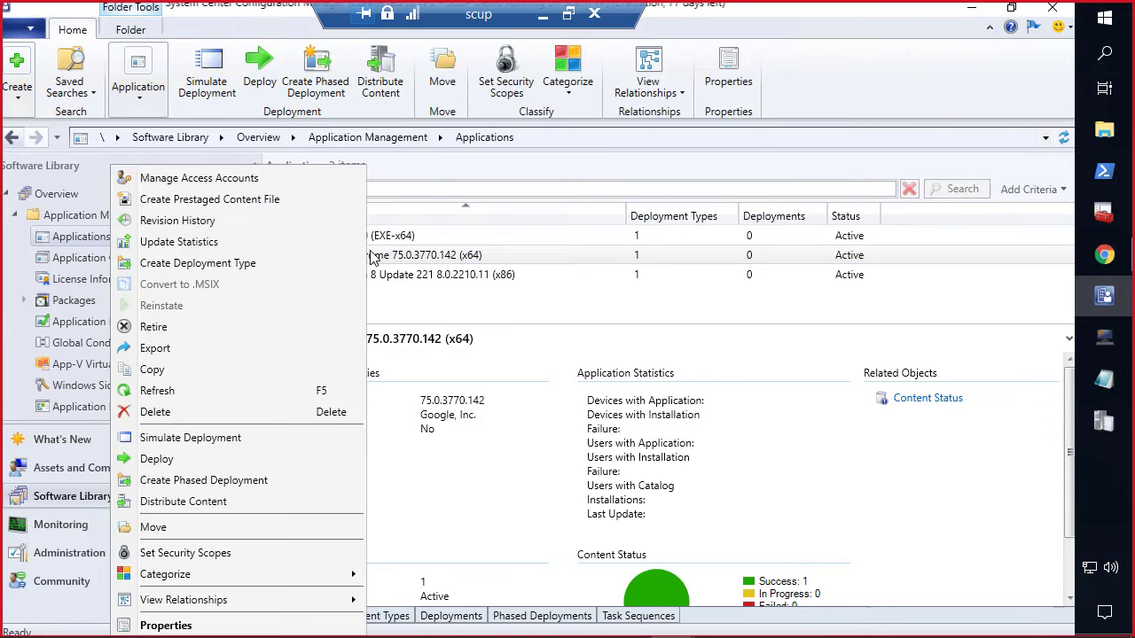
click(211, 625)
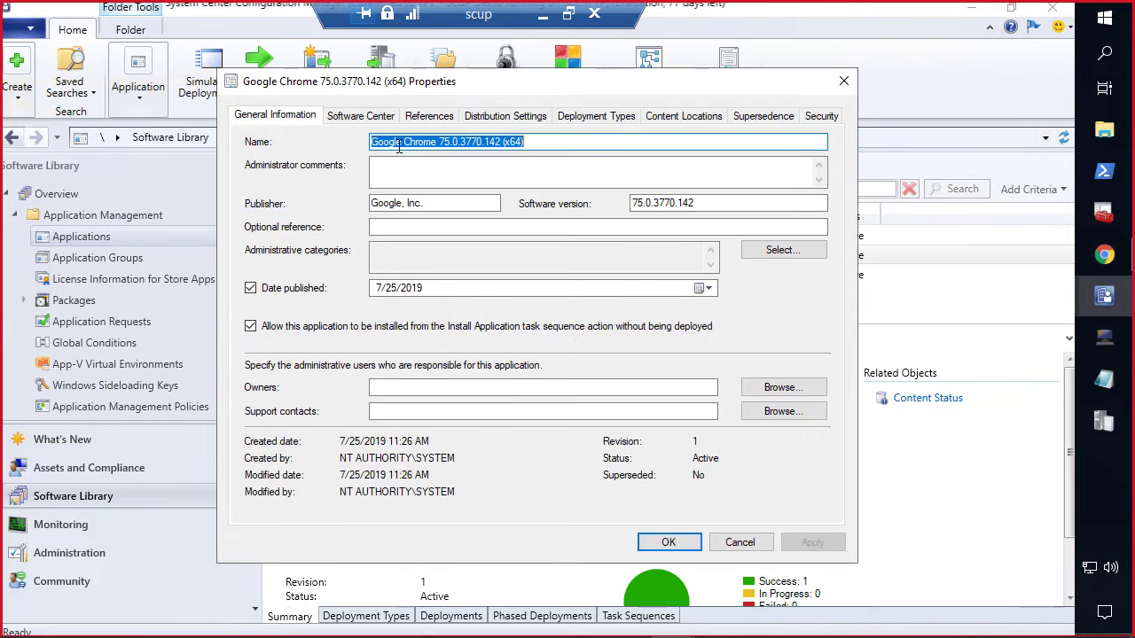
click(355, 117)
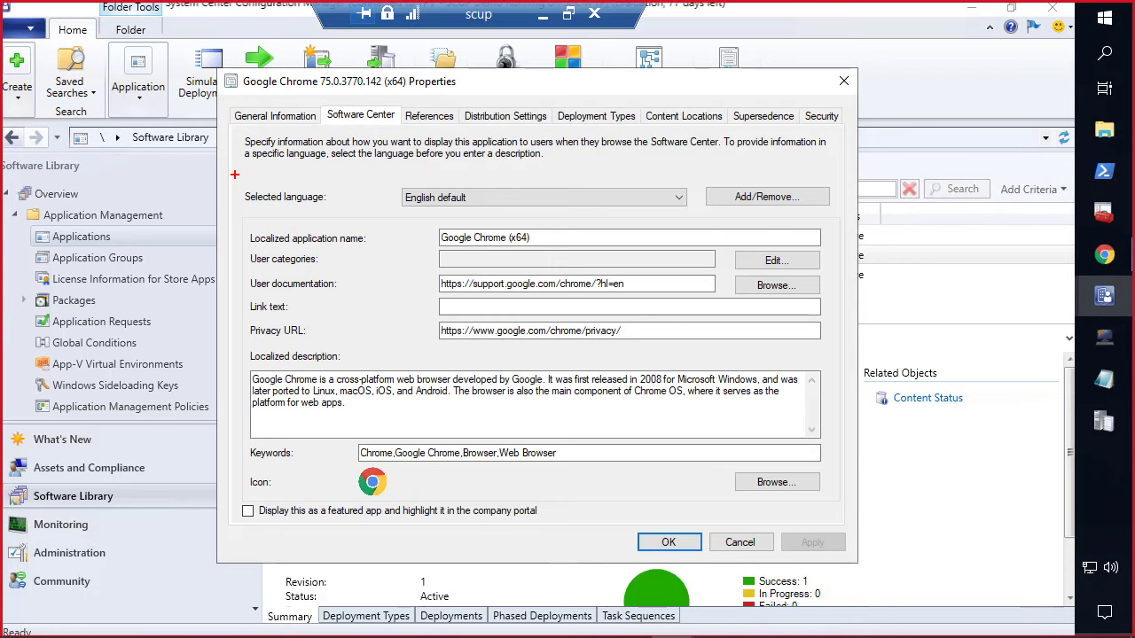
mouse_move(234, 174)
mouse_down()
mouse_move(542, 273)
mouse_move(863, 514)
mouse_move(828, 496)
mouse_up()
click(739, 541)
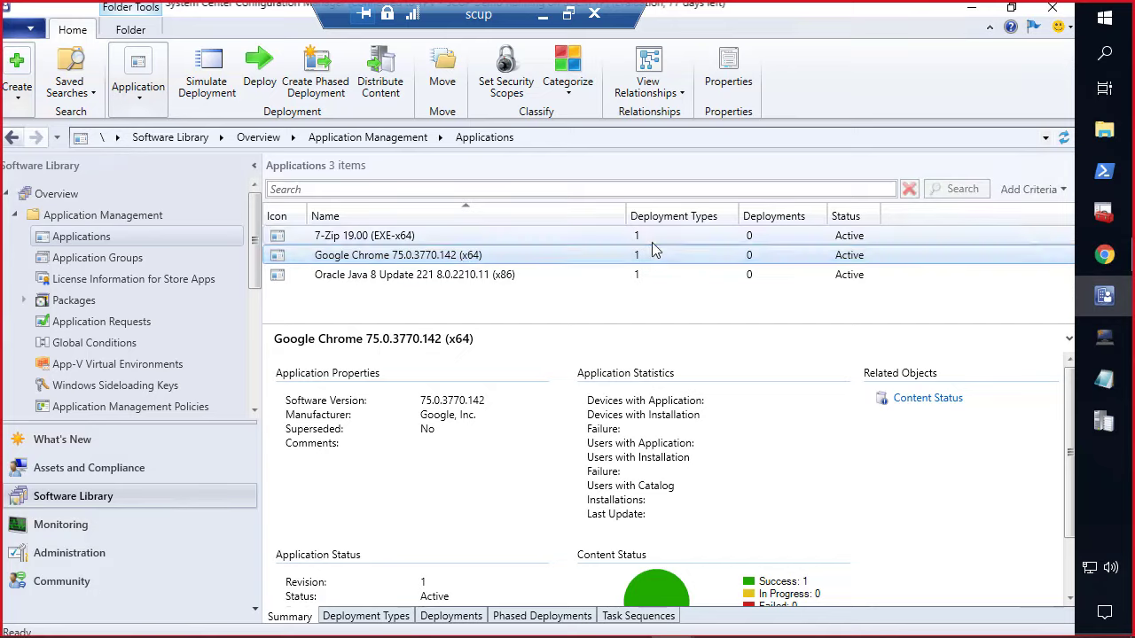
Step: Clear the windows covering the desktop, run the application deployment script there with PowerShell, and switch back to Configuration Manager
click(972, 9)
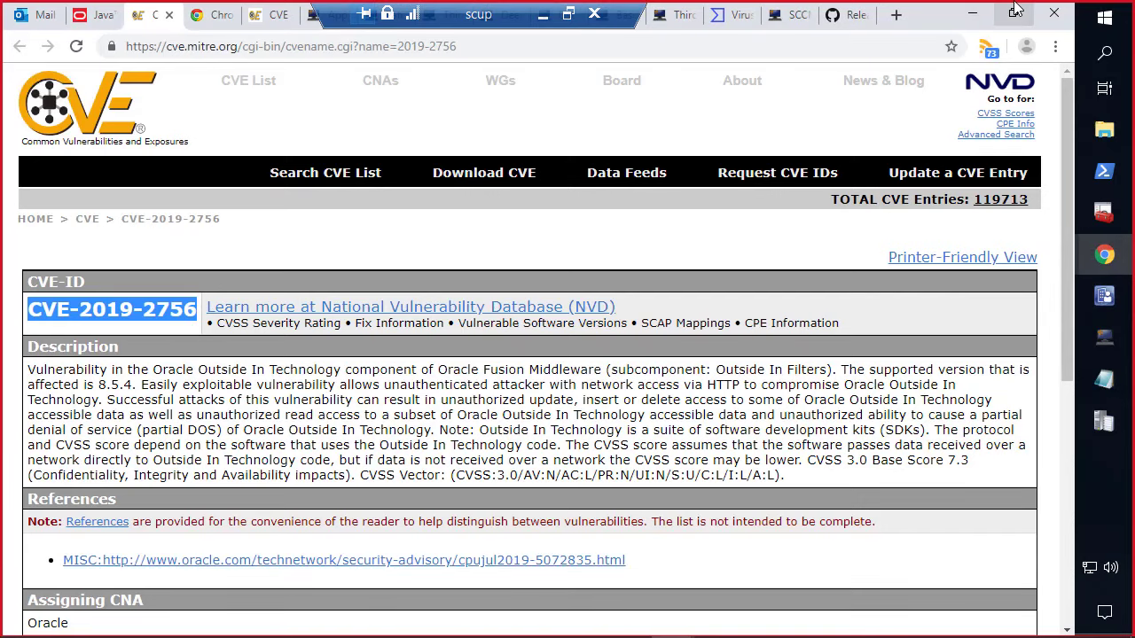
click(972, 16)
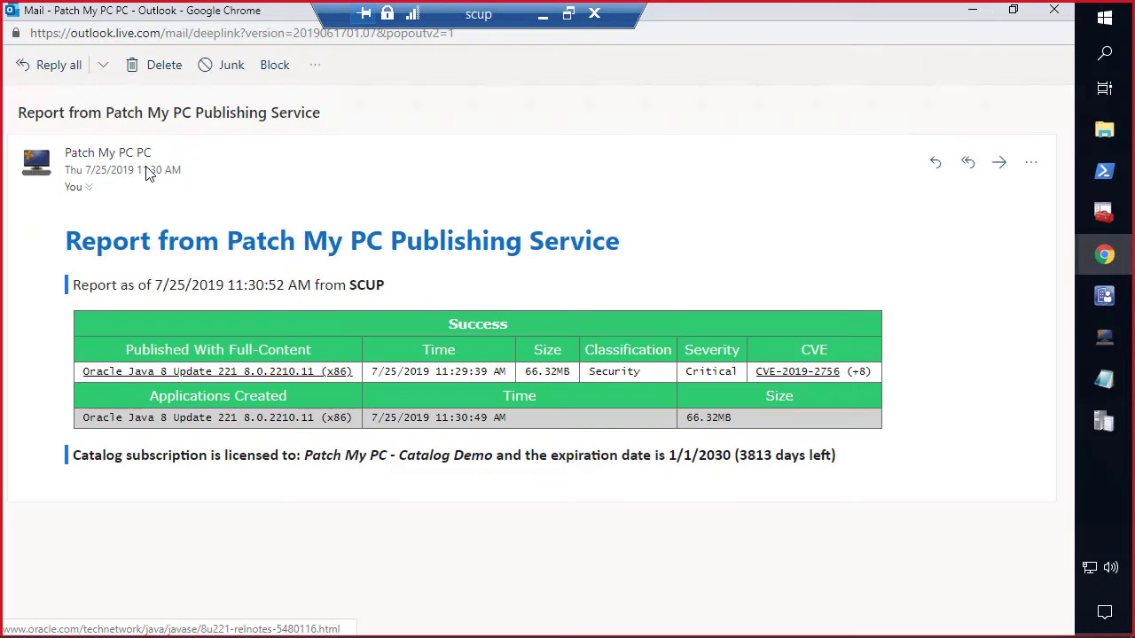
click(1054, 11)
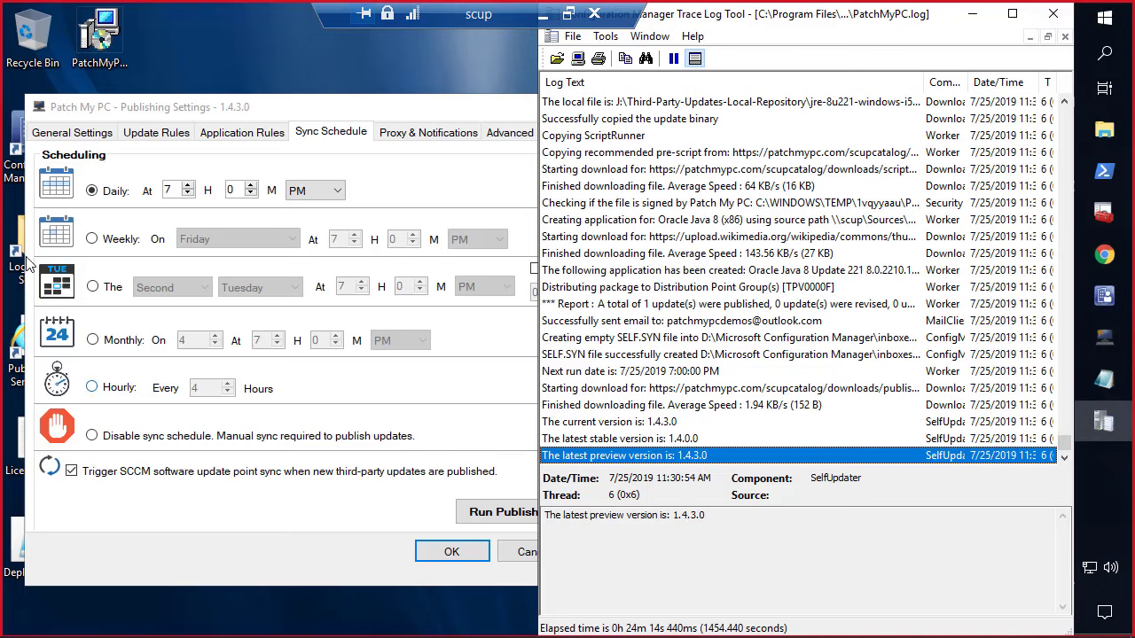
drag(266, 127, 324, 122)
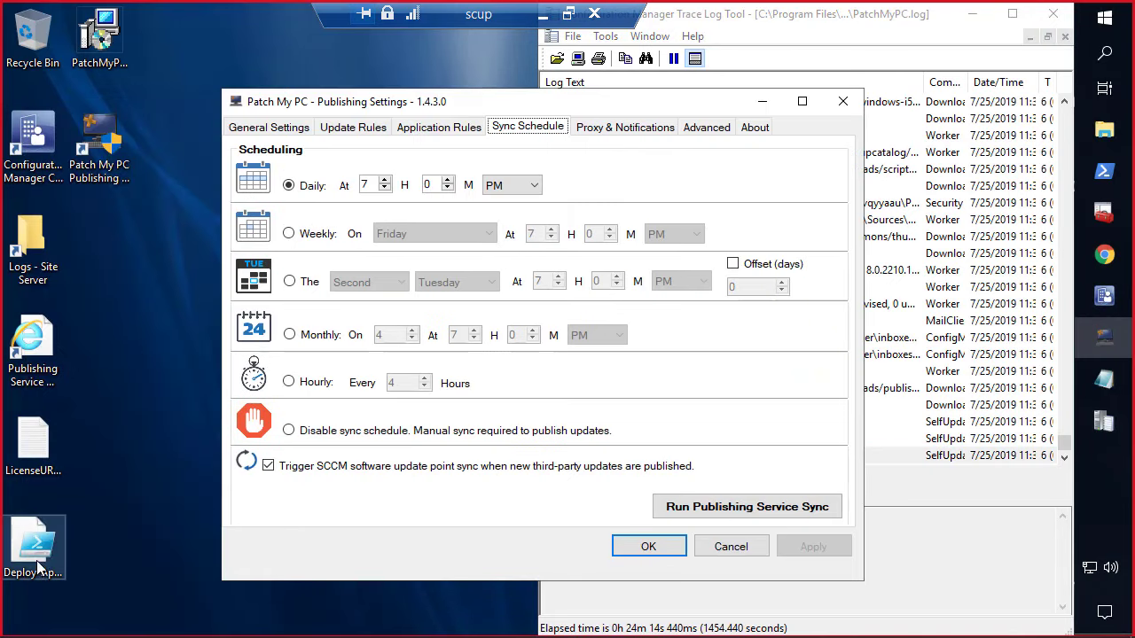
right_click(9, 551)
click(108, 258)
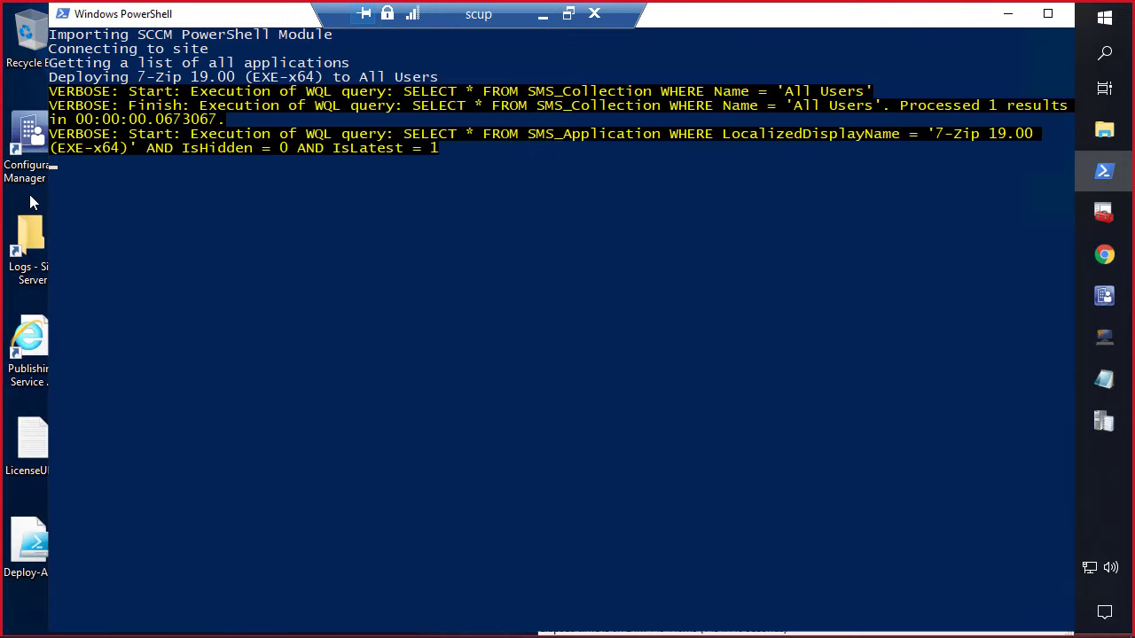
click(1108, 302)
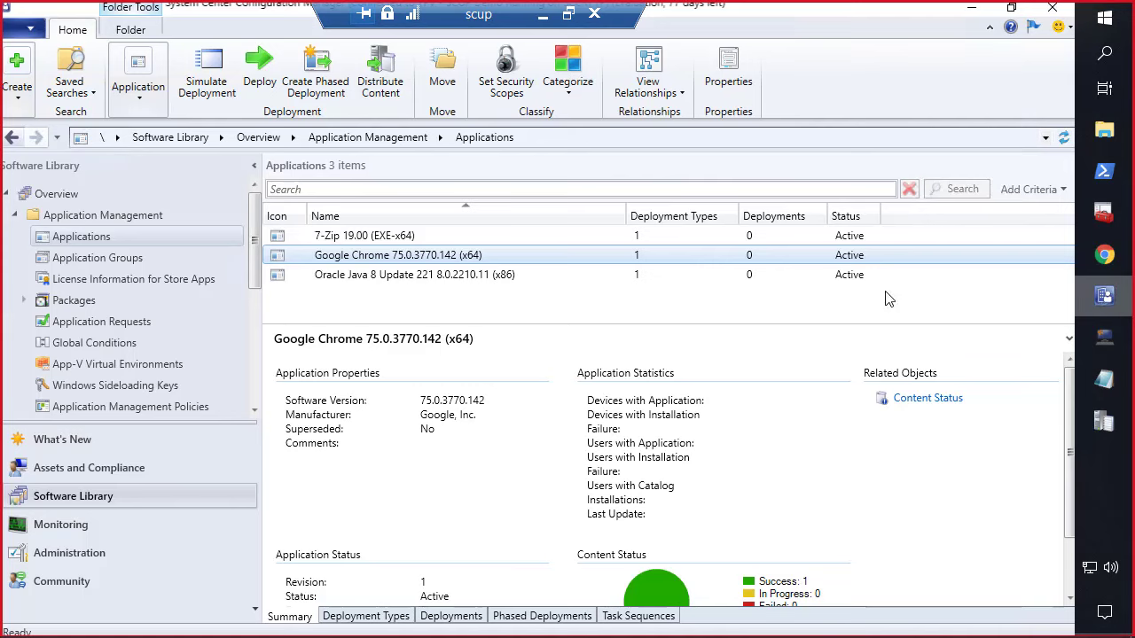
Step: Open the Google Chrome application's deployment type and examine its PowerShell detection script, especially the search variables and version check
click(376, 616)
click(483, 384)
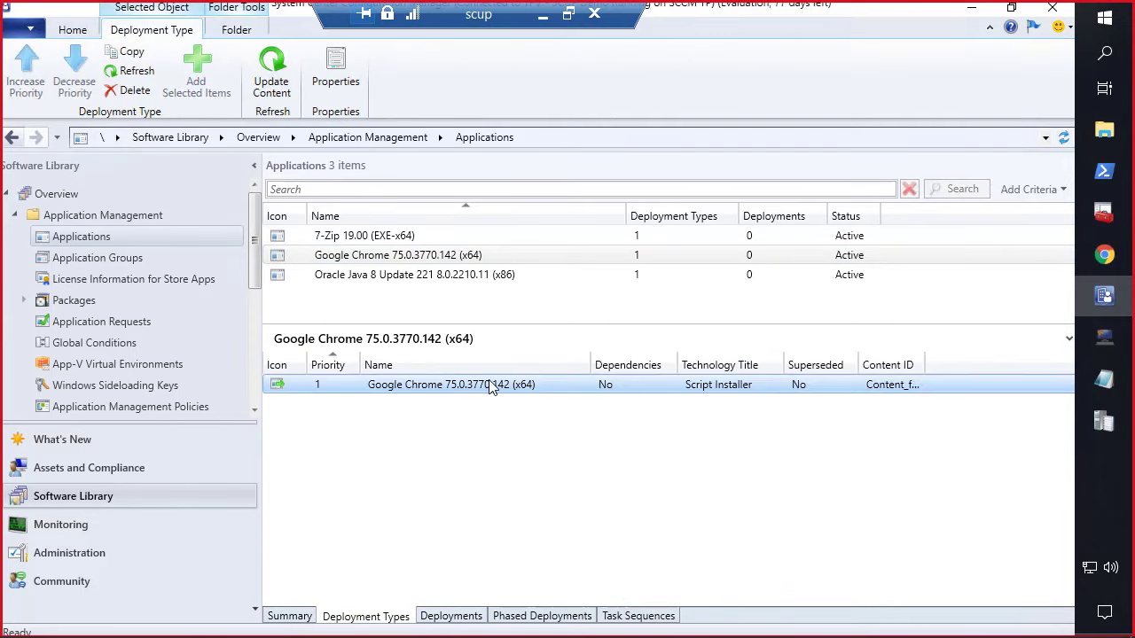
double_click(549, 379)
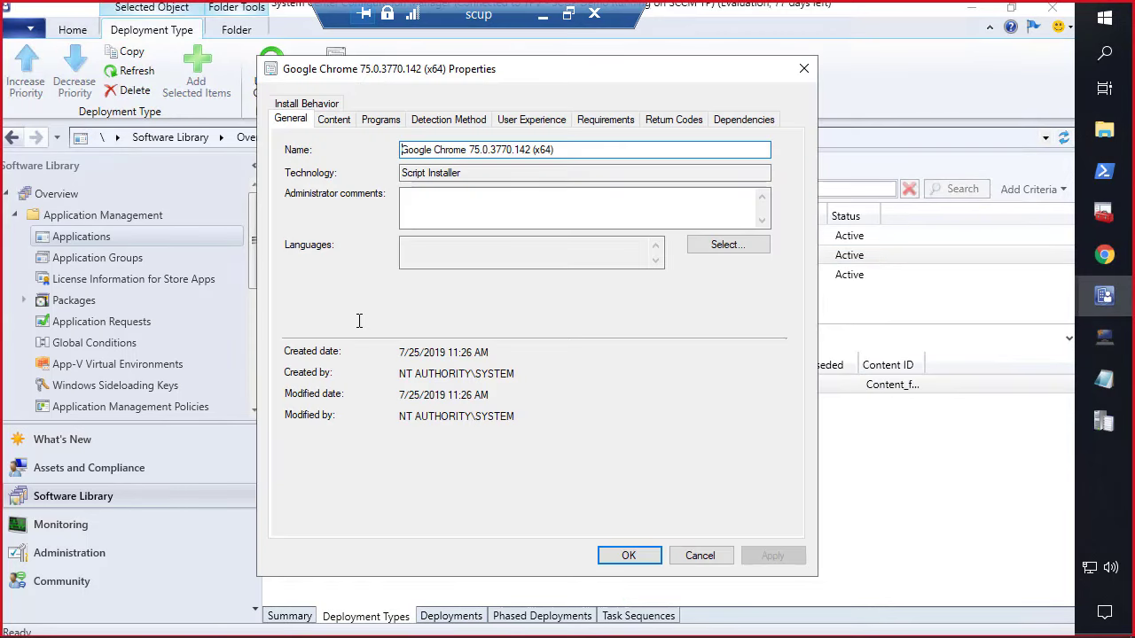
click(448, 120)
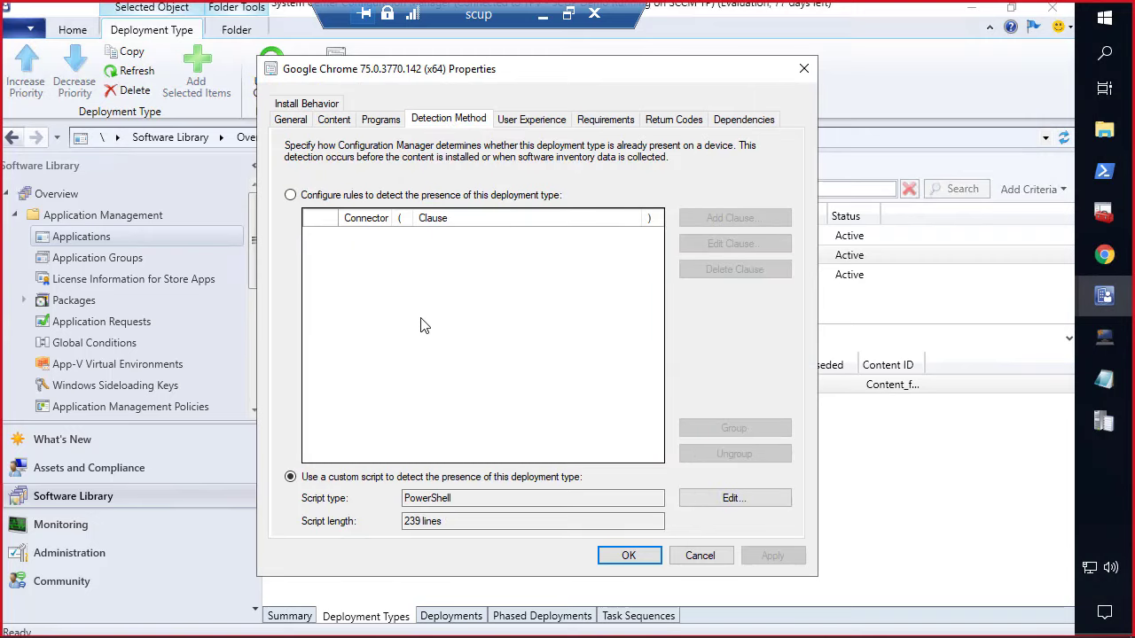
click(765, 502)
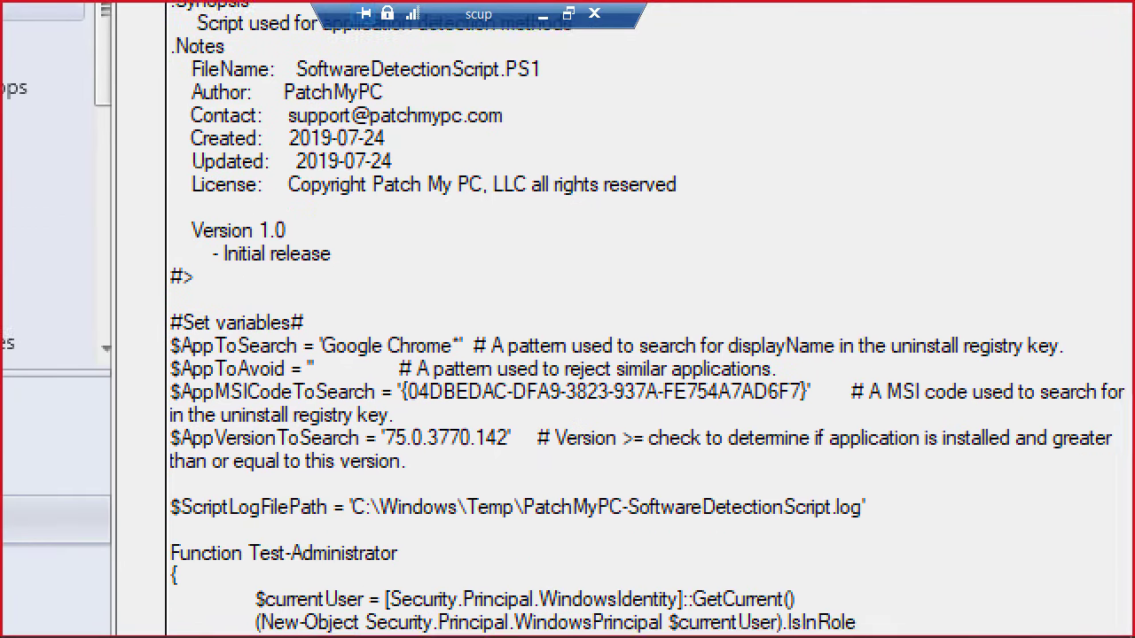
drag(134, 296, 329, 358)
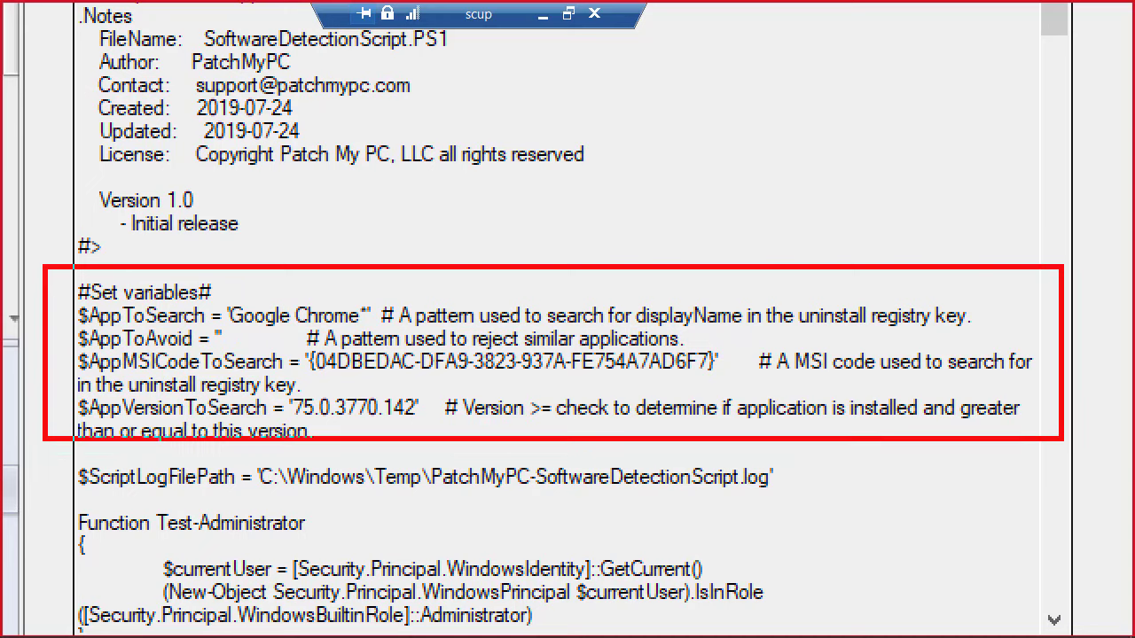
drag(1078, 438, 1078, 444)
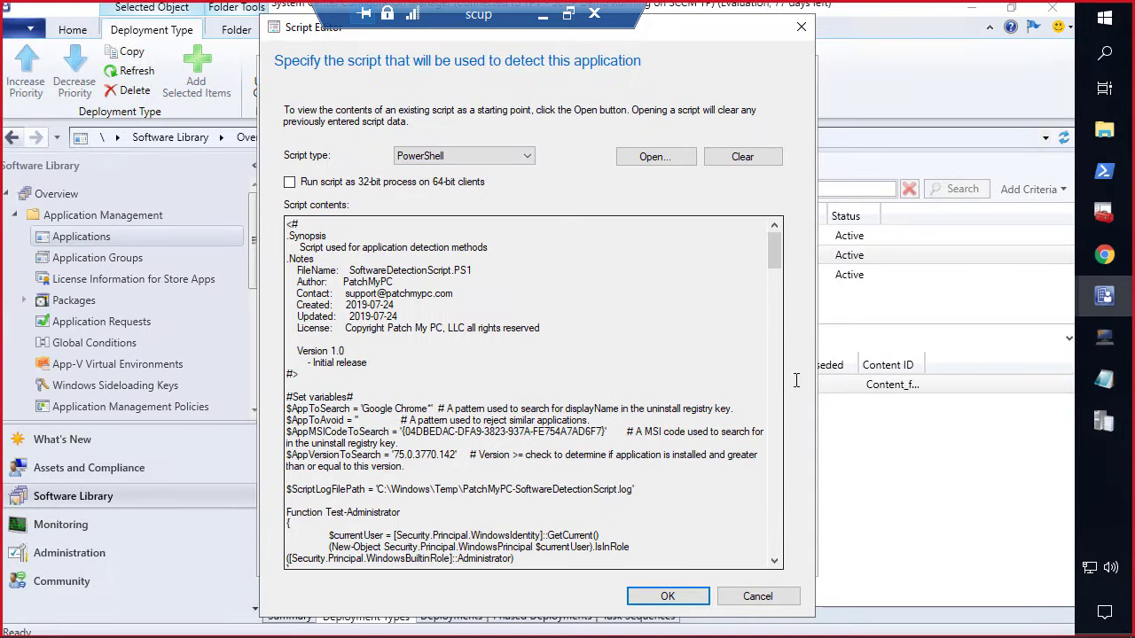
Step: Switch to the Chrome browser and search the Patch My PC feature request site for "supersede", then look through the matching ideas
click(1104, 255)
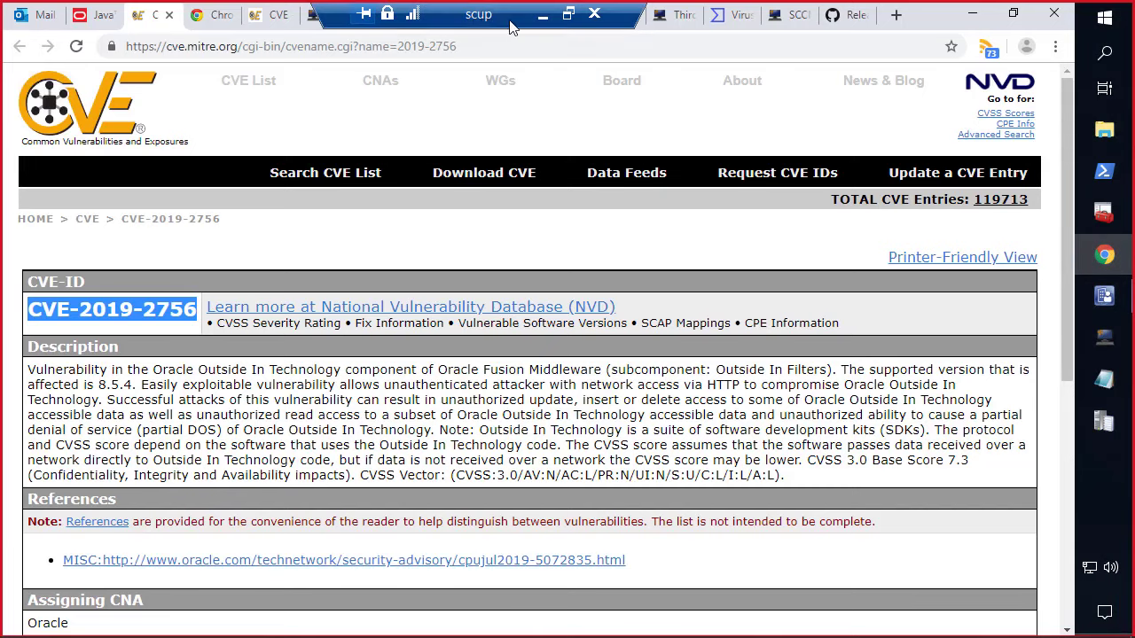
drag(403, 13, 833, 22)
click(330, 15)
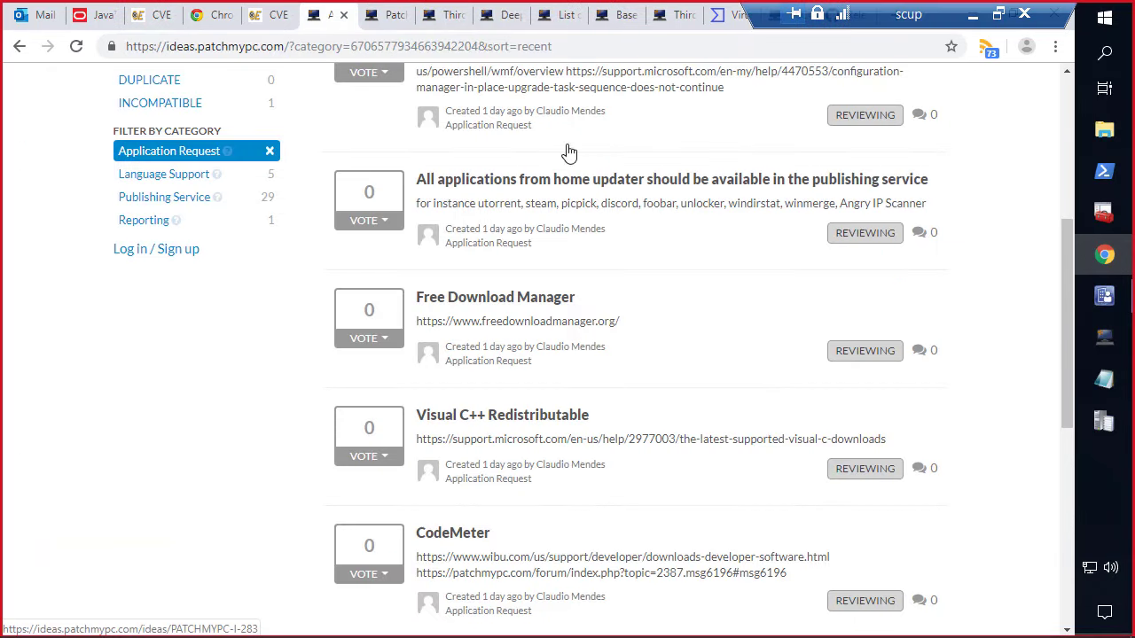
scroll(819, 147, up, 4)
scroll(819, 147, up, 1)
click(816, 251)
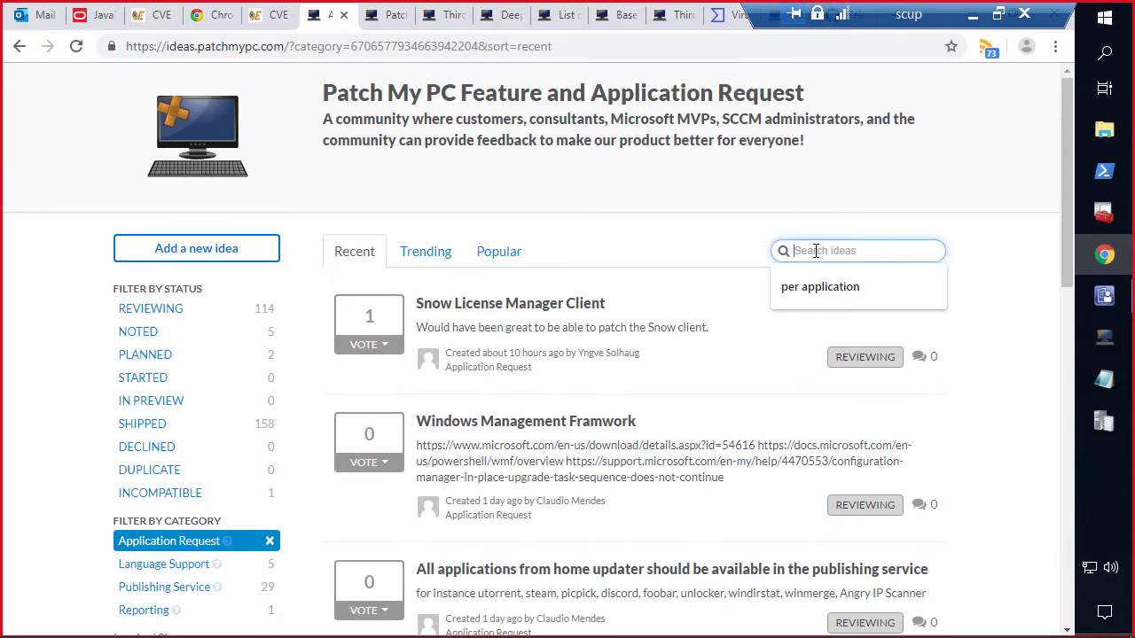
text(supersede)
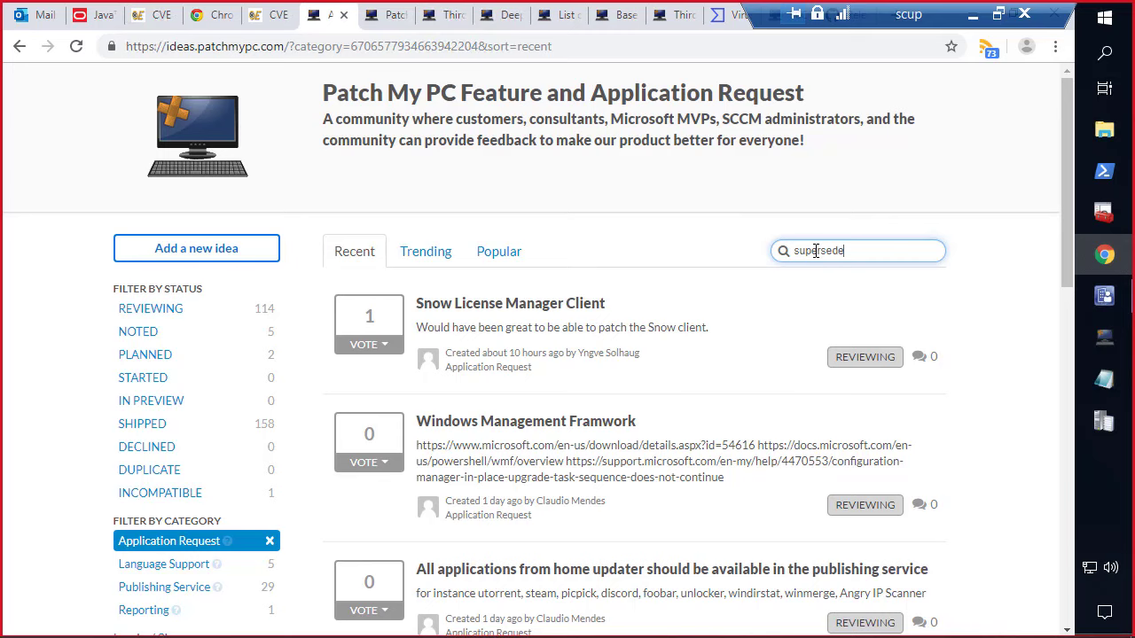
key(Return)
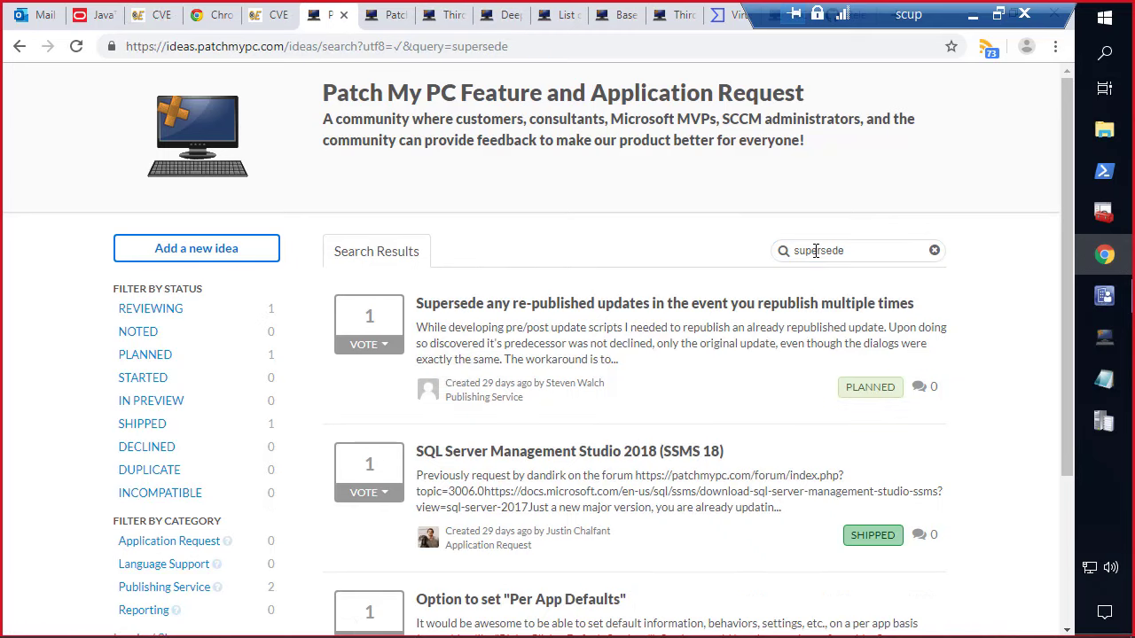
scroll(815, 250, down, 2)
scroll(815, 251, up, 1)
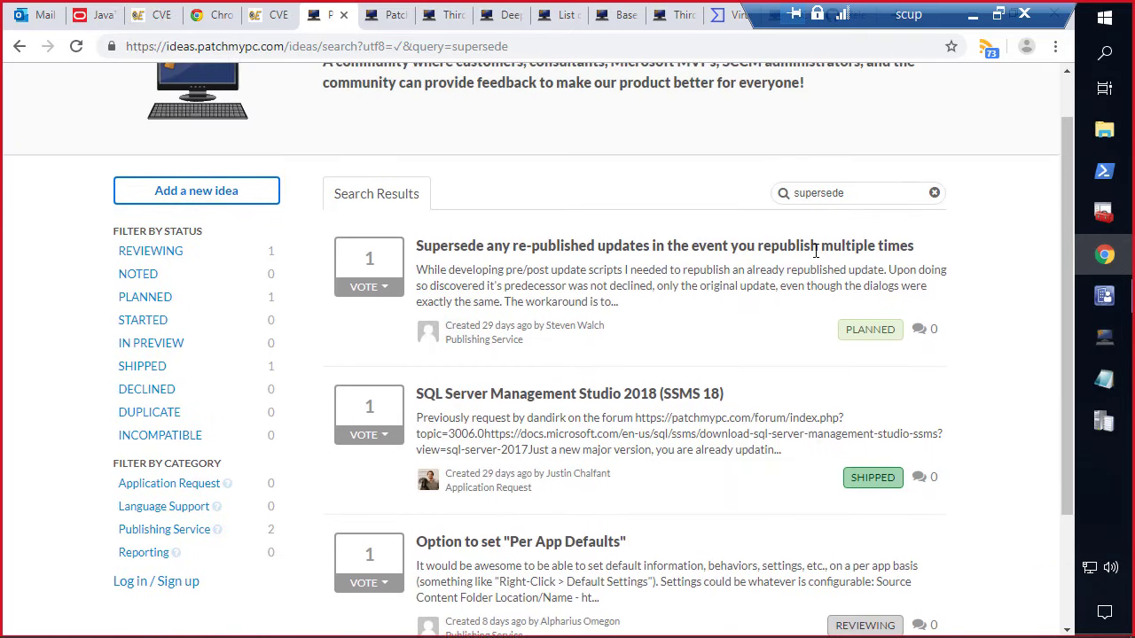
scroll(816, 251, up, 1)
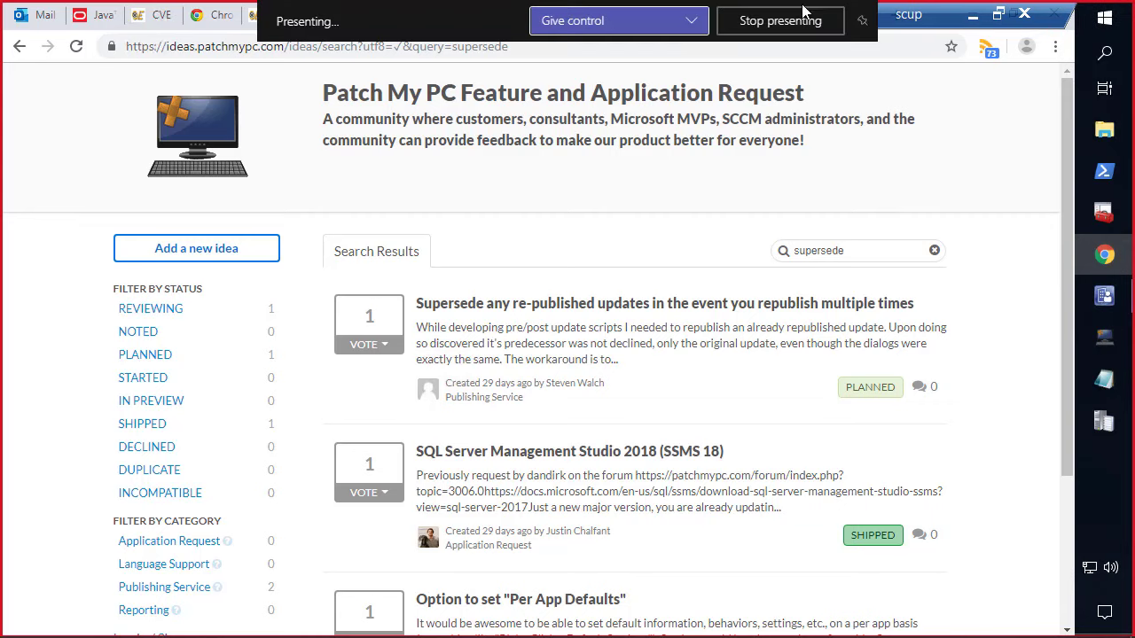
Step: Switch to the scupclient remote session and check the installation schedule of the available updates in Software Center, making room for the status text
click(972, 19)
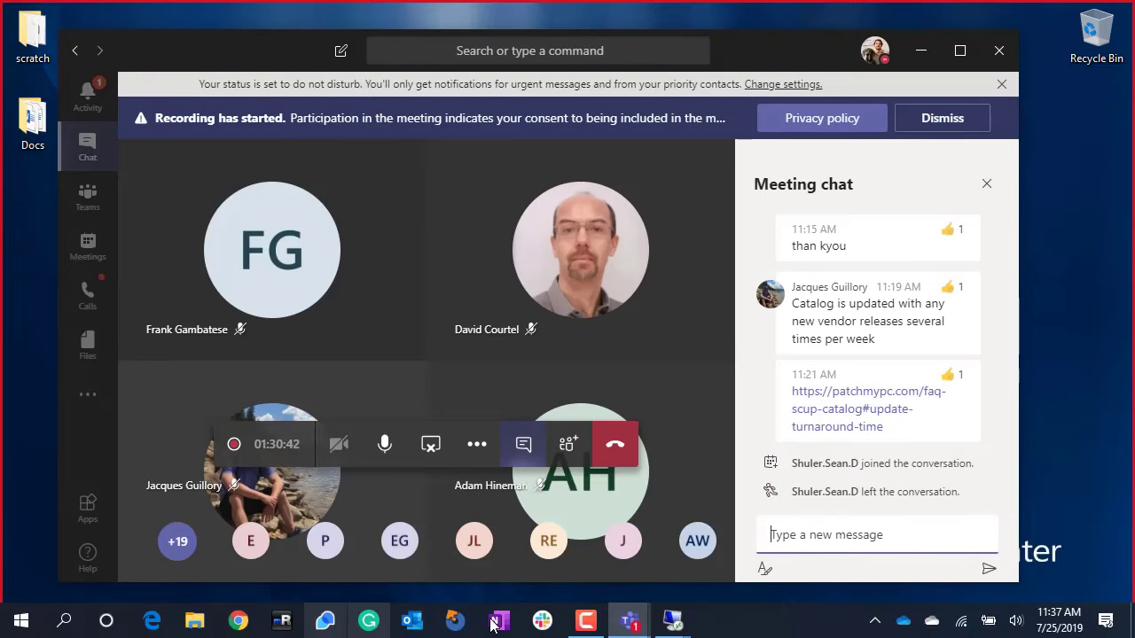
mouse_move(672, 621)
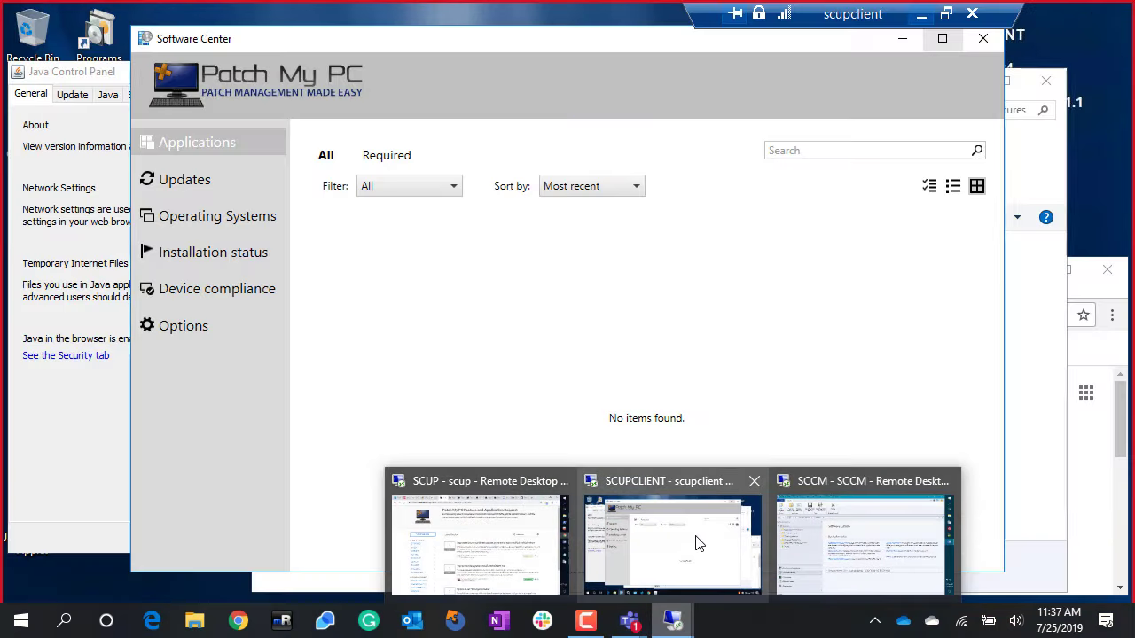
click(694, 542)
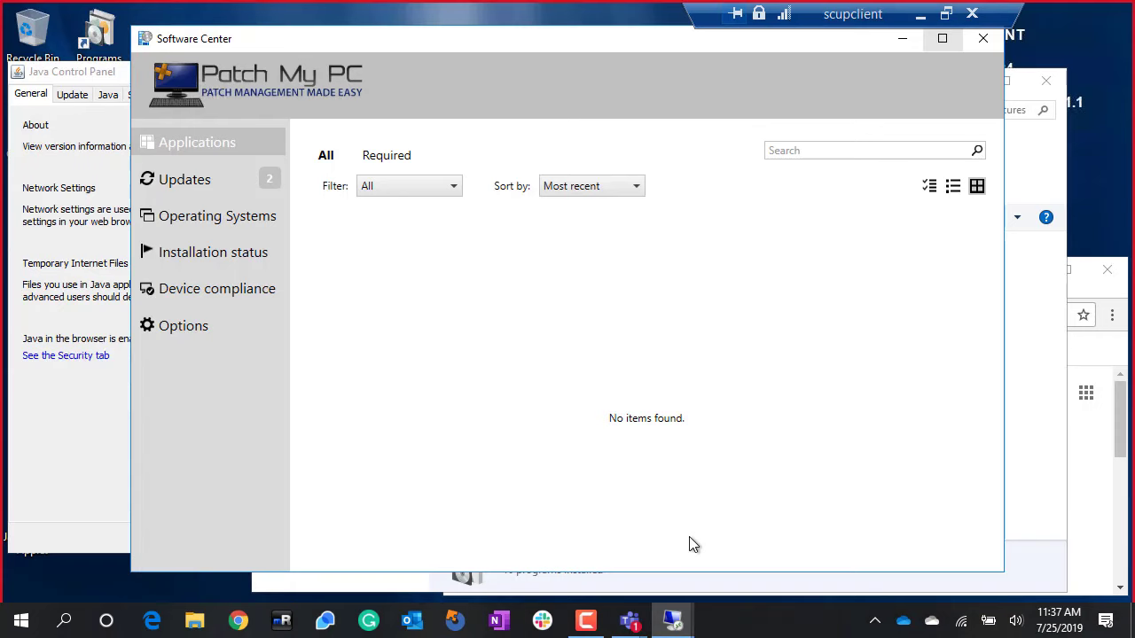
click(223, 179)
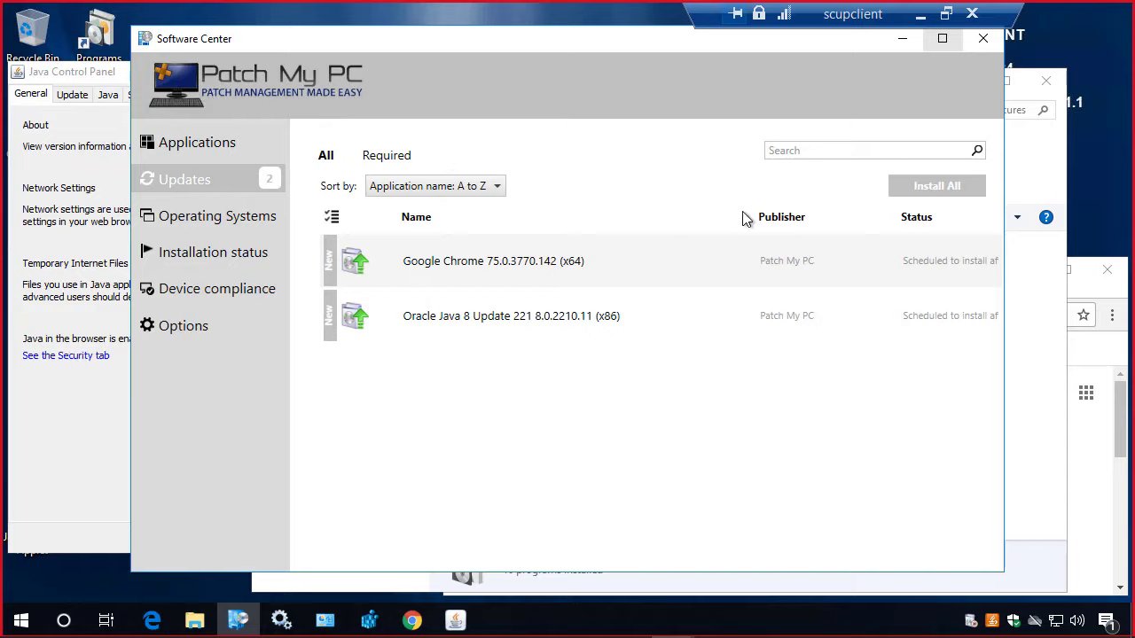
drag(750, 216, 639, 222)
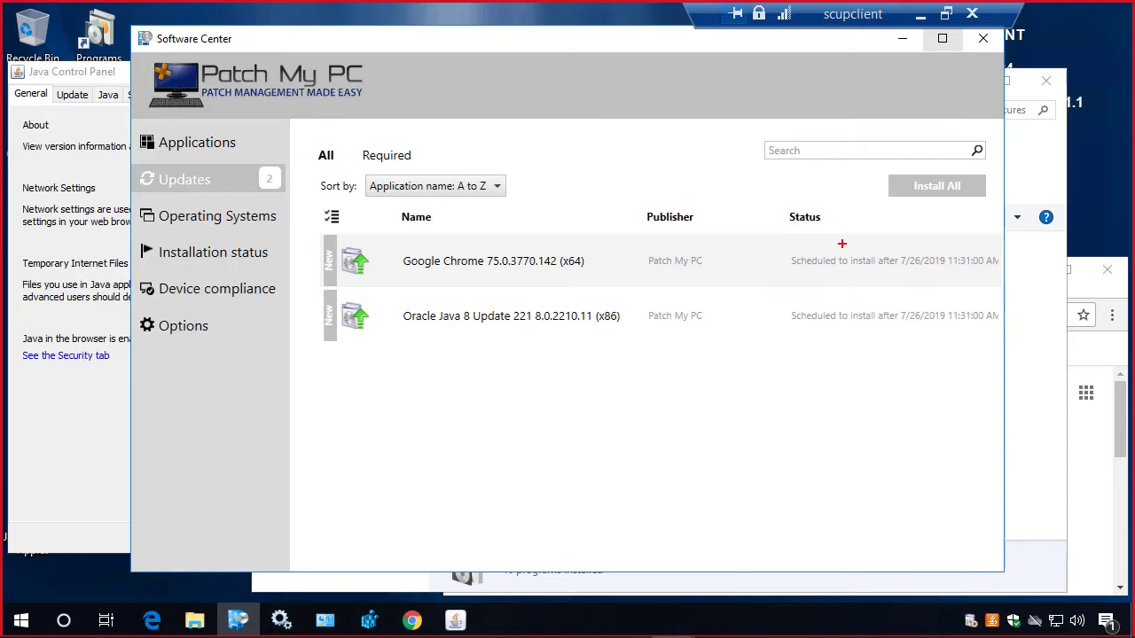
drag(746, 211, 1052, 343)
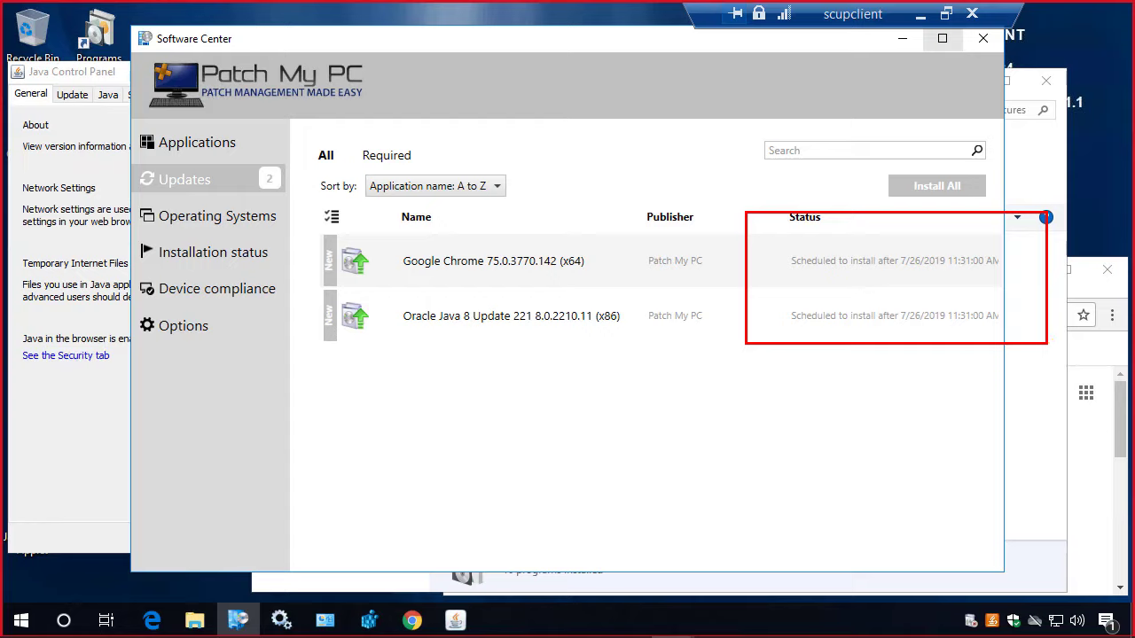
key(Escape)
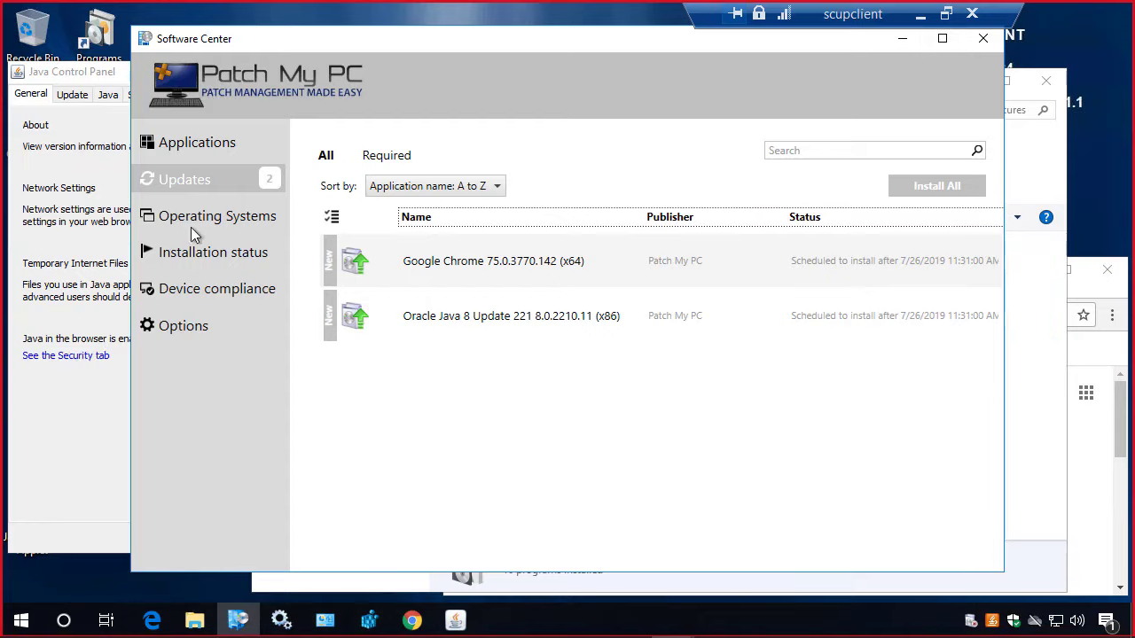
Step: Check the installed versions of Google Chrome and Java in Programs and Features on the client
click(101, 132)
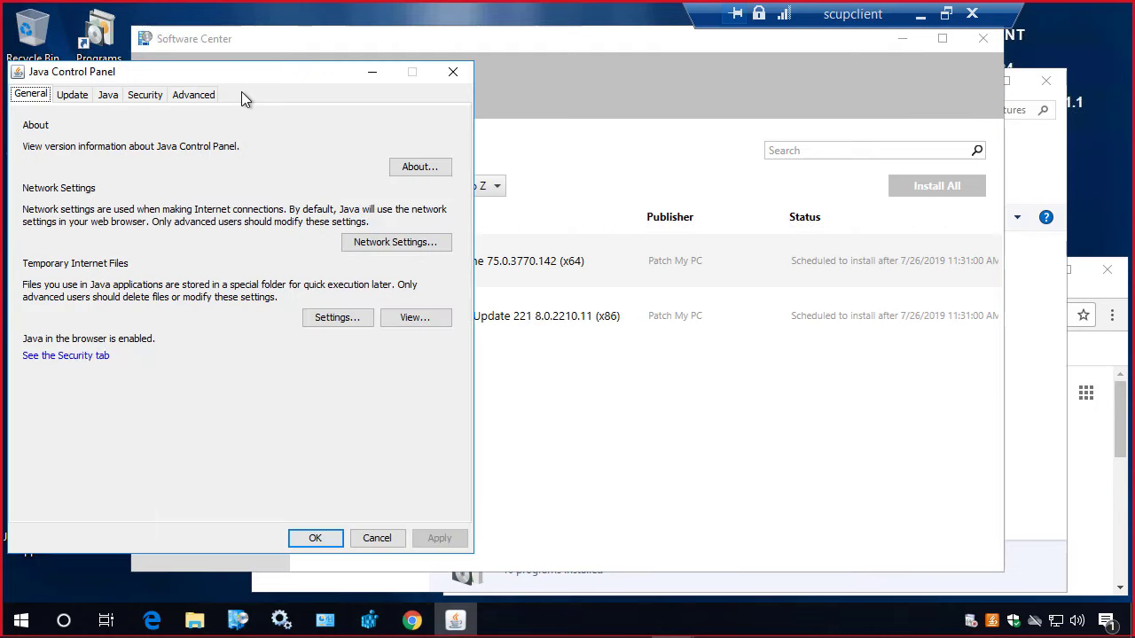
click(324, 619)
click(506, 300)
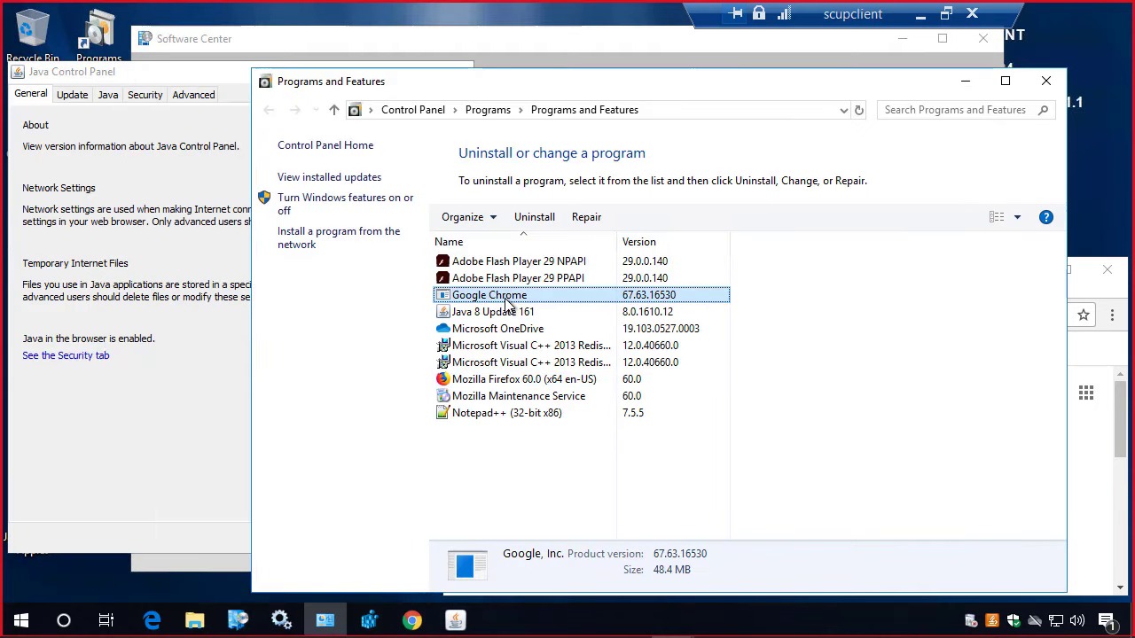
key(ctrl+2)
mouse_move(601, 273)
mouse_down()
mouse_move(716, 312)
mouse_move(714, 334)
mouse_up()
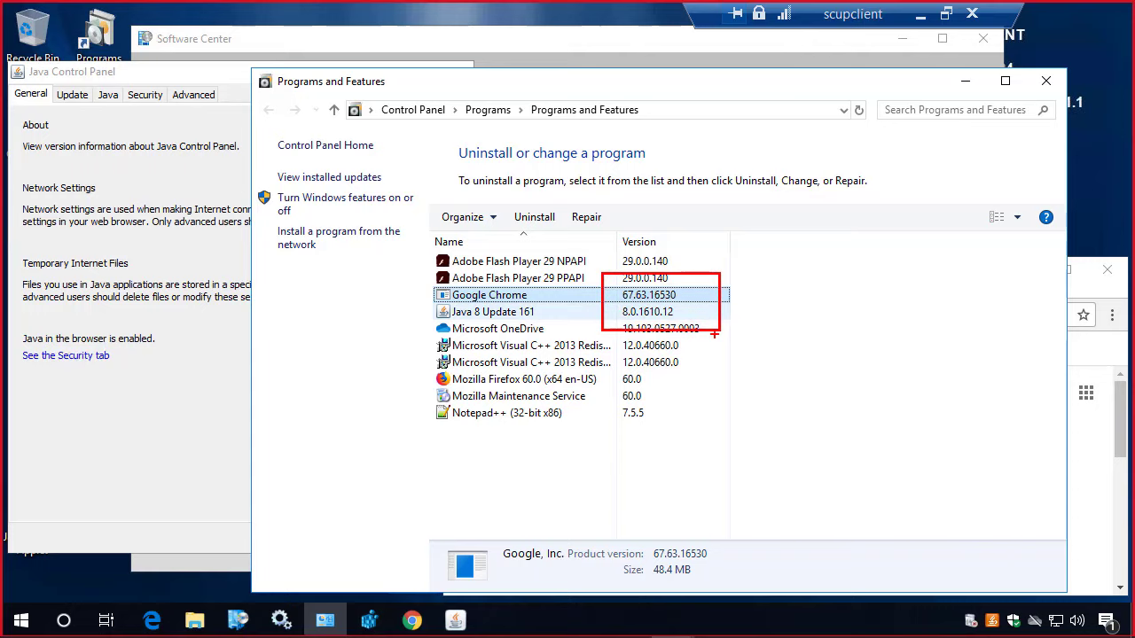
key(Escape)
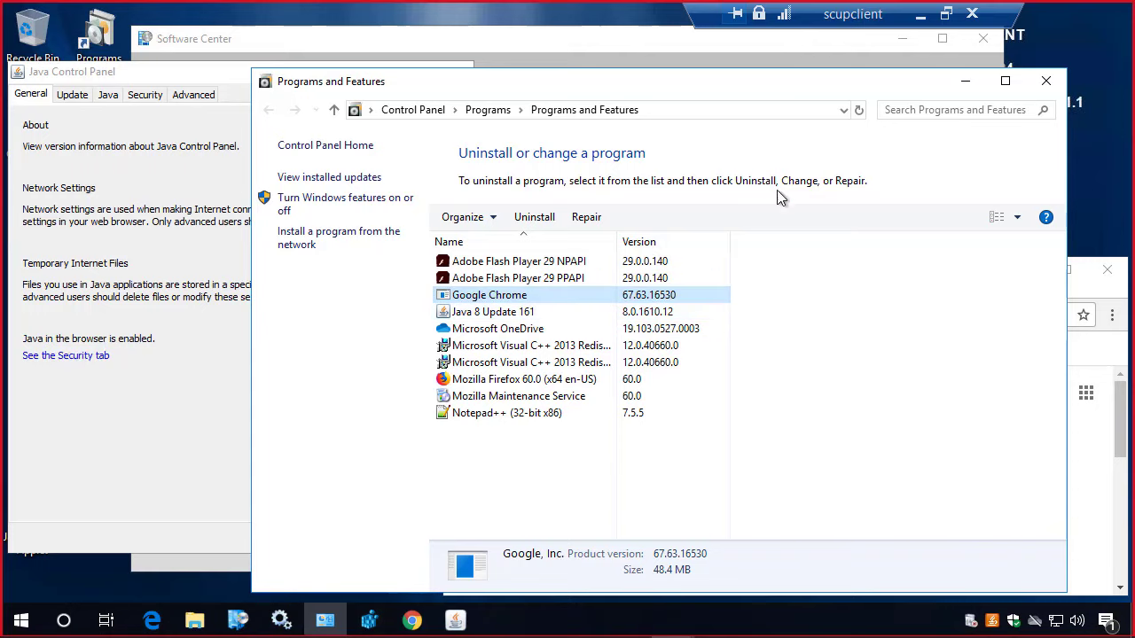
Step: Show the Google Chrome 75.0.3770.142 (x64) update details in Software Center and close all open Chrome windows on the client
click(536, 41)
click(476, 274)
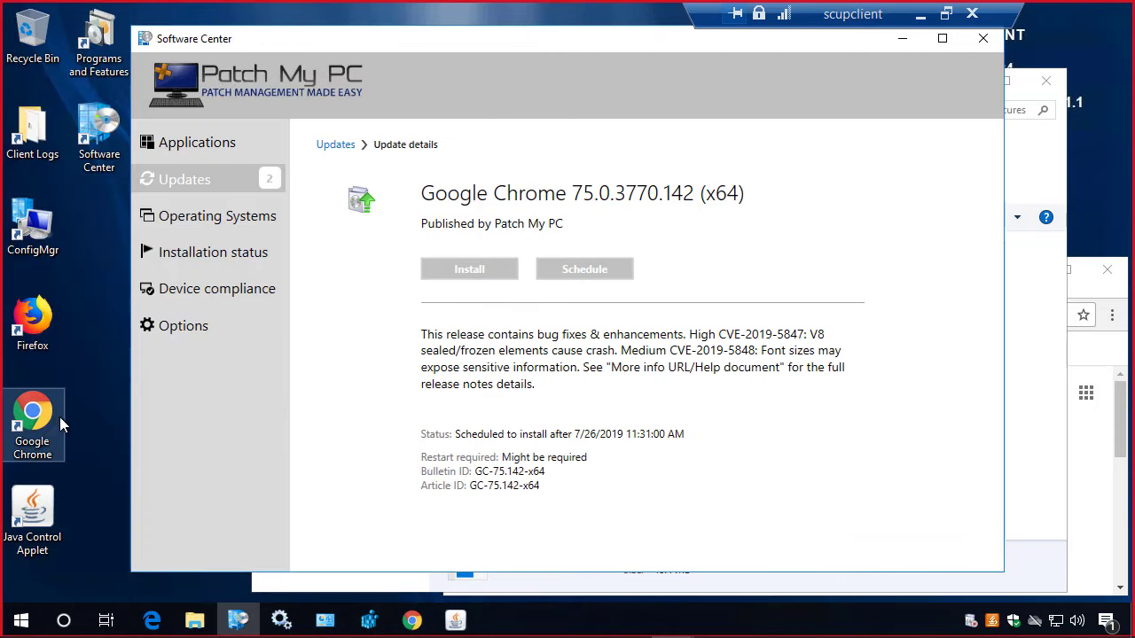
click(35, 415)
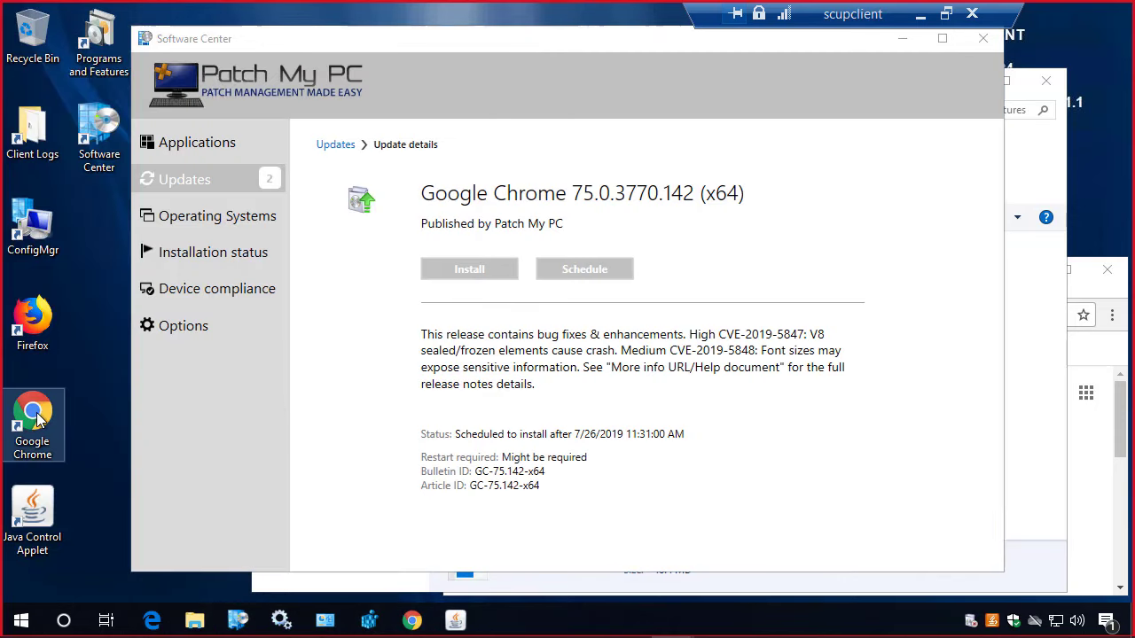
right_click(36, 414)
right_click(412, 620)
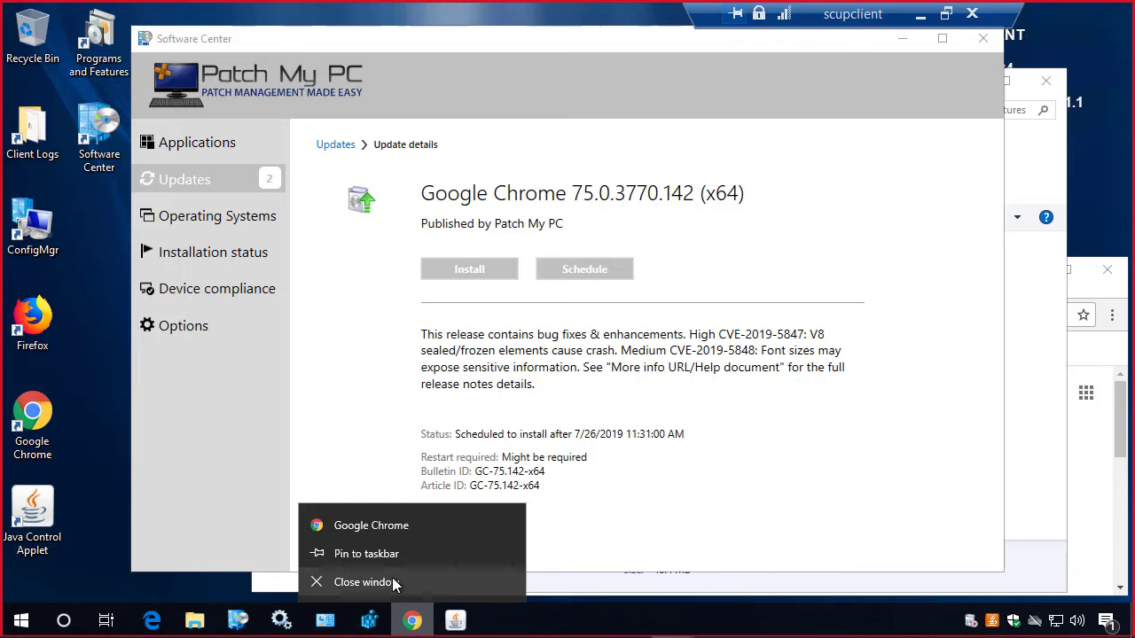
click(381, 582)
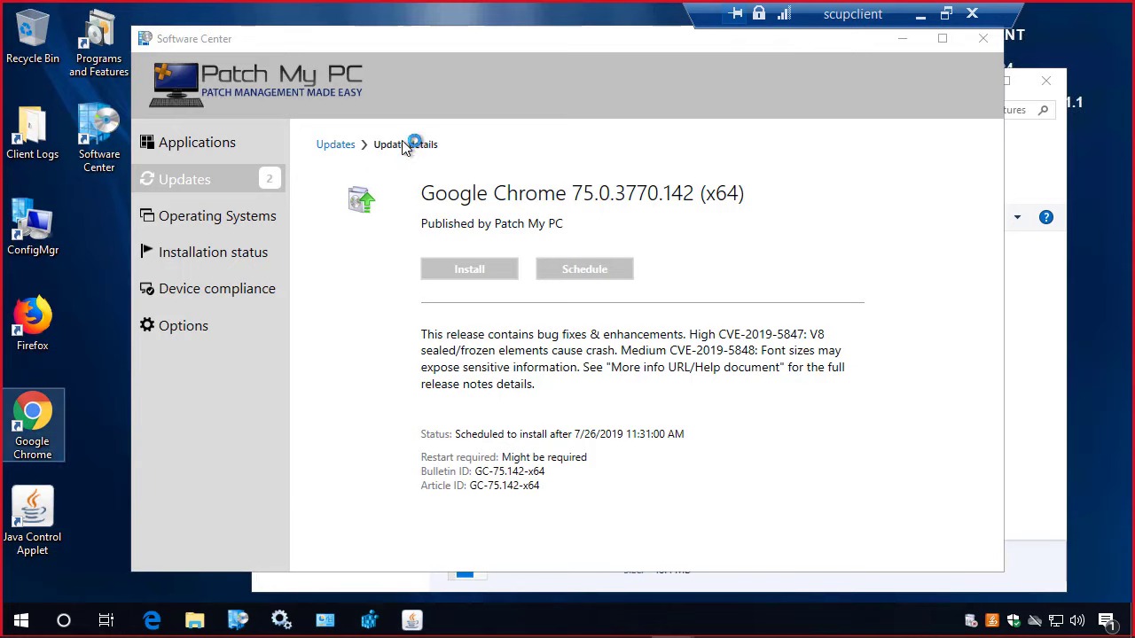
double_click(664, 263)
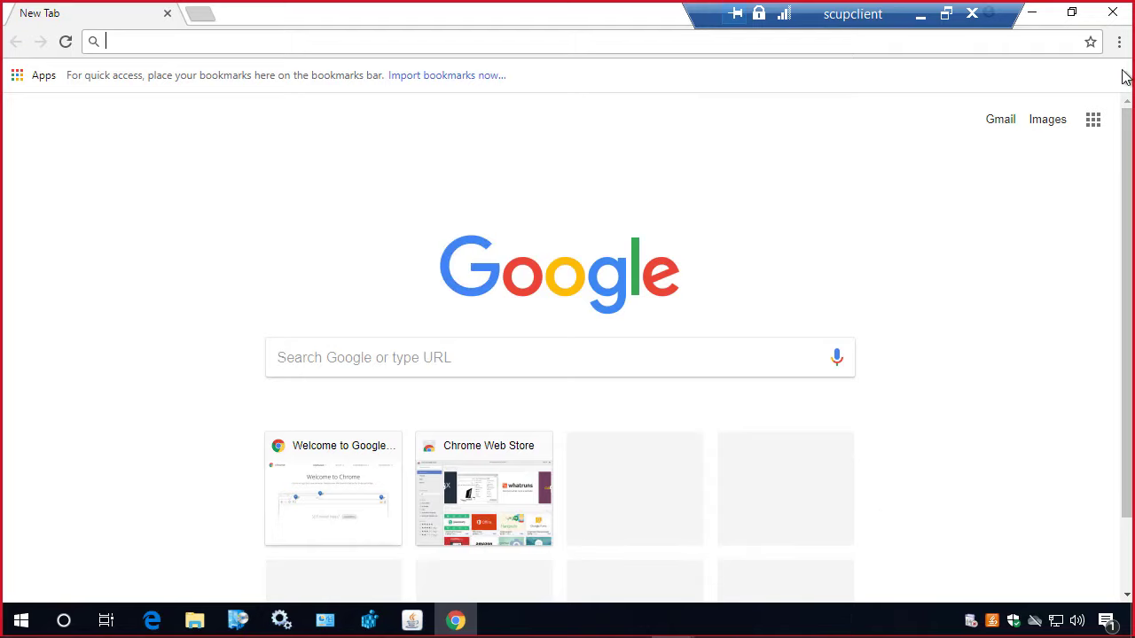
click(1112, 12)
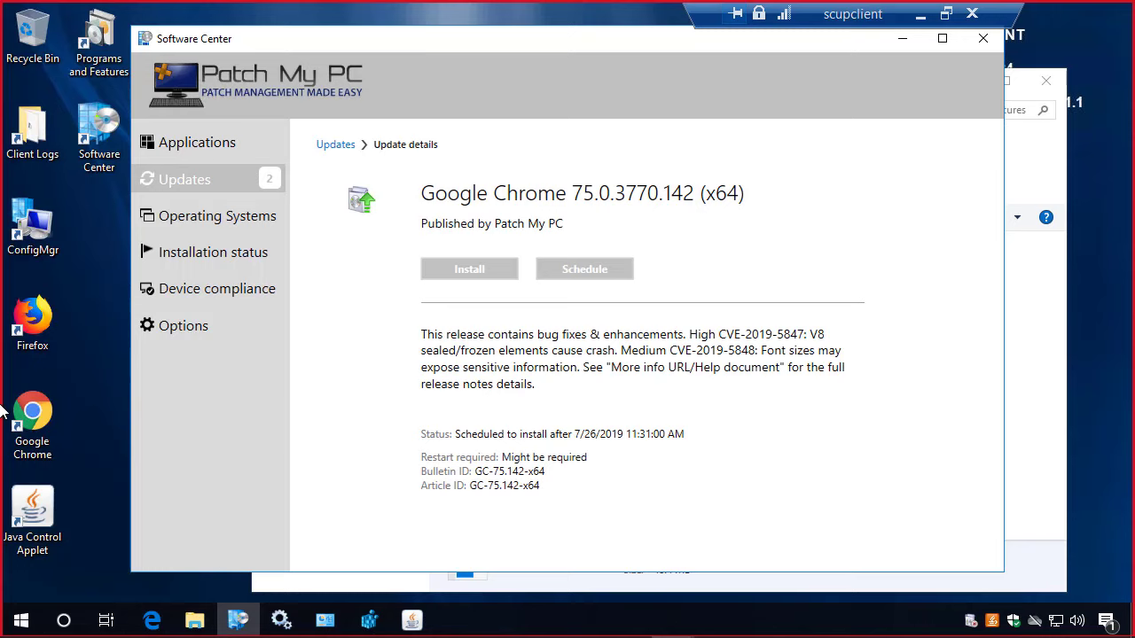
Step: Inspect the general properties of the Google Chrome desktop shortcut, focusing on its location
right_click(47, 406)
click(103, 388)
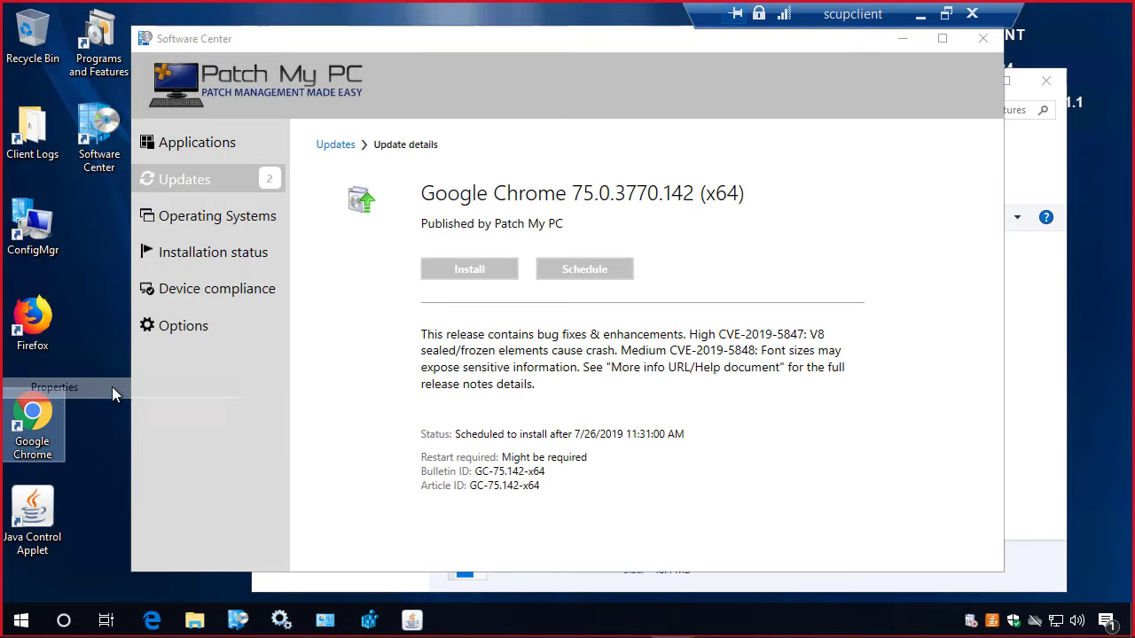
click(115, 184)
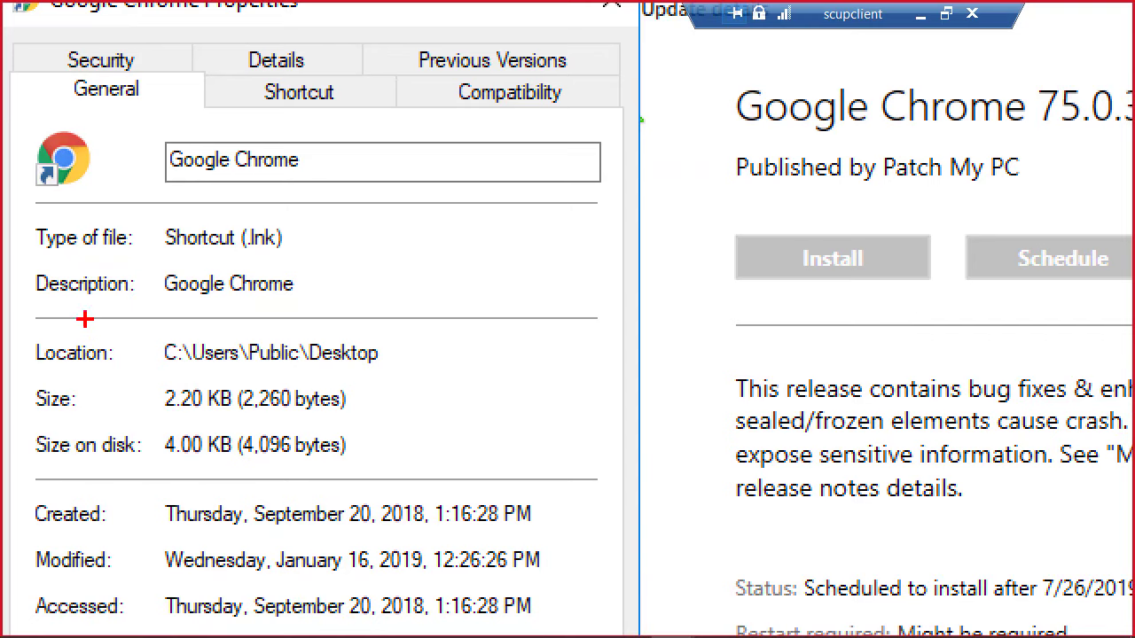
drag(98, 308, 165, 308)
drag(226, 337, 440, 383)
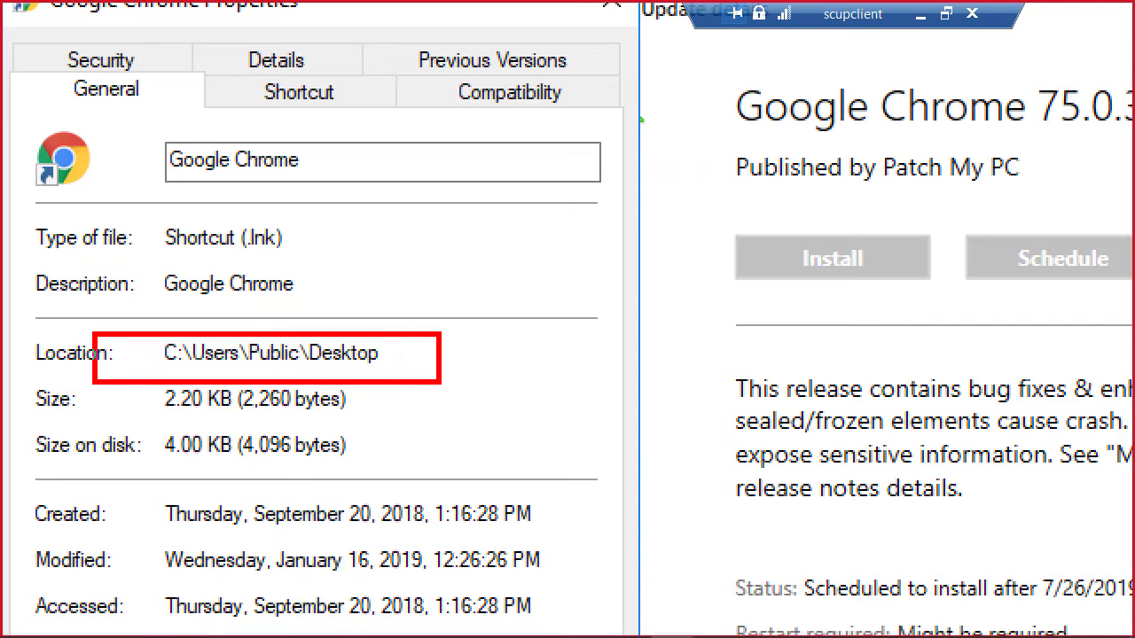
key(Escape)
Step: Start installing the Google Chrome 75.0.3770.142 (x64) update and dismiss the shortcut's properties without changes
click(476, 263)
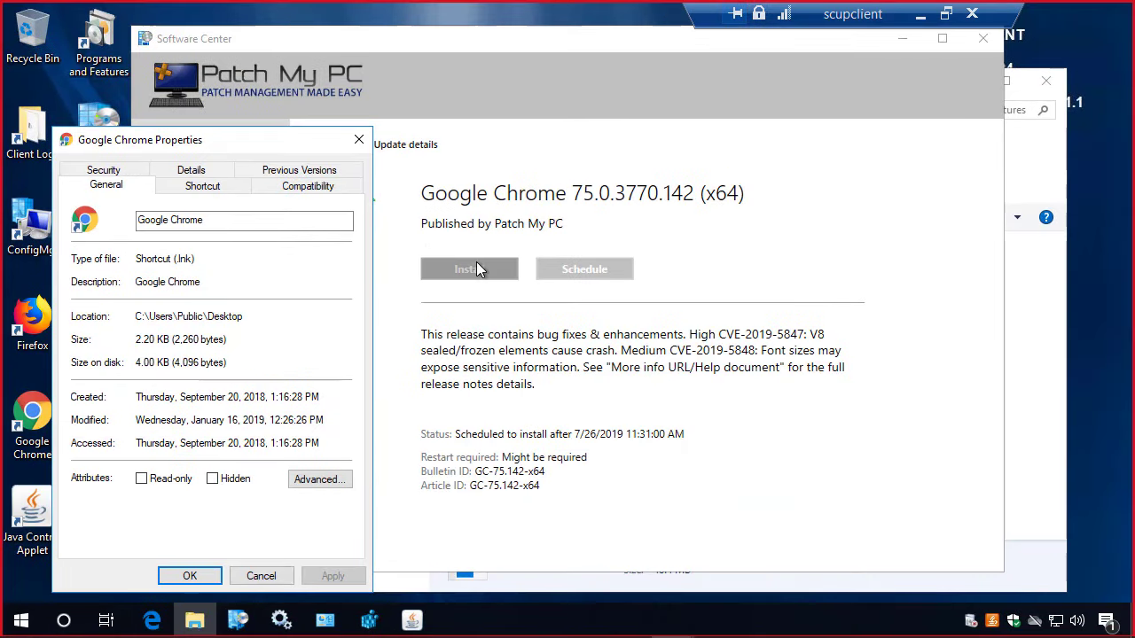
click(238, 544)
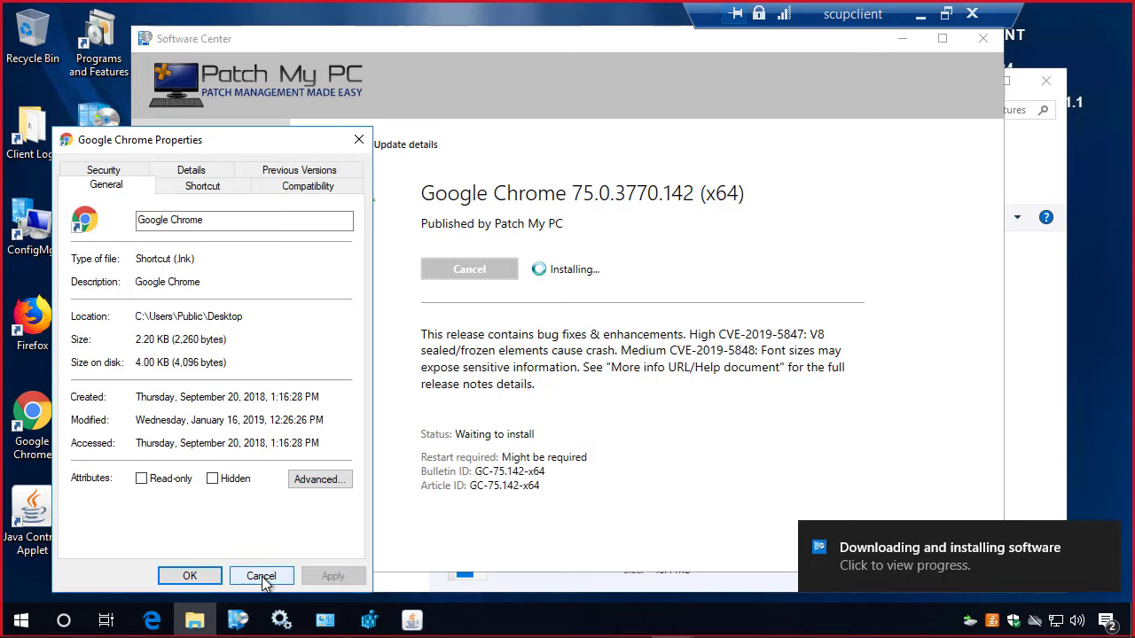
Step: Close the shortcut's properties and open the GoogleChromeStandaloneEnterprise64.msi log from the PatchMyPCInstallLogs folder in the client logs
click(261, 576)
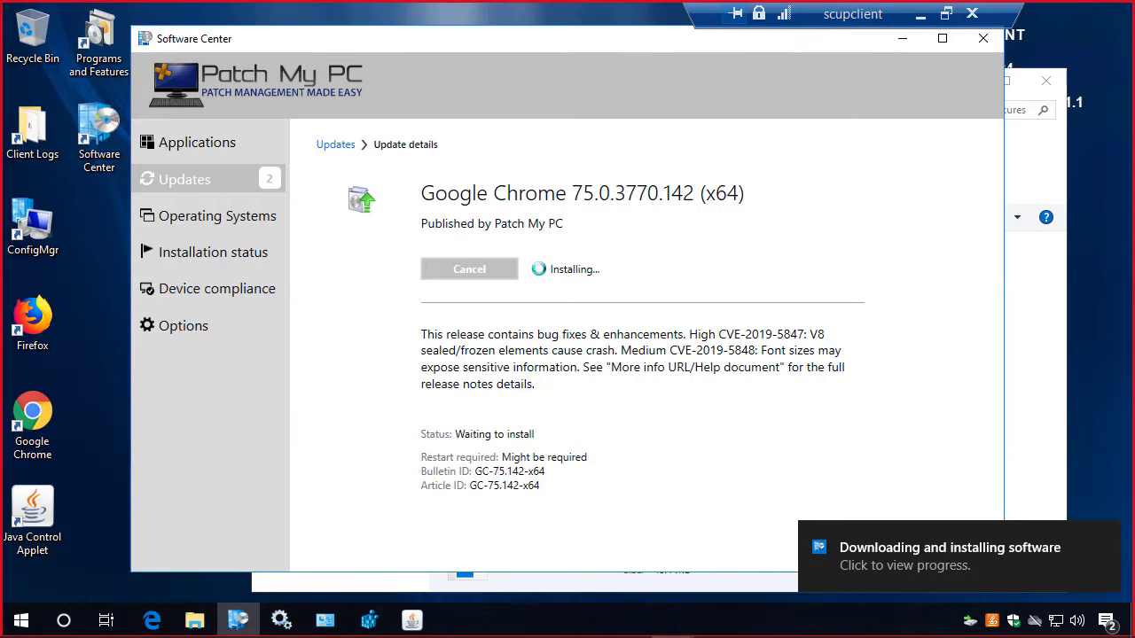
double_click(32, 128)
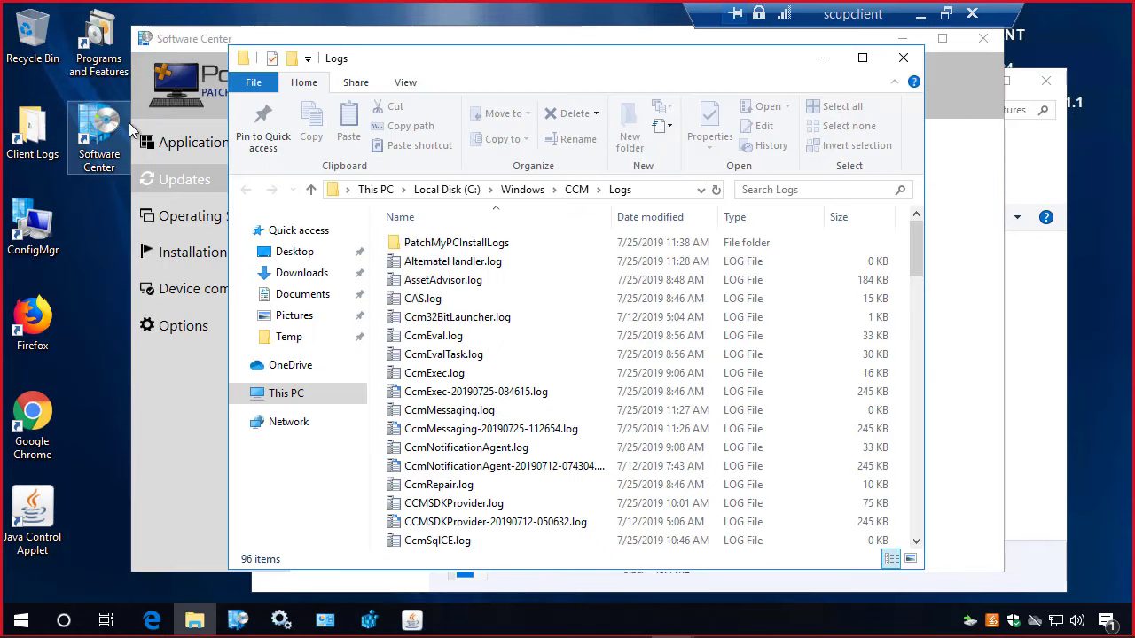
click(471, 247)
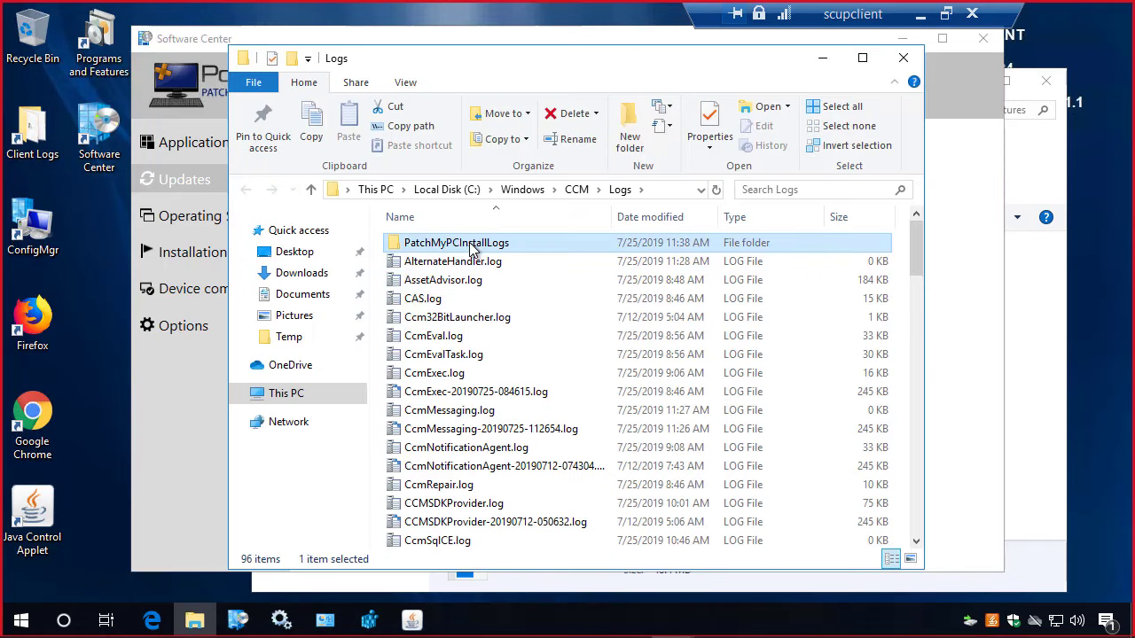
double_click(471, 247)
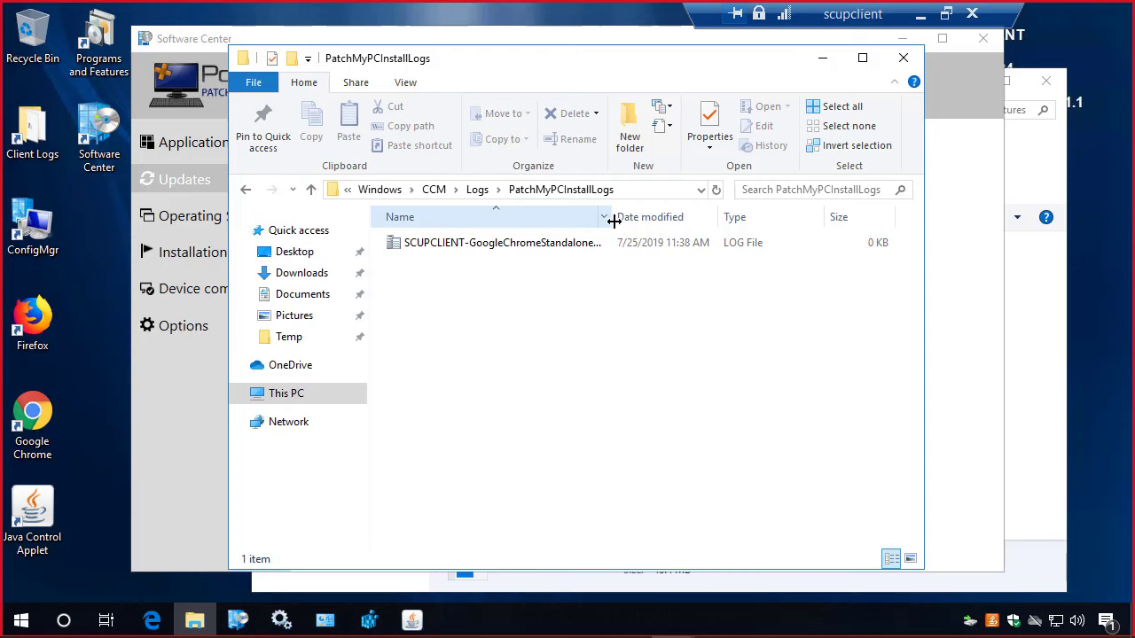
drag(613, 217, 683, 217)
double_click(575, 249)
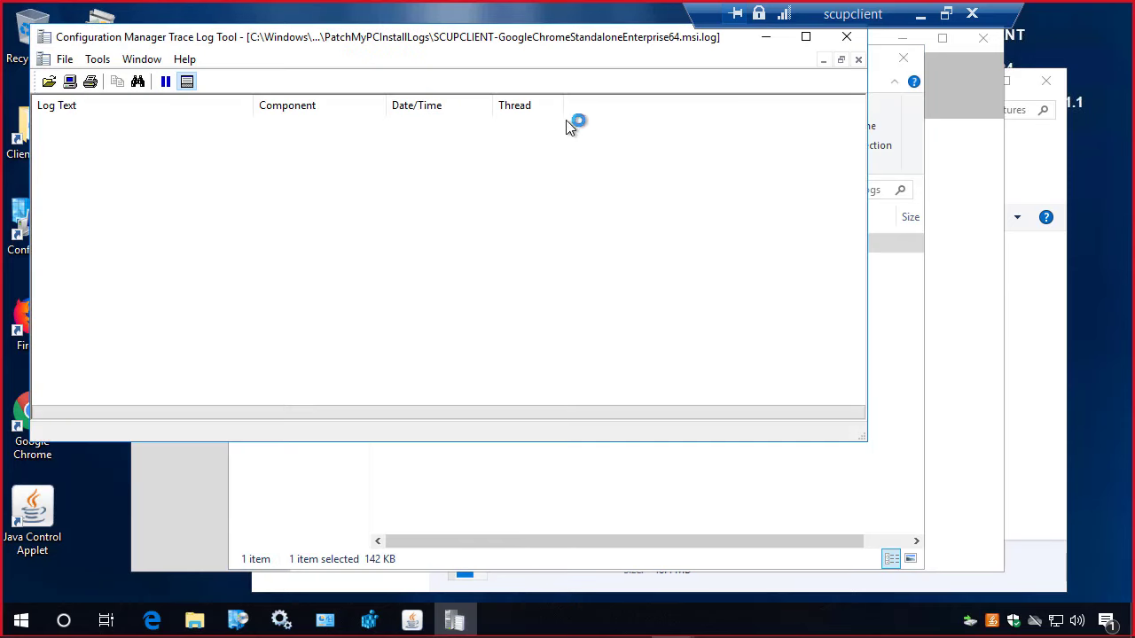
Step: Arrange the Chrome MSI log and the PatchMyPCInstallLogs folder side by side and highlight the folder's name in its path
key(super+Right)
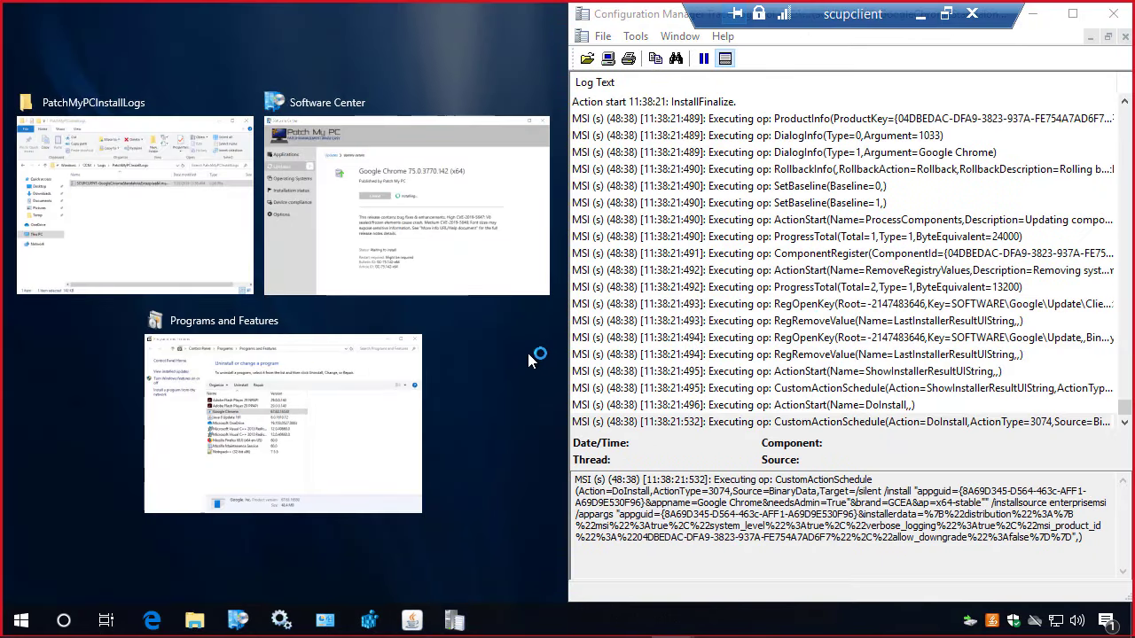
click(166, 239)
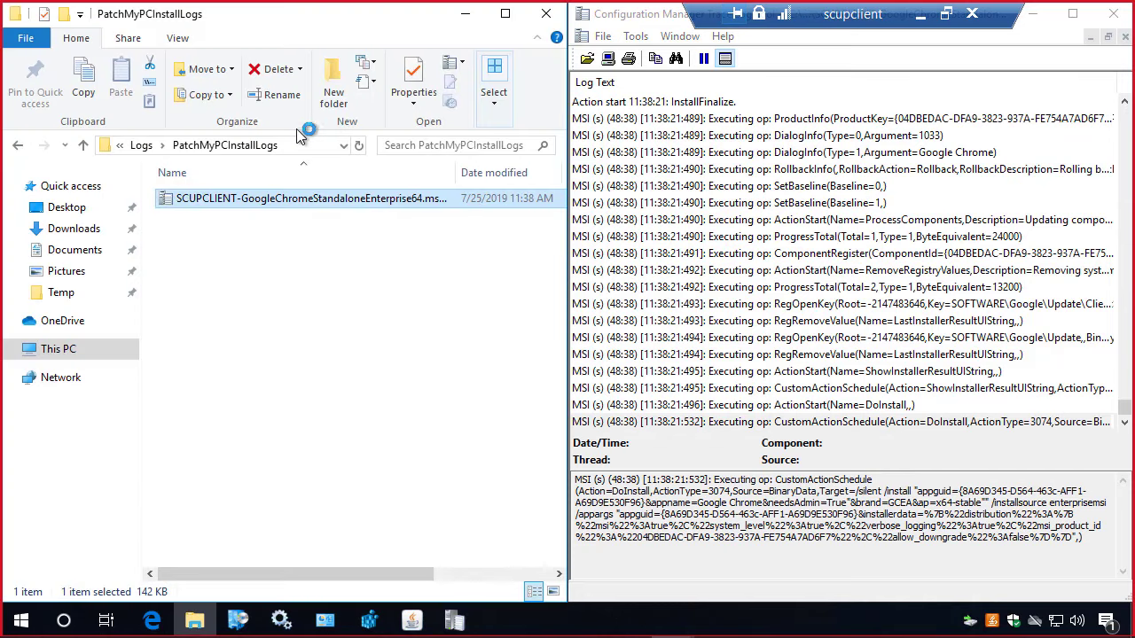
click(236, 144)
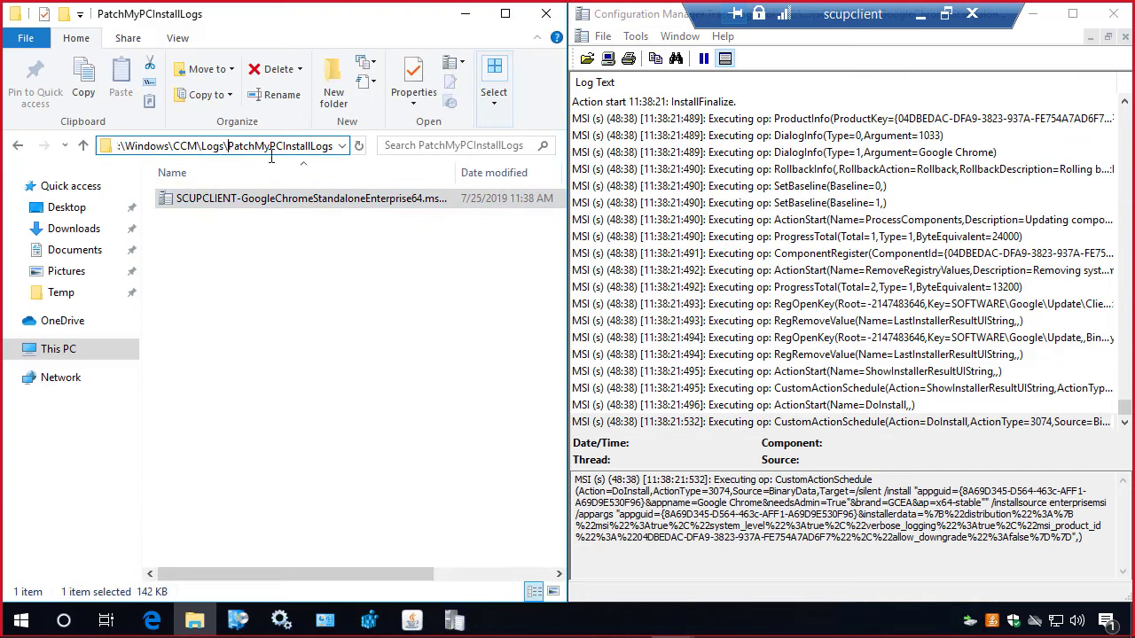
double_click(266, 145)
click(371, 322)
click(372, 322)
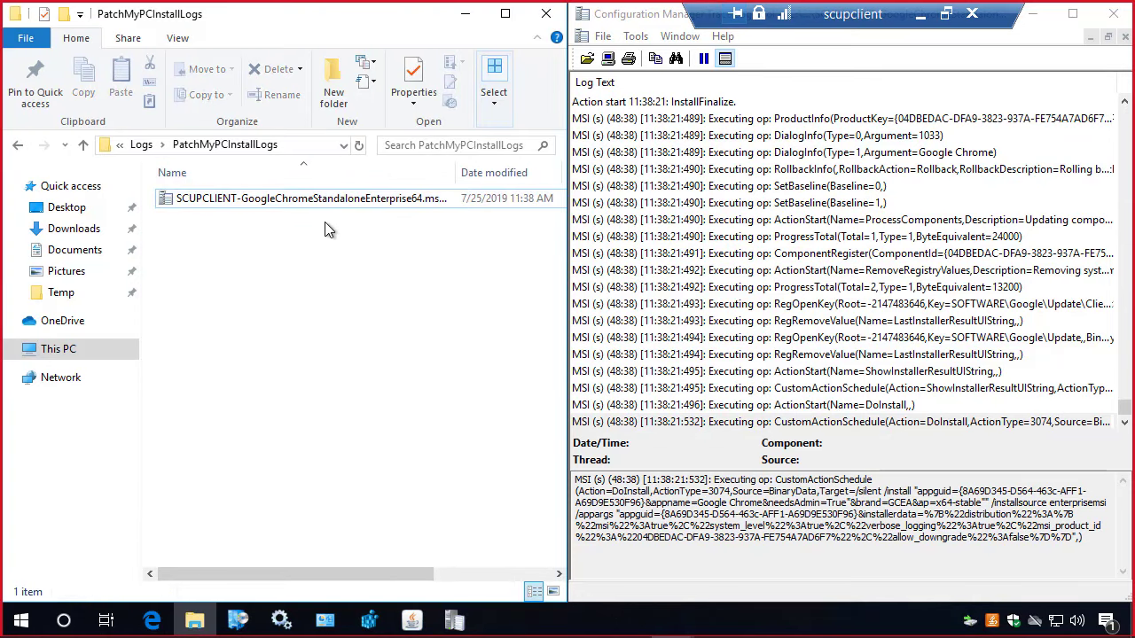
Step: Return to the parent Logs folder and open PatchMyPC-ScriptRunner.log, placing it beside the Chrome MSI log
click(140, 145)
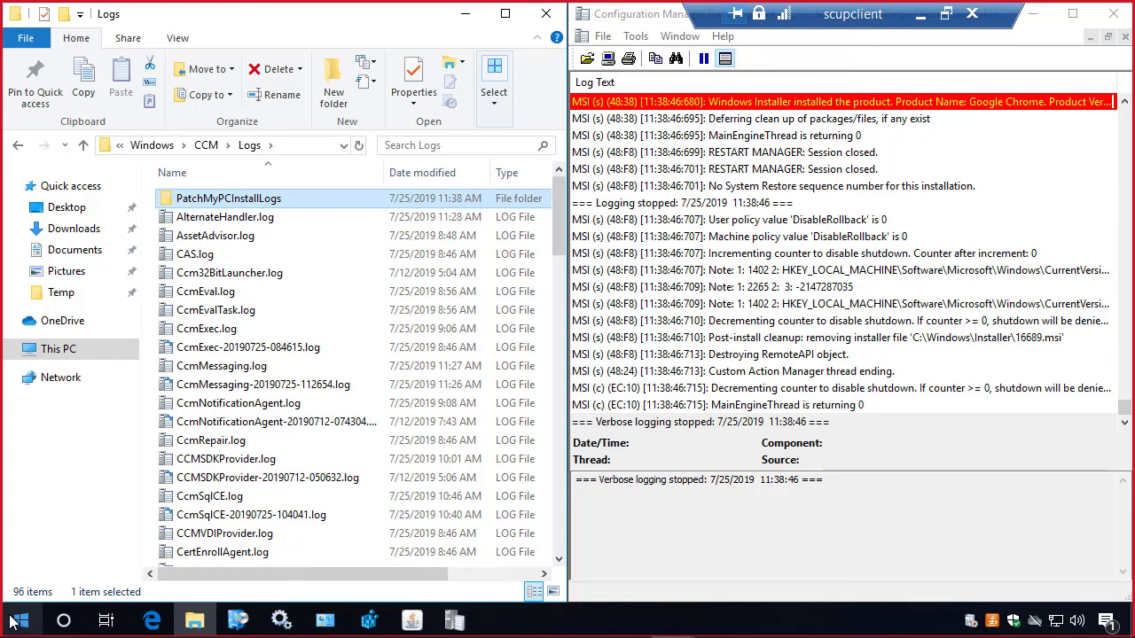
click(268, 437)
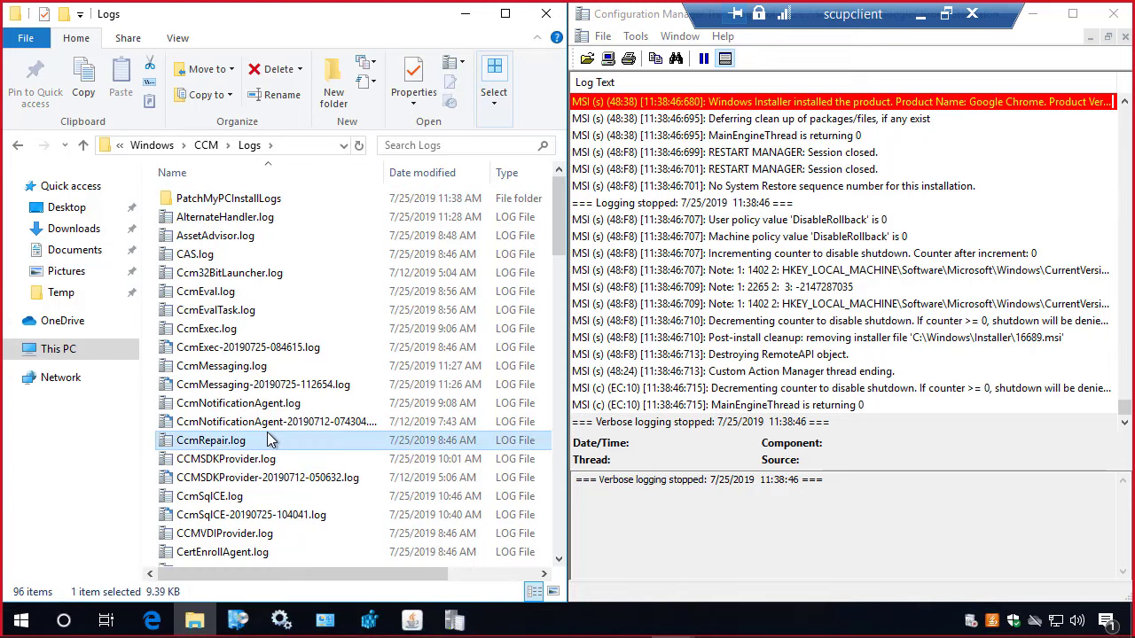
key(p)
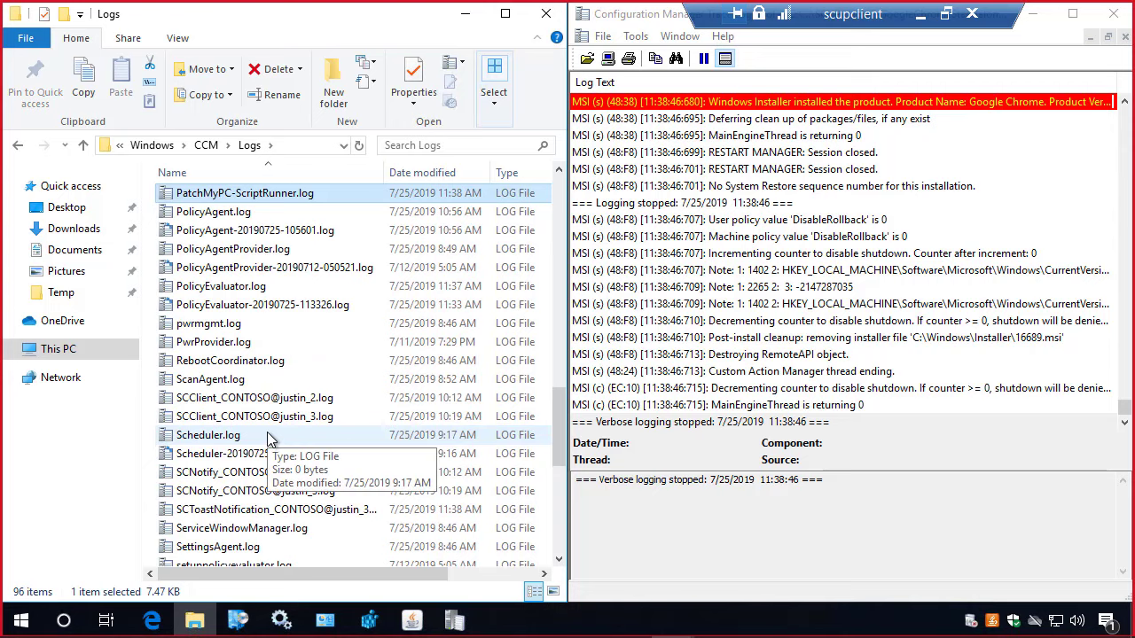
key(Return)
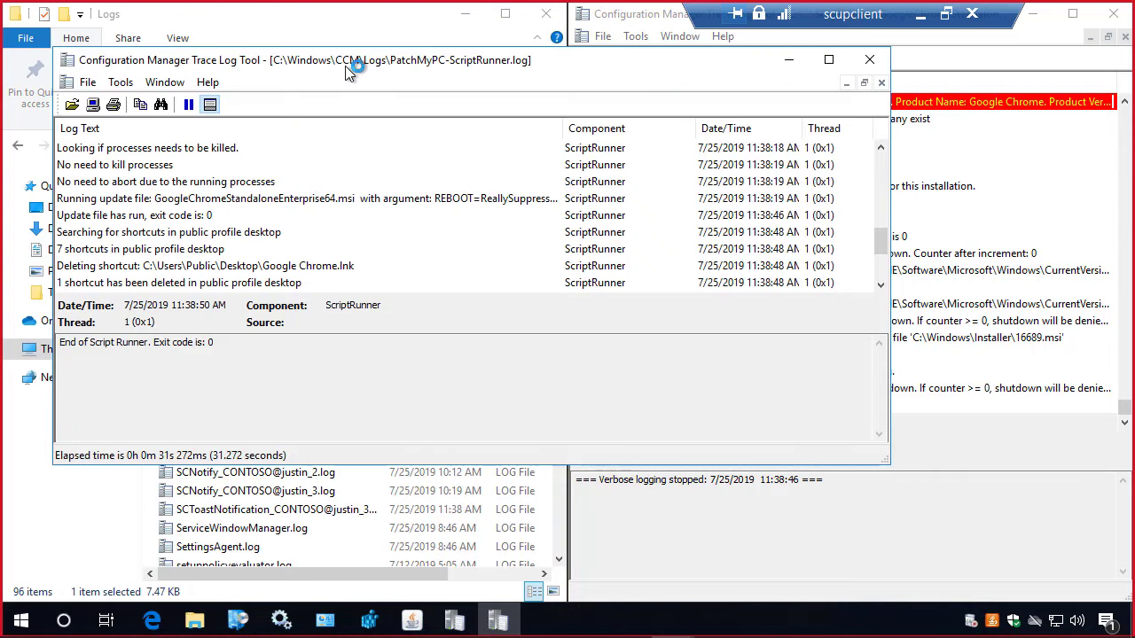
key(super+Left)
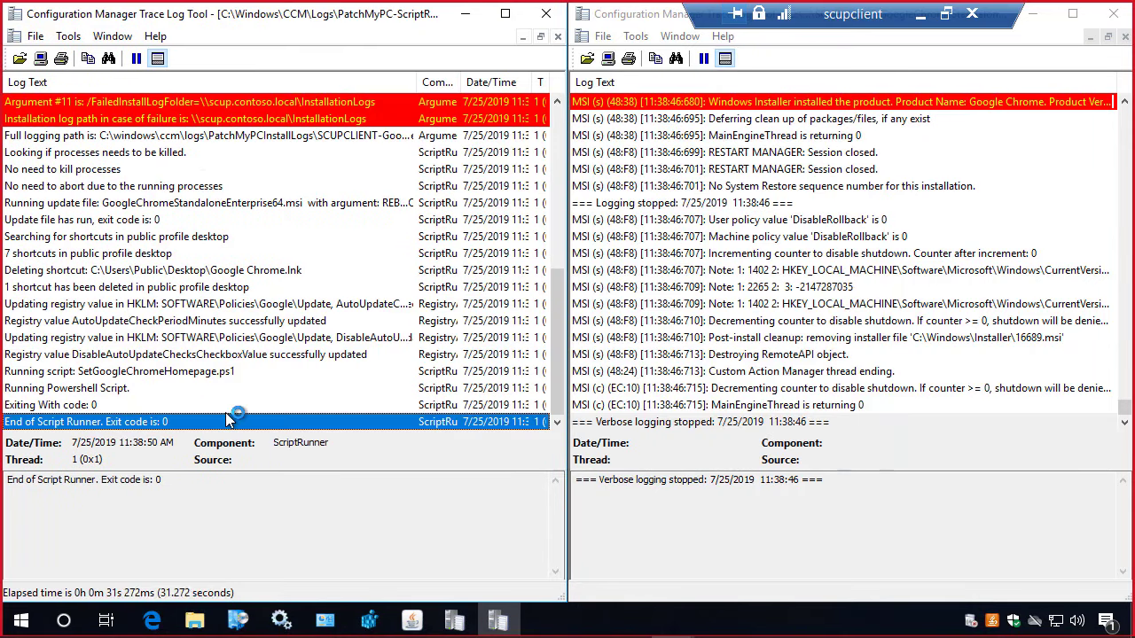
Step: Examine the ScriptRunner arguments from the log's beginning, including the reboot suppression, kill process list, registry and logging path entries
scroll(208, 236, up, 8)
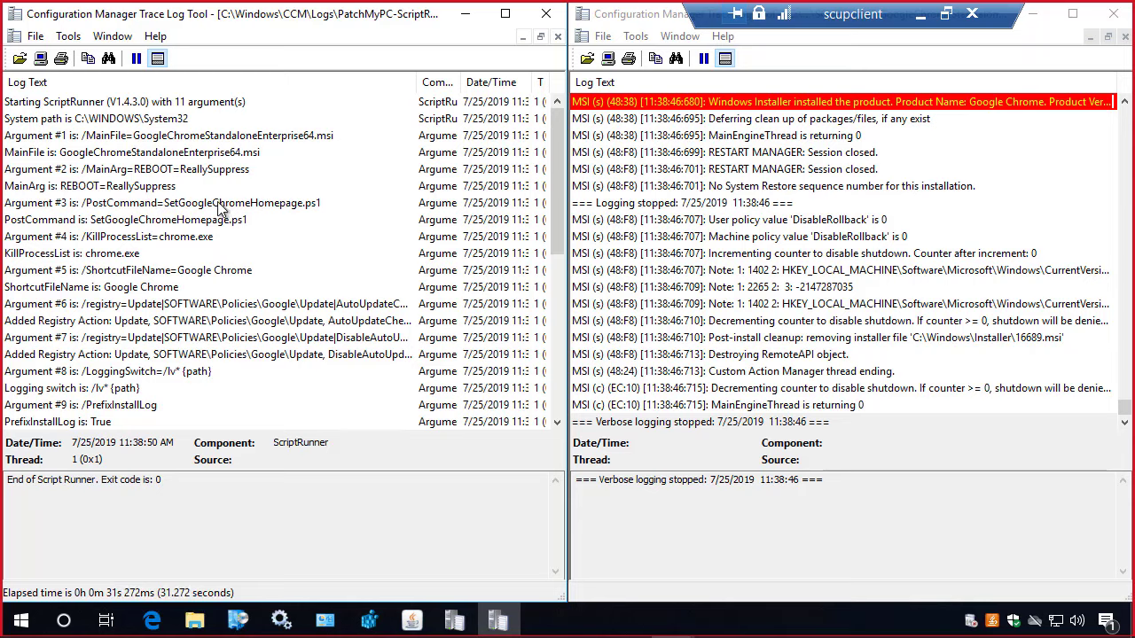
click(166, 186)
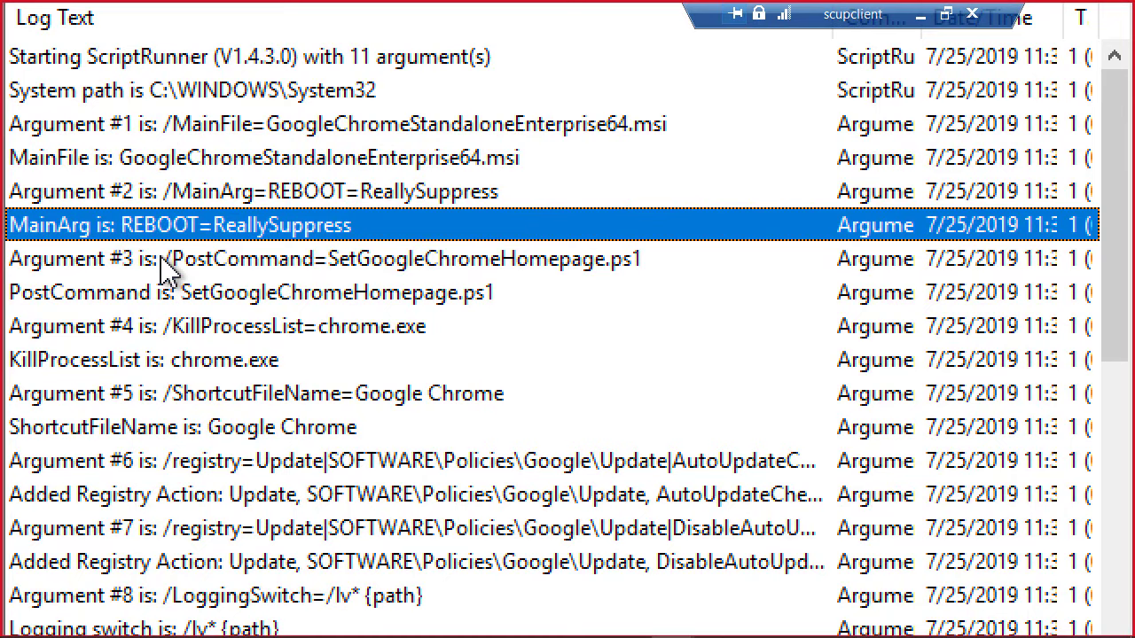
scroll(78, 393, down, 2)
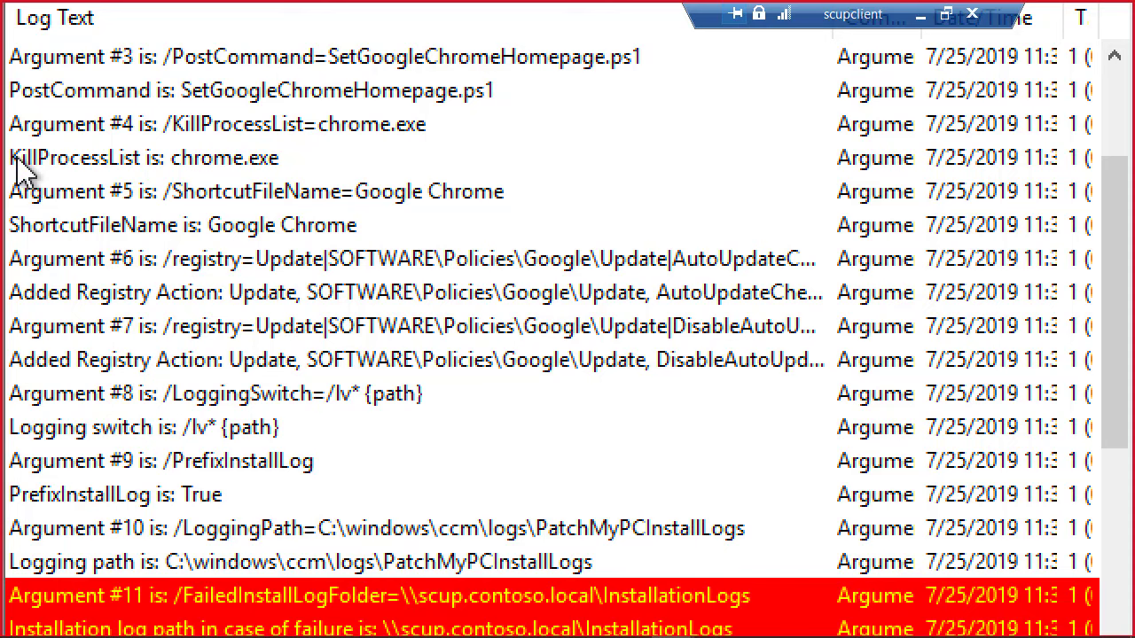
click(88, 131)
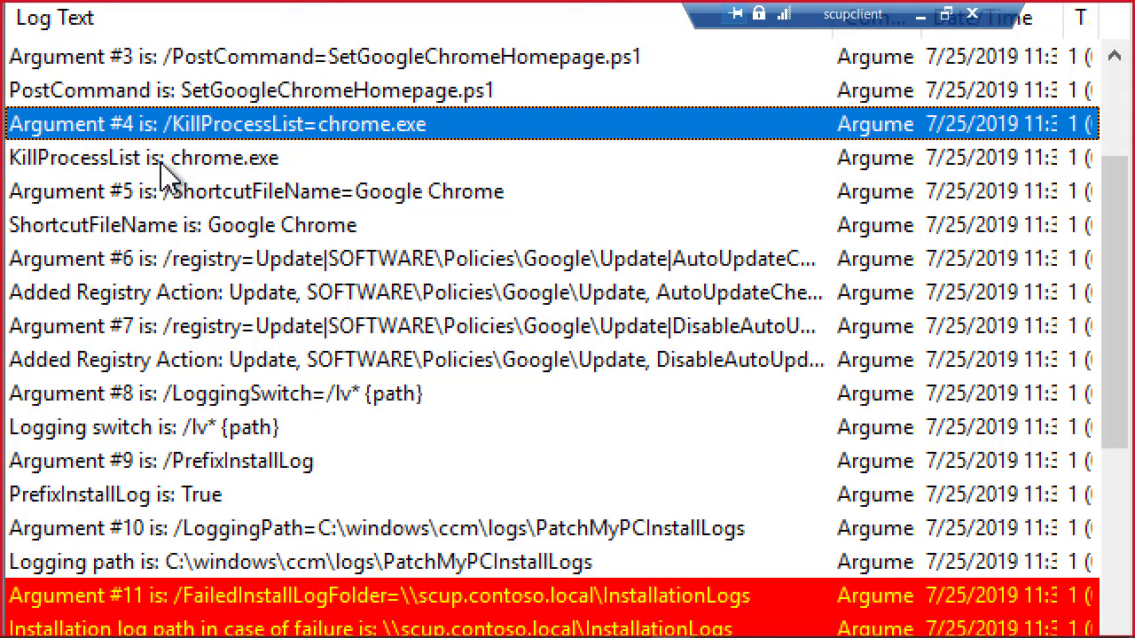
click(164, 167)
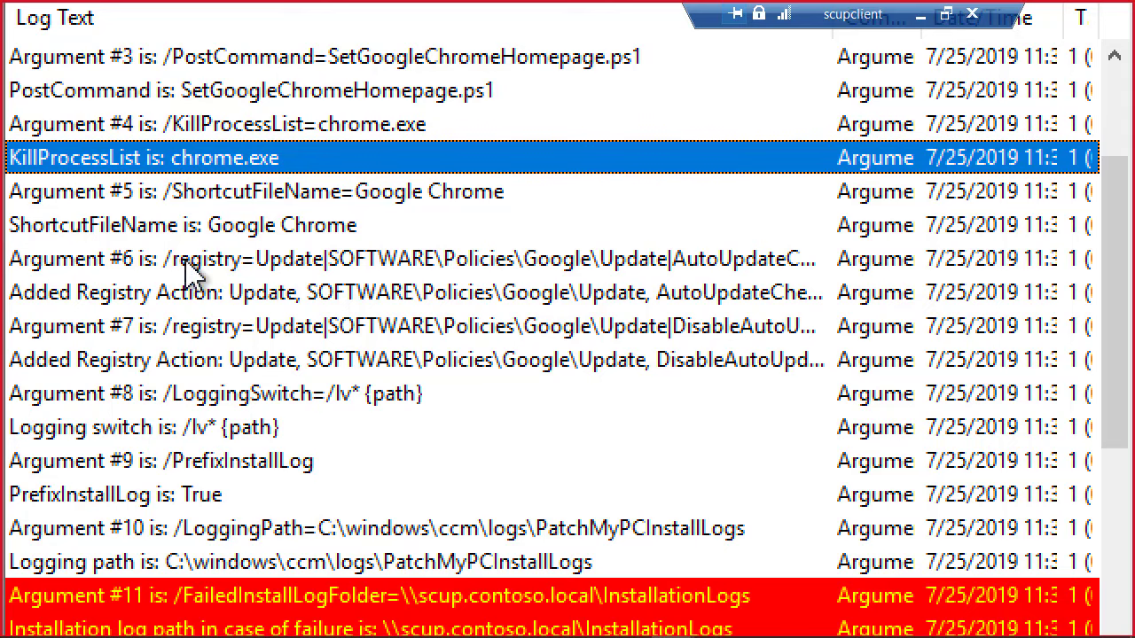
click(248, 266)
scroll(248, 275, down, 1)
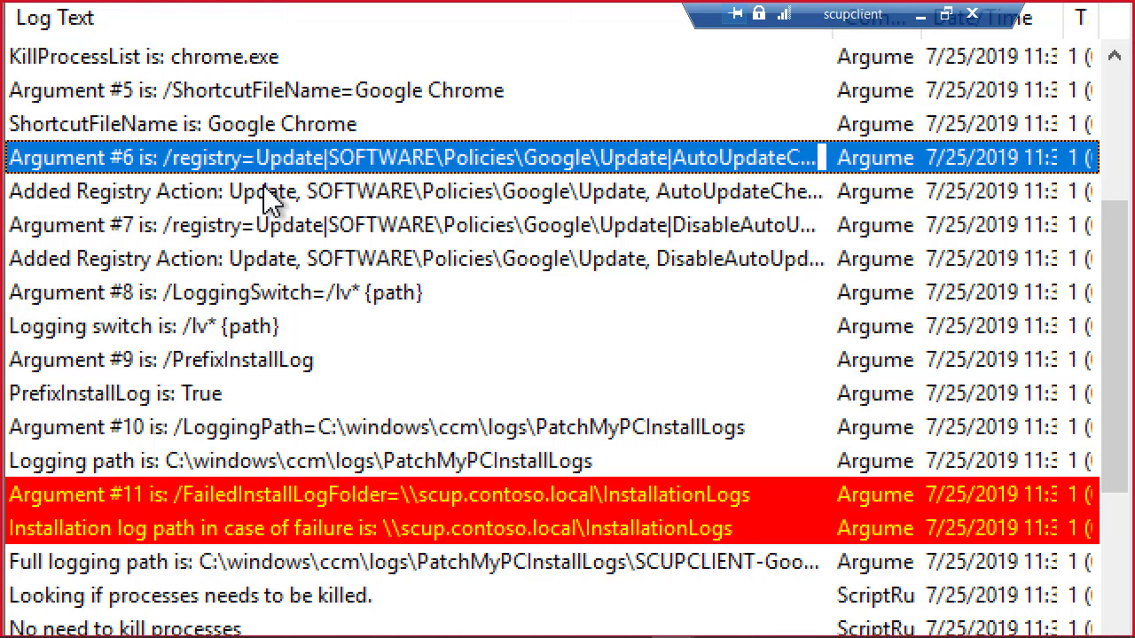
scroll(275, 212, down, 2)
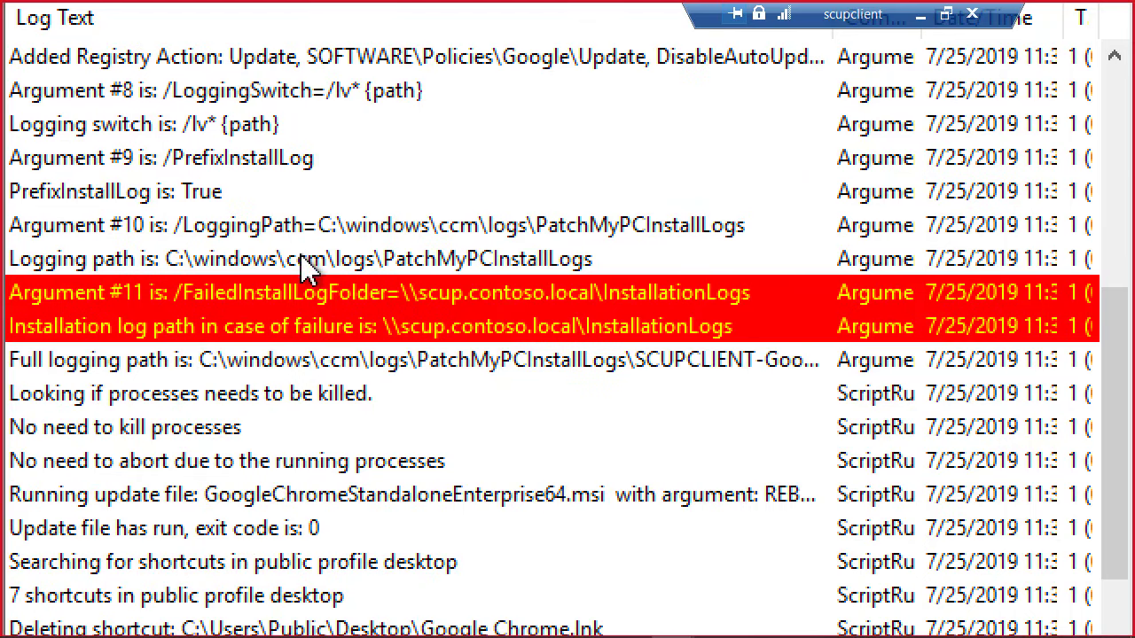
scroll(312, 292, down, 2)
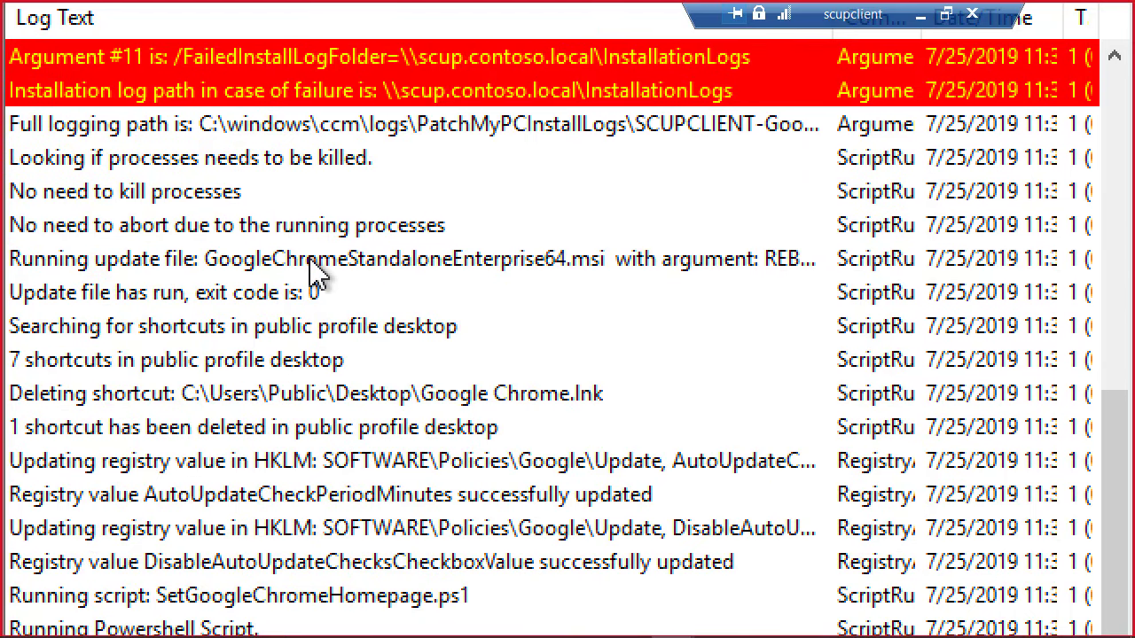
Step: Examine the ScriptRunner execution entries for the MSI run, shortcut deletion, AutoUpdateCheckPeriodMinutes registry update, PowerShell script and exit codes
click(308, 261)
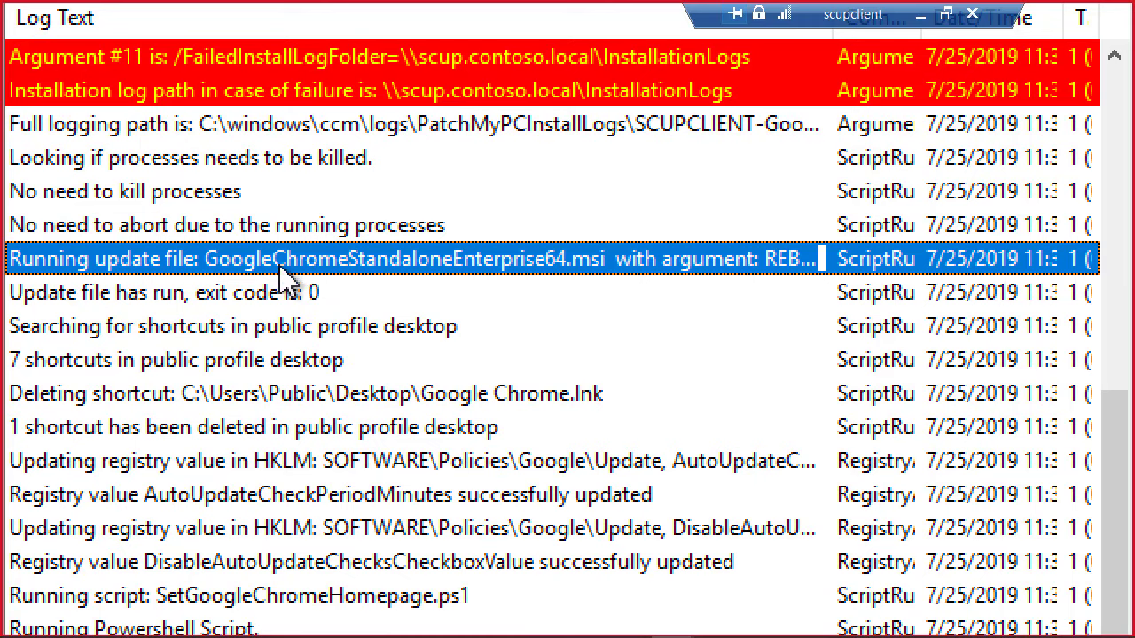
click(189, 304)
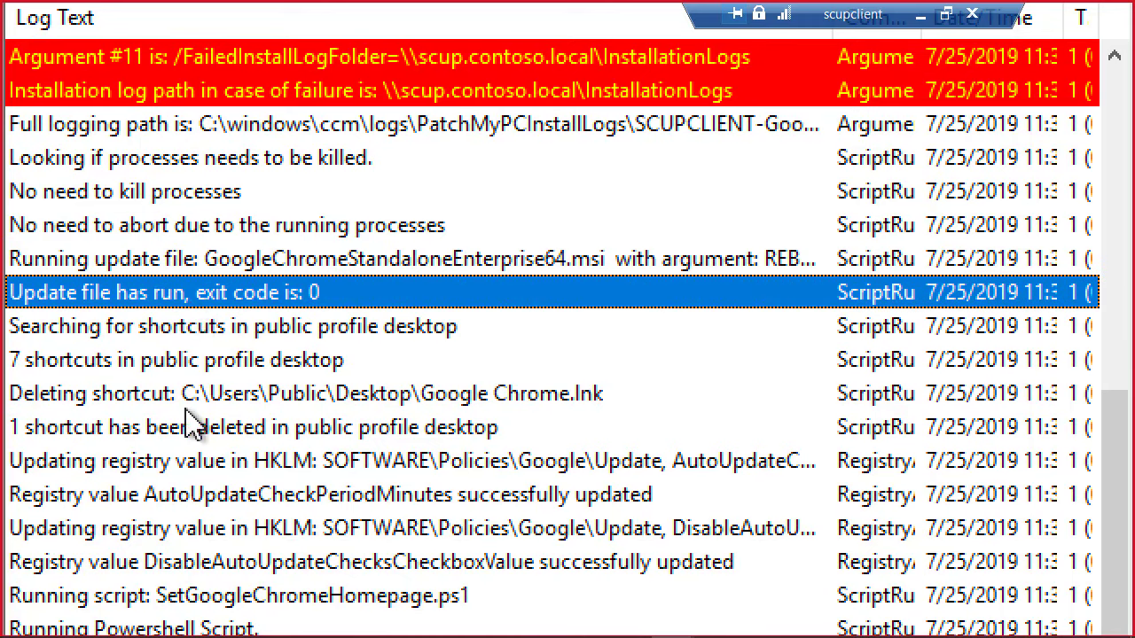
click(300, 393)
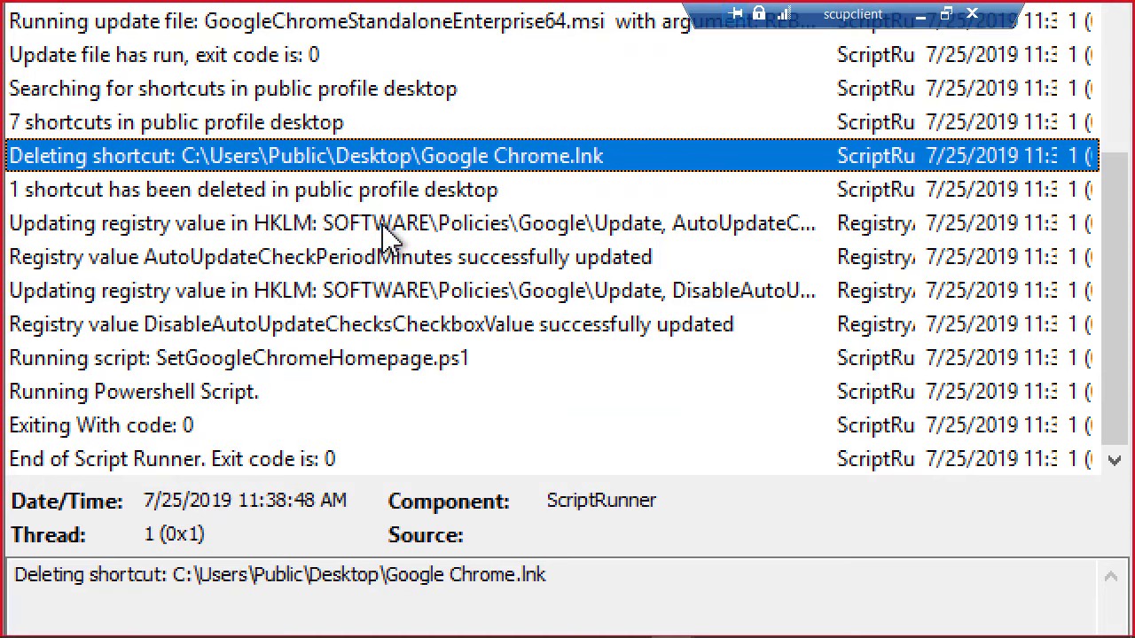
click(382, 221)
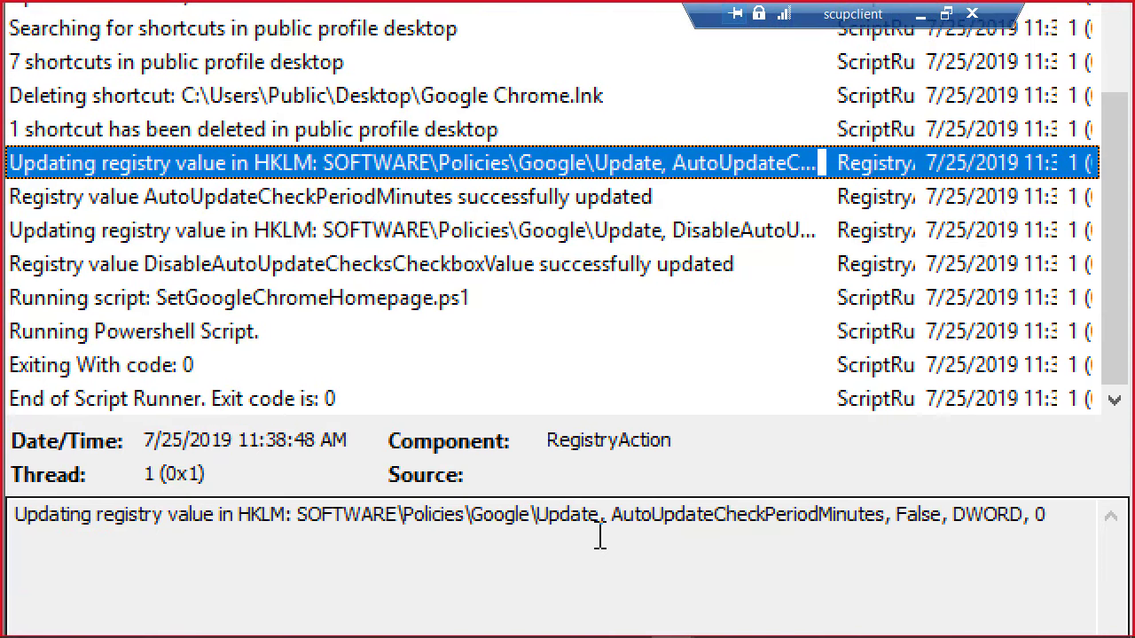
drag(610, 523, 1048, 516)
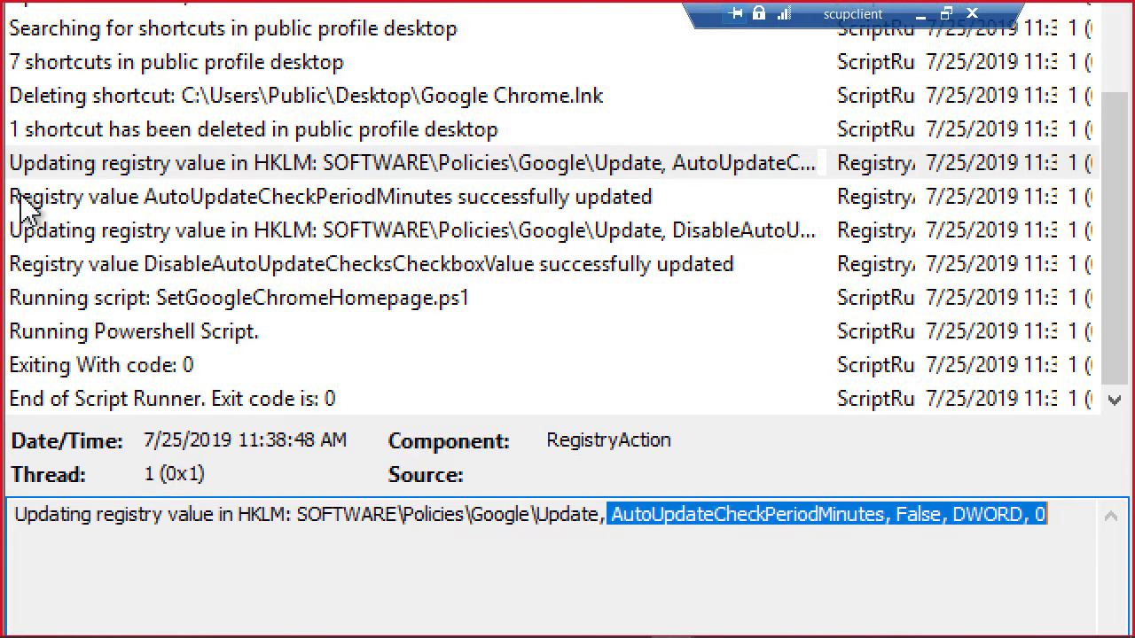
click(182, 341)
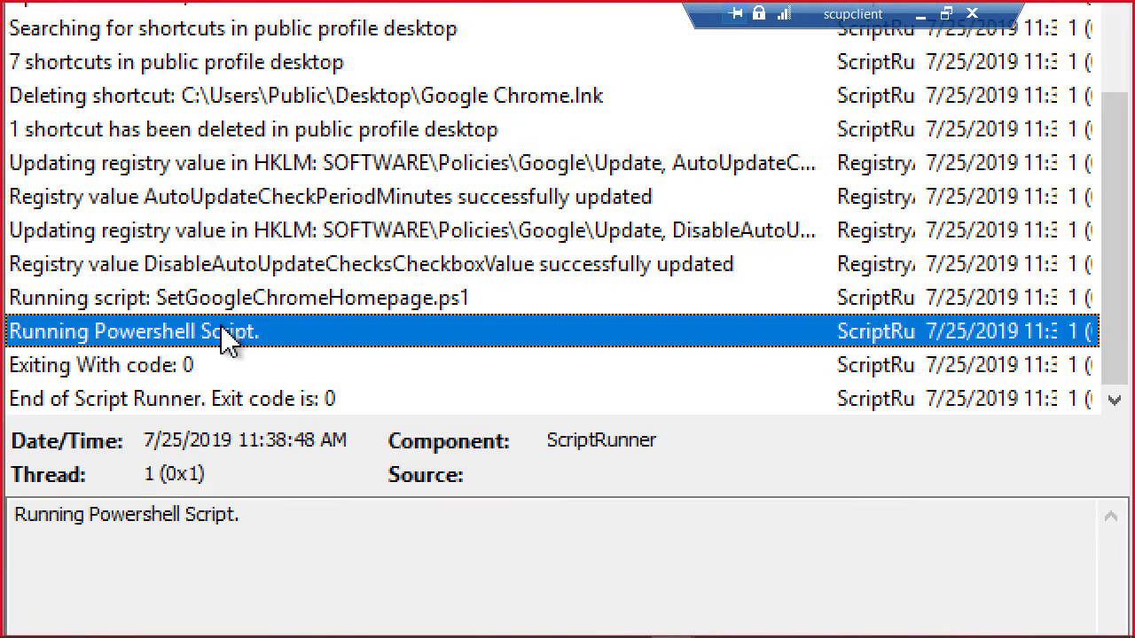
click(124, 376)
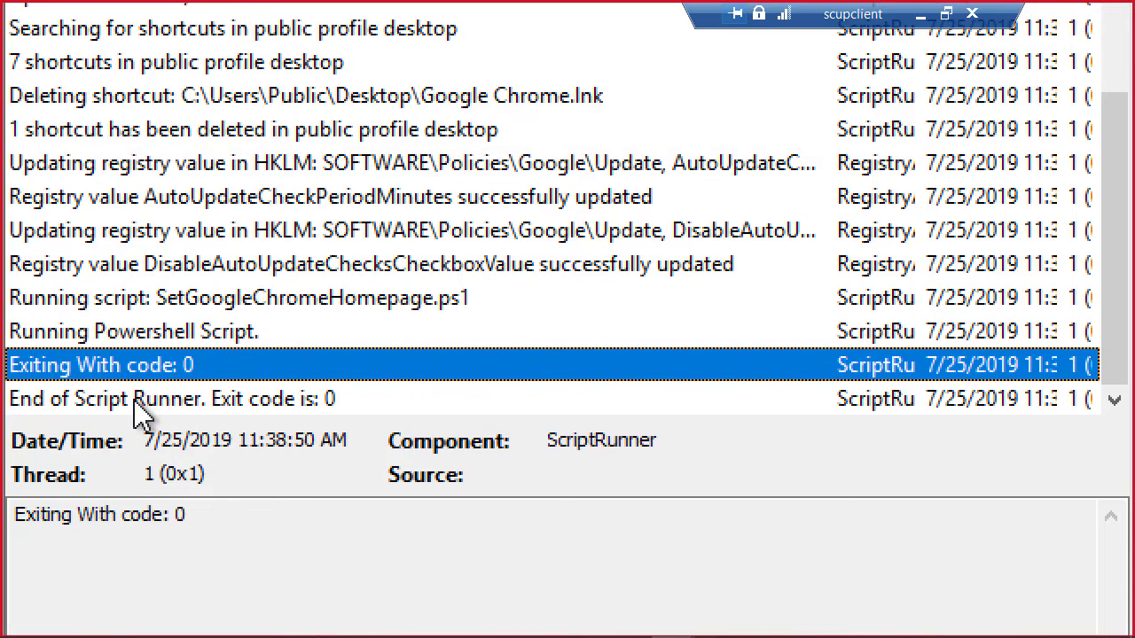
click(139, 406)
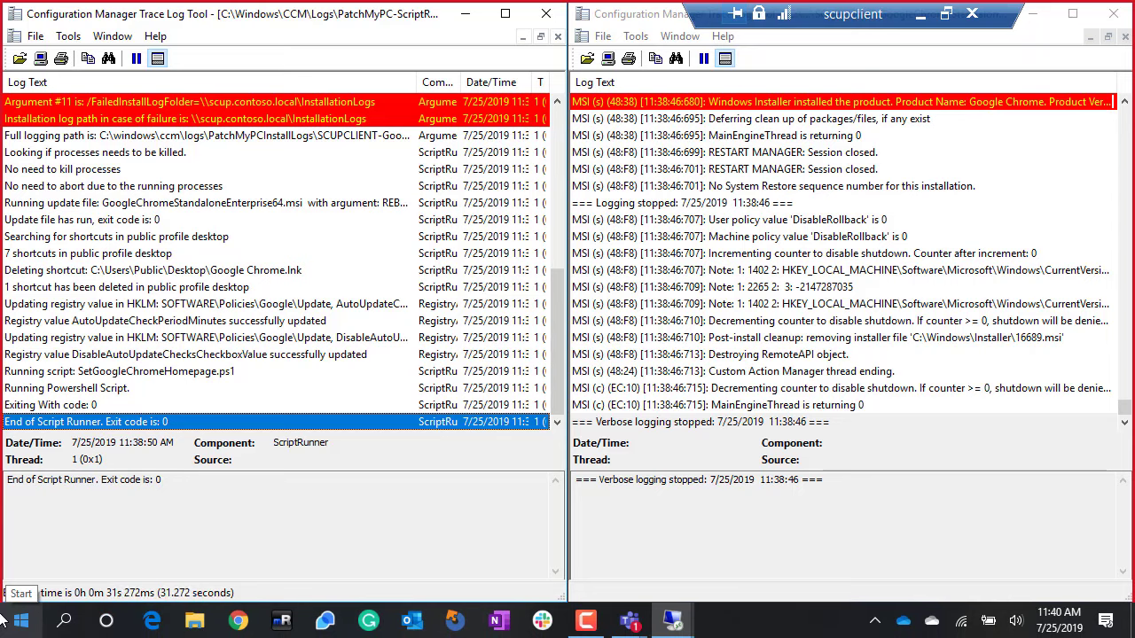
Step: Minimize the ScriptRunner log and the Logs folder, and check the Google Chrome update's status in Software Center
click(470, 13)
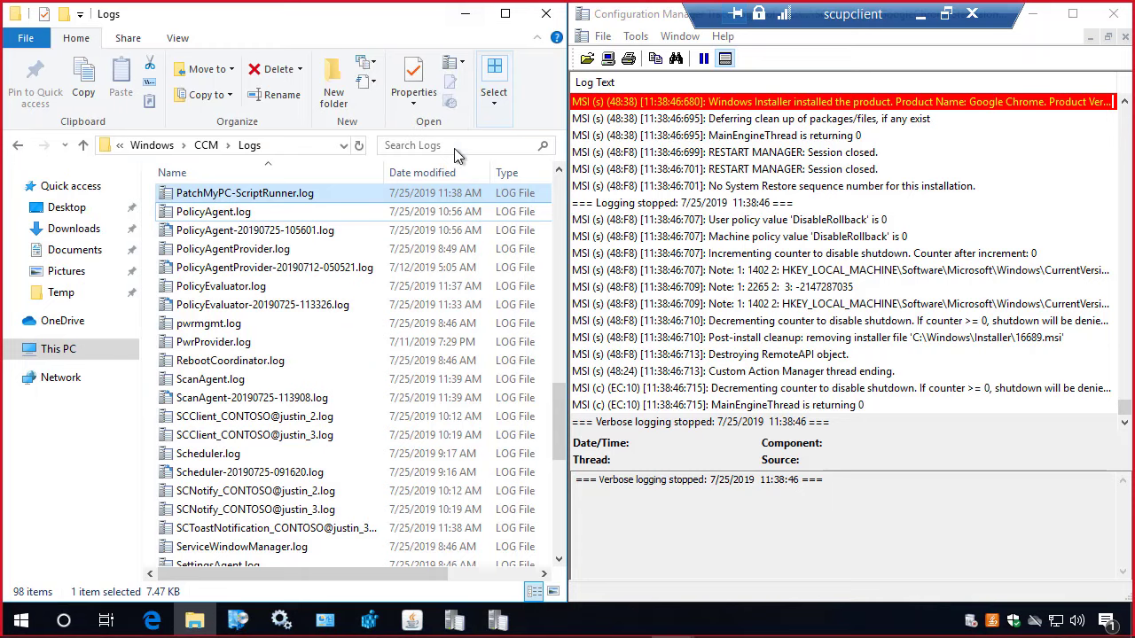
click(461, 14)
click(401, 366)
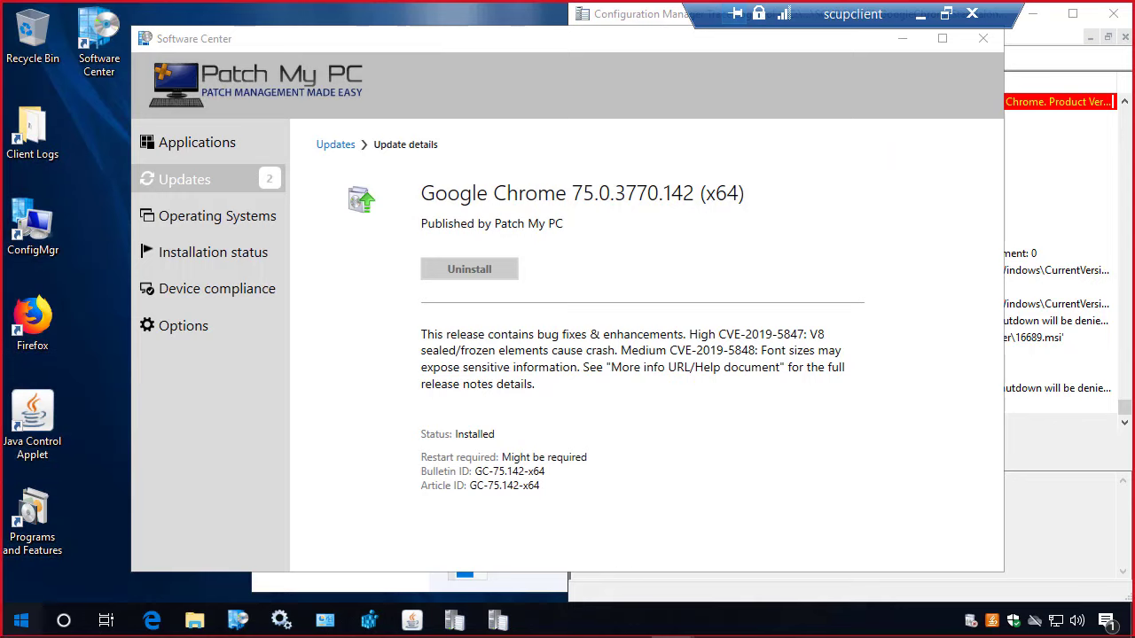
Step: Launch Google Chrome on the client and check the homepage address it opens
click(5, 628)
text(chro)
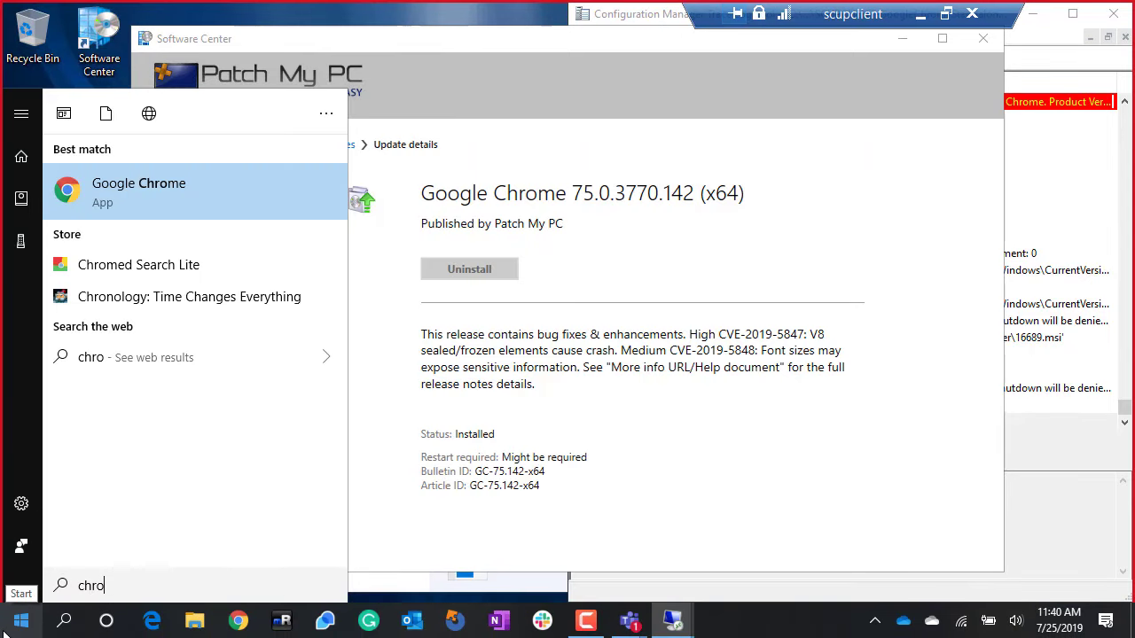
key(Escape)
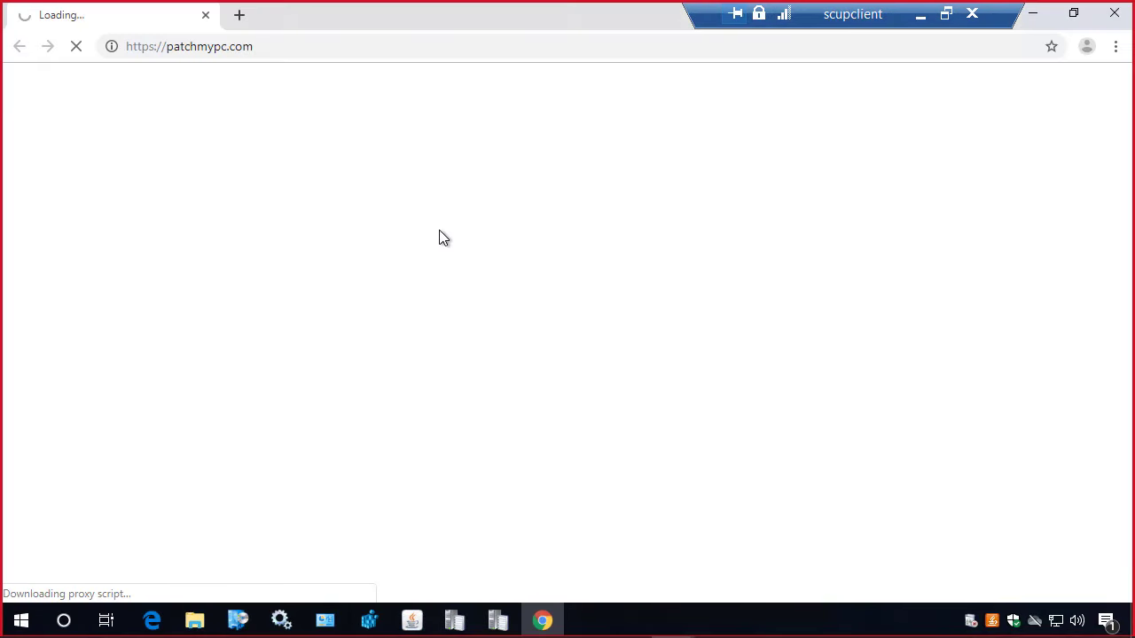
click(279, 48)
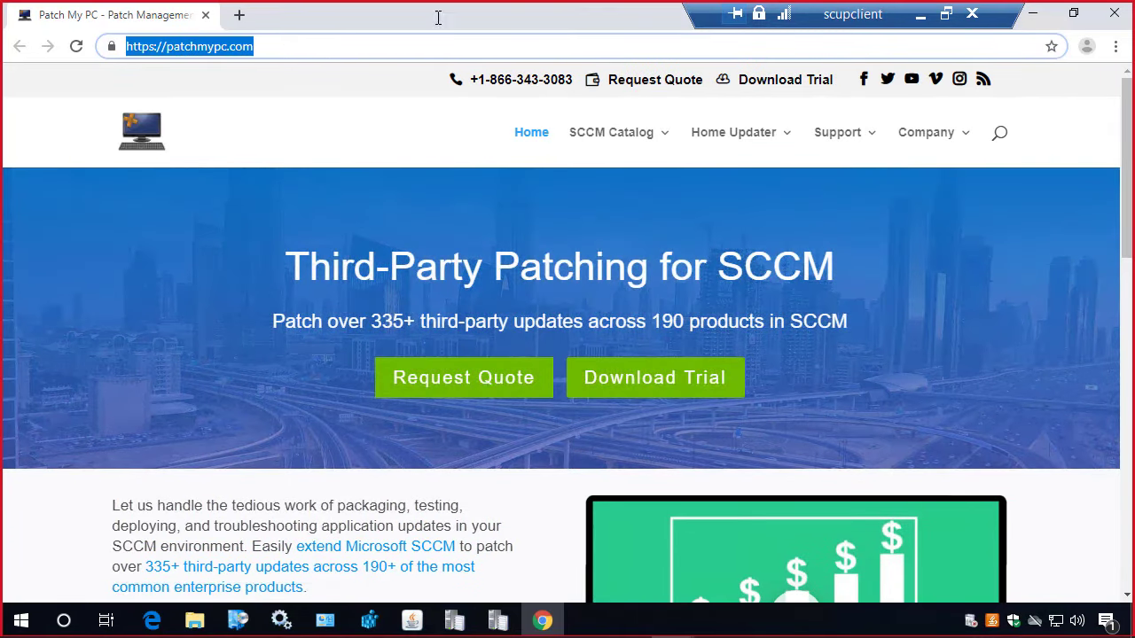
Step: Open Chrome's settings page and look through its sections for the organization-managed configuration
click(1115, 46)
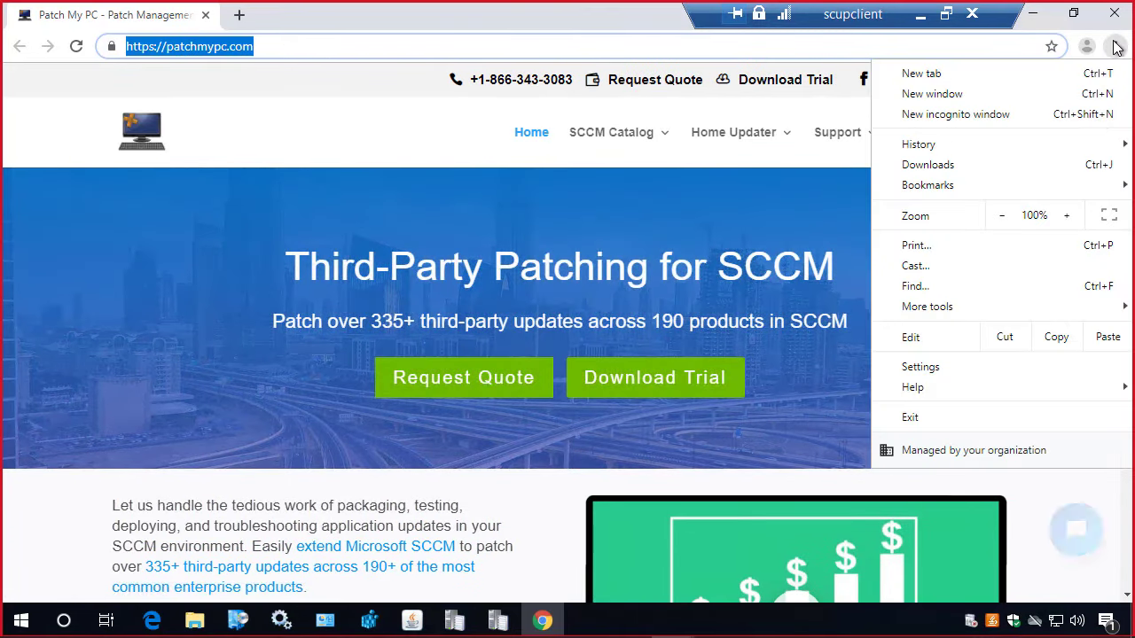
click(975, 368)
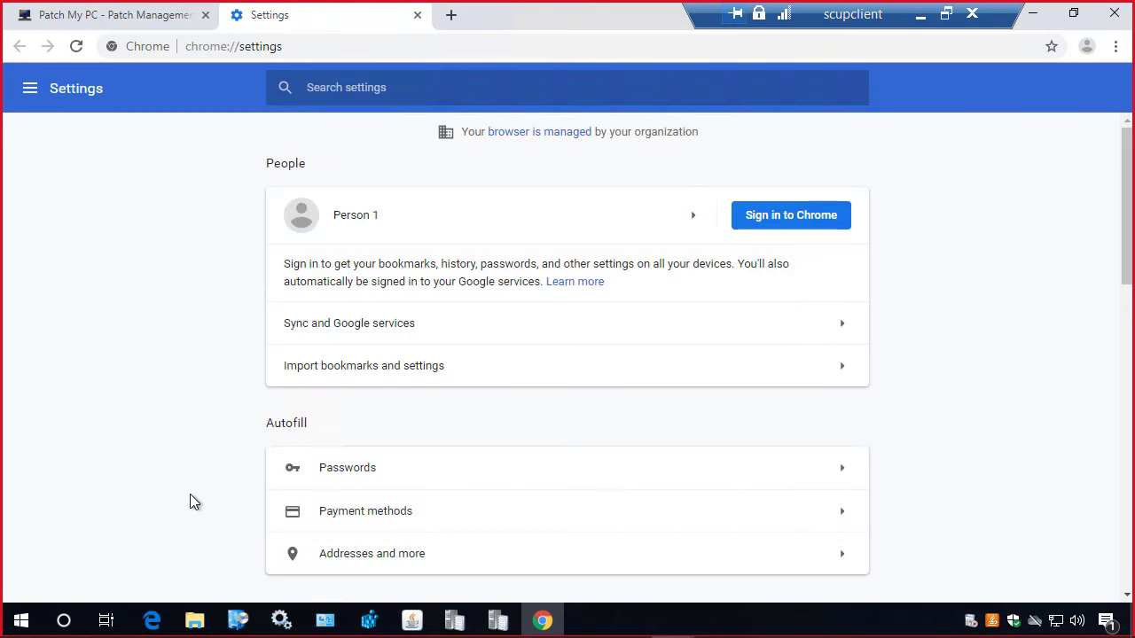
scroll(190, 497, down, 15)
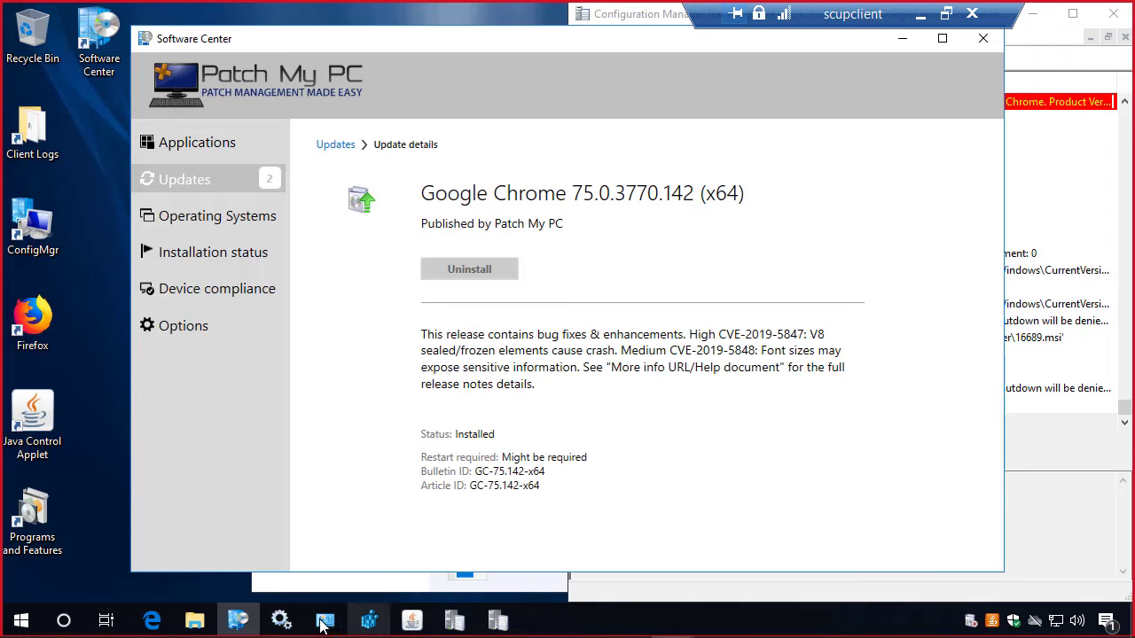
Step: Refresh the installed programs list in Programs and Features, check the Google Chrome version, and minimize the window
click(325, 620)
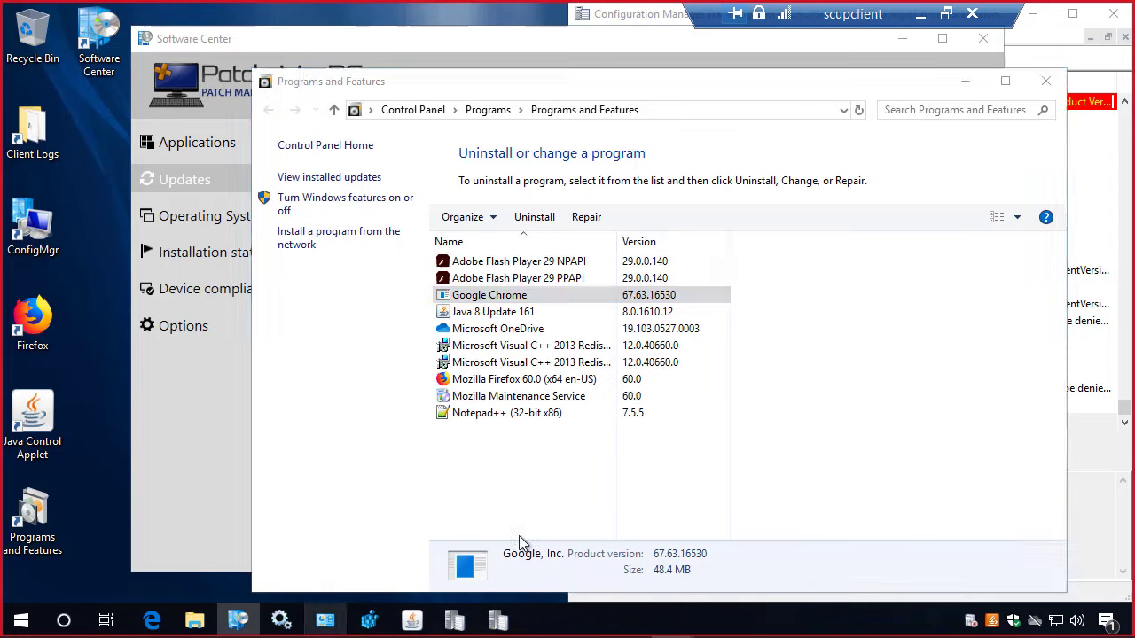
click(858, 110)
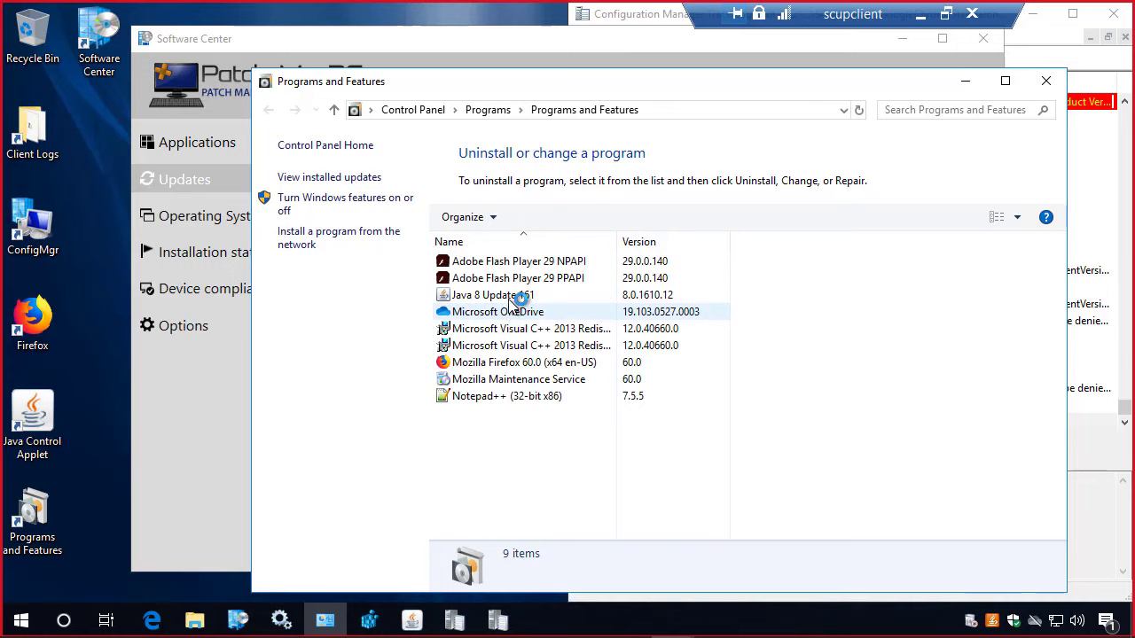
click(510, 297)
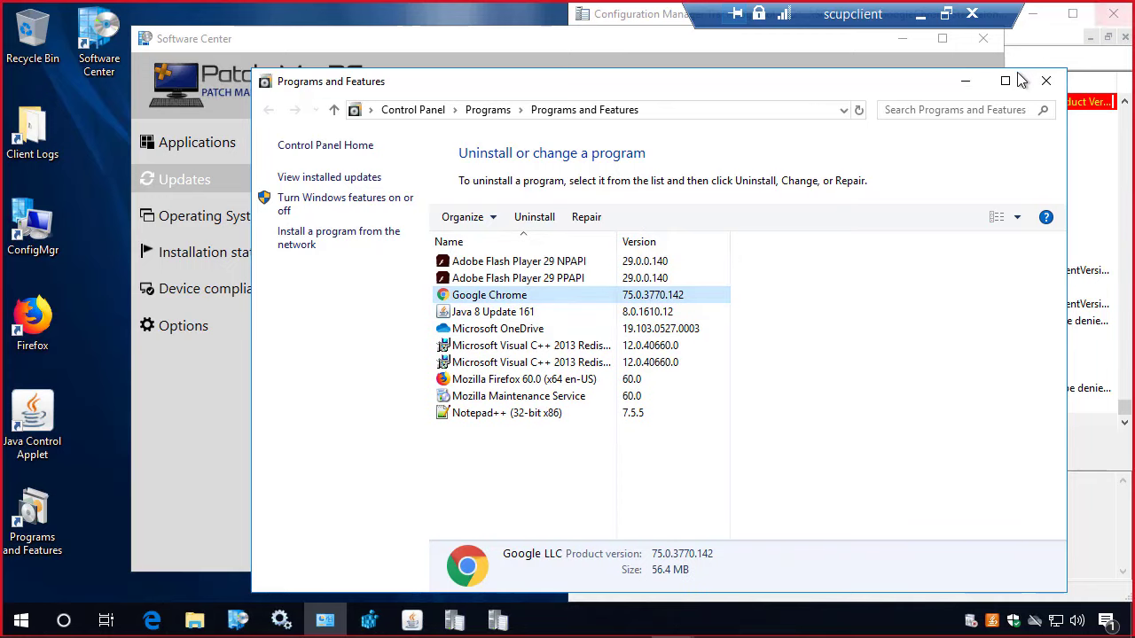
click(967, 81)
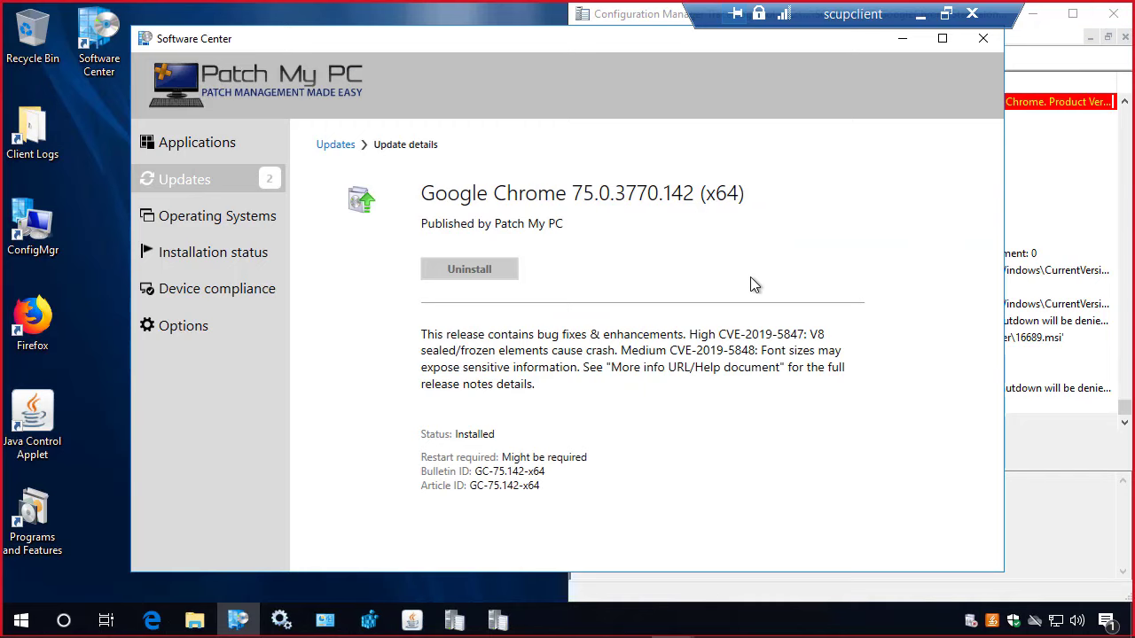
Step: Bring up the Java Control Panel and check its automatic update settings
click(410, 626)
drag(165, 73, 163, 40)
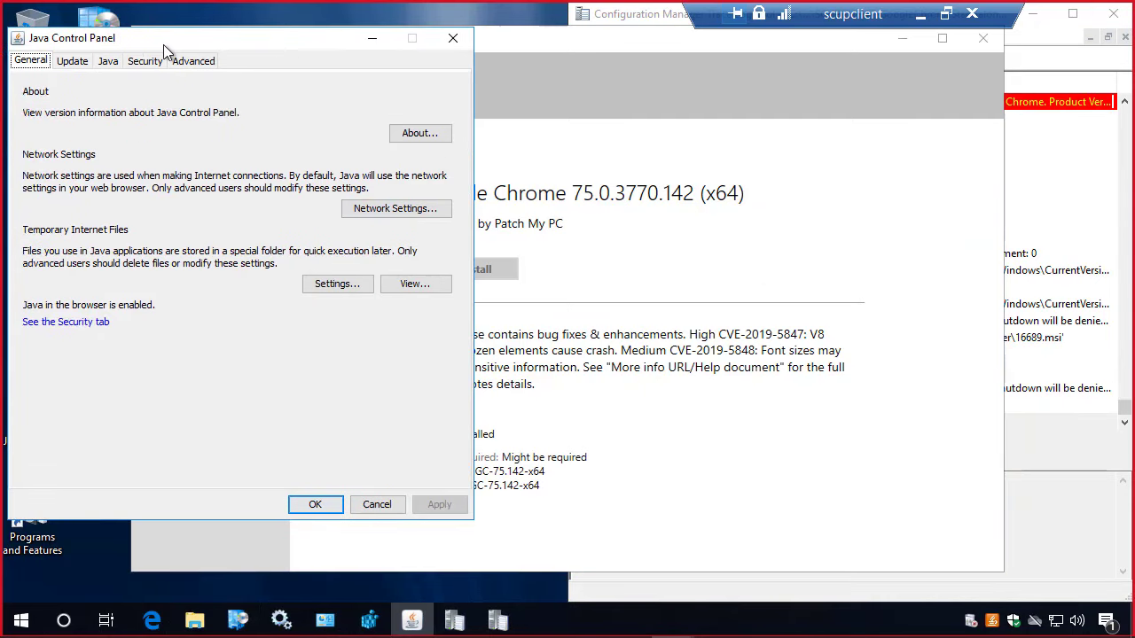
click(73, 62)
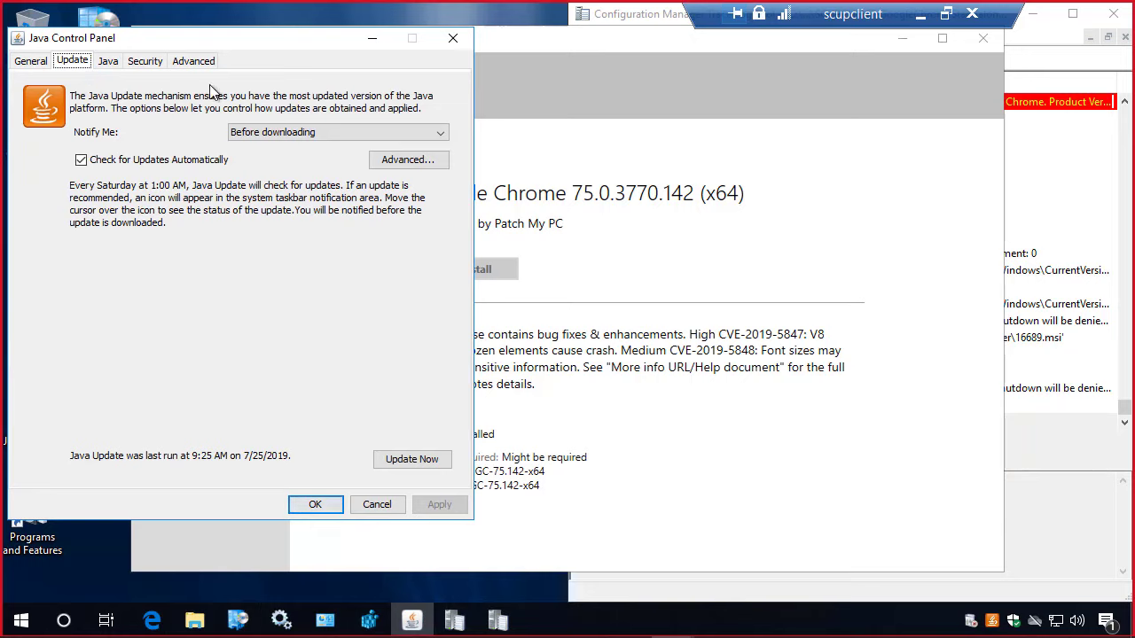
Step: Check the EnableJavaUpdate value under JavaSoft\Java Update\Policy in Registry Editor, and minimize the editor
click(371, 620)
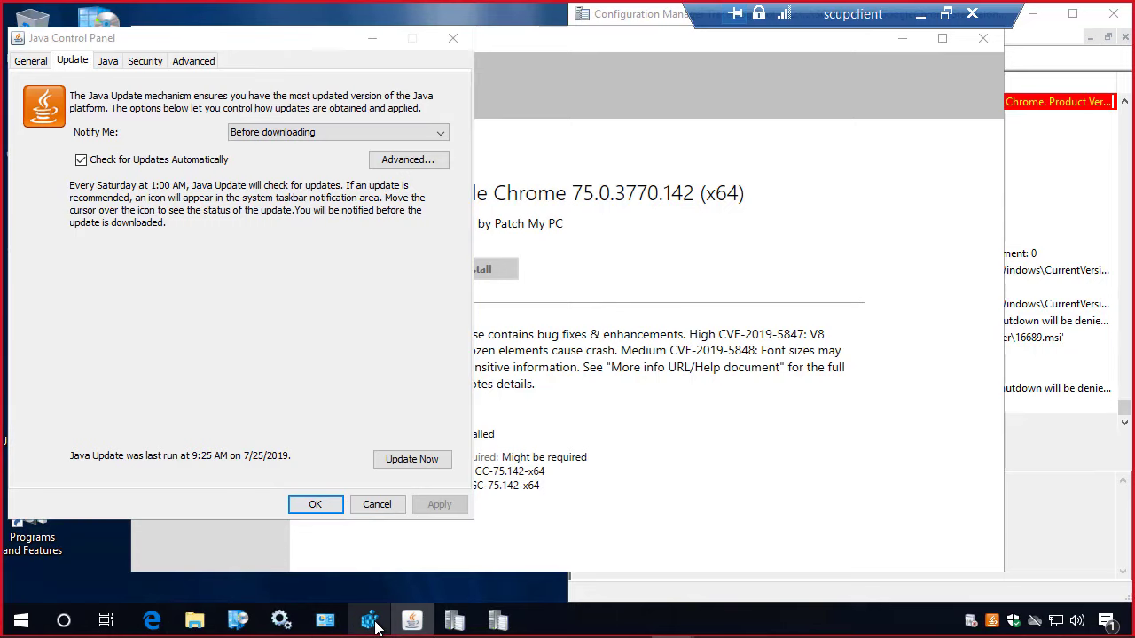
click(471, 427)
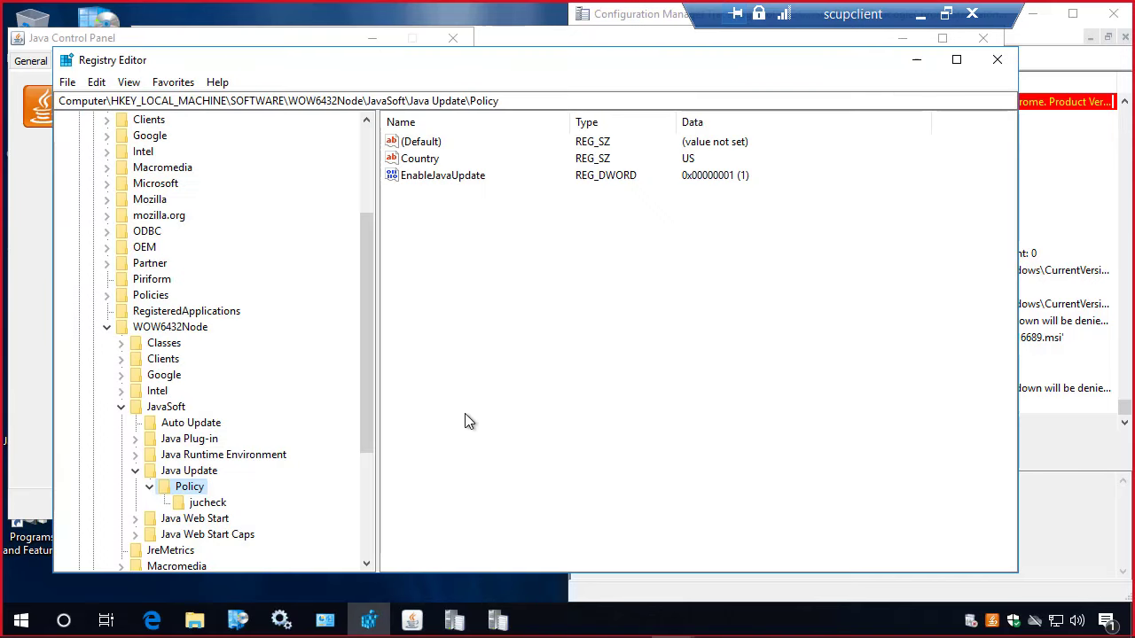
drag(499, 101, 415, 100)
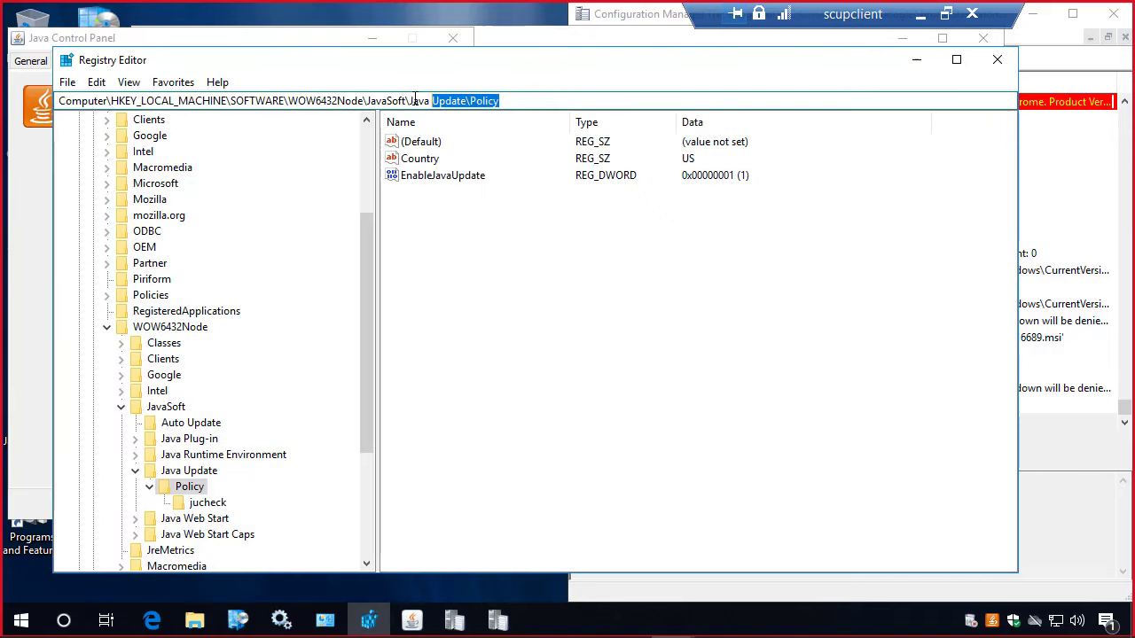
click(455, 178)
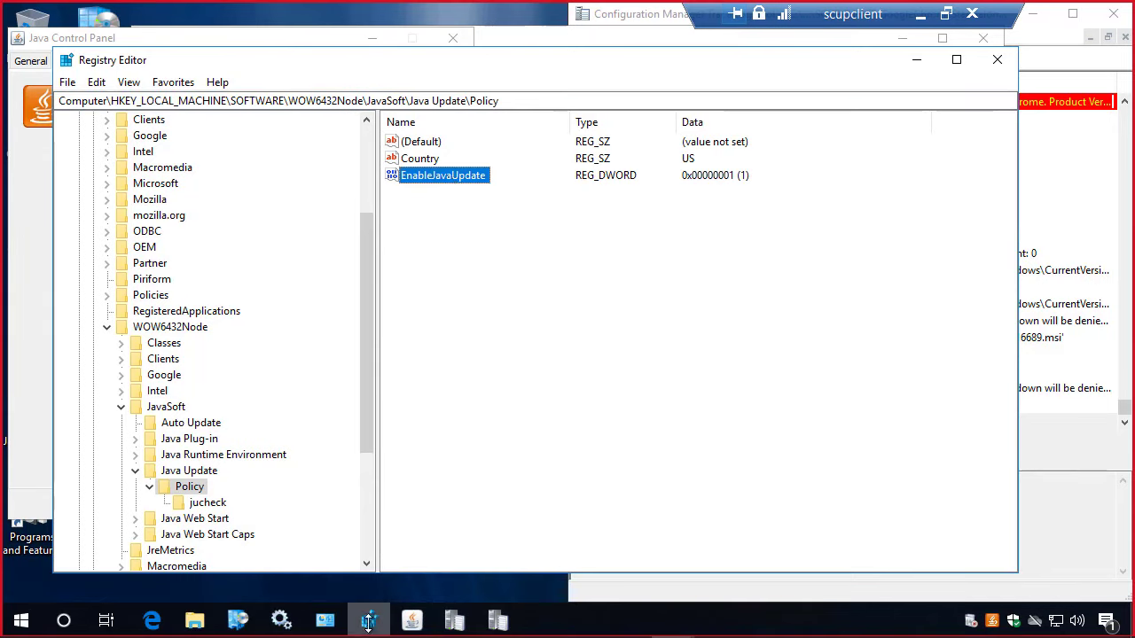
mouse_move(368, 622)
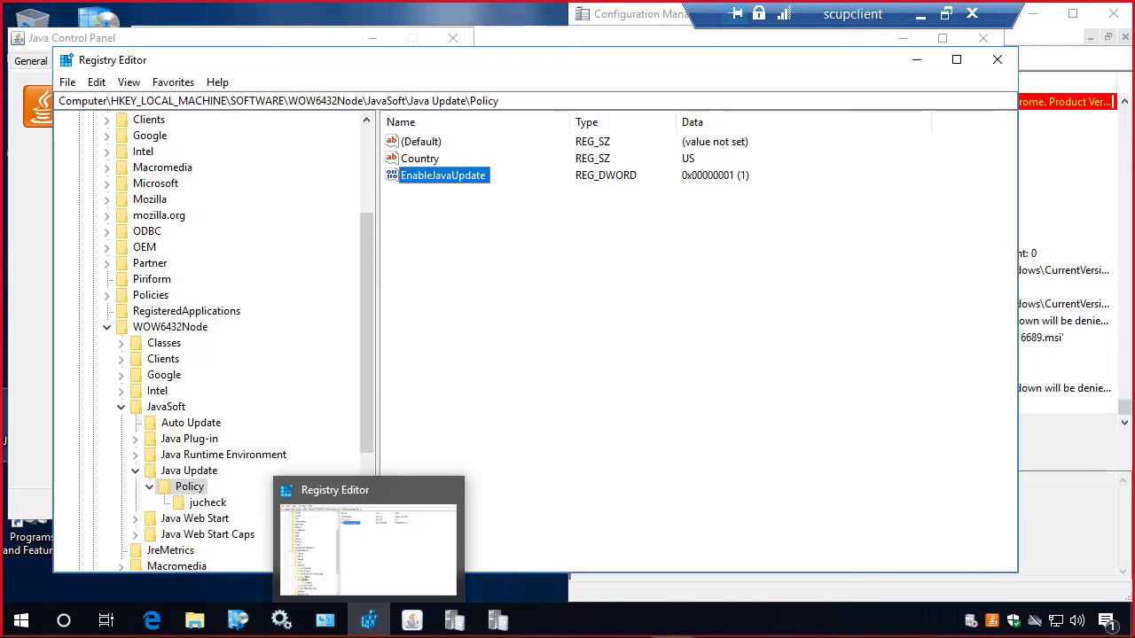
click(916, 60)
Step: Open the Oracle Java 8 Update 221 (x86) update in Software Center and install it with the Java Control Panel still running
click(568, 144)
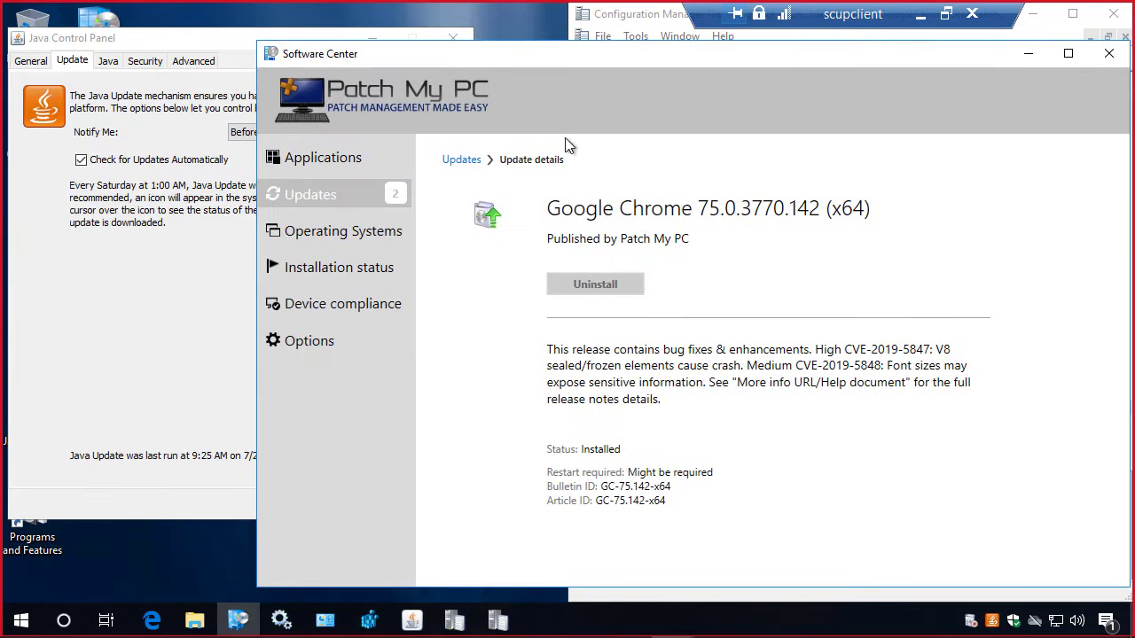
click(461, 159)
click(560, 328)
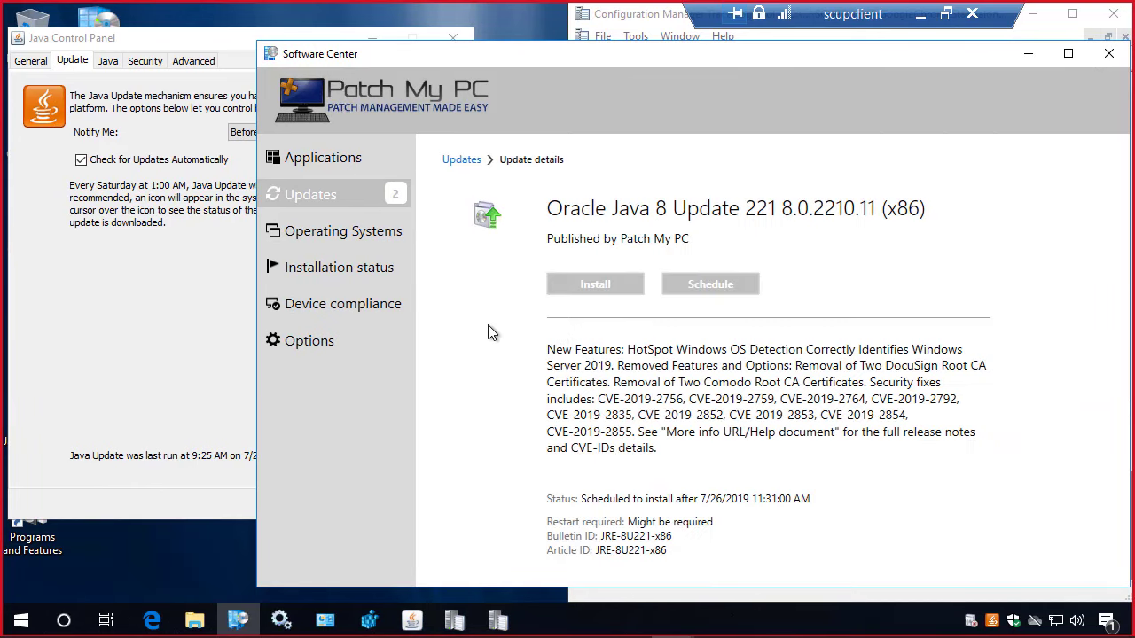
click(158, 298)
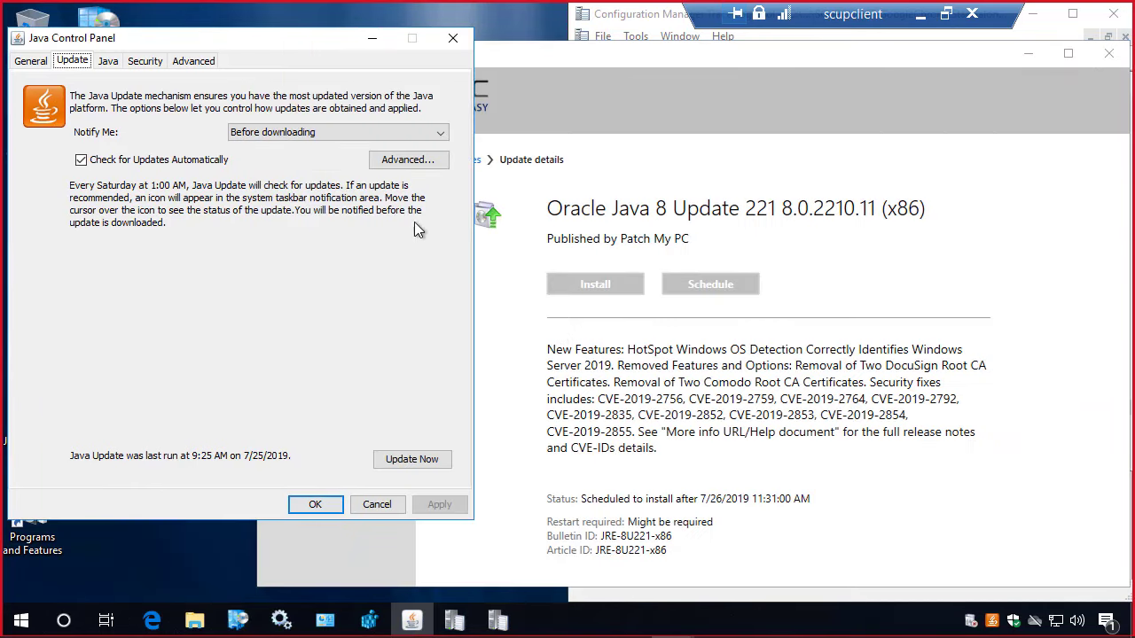
click(596, 281)
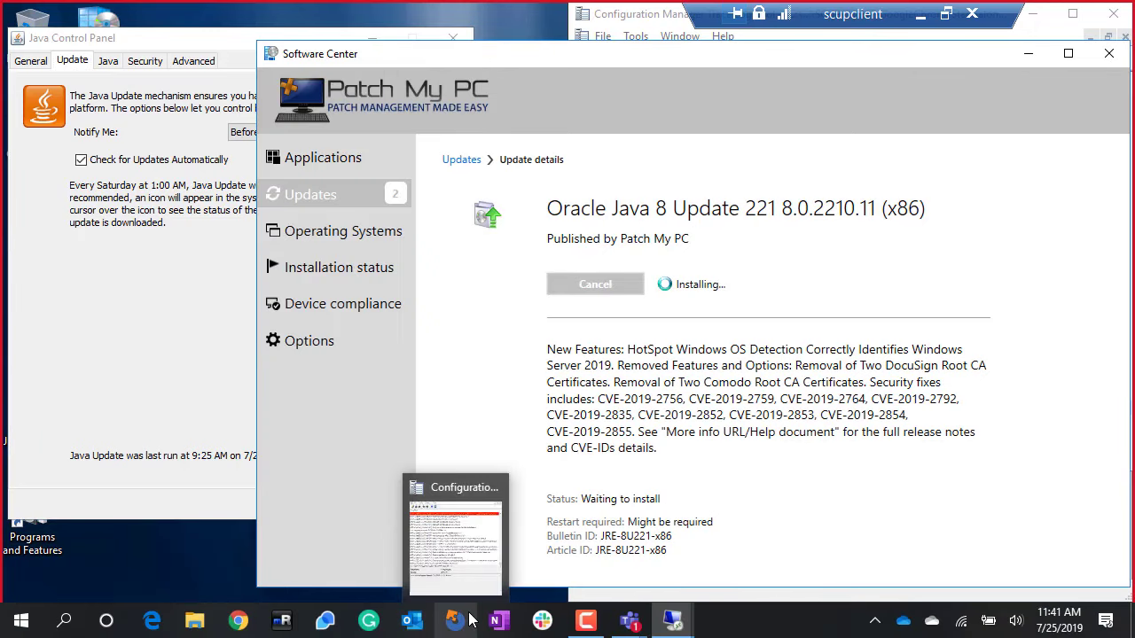
Step: Examine the ScriptRunner log's Java entries for the killed processes, the PatchMyPC-Remove-JRE8-32bit-Only.ps1 script and the update file run
click(256, 447)
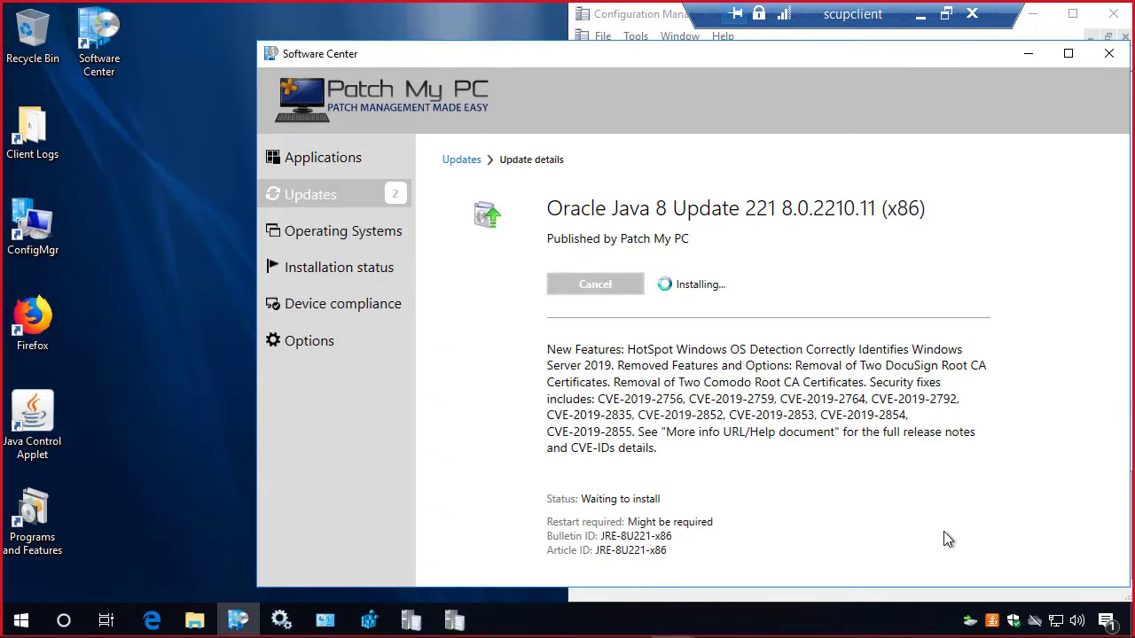
click(410, 620)
click(454, 621)
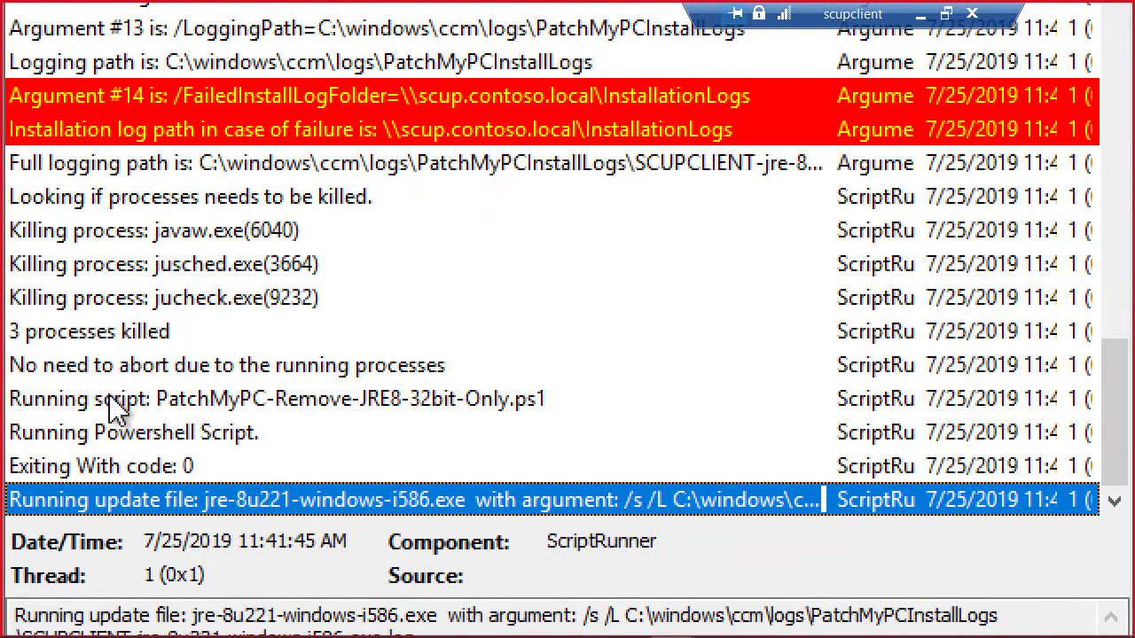
click(162, 407)
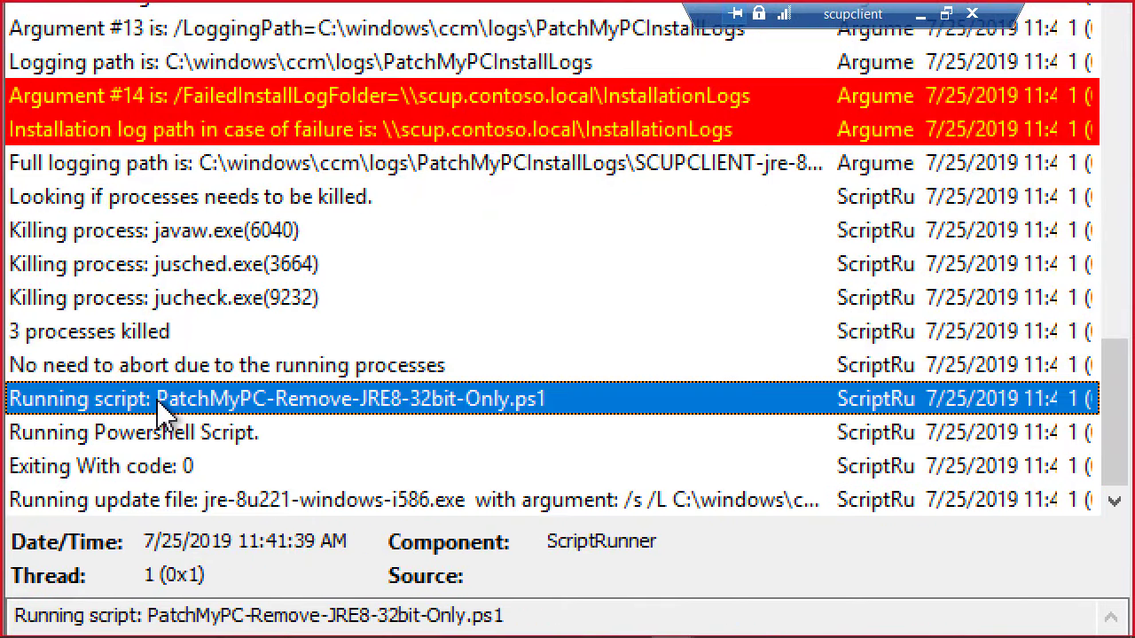
click(138, 510)
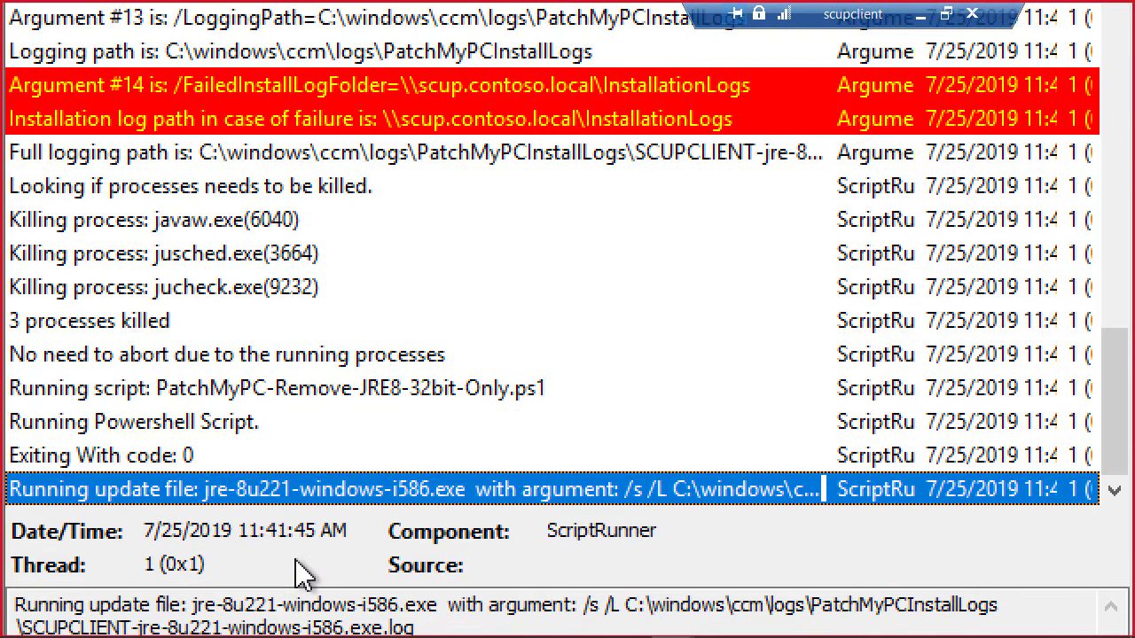
key(super+Escape)
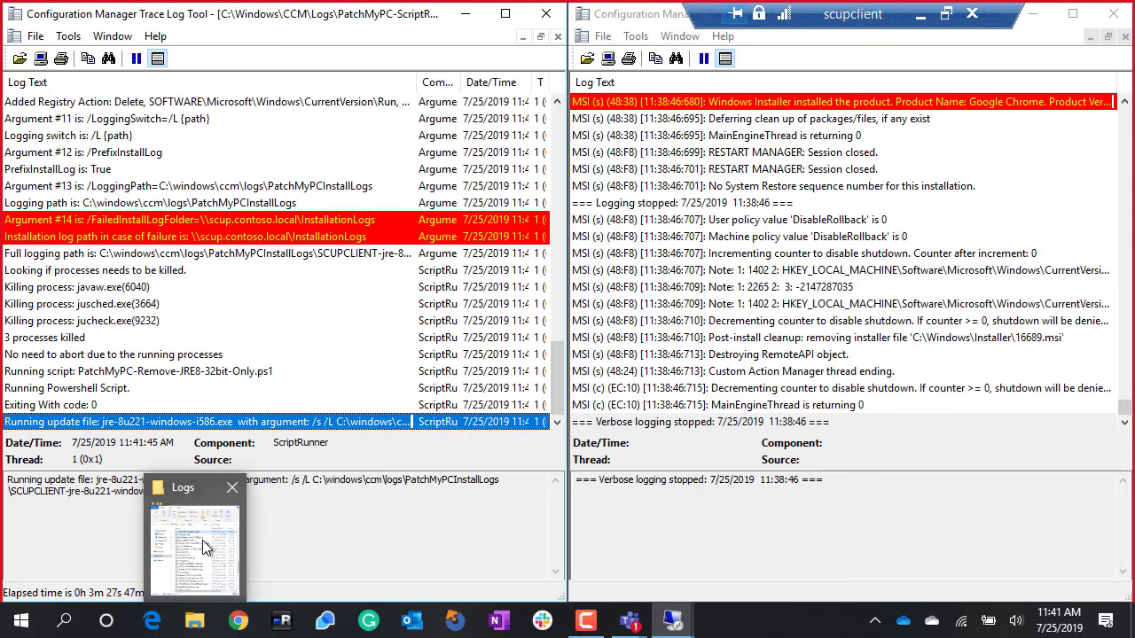
Step: Open SCUPCLIENT-jre-8u221-windows-i586.exe.log from the PatchMyPCInstallLogs folder and snap its window to the screen's right half
click(209, 611)
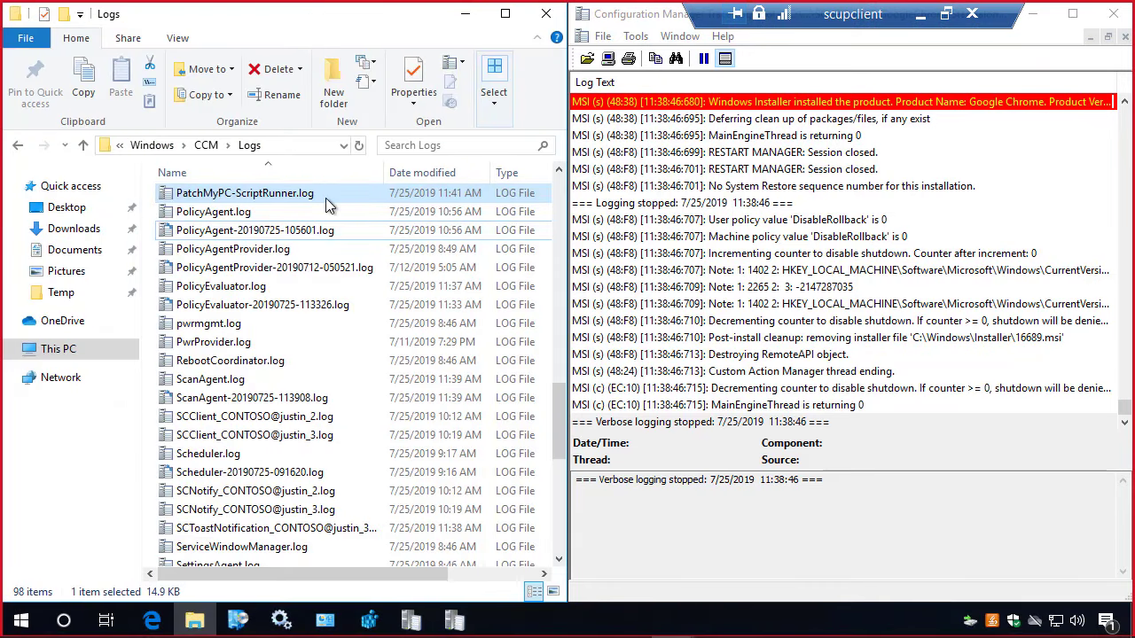
right_click(257, 232)
click(229, 234)
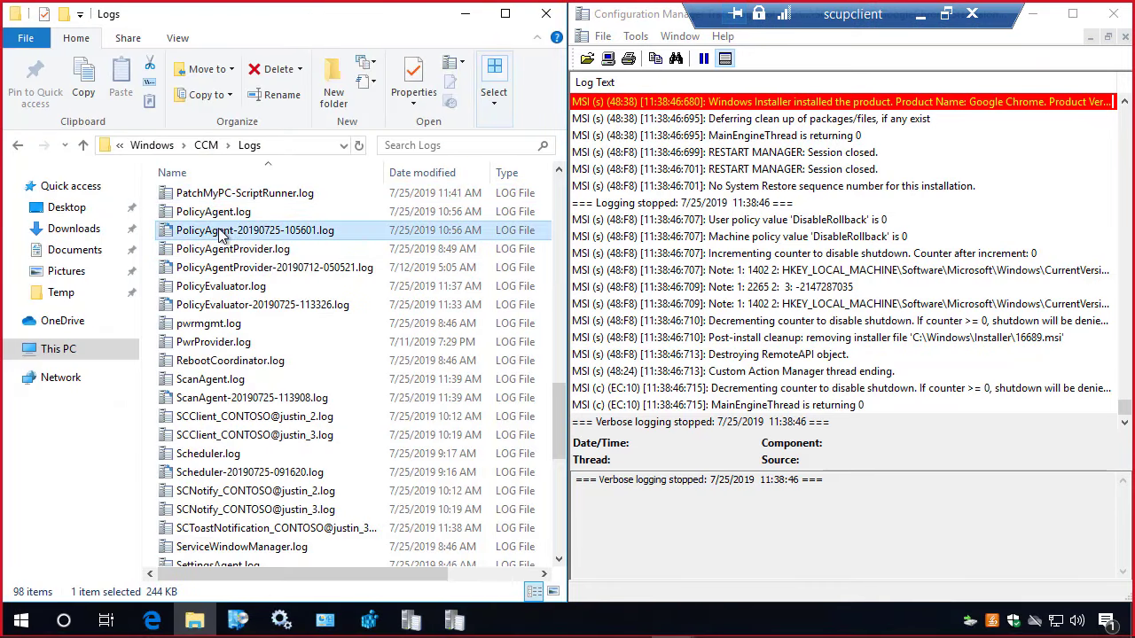
scroll(239, 250, up, 5)
scroll(240, 250, up, 15)
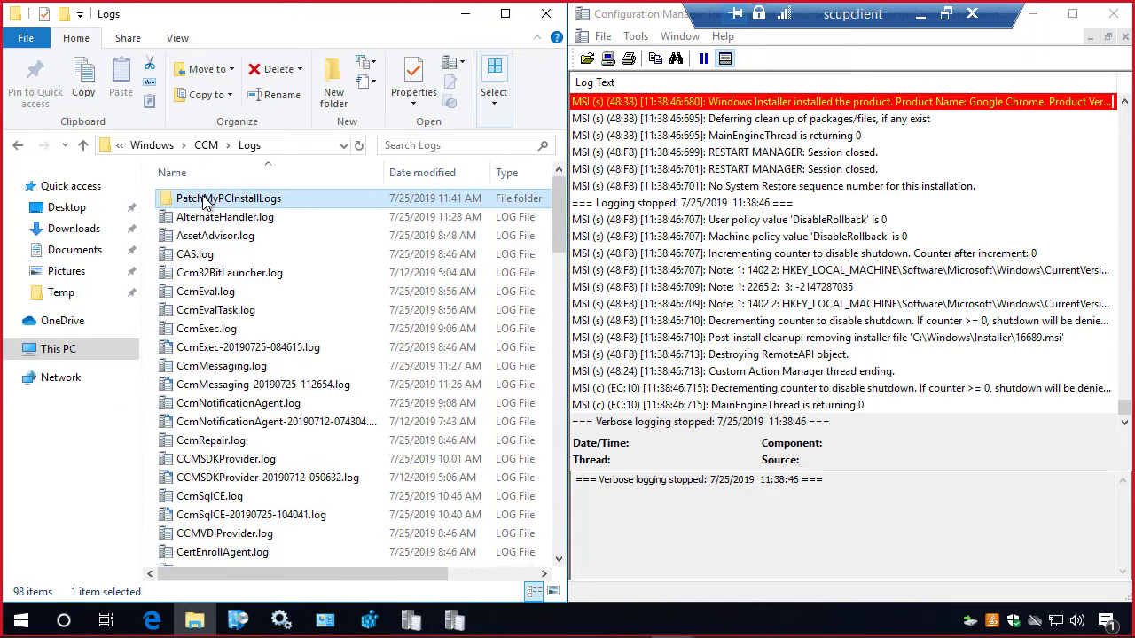
double_click(208, 193)
double_click(217, 217)
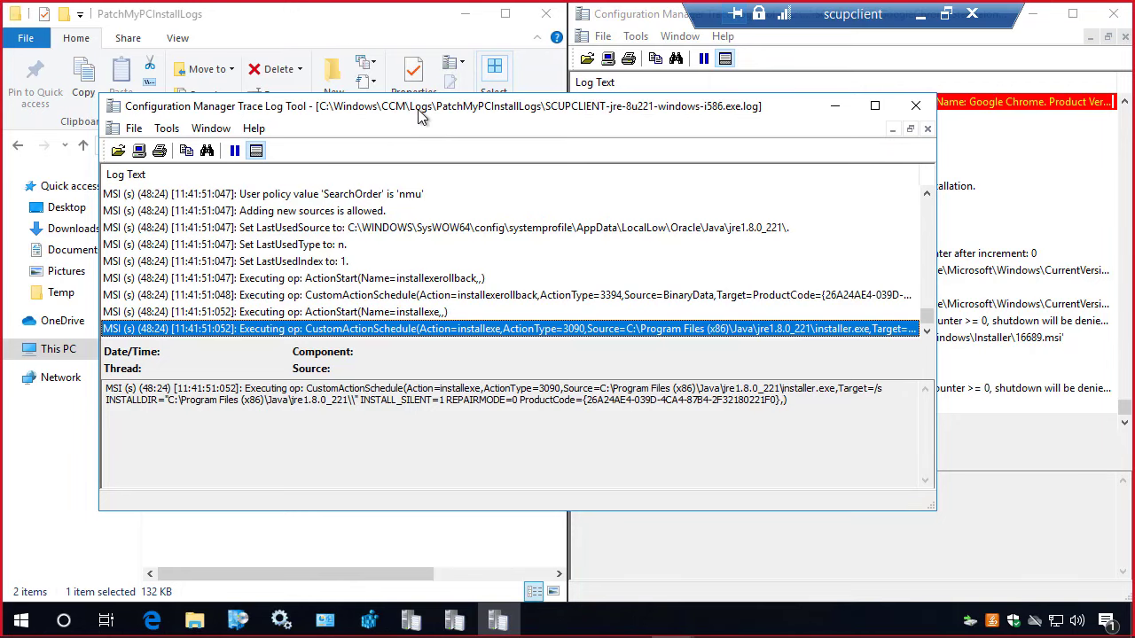
mouse_move(420, 116)
mouse_down()
mouse_move(612, 151)
mouse_move(959, 397)
mouse_move(962, 577)
mouse_move(1134, 372)
mouse_up()
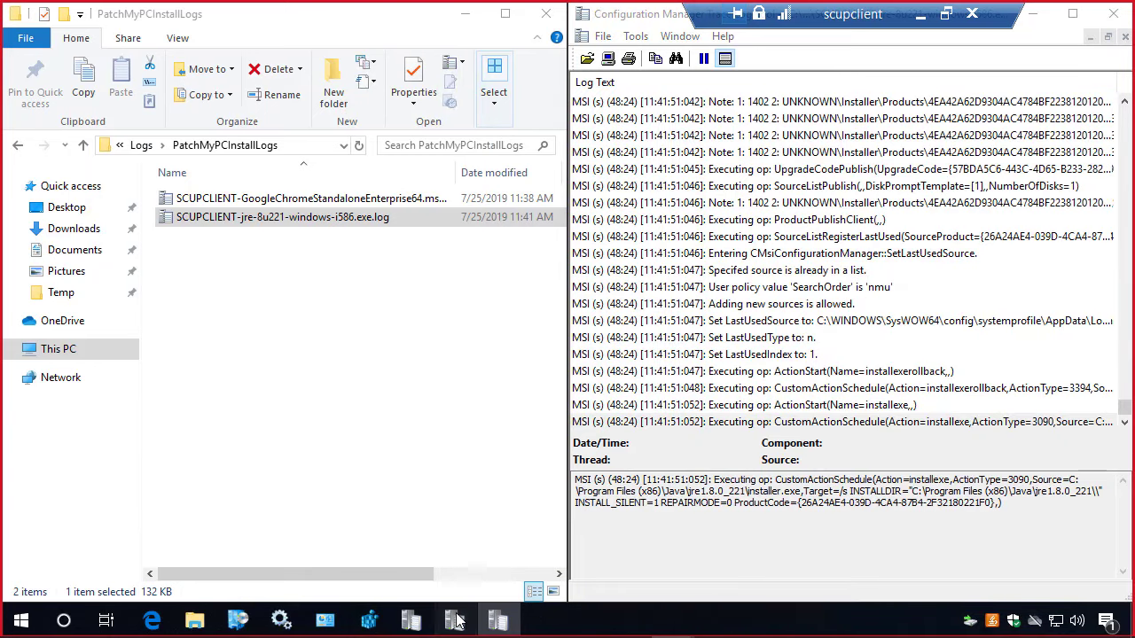
Step: Check the ScriptRunner log's Java progress, and refresh the Java Update Policy key in Registry Editor
click(453, 621)
mouse_move(377, 634)
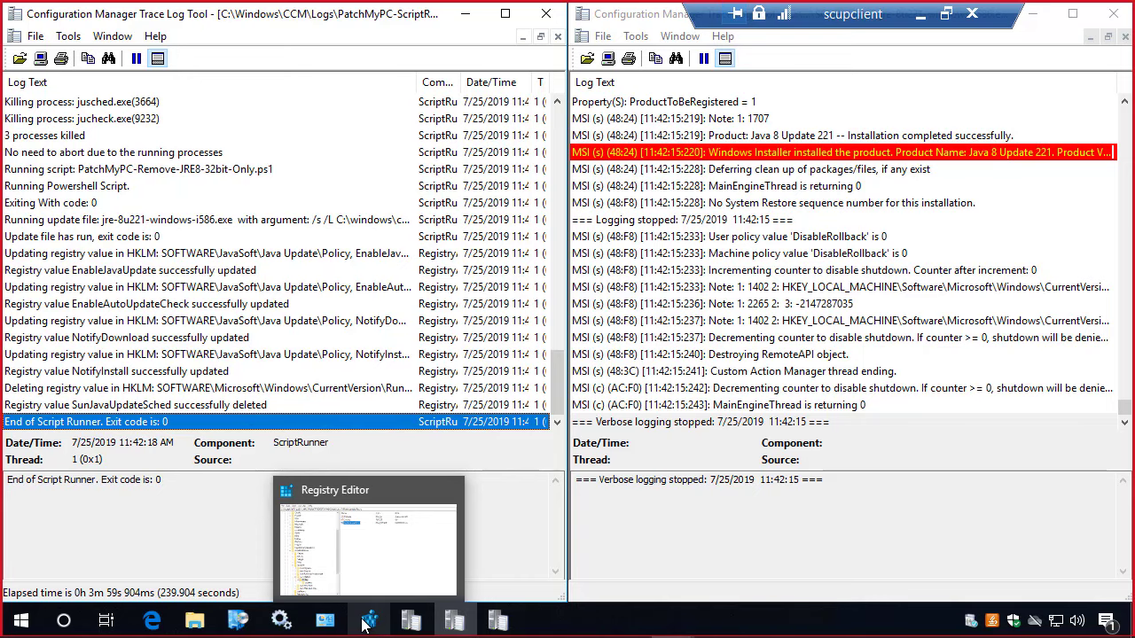
click(364, 625)
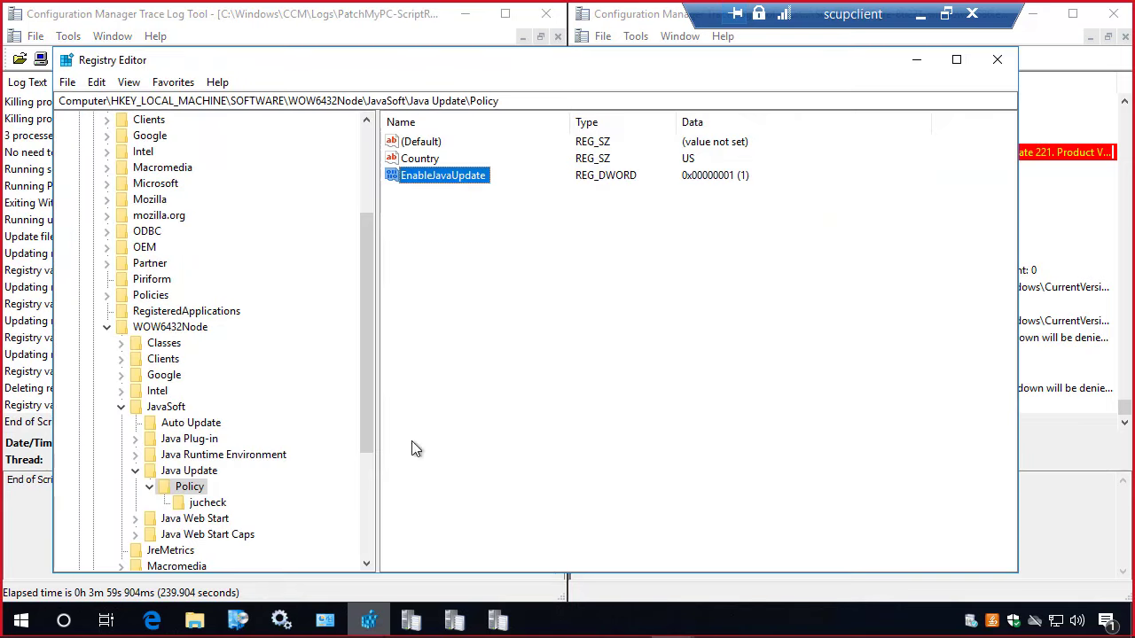
click(130, 82)
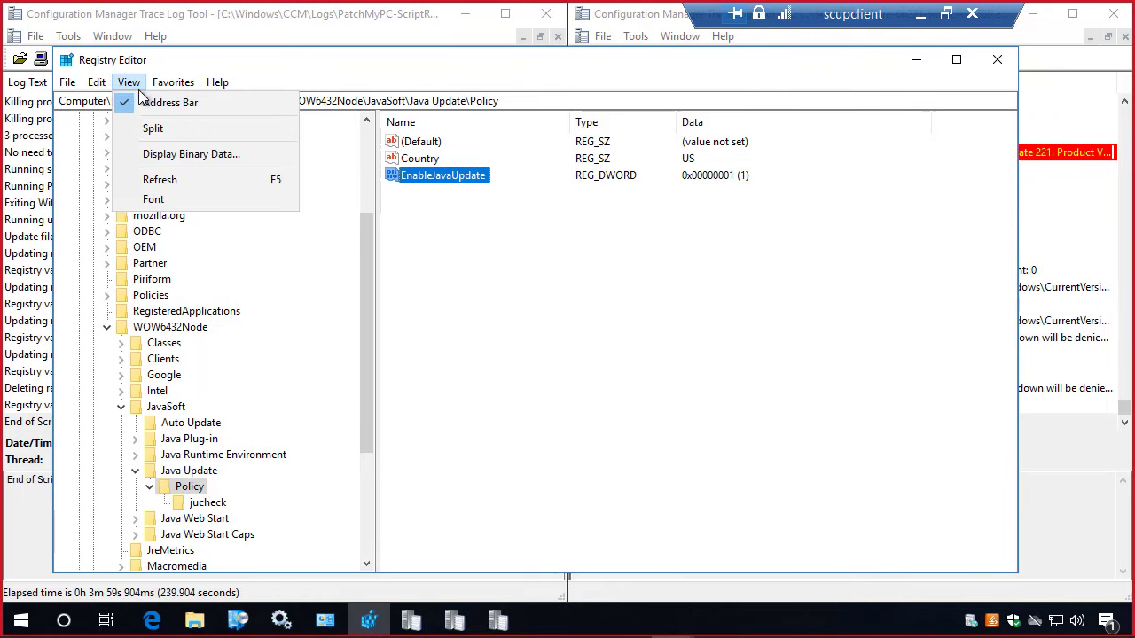
click(178, 181)
Step: Examine the EnableAutoUpdateCheck, EnableJavaUpdate, NotifyDownload and NotifyInstall values, and minimize Registry Editor and the ScriptRunner log
click(451, 197)
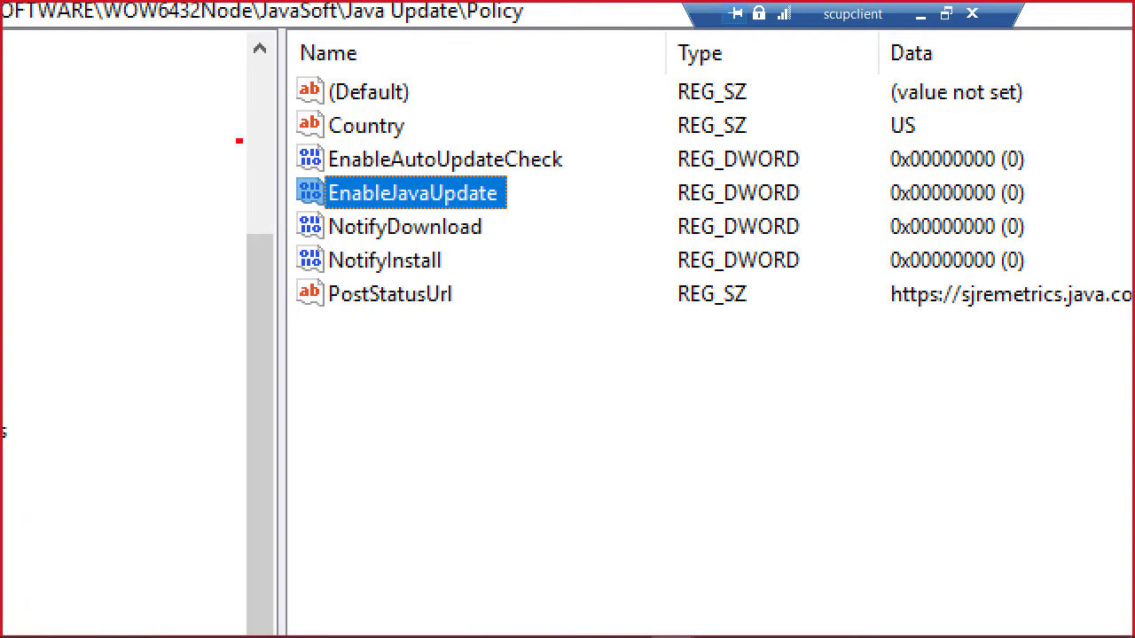
drag(238, 140, 656, 163)
drag(258, 221, 586, 303)
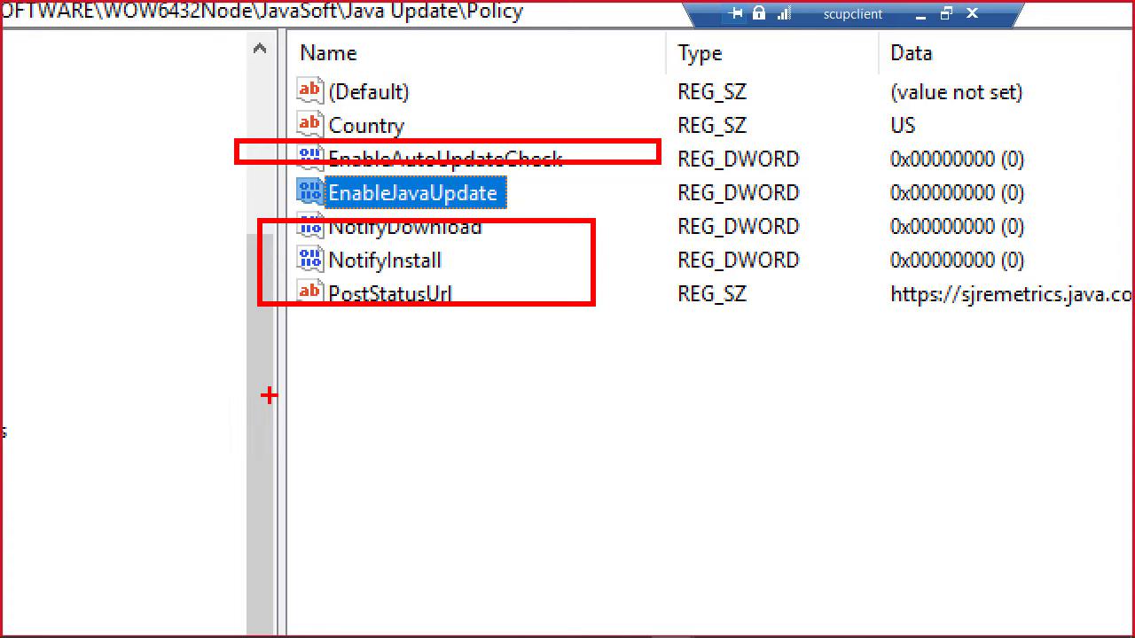
click(921, 68)
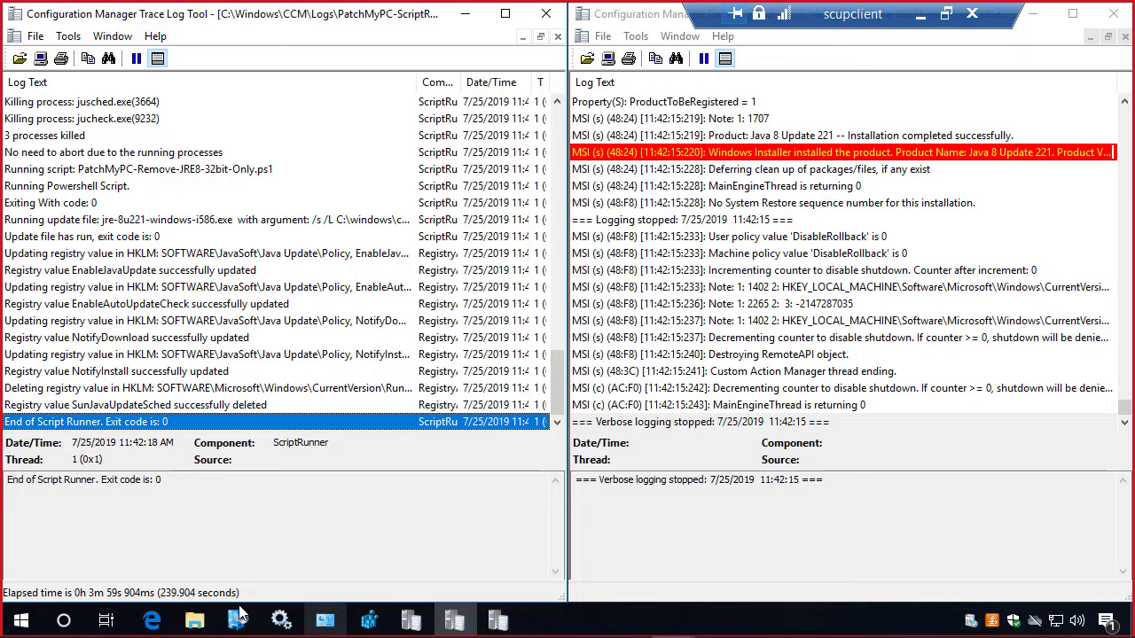
click(464, 13)
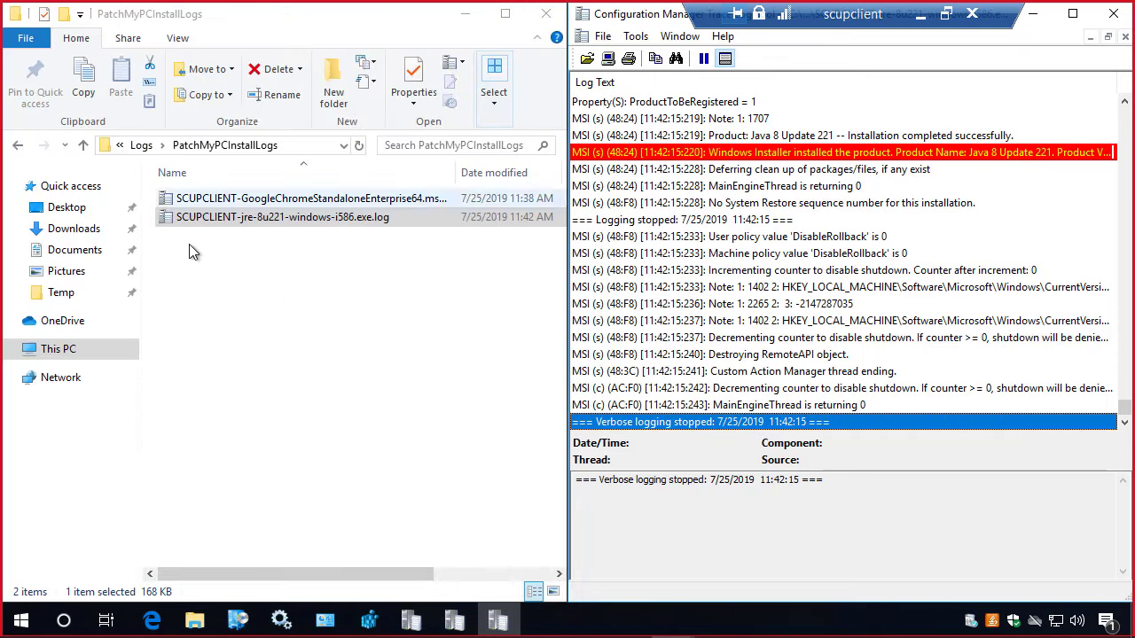
Step: Minimize the PatchMyPCInstallLogs folder, check the Java Control Panel's available pages for update settings, and cancel the panel
click(463, 14)
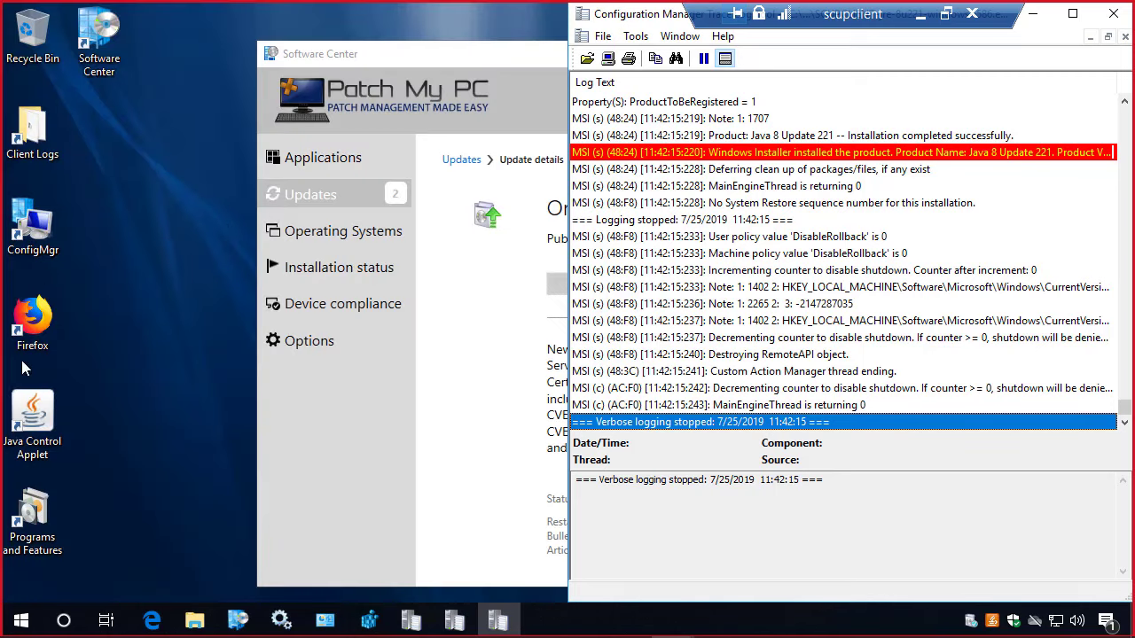
double_click(26, 409)
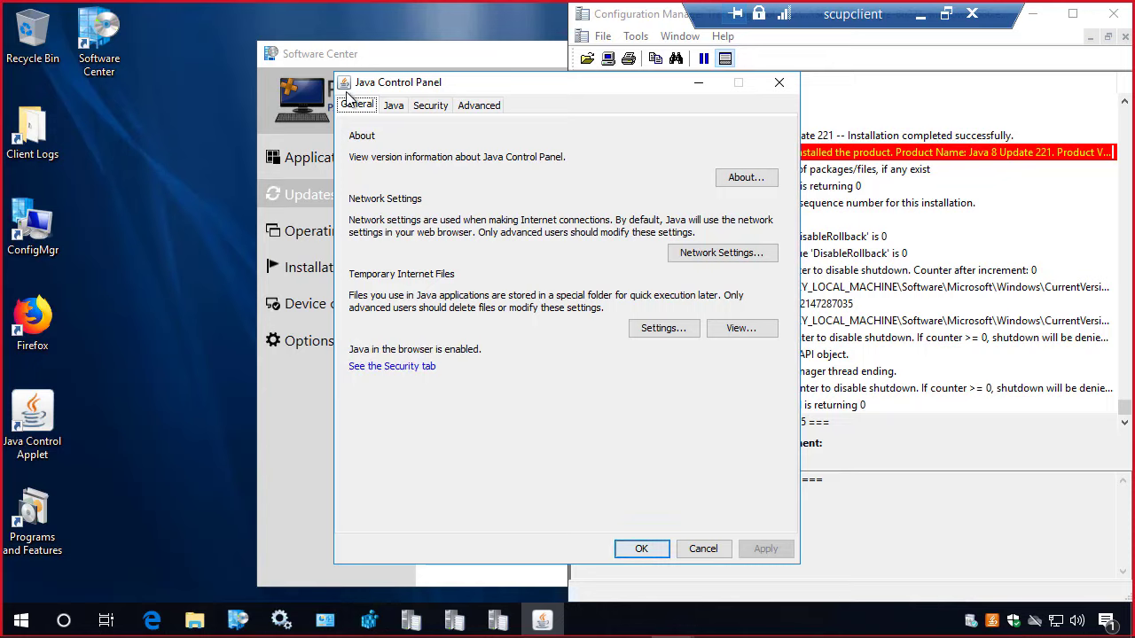
click(390, 106)
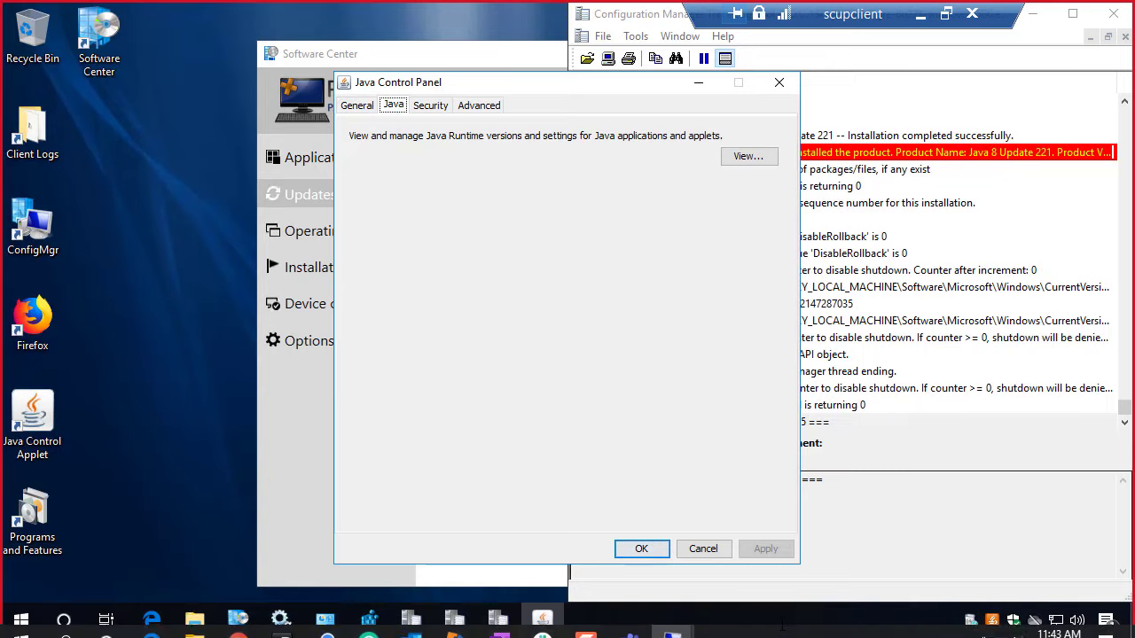
click(717, 554)
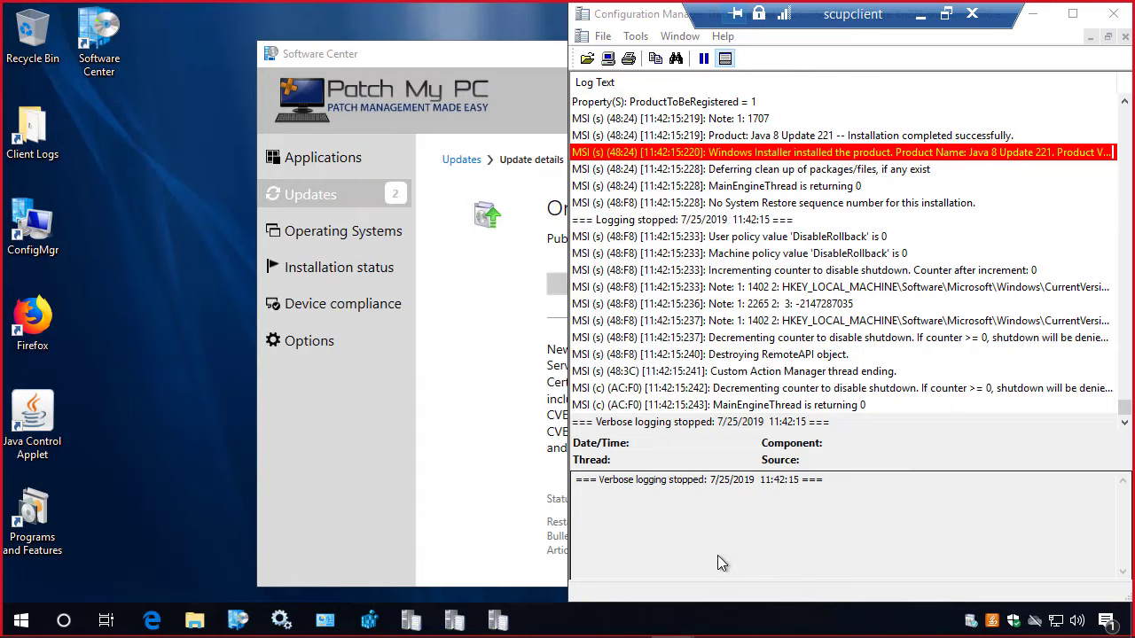
Step: Review the Updates list in Software Center, and examine the Google Chrome (x64) application's details, additional information and privacy statement links
click(483, 376)
click(460, 161)
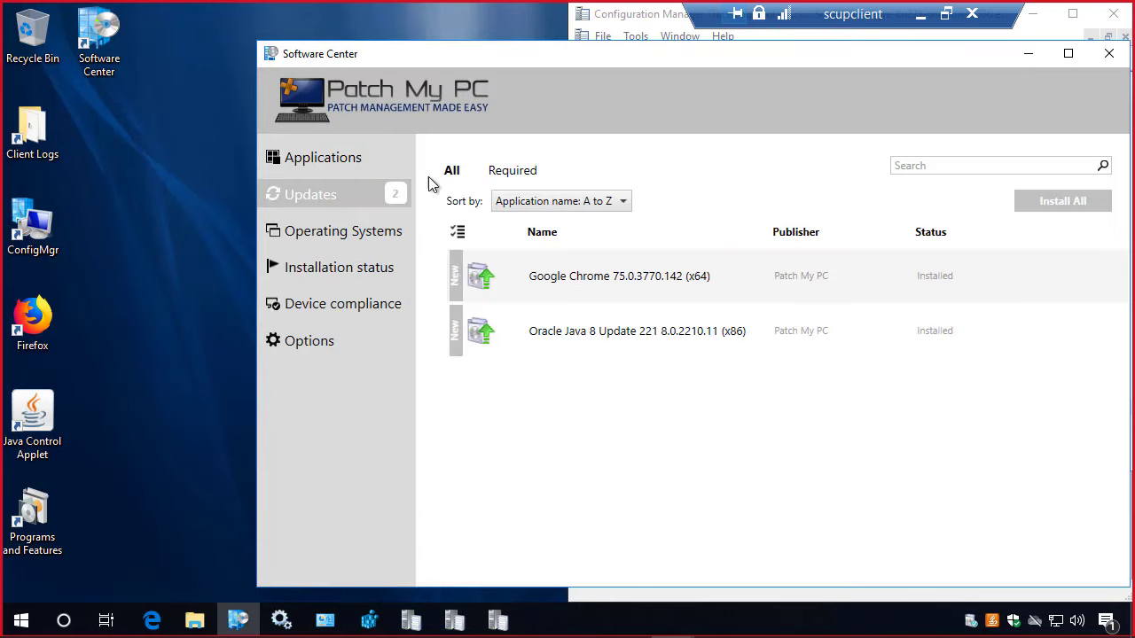
click(311, 166)
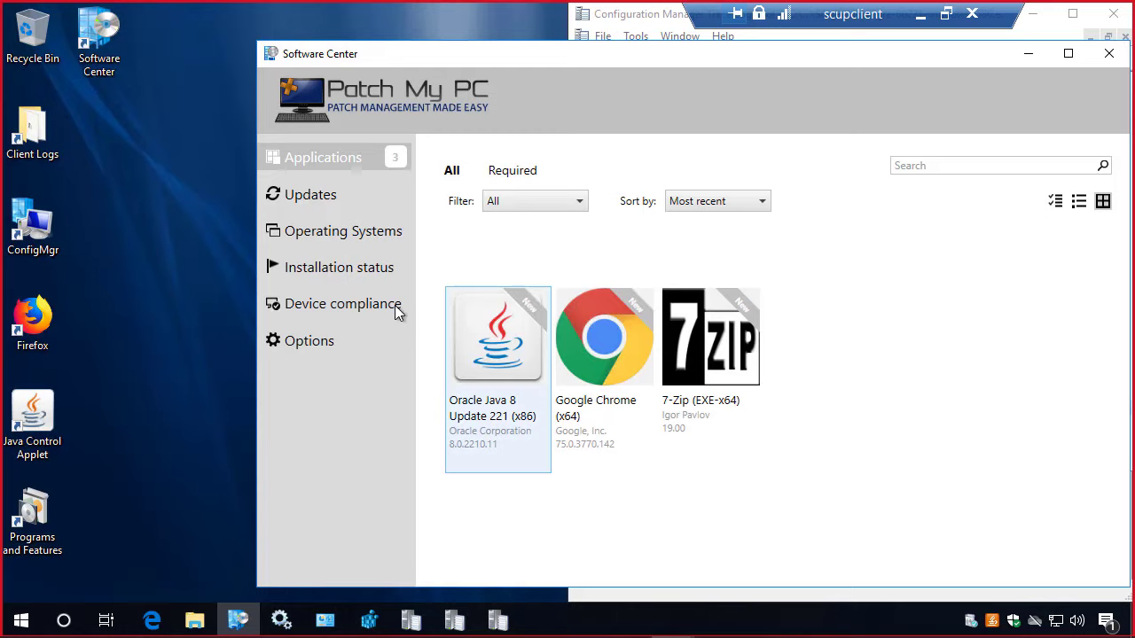
click(620, 337)
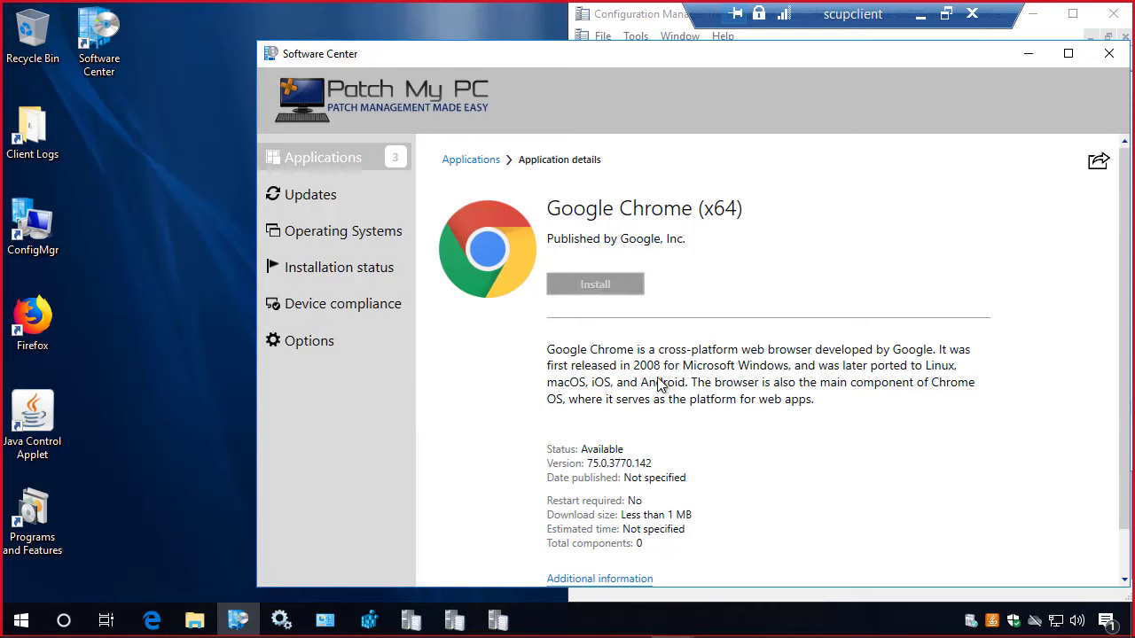
scroll(664, 446, down, 1)
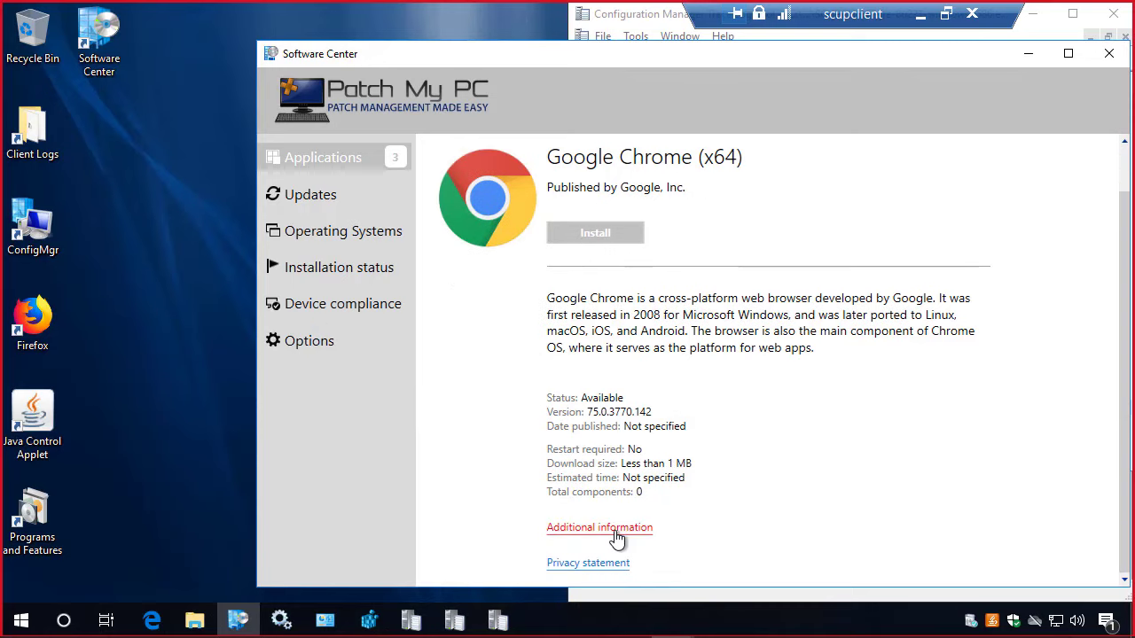
click(618, 537)
click(622, 572)
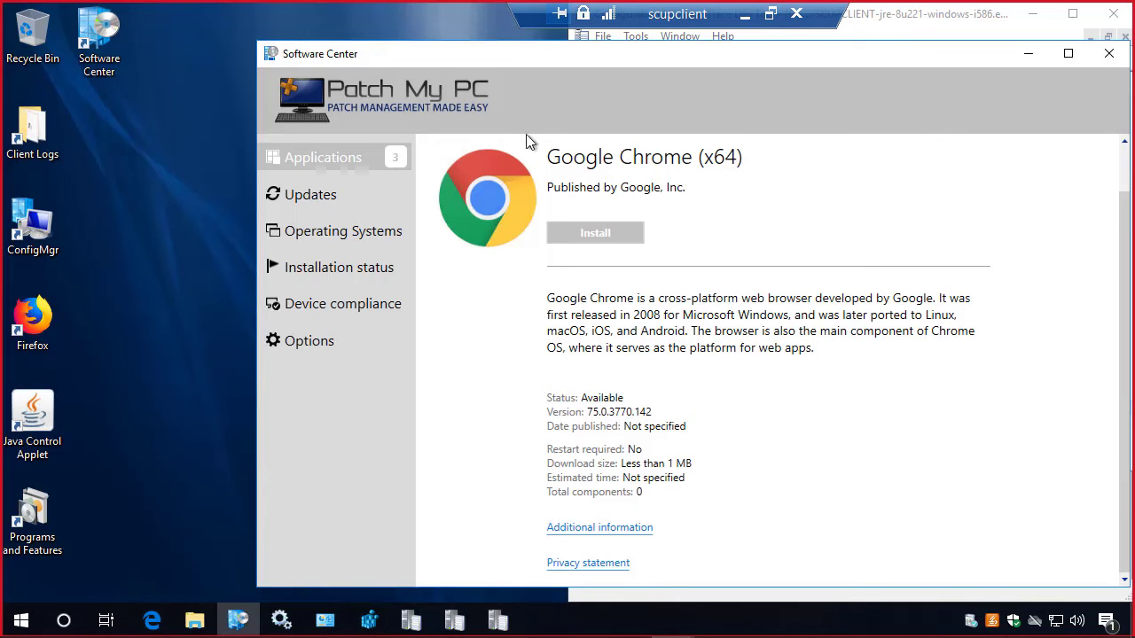
Step: Install the 7-Zip (EXE-x64) application from Software Center, and move the Software Center window toward the screen's left side
click(326, 164)
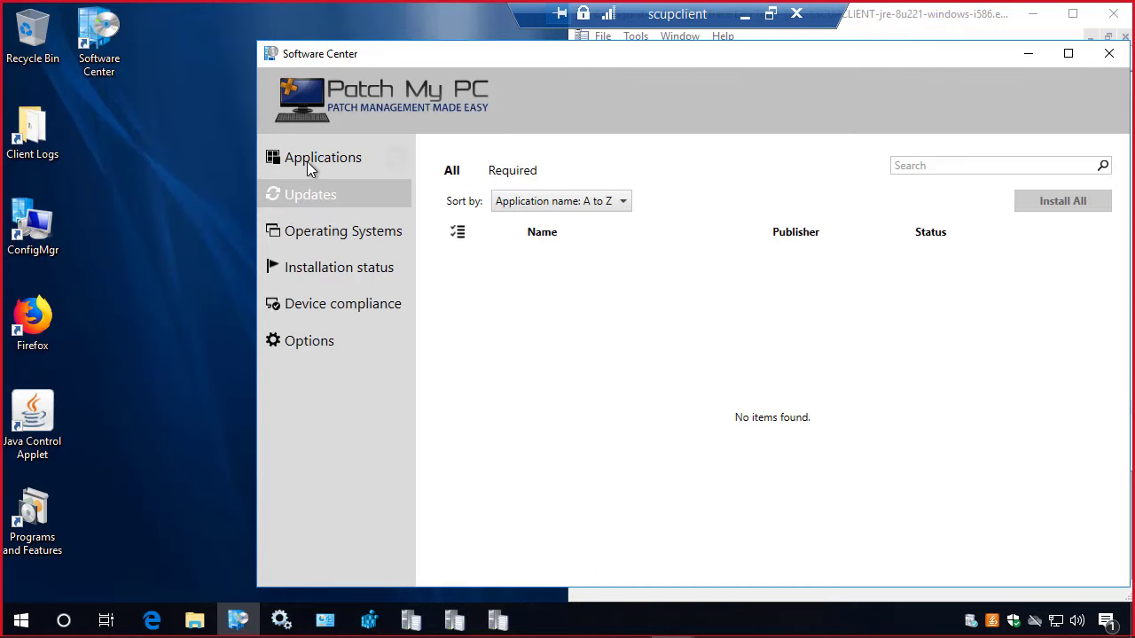
click(700, 344)
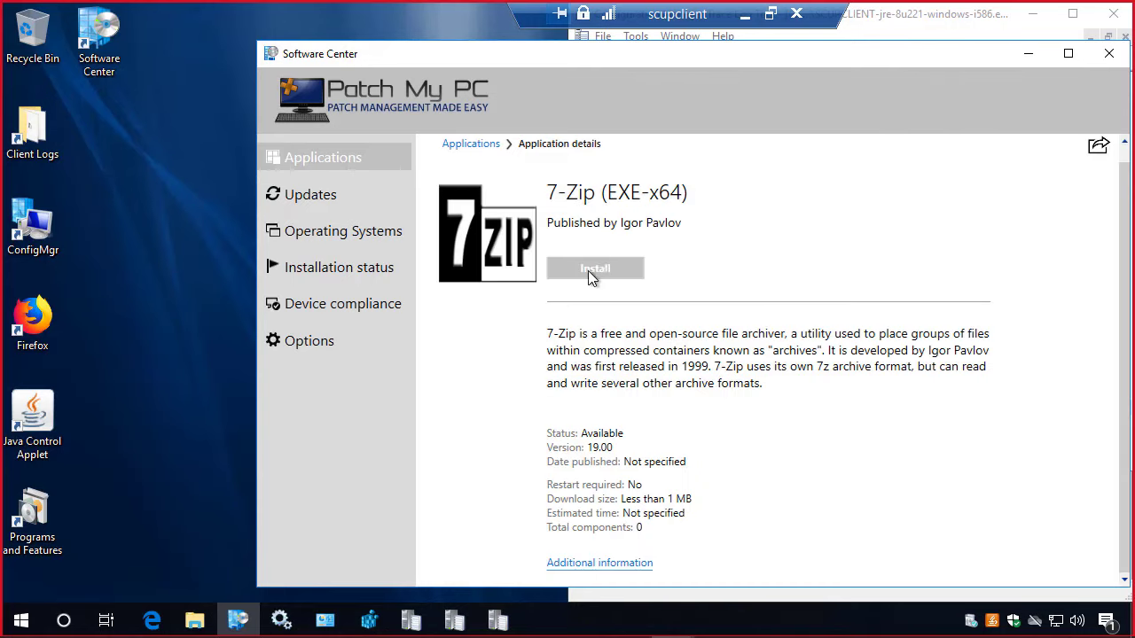
click(588, 271)
drag(622, 59, 387, 53)
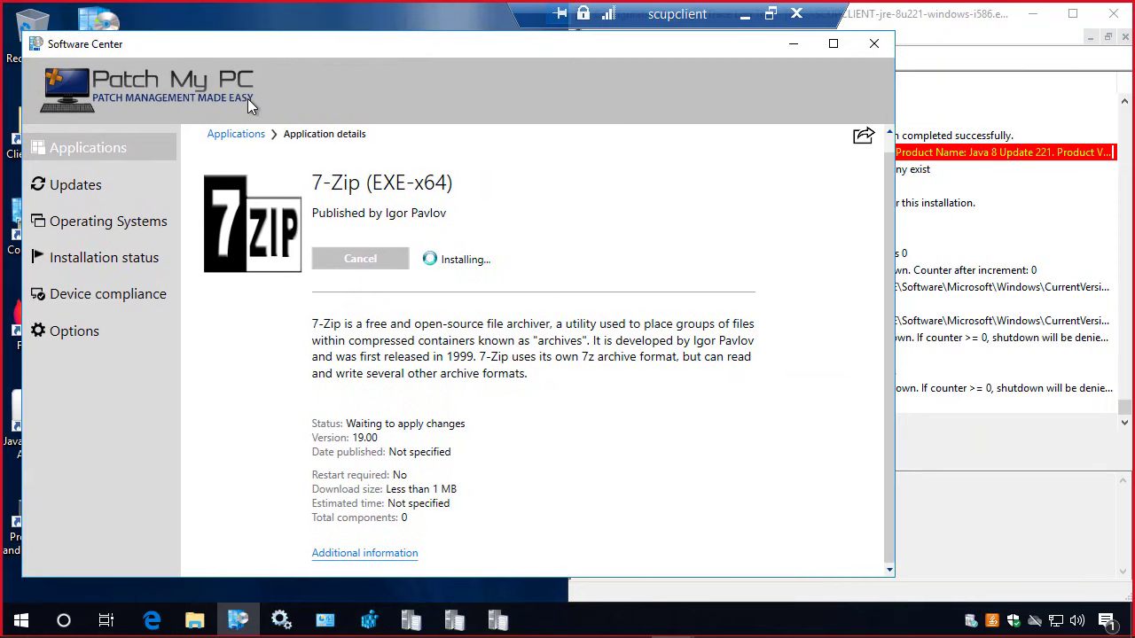
Step: Check the ScriptRunner log's 7-Zip installation entries, and return to the Software Center application list
click(453, 621)
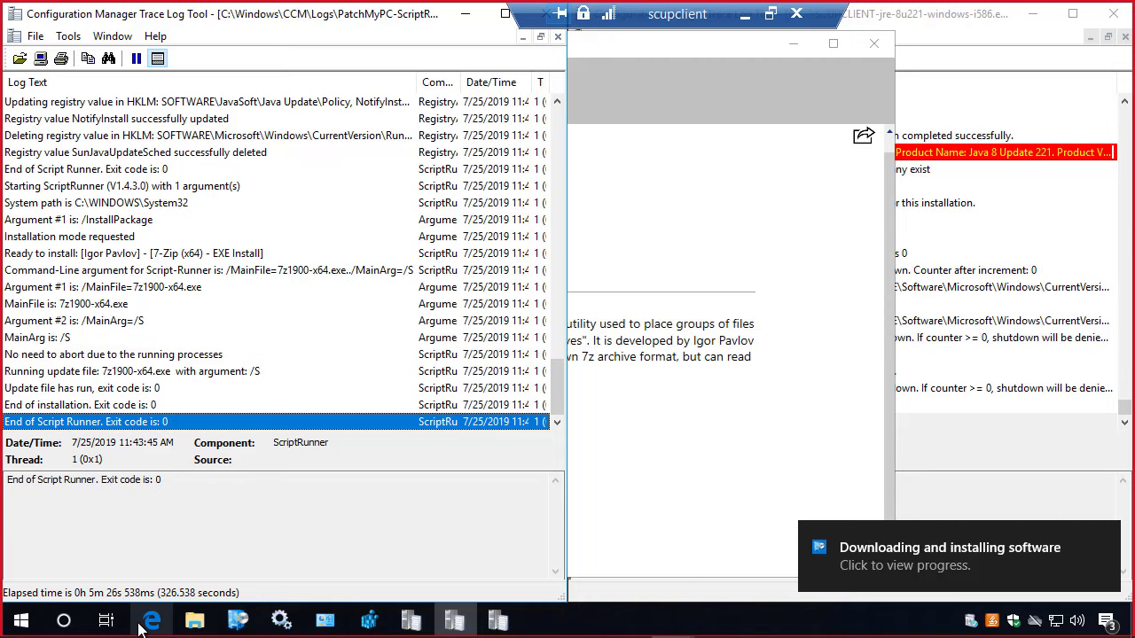
click(246, 625)
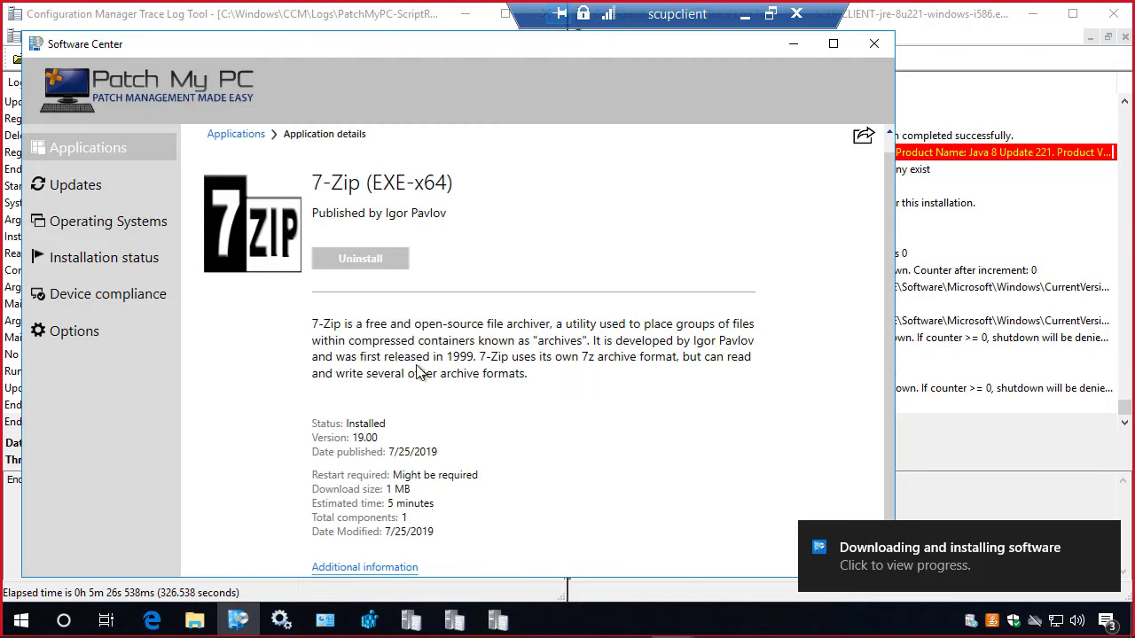
click(241, 130)
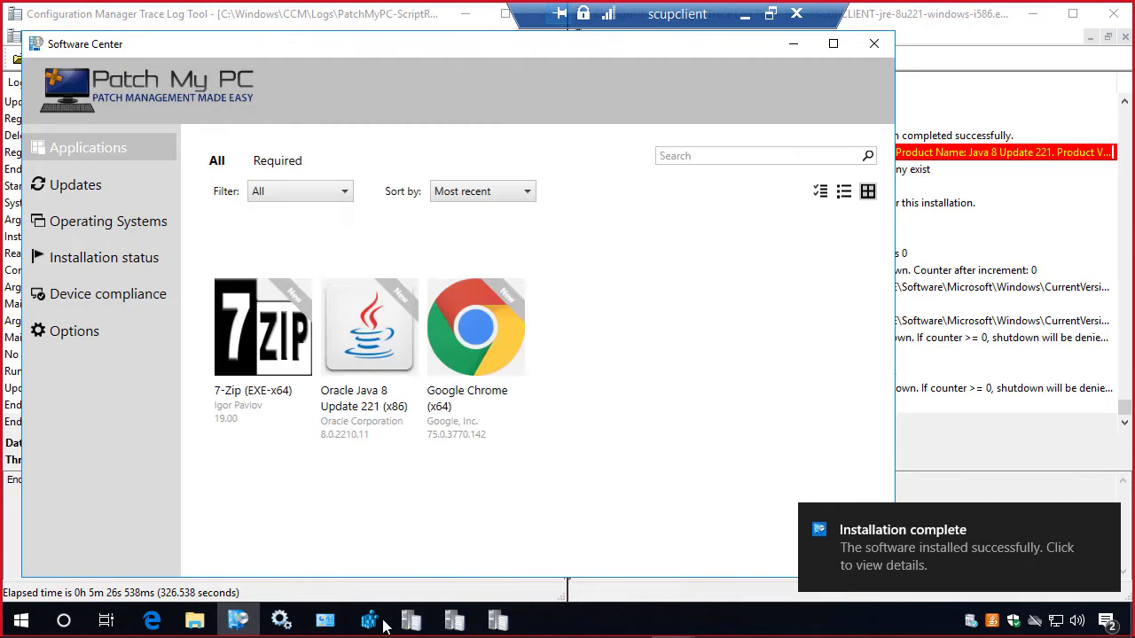
Step: Refresh the installed programs in Programs and Features, and select 7-Zip 19.00 (x64) to check its version
click(325, 620)
click(465, 257)
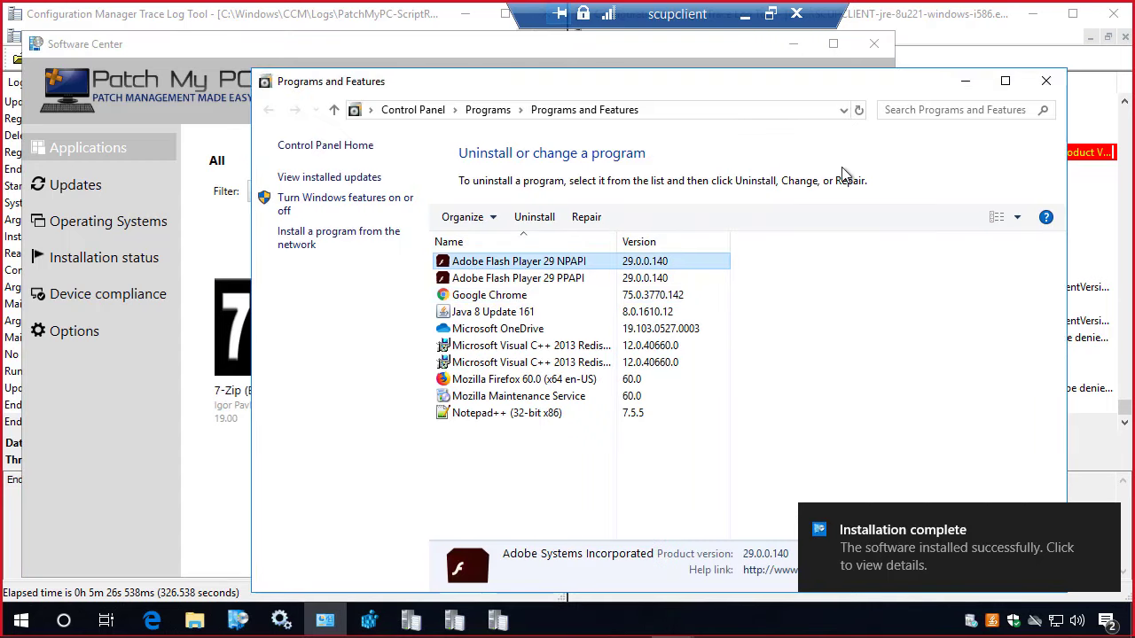
click(858, 110)
click(492, 261)
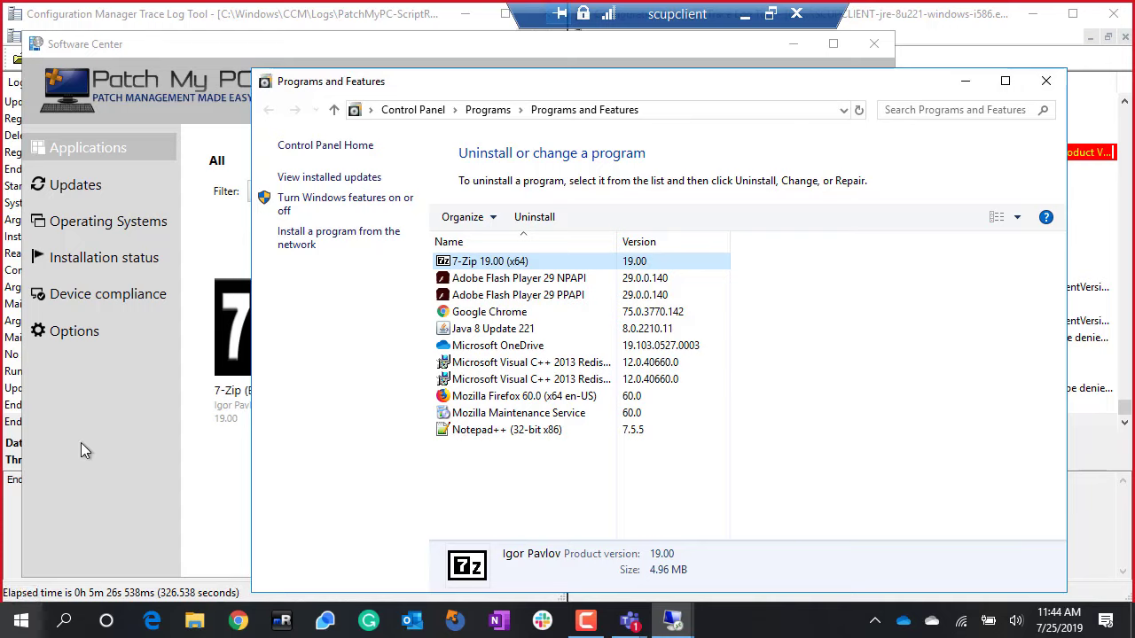
Step: Move the Java install log window down, inspect its Windows Installer product entry, and return to Programs and Features
mouse_move(764, 15)
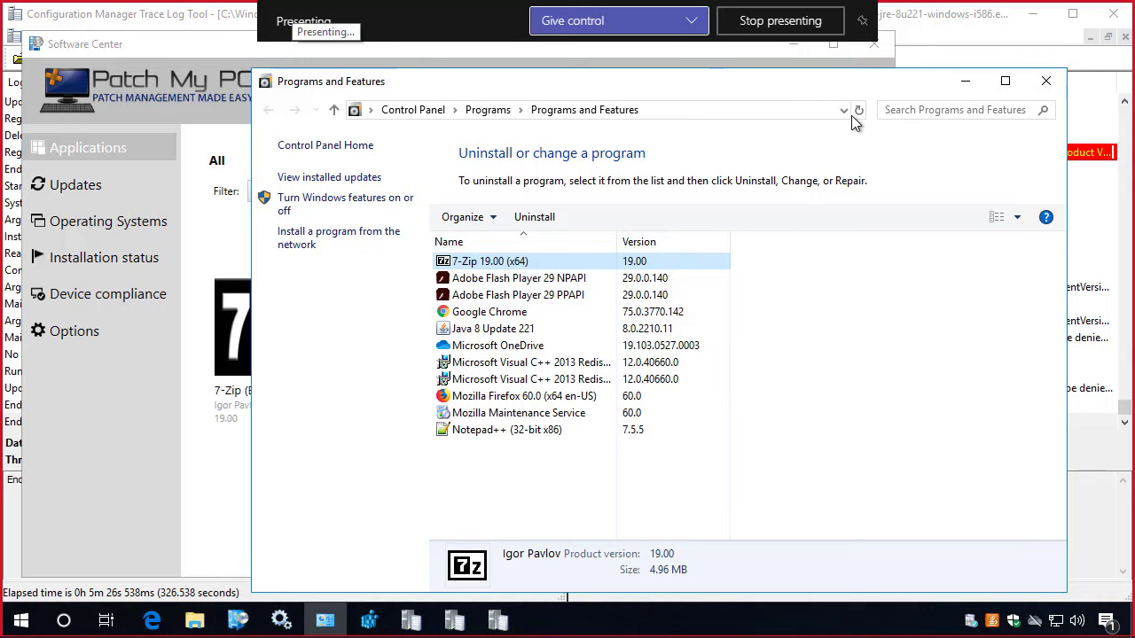
click(922, 14)
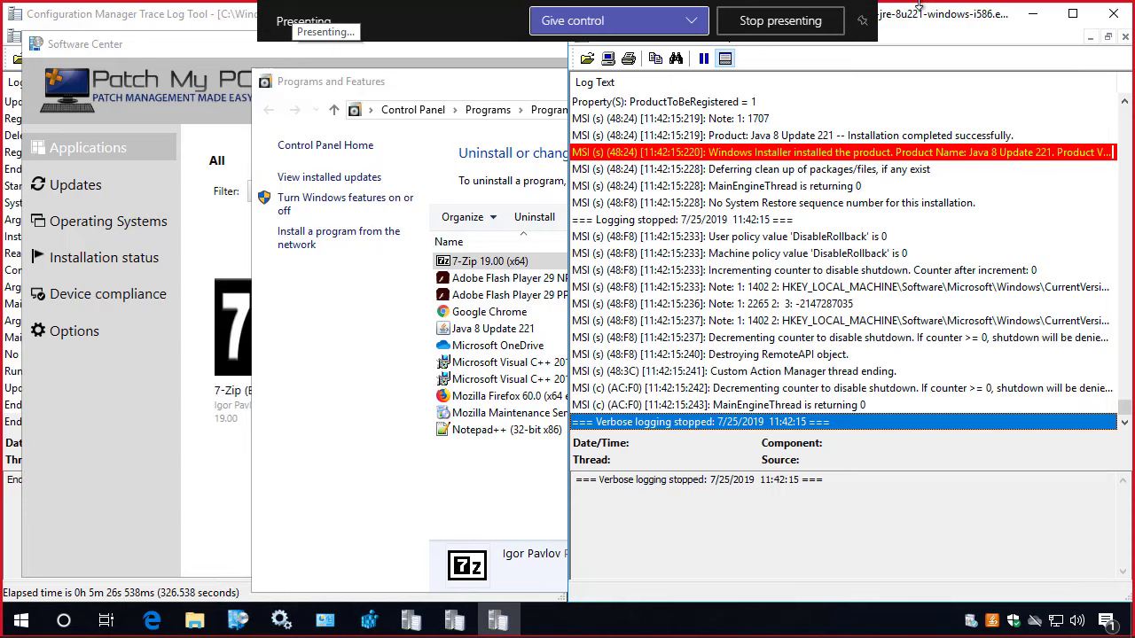
drag(919, 6, 919, 71)
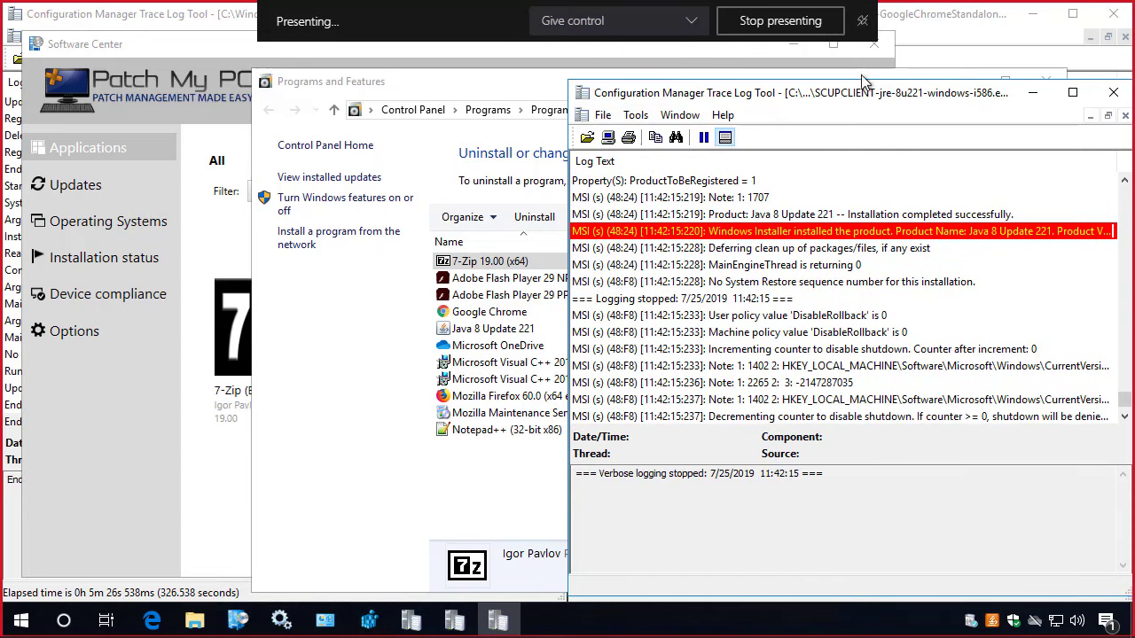
click(858, 235)
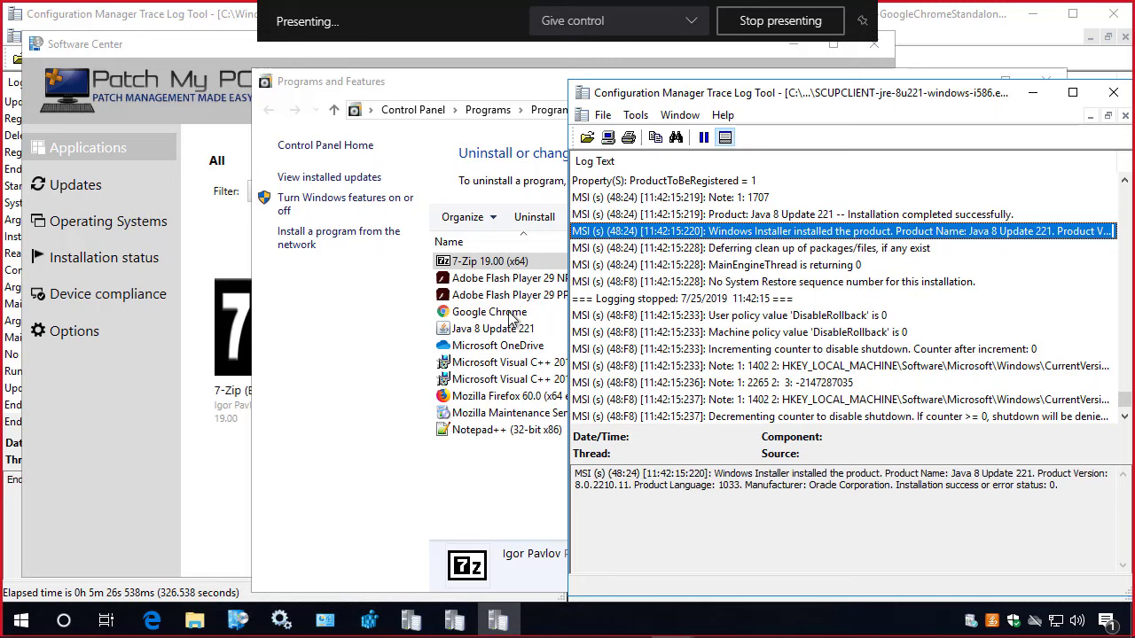
key(alt+Tab)
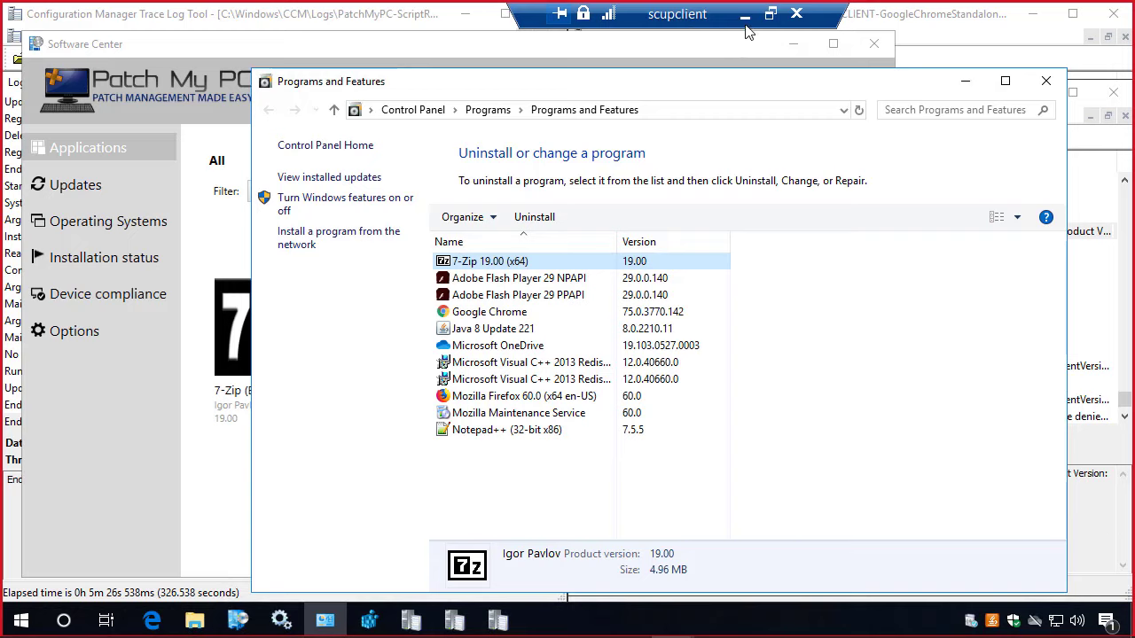
Step: Switch from the SCUPCLIENT remote session to the SCUP session, and bring up the Applications list in the Configuration Manager console
click(741, 27)
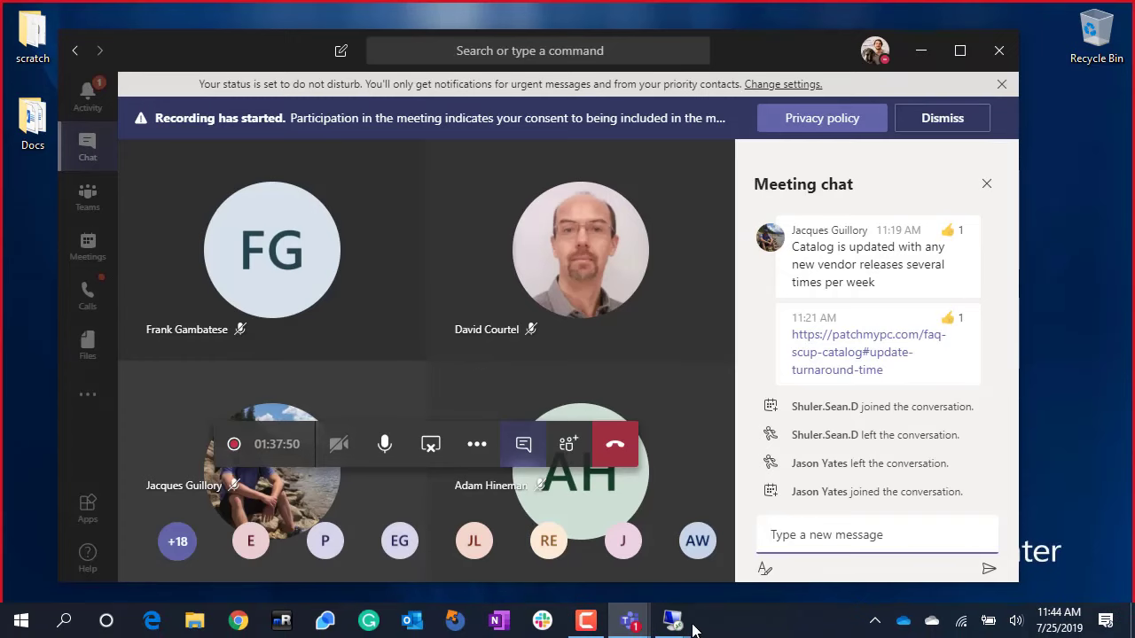
mouse_move(681, 623)
click(479, 512)
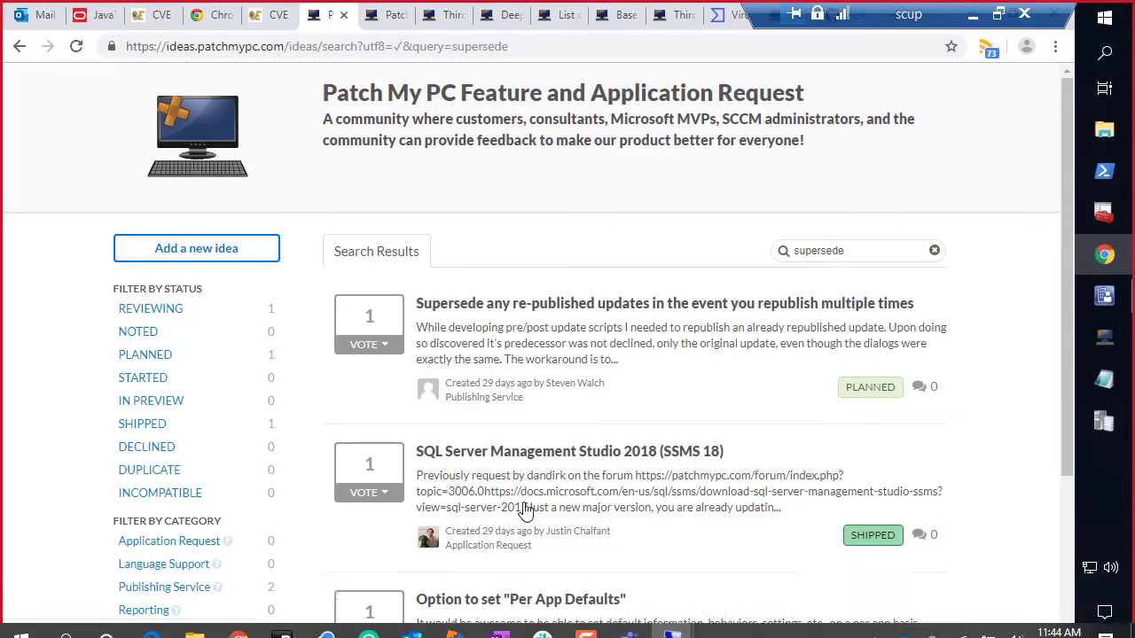
mouse_move(1104, 295)
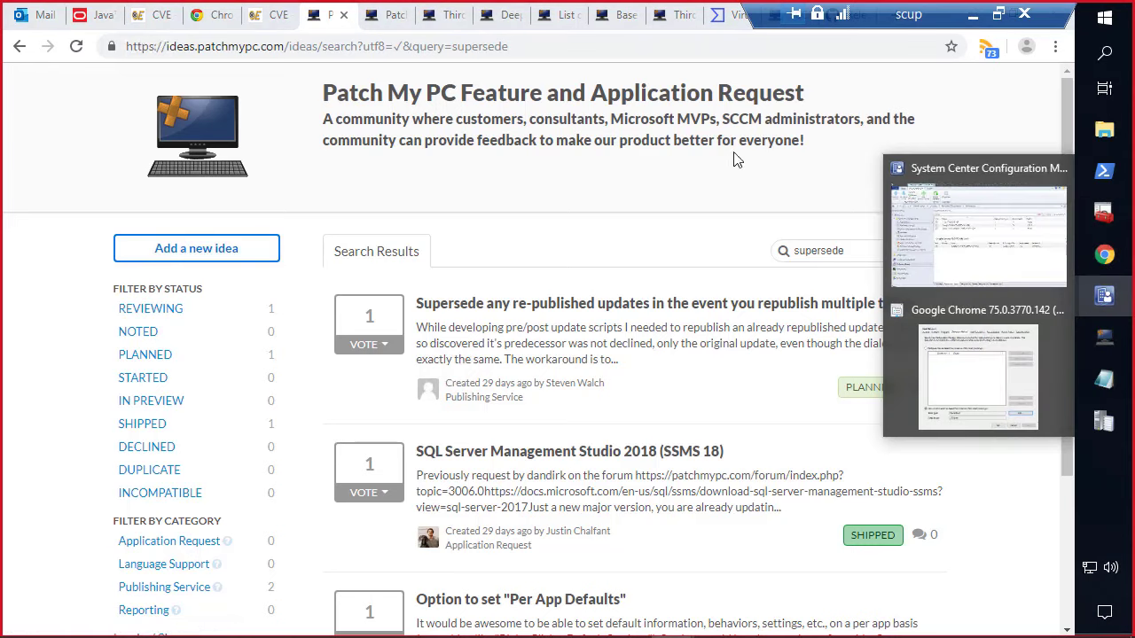
click(933, 244)
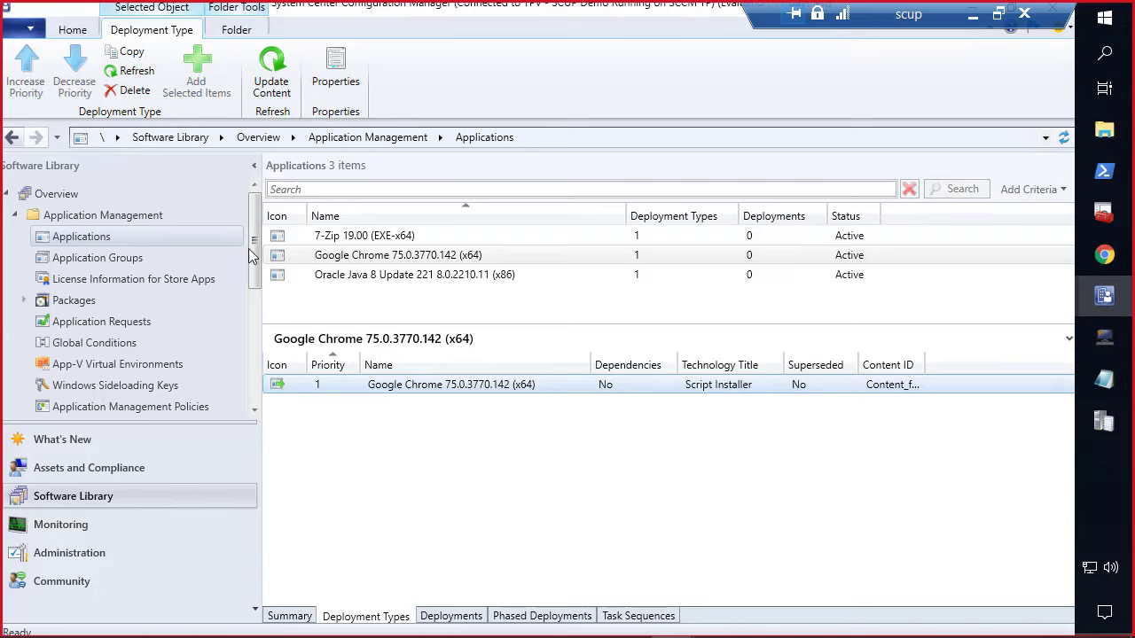
click(973, 15)
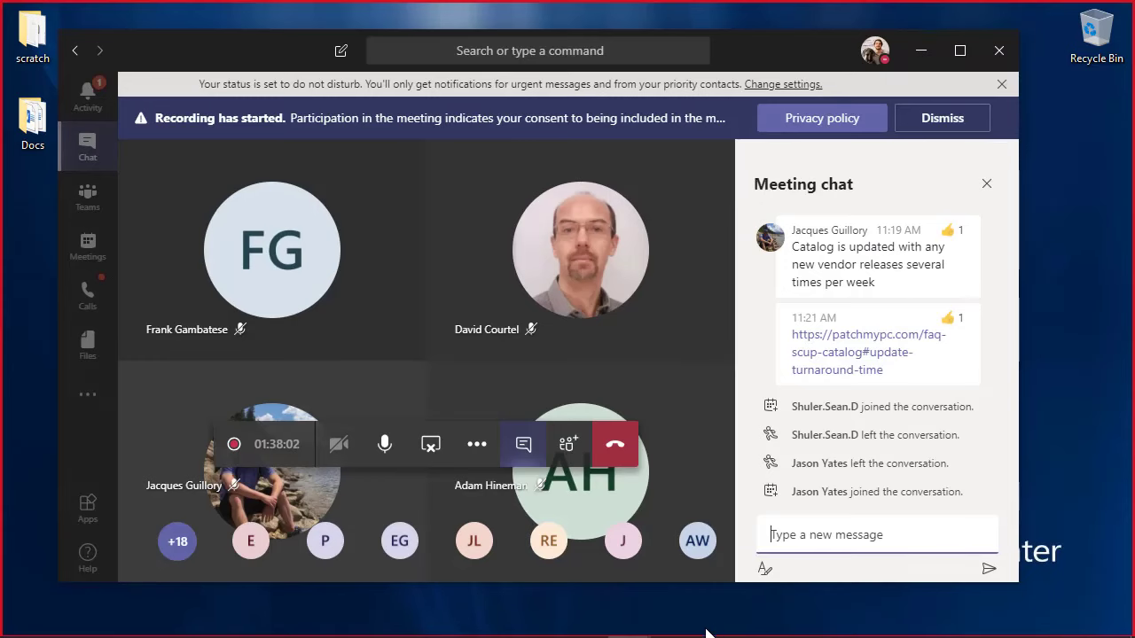
mouse_move(708, 633)
mouse_move(672, 620)
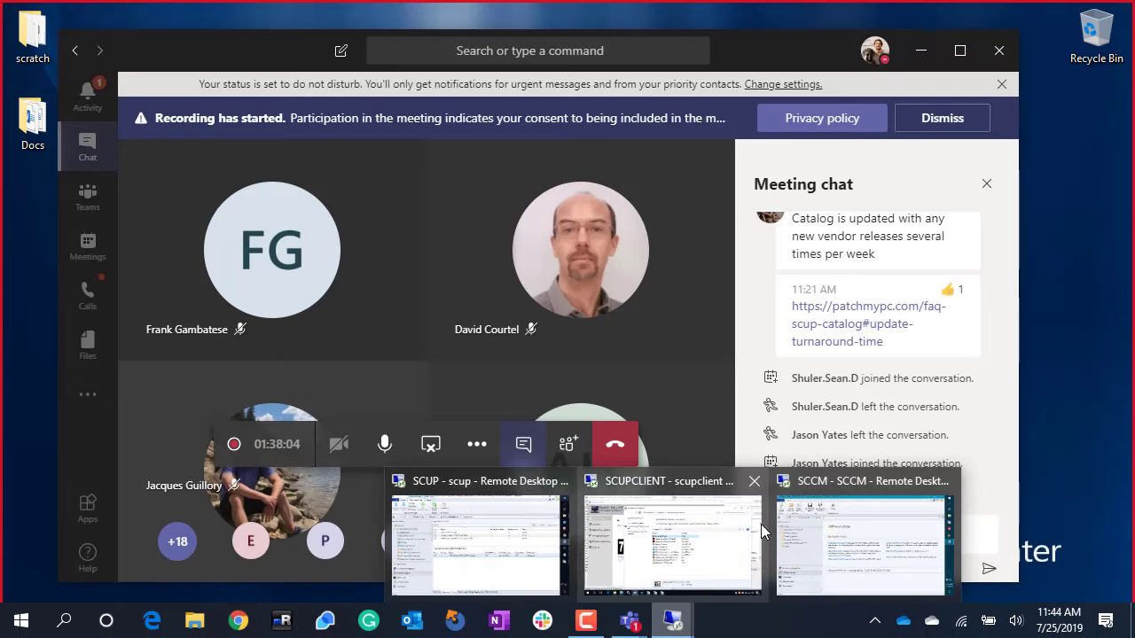
click(520, 538)
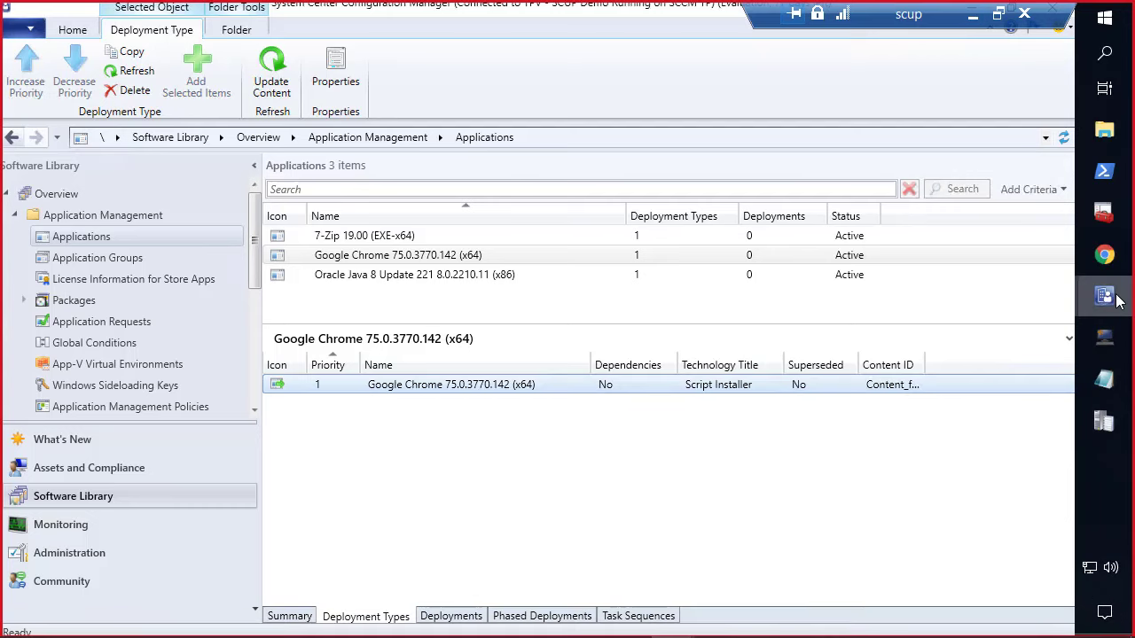
Step: Cancel the Script Editor and the Google Chrome 75.0.3770.142 (x64) deployment type properties without saving changes
mouse_move(1115, 302)
click(1016, 334)
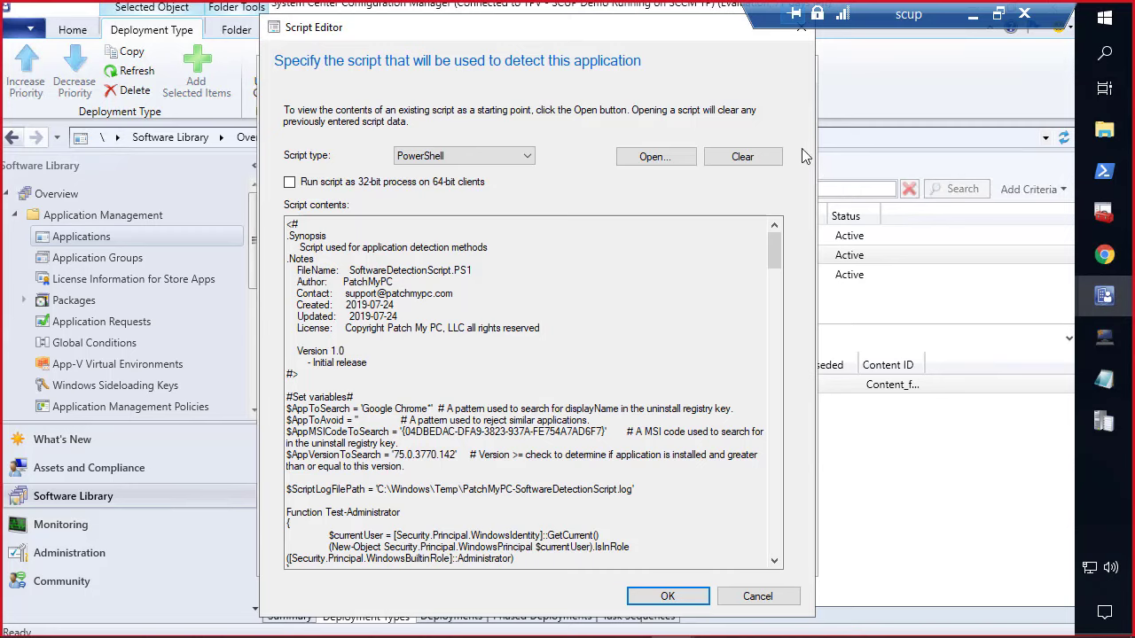
click(755, 598)
scroll(129, 363, down, 5)
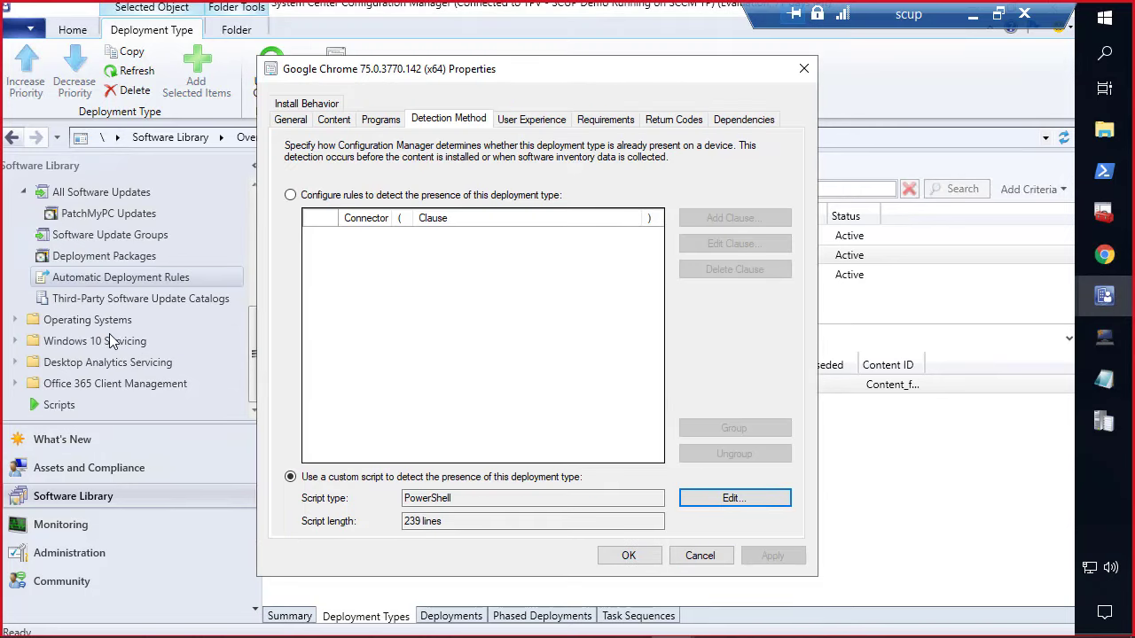
click(699, 555)
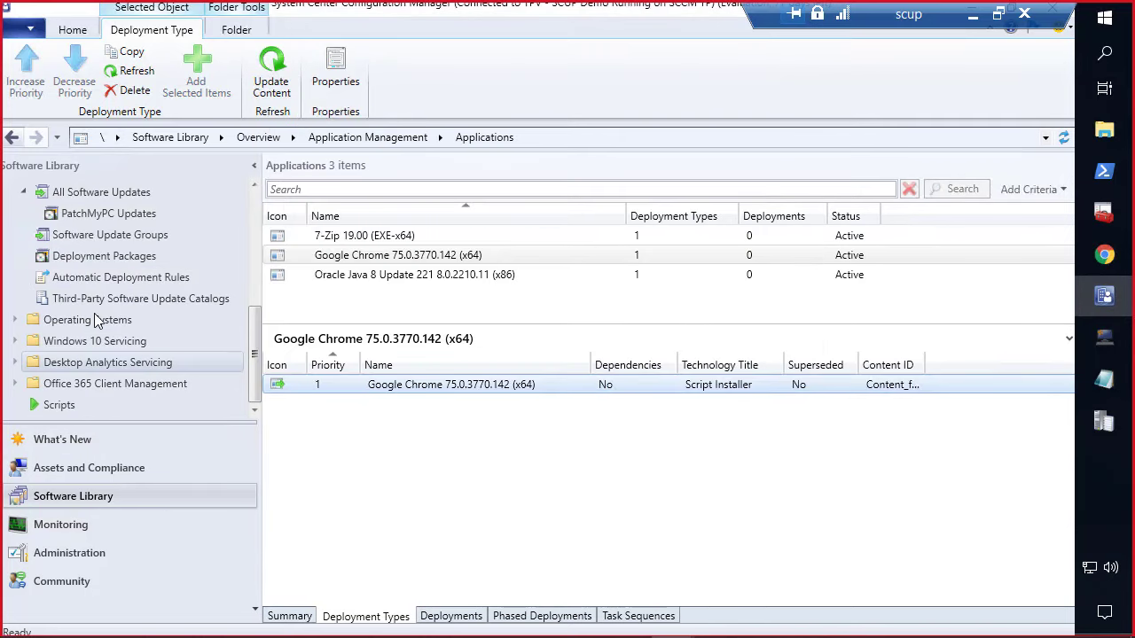
Step: Display All Software Updates, and select the Google Chrome 75.0.3770.142 (x64) update to review its compliance summary
scroll(130, 256, up, 5)
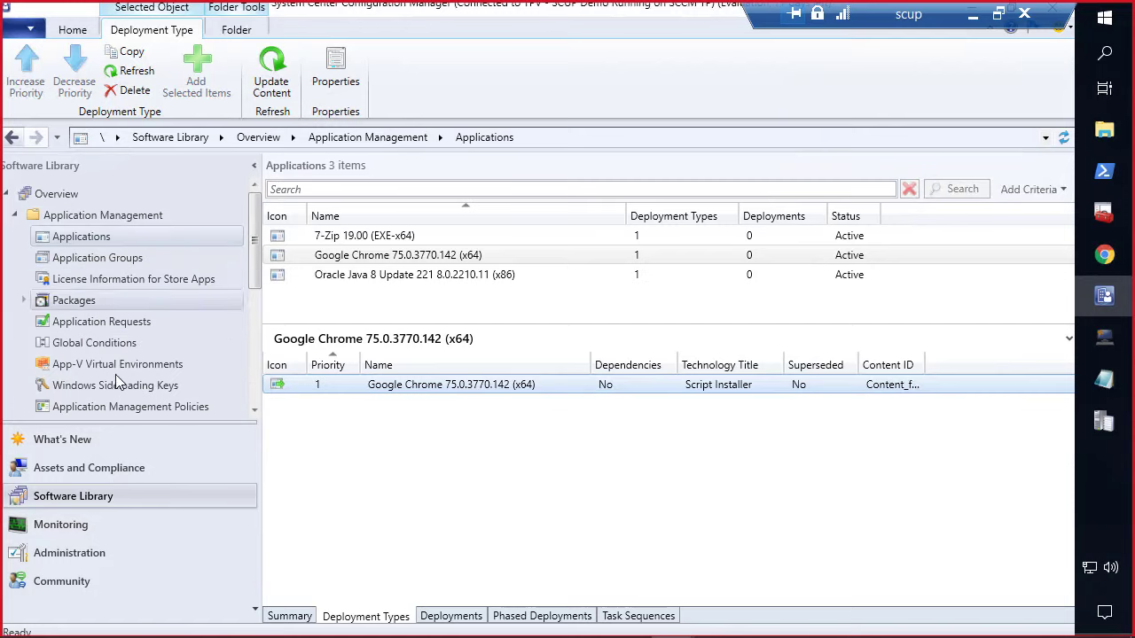
scroll(127, 384, down, 5)
click(125, 197)
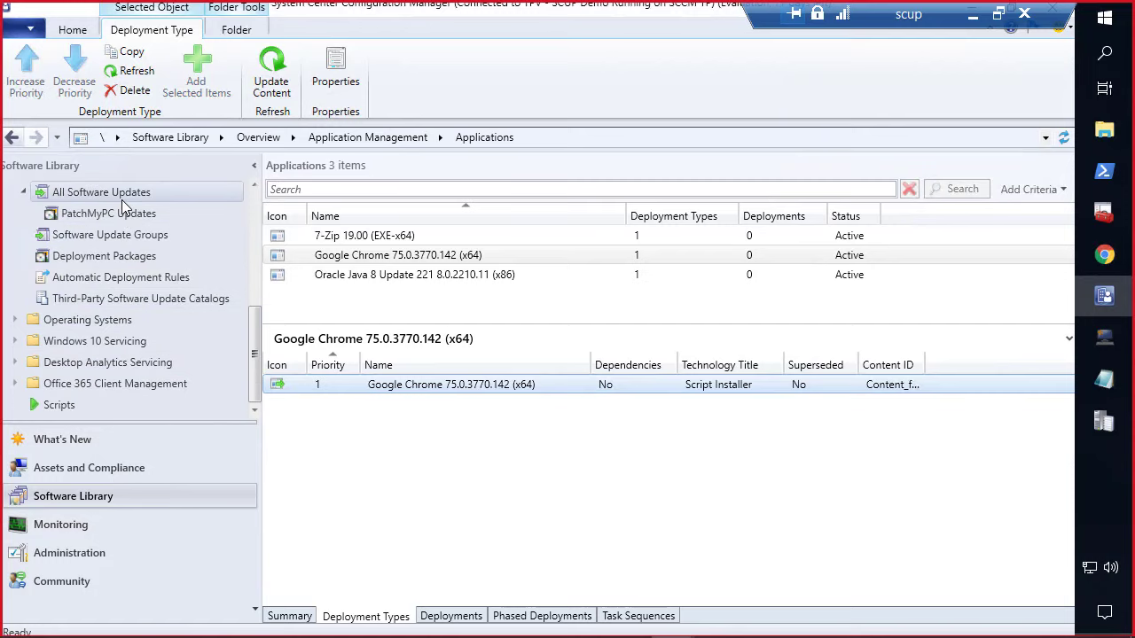
click(408, 254)
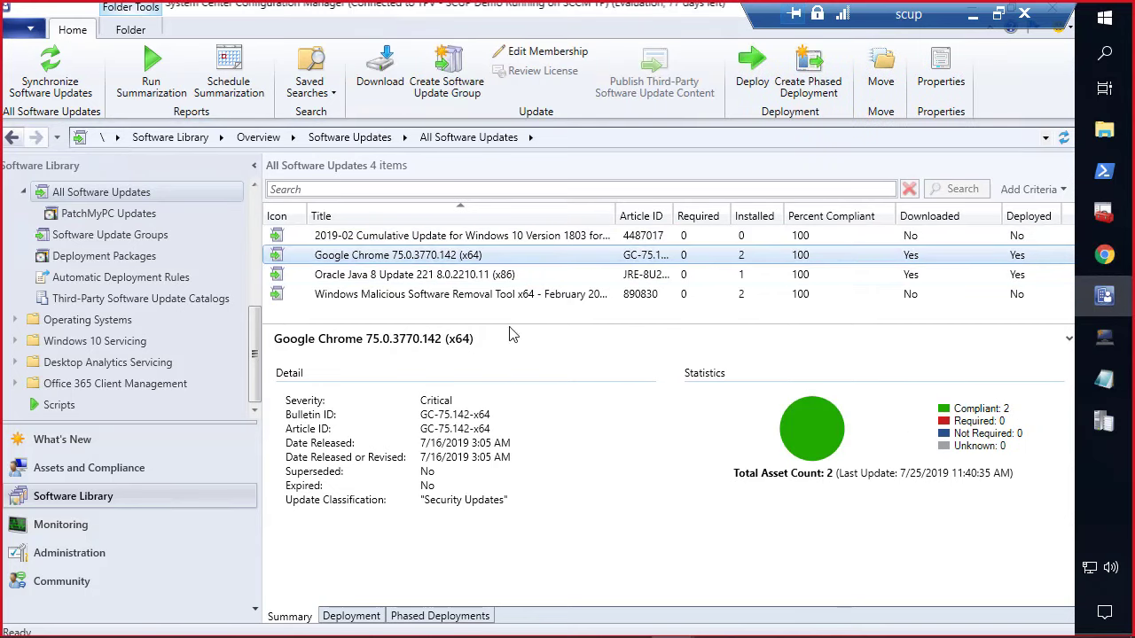
Step: Review the compliance summary of Oracle Java 8 Update 221 8.0.2210.11 (x86), and switch from the SCUP remote session to the SCCM session
click(423, 276)
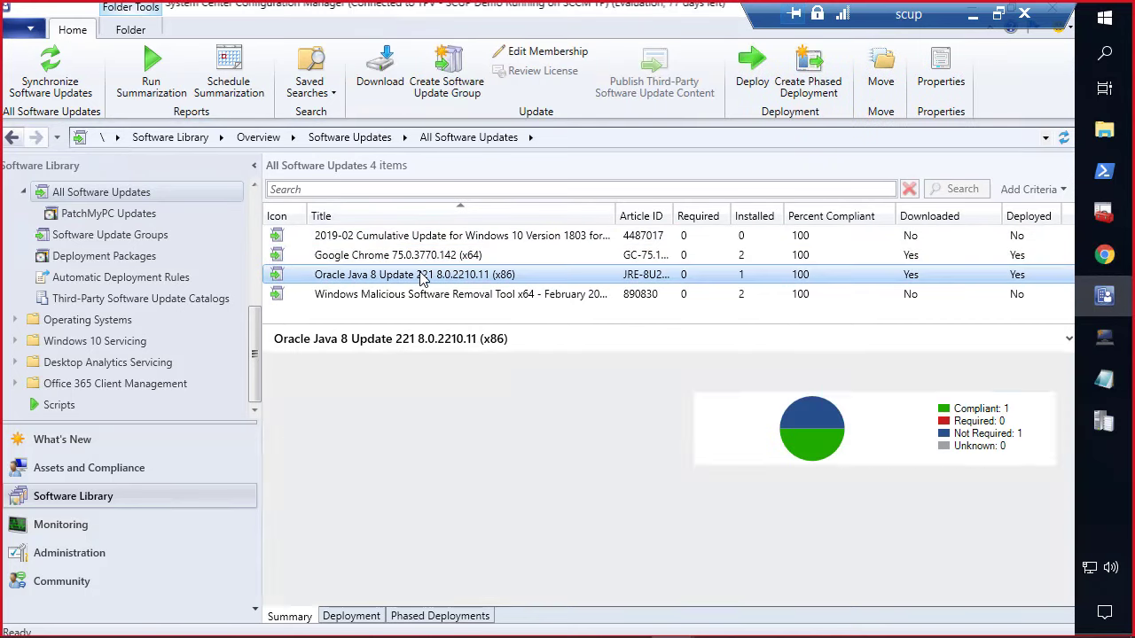
click(979, 21)
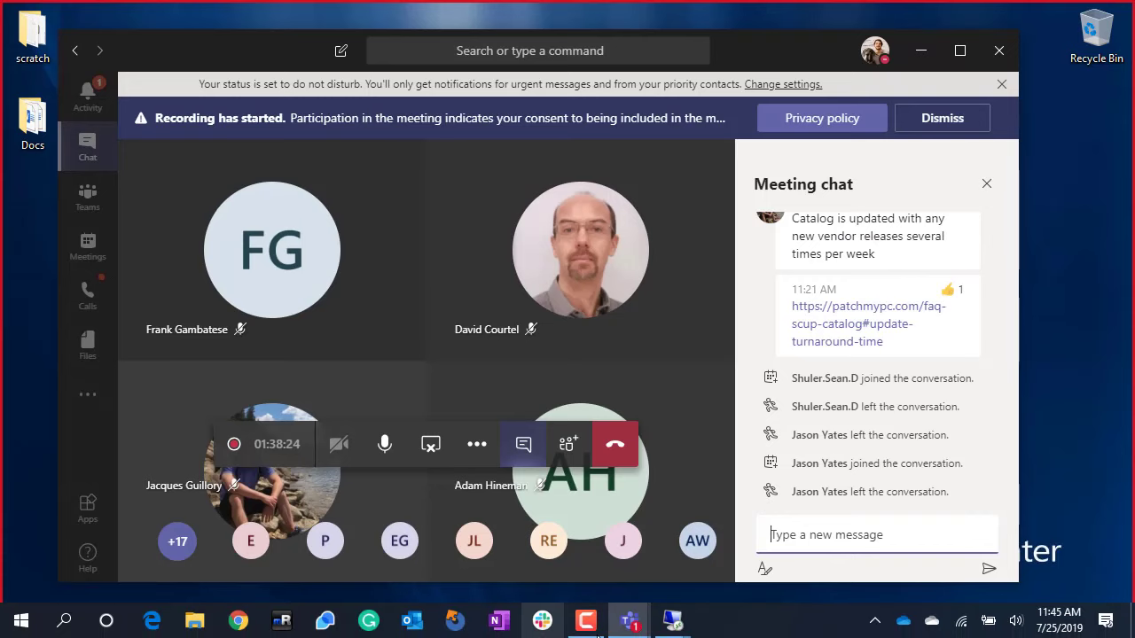
mouse_move(675, 629)
click(859, 530)
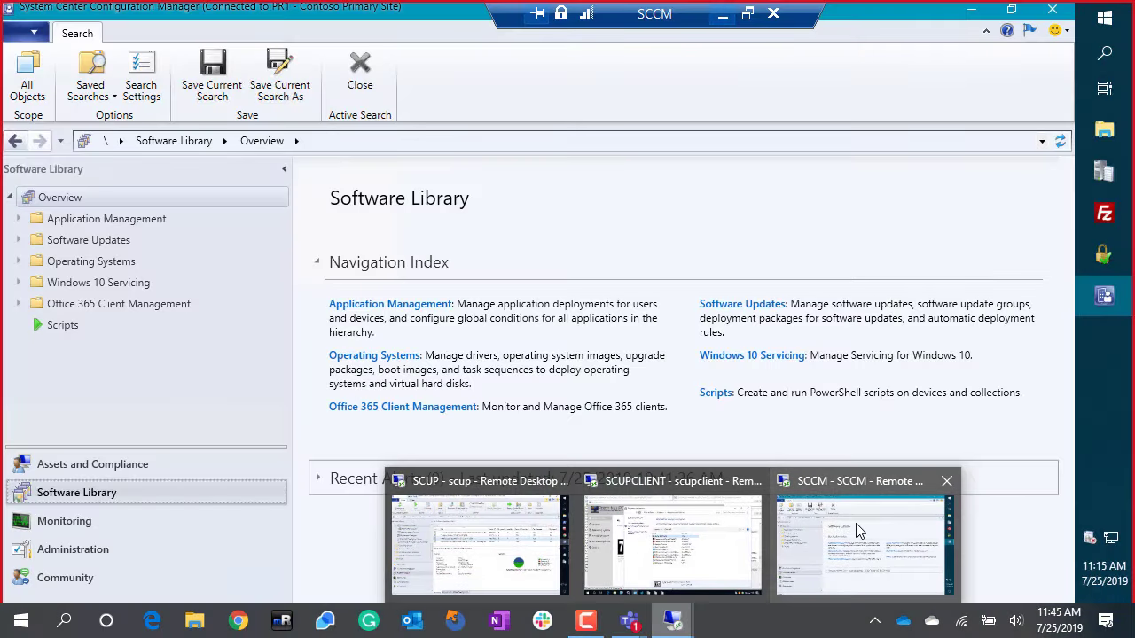
Step: In the Monitoring workspace, expand Reporting and Reports, and display the contents of the Patch My PC Reports folder
click(62, 528)
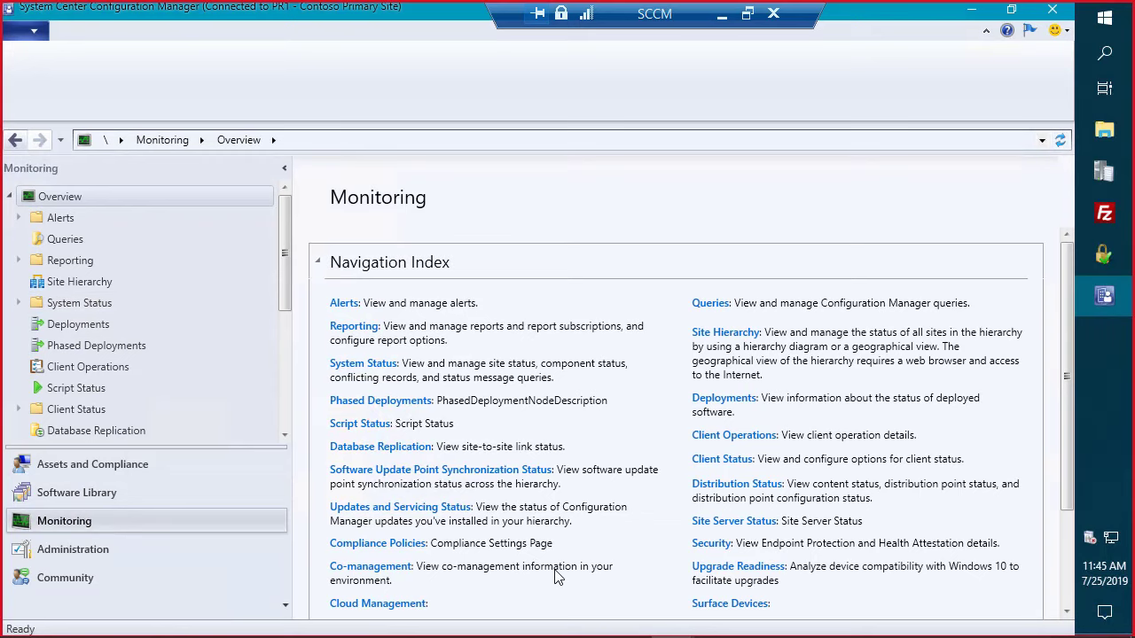
click(17, 261)
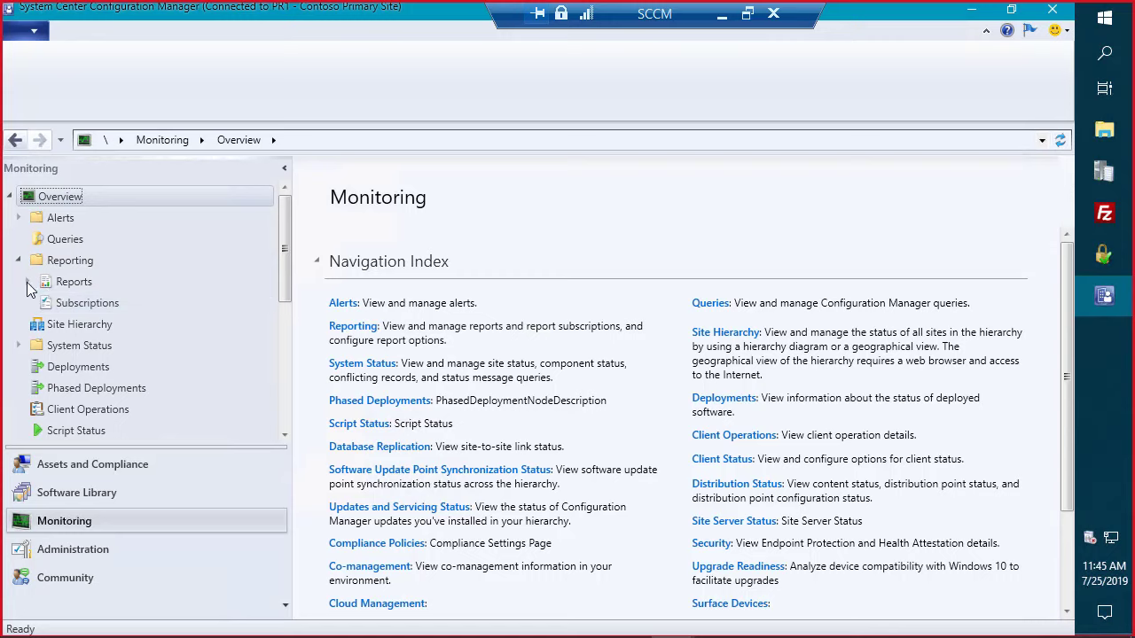
click(28, 282)
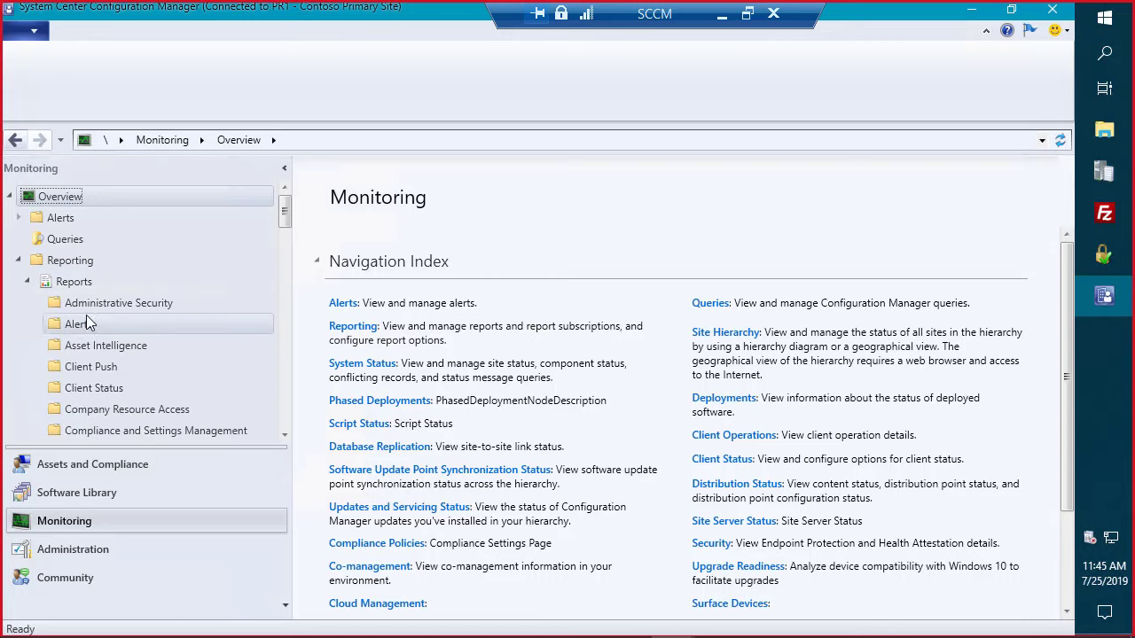
scroll(92, 327, down, 10)
scroll(92, 326, down, 8)
scroll(89, 319, up, 3)
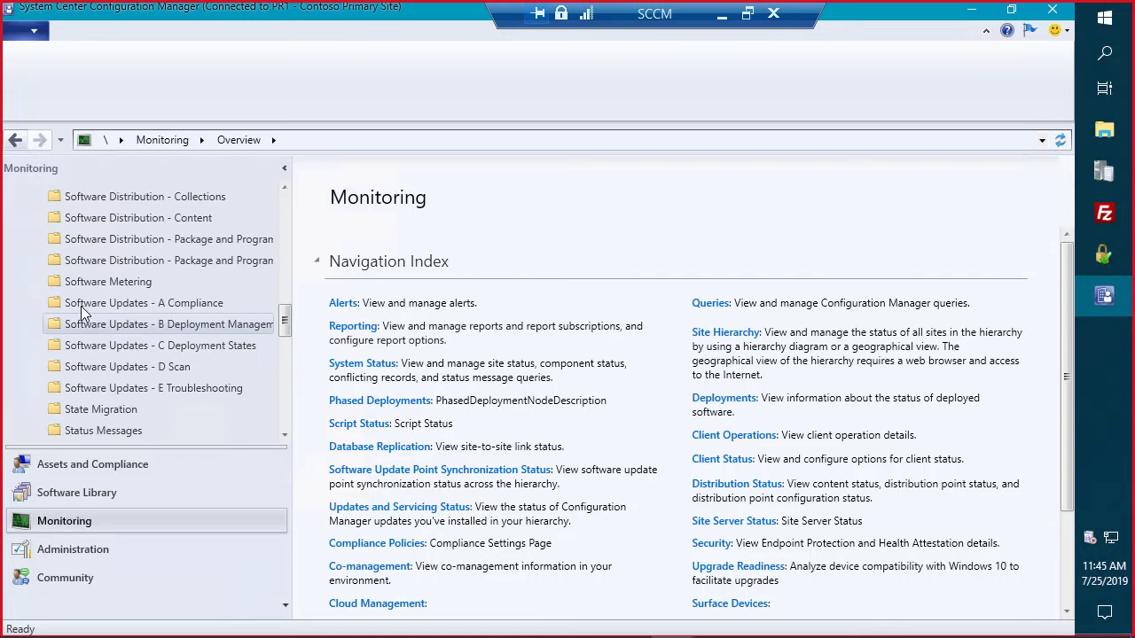
scroll(85, 315, up, 6)
click(116, 368)
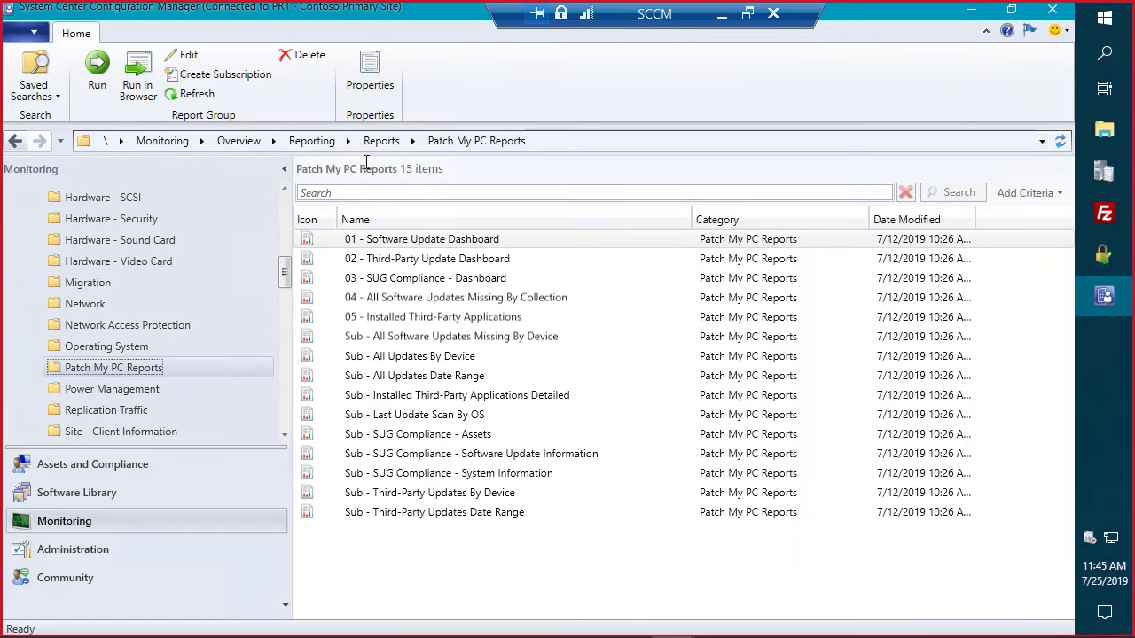
Step: Run the 01 - Software Update Dashboard report in a maximized window, collapse its description and parameter areas, and set the zoom to Page Width
right_click(396, 241)
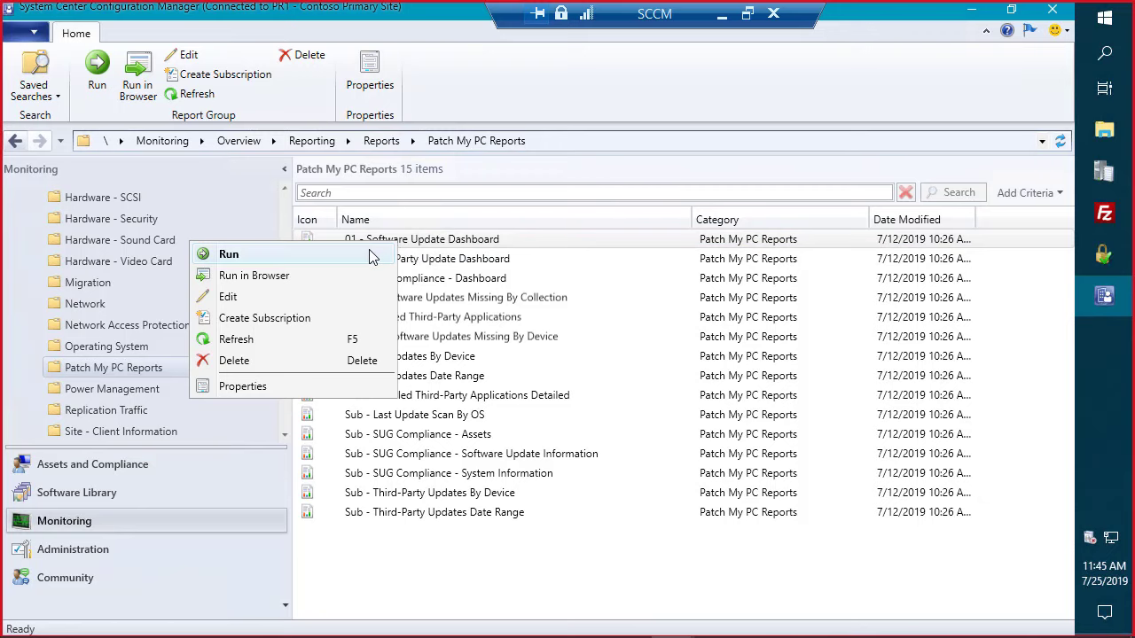
click(372, 256)
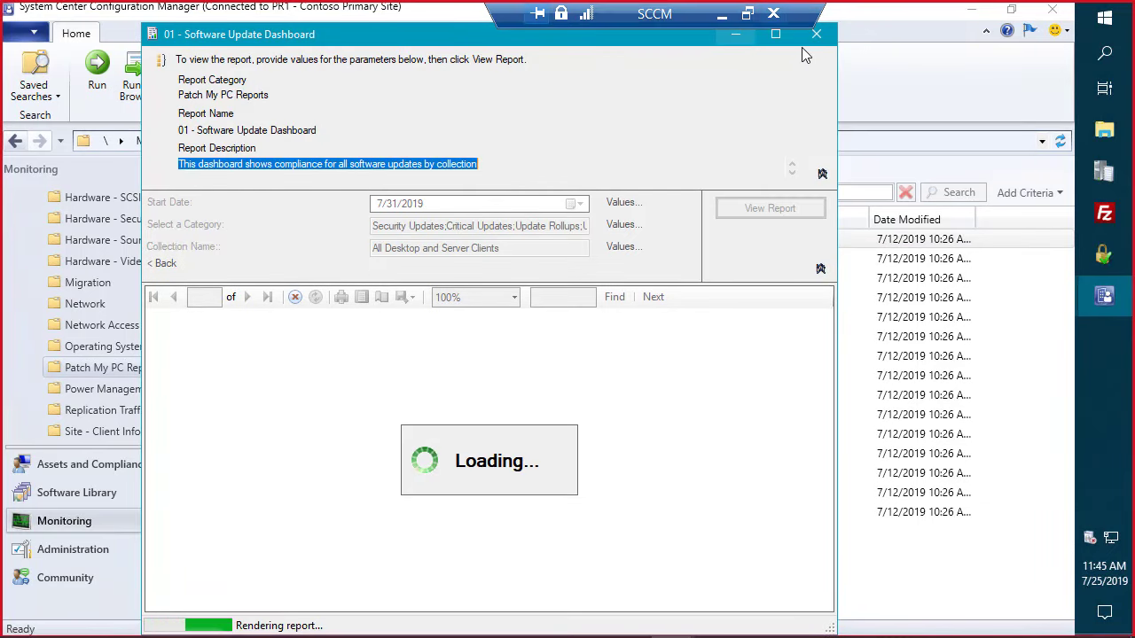
click(774, 34)
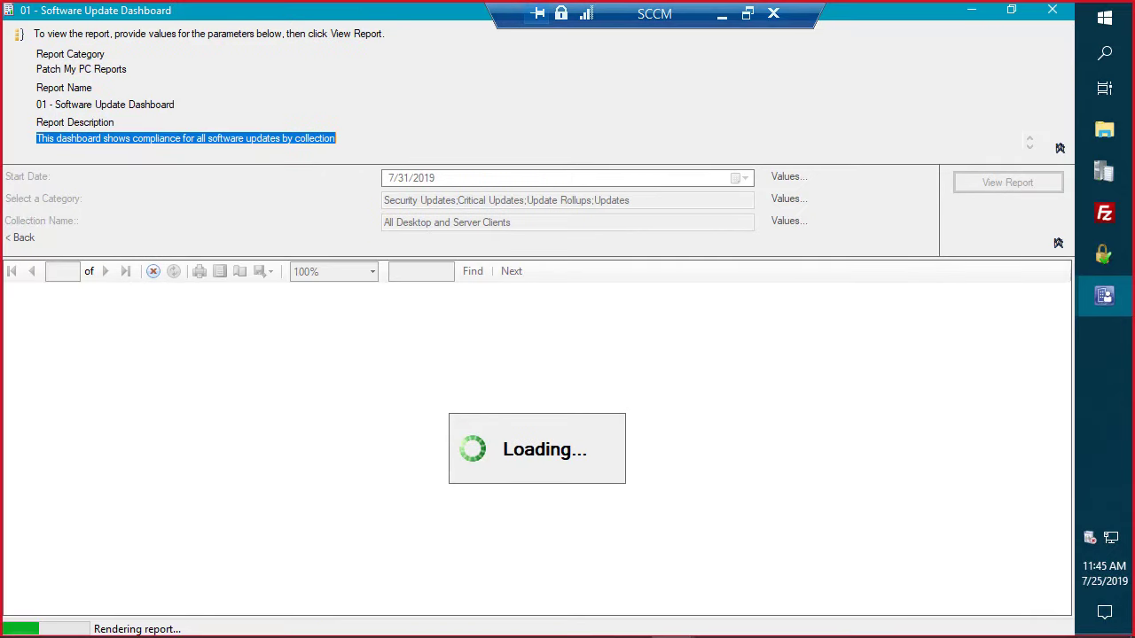
click(1059, 148)
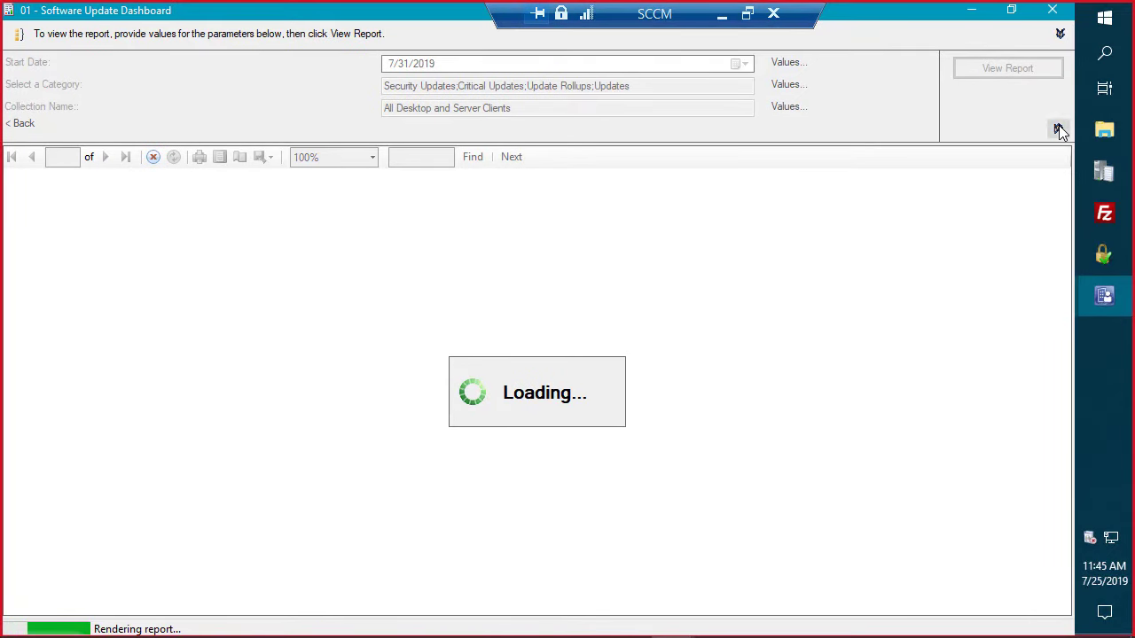
click(1058, 130)
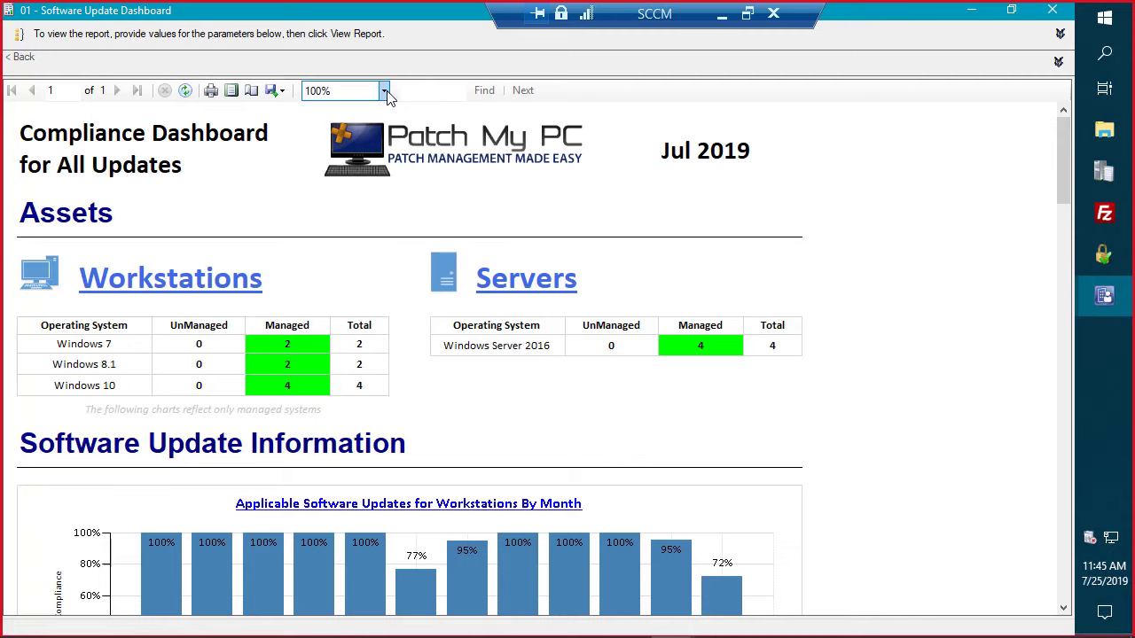
click(384, 91)
click(341, 109)
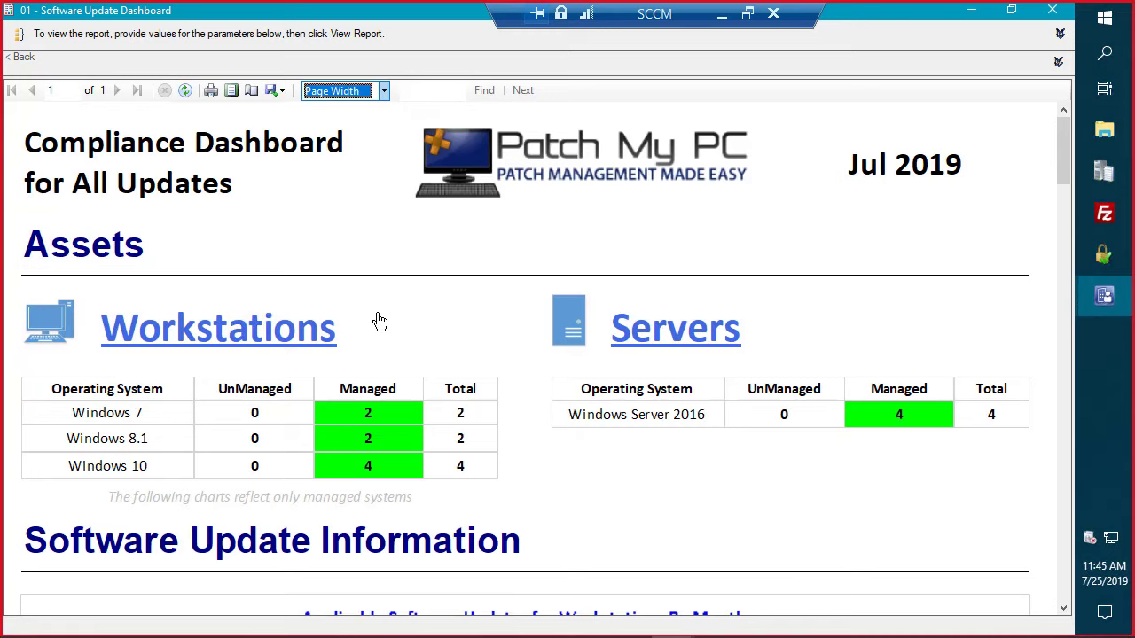
Step: Examine the dashboard's asset tables and monthly charts, drill into the Jul-19 workstation updates, and return to the dashboard
scroll(375, 319, down, 4)
scroll(359, 324, up, 3)
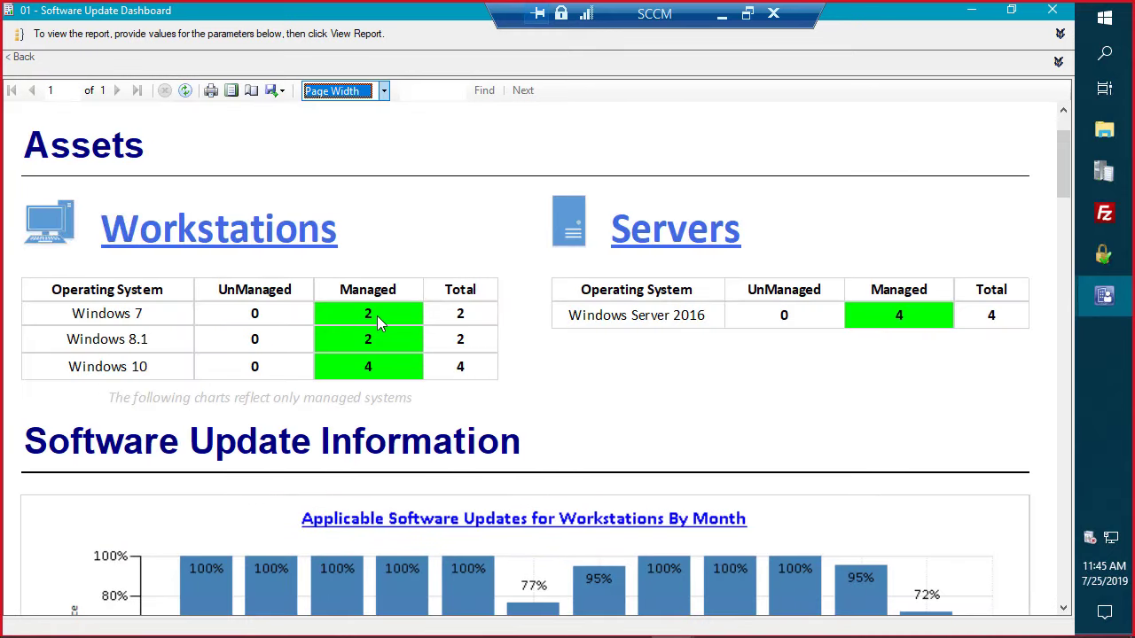
scroll(585, 342, down, 6)
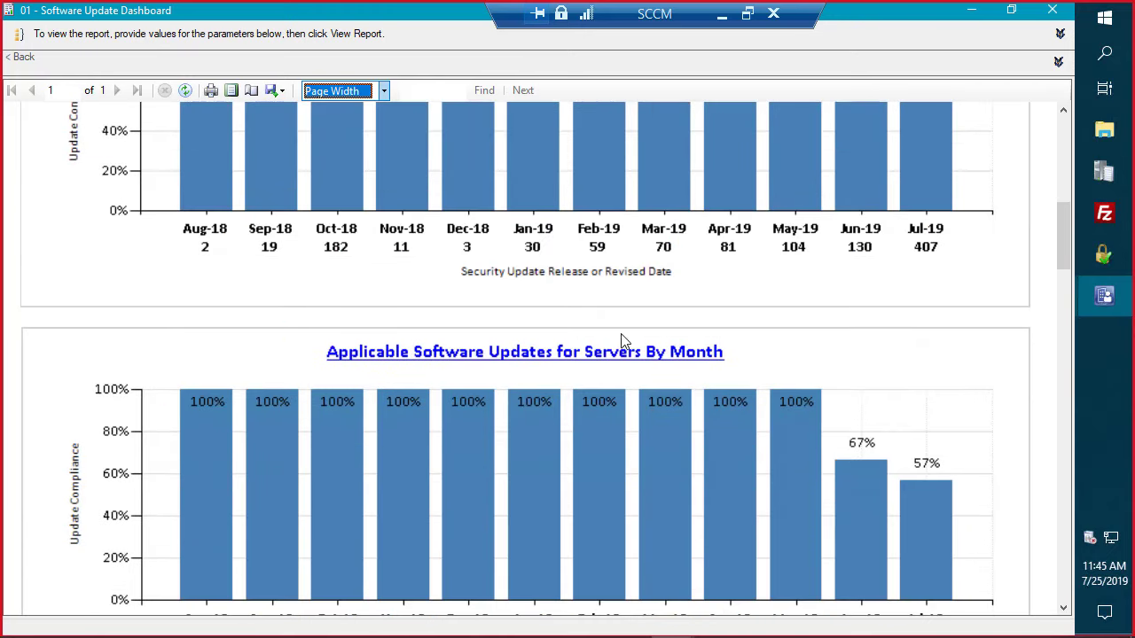
scroll(846, 247, up, 3)
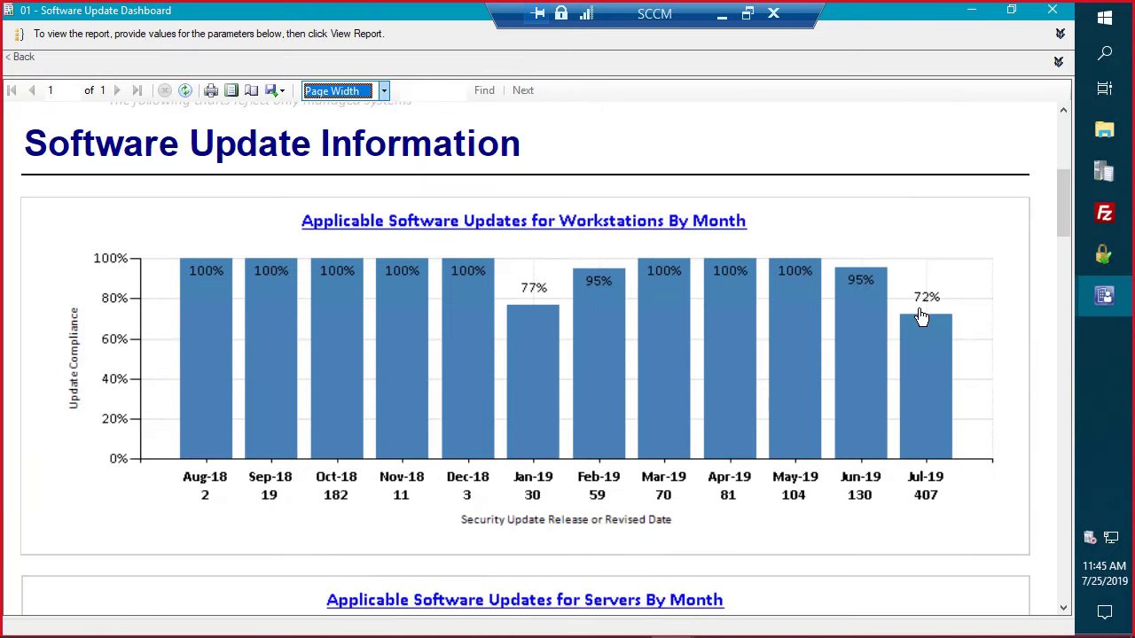
click(925, 364)
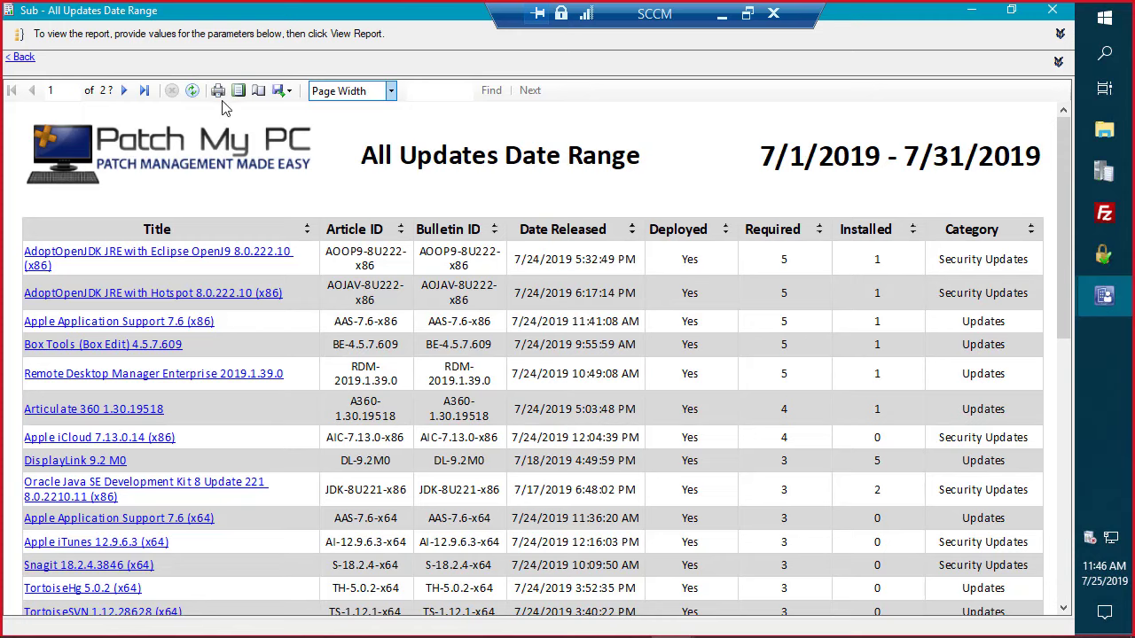
click(22, 57)
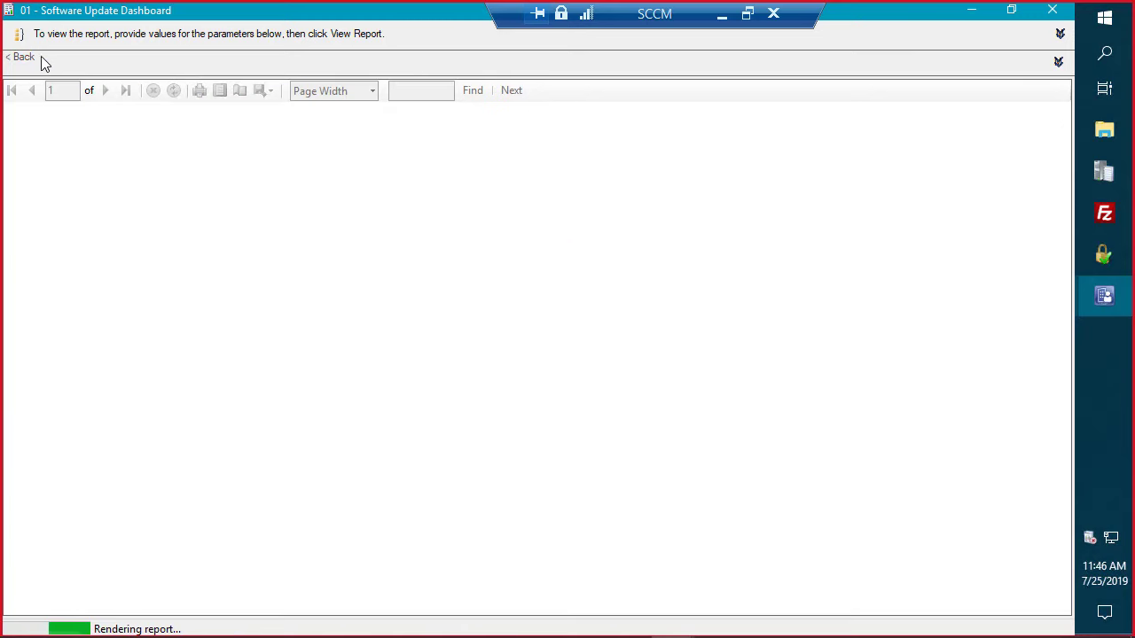
Step: Switch from the SCCM session to the Teams meeting chat, and expand the latest question about verbose logging and re-publishing to read it
click(721, 16)
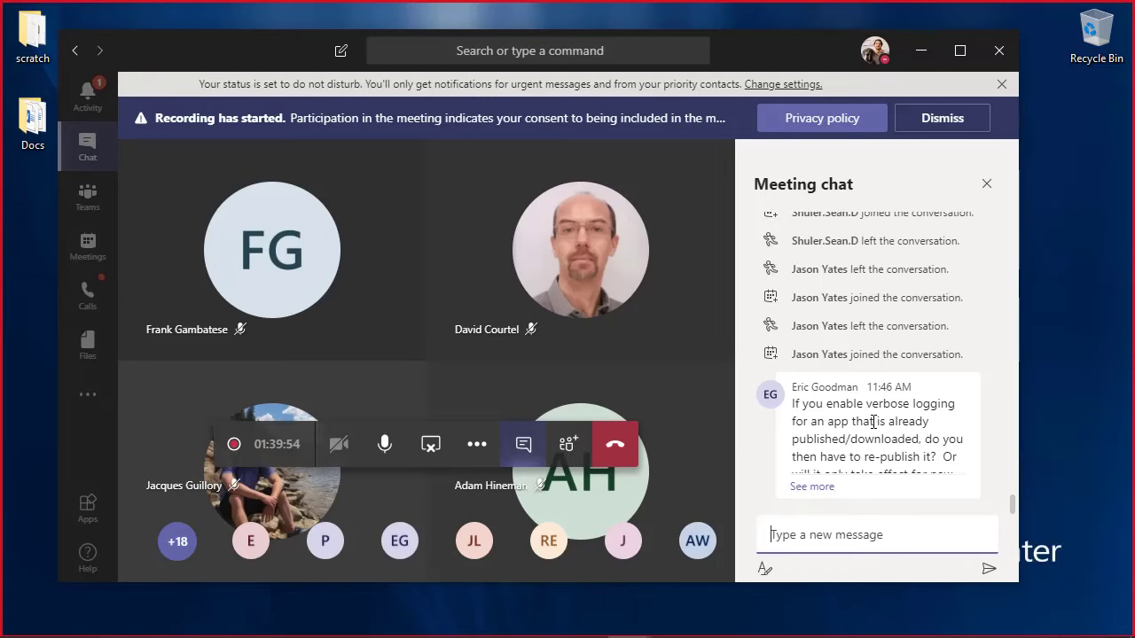
drag(857, 423, 962, 488)
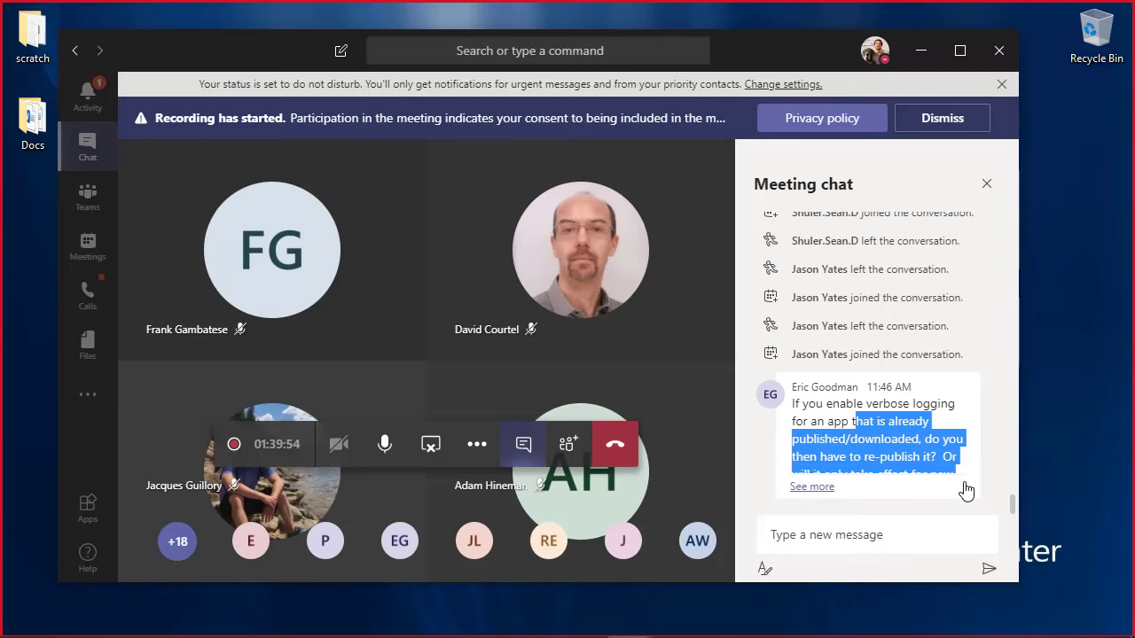
click(883, 455)
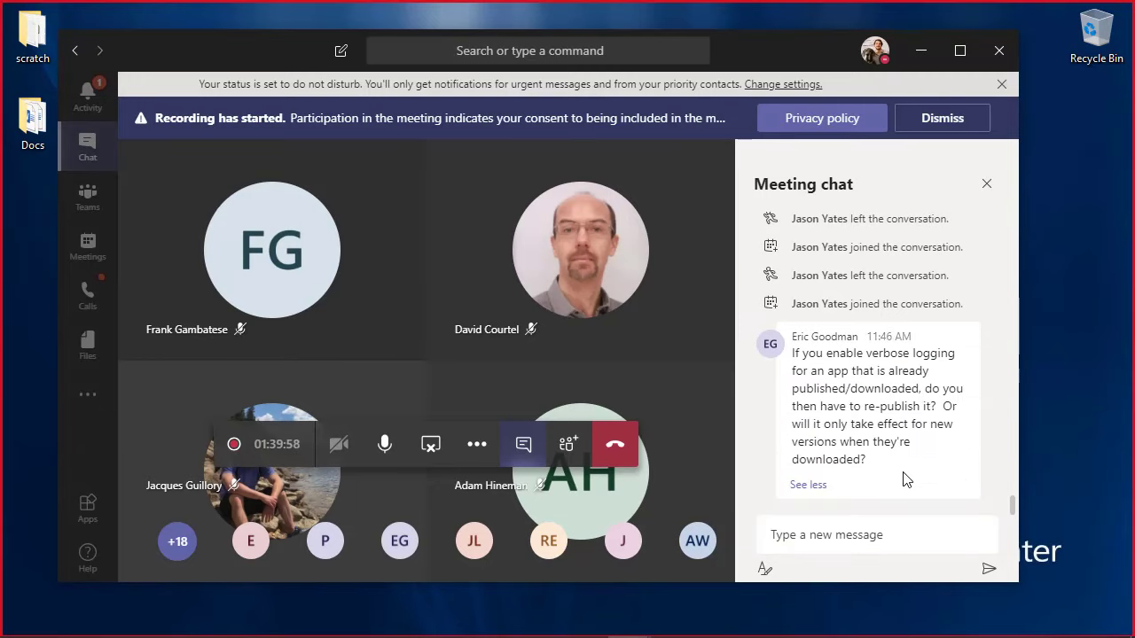
Step: Return to the SCUP remote session, switch to Chrome, and load the SCCM Catalog FAQ's page from the Patch My PC website
mouse_move(514, 631)
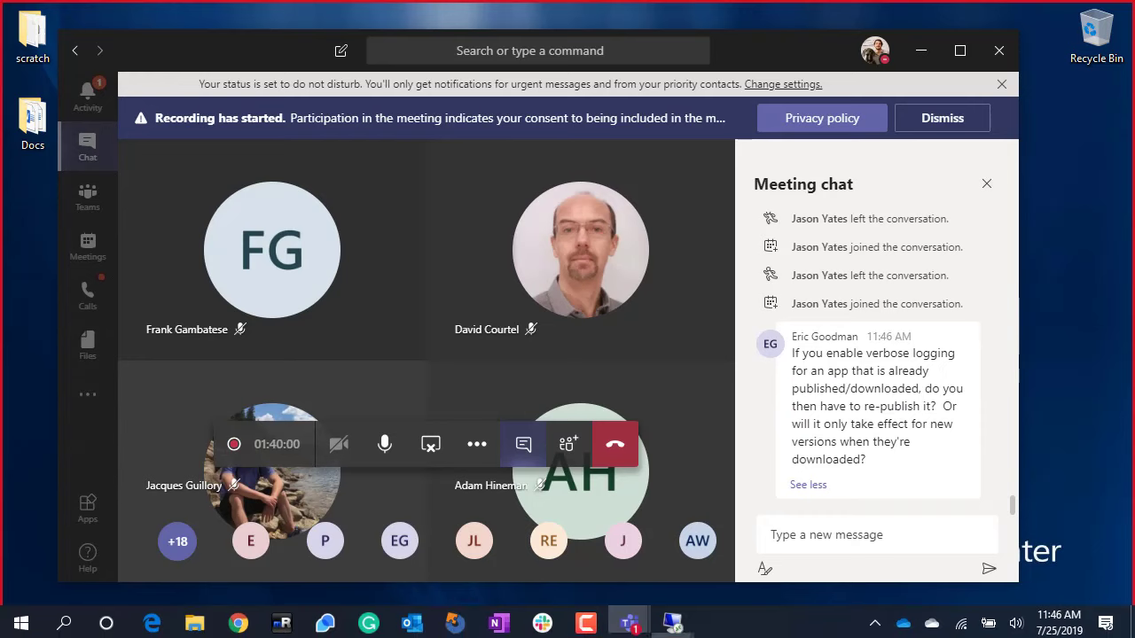
mouse_move(674, 624)
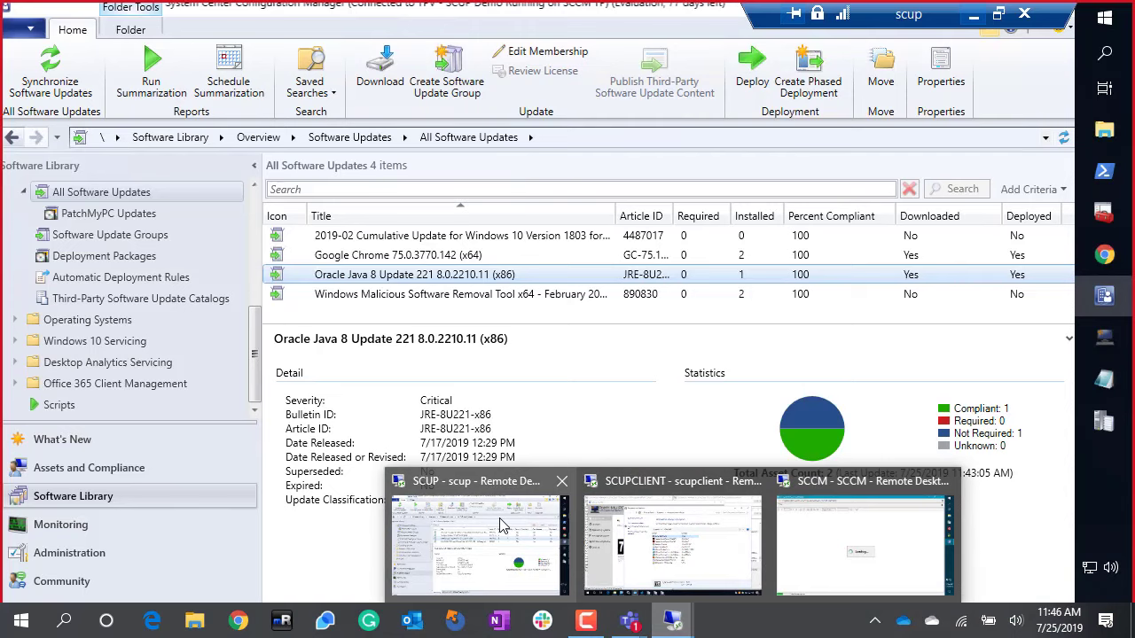
click(501, 525)
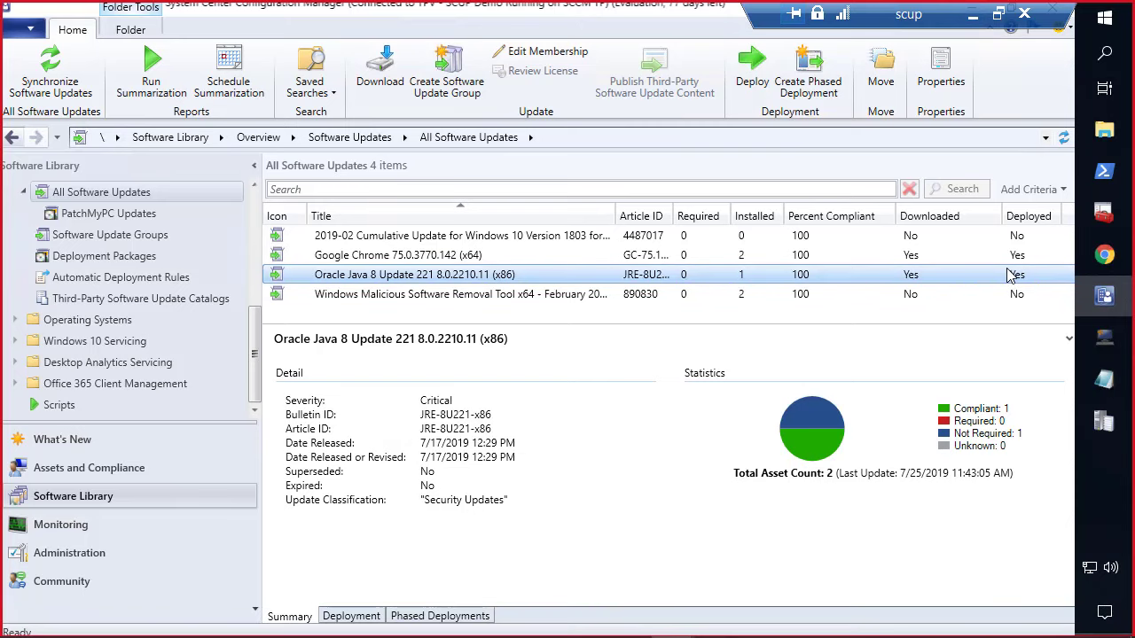
click(1102, 257)
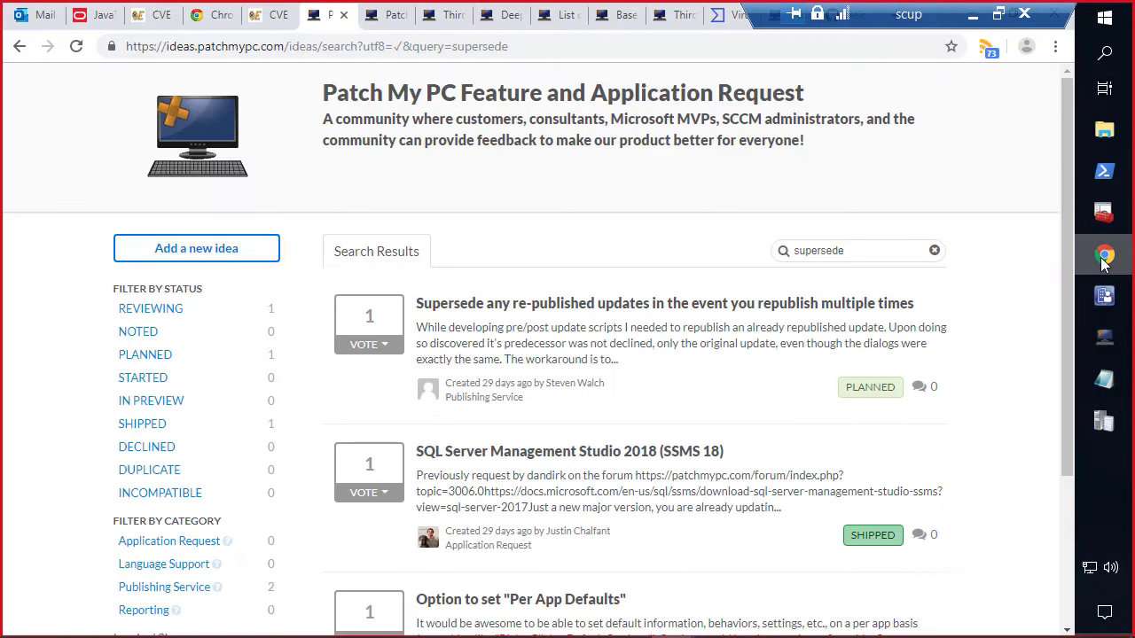
click(376, 16)
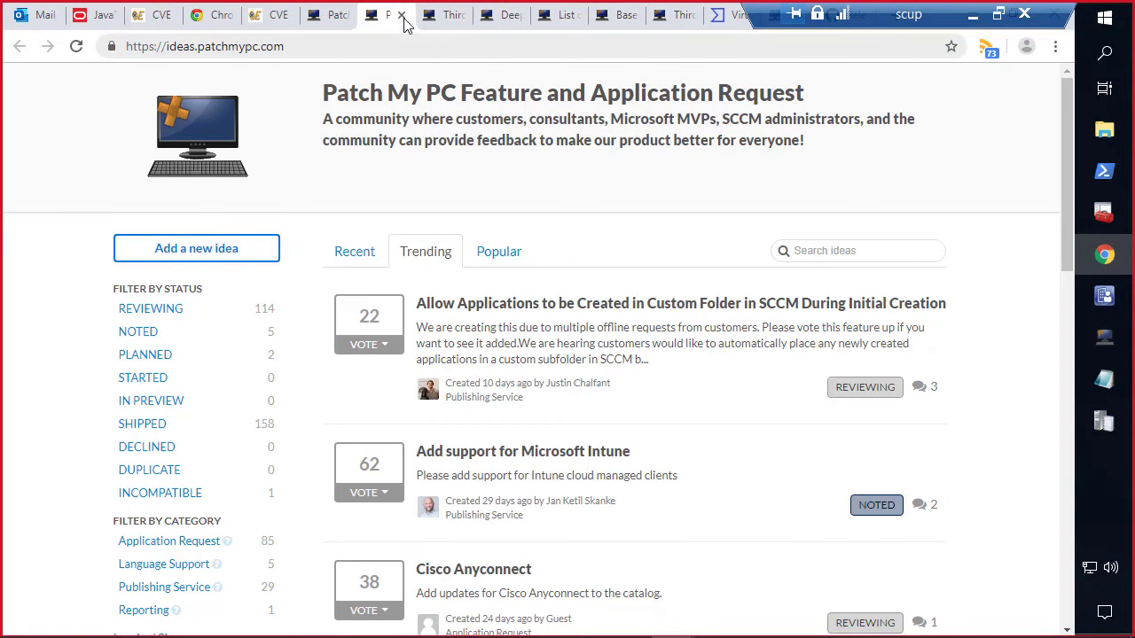
click(443, 15)
mouse_move(554, 169)
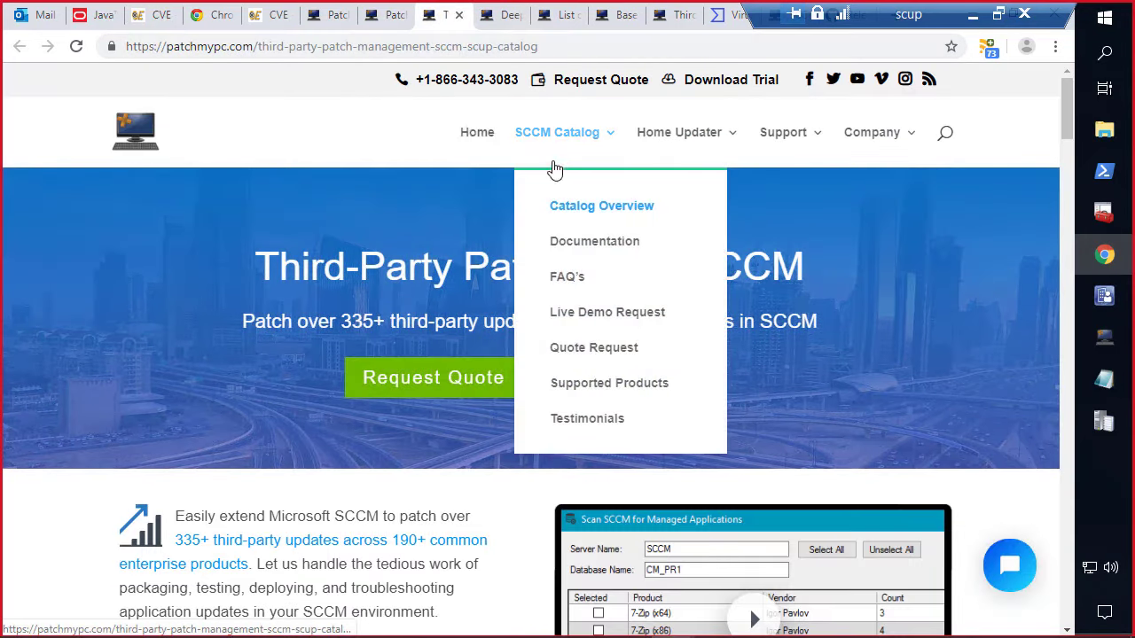
click(585, 285)
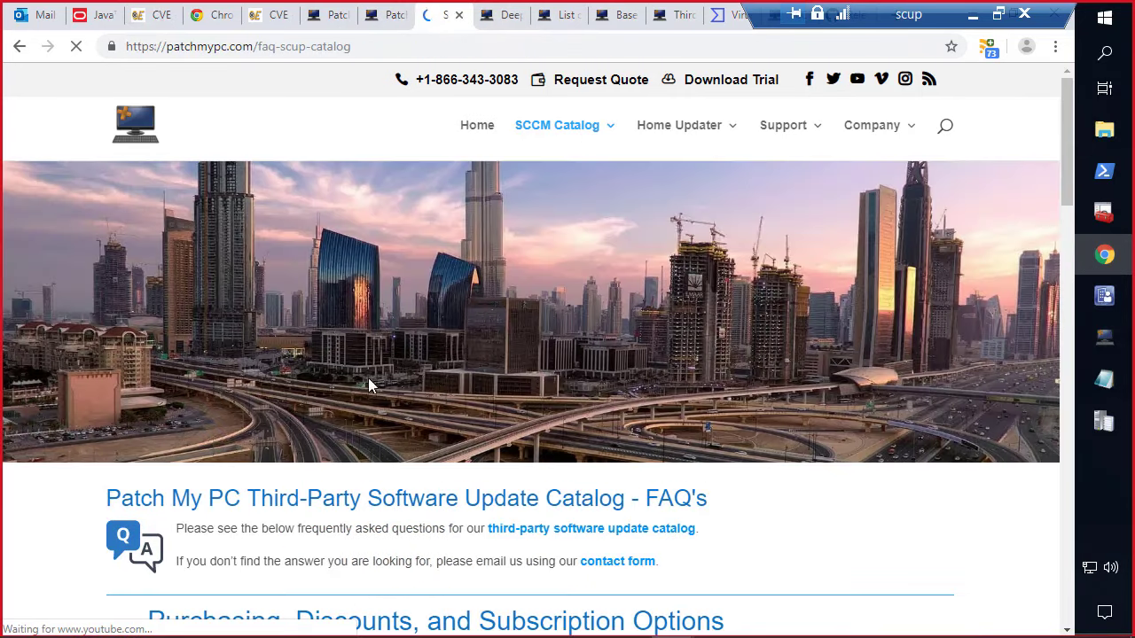
Step: Find "repu" on the FAQ page, expand "When, Why, and How to Republish Update(s)", and read the scenarios that require republishing
key(ctrl+f)
text(repu)
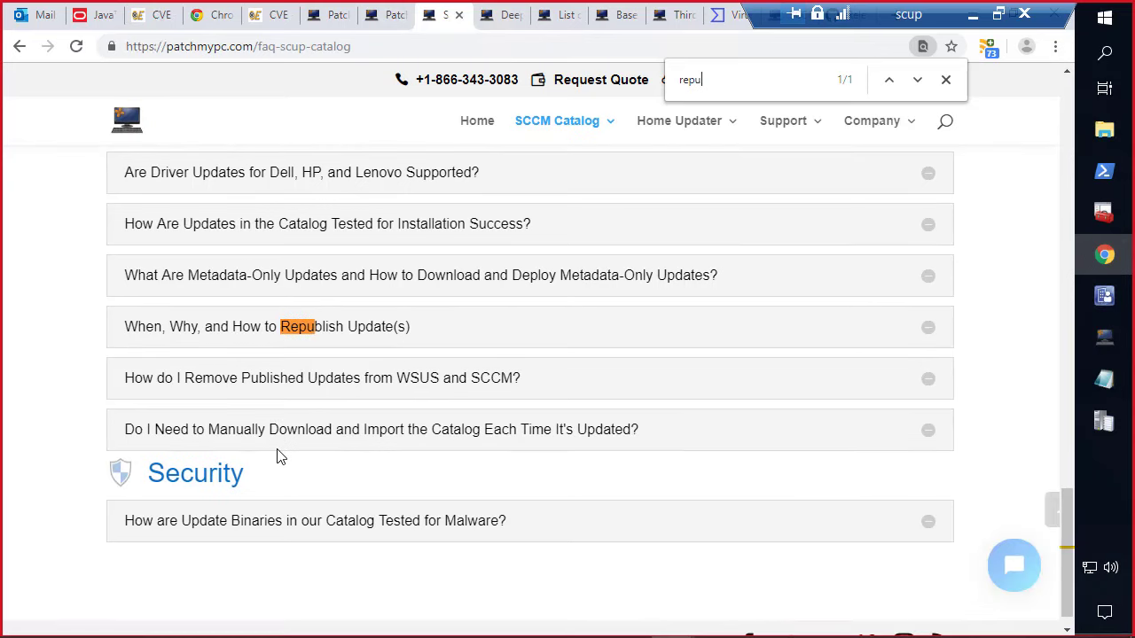
click(219, 330)
scroll(216, 413, down, 1)
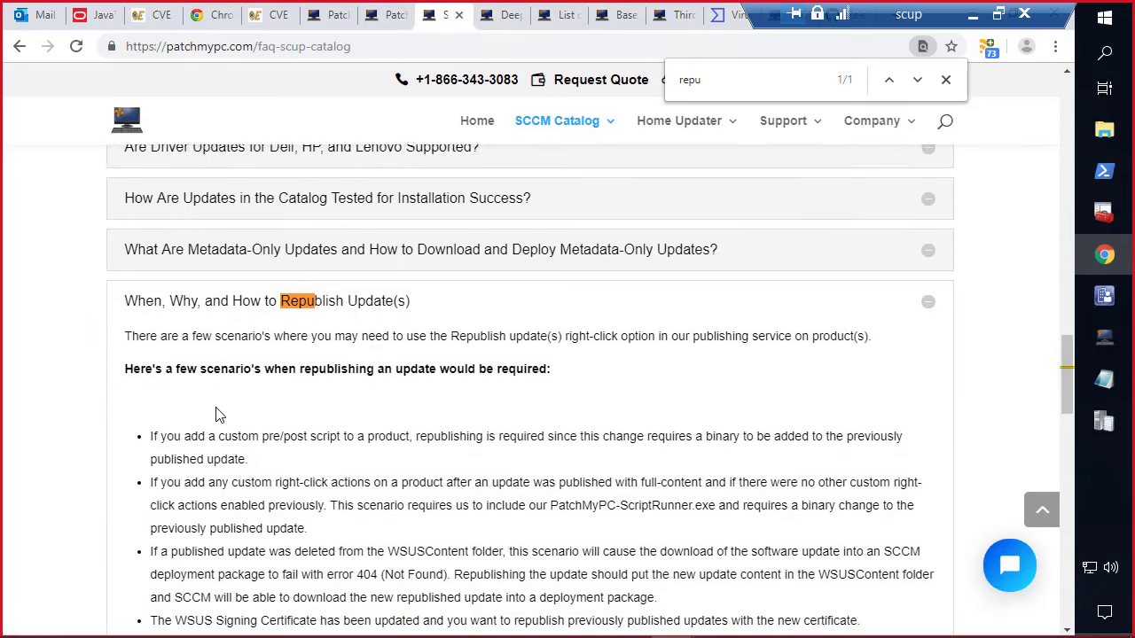
scroll(219, 415, down, 1)
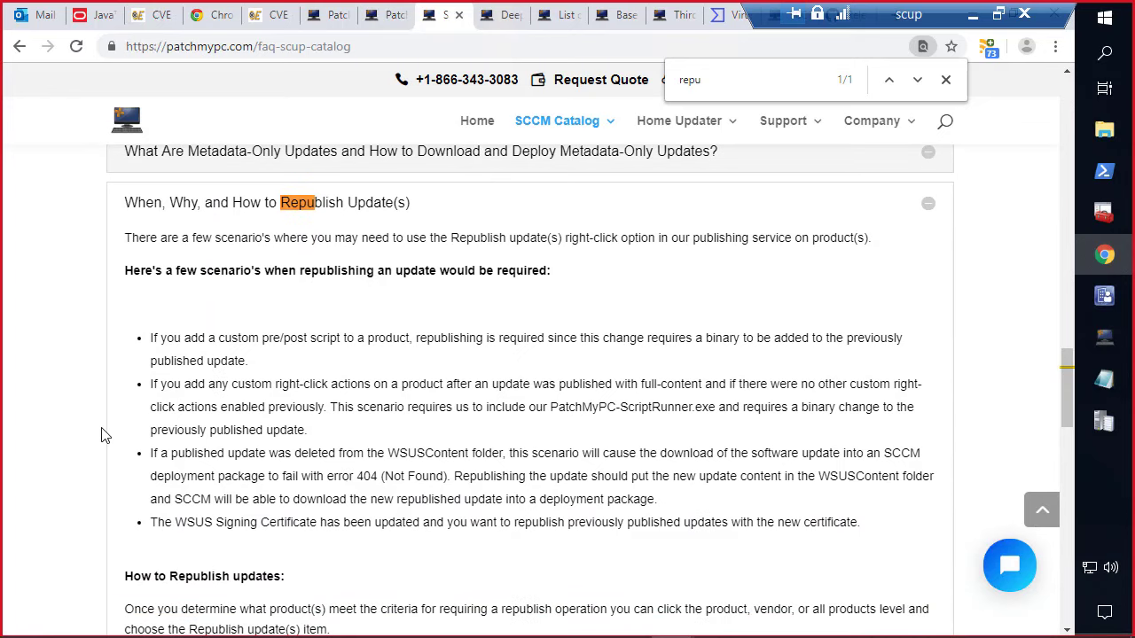
Step: Find Chrome in the Patch My PC Publishing Settings update rules and locate the republish option for Google Chrome (x64)
click(1102, 337)
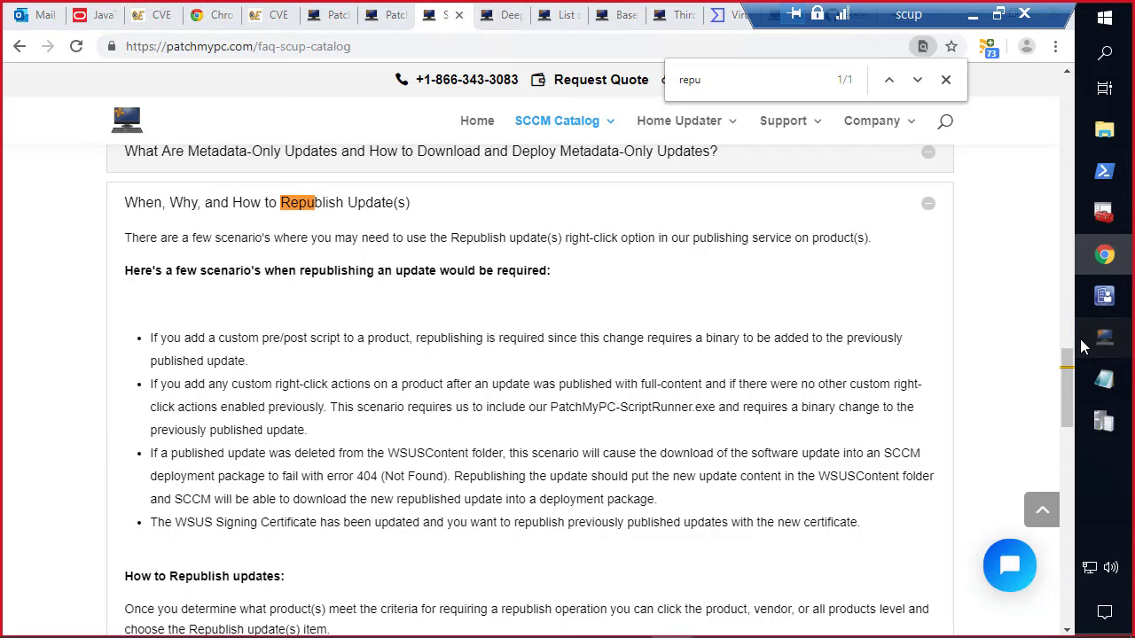
click(359, 129)
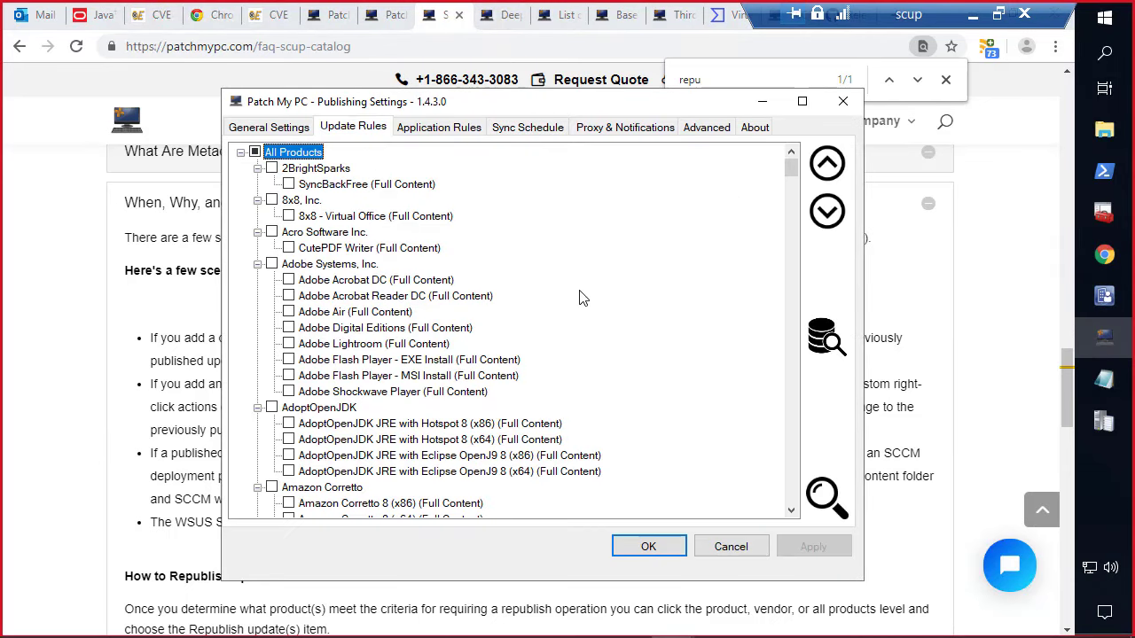
key(ctrl+f)
text(chrome)
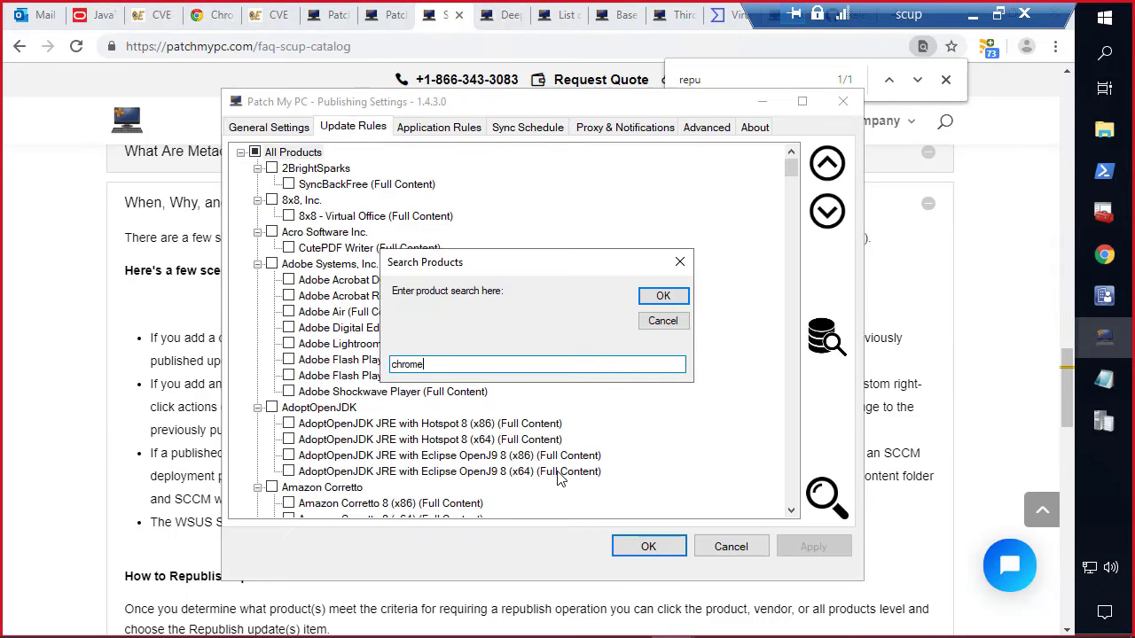
key(Return)
scroll(306, 332, down, 2)
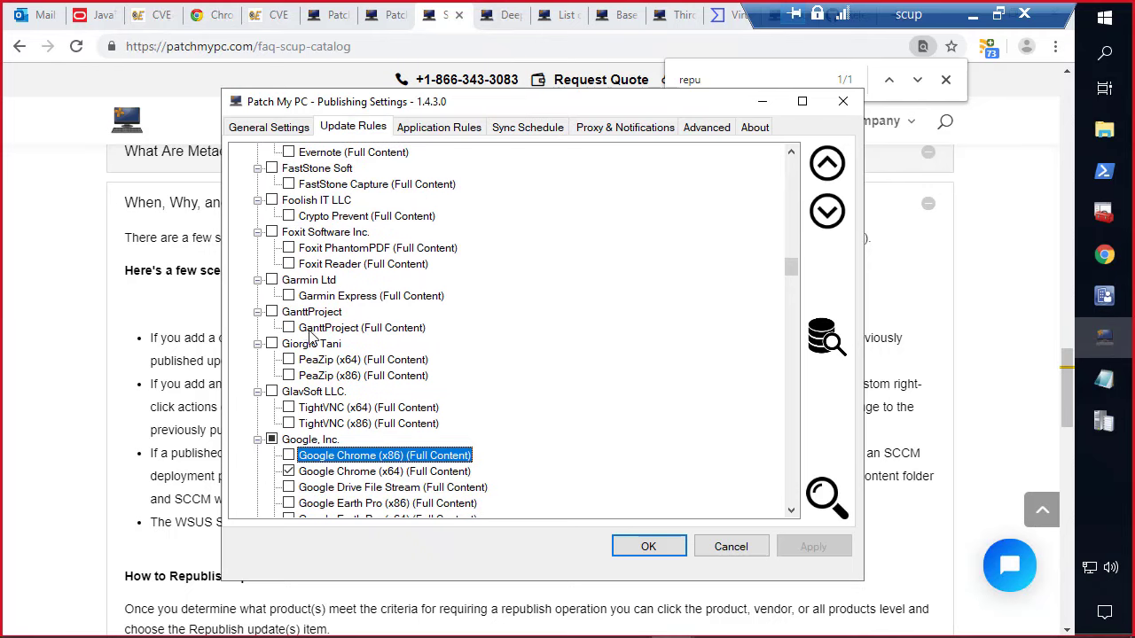
right_click(370, 426)
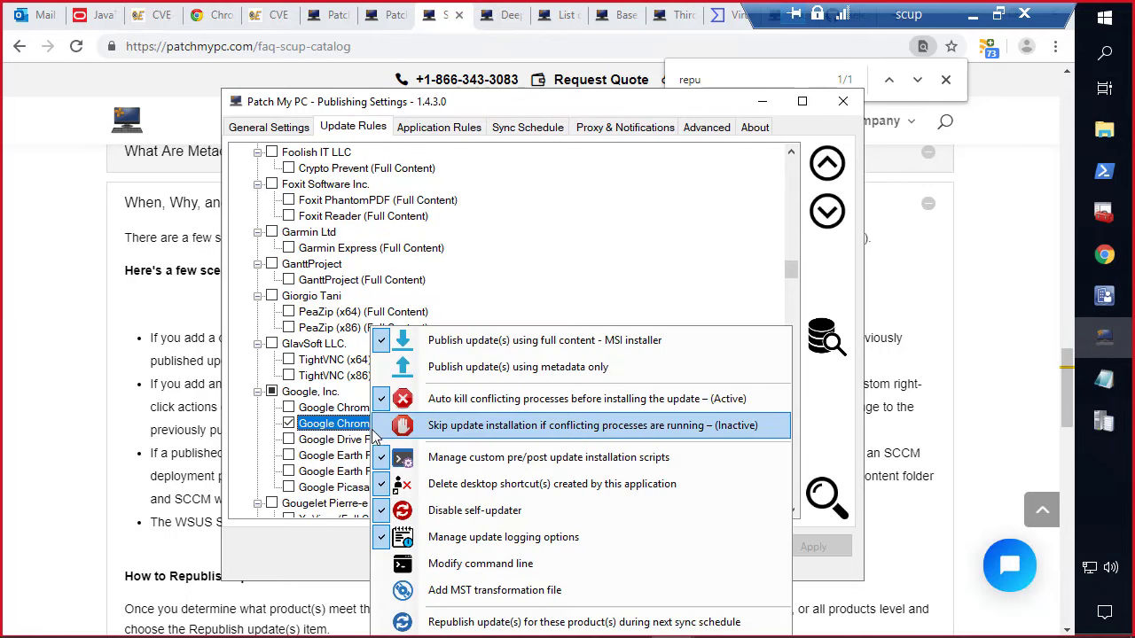
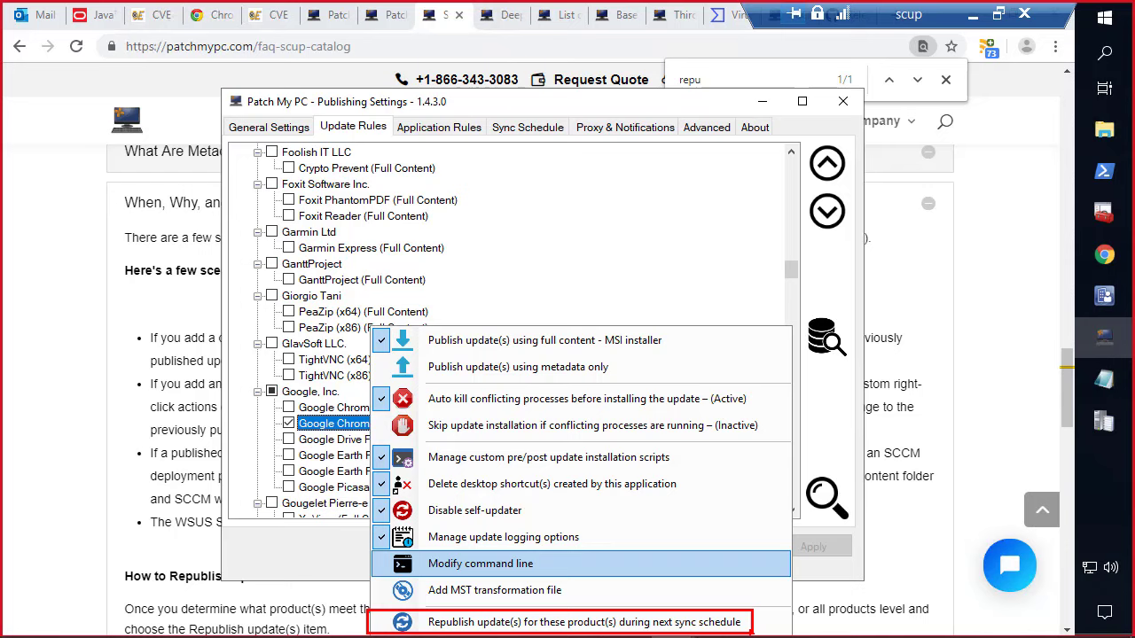
click(620, 621)
Step: View the application rules in the Publishing Settings, and check the Teams meeting chat for new questions
click(454, 129)
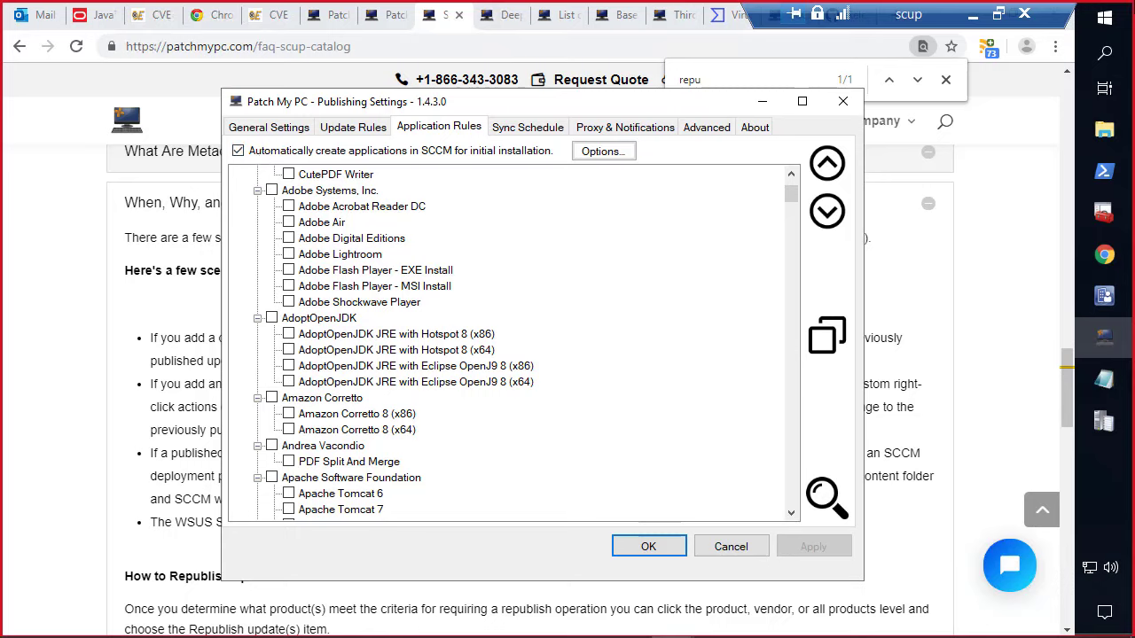
click(972, 14)
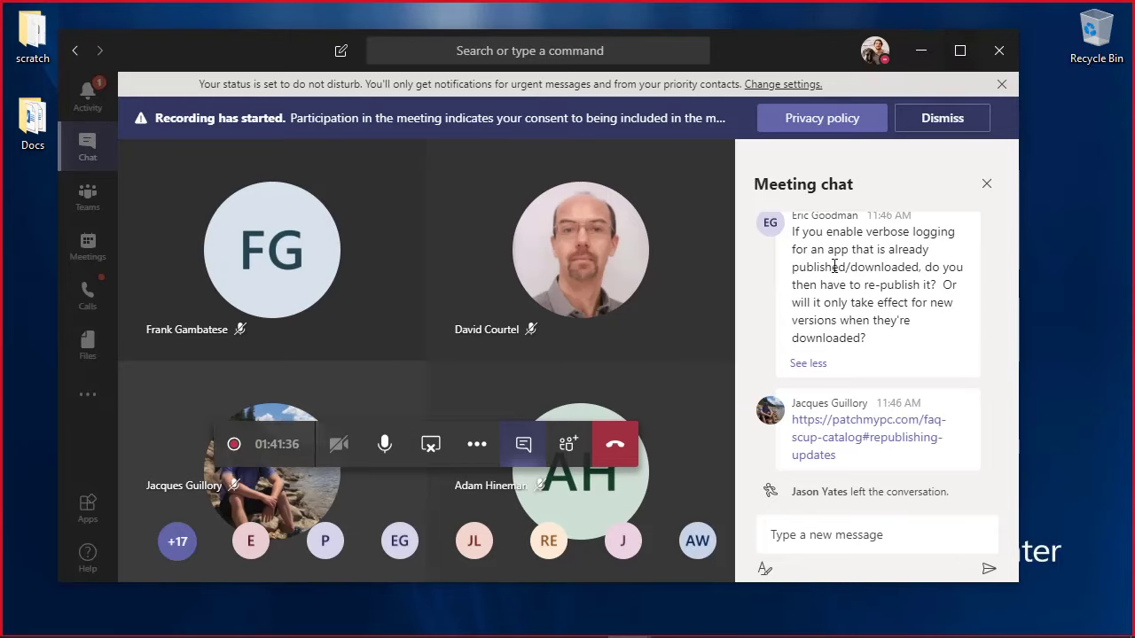
mouse_move(576, 631)
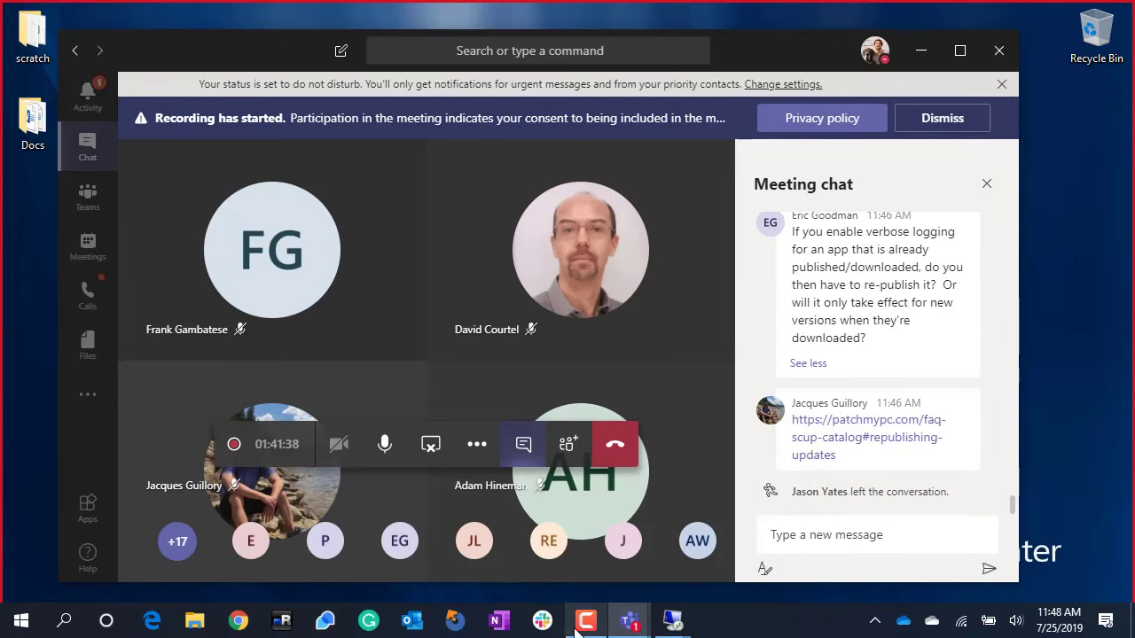
mouse_move(673, 620)
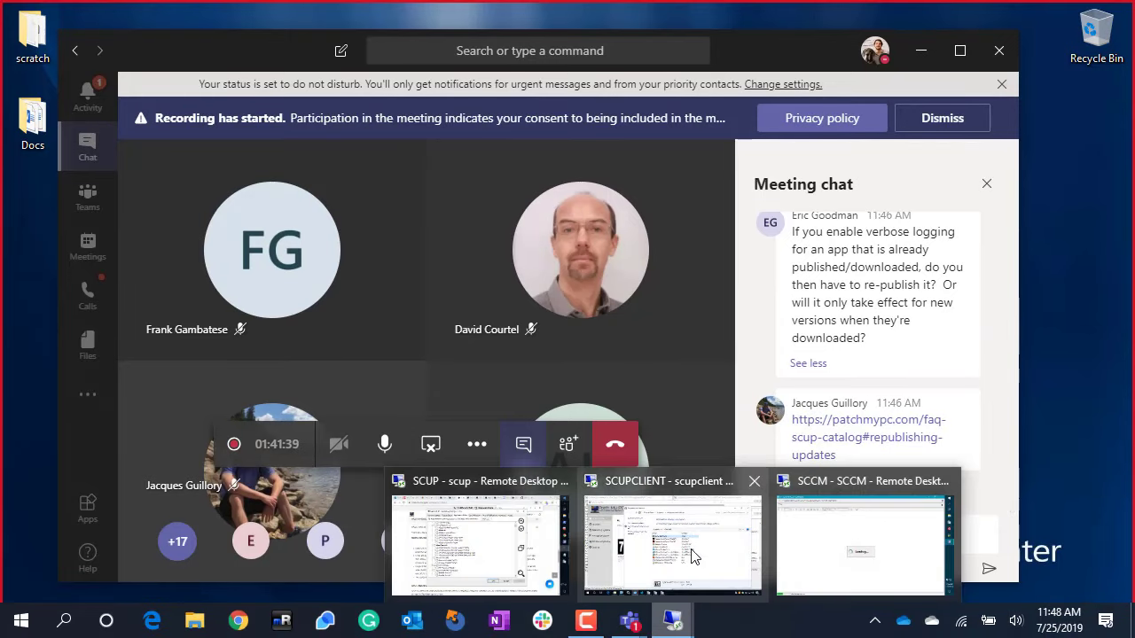
mouse_move(493, 535)
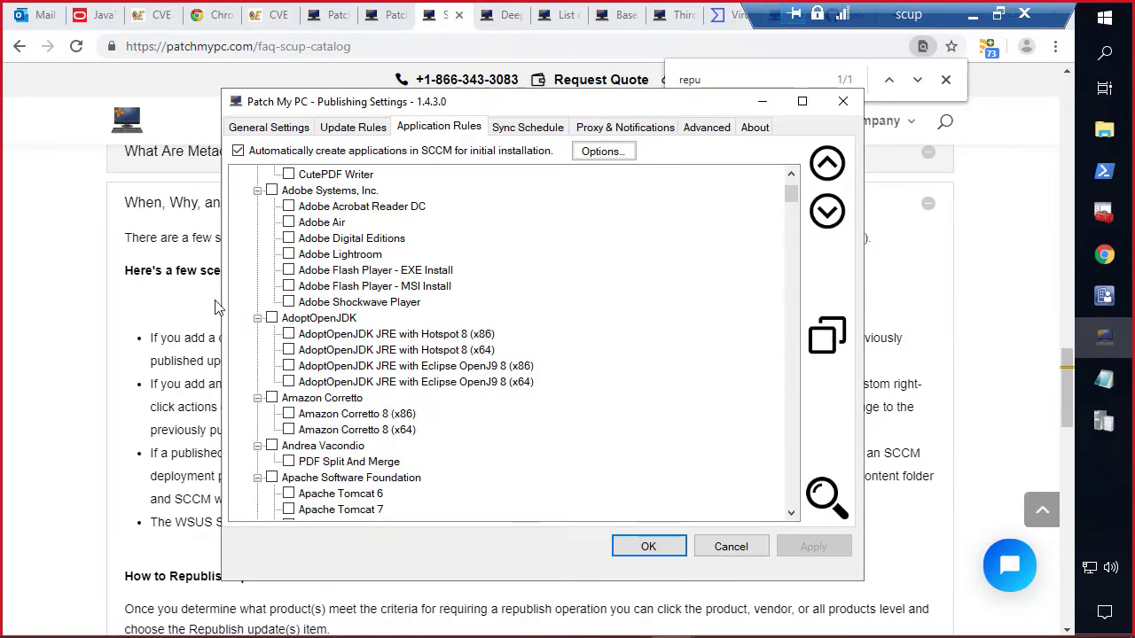
click(973, 14)
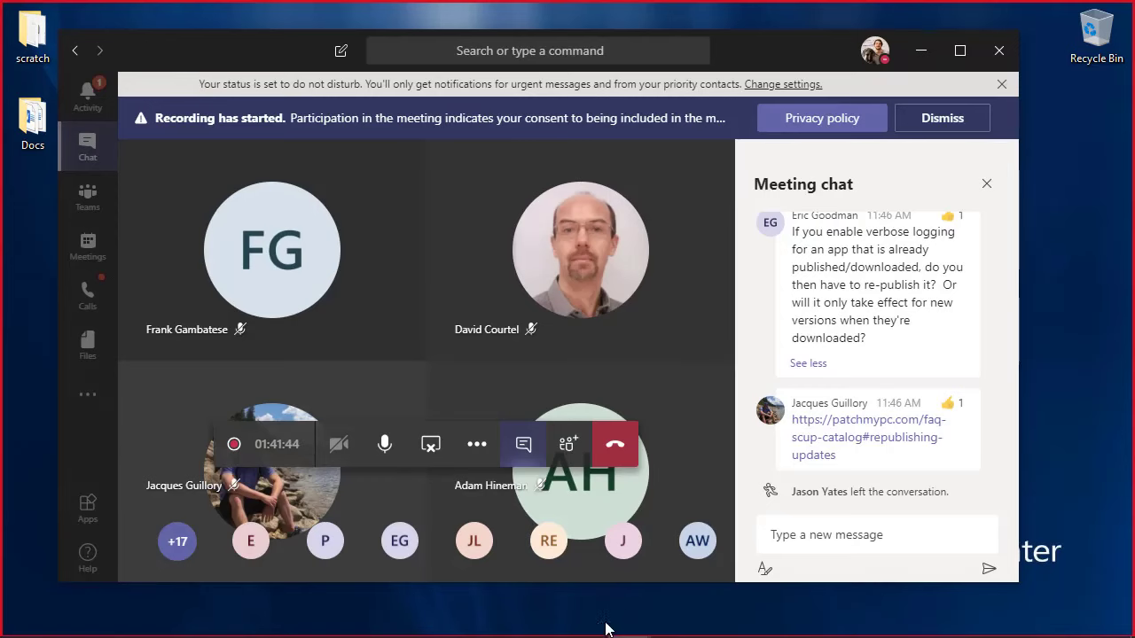
mouse_move(671, 625)
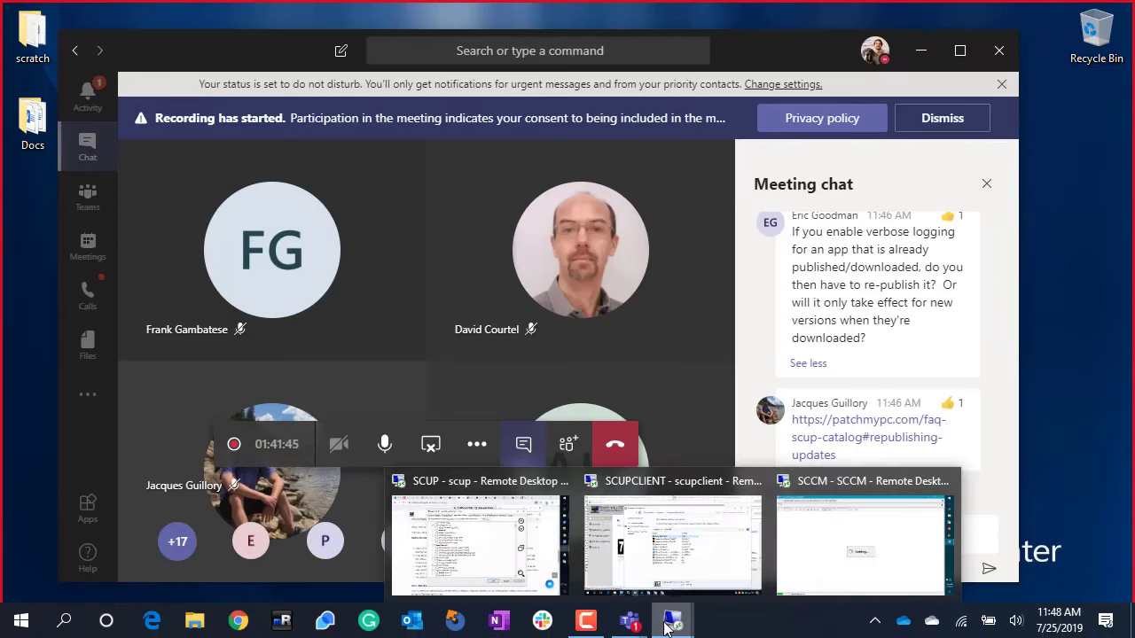
Step: Switch to the SCCM remote session and review the Software Update Dashboard's workstation and server compliance charts
click(809, 533)
scroll(620, 364, down, 5)
scroll(618, 360, down, 8)
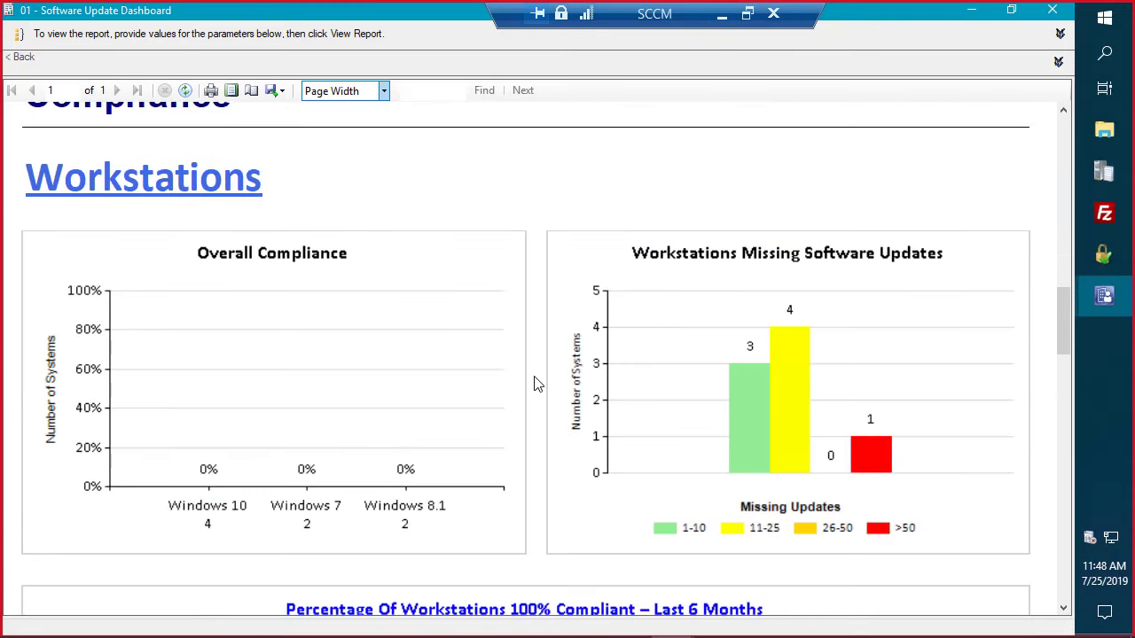
scroll(527, 381, down, 8)
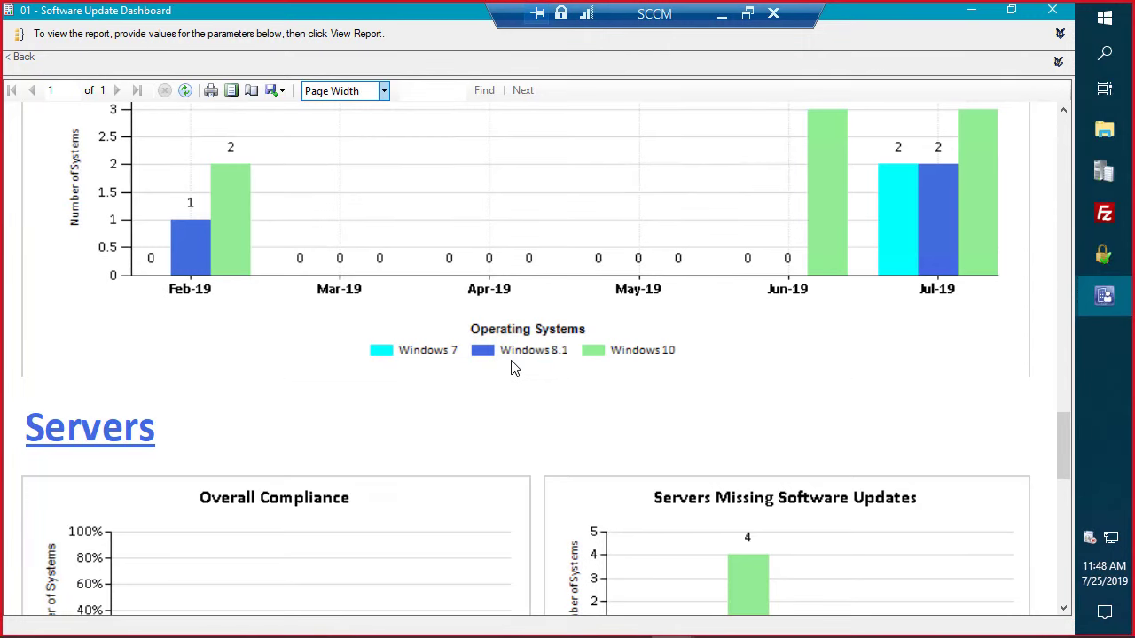
scroll(514, 368, down, 5)
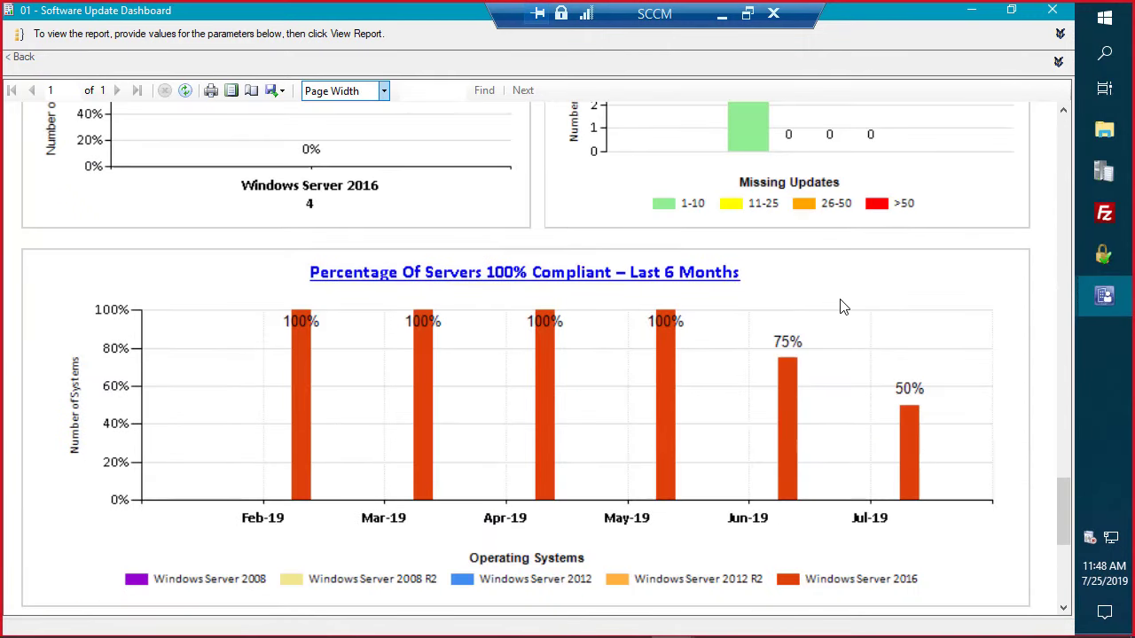
Step: Minimize the dashboard report and look over reports 02 to 05 in the Patch My PC Reports list
click(971, 10)
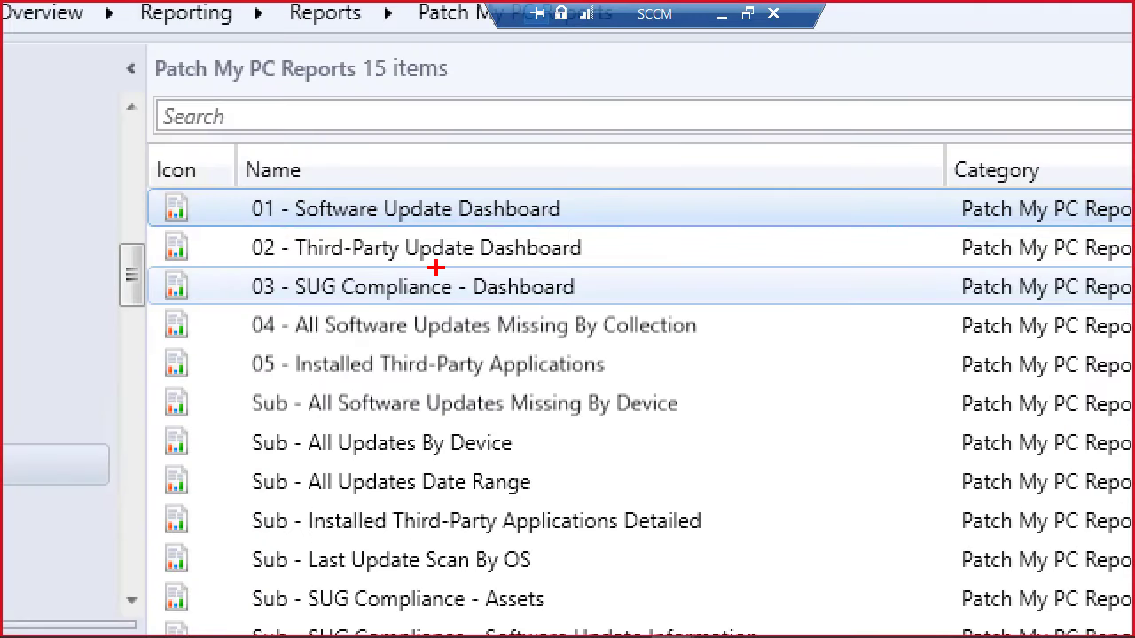
mouse_move(137, 230)
mouse_down()
mouse_move(628, 269)
mouse_move(707, 401)
mouse_up()
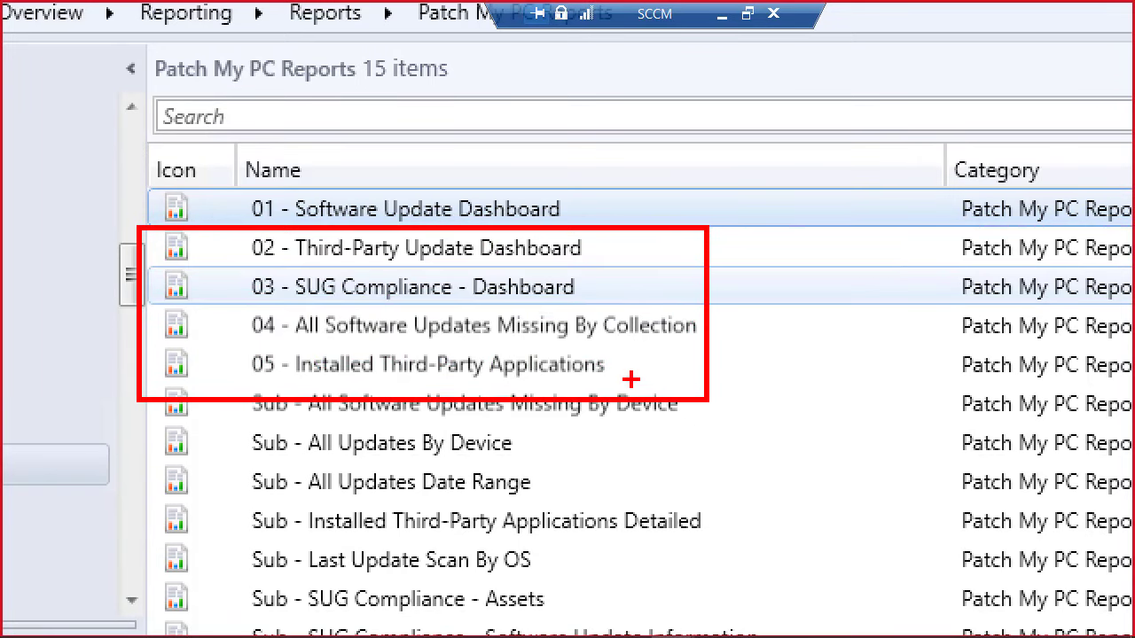
key(Escape)
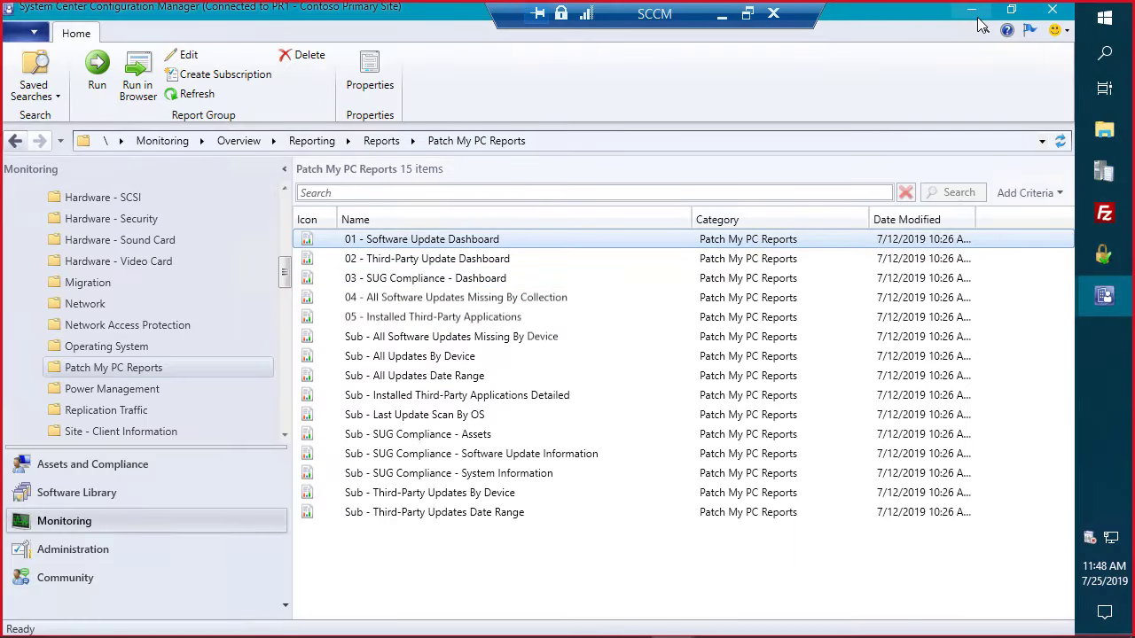
Step: Open Power BI Dashboard.pbix from the SCCM desktop in Power BI Desktop and review its Overview page
click(971, 11)
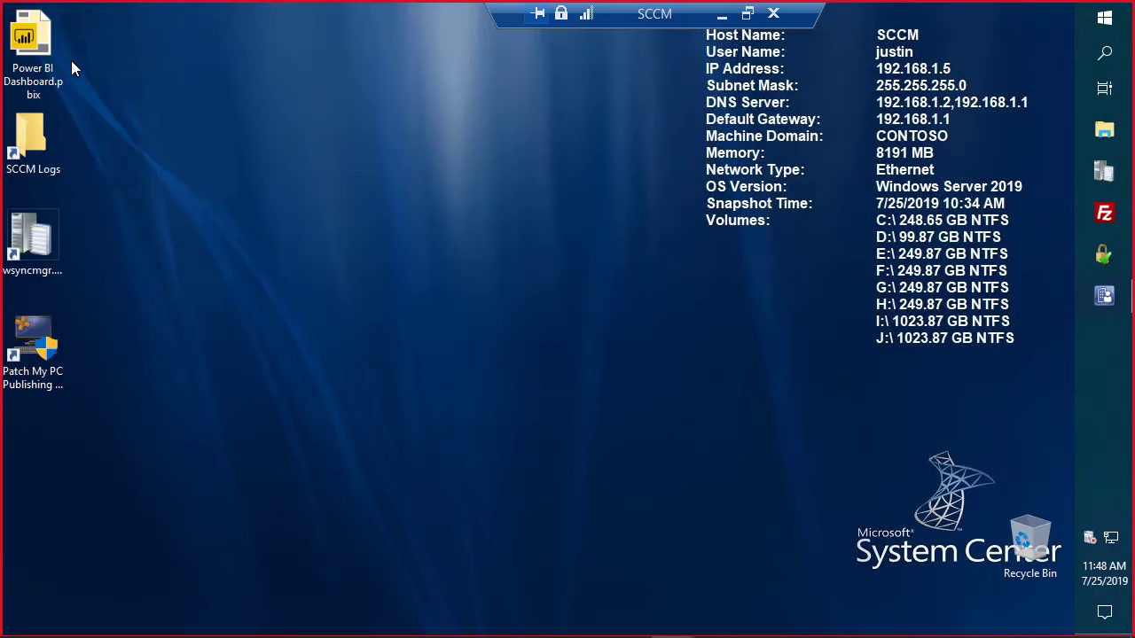
double_click(26, 53)
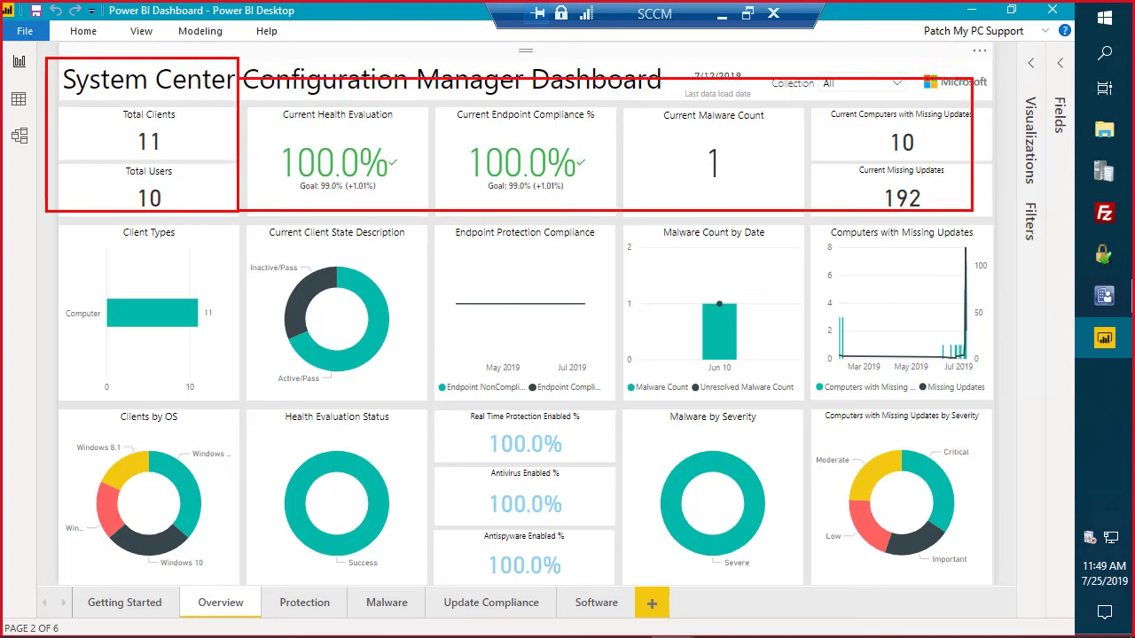
drag(424, 585, 555, 629)
key(Escape)
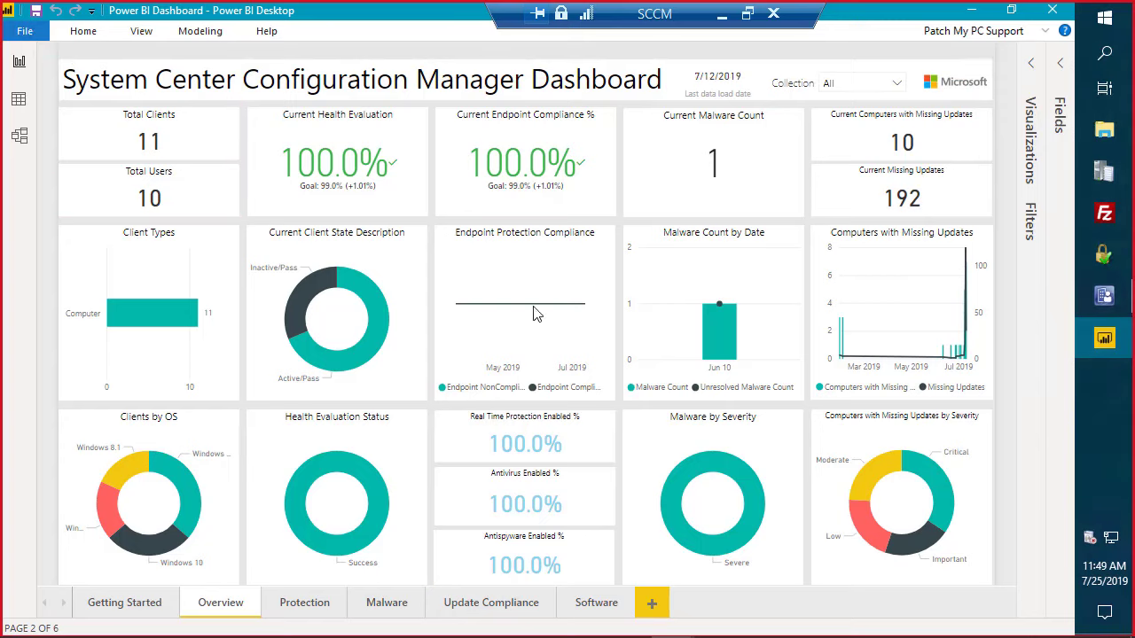
Step: Show the Update Compliance page and examine the third-party titles in the Computers with Missing Updates table
click(478, 607)
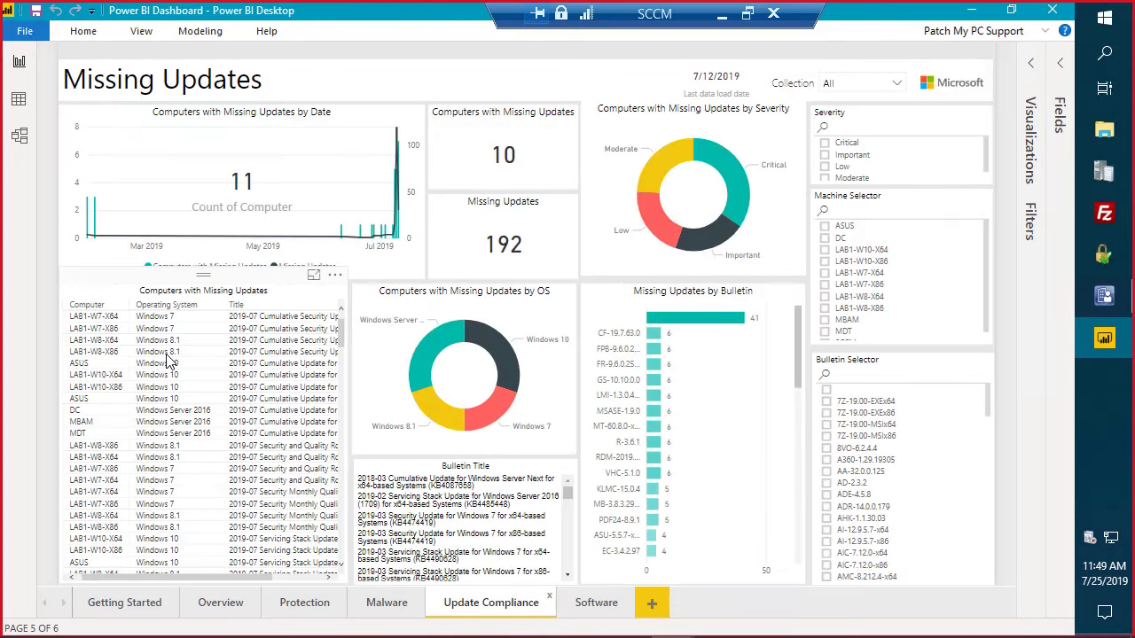
key(super+plus)
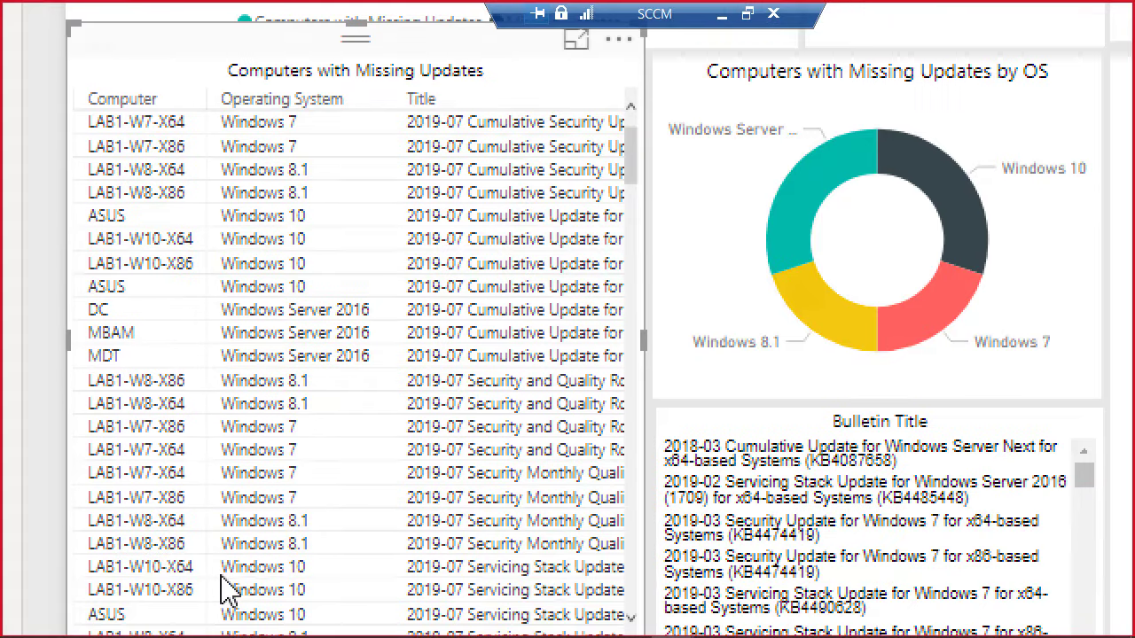
scroll(217, 297, down, 8)
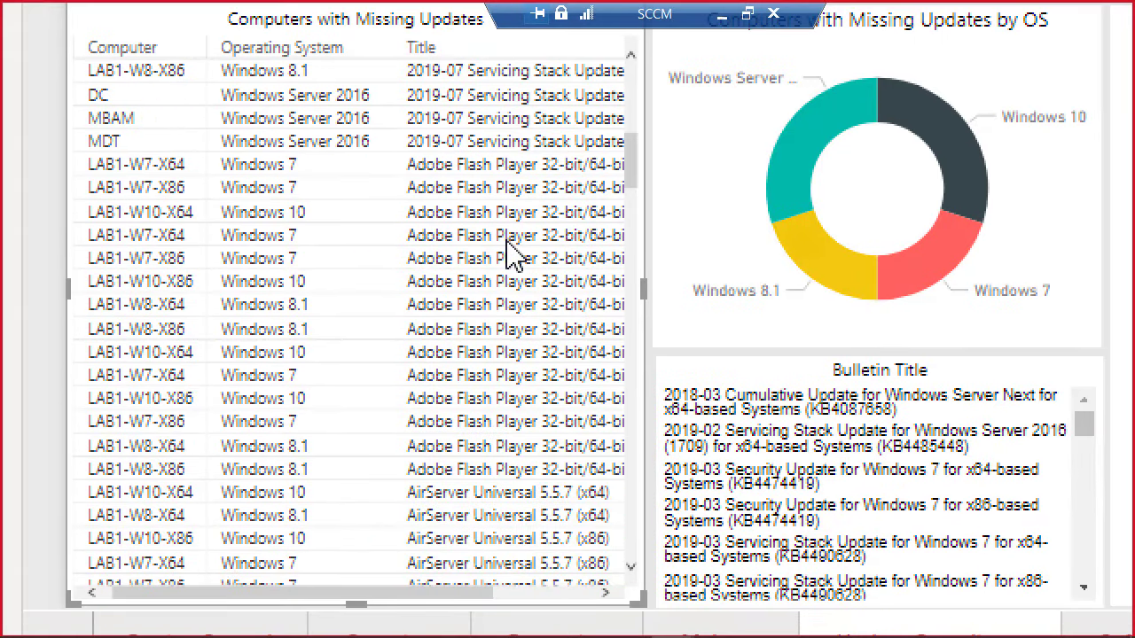
scroll(456, 293, down, 1)
scroll(454, 282, down, 20)
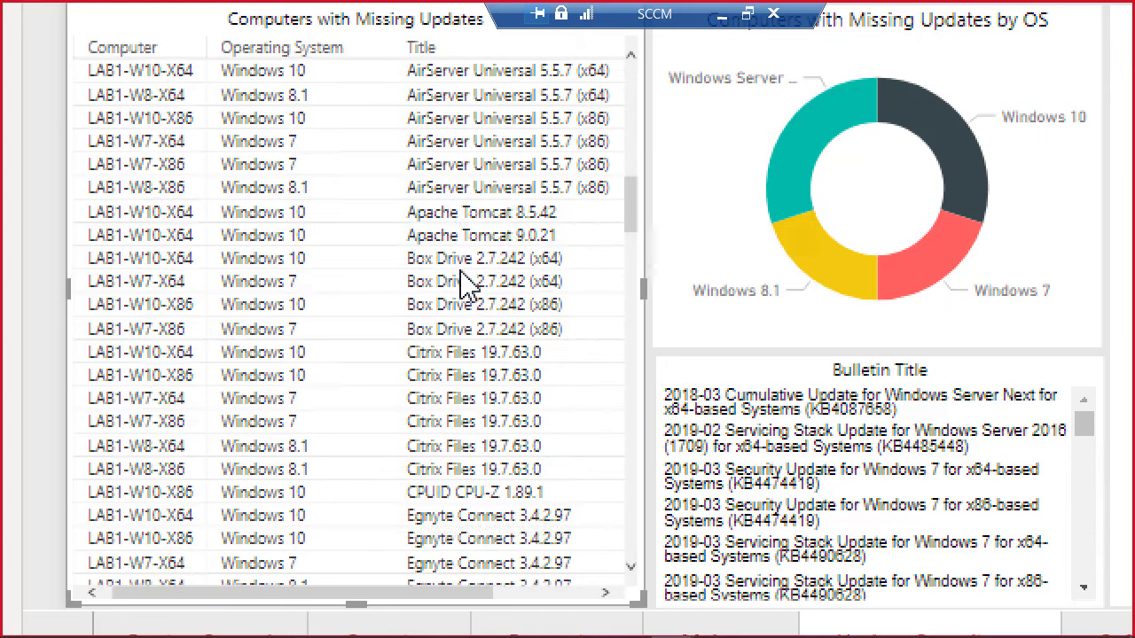
scroll(456, 257, down, 16)
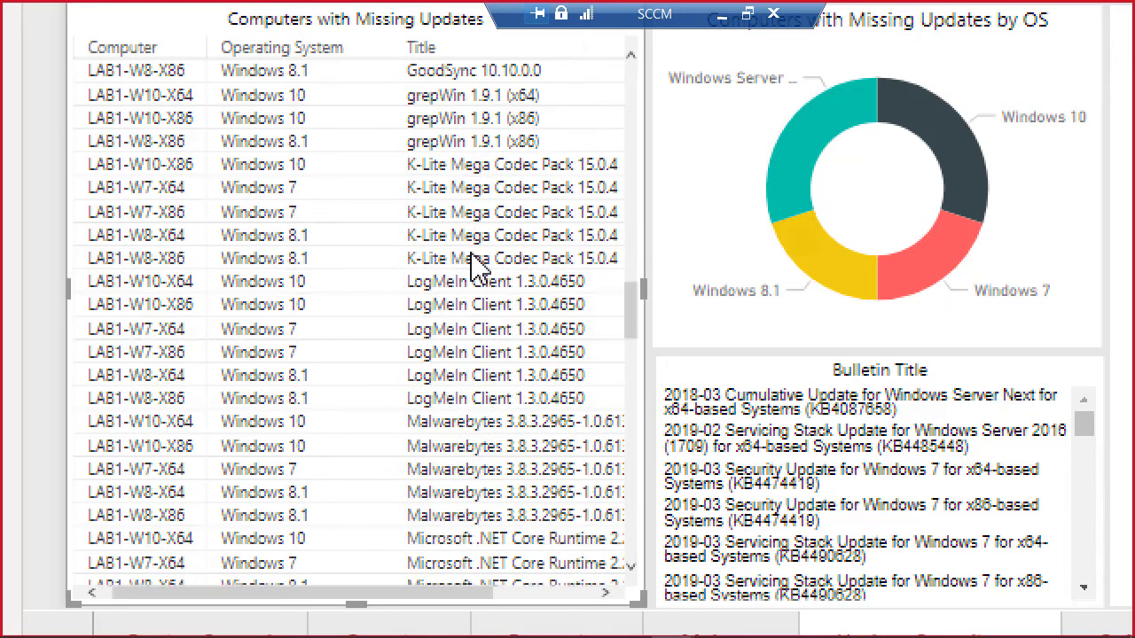
scroll(448, 279, down, 3)
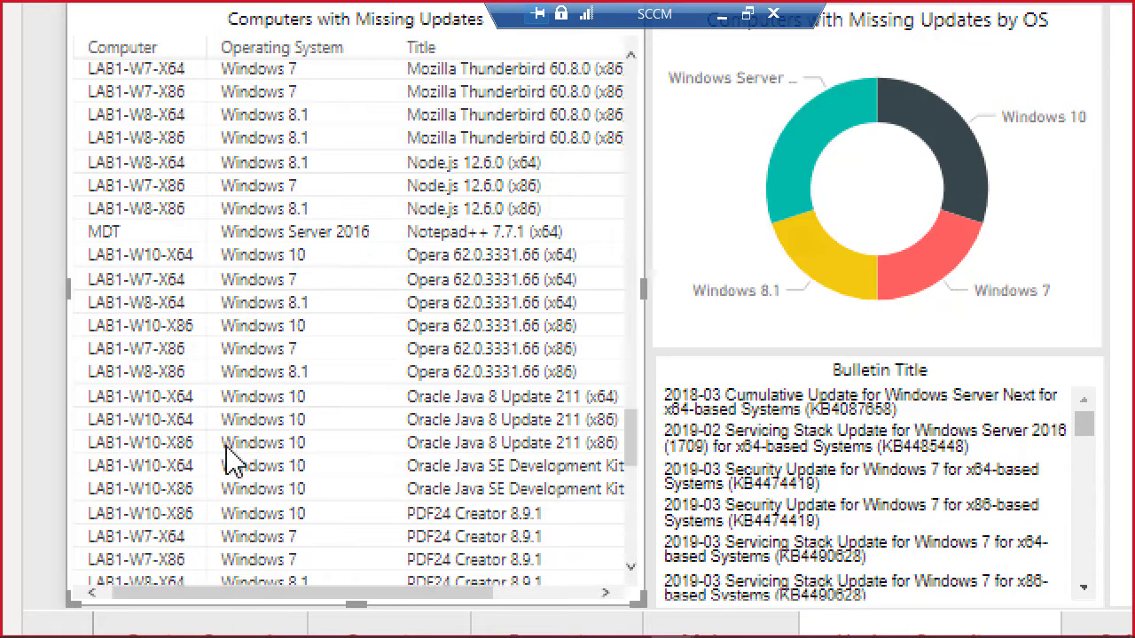
key(super+Escape)
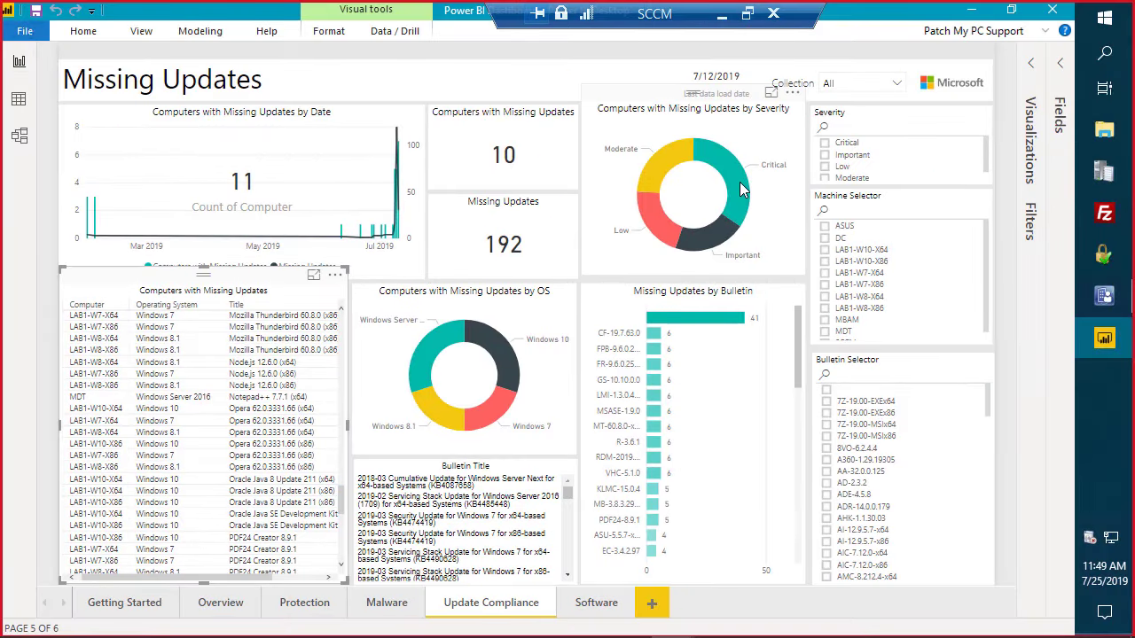
Step: Filter the Missing Updates page by Critical severity using the severity chart, and review the computers and updates listed
mouse_move(742, 189)
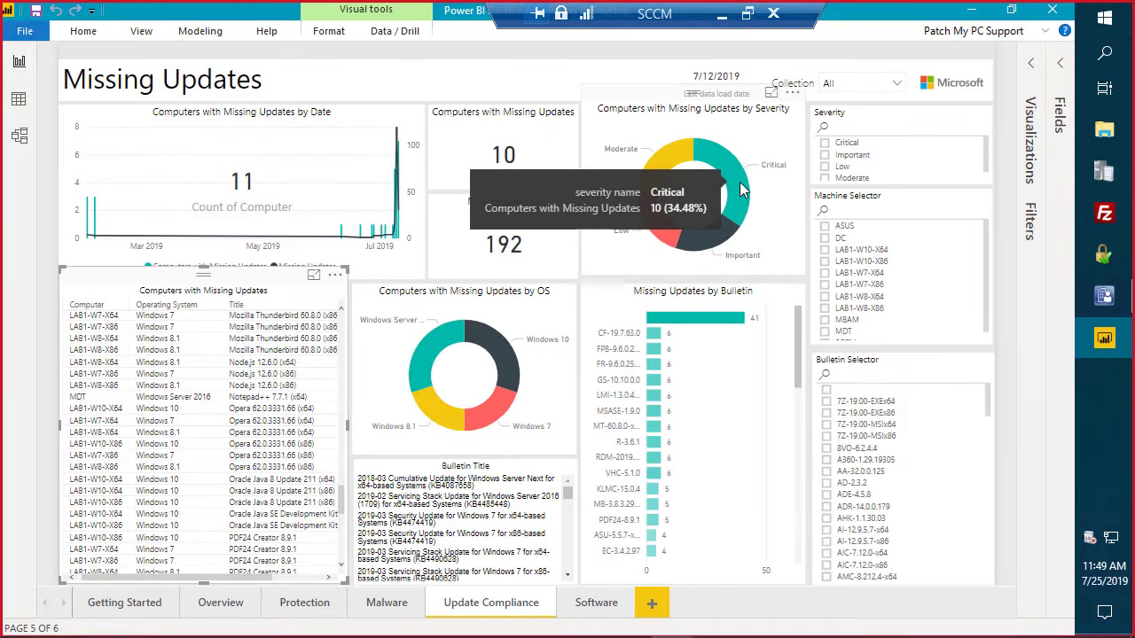
click(742, 189)
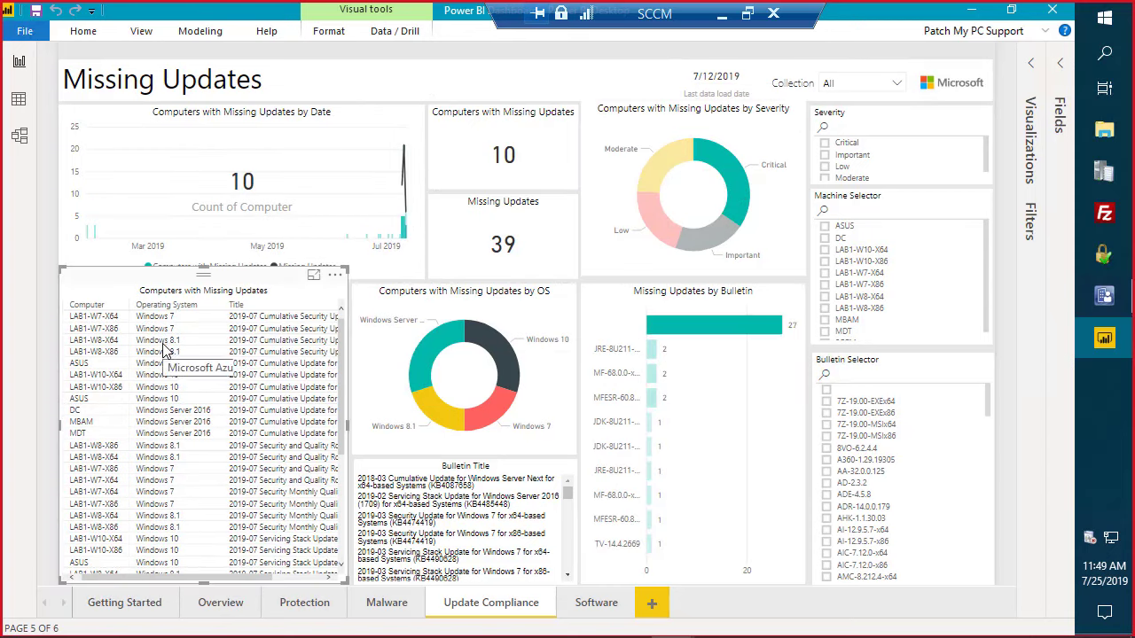
scroll(163, 350, down, 2)
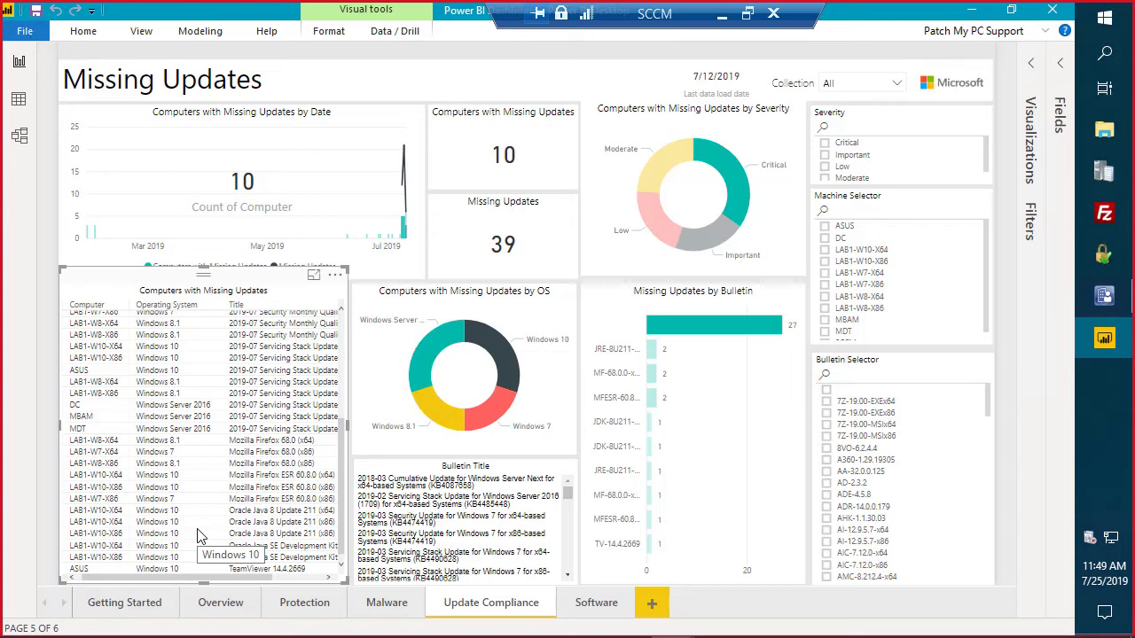
key(Escape)
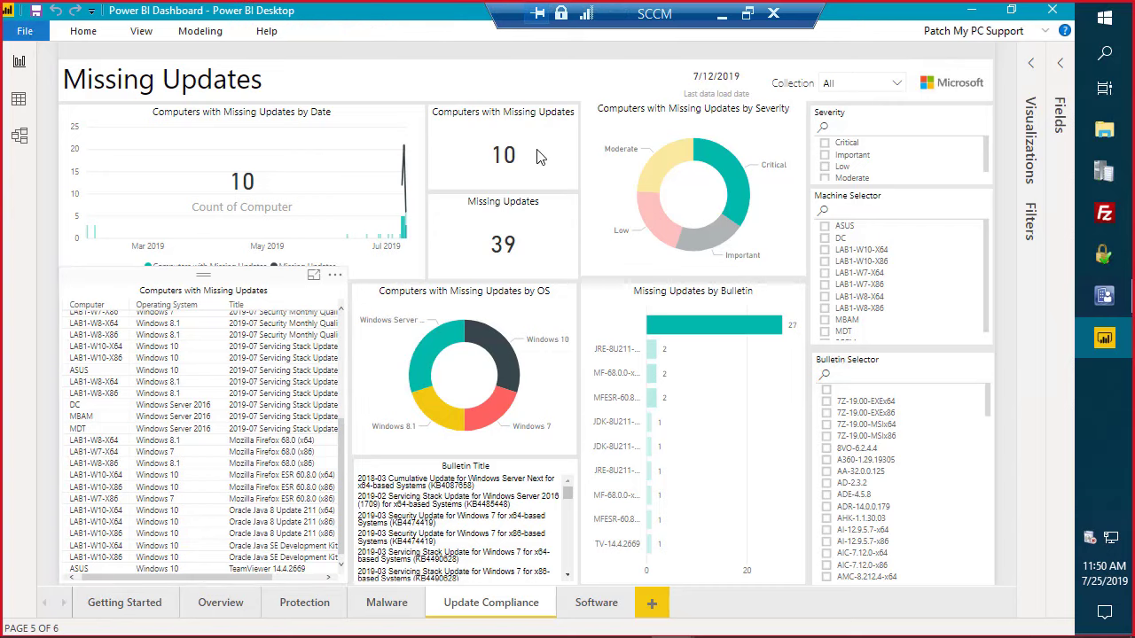
Step: Switch to the SCUP remote session, look over the Update Rules and Sync Schedule of the Publishing Settings, and accept the dialog
click(719, 19)
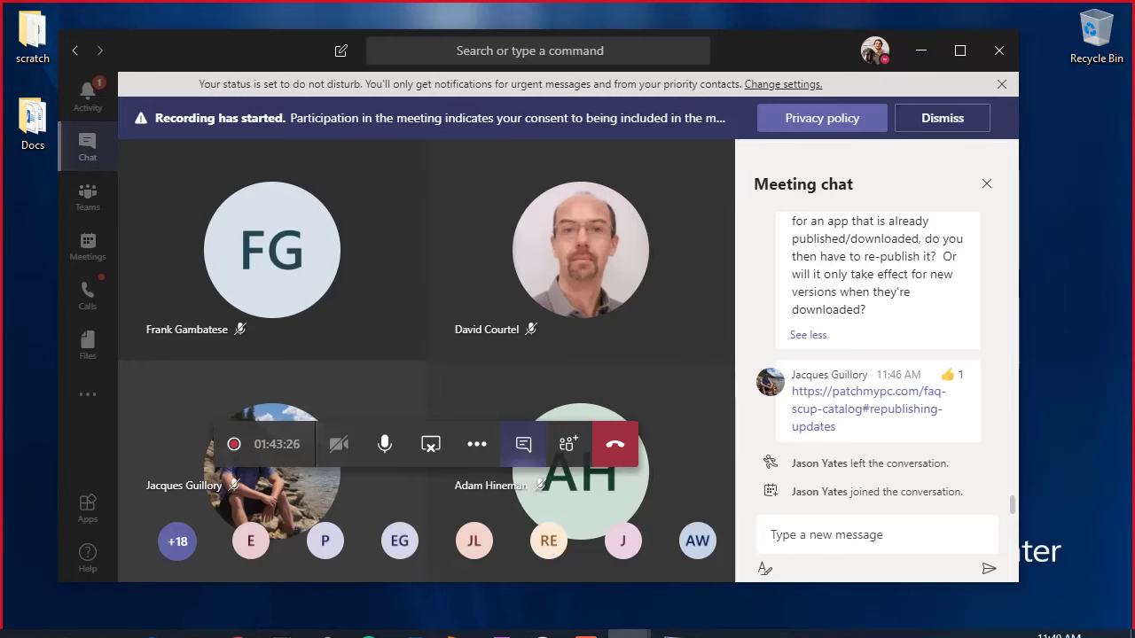
mouse_move(519, 601)
mouse_move(673, 620)
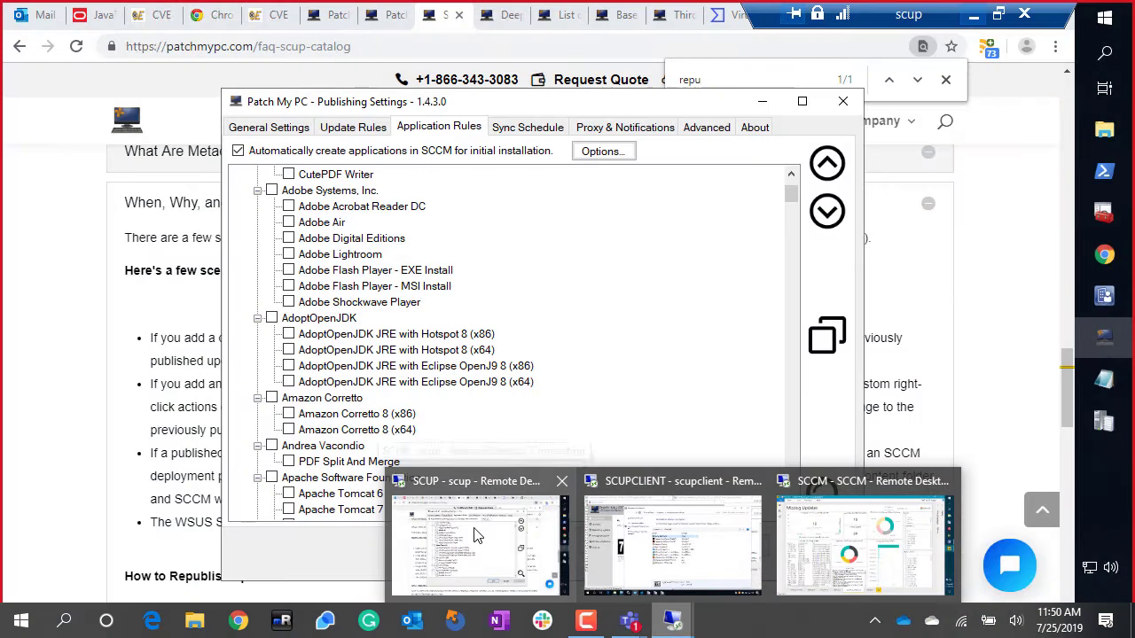
click(475, 529)
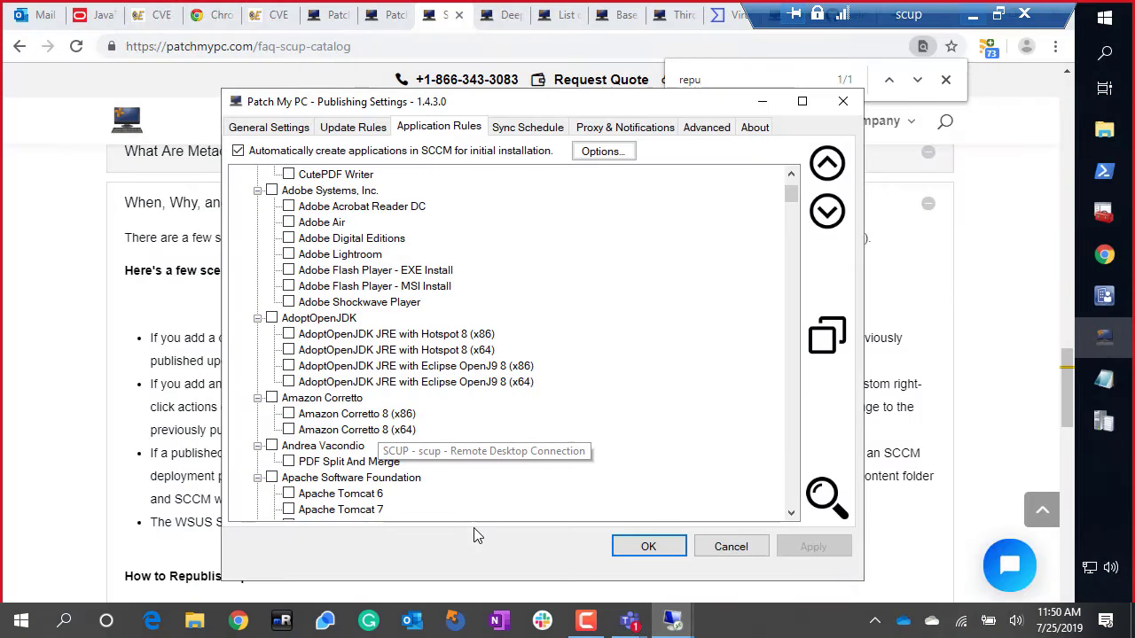
click(332, 127)
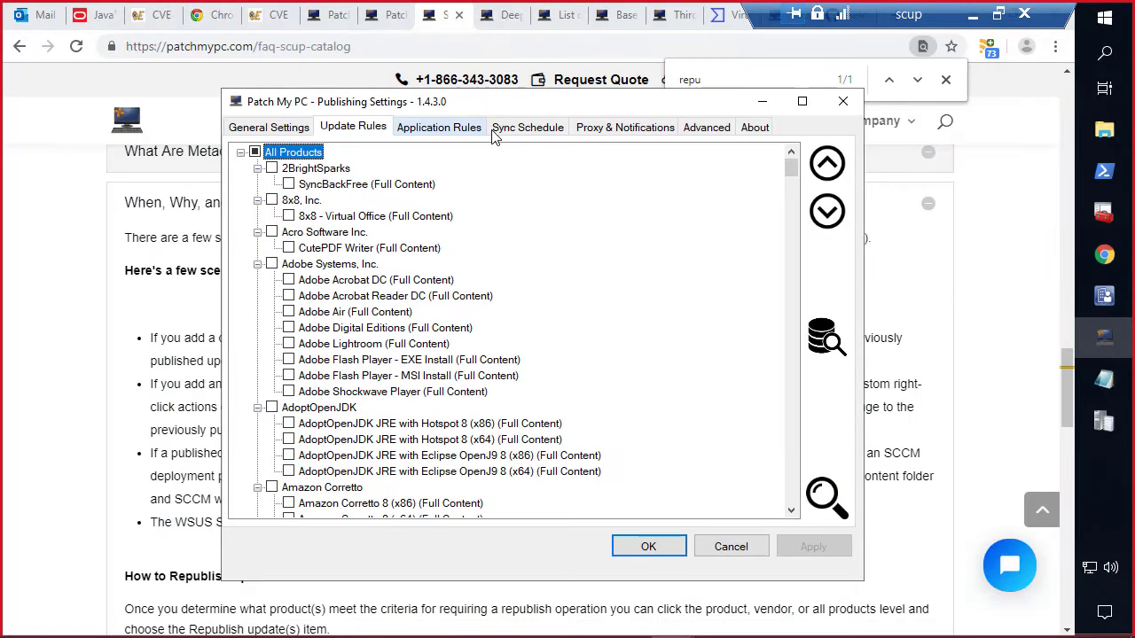
click(510, 131)
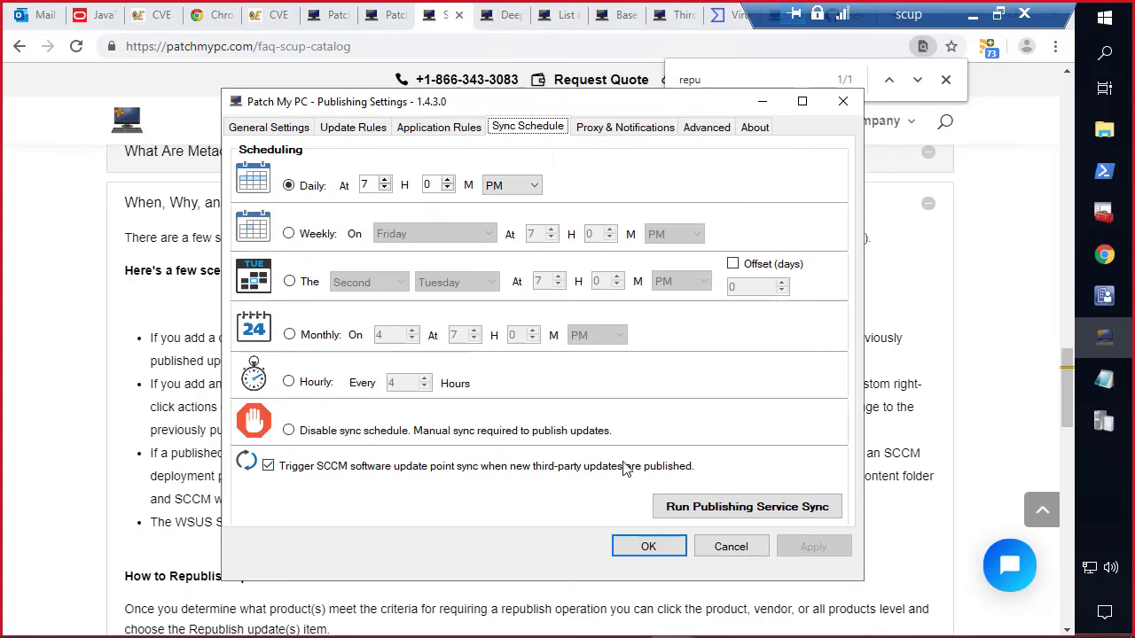
click(632, 551)
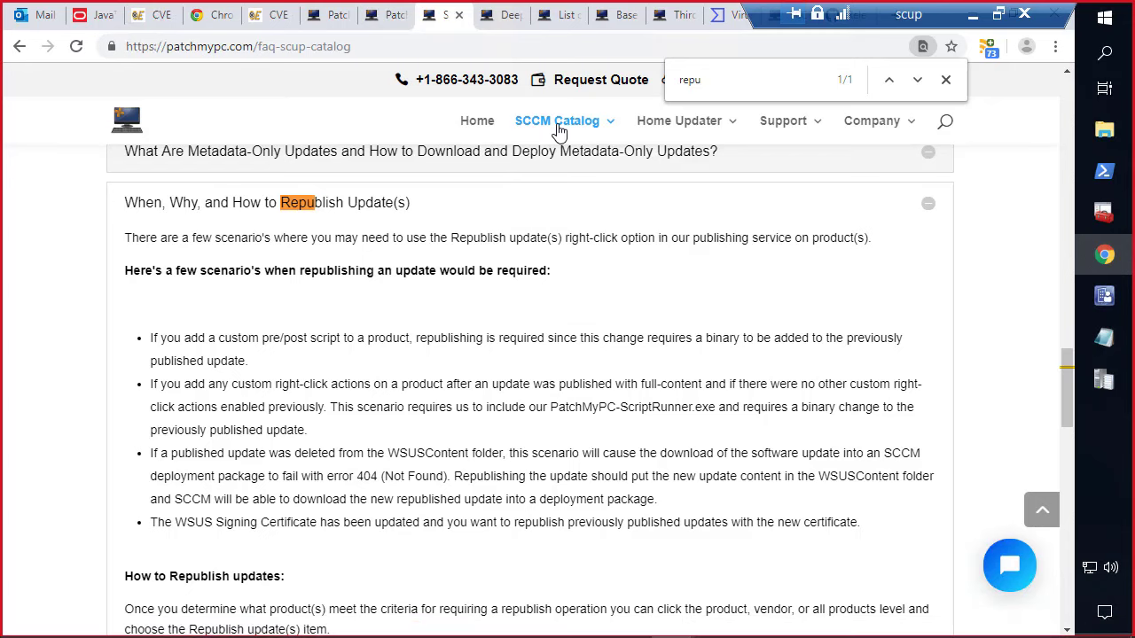
Step: Open the third-party patch management page of the SCCM Catalog on patchmypc.com and review its features down to the plan pricing
mouse_move(559, 131)
click(558, 186)
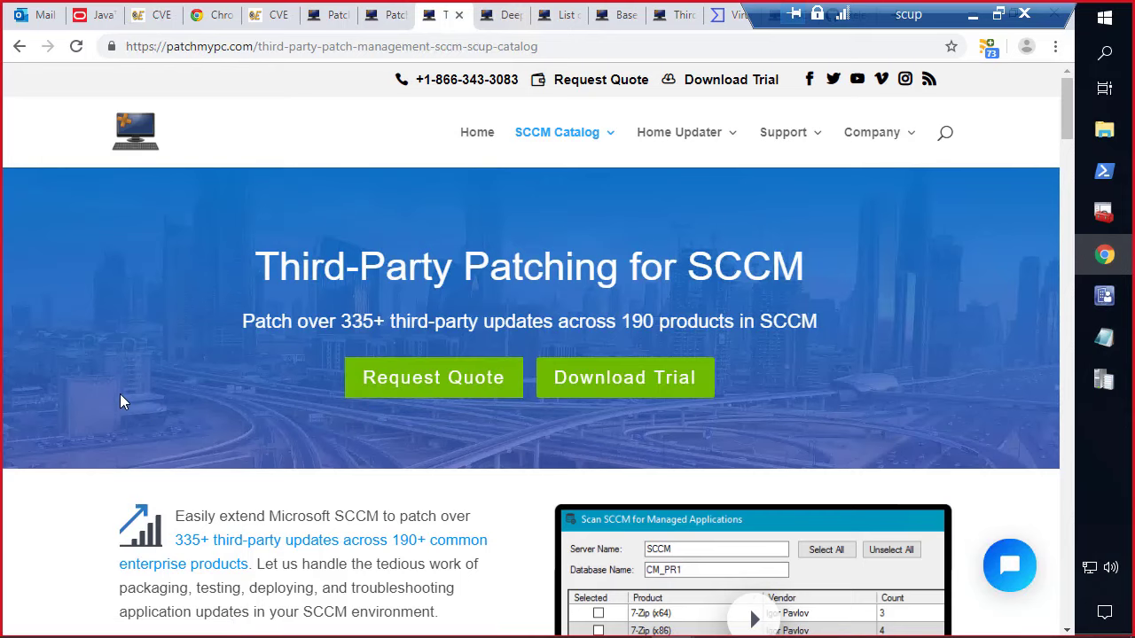
scroll(141, 377, down, 3)
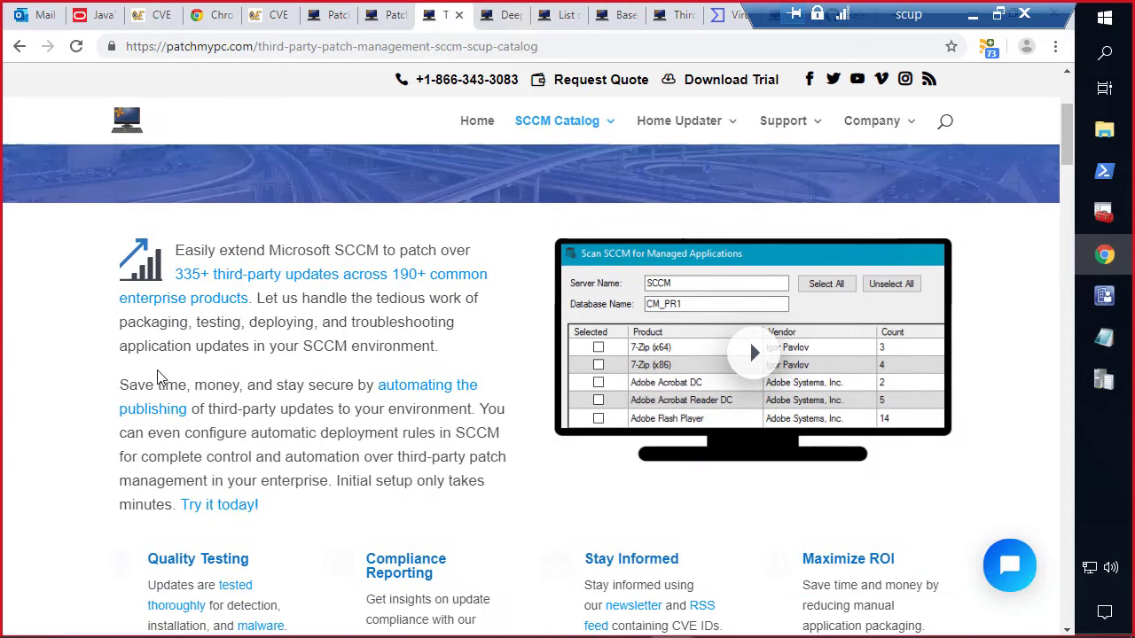
scroll(189, 374, down, 1)
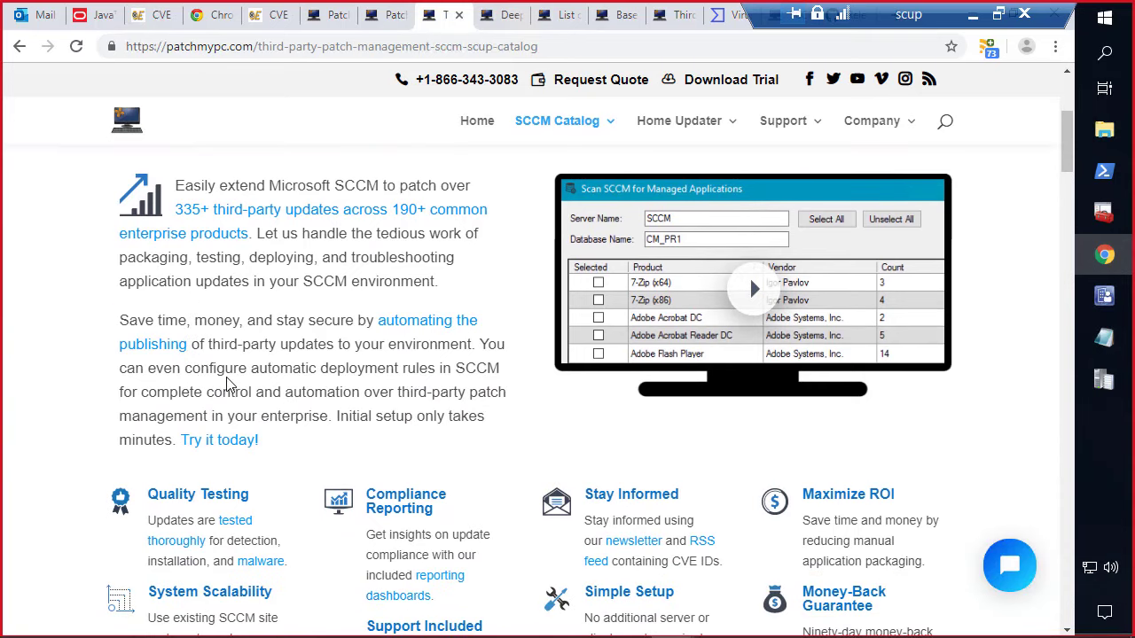
scroll(228, 383, down, 6)
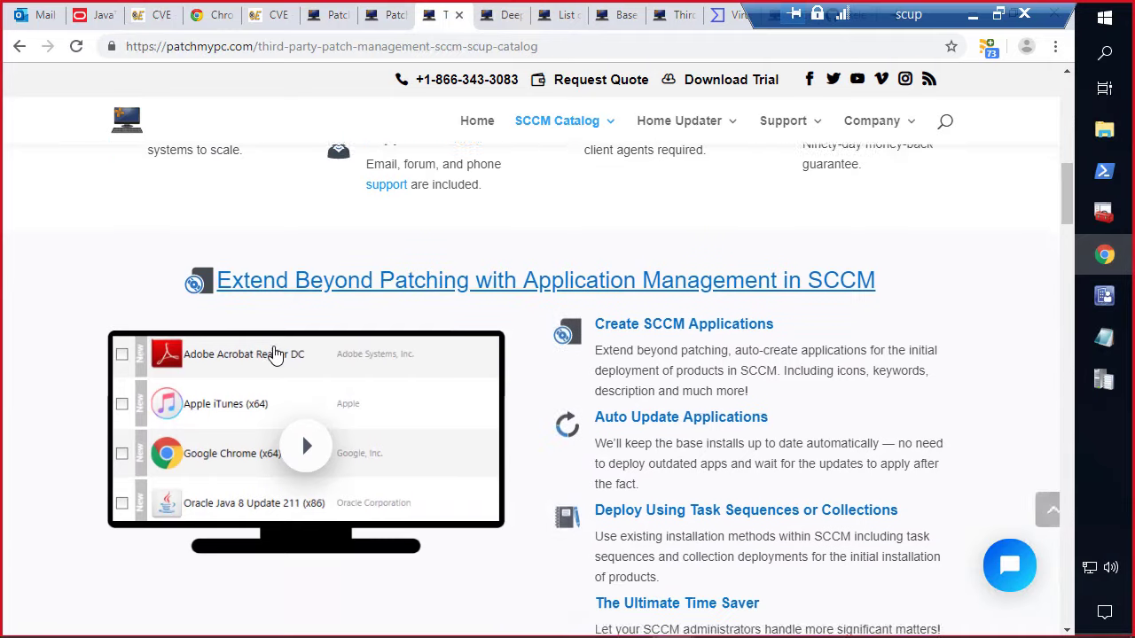
scroll(275, 355, down, 8)
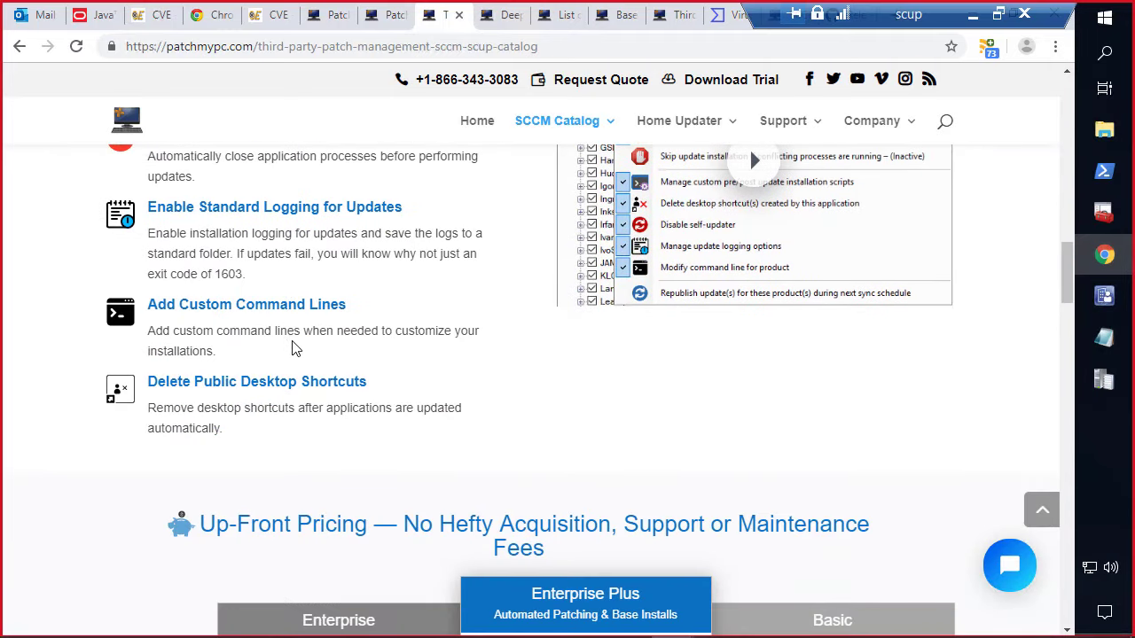
scroll(295, 348, down, 5)
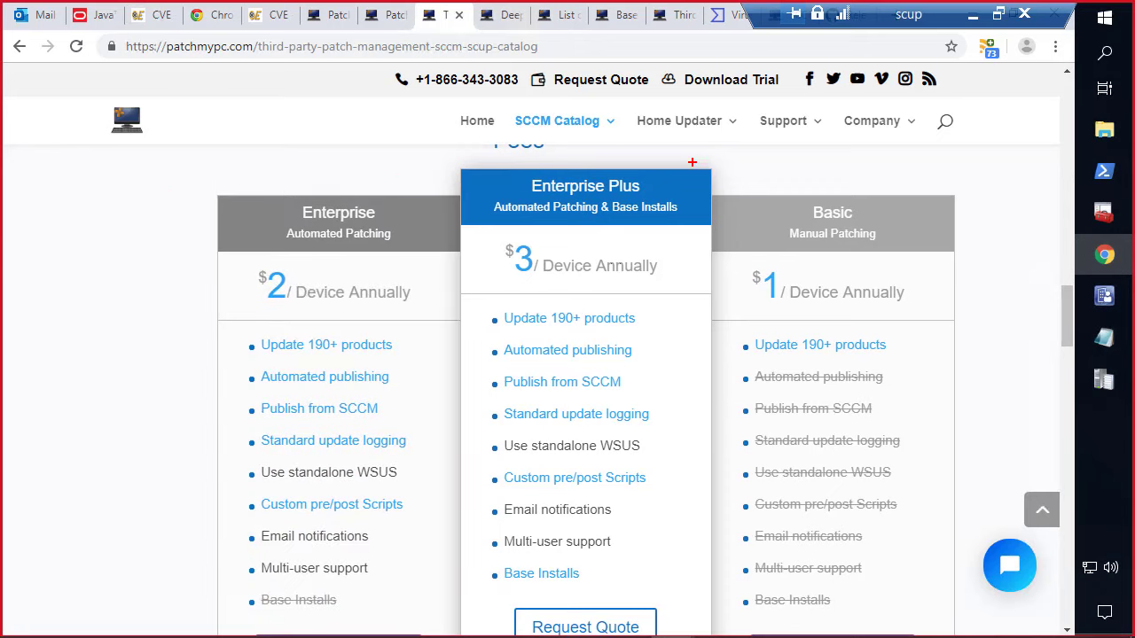
Step: Frame the Enterprise and Enterprise Plus pricing plans with a box and mark Base Installs under Enterprise Plus
mouse_move(715, 164)
mouse_down()
mouse_move(463, 292)
mouse_move(263, 532)
mouse_move(251, 617)
mouse_move(209, 637)
mouse_up()
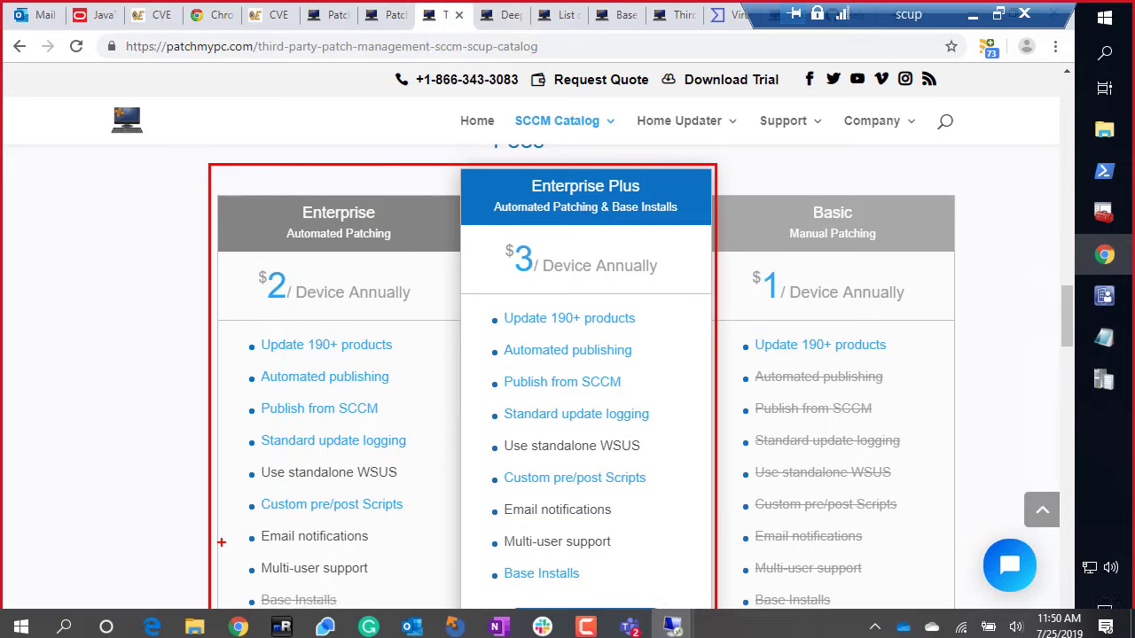
drag(474, 562, 596, 584)
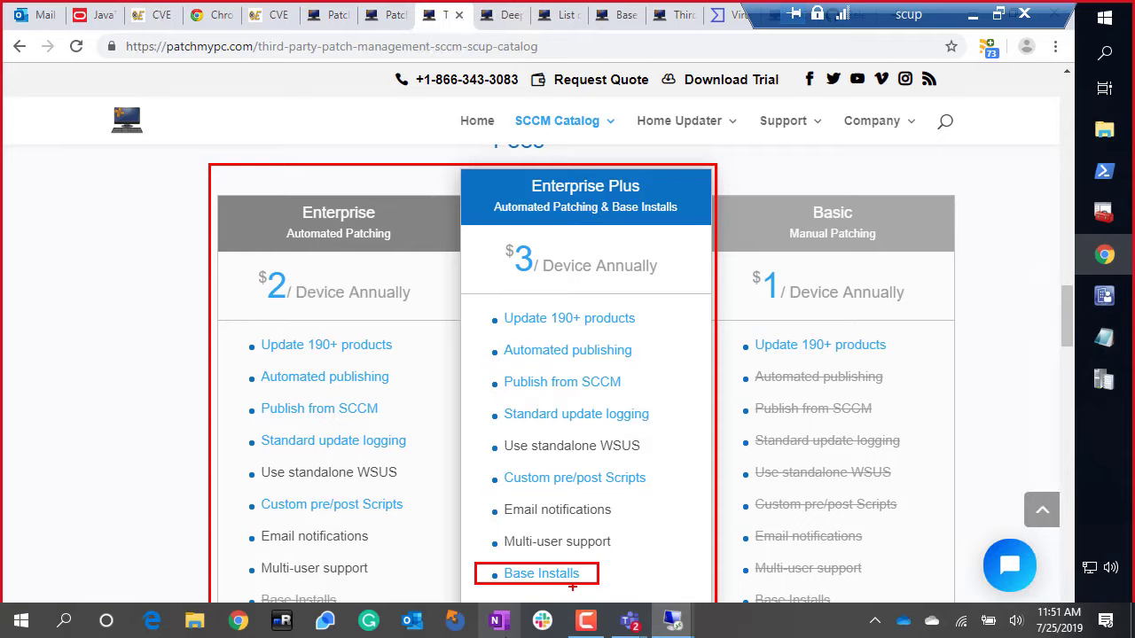
scroll(21, 104, up, 3)
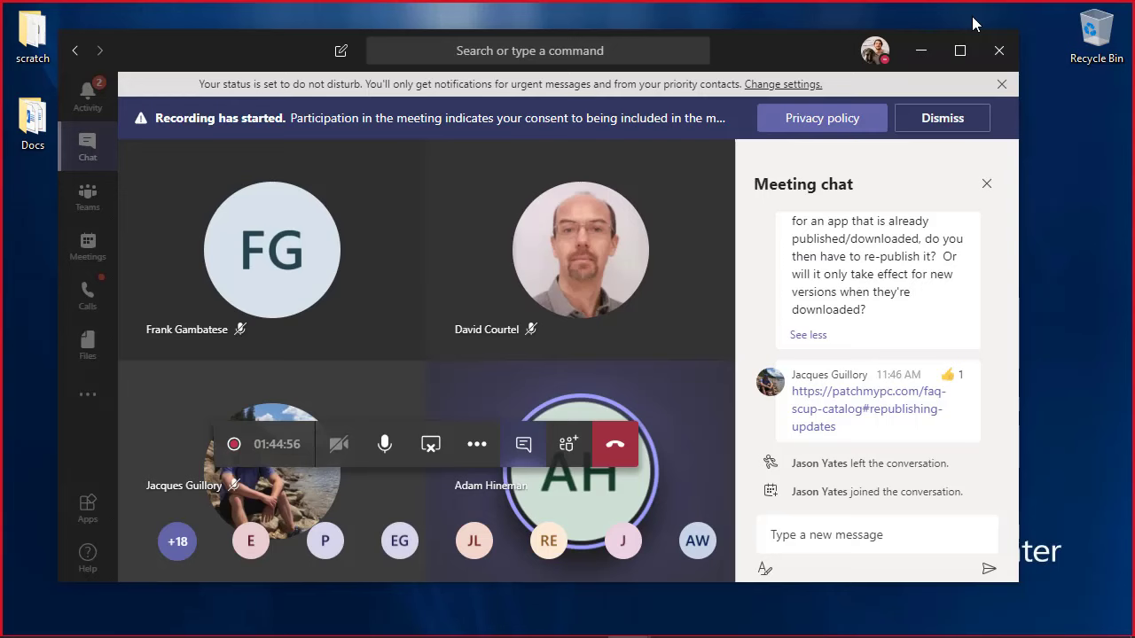
Step: Minimize the scup remote session and show the list of people in the Teams meeting
click(973, 15)
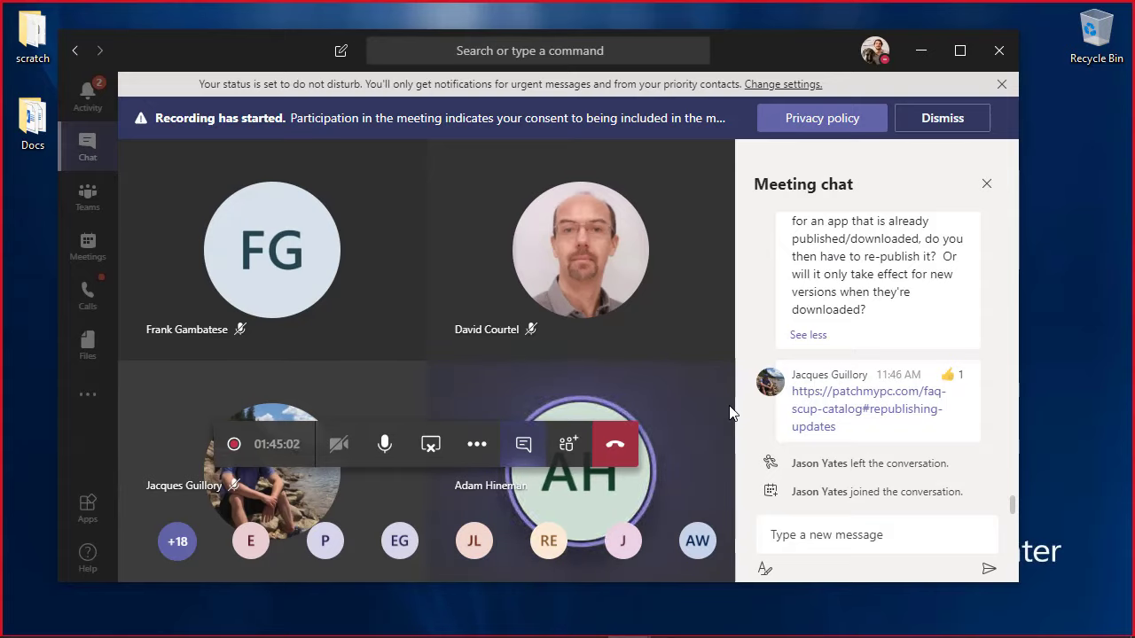
click(567, 448)
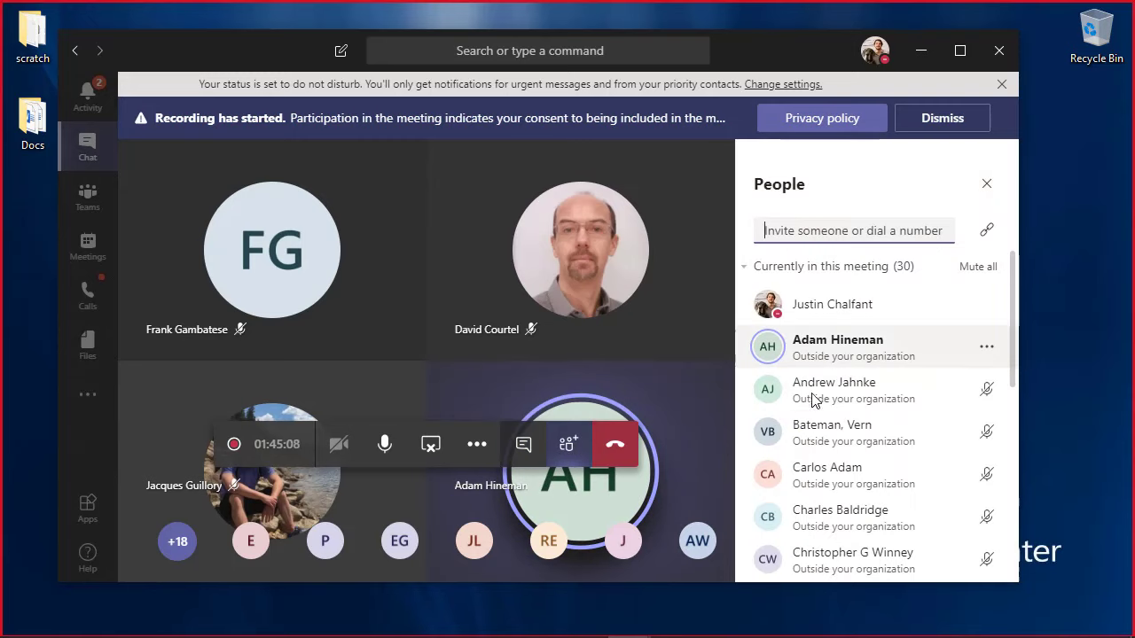
mouse_move(759, 424)
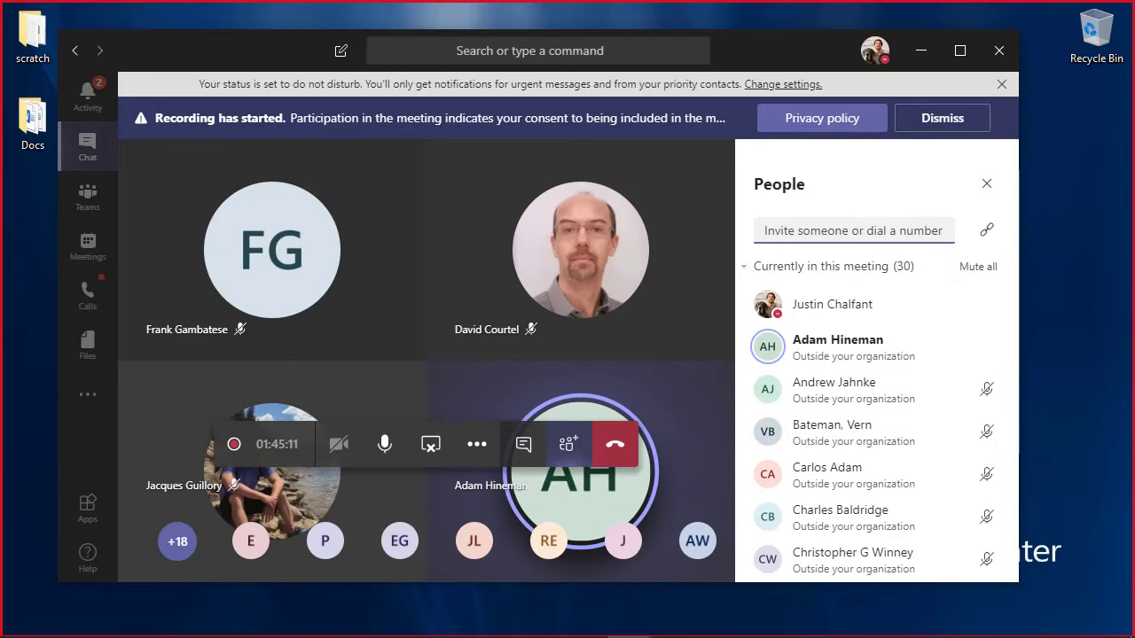
Step: Return to the SCUP remote session, minimize Chrome, and launch the Patch My PC Publishing Service from the desktop with elevated permission
mouse_move(656, 630)
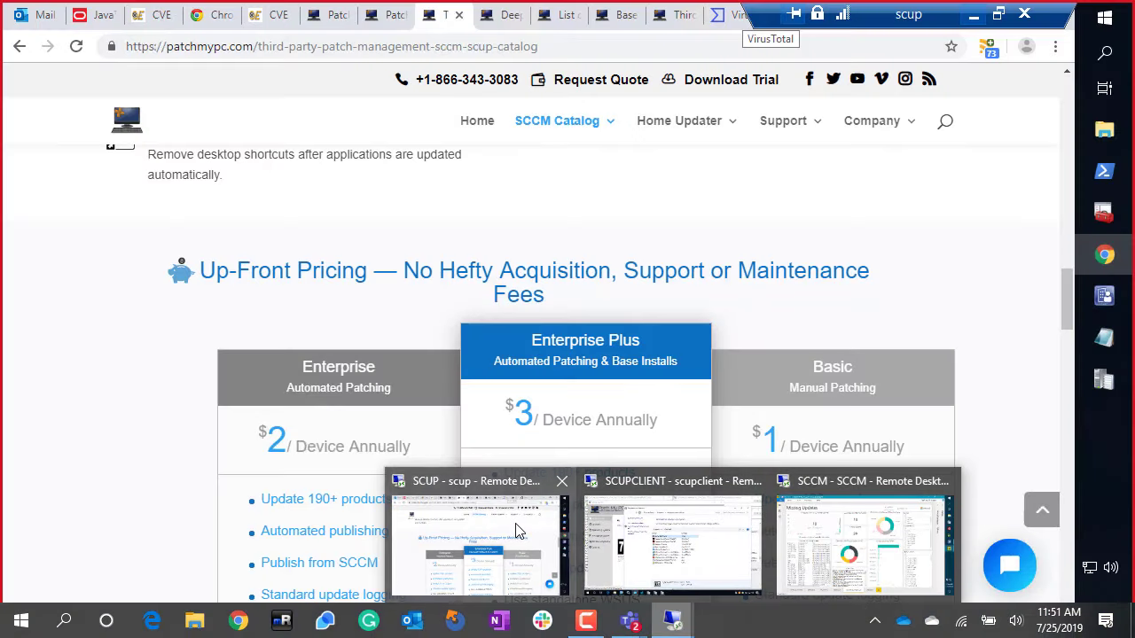
click(518, 530)
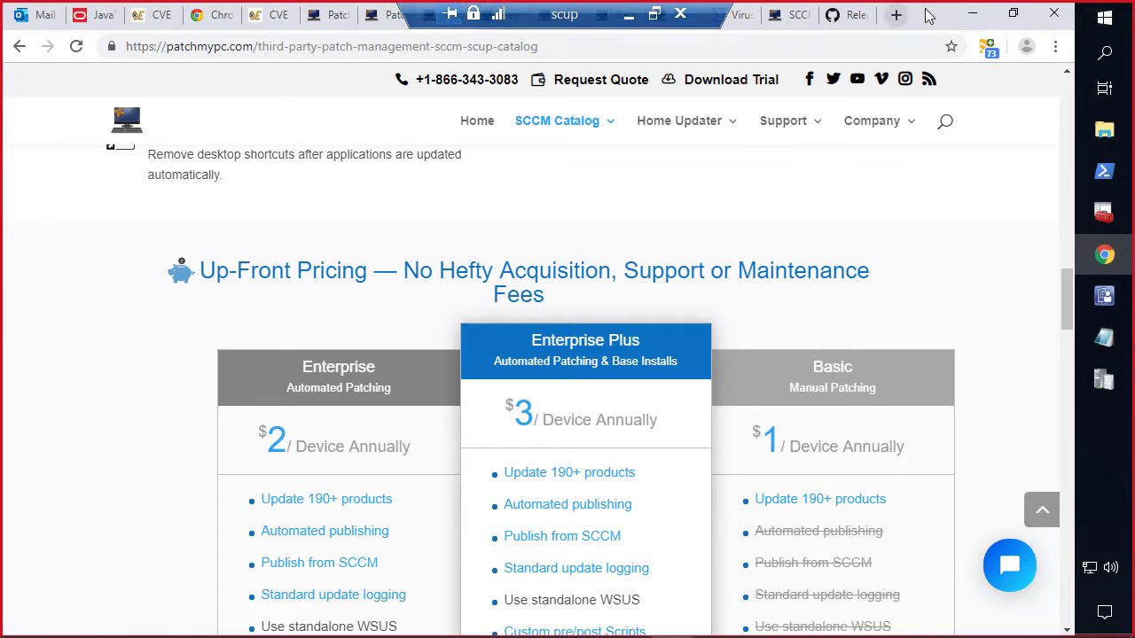
click(971, 15)
click(971, 14)
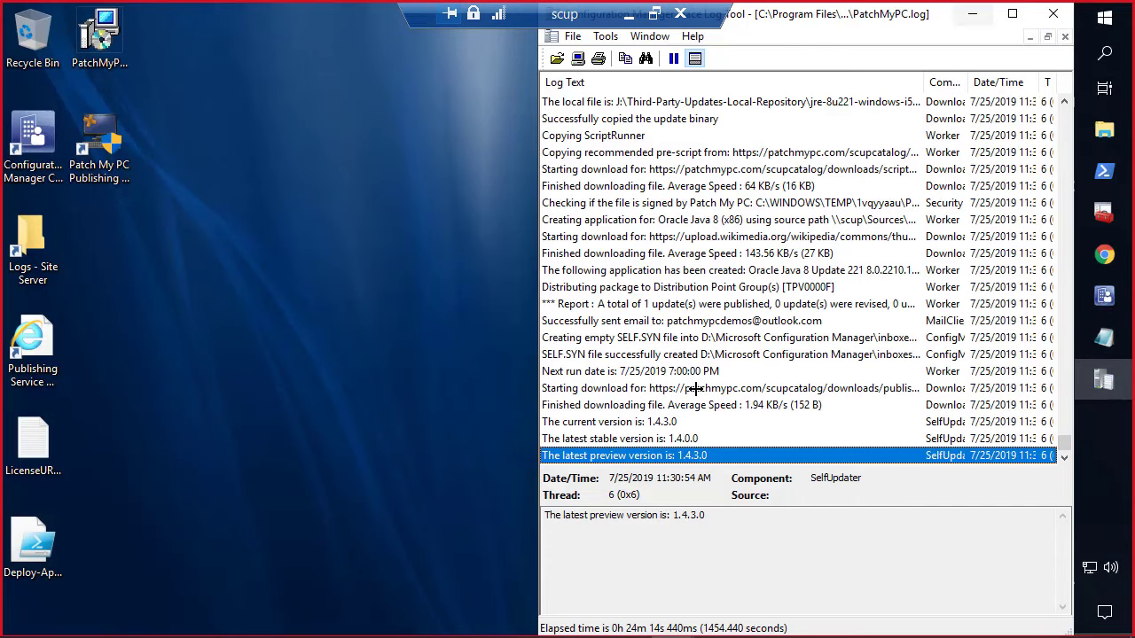
double_click(112, 130)
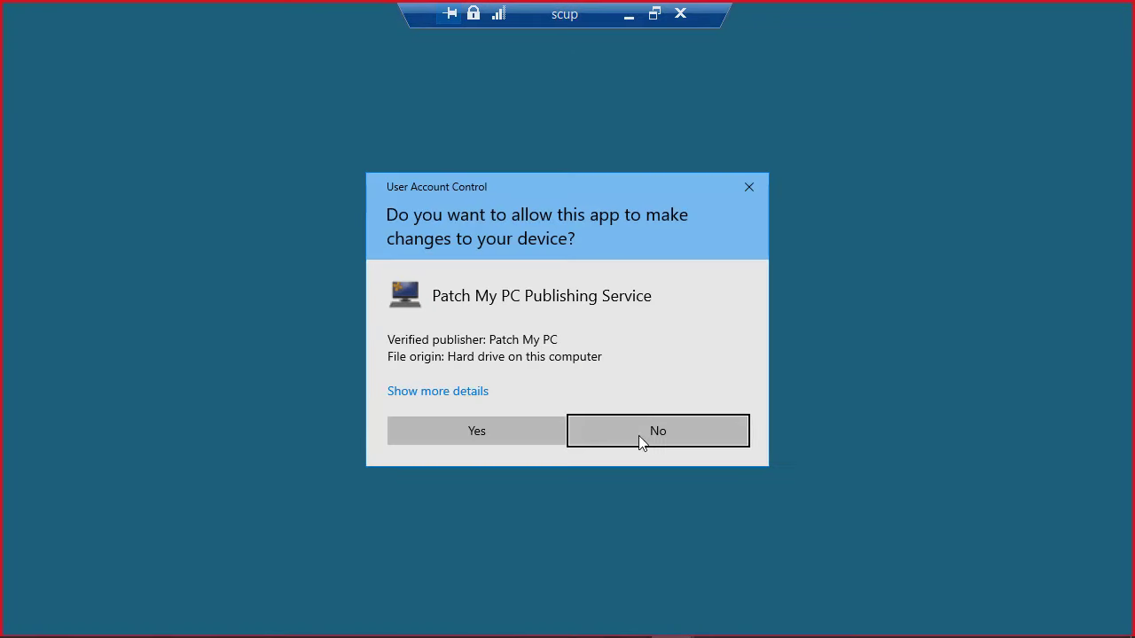
click(473, 435)
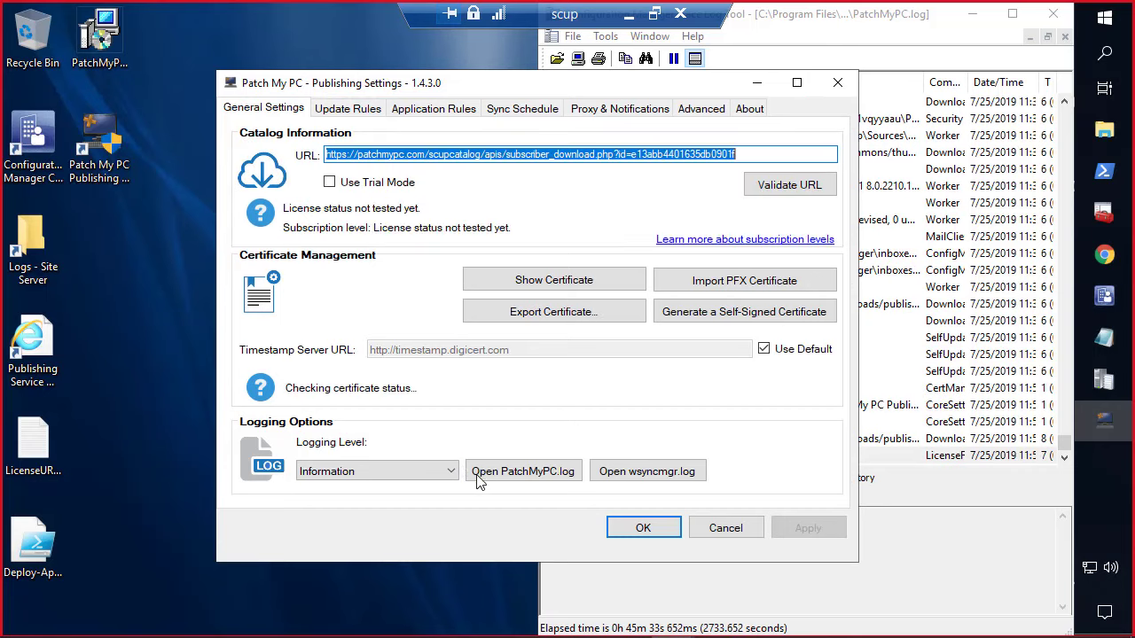
Step: Search the product tree in the Update Rules for ".n"
click(348, 111)
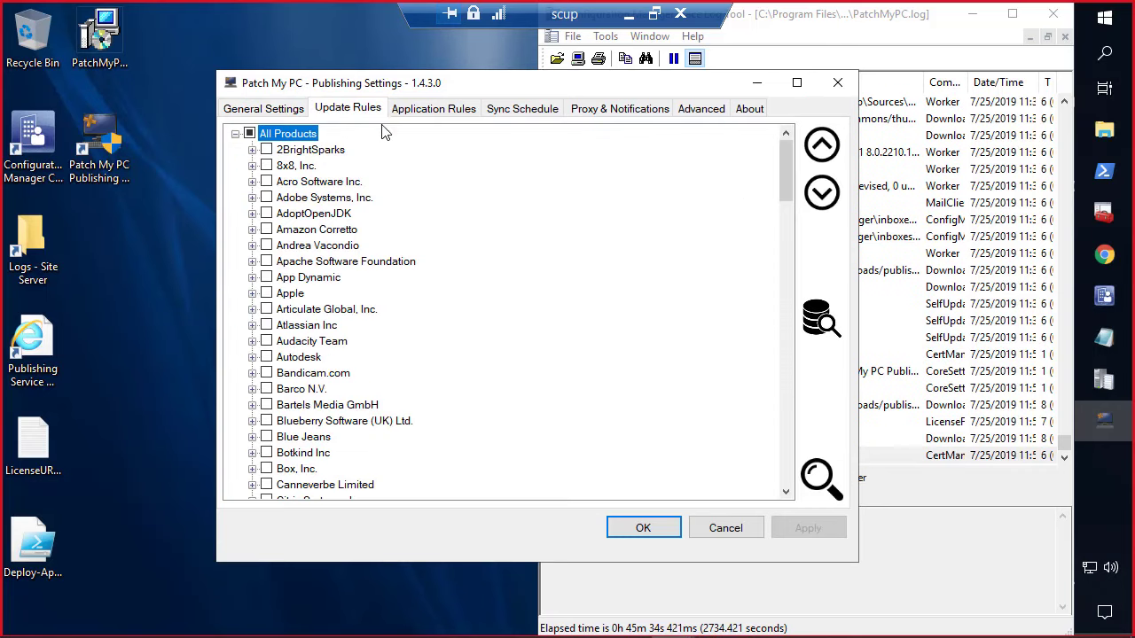
key(ctrl+f)
text(paint)
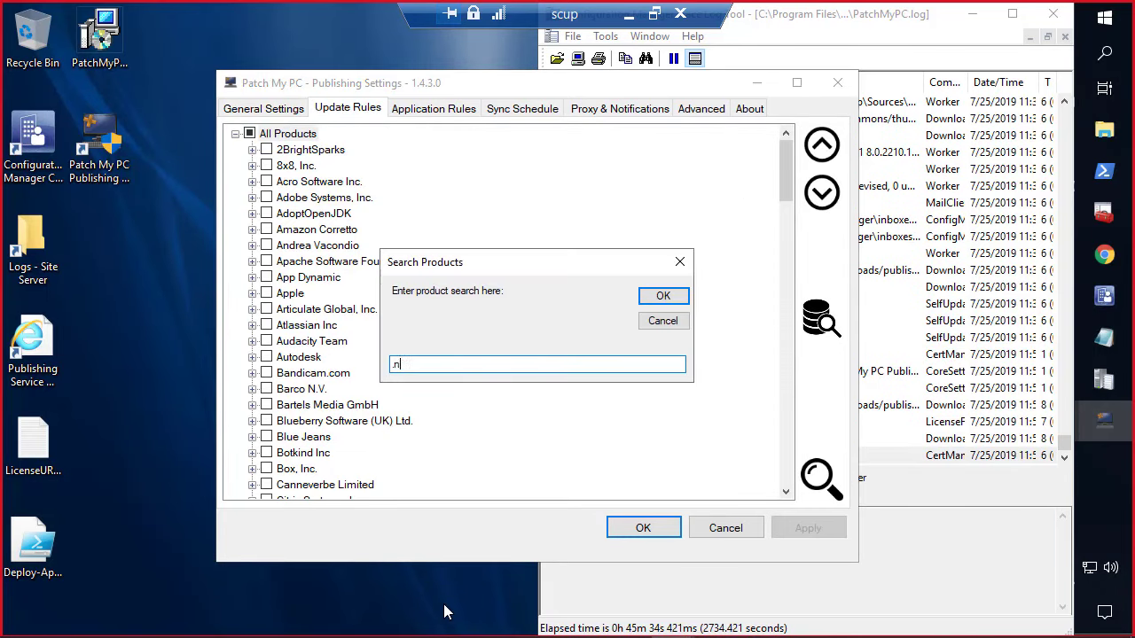
key(Return)
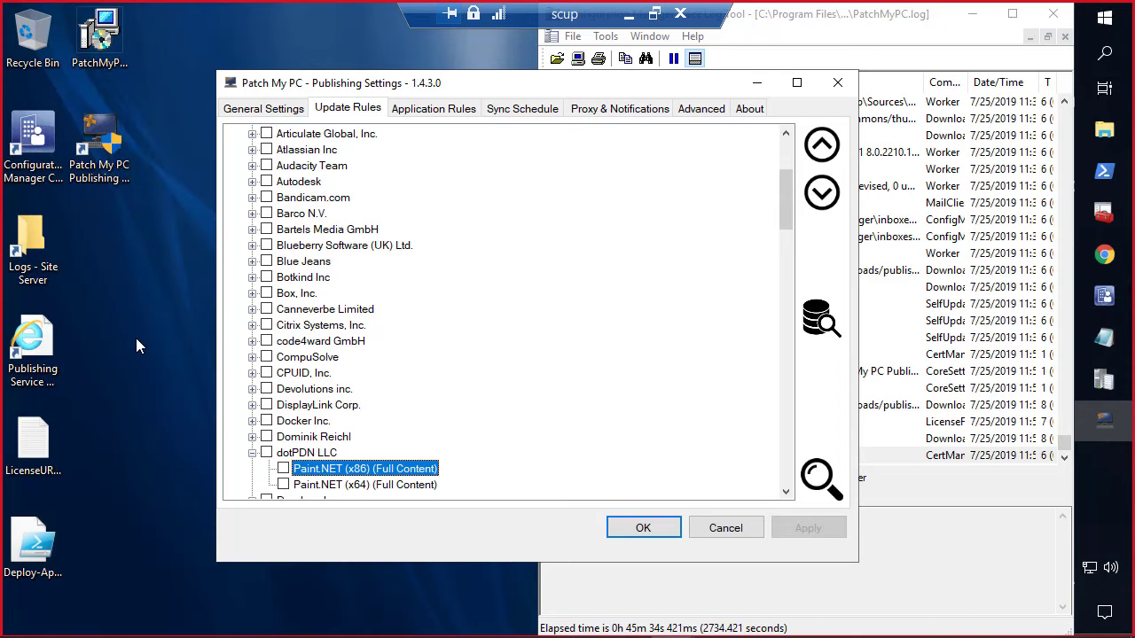
Step: Search the products for "microsoft .n" and examine the customization options of Microsoft .NET Core Runtime (x86)
key(ctrl+f)
text(microsof)
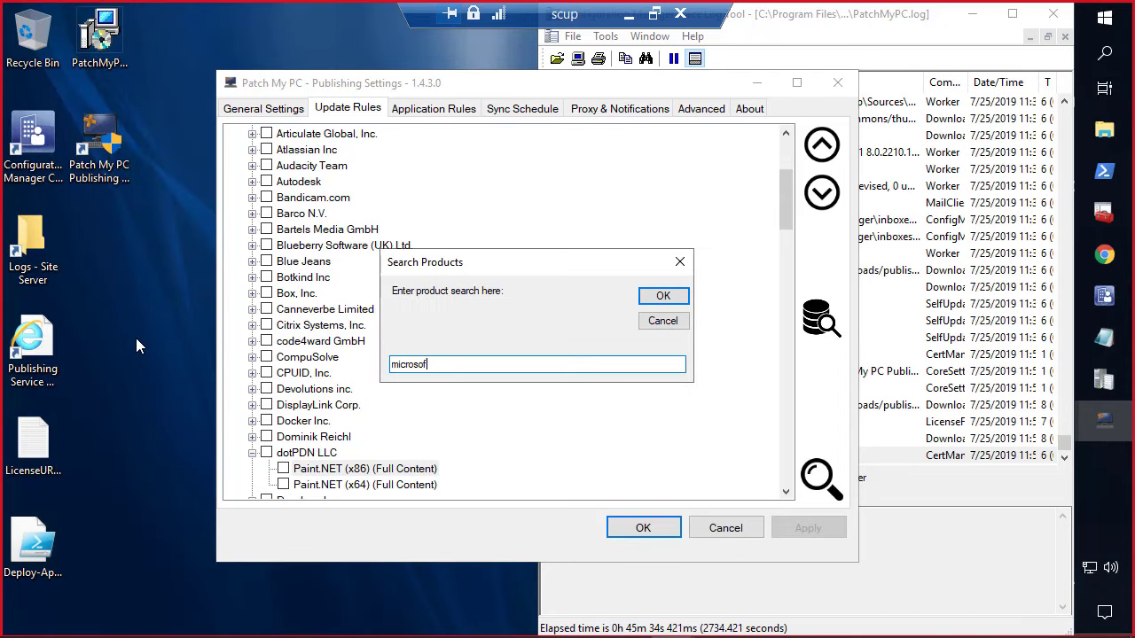
text(t .n)
key(Return)
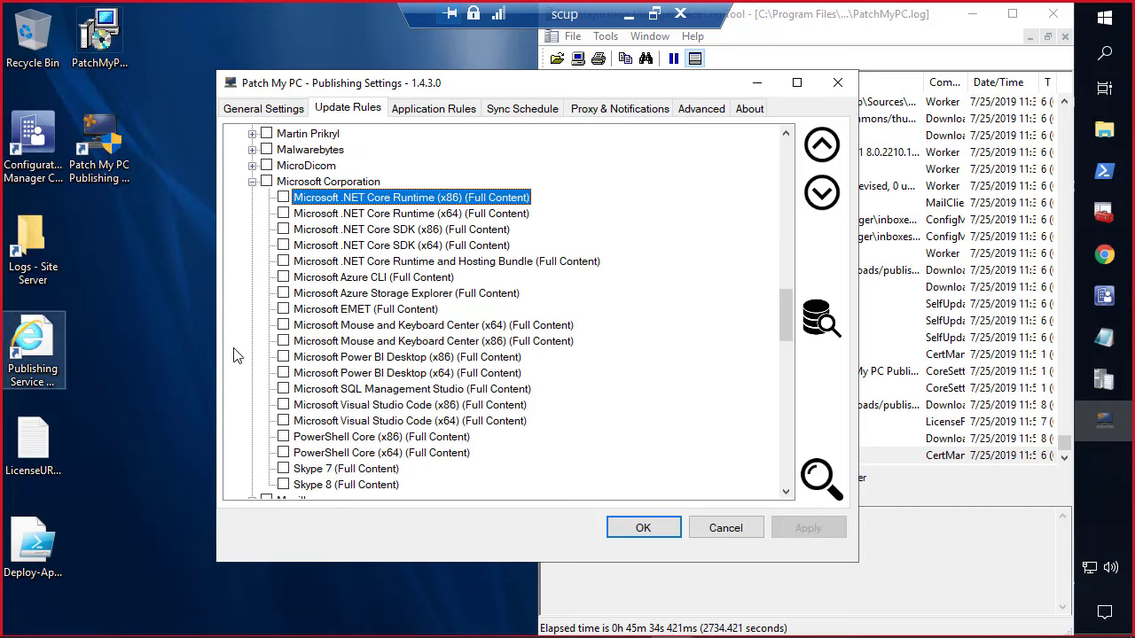
right_click(445, 196)
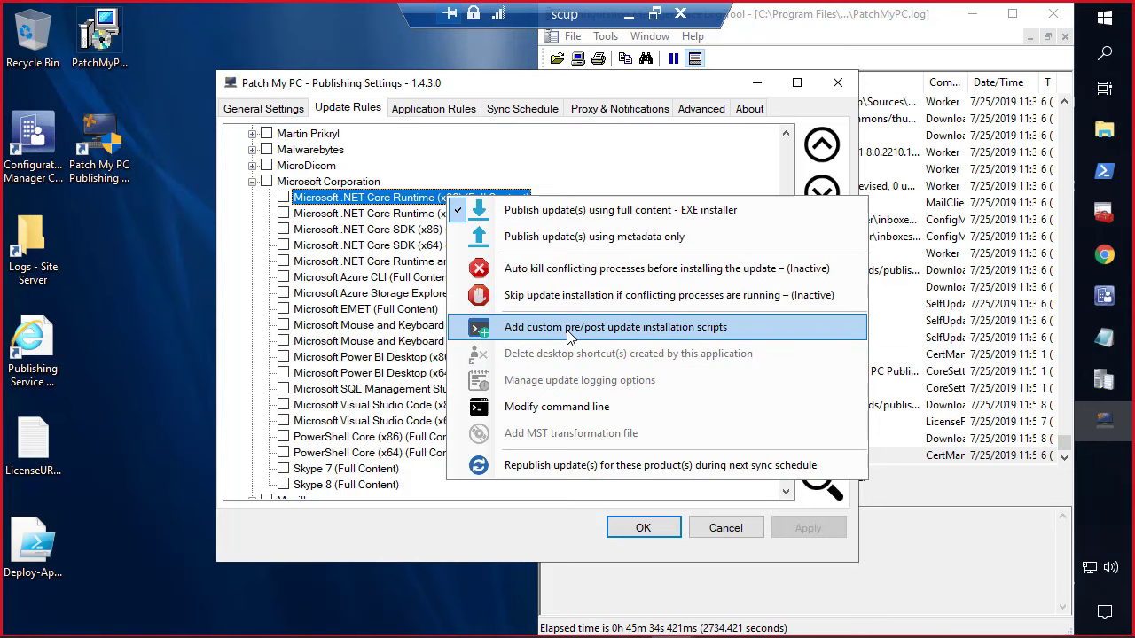
click(352, 196)
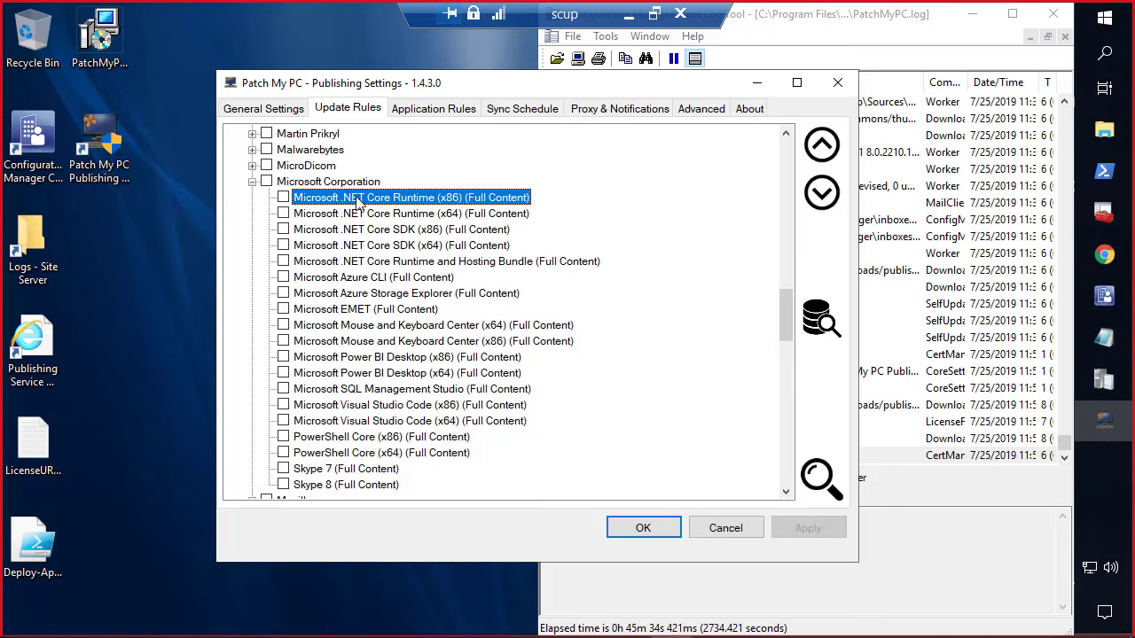
Step: Search the products for "java", open the Patch My PC defined scripts of Oracle Java 8 (x86), and highlight the recommended pre-update script URL
key(ctrl+f)
text(java)
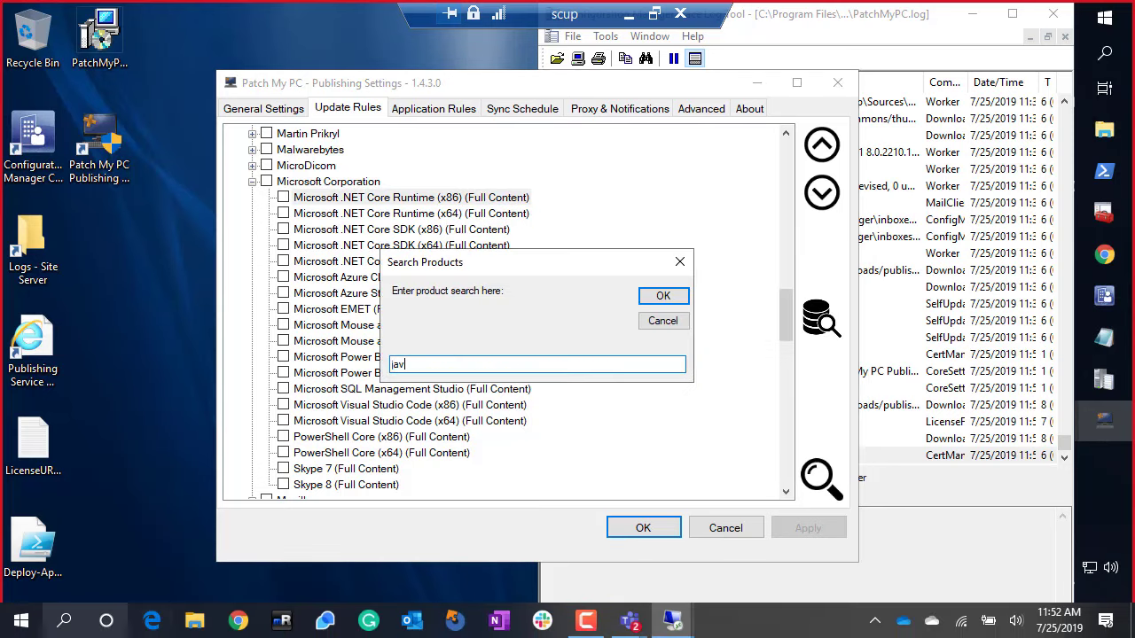
key(Return)
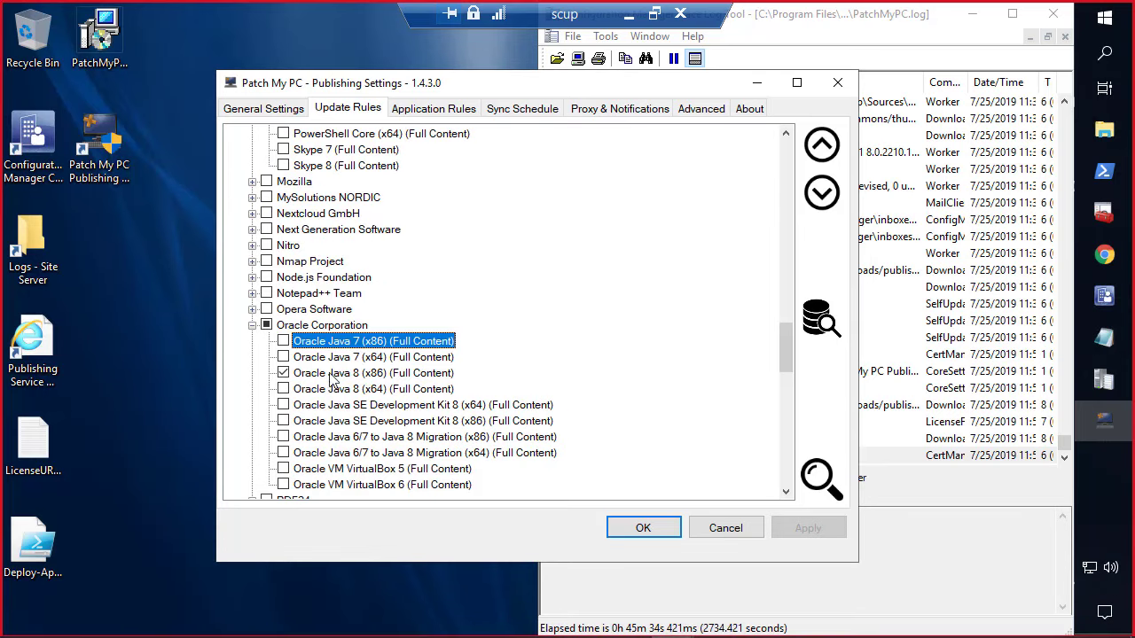
click(340, 376)
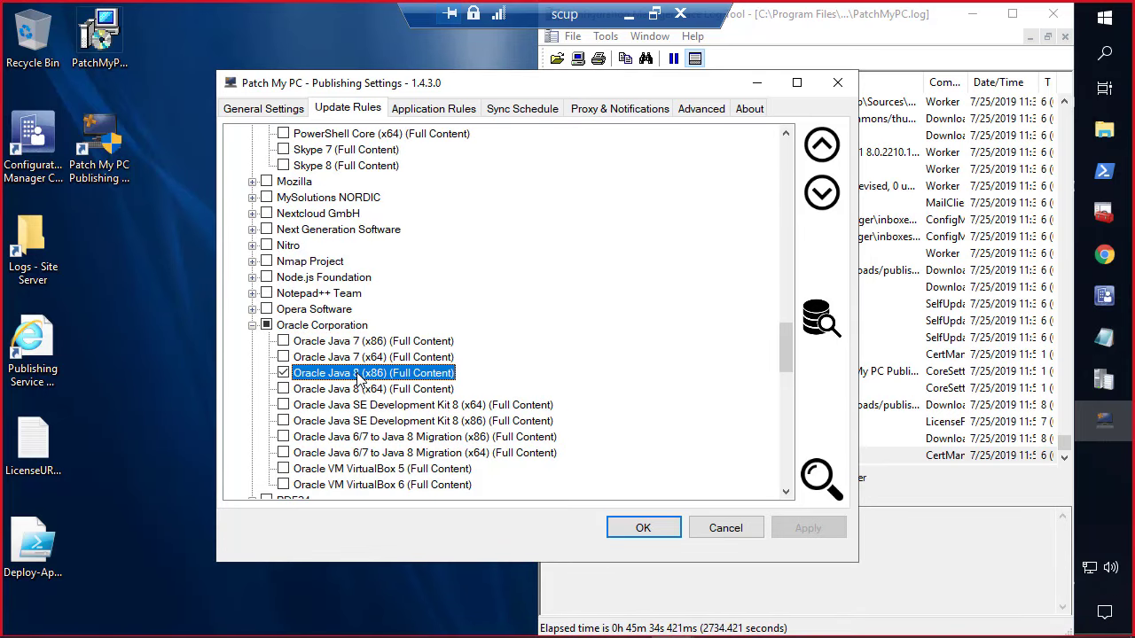
right_click(359, 378)
click(450, 457)
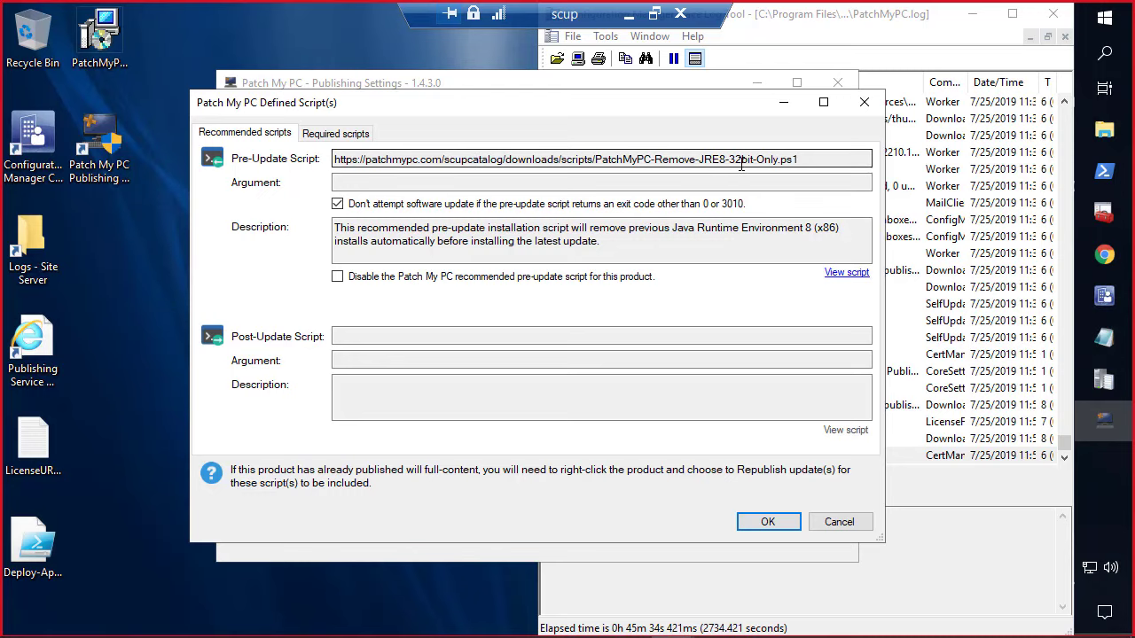
drag(807, 160, 313, 150)
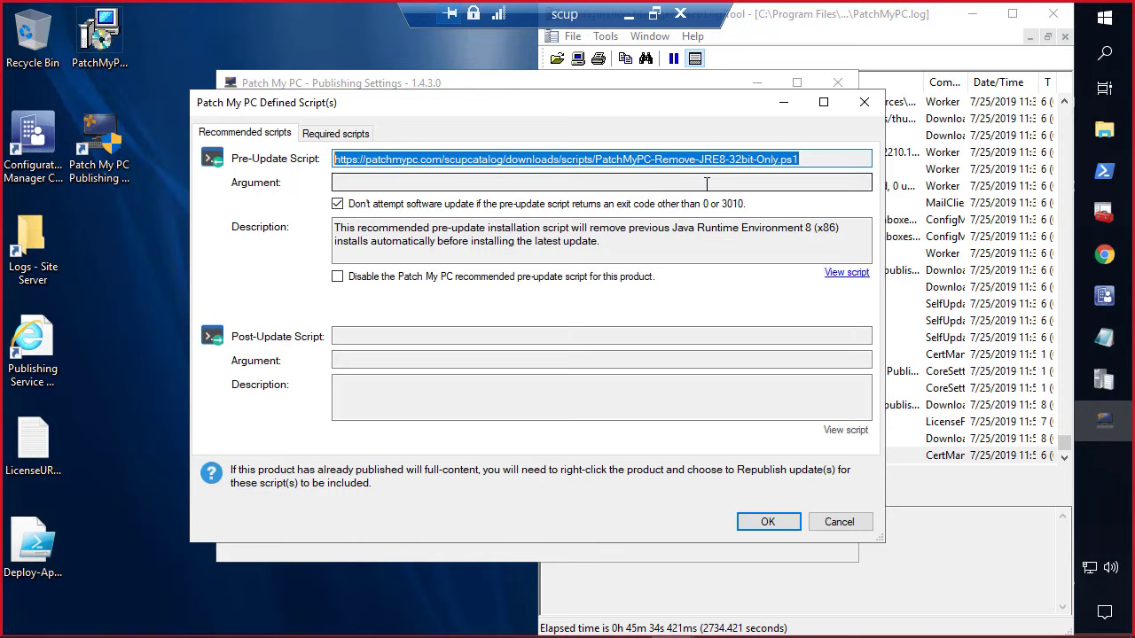
Step: Close the Java scripts dialog and open the custom pre/post update scripts dialog for Microsoft .NET Core Runtime (x86)
drag(811, 159, 384, 165)
click(863, 102)
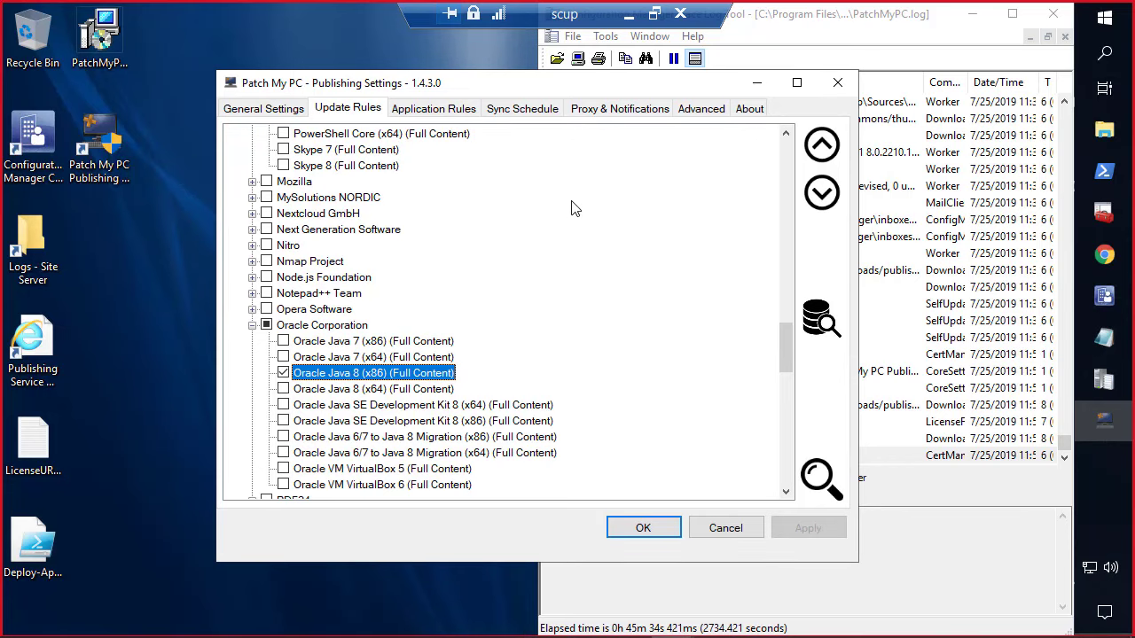
scroll(535, 278, up, 2)
scroll(396, 235, up, 4)
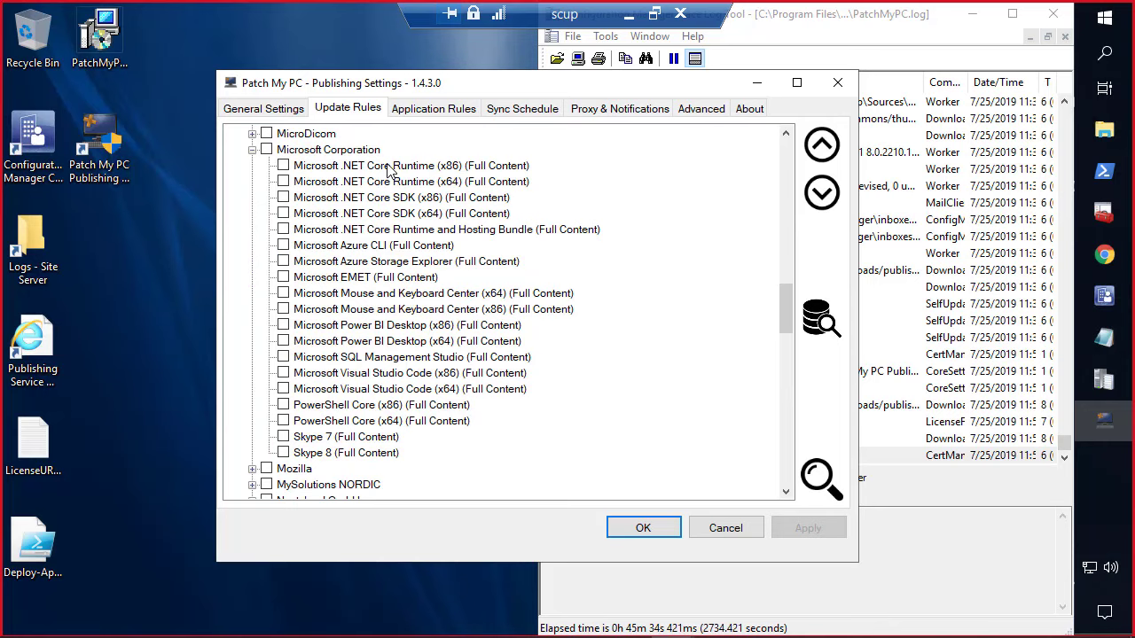
right_click(388, 169)
click(445, 295)
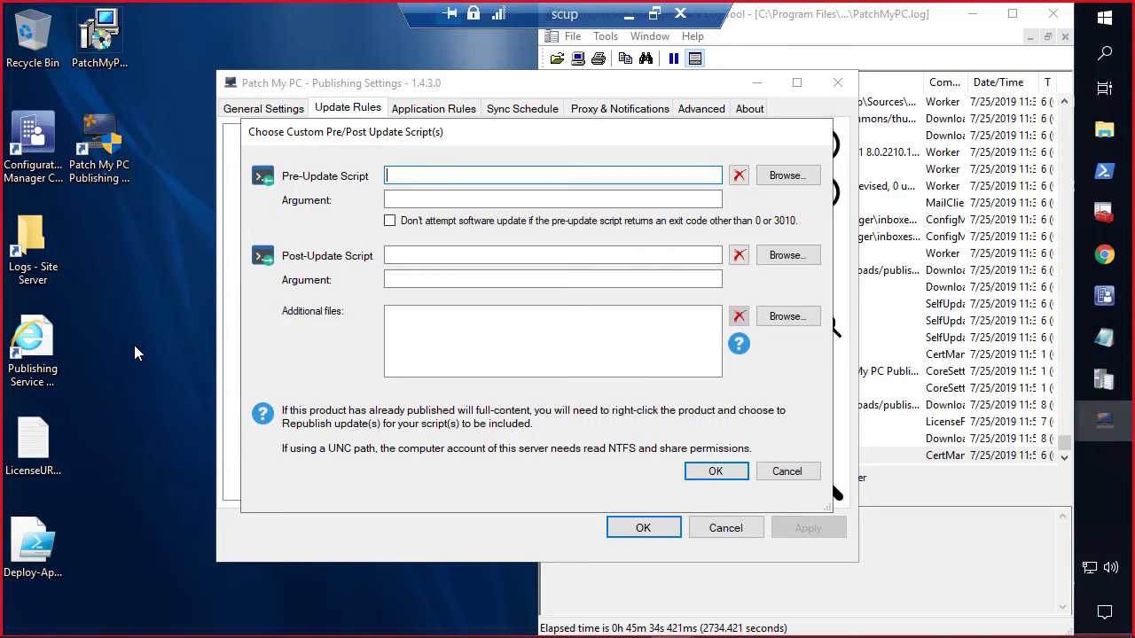
Step: Switch to Chrome and review the features of the Enterprise, Enterprise Plus, and Basic pricing plans
click(1105, 255)
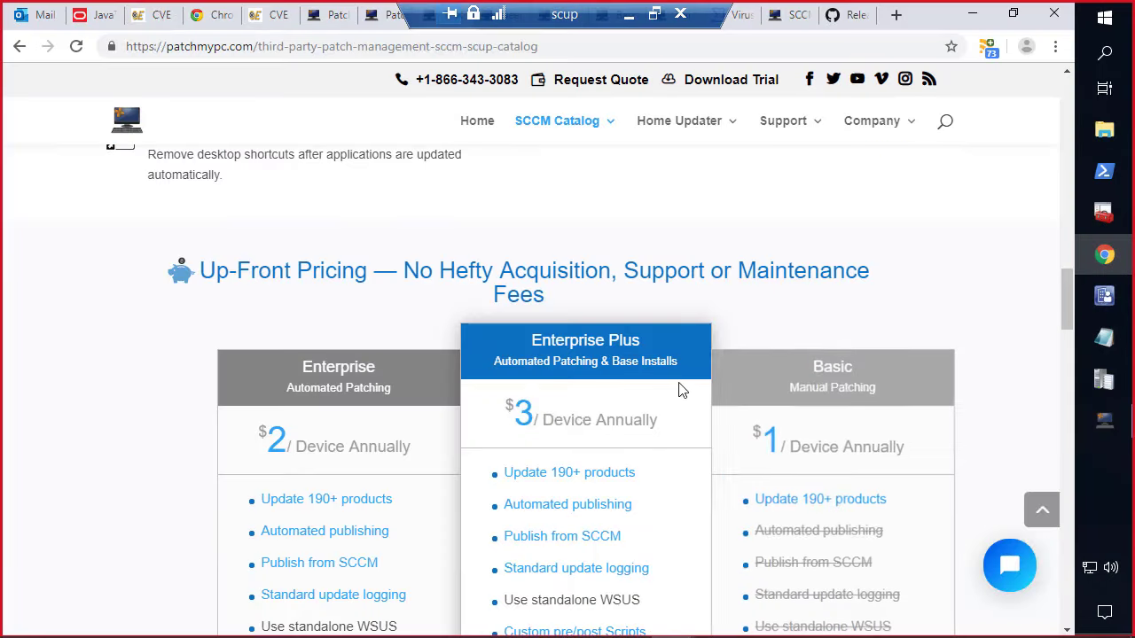
scroll(657, 358, down, 1)
scroll(656, 360, down, 1)
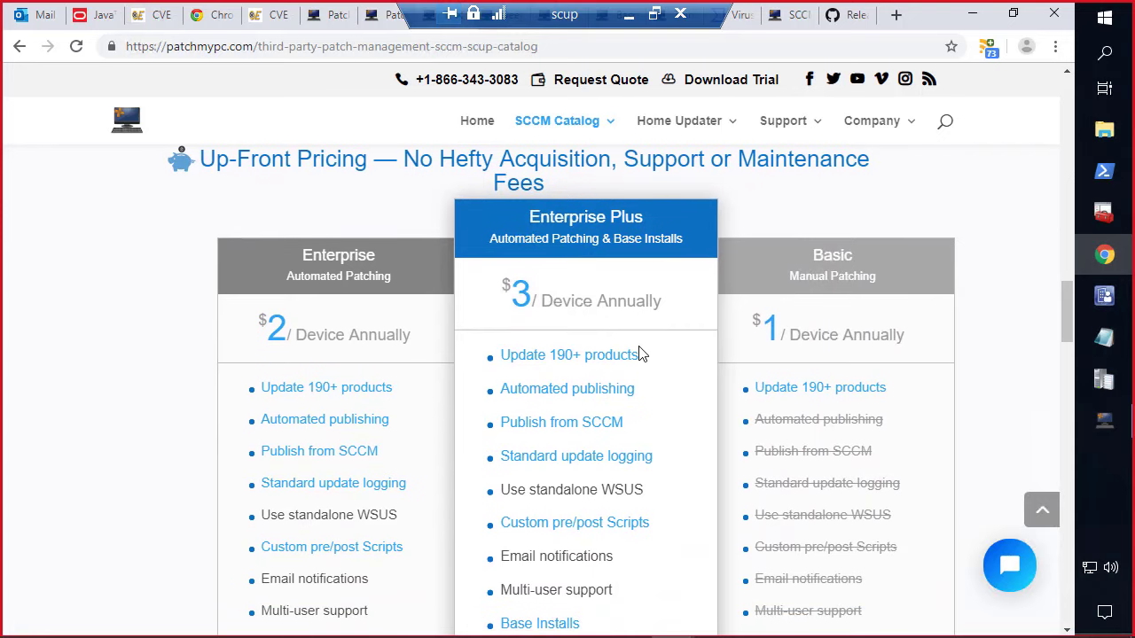
scroll(618, 375, down, 2)
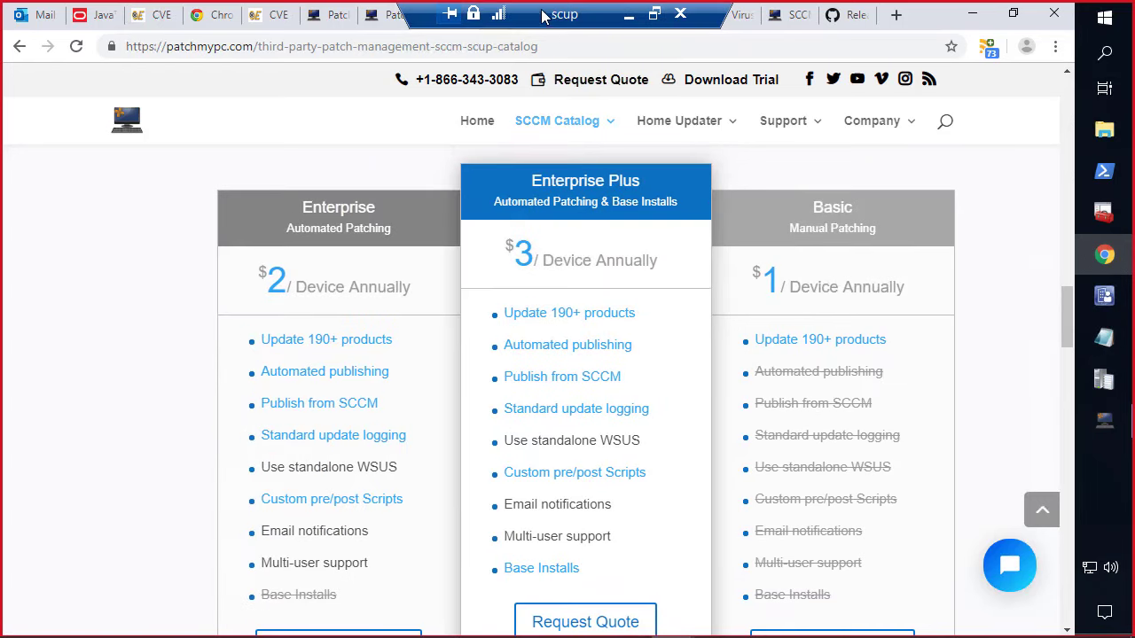
Step: Move the remote connection bar aside and open the SCCM Catalog FAQ's in a new browser tab
drag(521, 14, 850, 34)
mouse_move(577, 142)
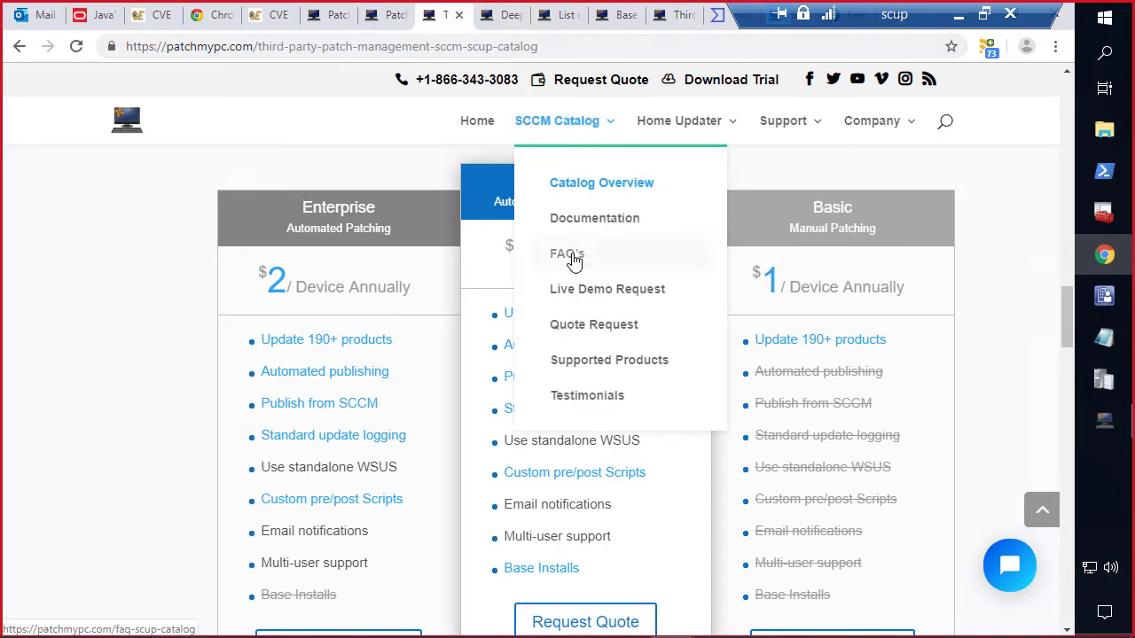
right_click(575, 259)
click(645, 266)
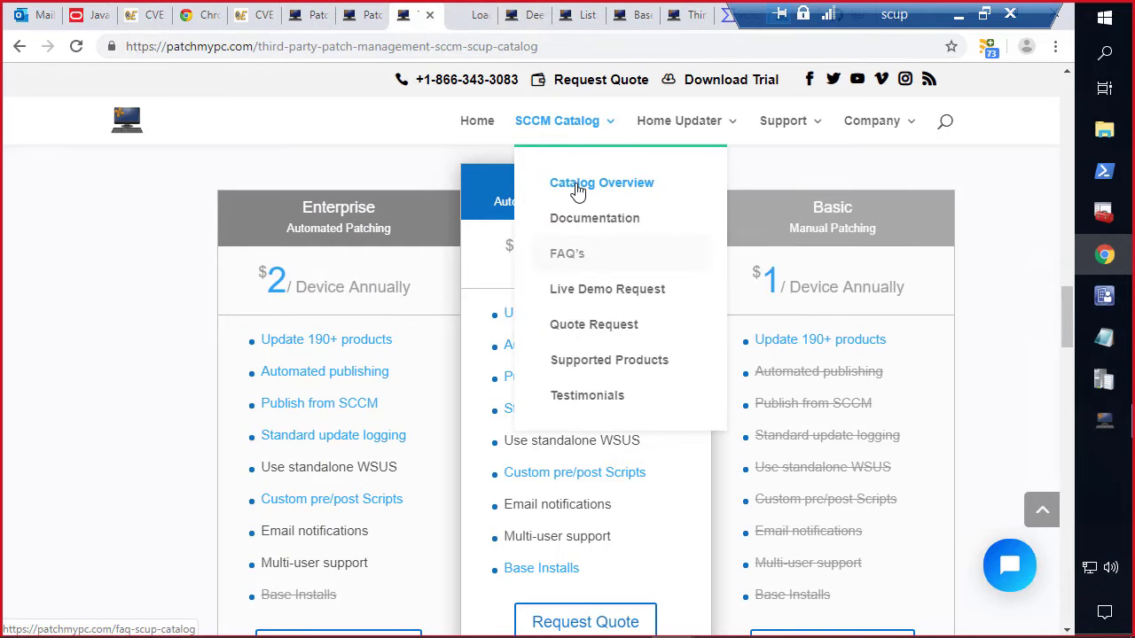
click(458, 27)
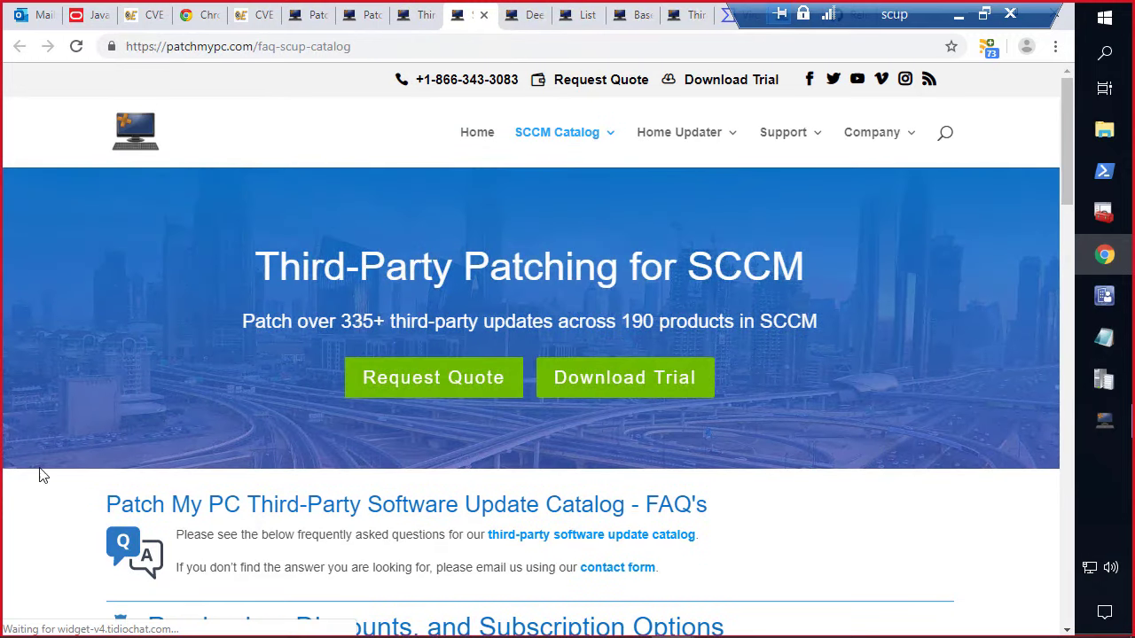
Step: Find the FAQ question "How is Device Count to Purchase Determined?", expand it, and read its answer
key(ctrl+f)
text(ho)
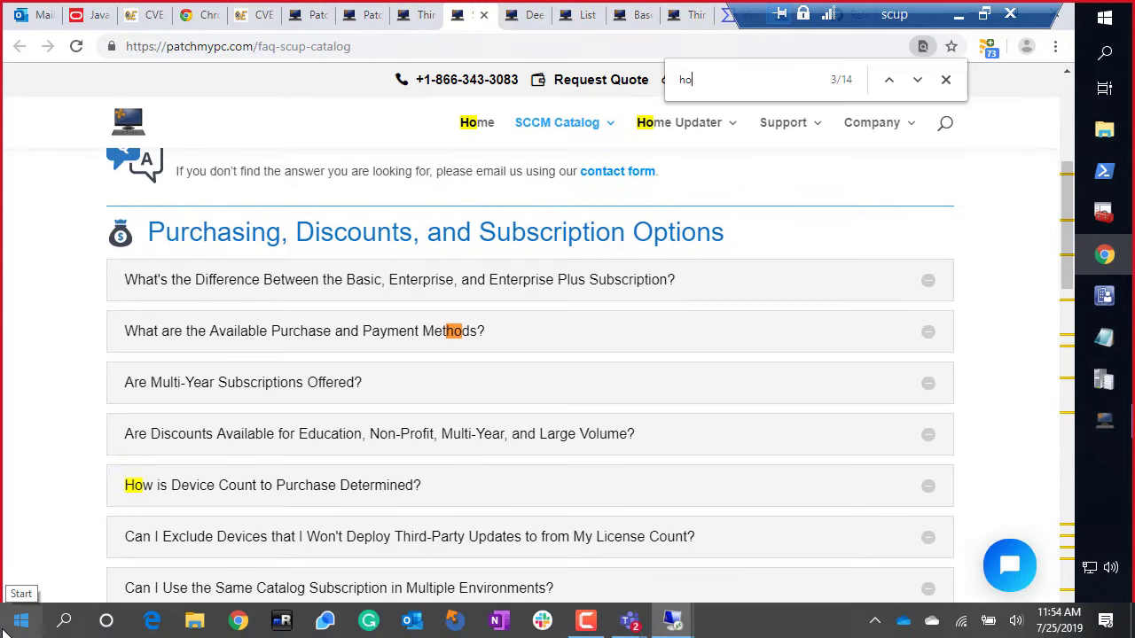
key(BackSpace)
key(BackSpace)
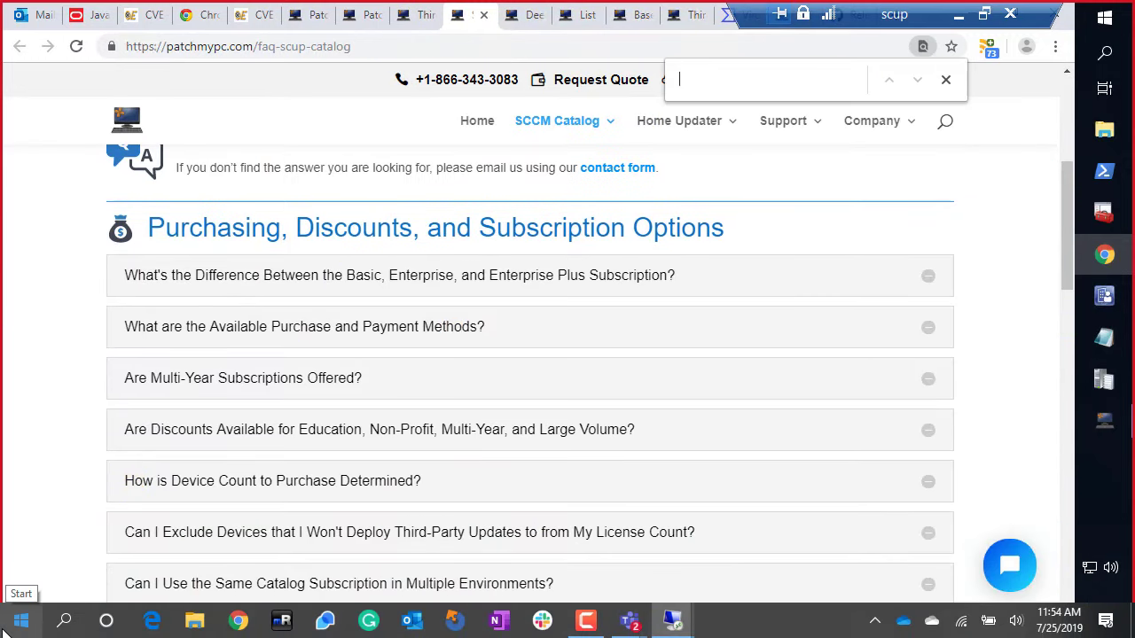
click(254, 483)
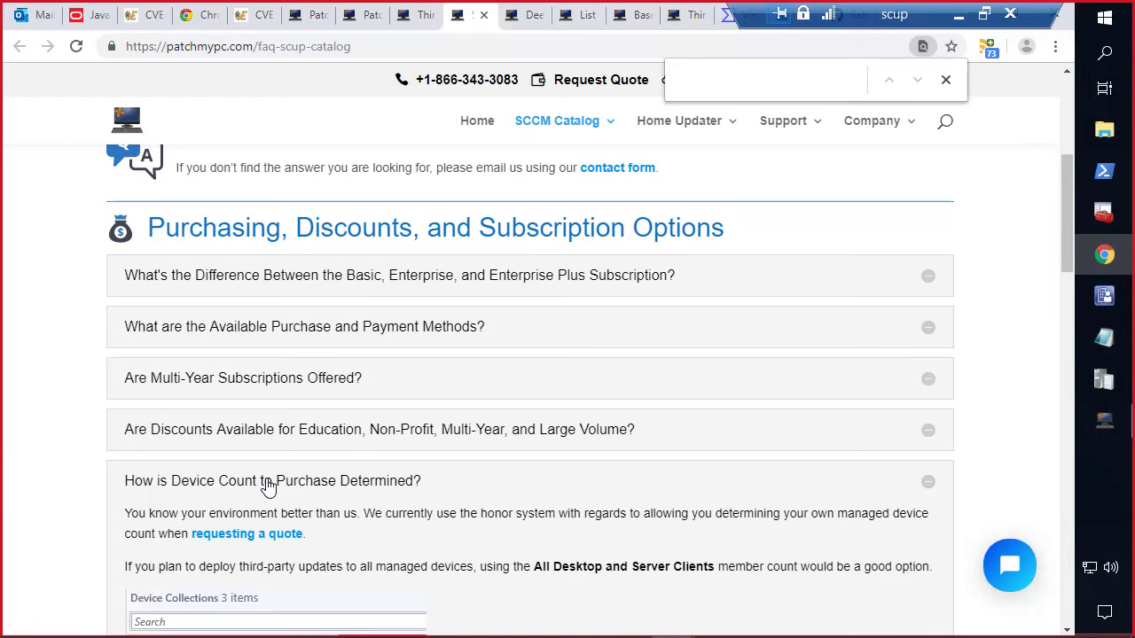
scroll(266, 486, down, 2)
scroll(269, 486, down, 1)
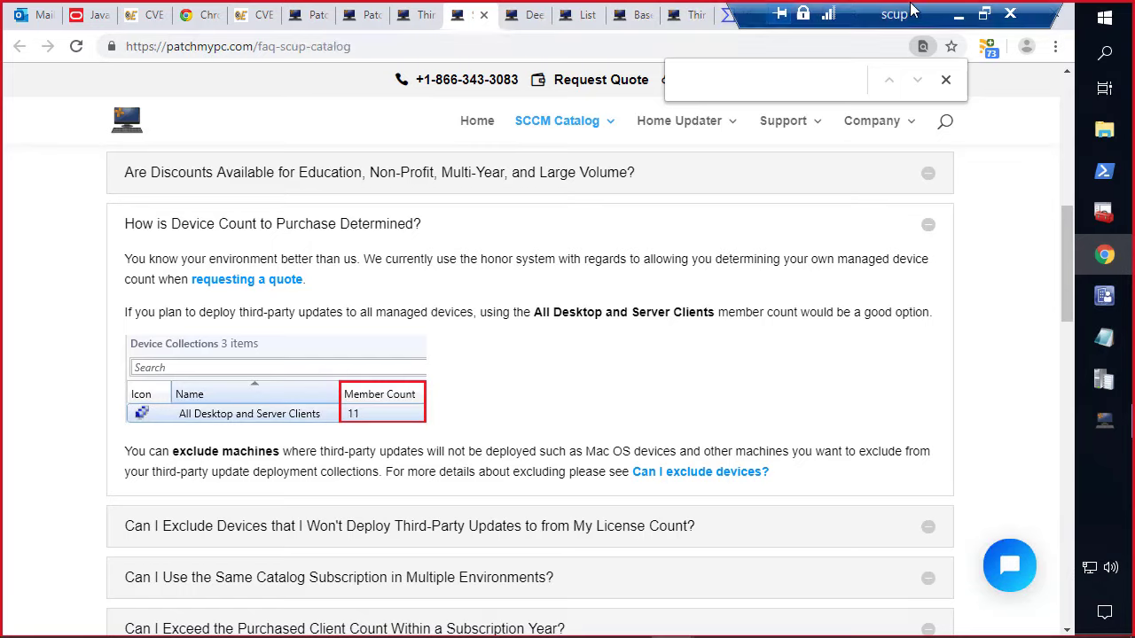
drag(913, 9, 266, 11)
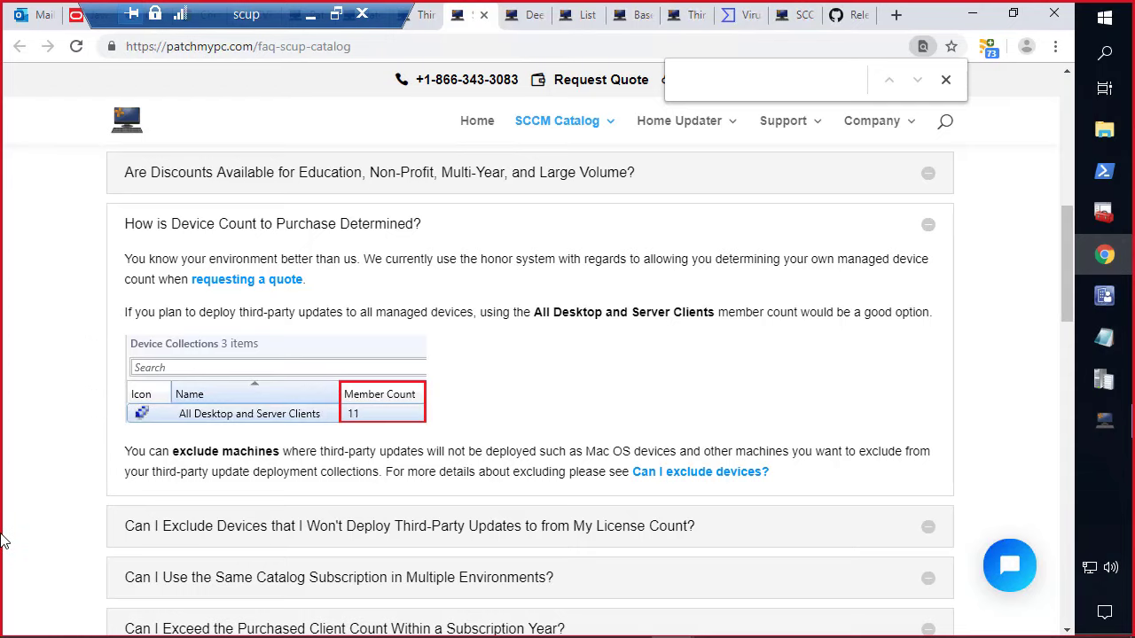
scroll(673, 421, down, 1)
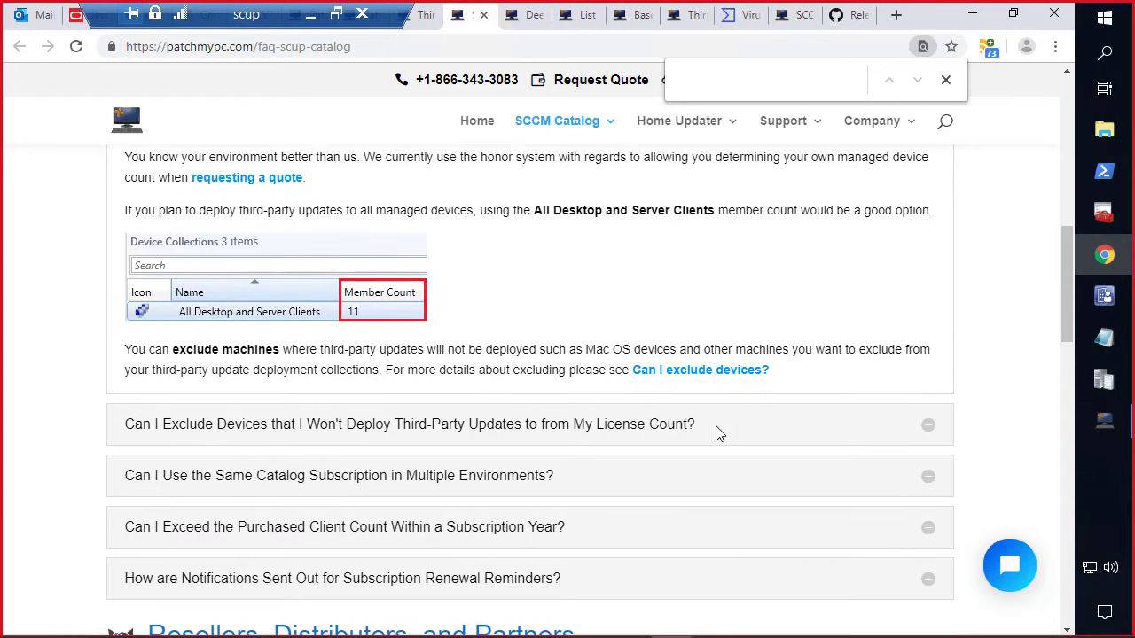
Step: Return to the Patch My PC Publishing Settings and cancel the custom pre/post update scripts dialog
click(1103, 295)
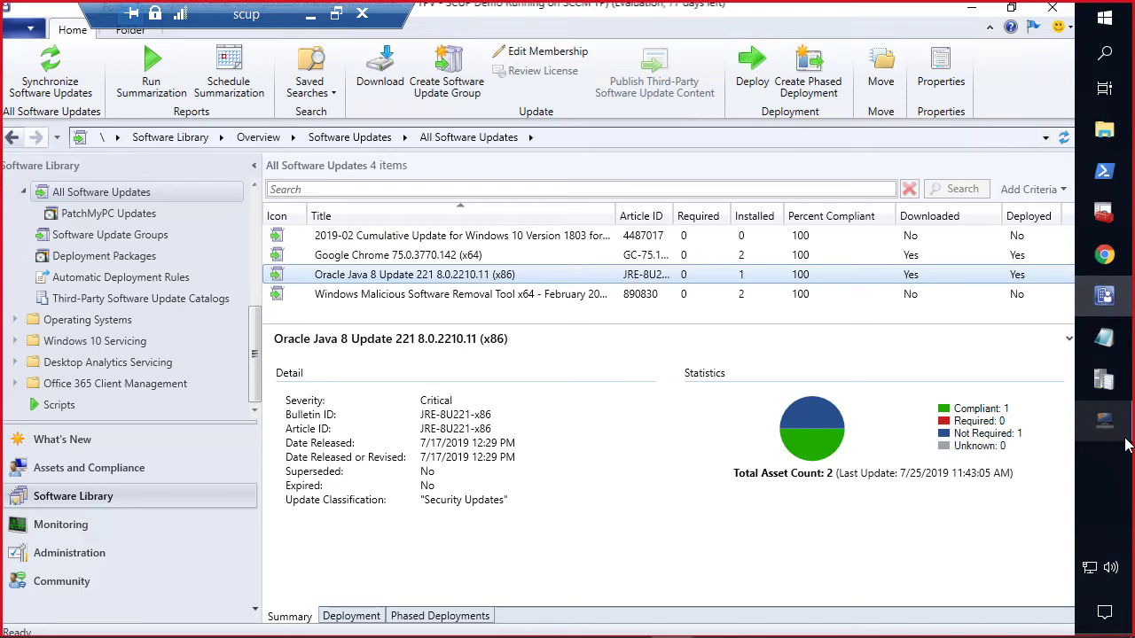
mouse_move(1104, 428)
click(1002, 379)
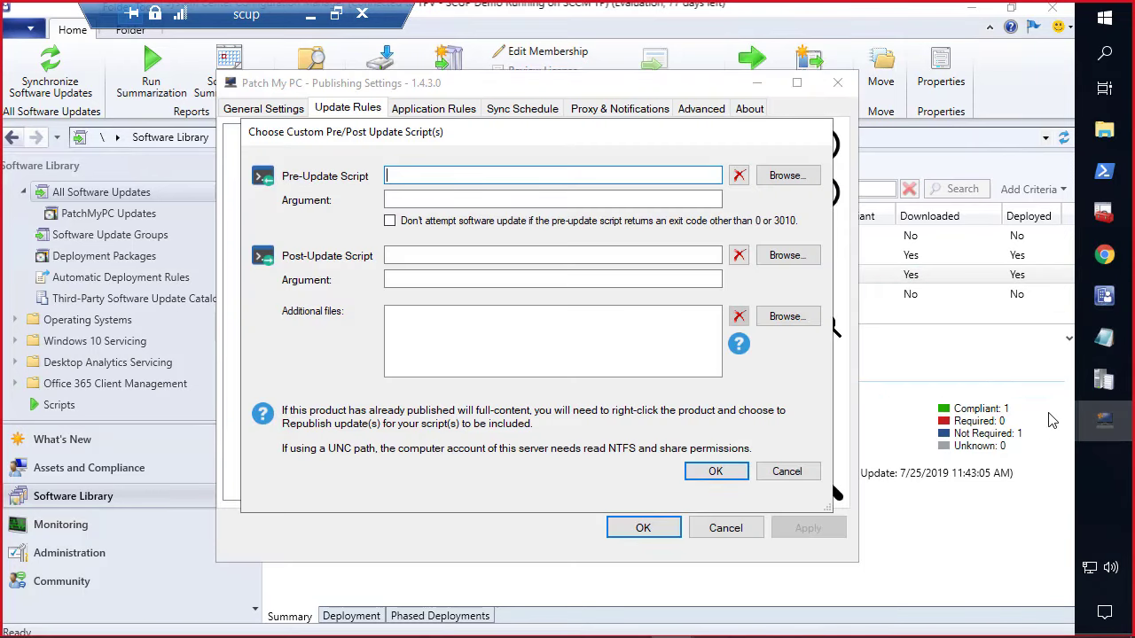
click(771, 474)
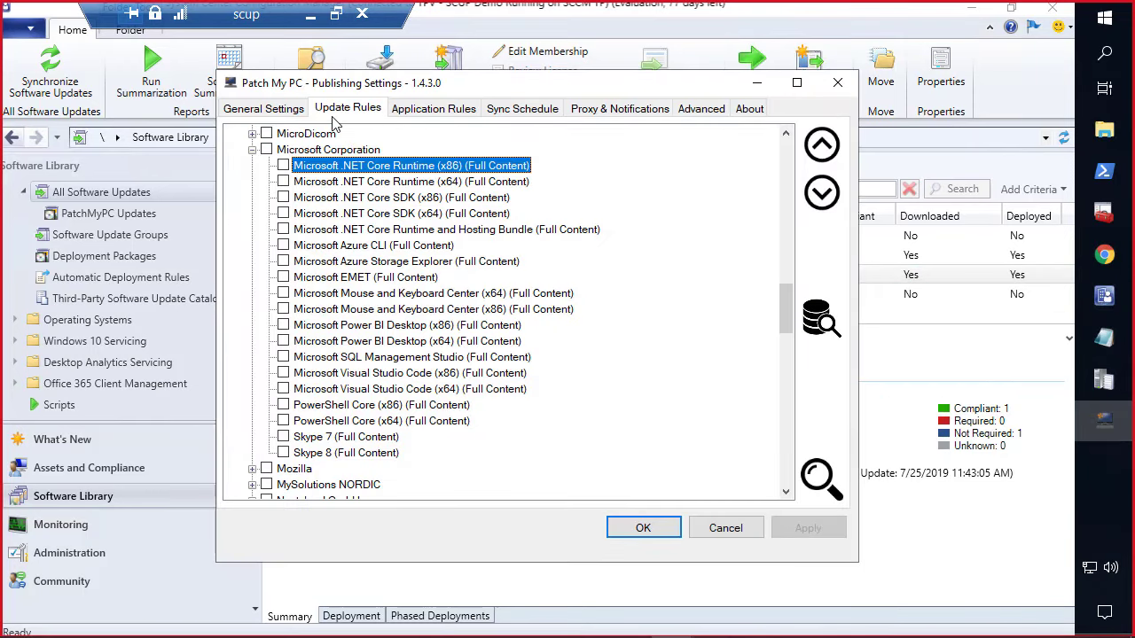
right_click(441, 245)
click(247, 275)
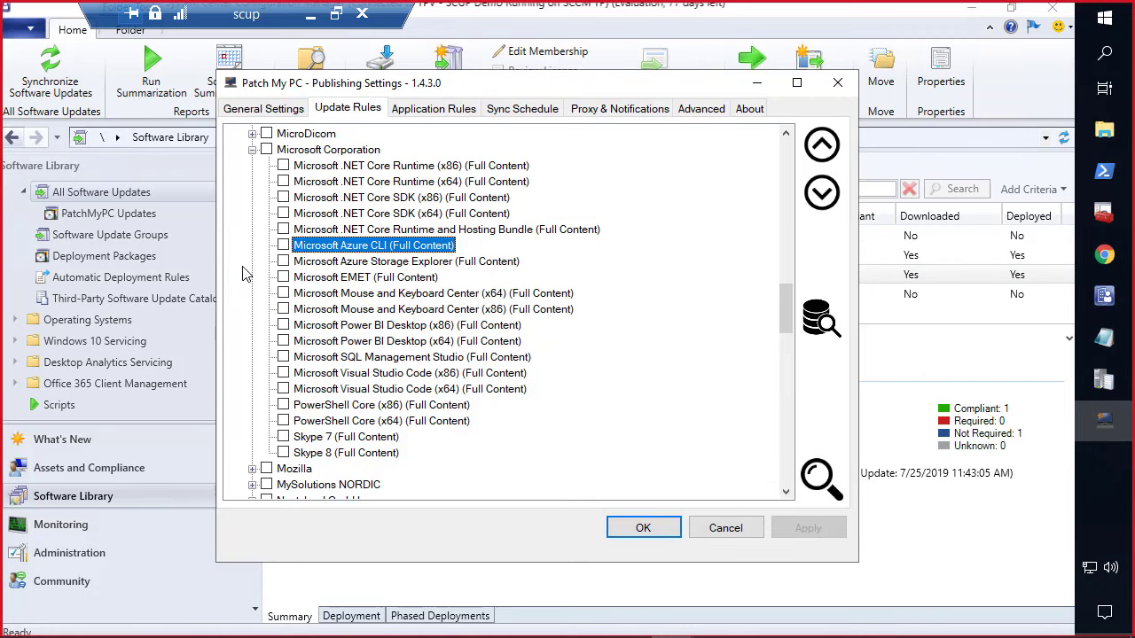
Step: Expand every vendor under All Products in the Update Rules
scroll(266, 281, up, 10)
scroll(271, 293, up, 10)
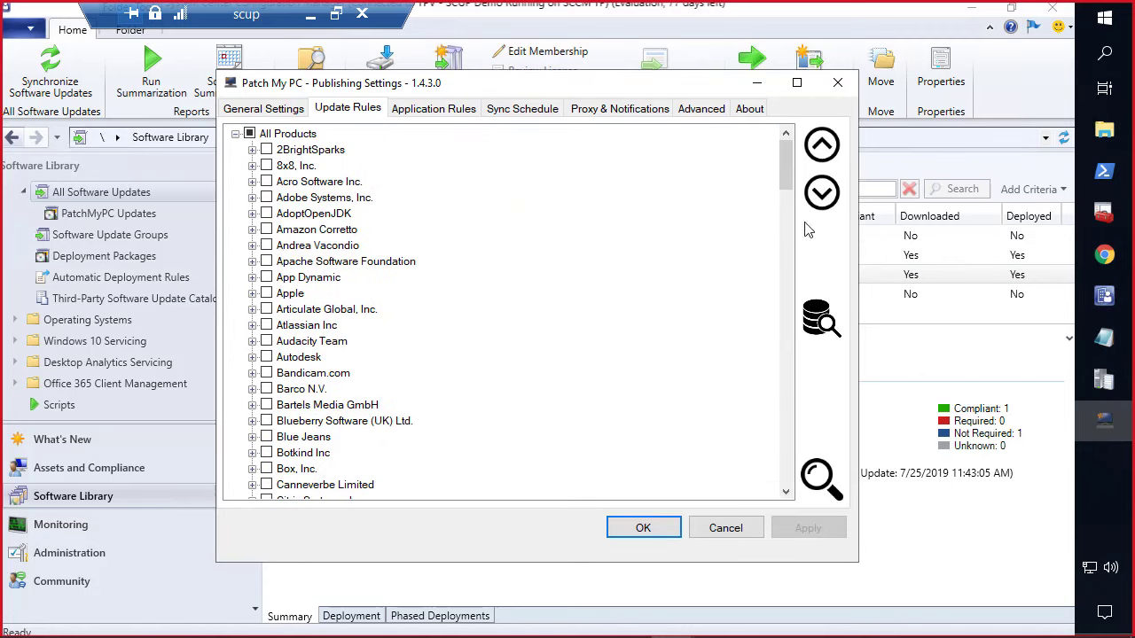
click(822, 192)
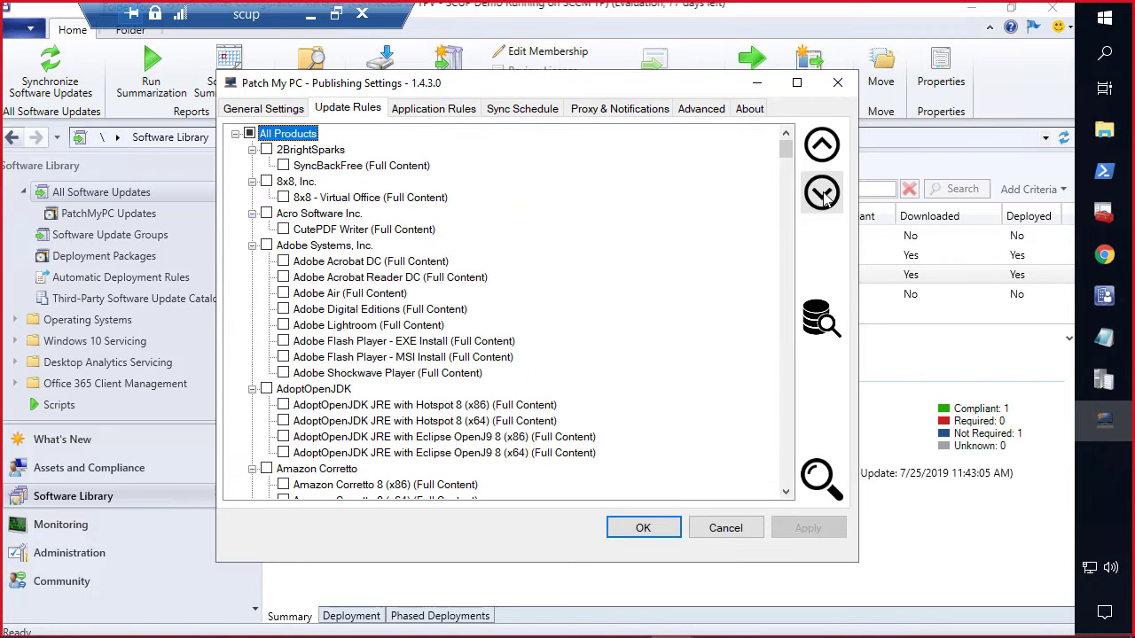
Step: In the Configuration Manager Administration workspace, open the Software Update Point component properties of the TPV primary site
click(80, 559)
click(79, 559)
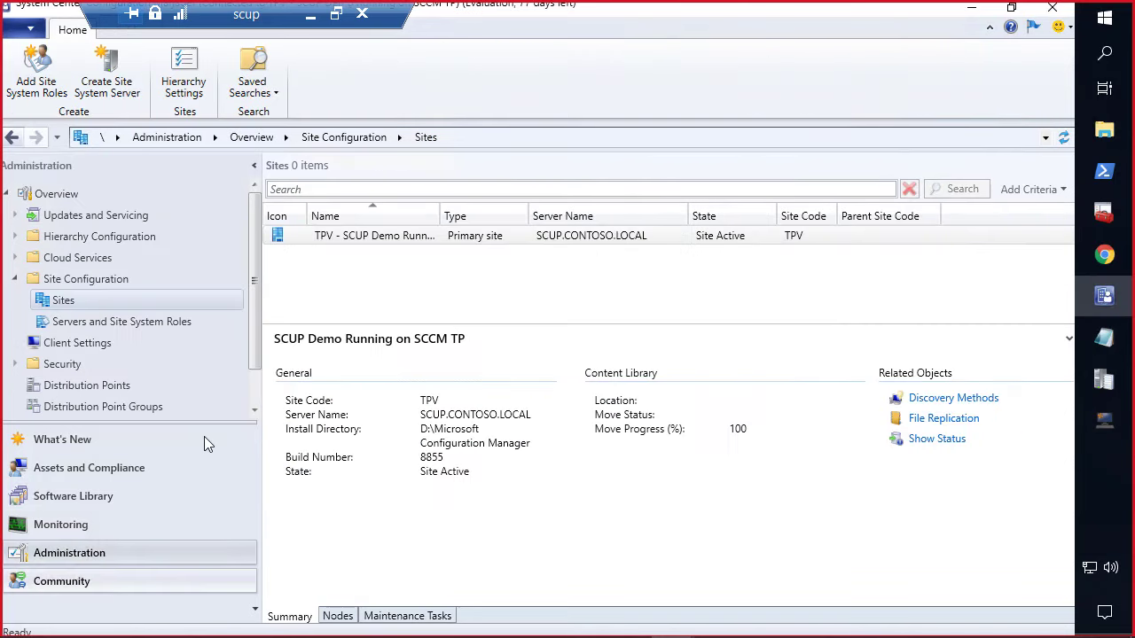
click(346, 246)
right_click(352, 244)
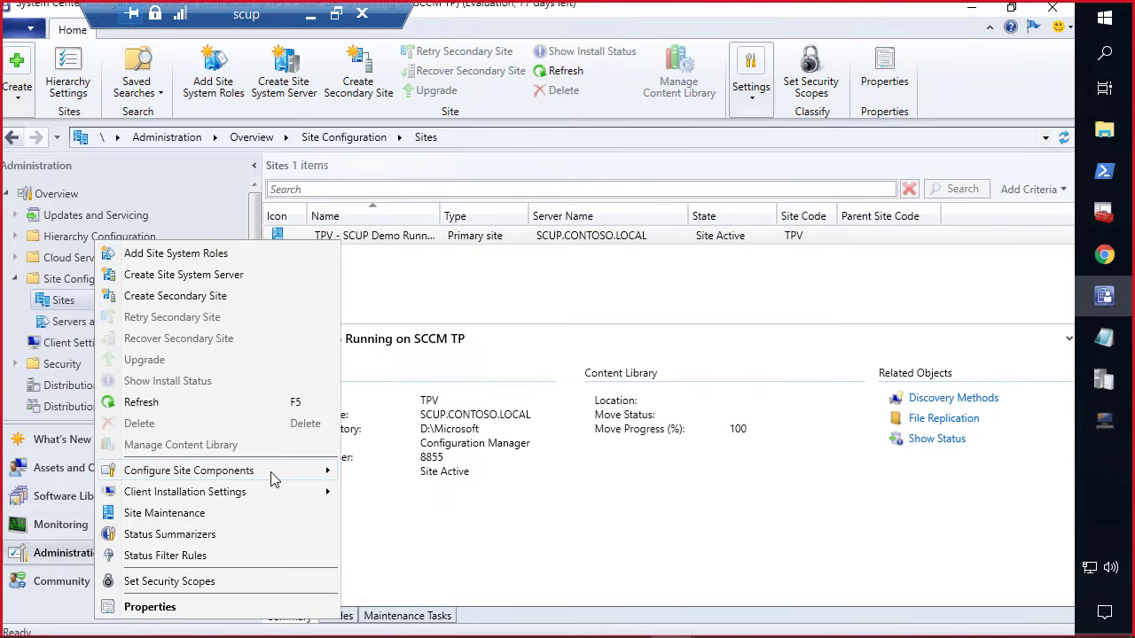
mouse_move(262, 475)
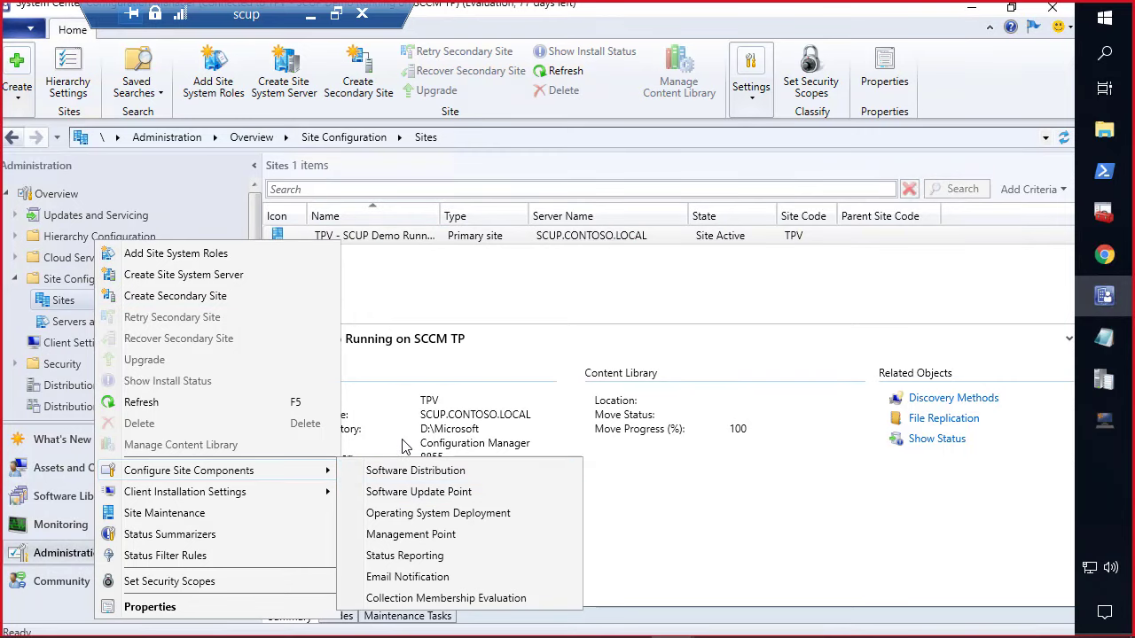
click(415, 493)
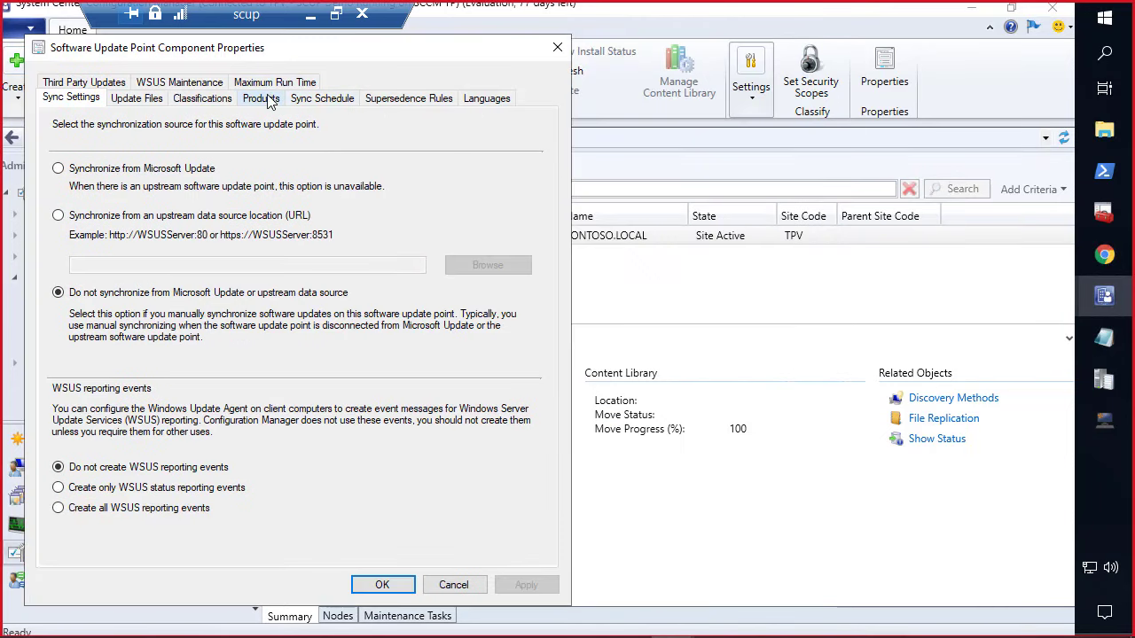
Step: Examine the software update point's product list, mark the Patch My PC and SCUP Updates entries, and close the properties
click(266, 99)
click(82, 183)
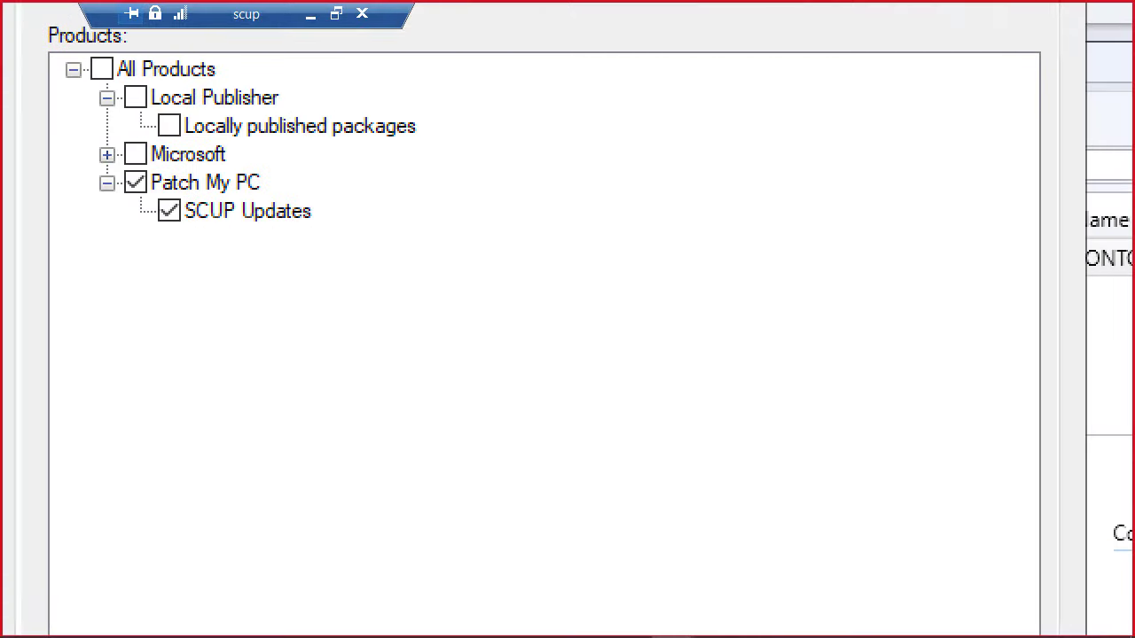
drag(86, 169, 464, 237)
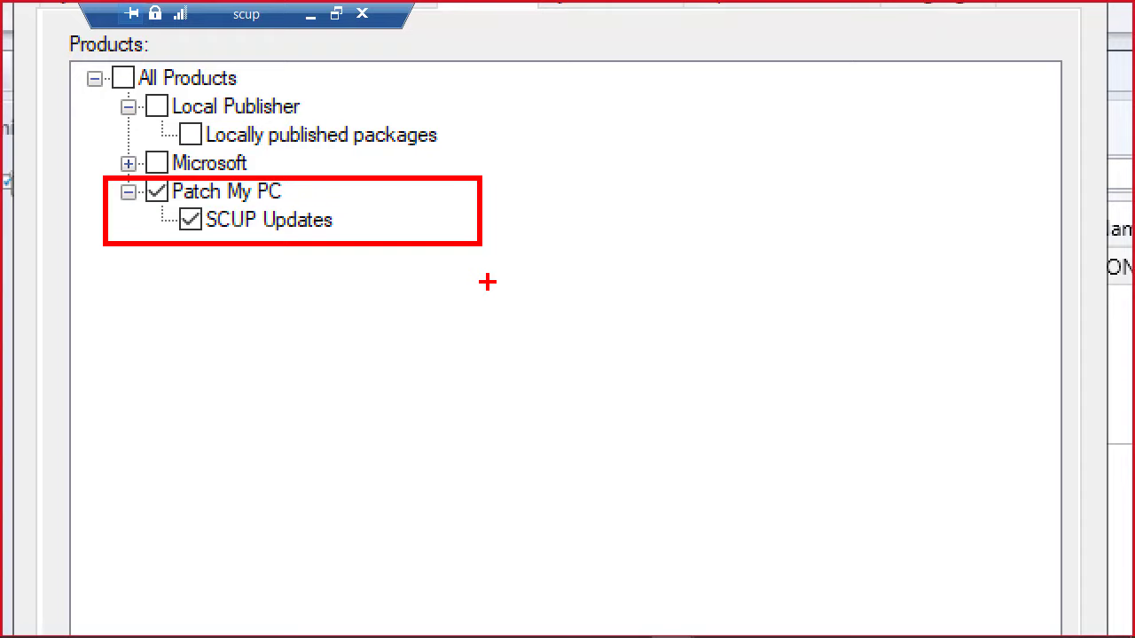
key(Escape)
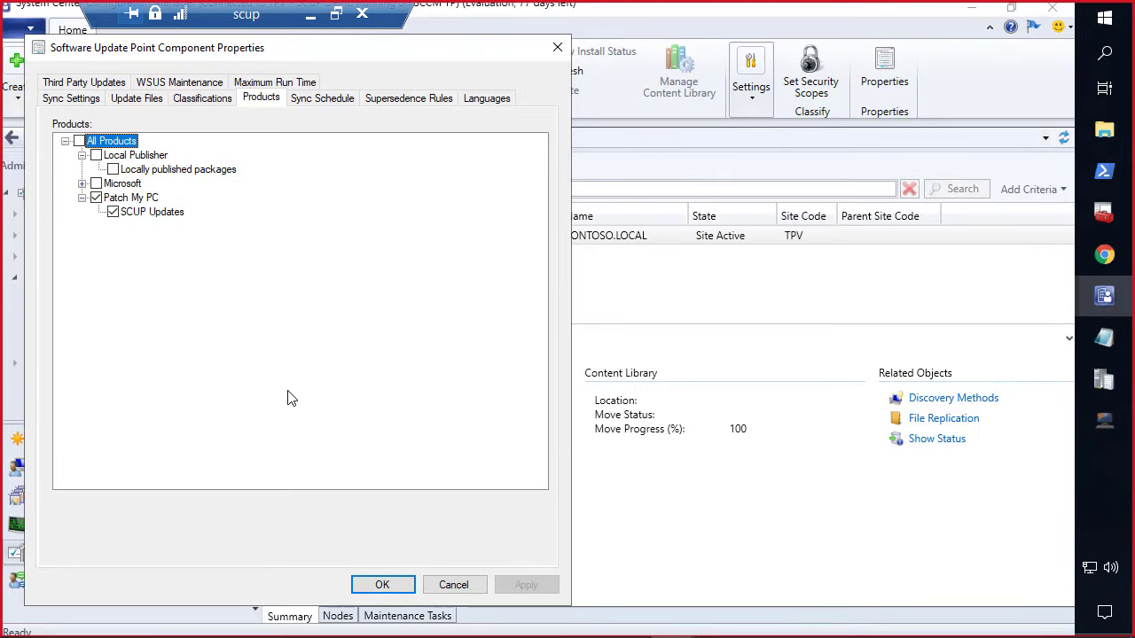
click(126, 200)
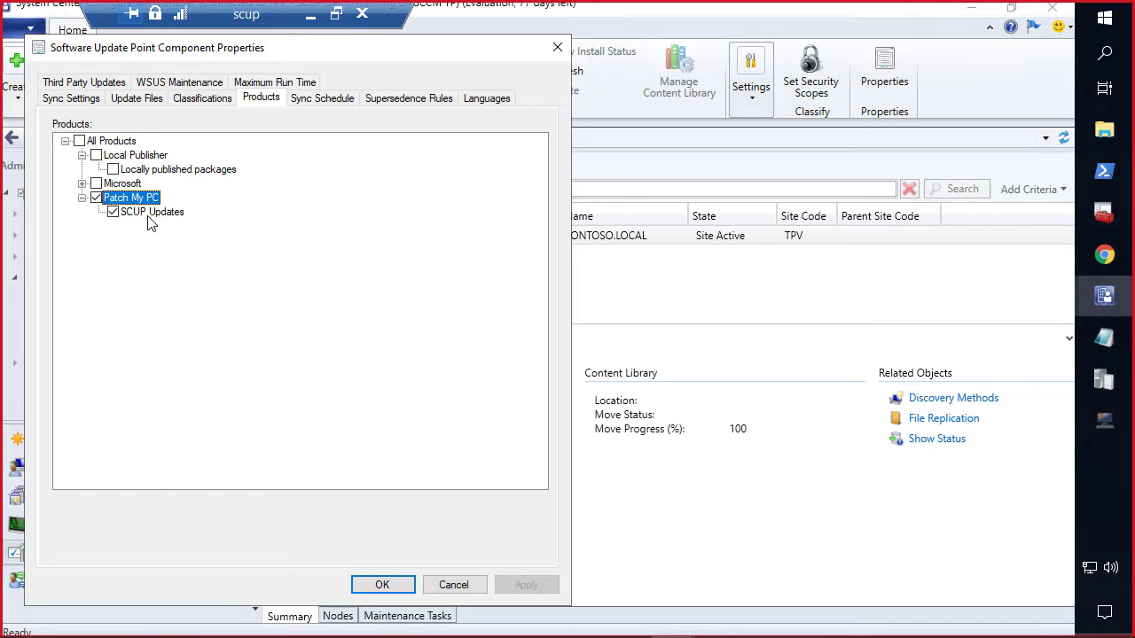
key(Return)
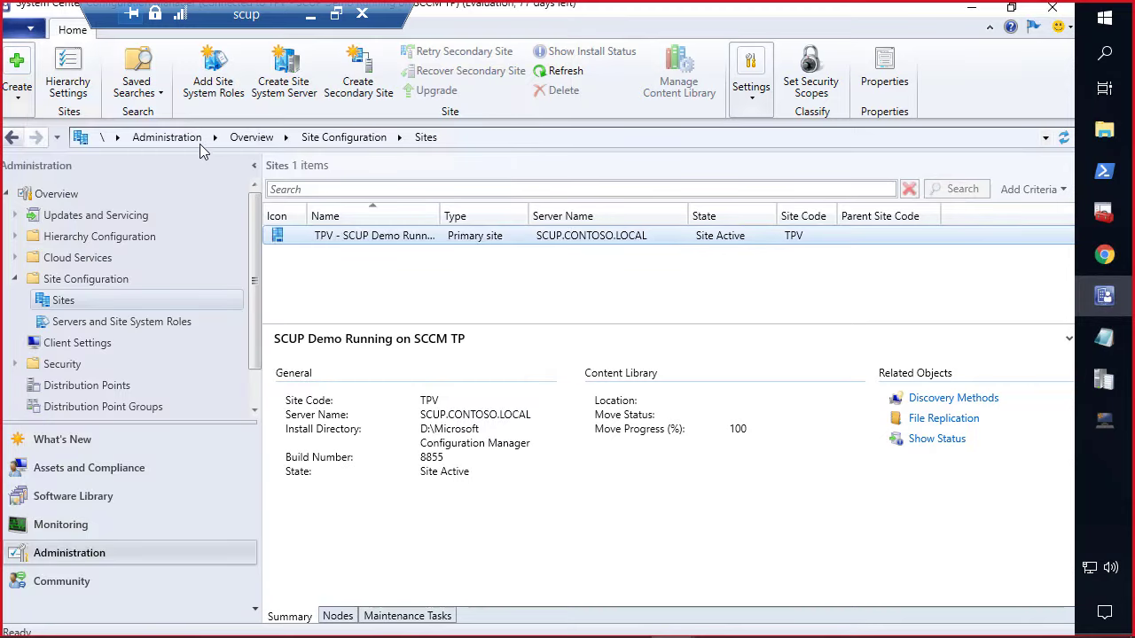
Step: Bring up the Publishing Settings, switch to the Teams meeting chat, and highlight the question about reboot suppression settings
mouse_move(1104, 379)
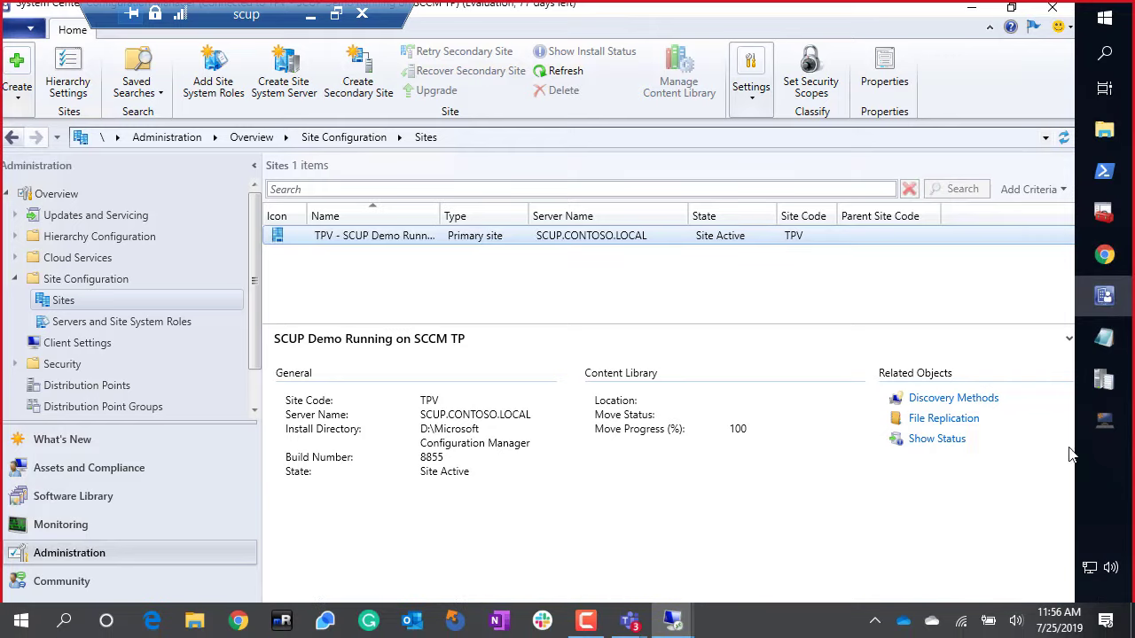
click(1108, 434)
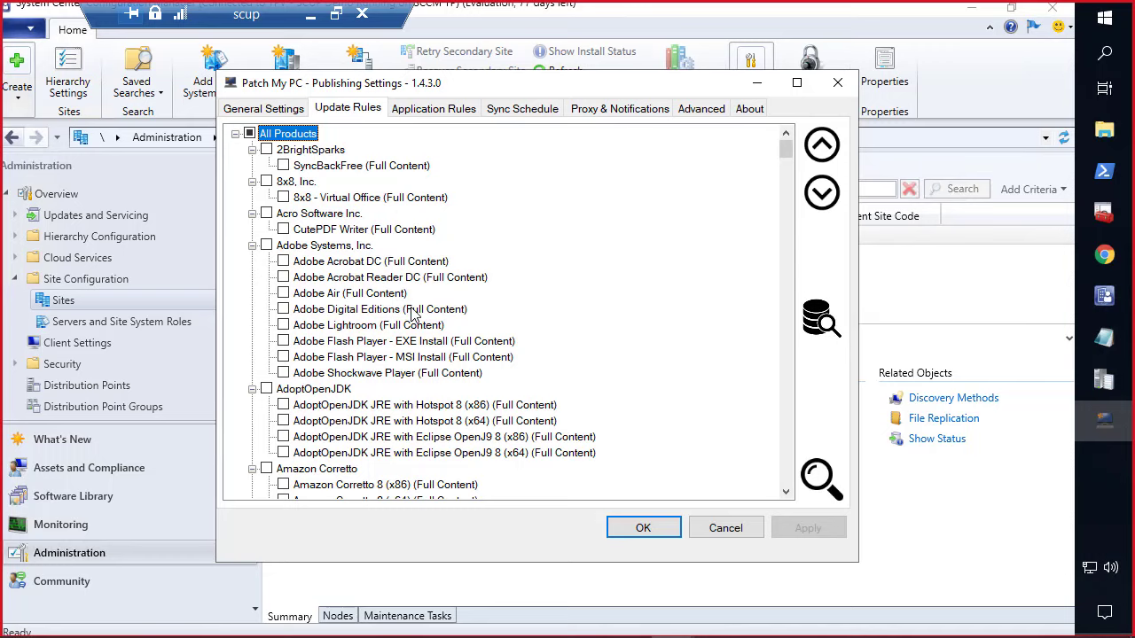
click(310, 15)
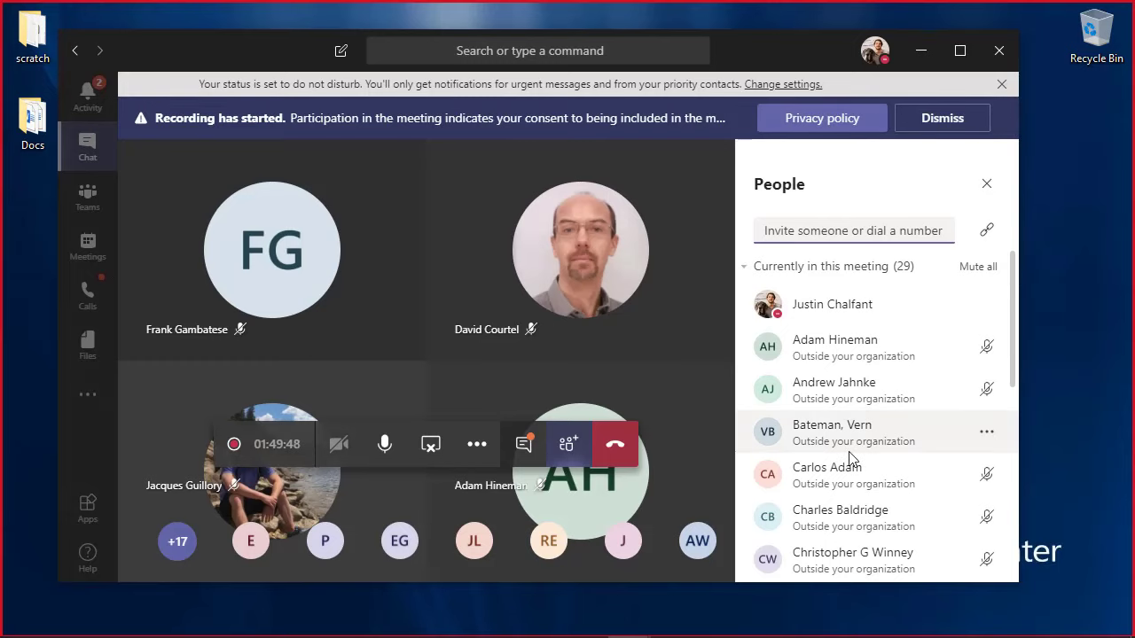
click(529, 443)
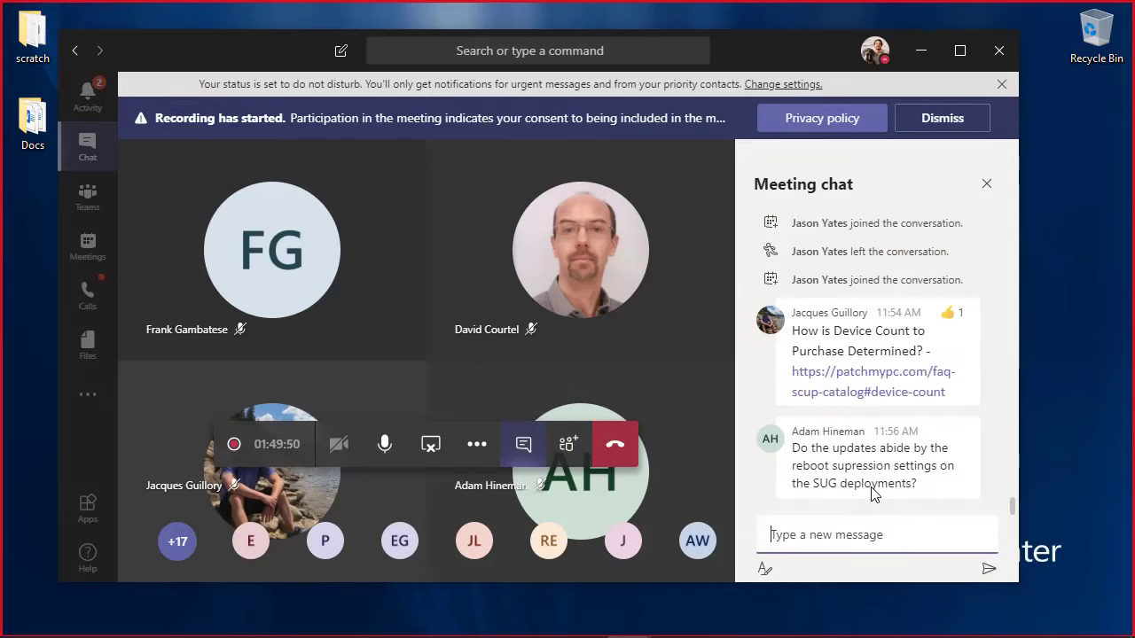
drag(831, 452, 949, 485)
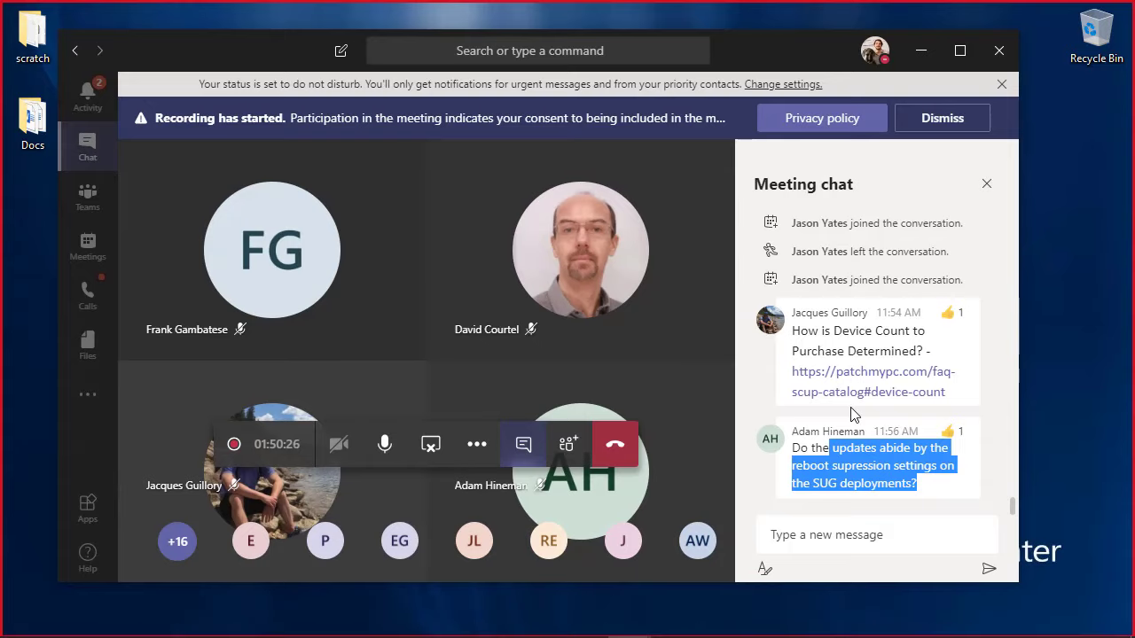
Step: Clear the text highlight in the meeting chat and place the cursor in the new message field
click(858, 459)
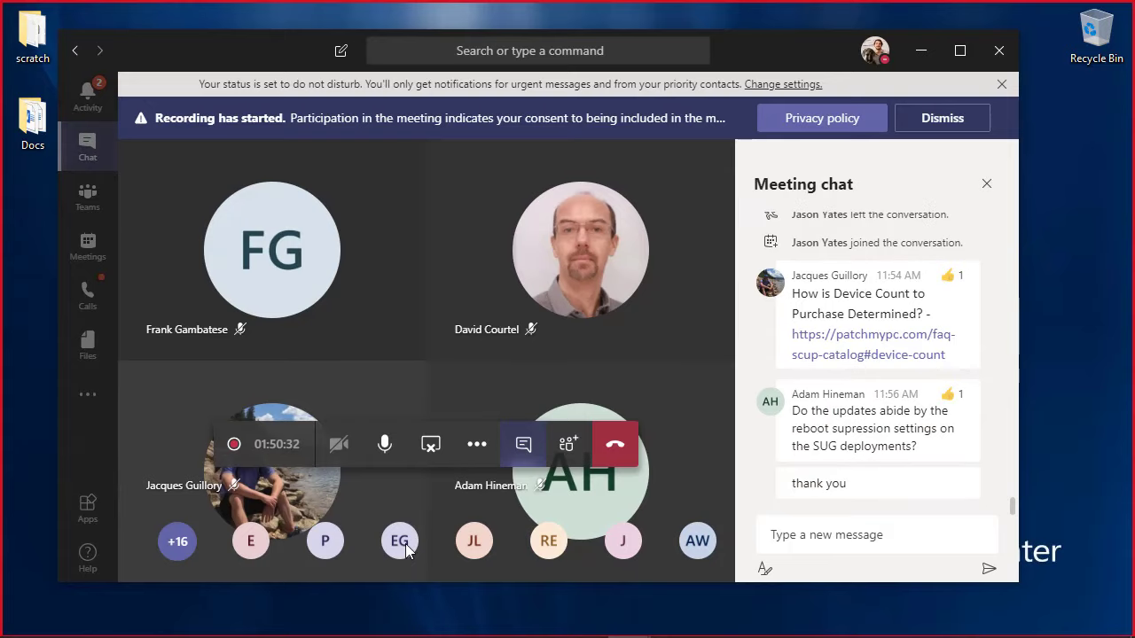
click(849, 526)
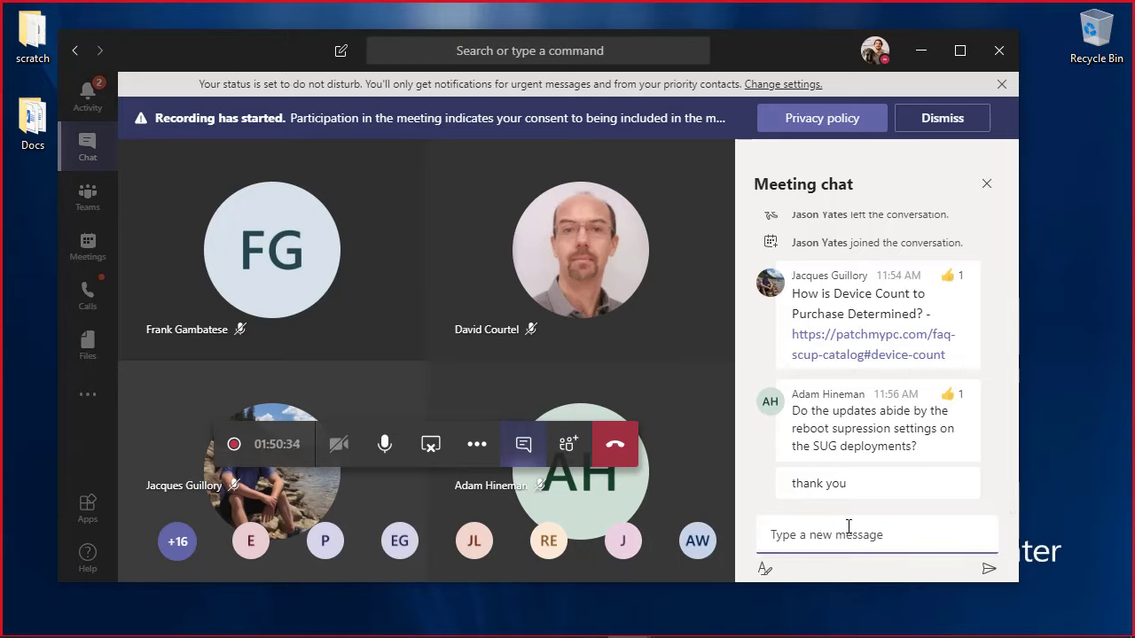
mouse_move(440, 631)
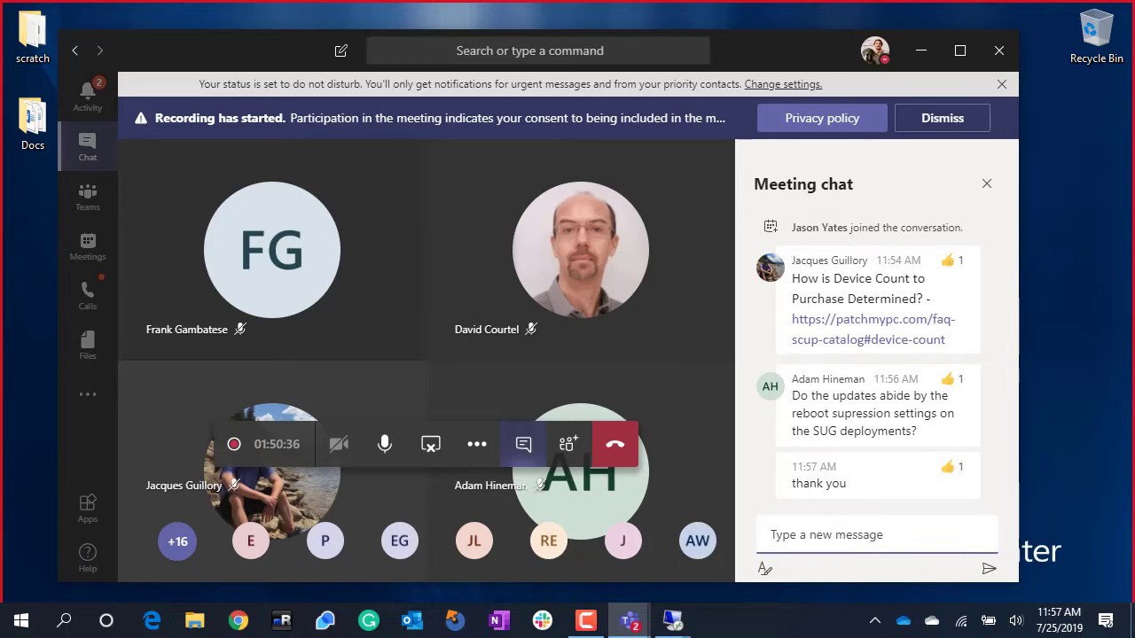
click(453, 621)
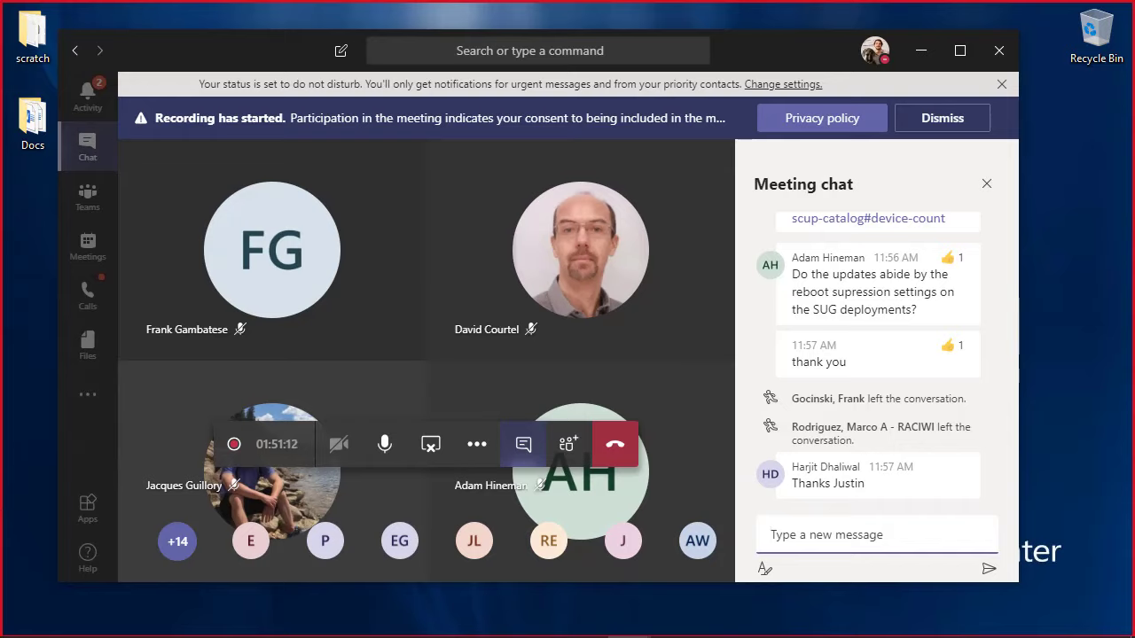
Step: Stop presenting the screen in the Teams meeting
mouse_move(780, 7)
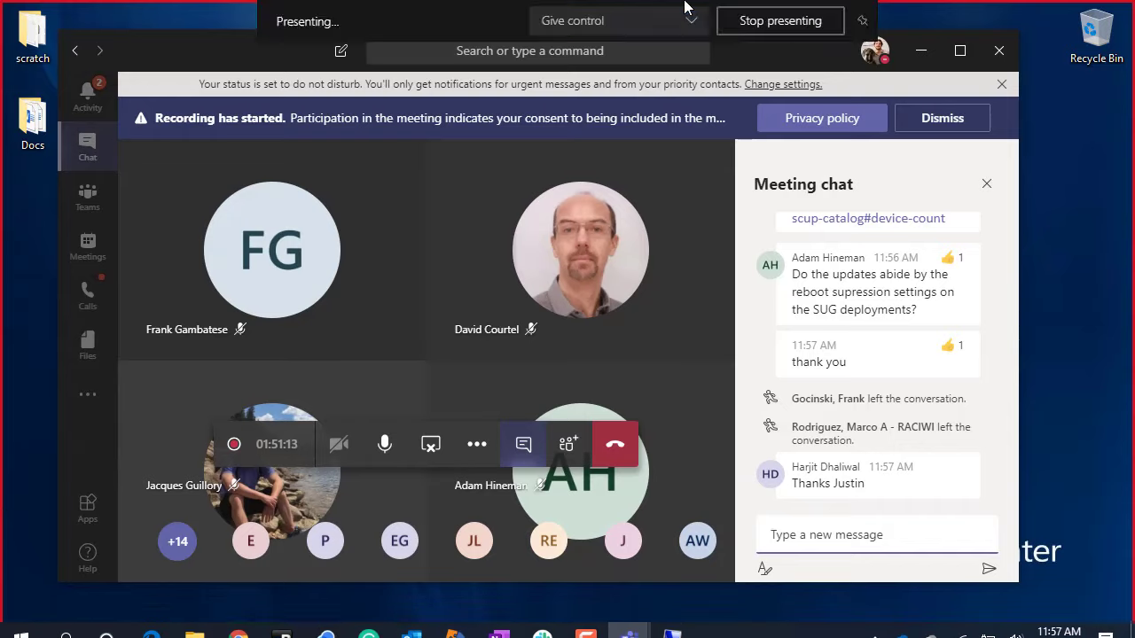
click(760, 27)
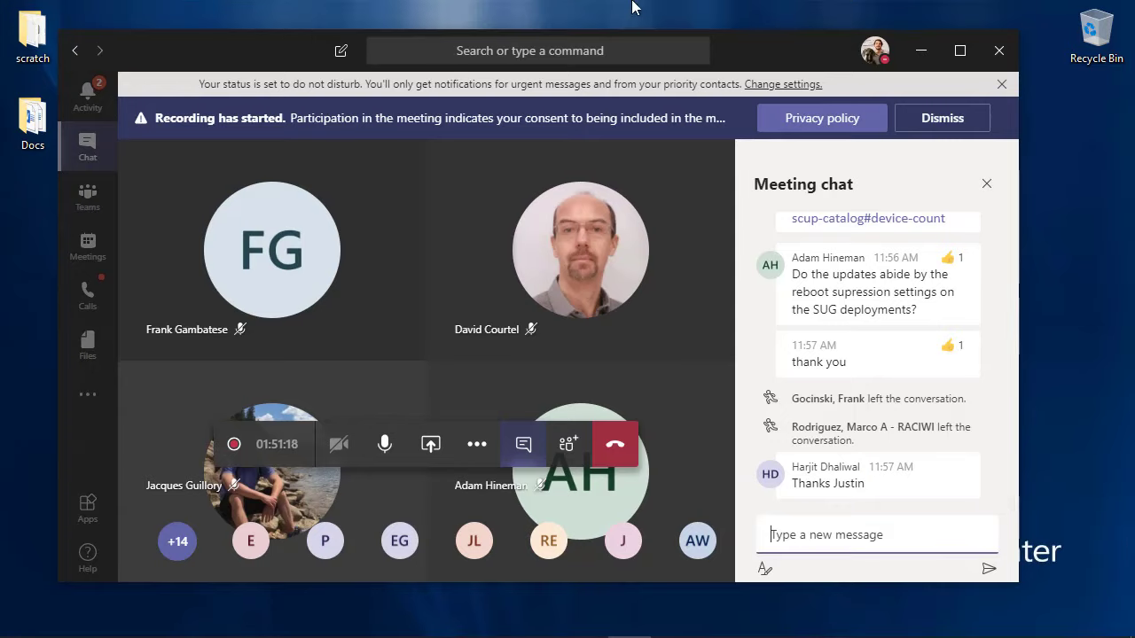
click(602, 3)
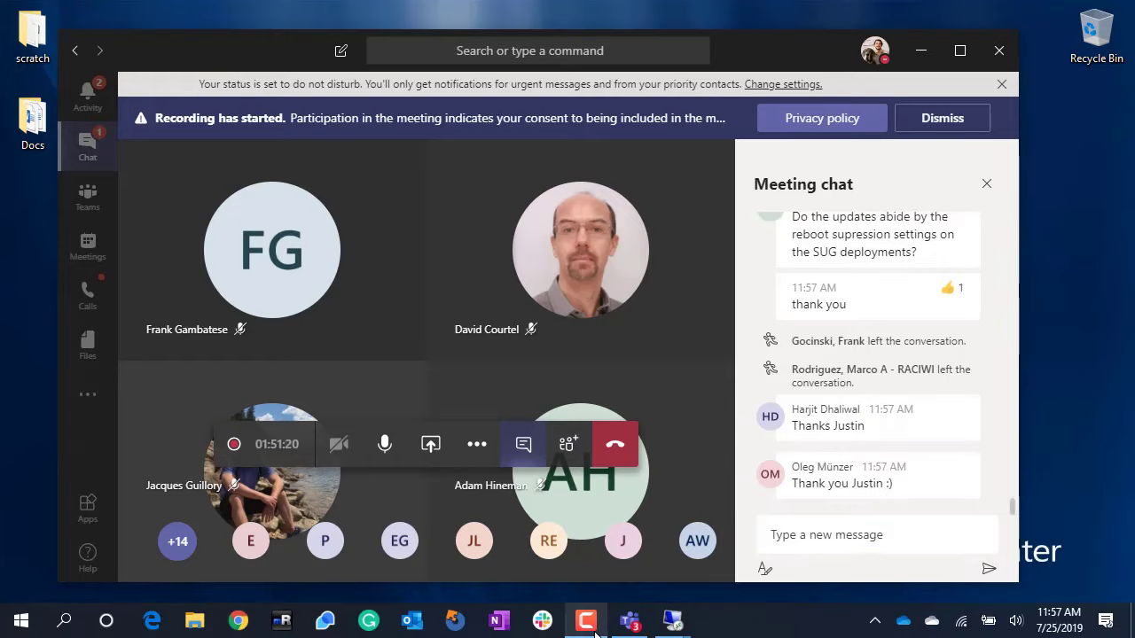